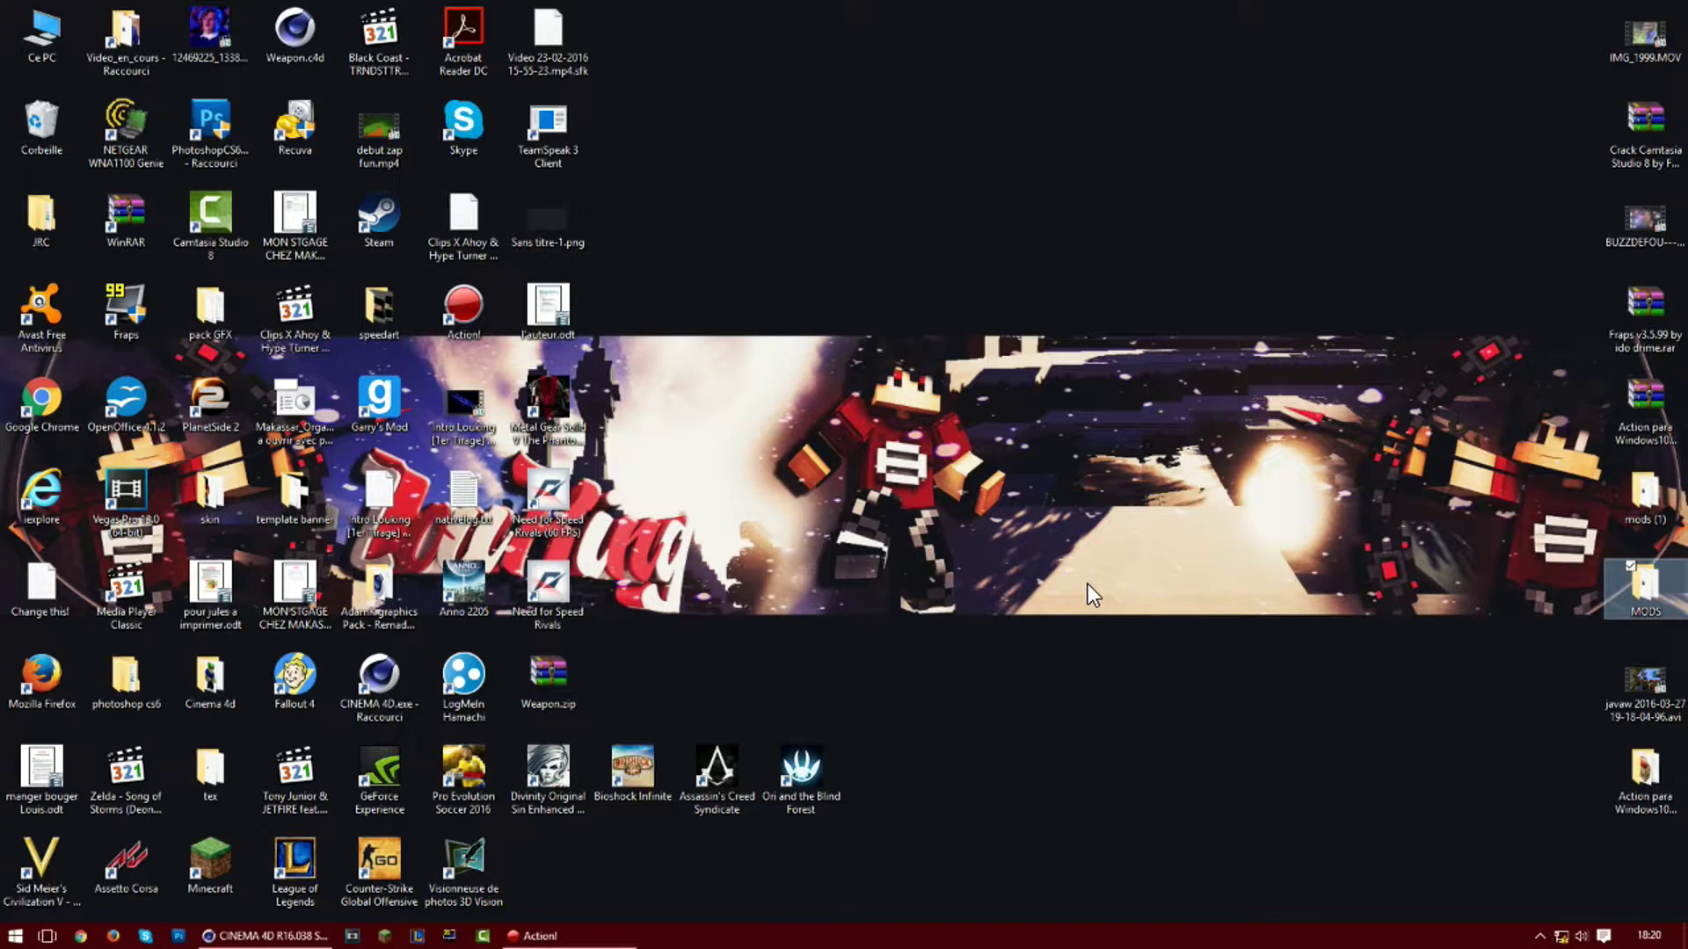
Open the Images folder and view the character render skin client.png, closing the picture when done
key(super)
click(234, 723)
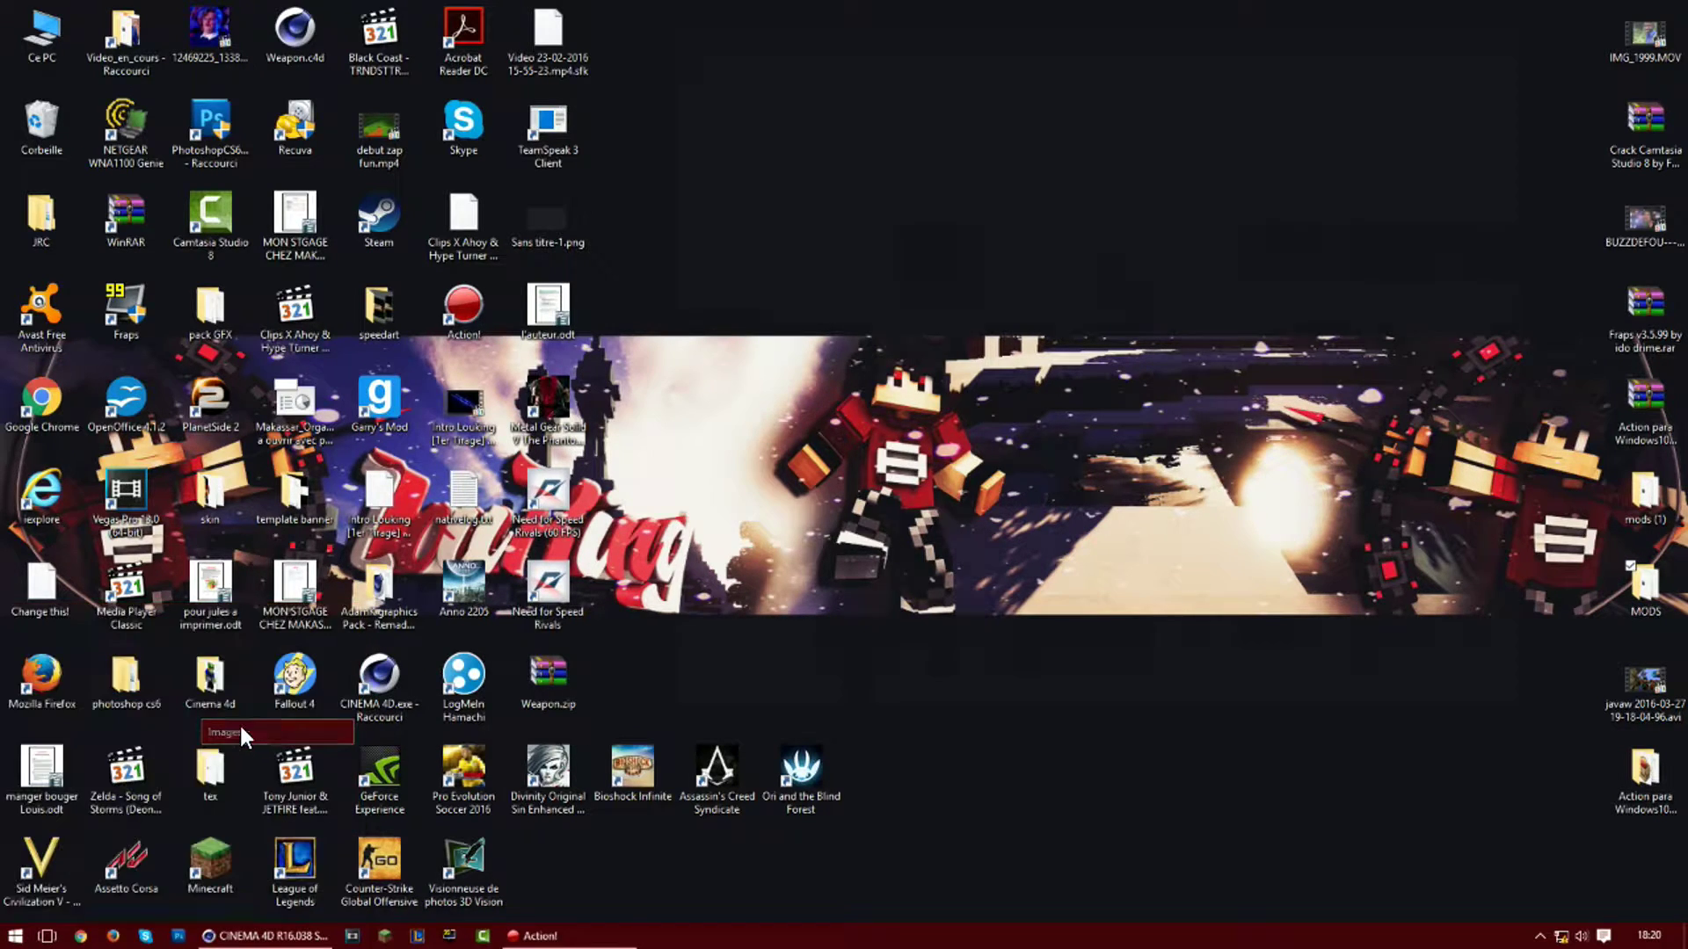
scroll(1380, 506, down, 10)
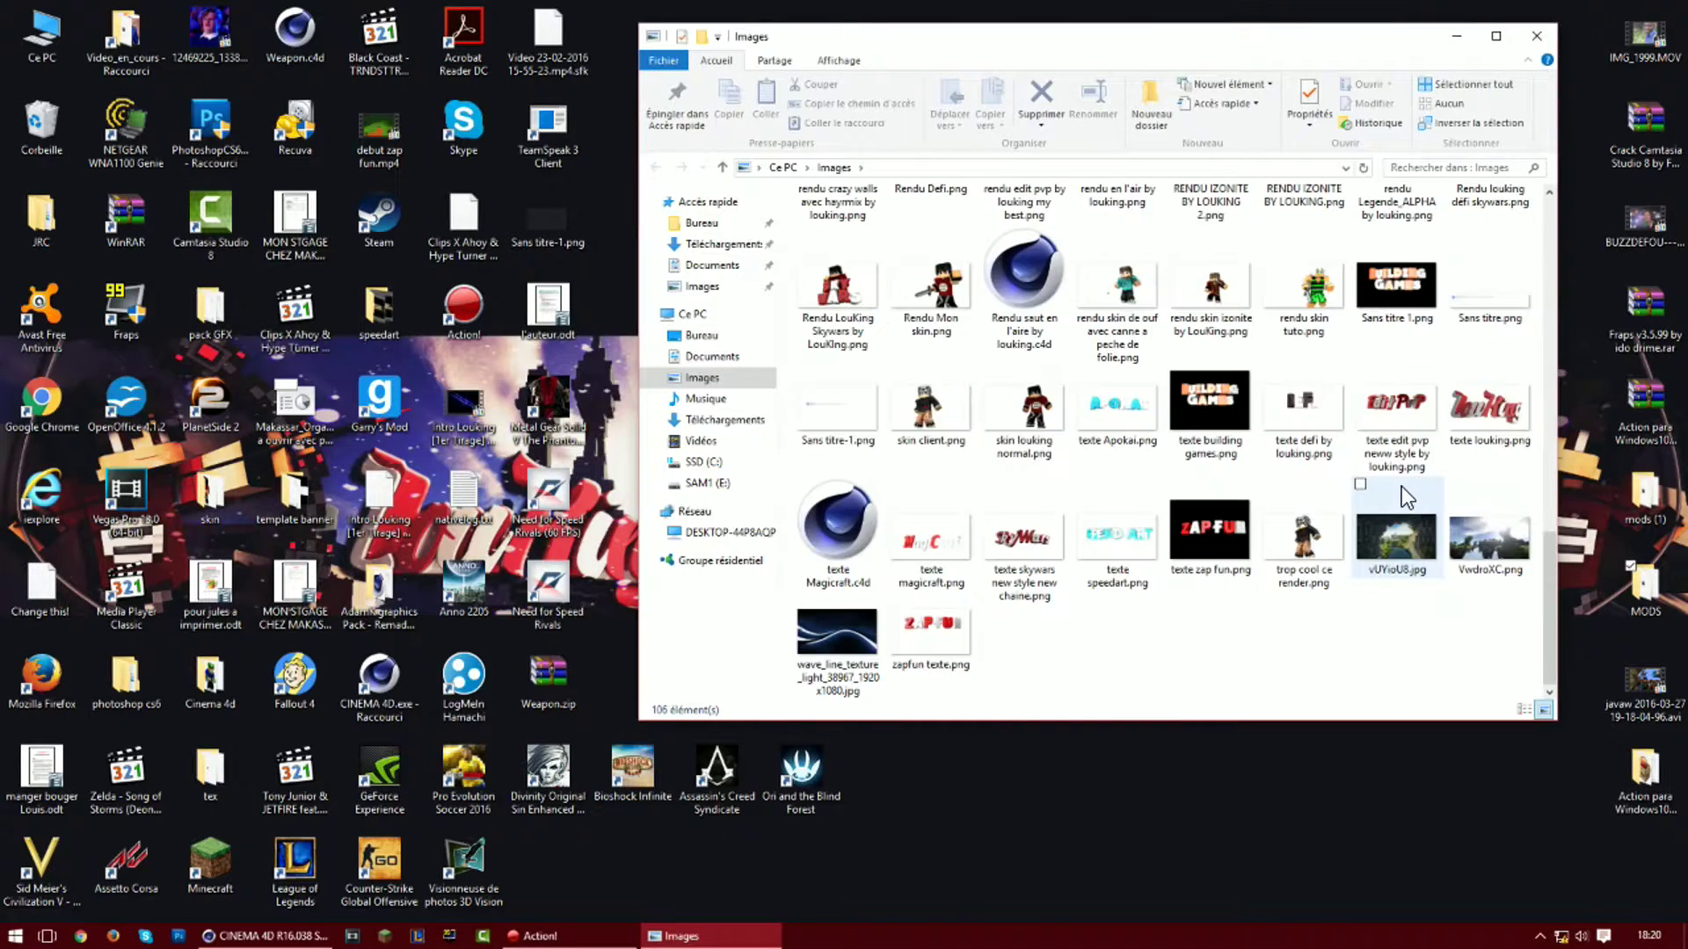
double_click(934, 387)
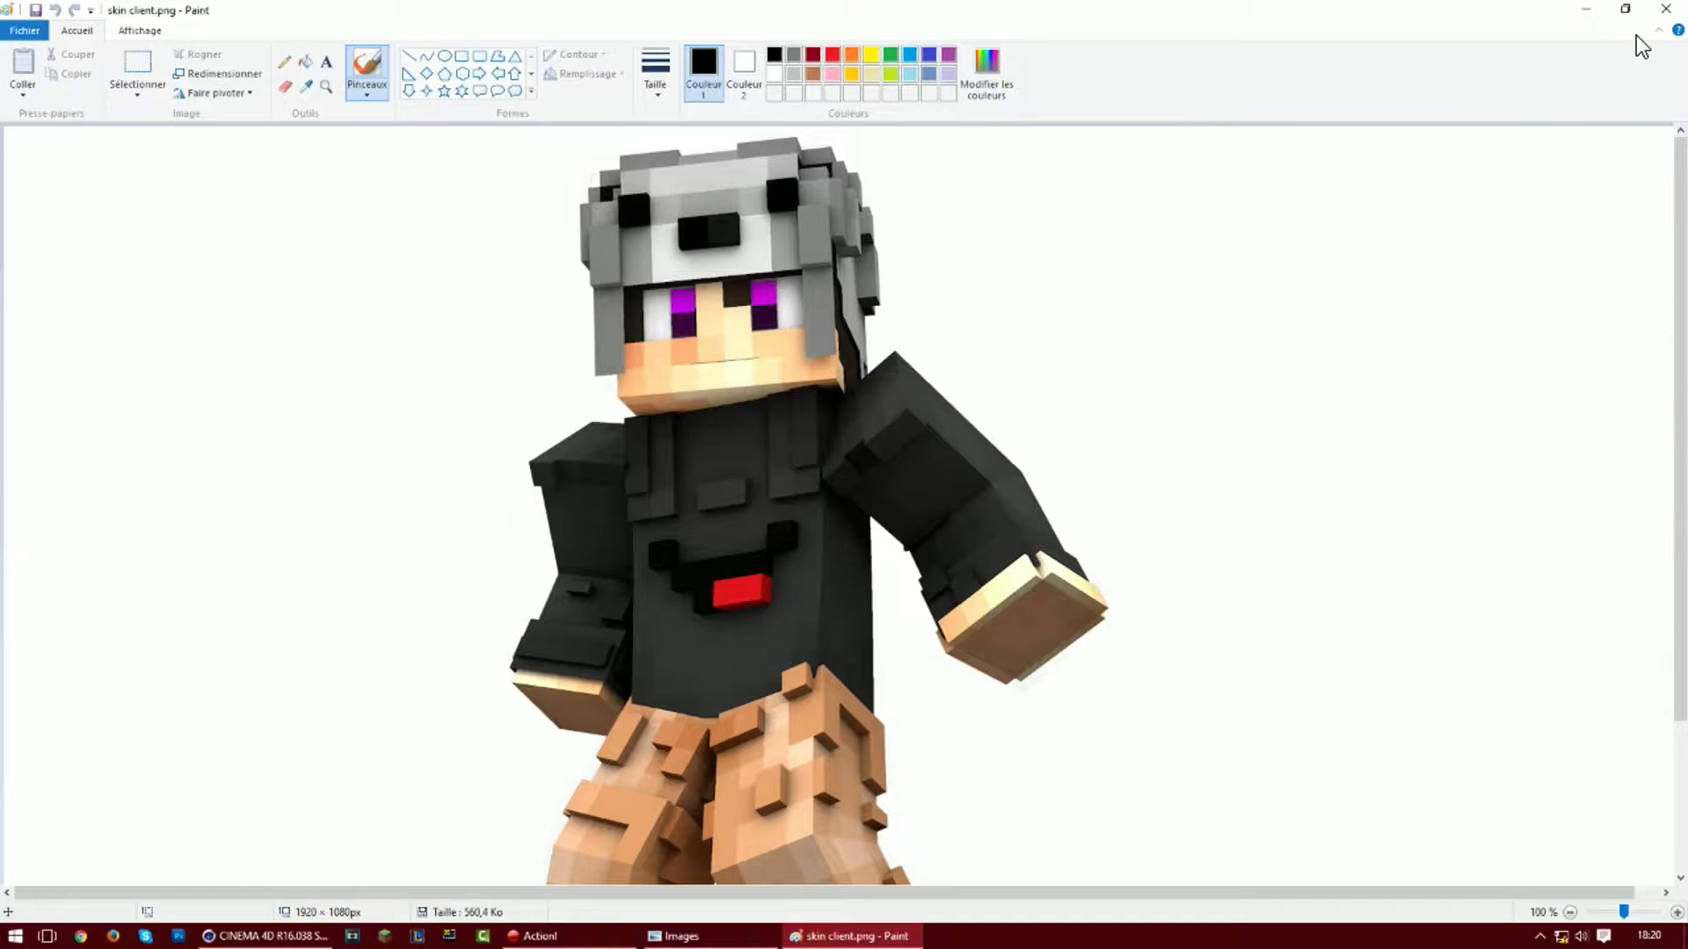
click(1666, 10)
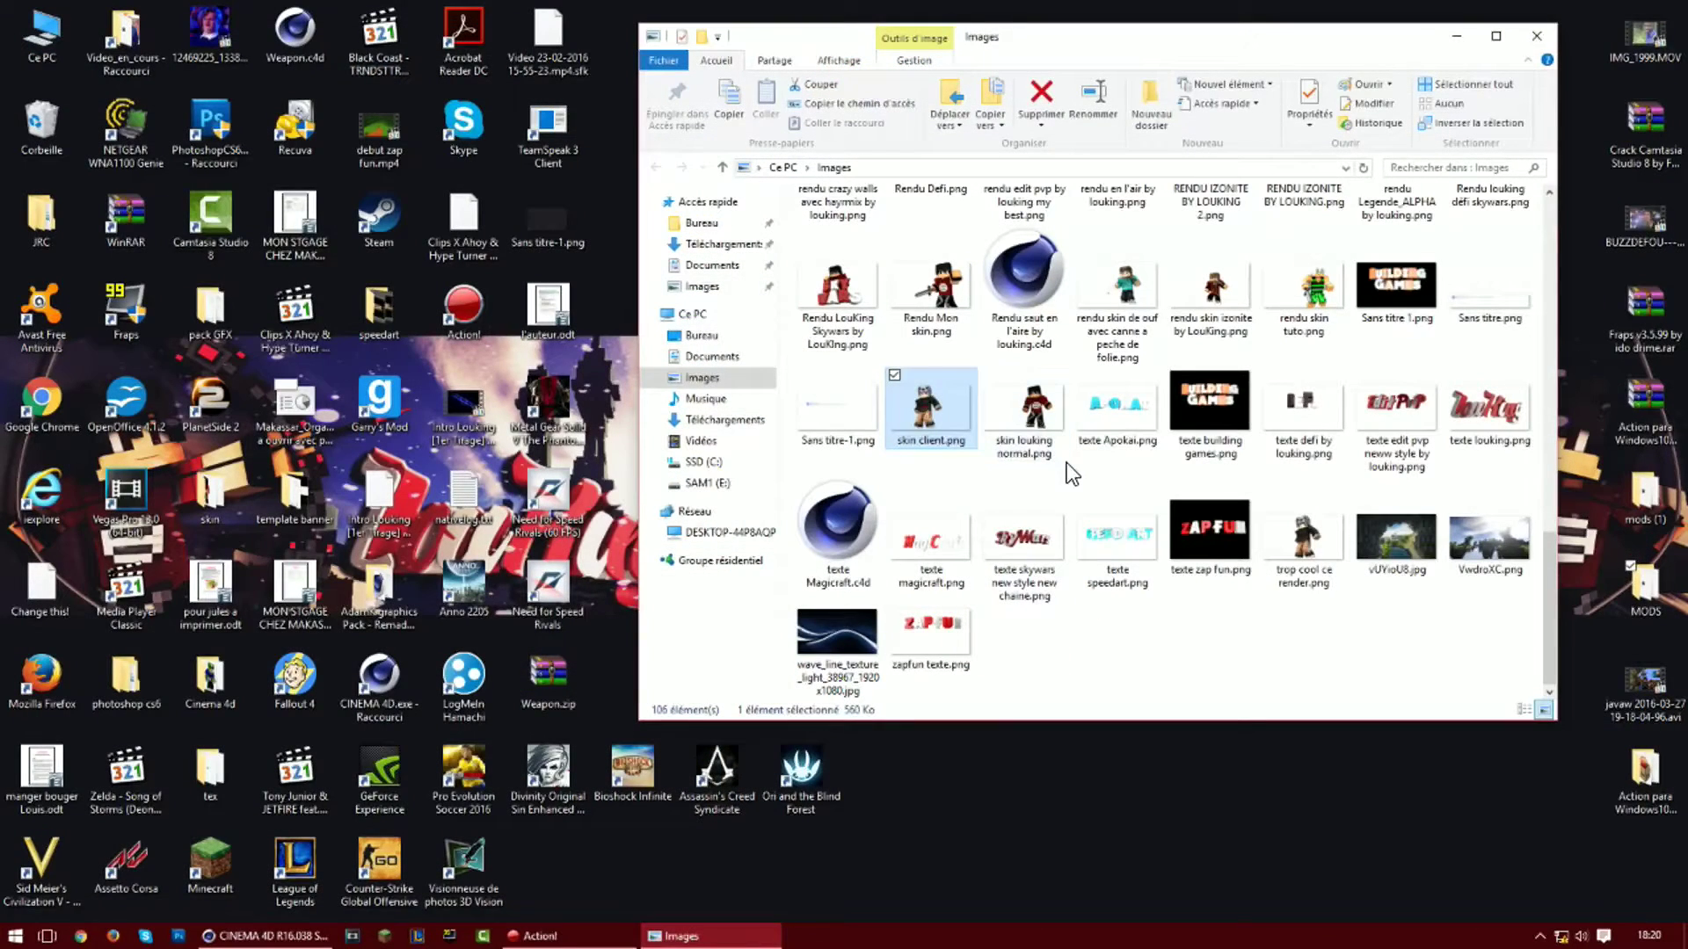
View the two-character render rendu edit pvp by louking my best.png from the Images folder and close it
scroll(1459, 533, up, 3)
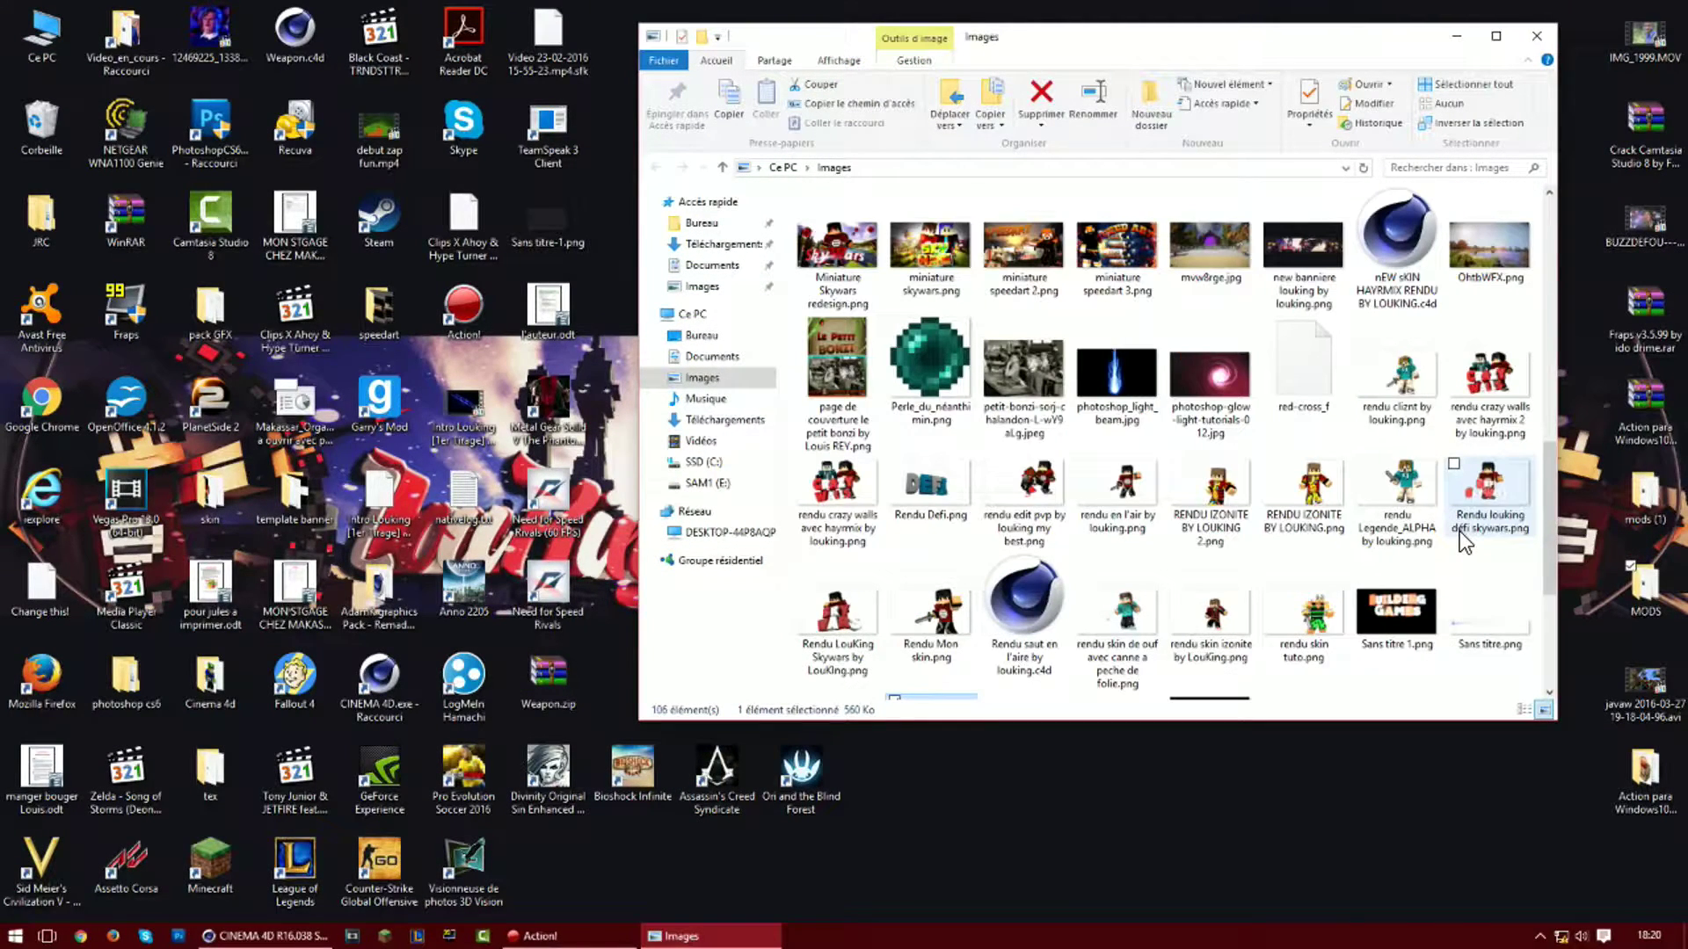
double_click(1051, 498)
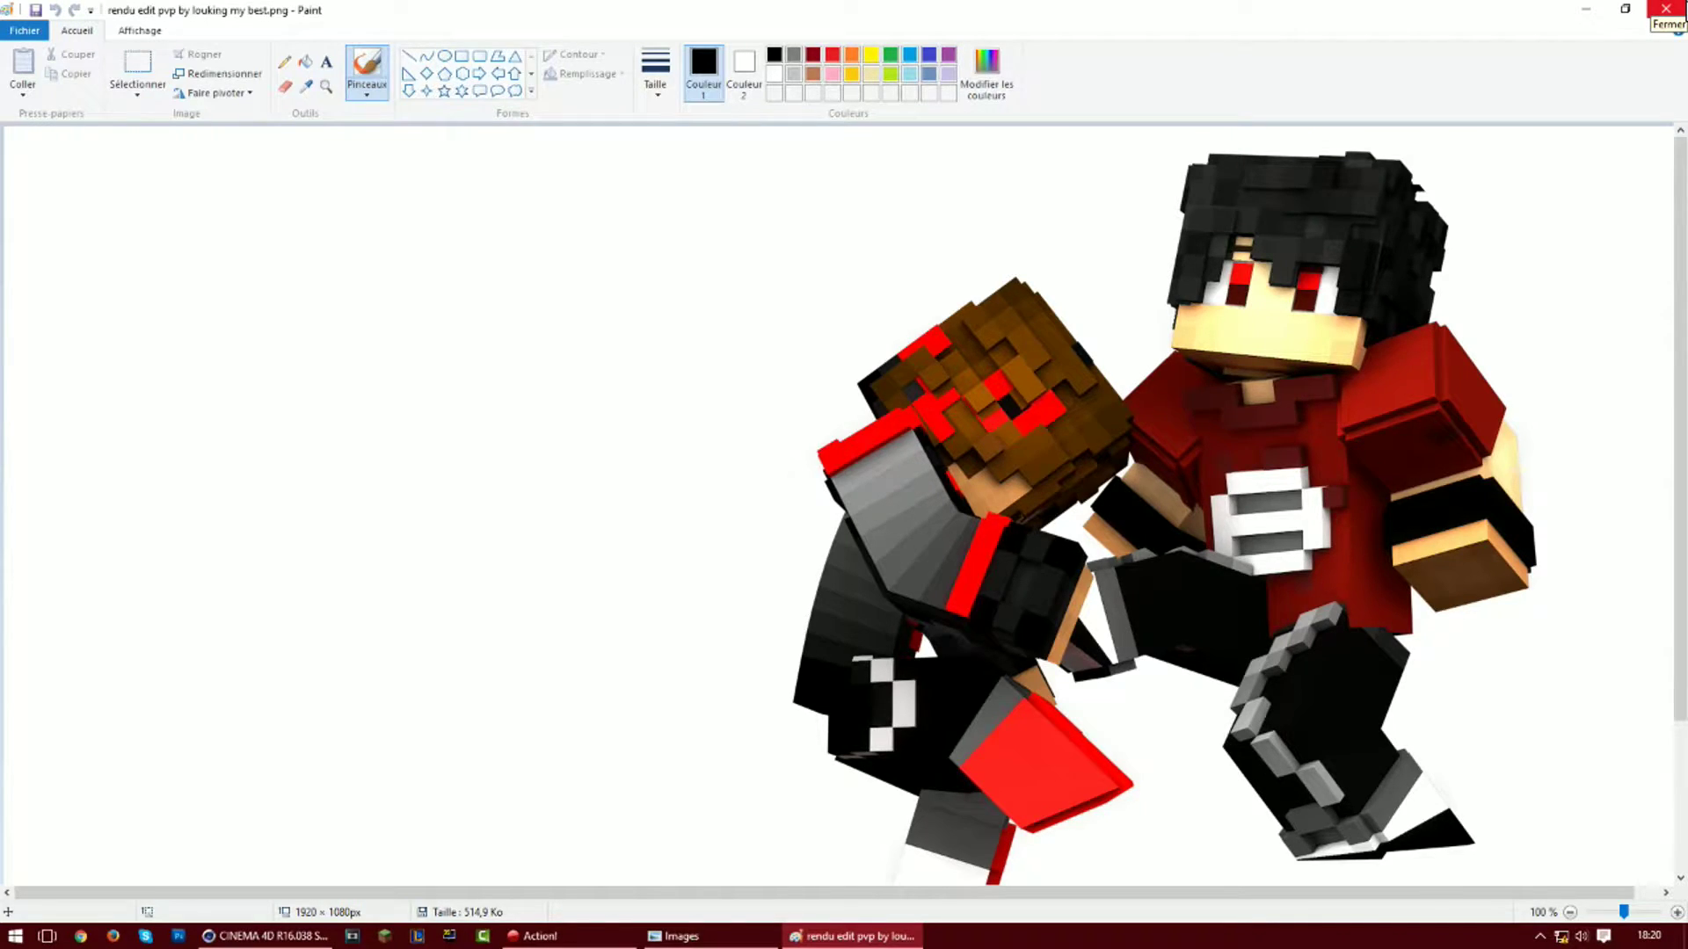
click(1666, 9)
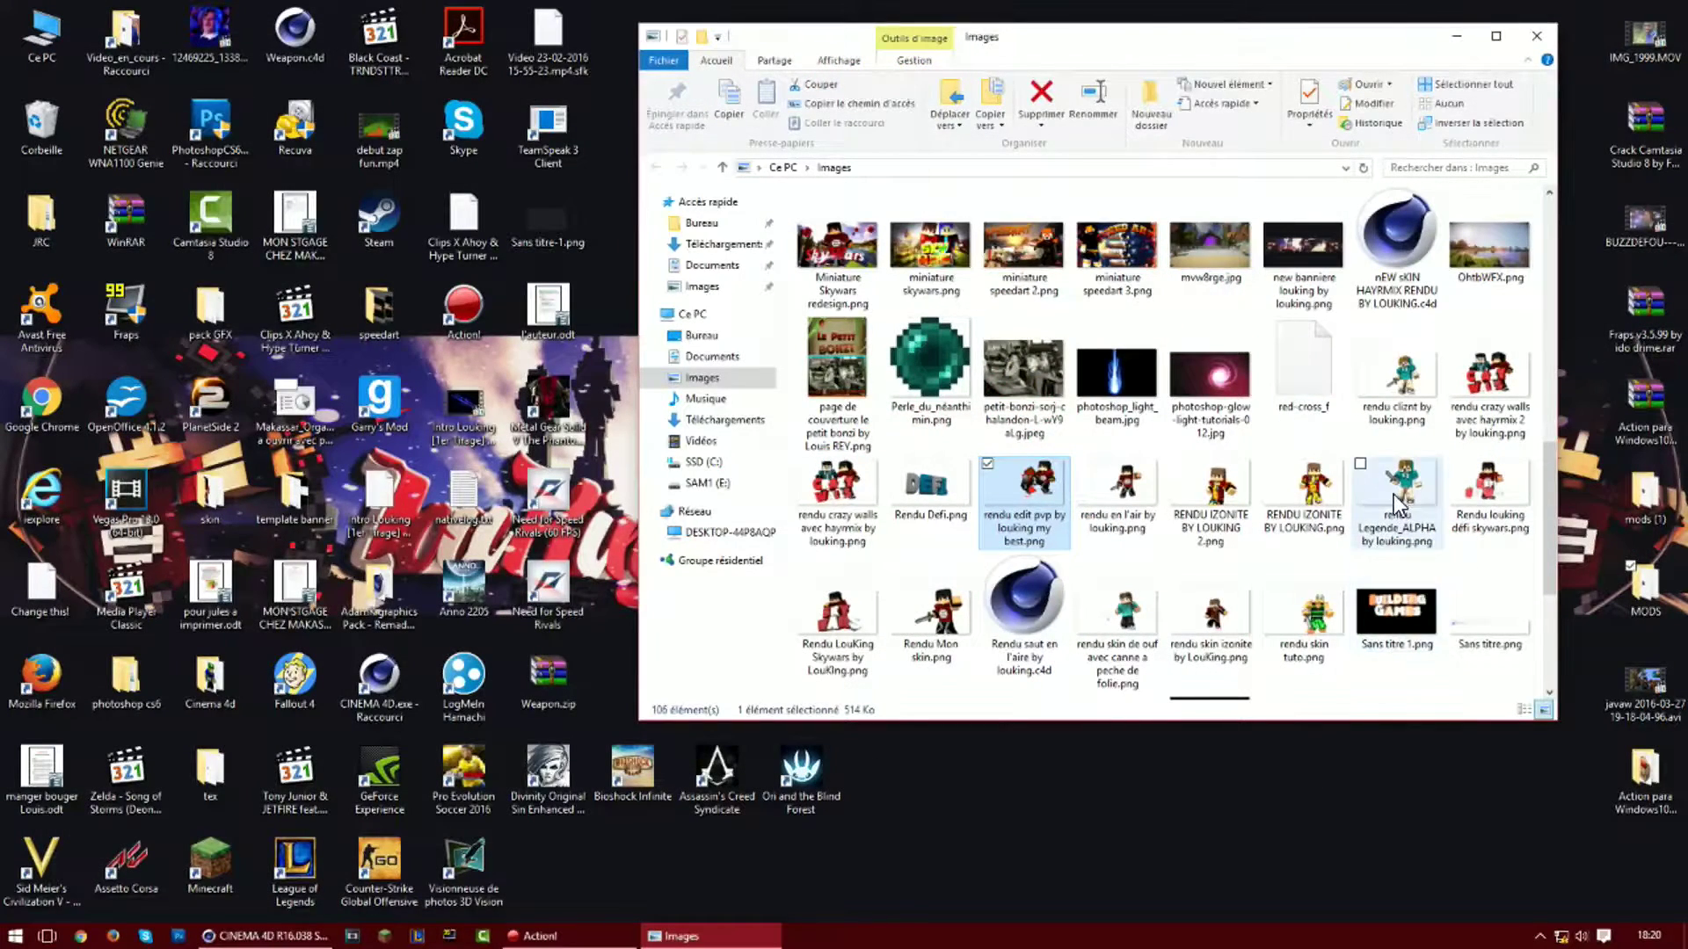
View the picture logo louking by louking.png, close it and minimize the Images folder
scroll(1391, 494, up, 5)
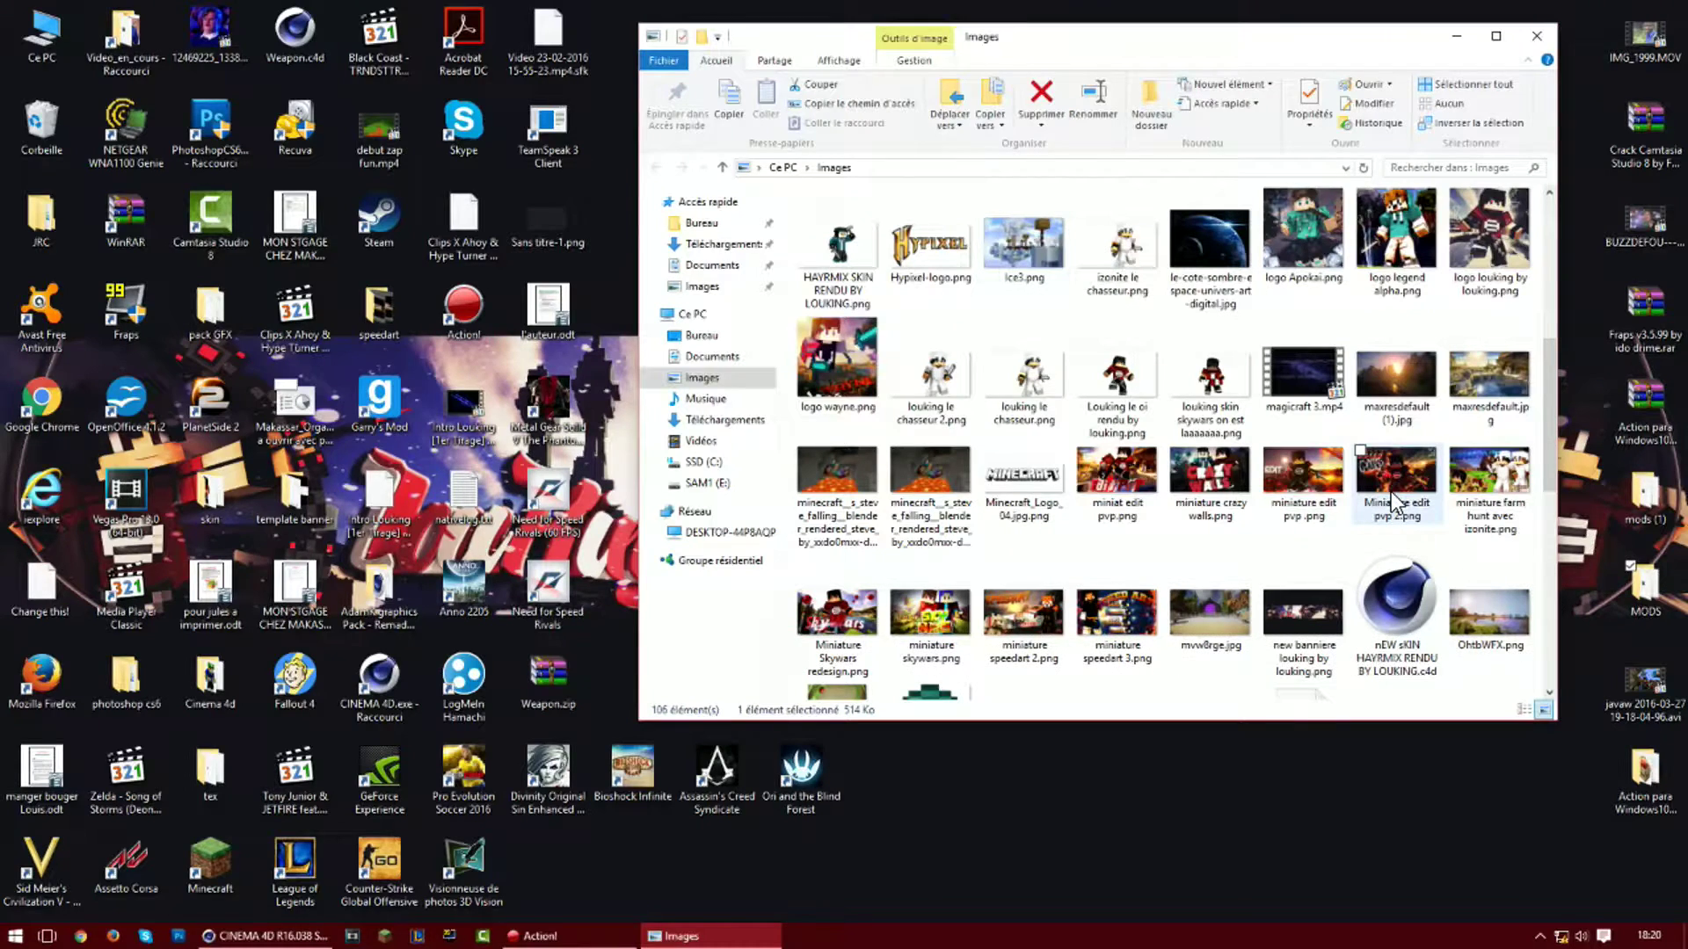
scroll(1393, 501, up, 3)
double_click(1490, 616)
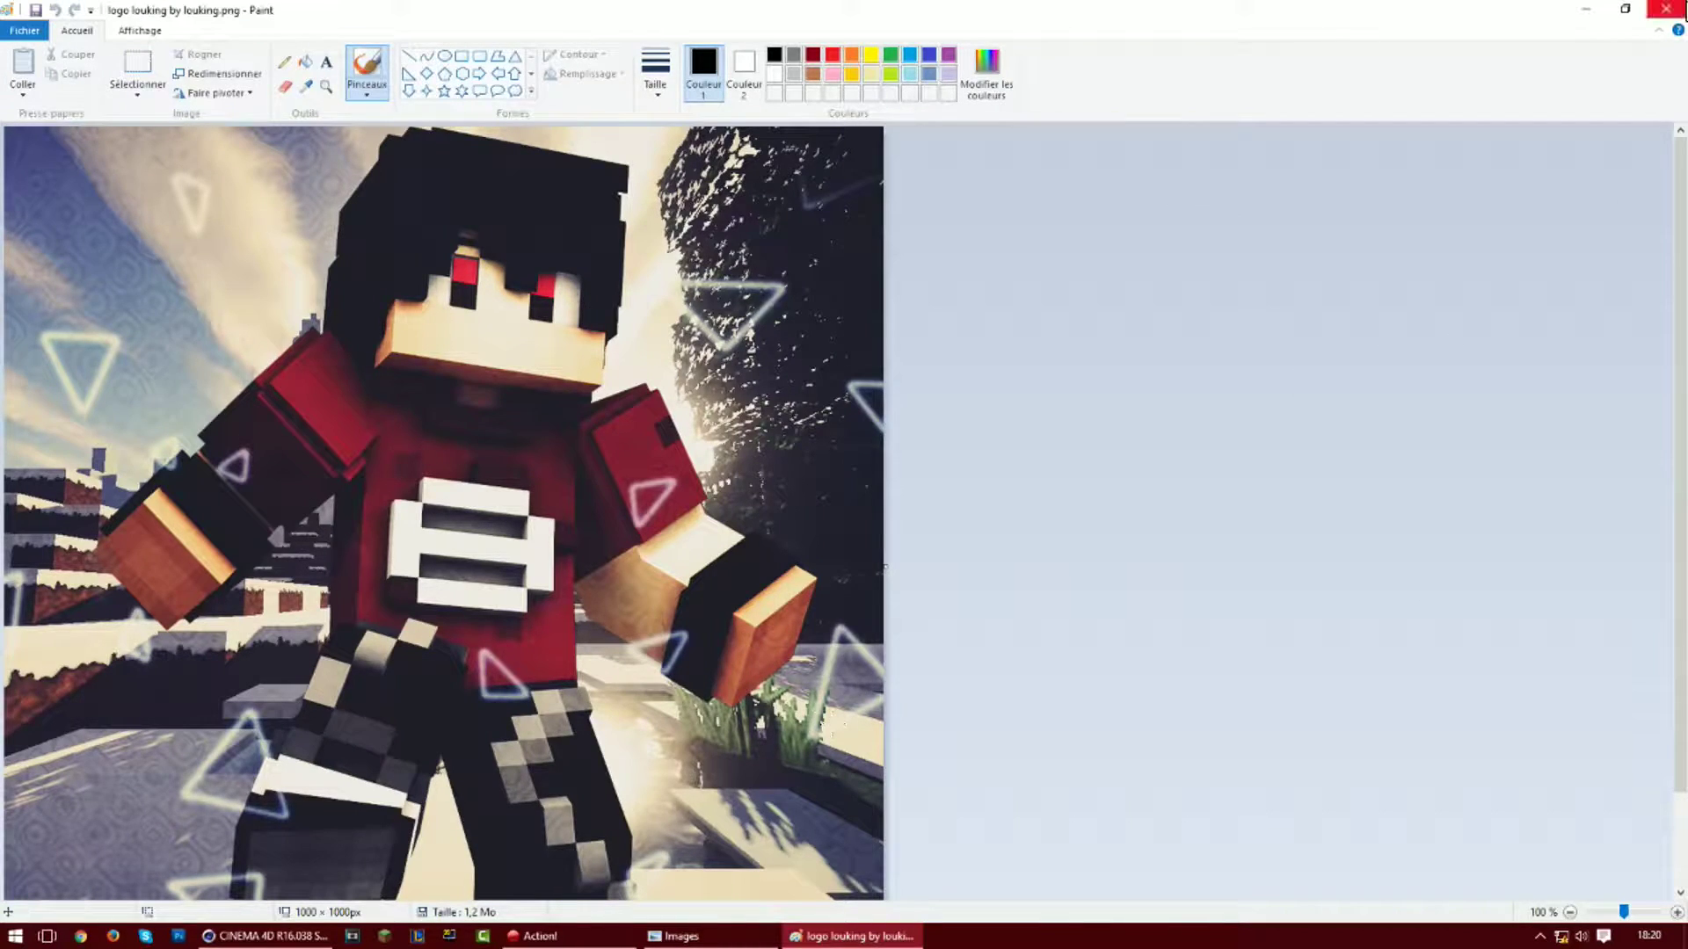
click(1680, 9)
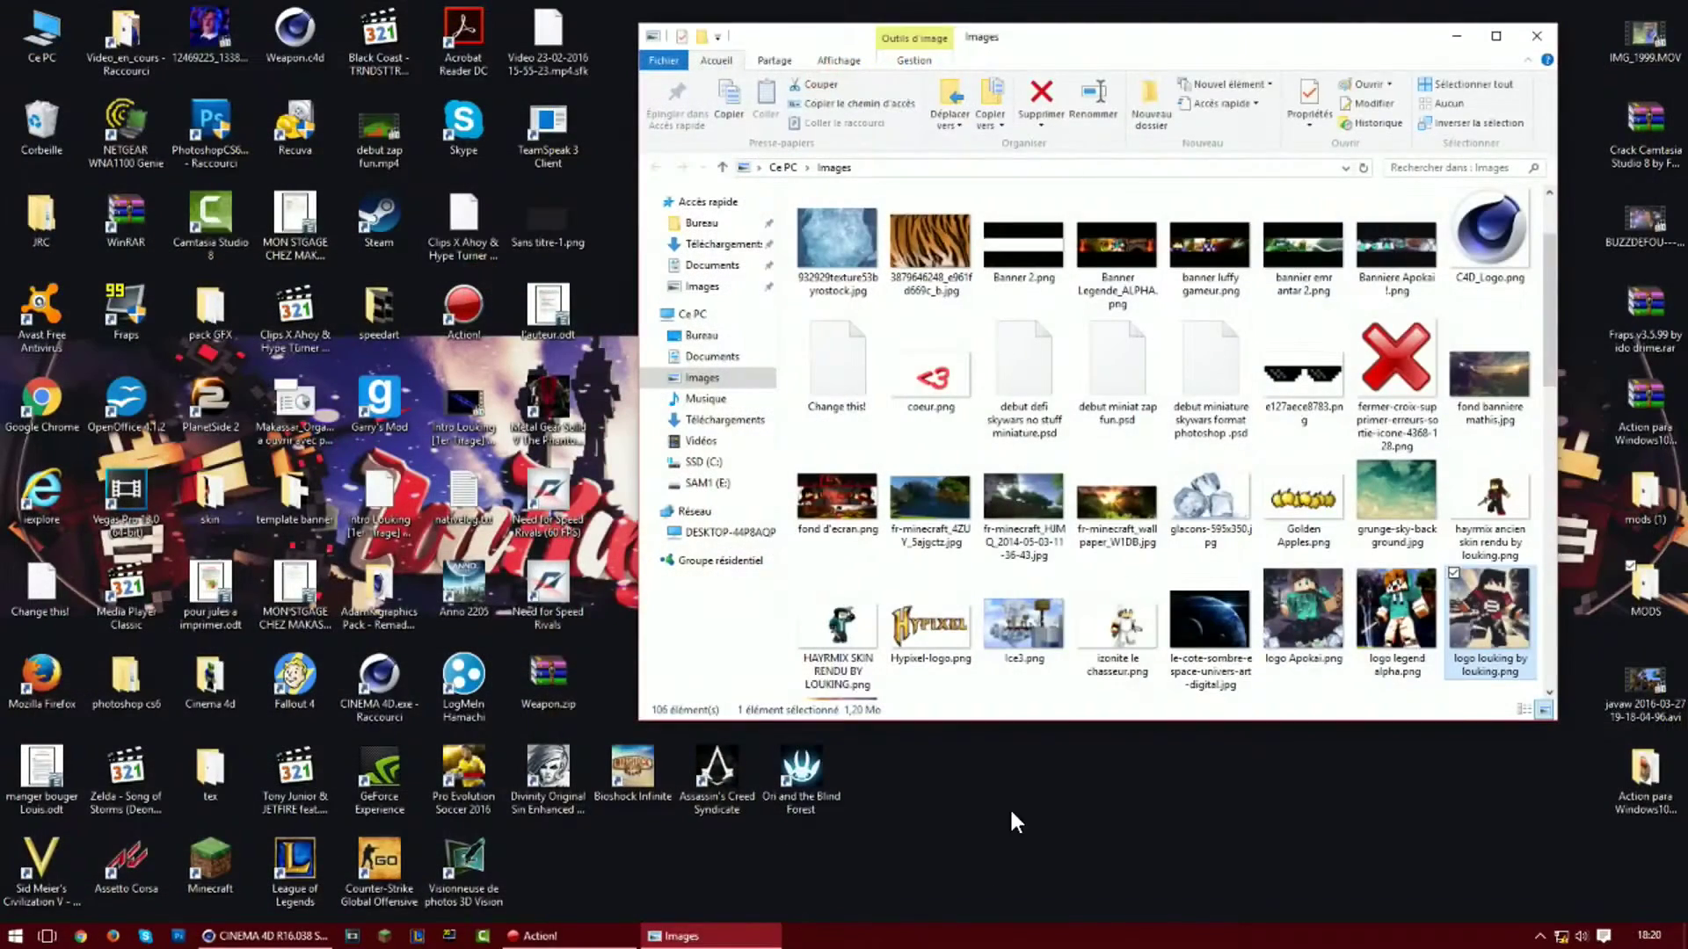
click(1457, 36)
Load r.settings(2).lib4d and v.4-lightroom-truegaxartz.lib4d from the desktop's Cinema 4d folder into Cinema 4D
mouse_move(253, 932)
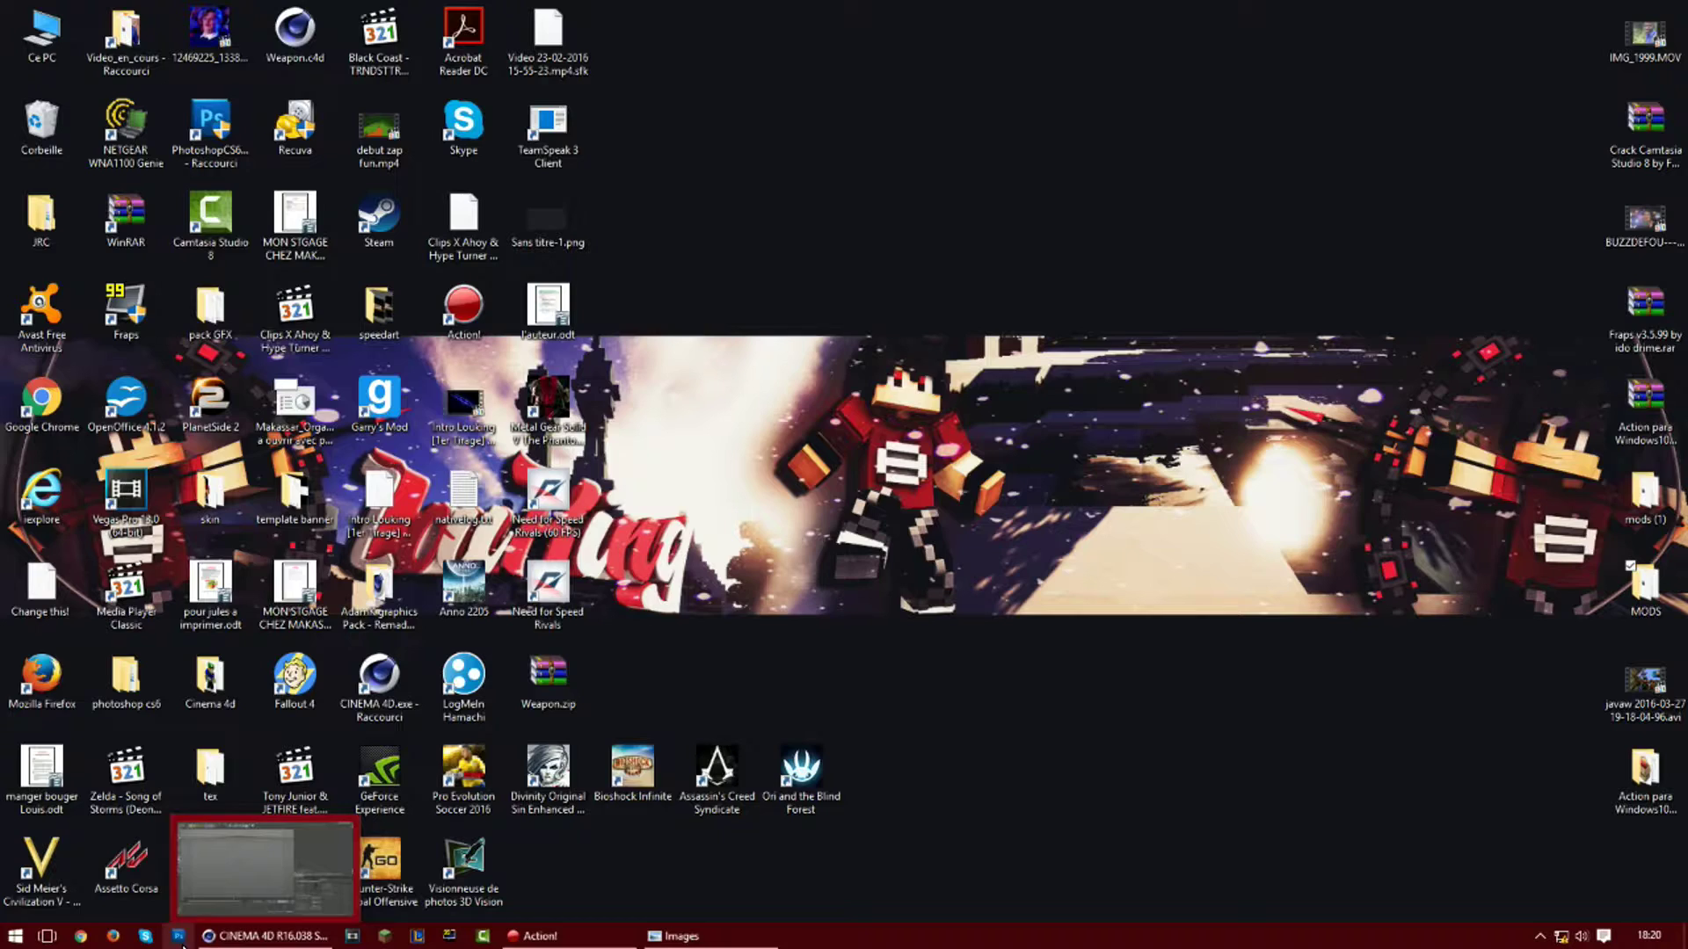
click(274, 884)
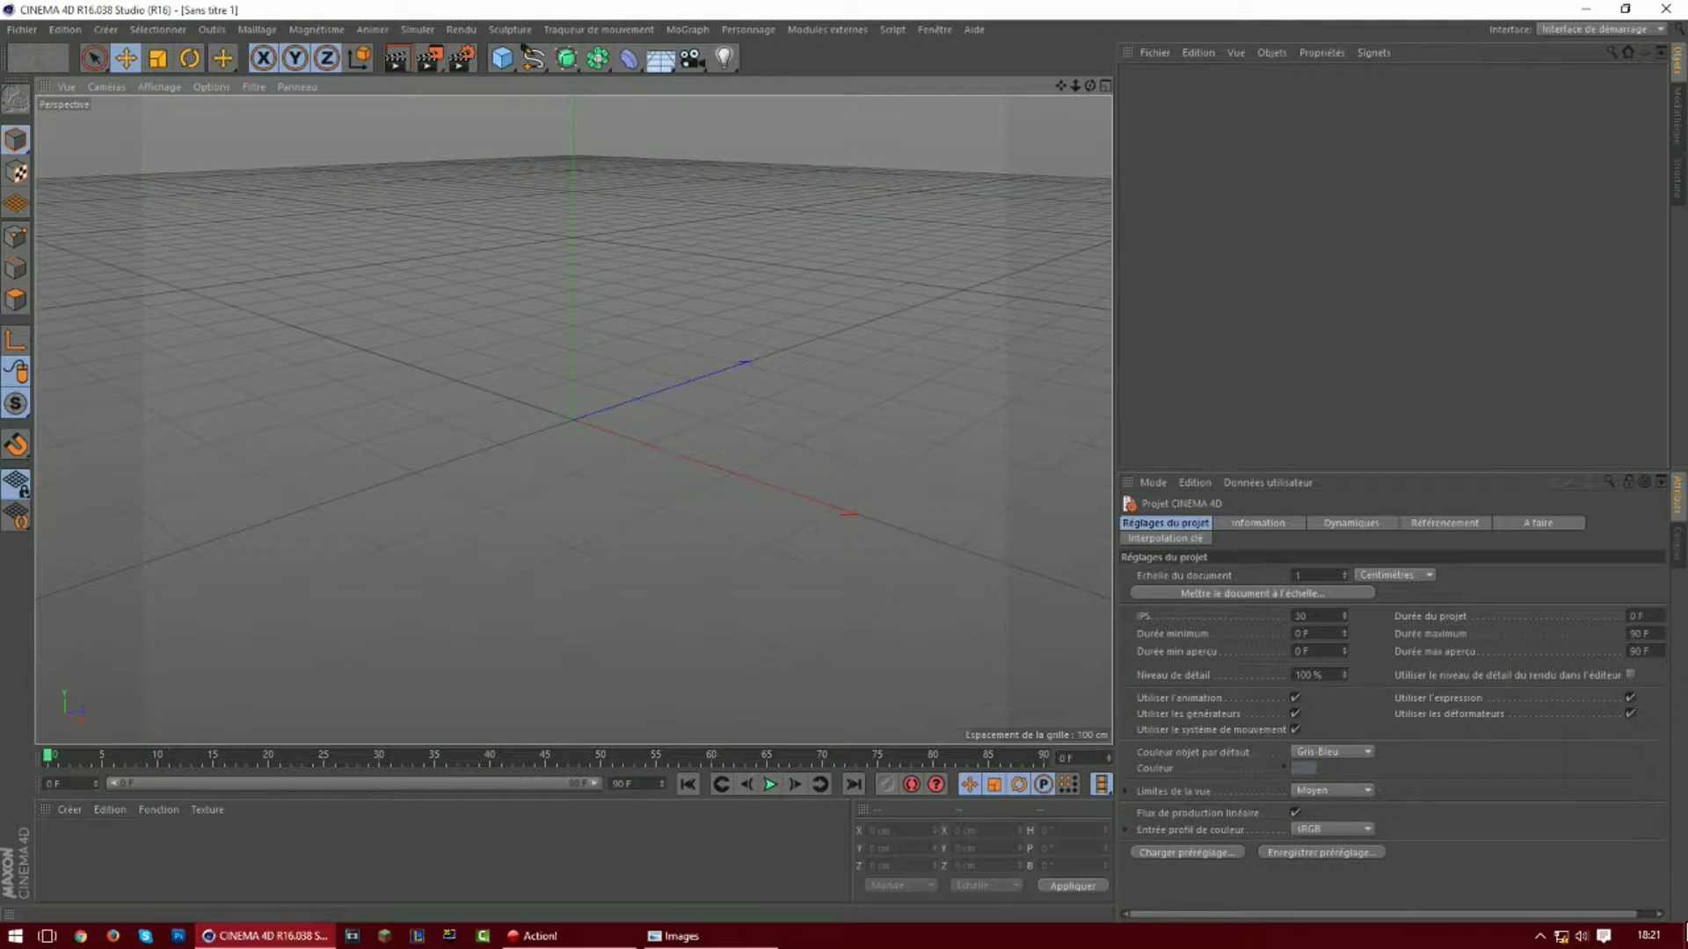
click(1683, 937)
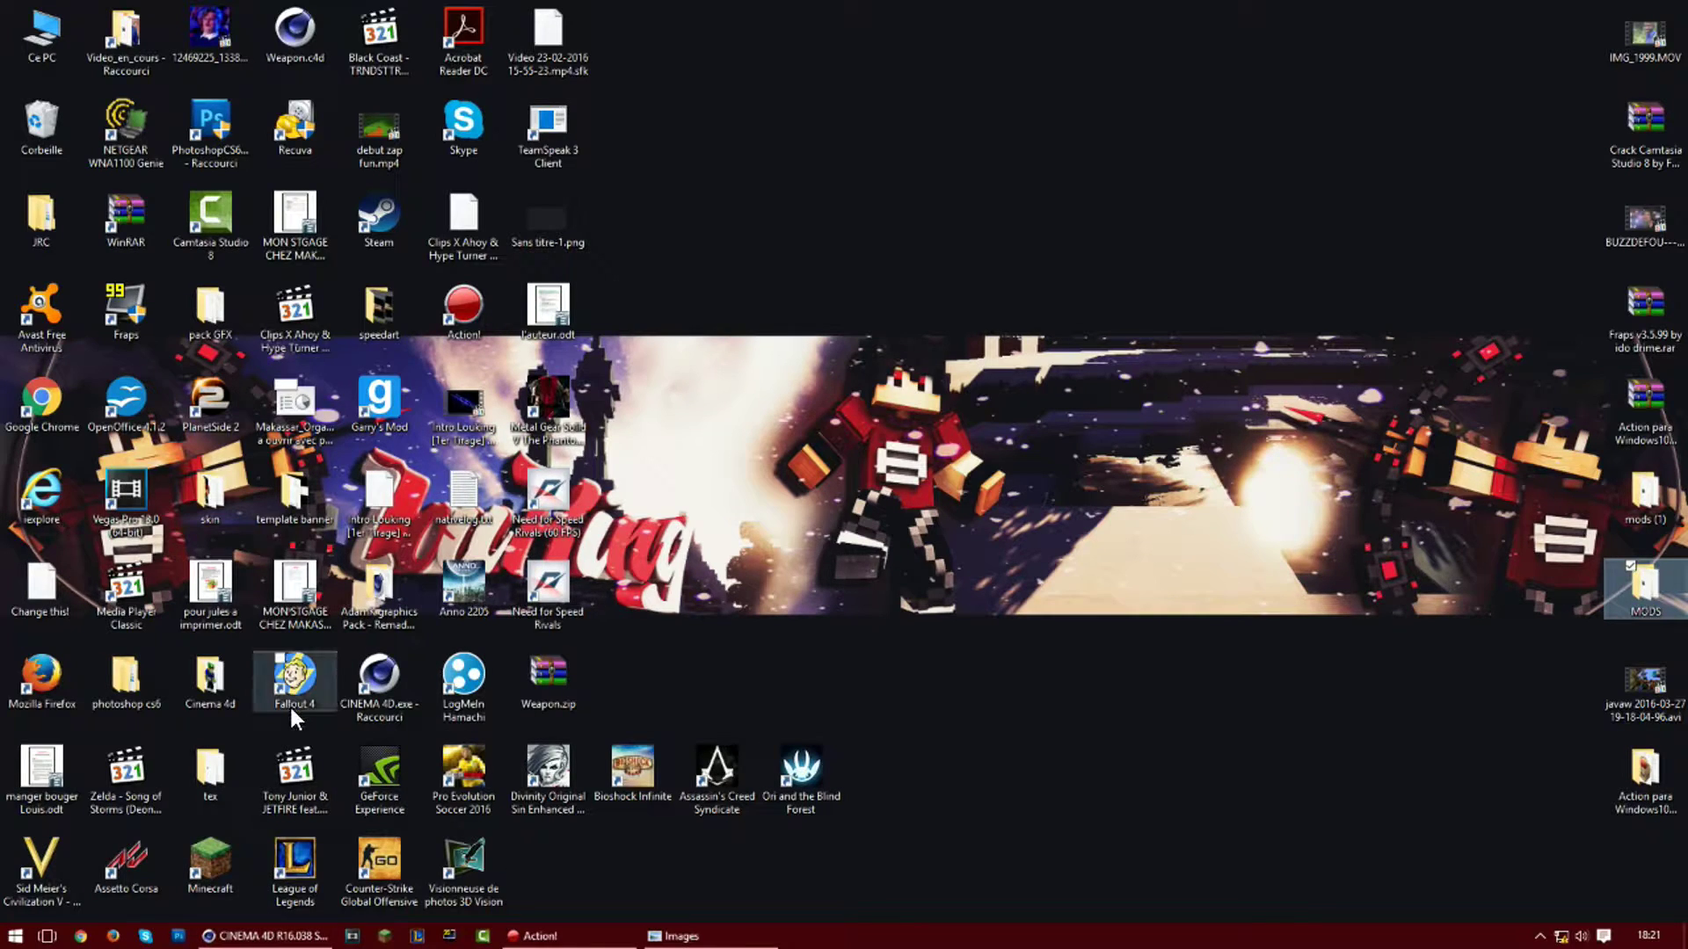
double_click(229, 686)
drag(905, 450, 454, 594)
Add the Lightroom v.4 preset to the scene and apply the R.Settings render preset, closing both library windows
double_click(393, 461)
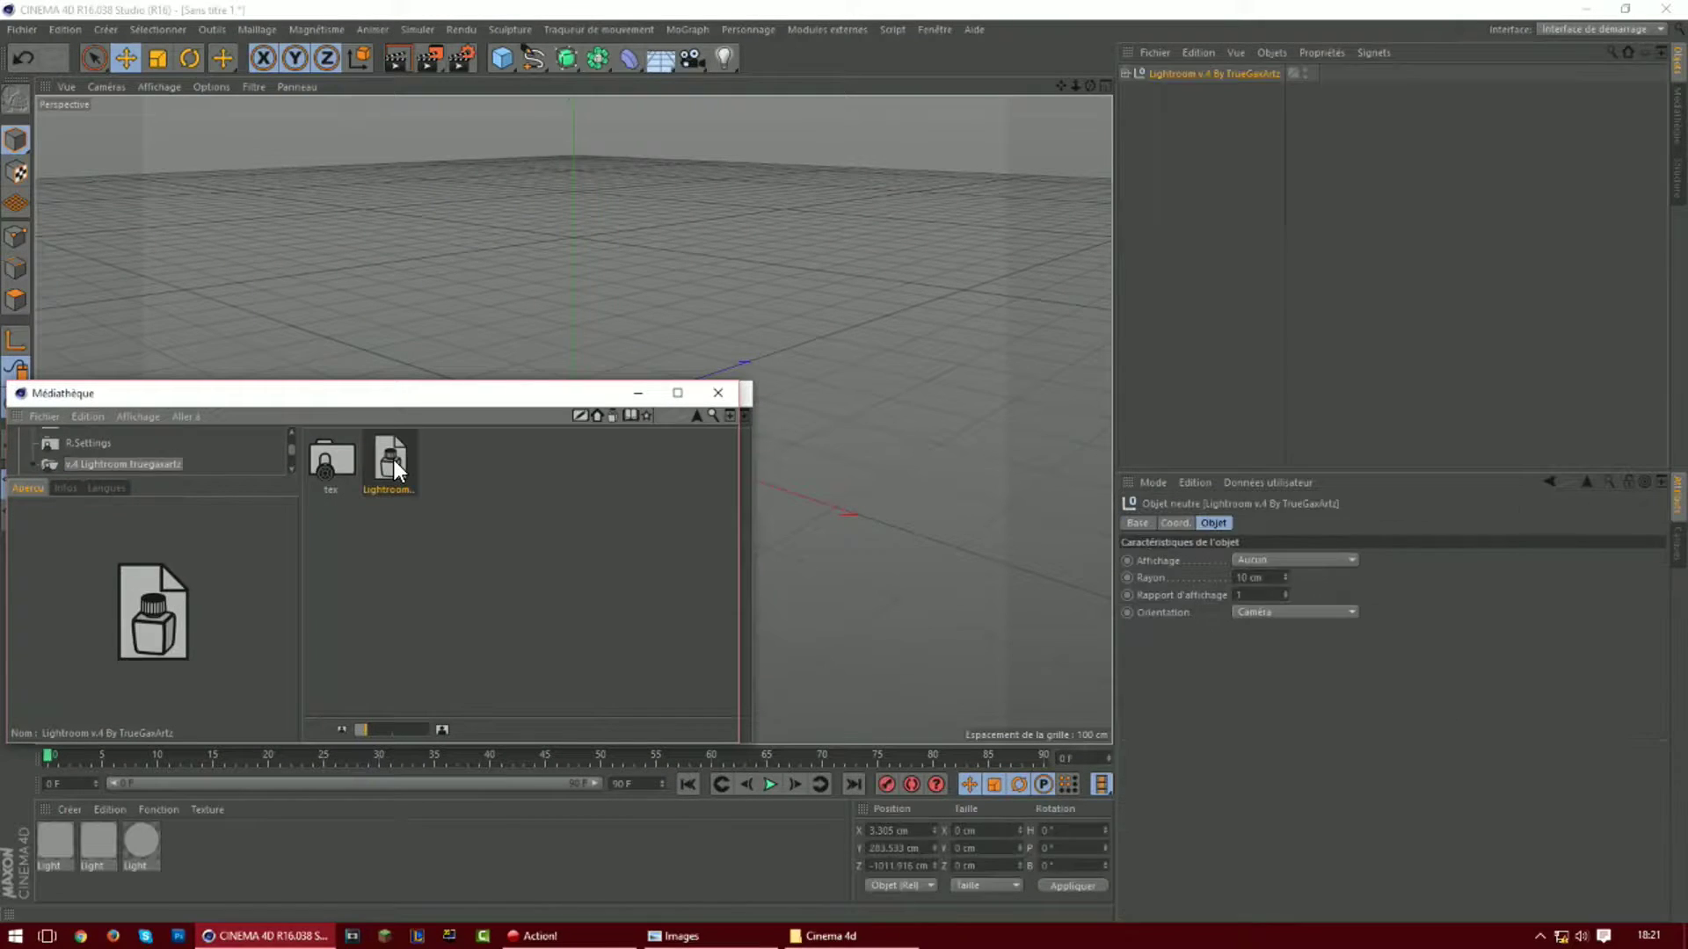
click(724, 398)
double_click(322, 472)
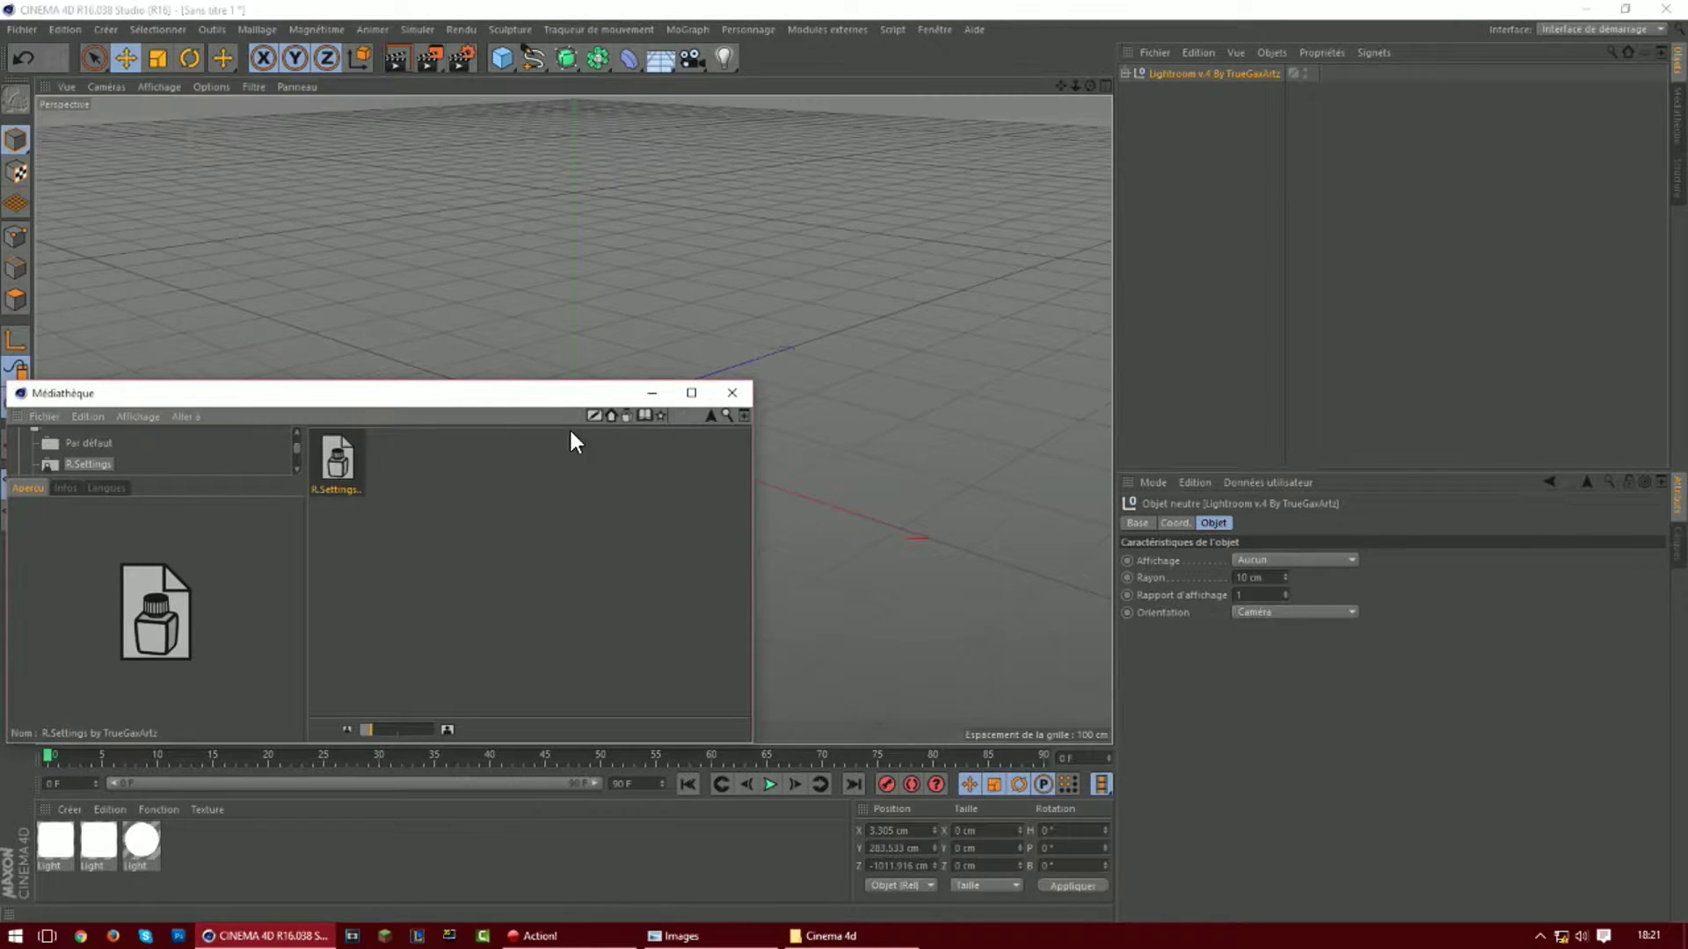
click(731, 393)
Load fmr 5.lib4d from the rig folder and add the FMR 5.0 character rig to the scene
click(830, 936)
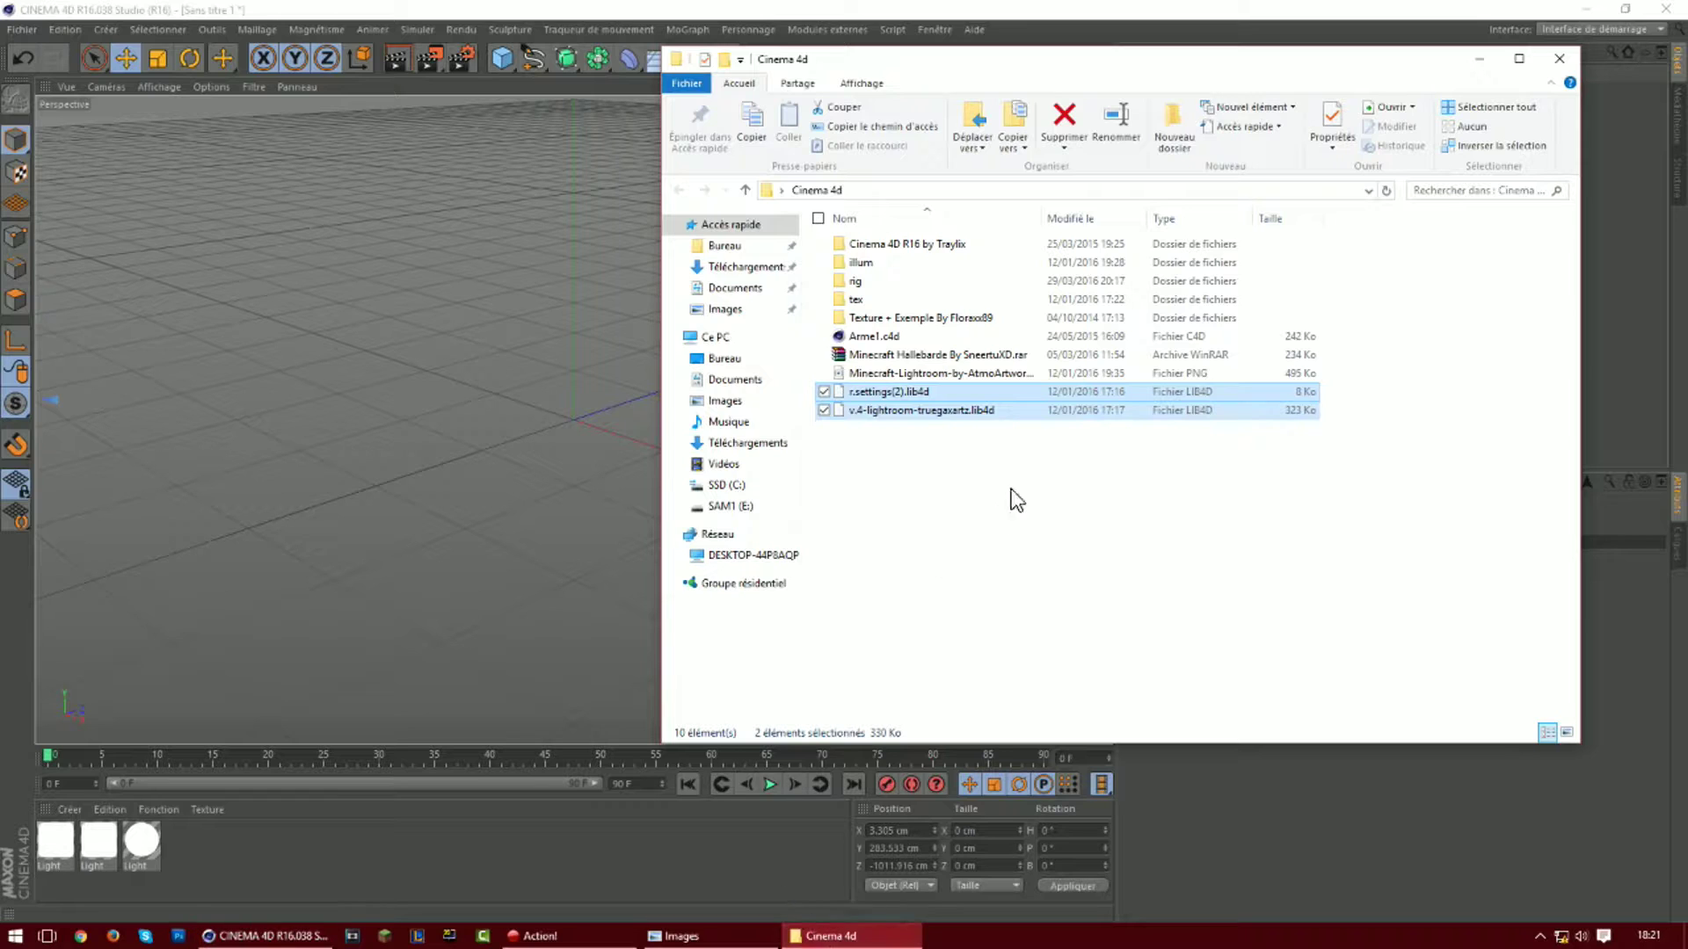
double_click(919, 281)
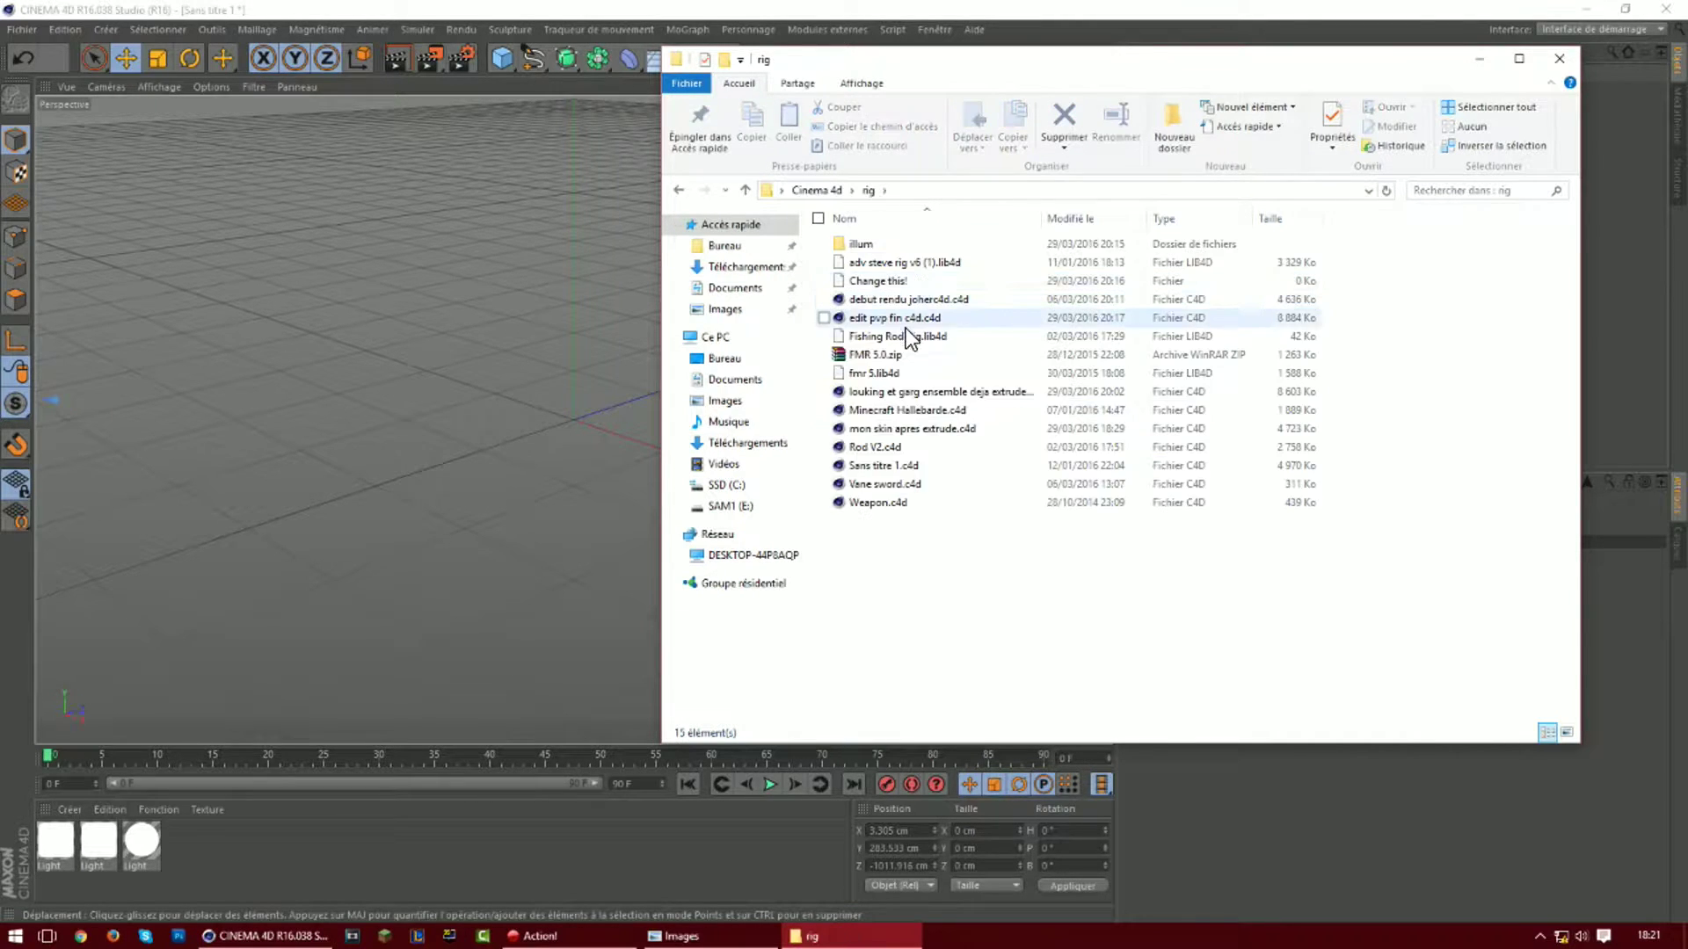
drag(942, 367, 447, 440)
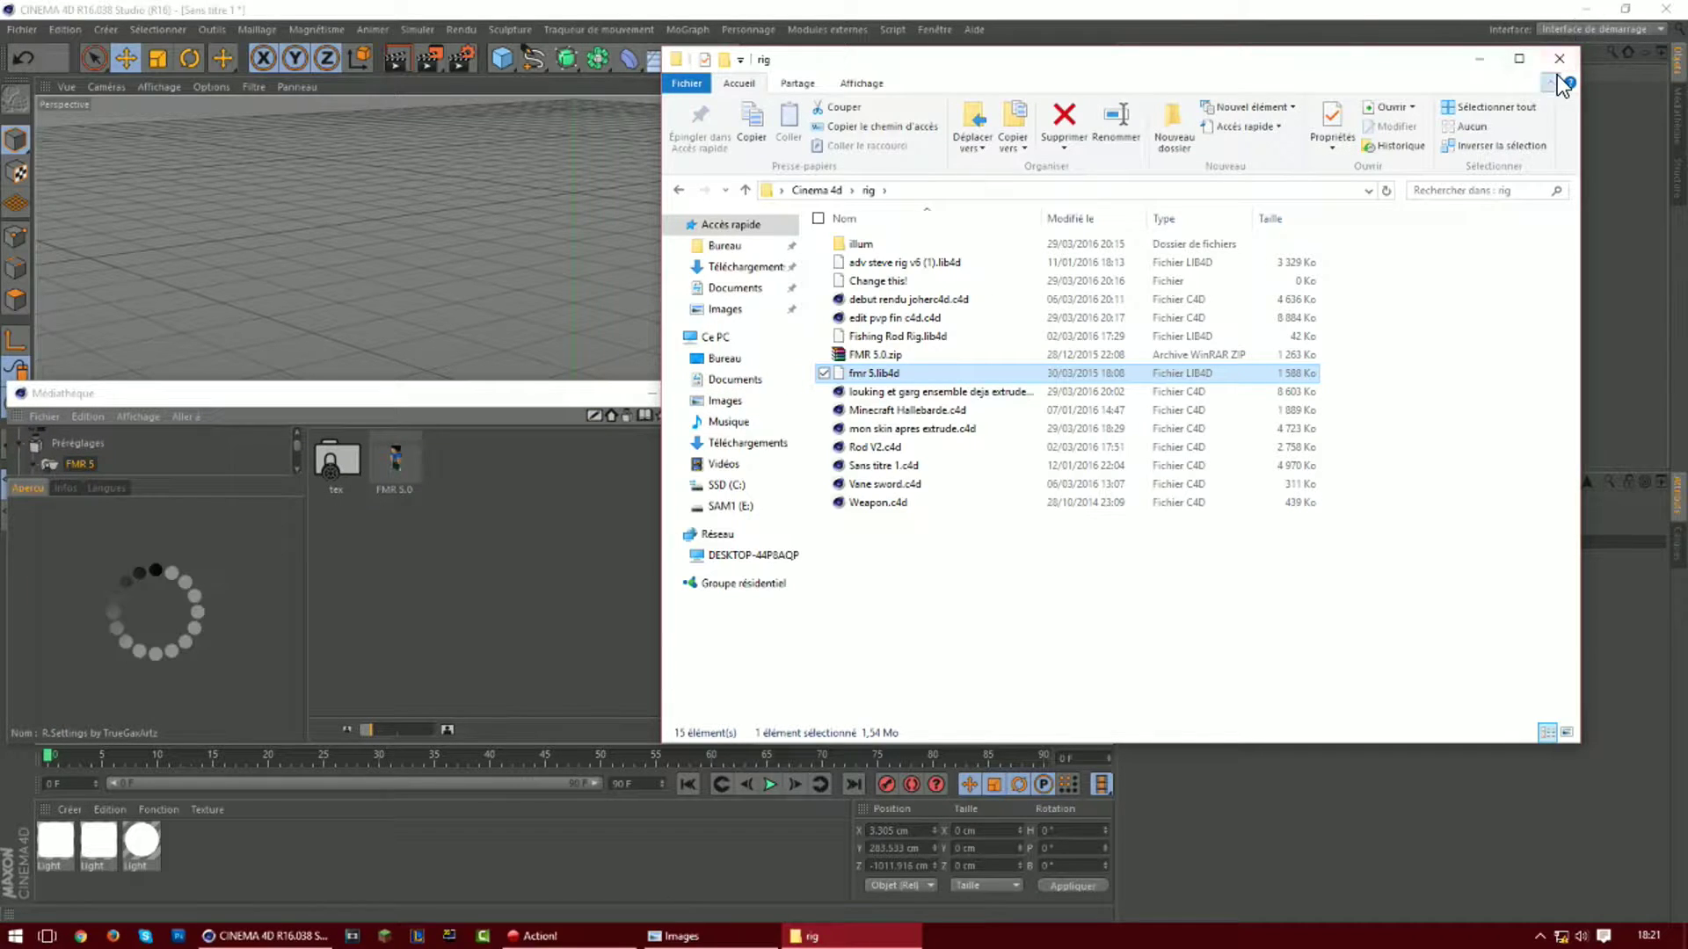
click(1559, 58)
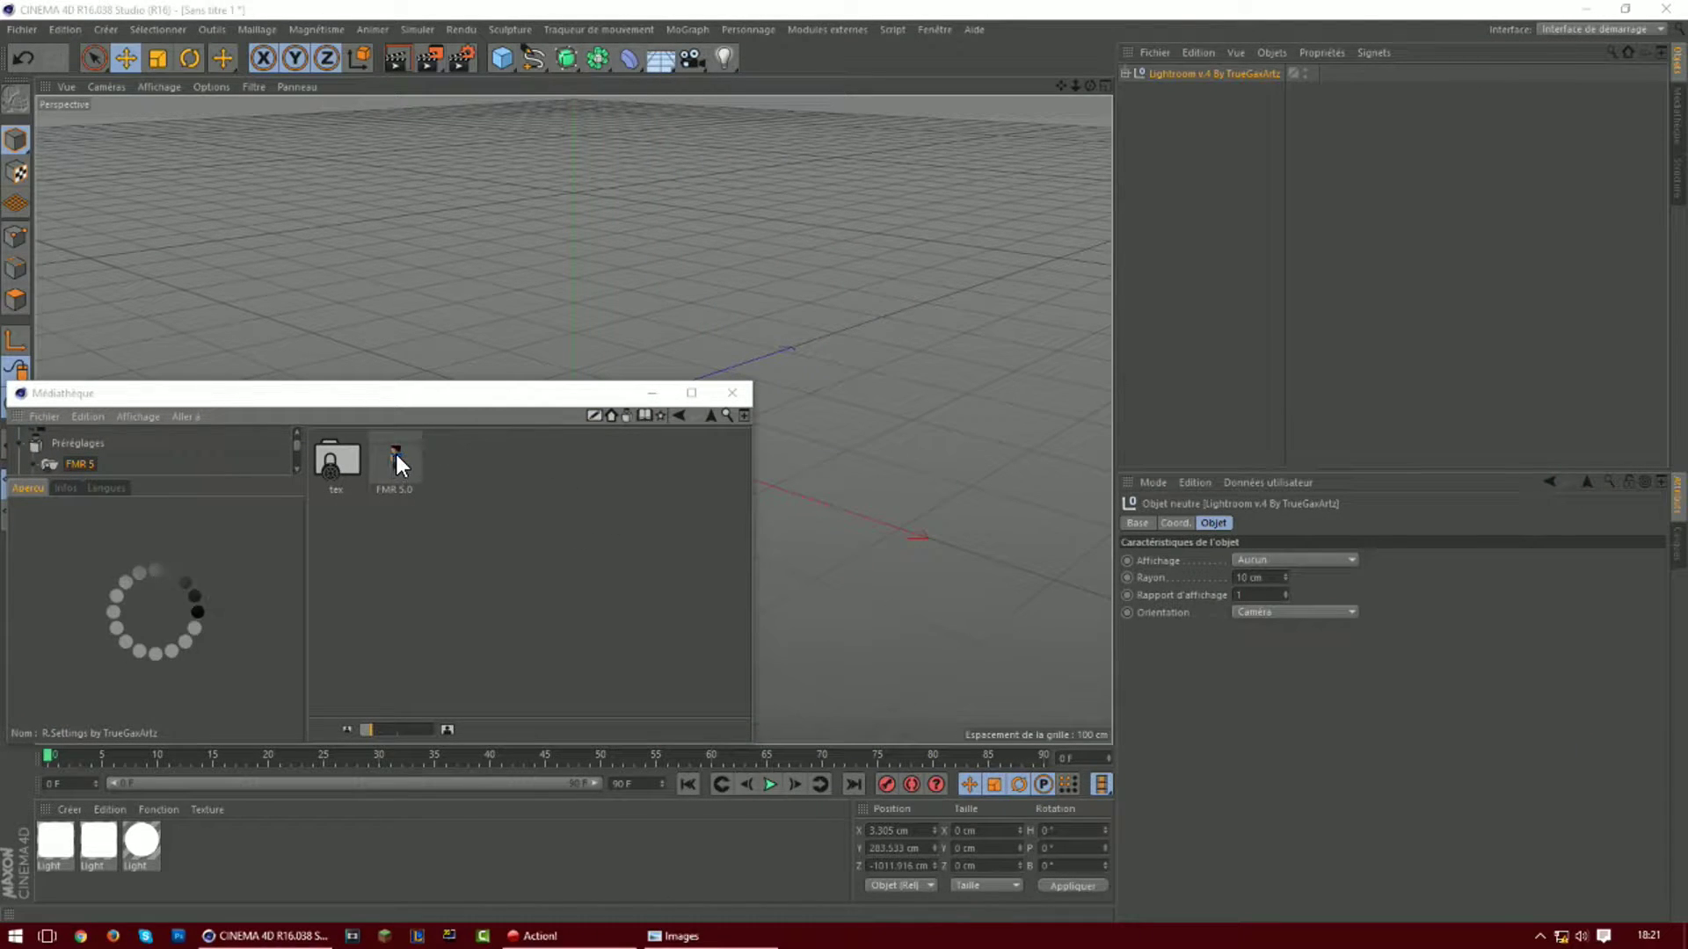
click(393, 452)
double_click(394, 452)
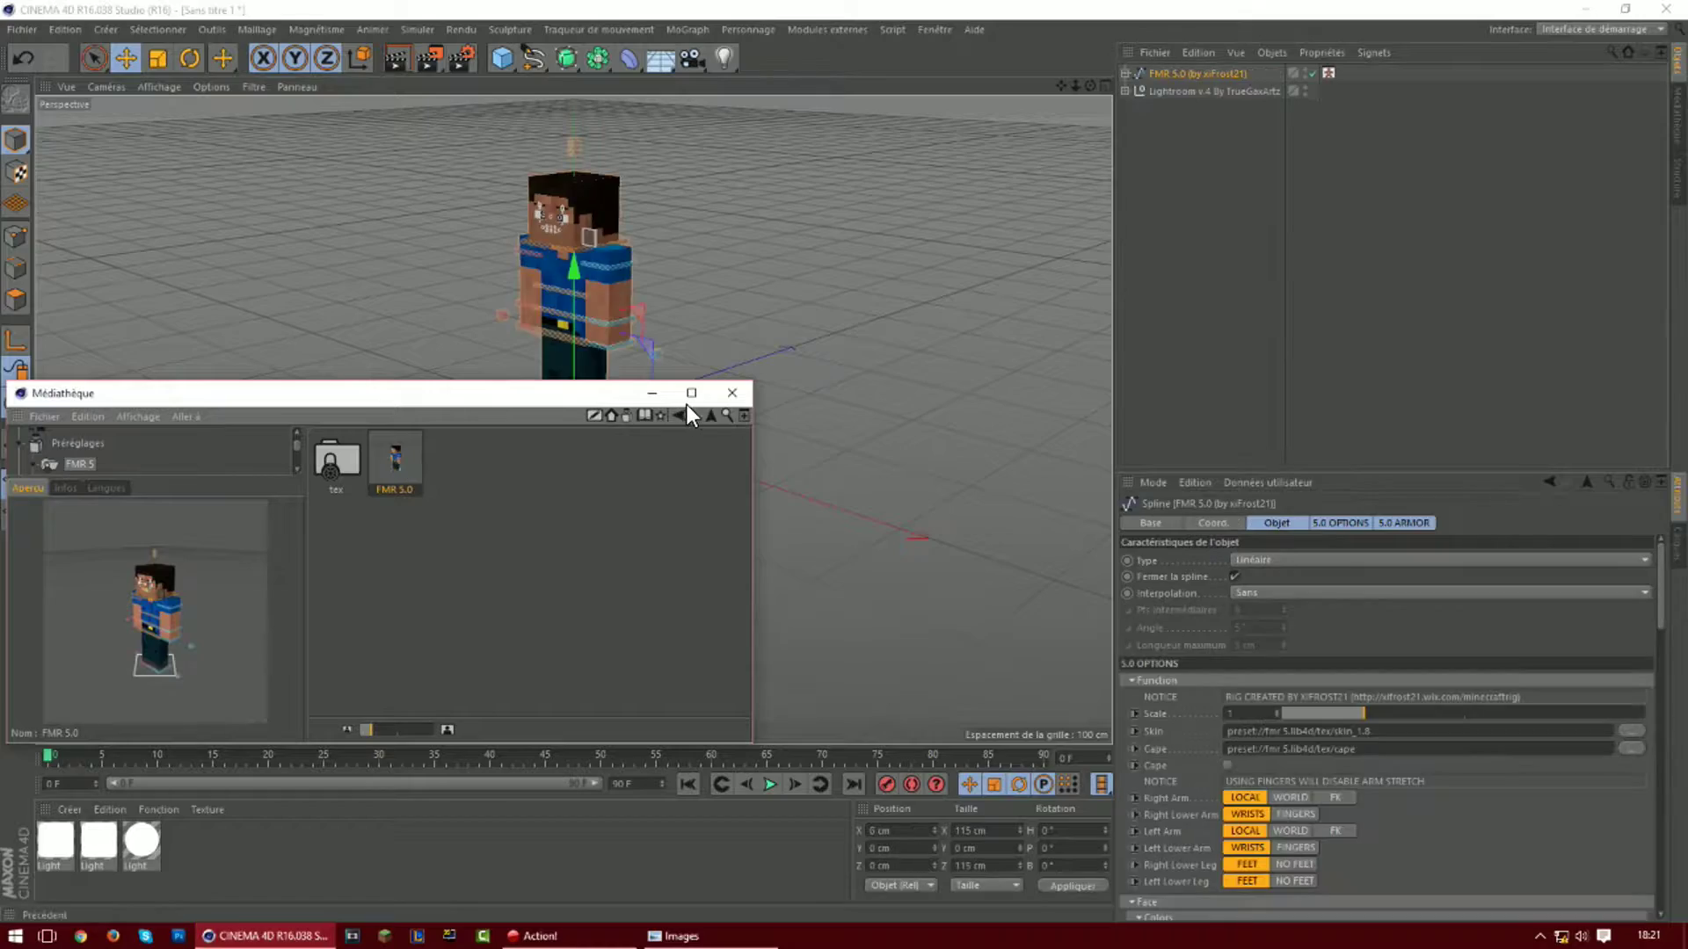
click(732, 393)
Set the FMR 5.0 rig's skin texture to unnamed (7).png from the desktop's skin folder
drag(1090, 85, 1050, 92)
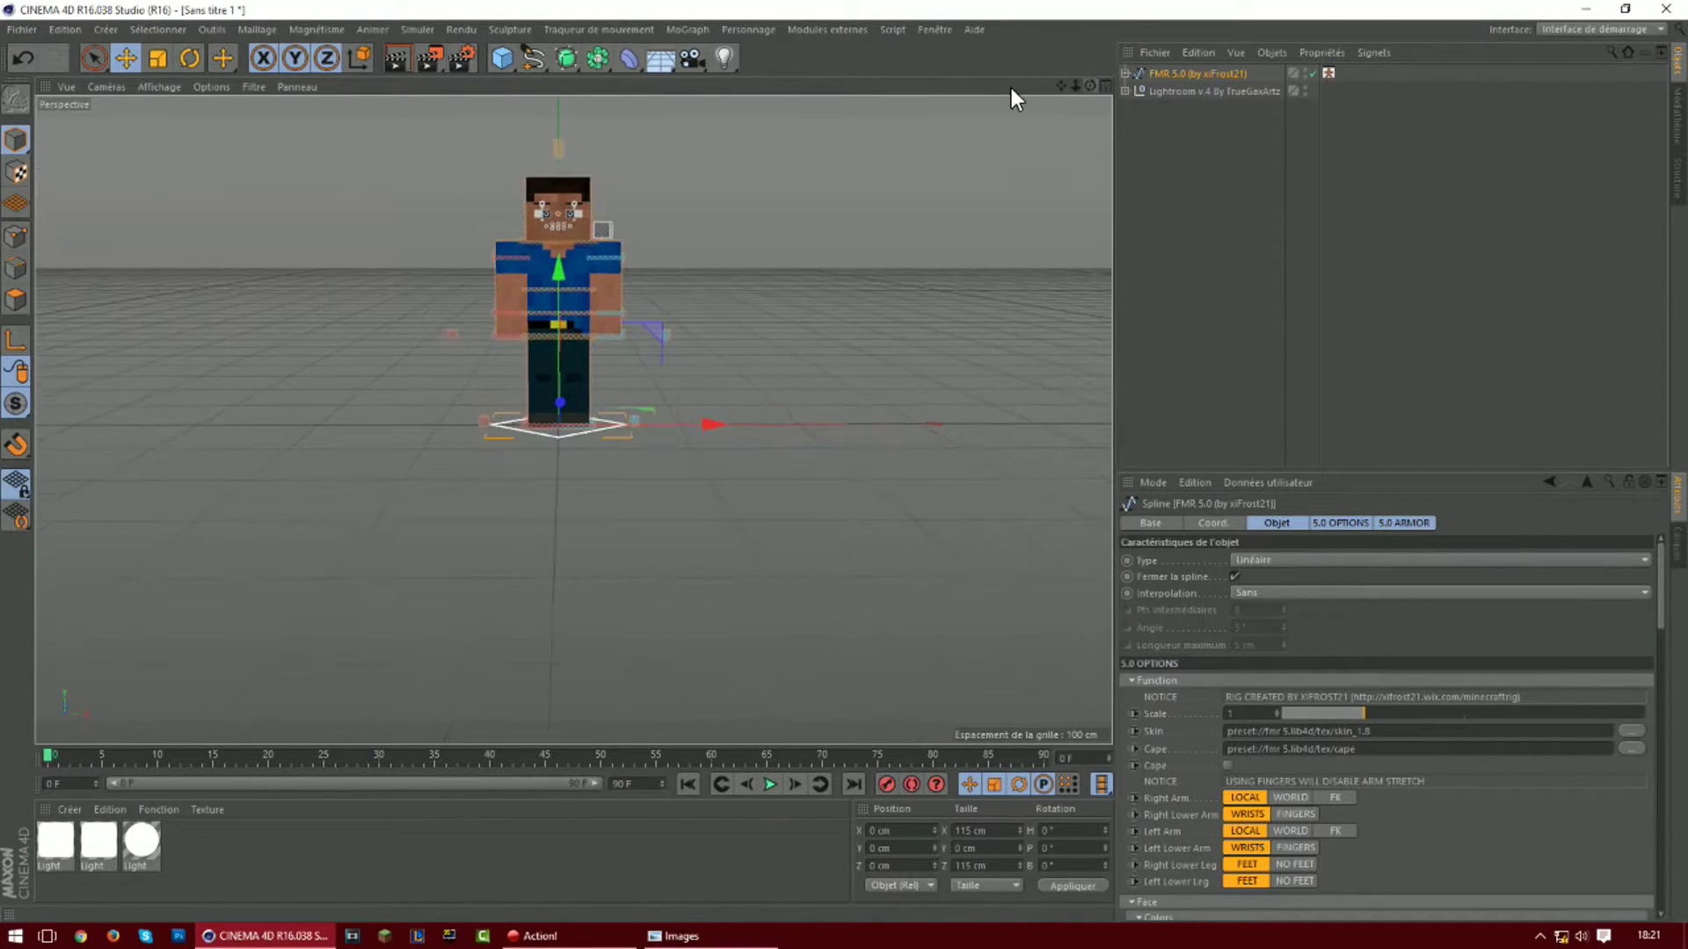
scroll(615, 281, up, 5)
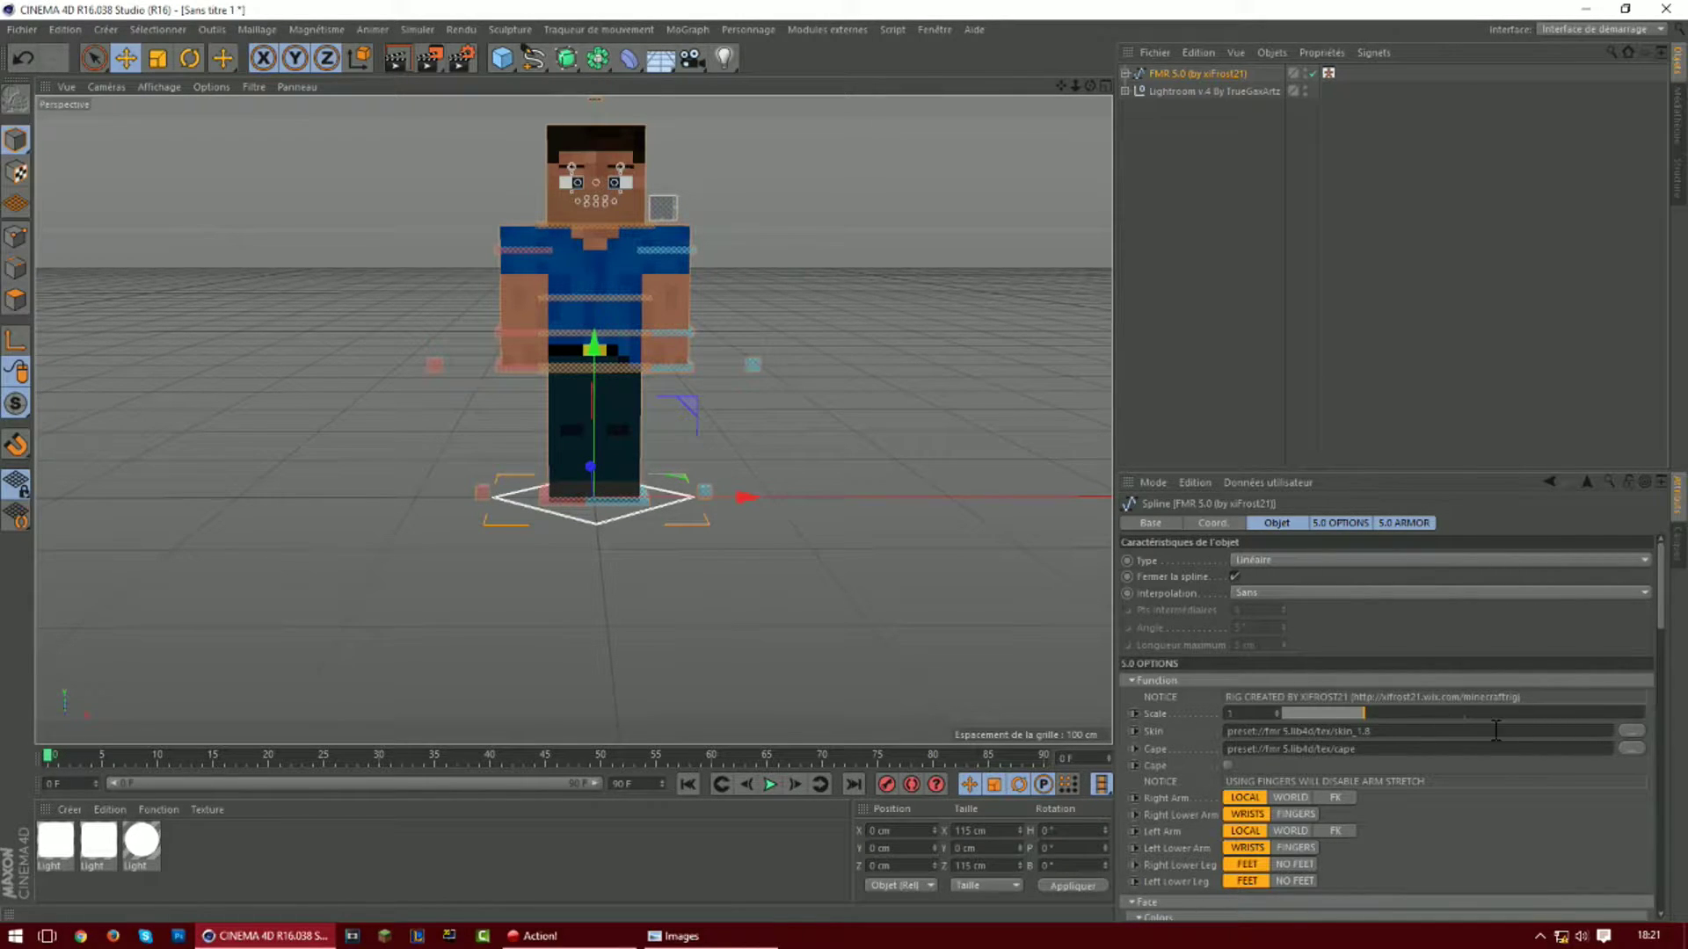
click(1633, 729)
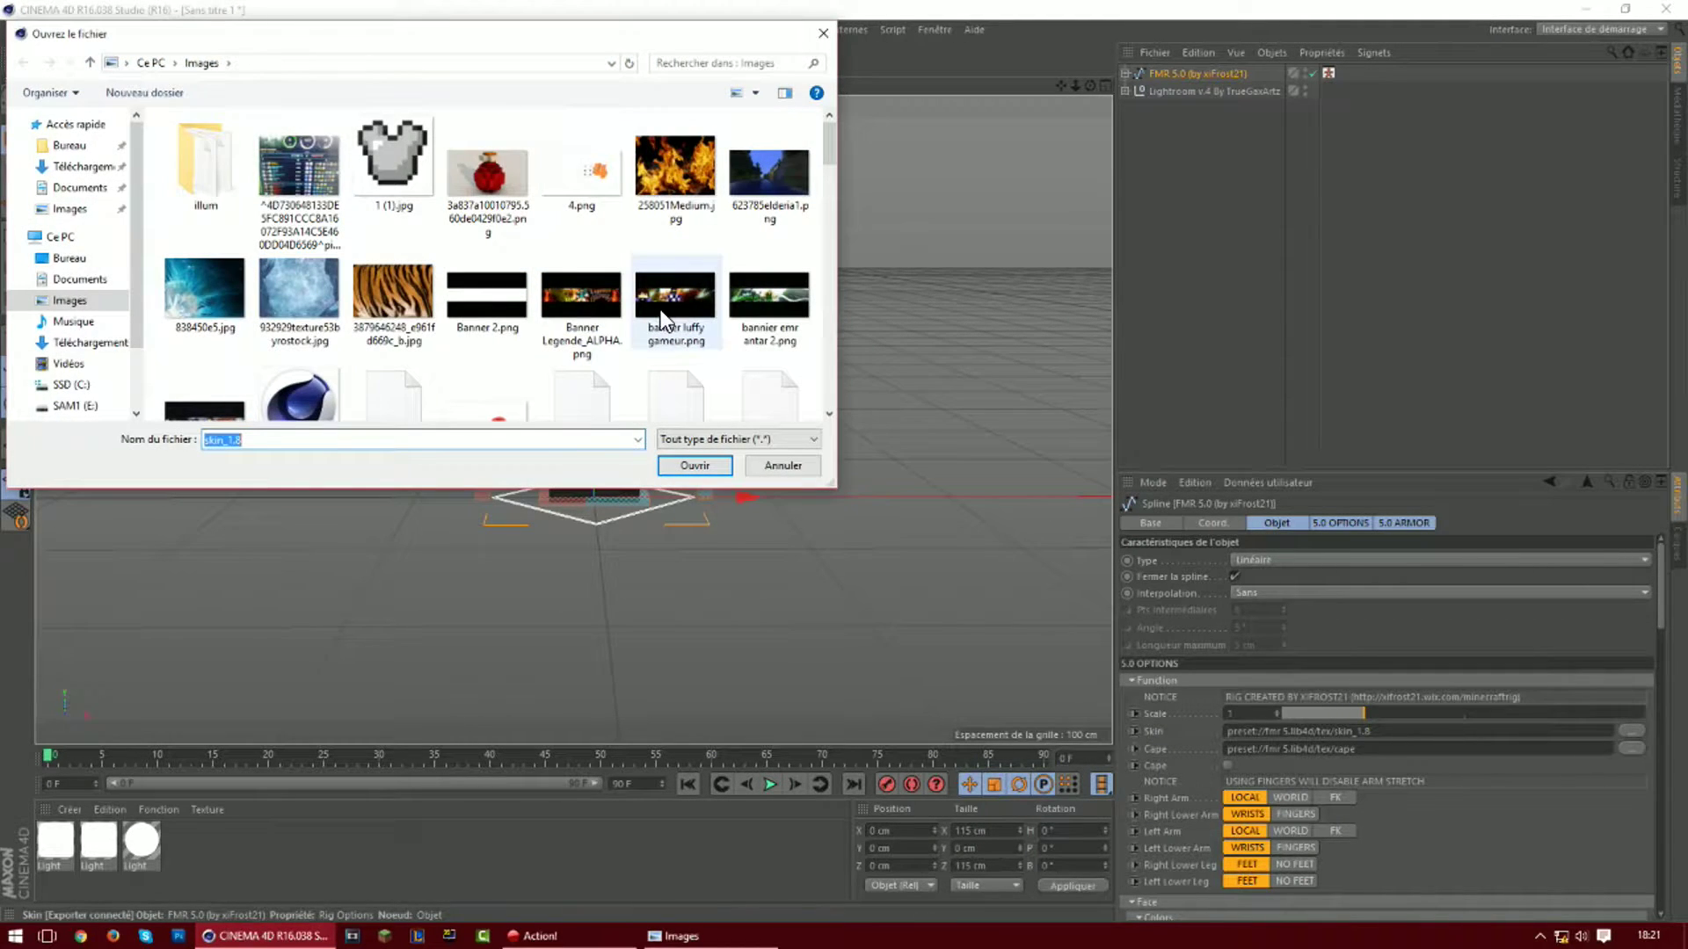
scroll(632, 299, down, 5)
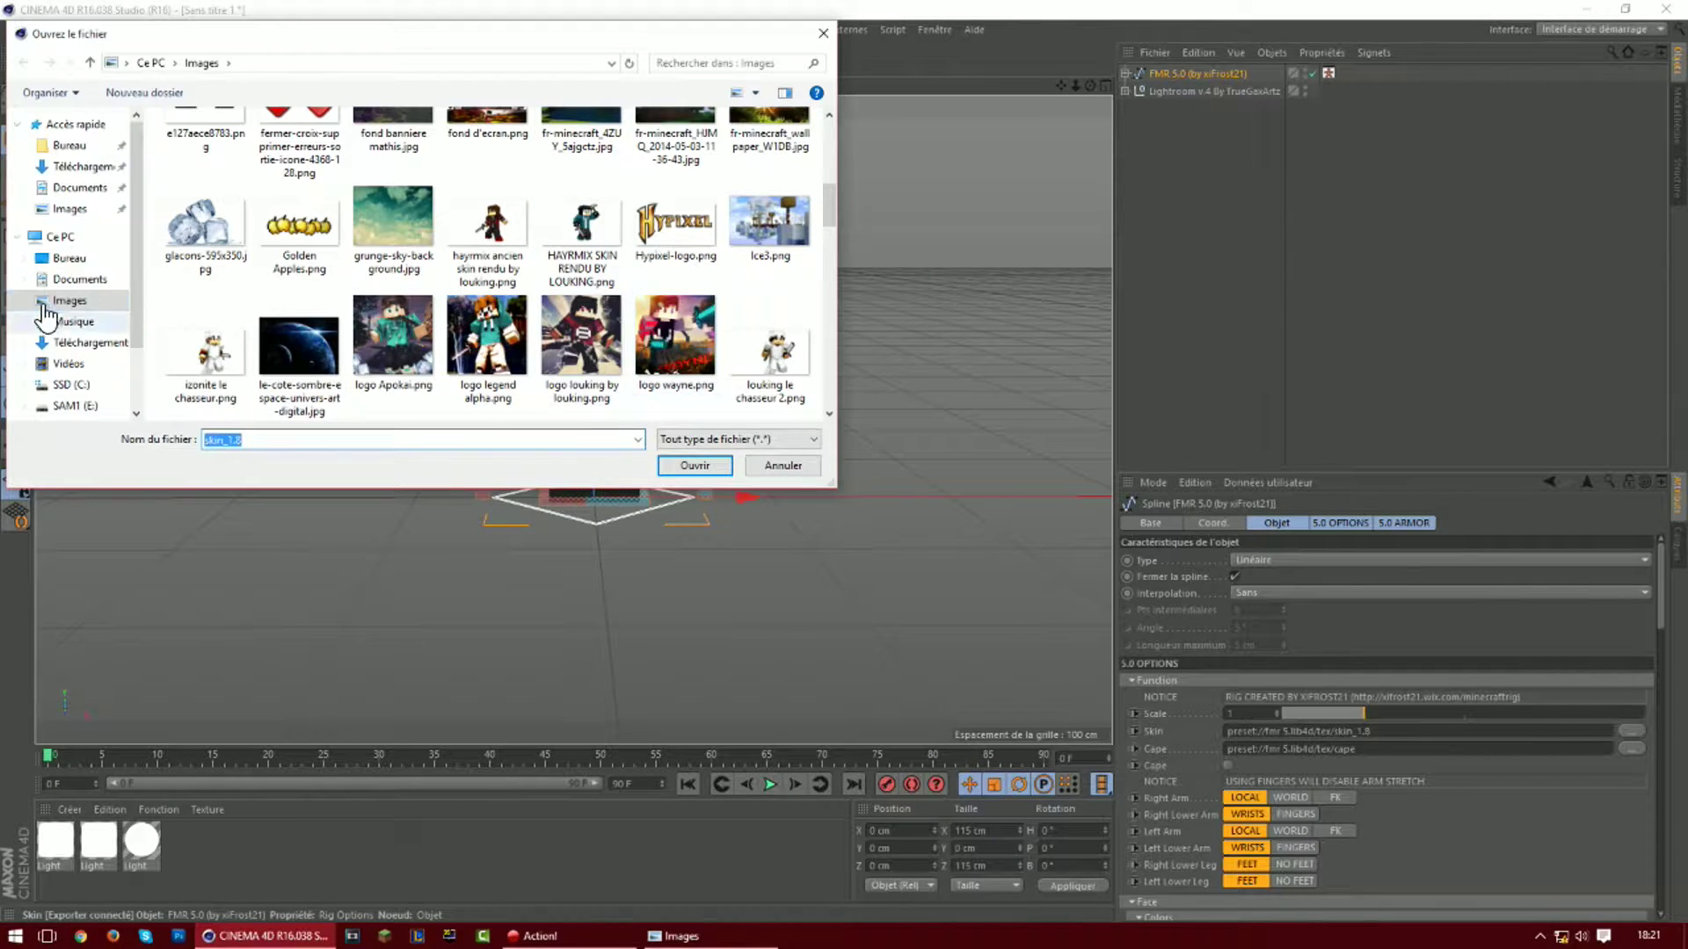
click(70, 259)
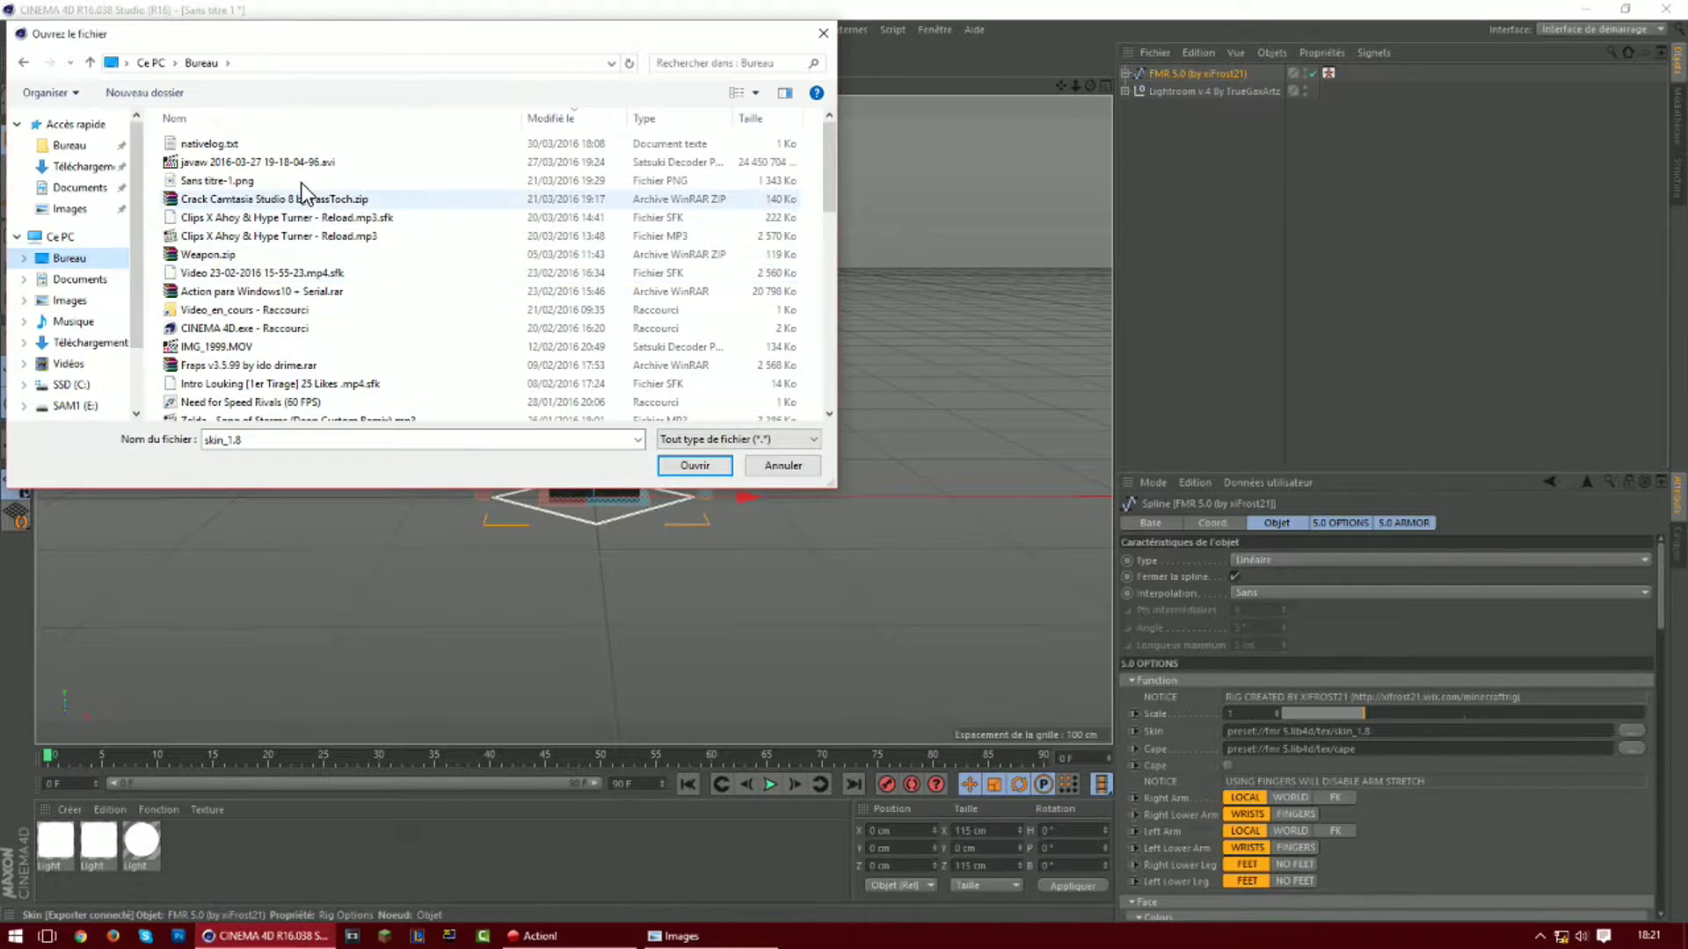
scroll(316, 360, down, 10)
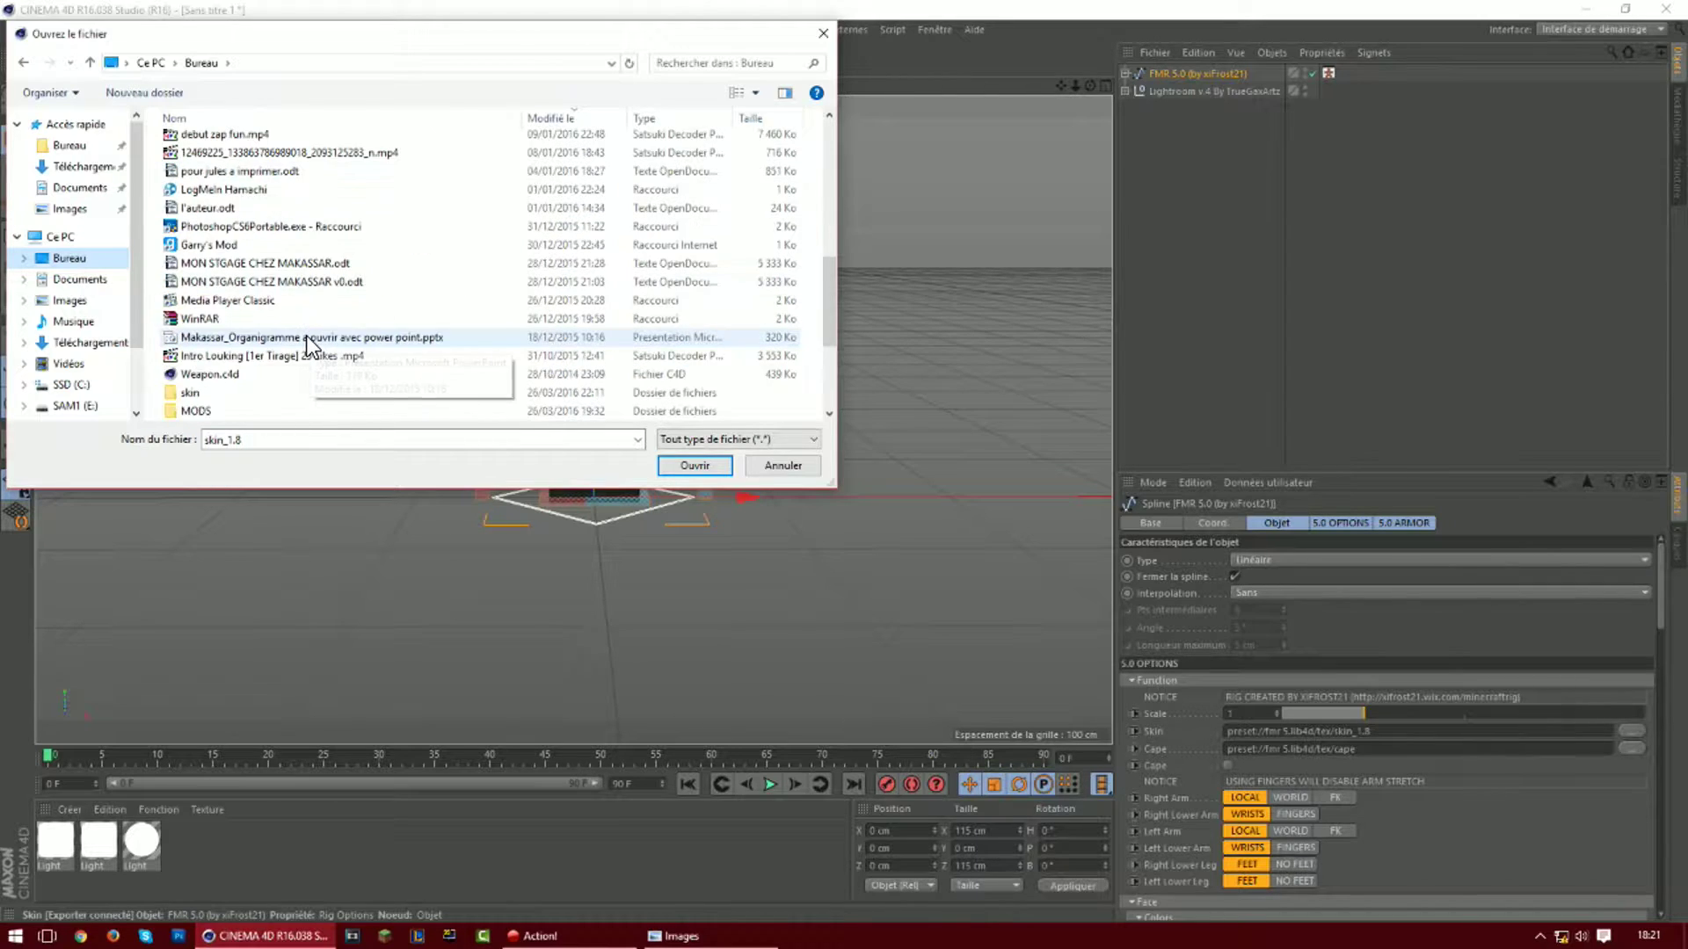
double_click(245, 339)
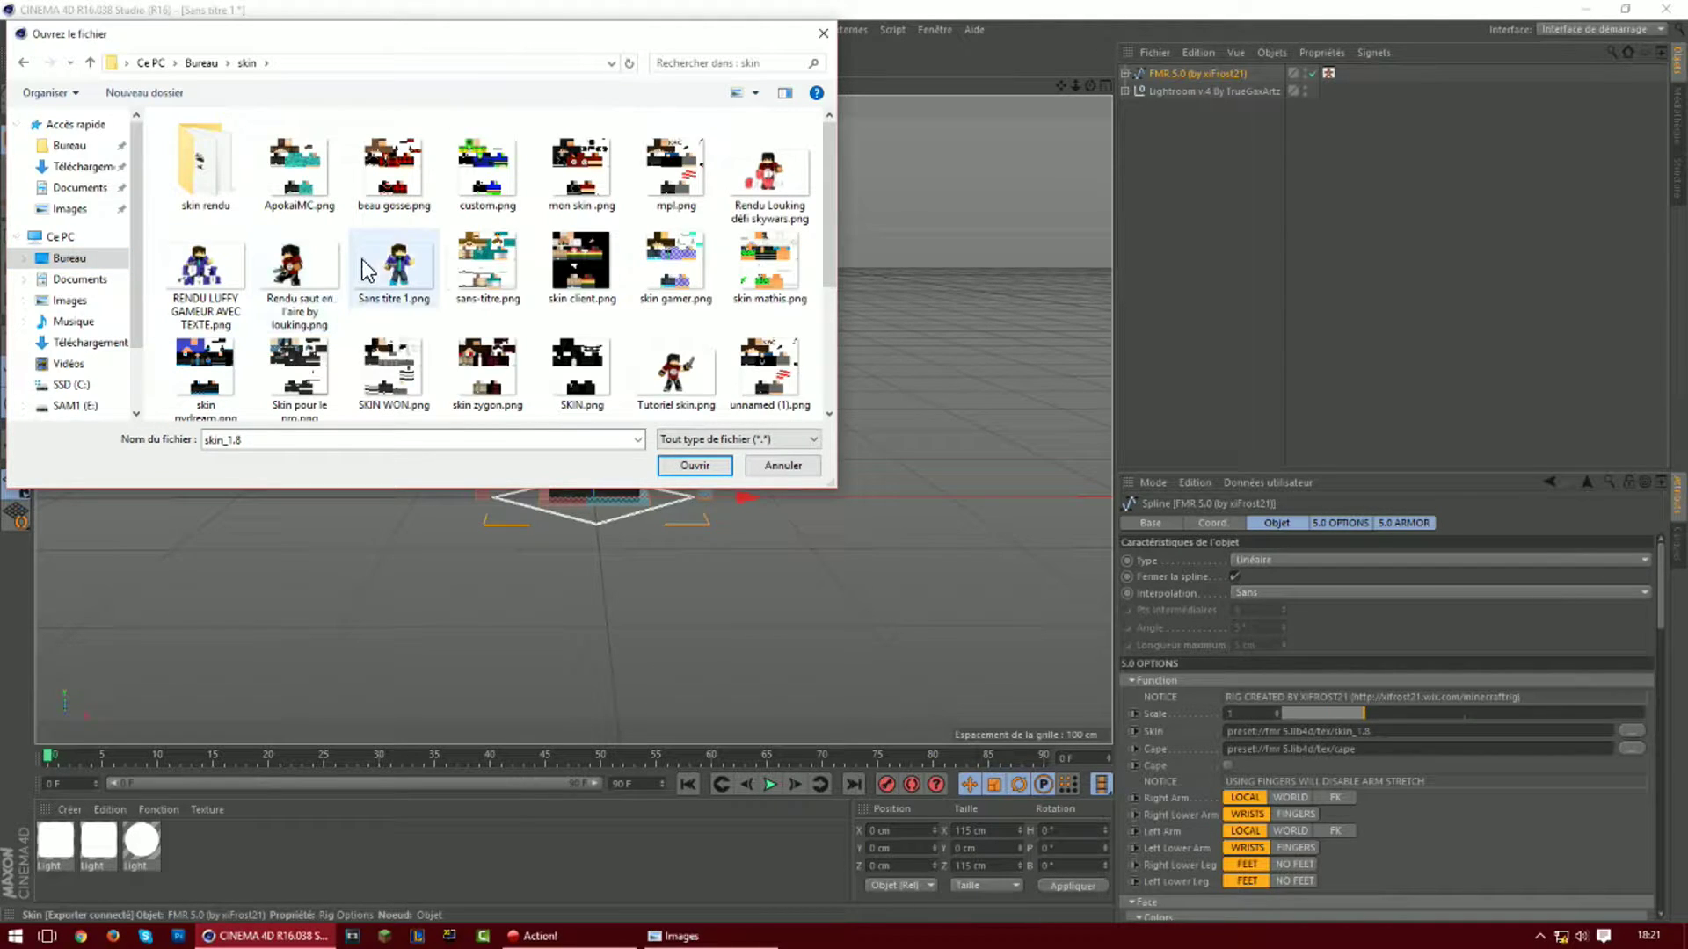
scroll(463, 272, down, 3)
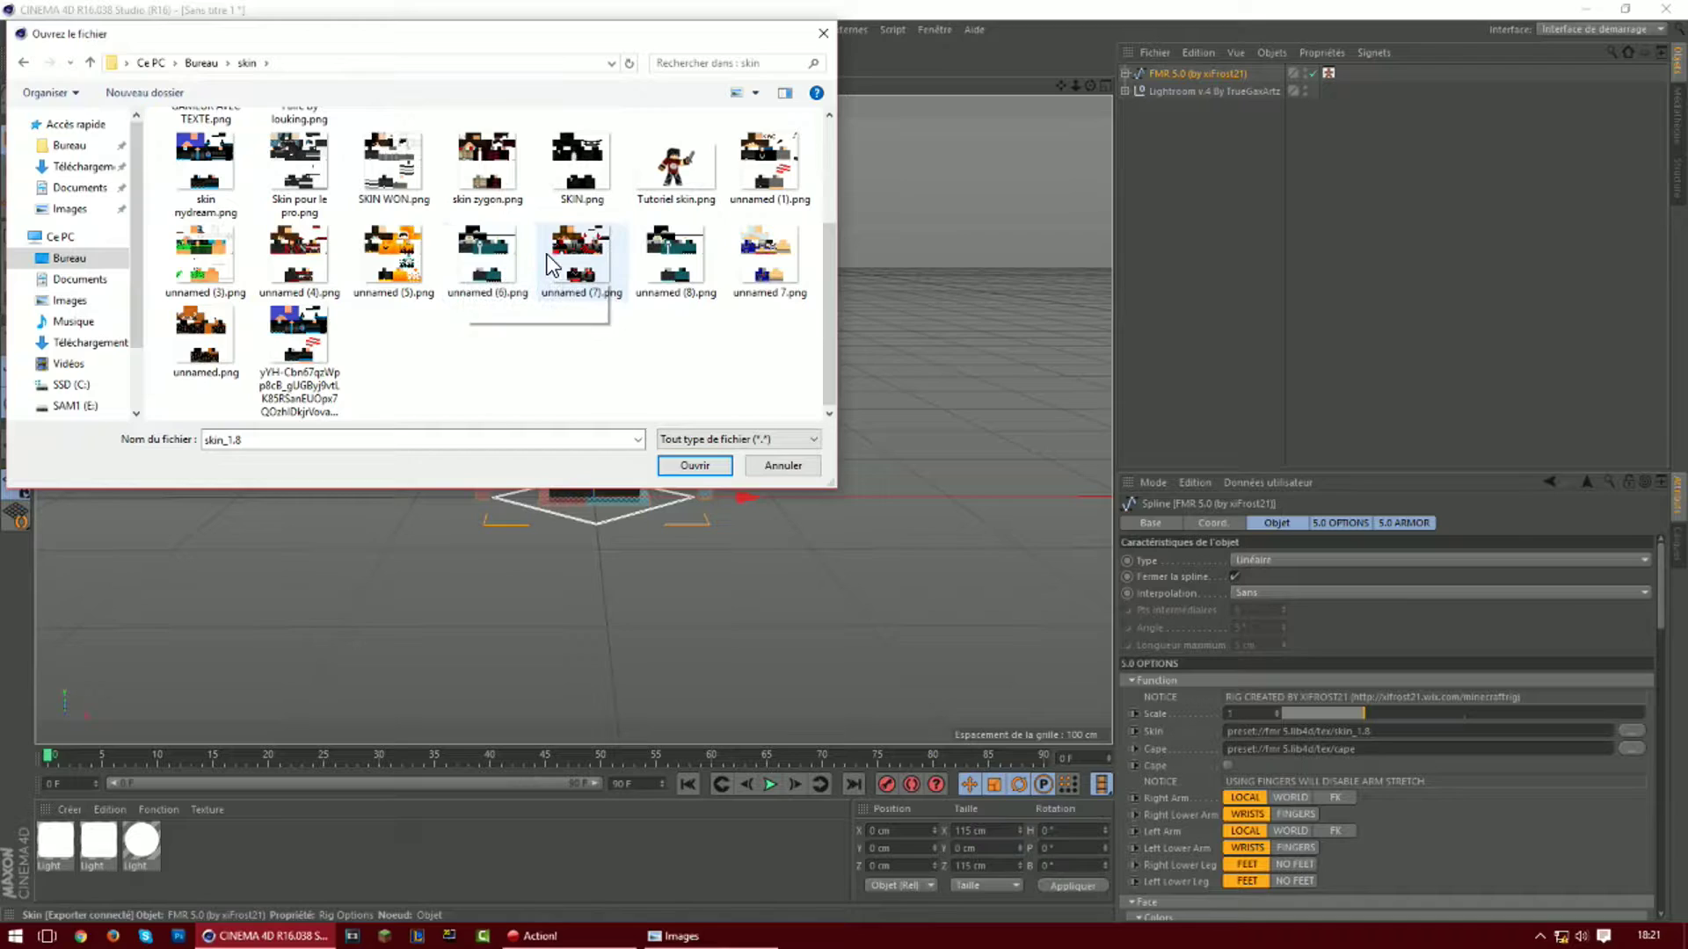
double_click(580, 255)
right_click(803, 264)
click(919, 262)
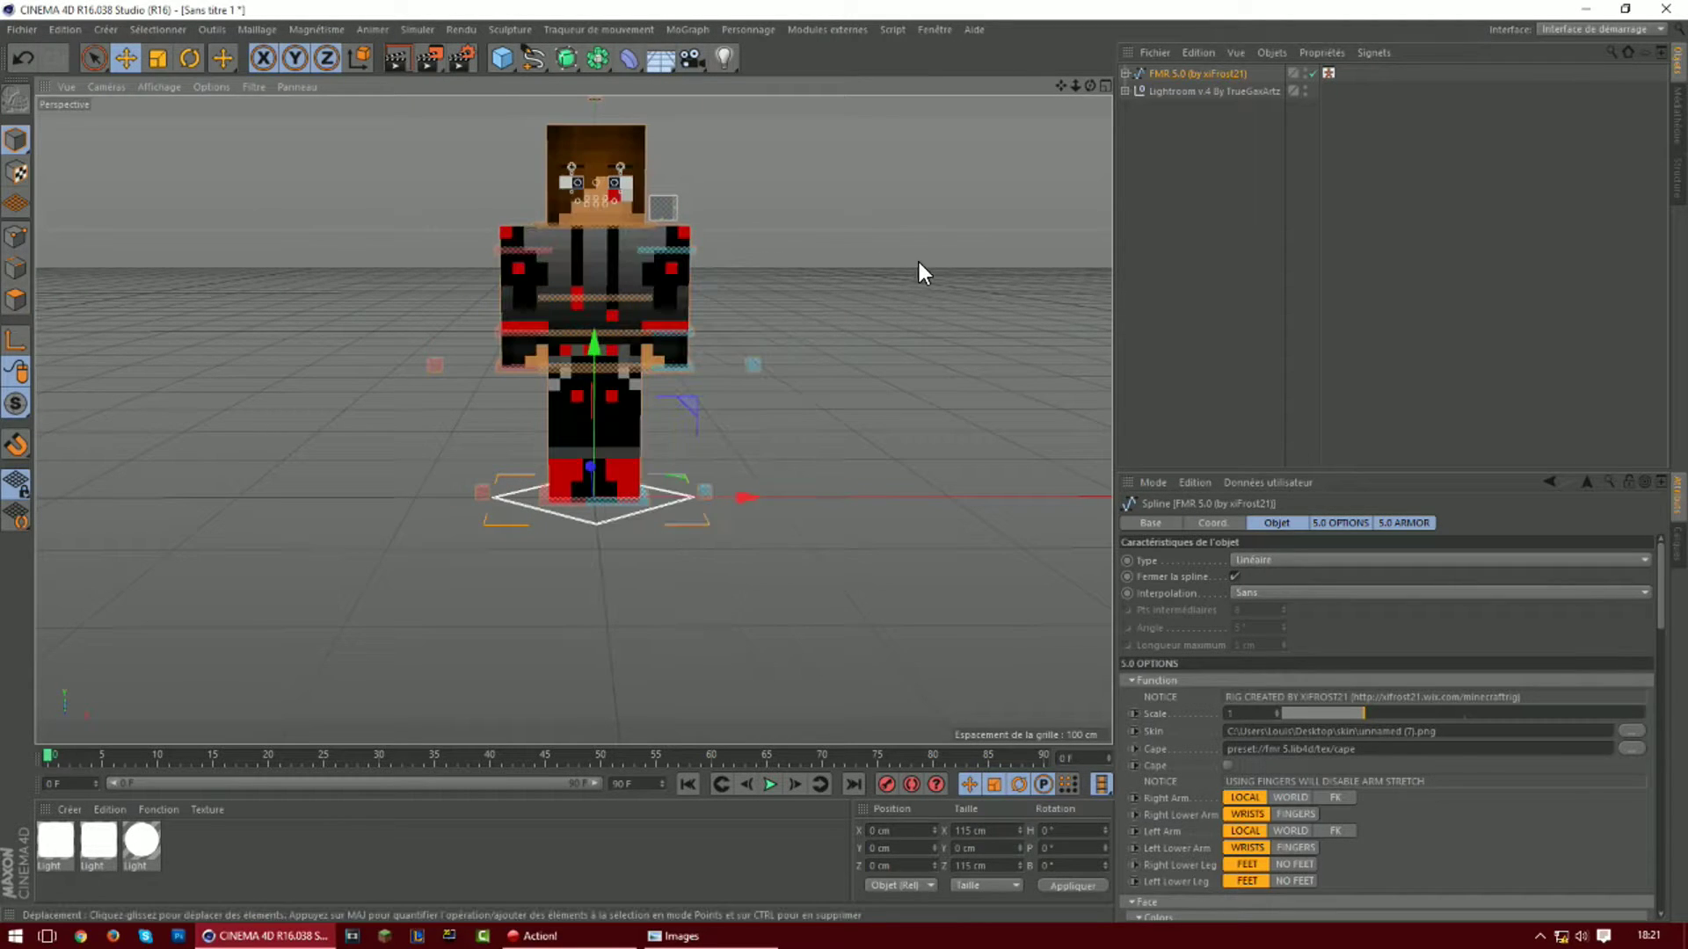
Change the rig's Right Pupil color to bright red in the face colors
scroll(565, 227, up, 2)
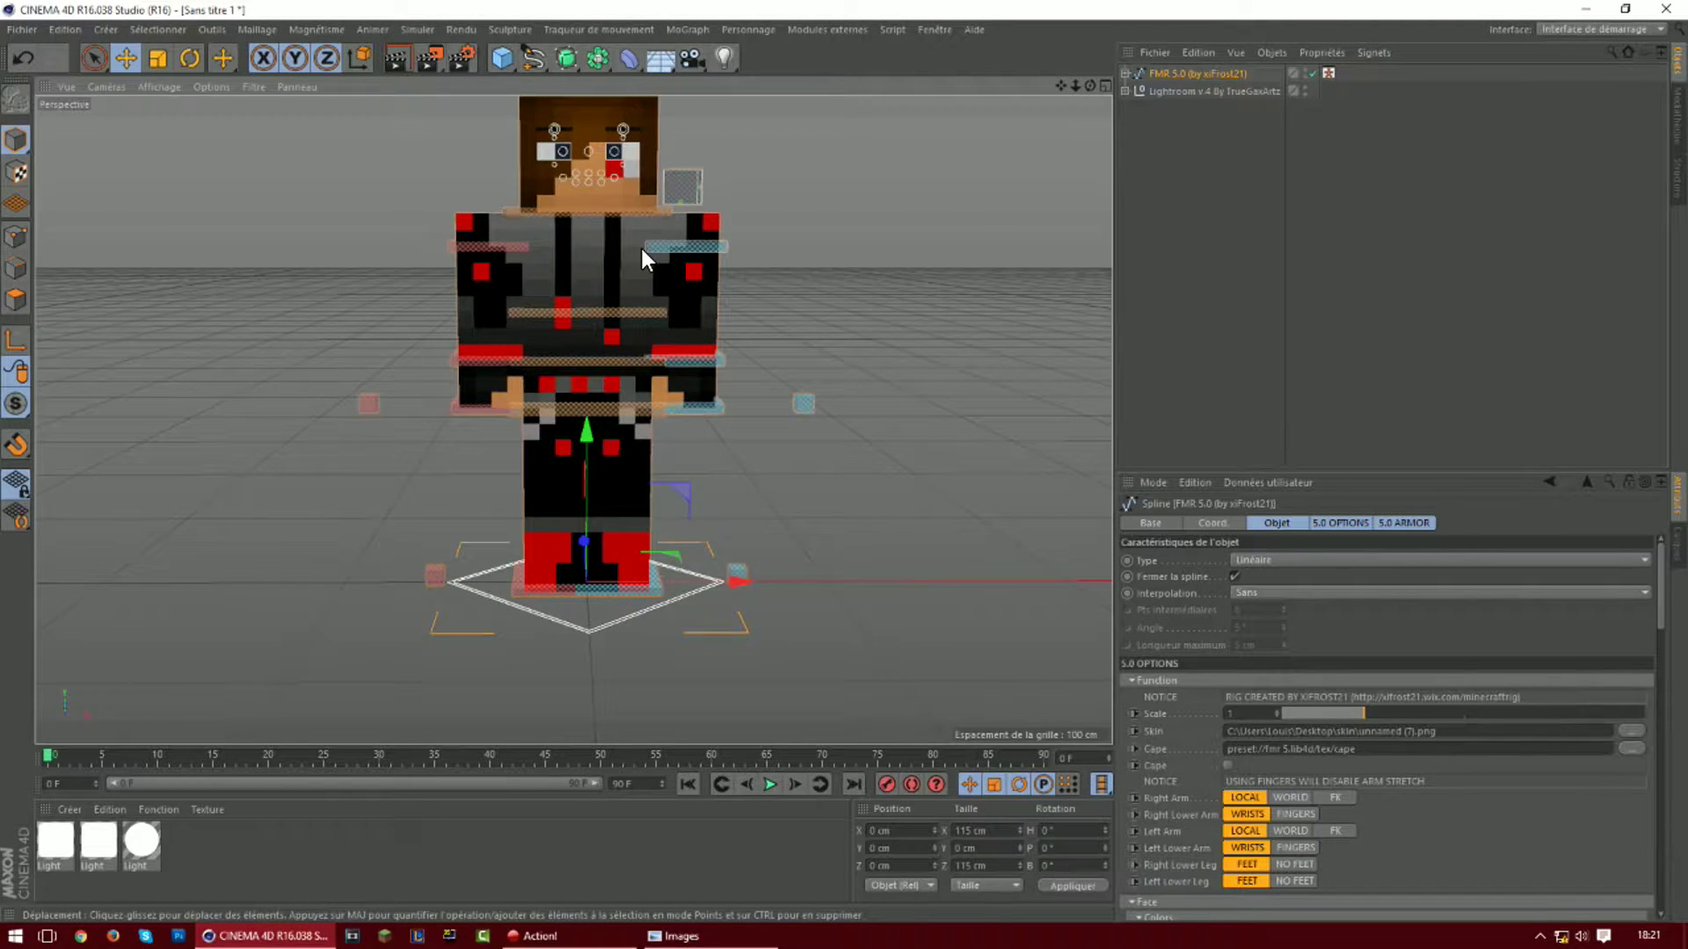
drag(1062, 87, 1060, 129)
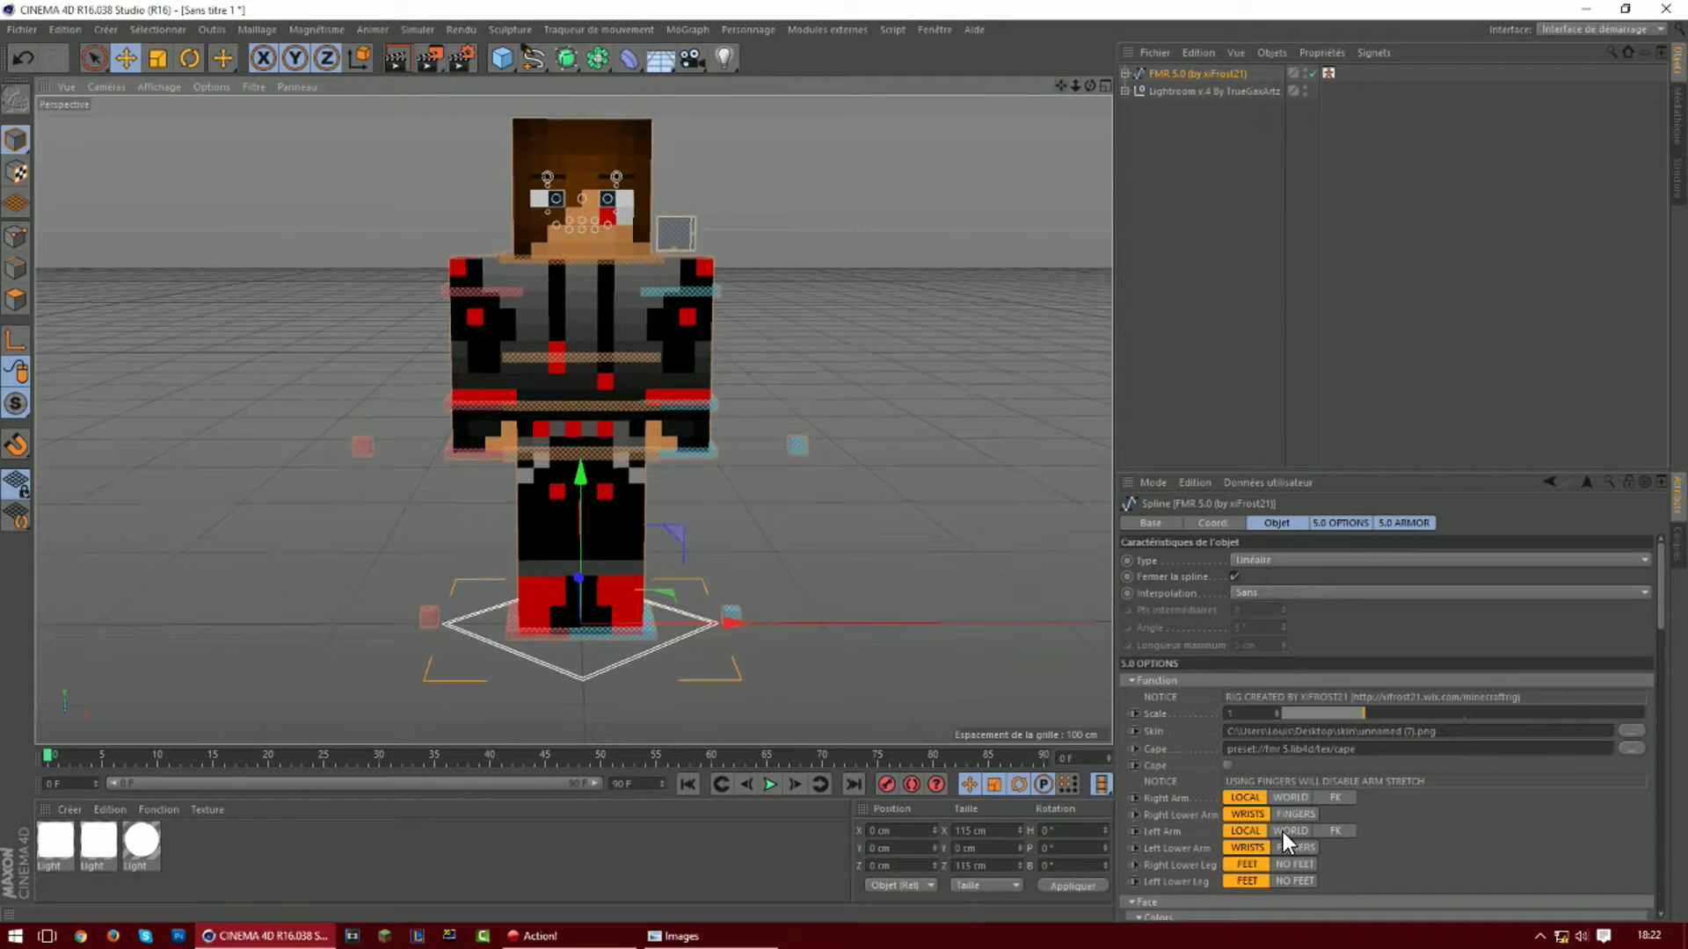
scroll(1494, 827, down, 6)
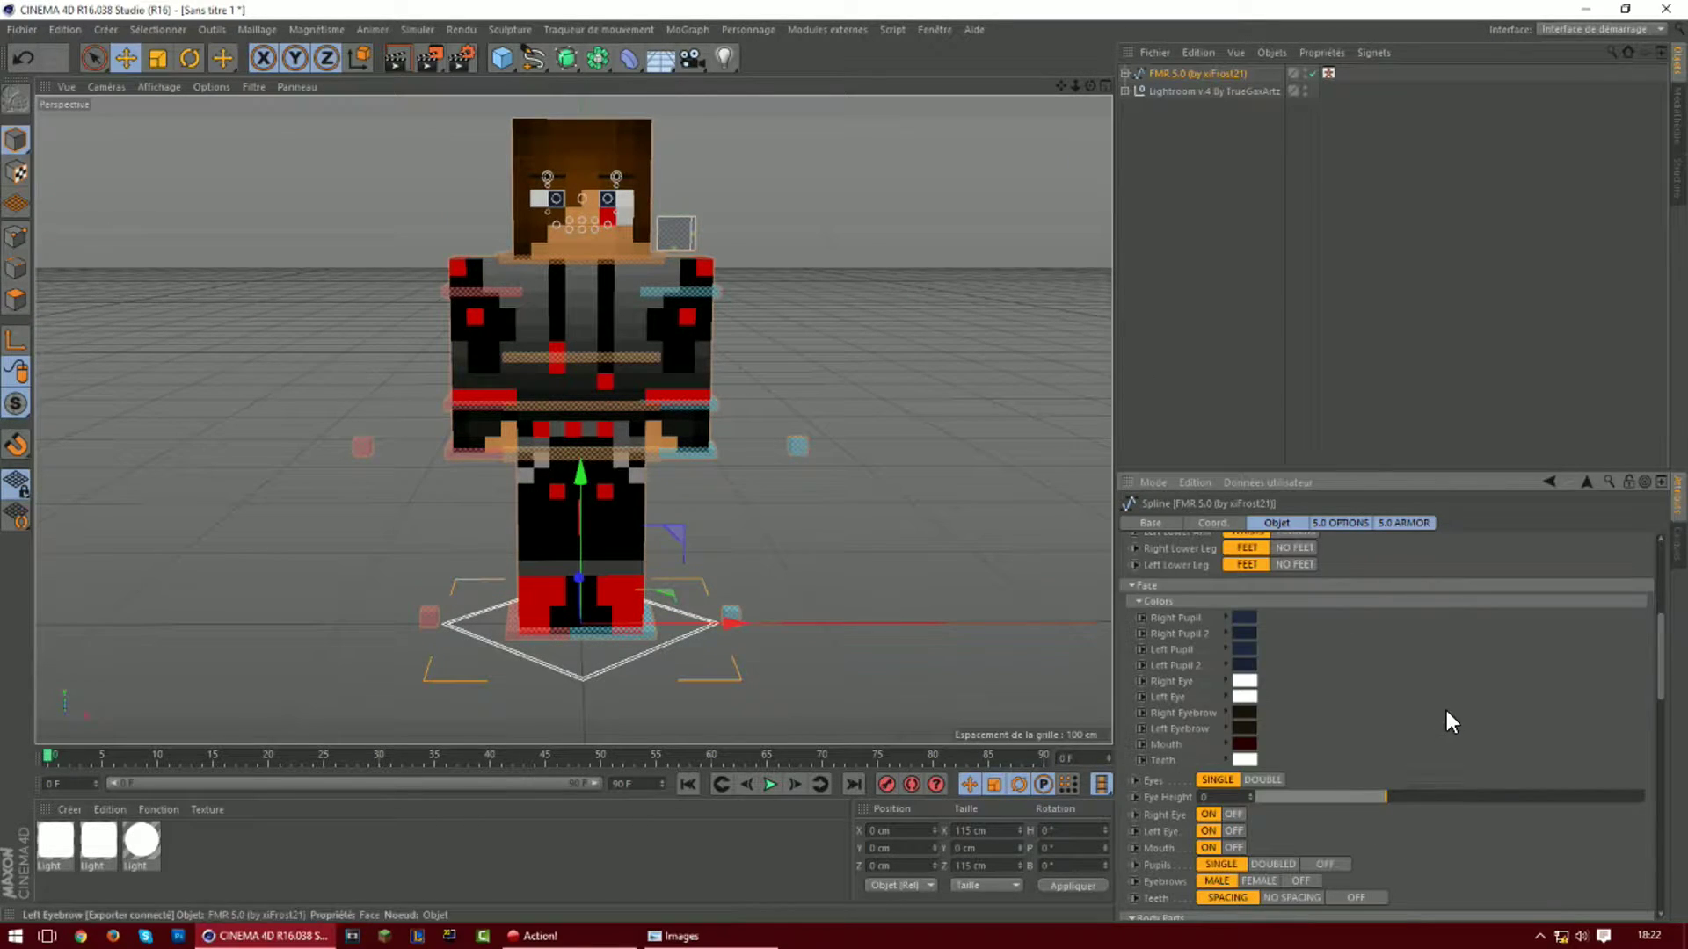
click(1241, 615)
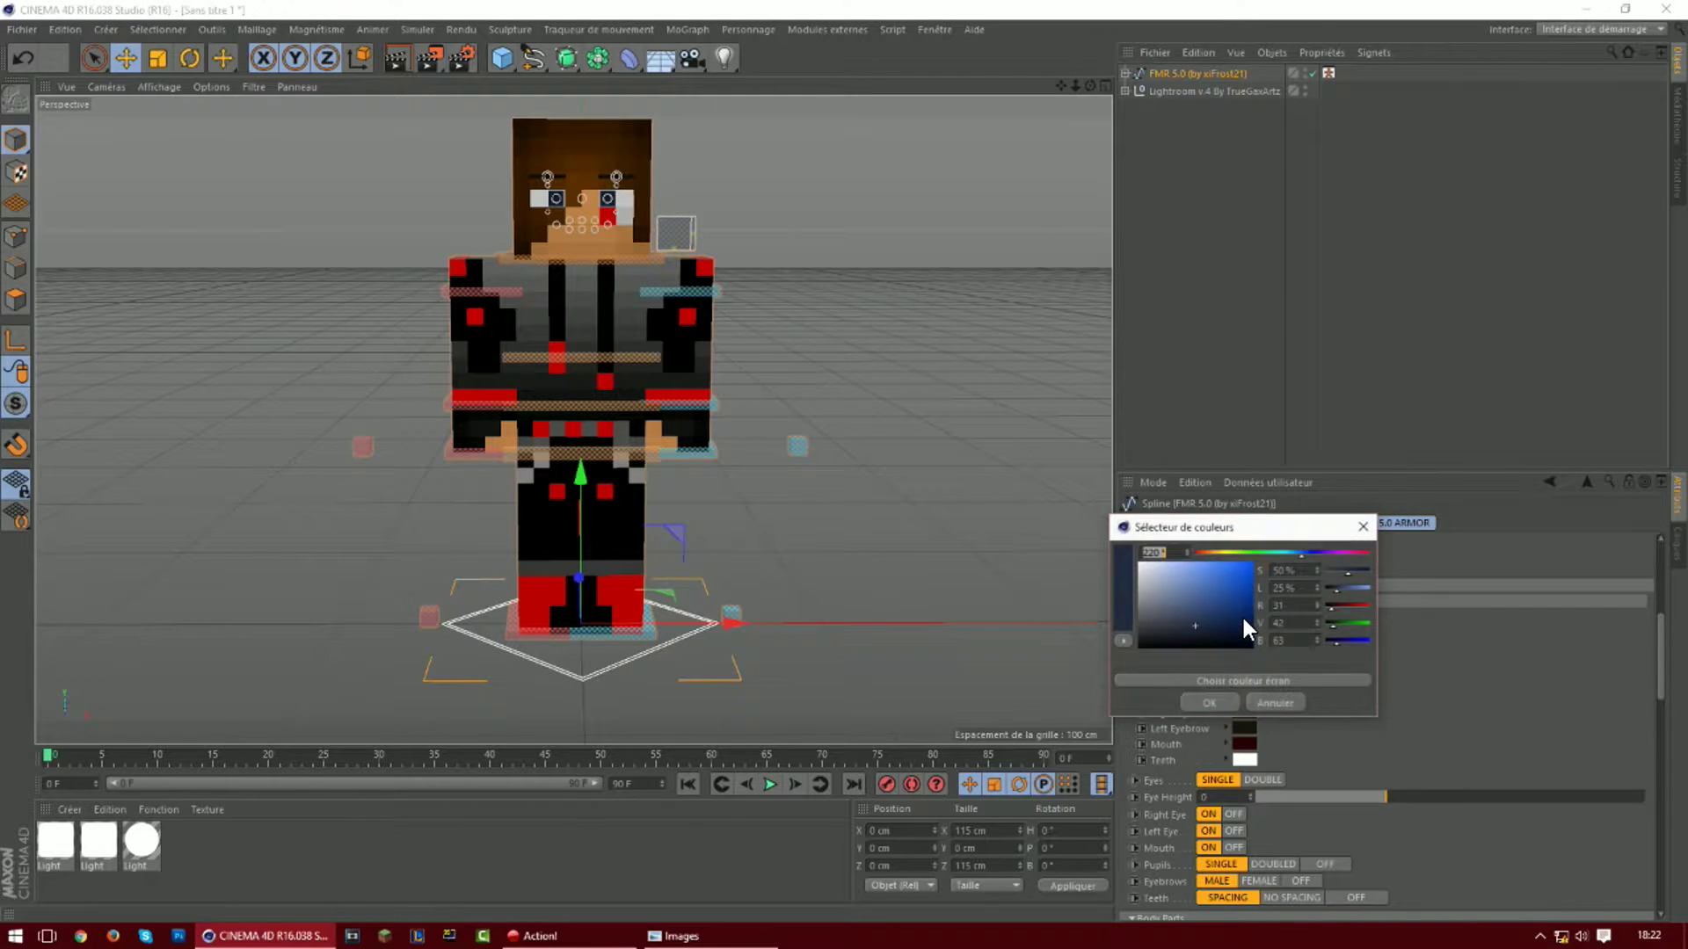
click(1196, 552)
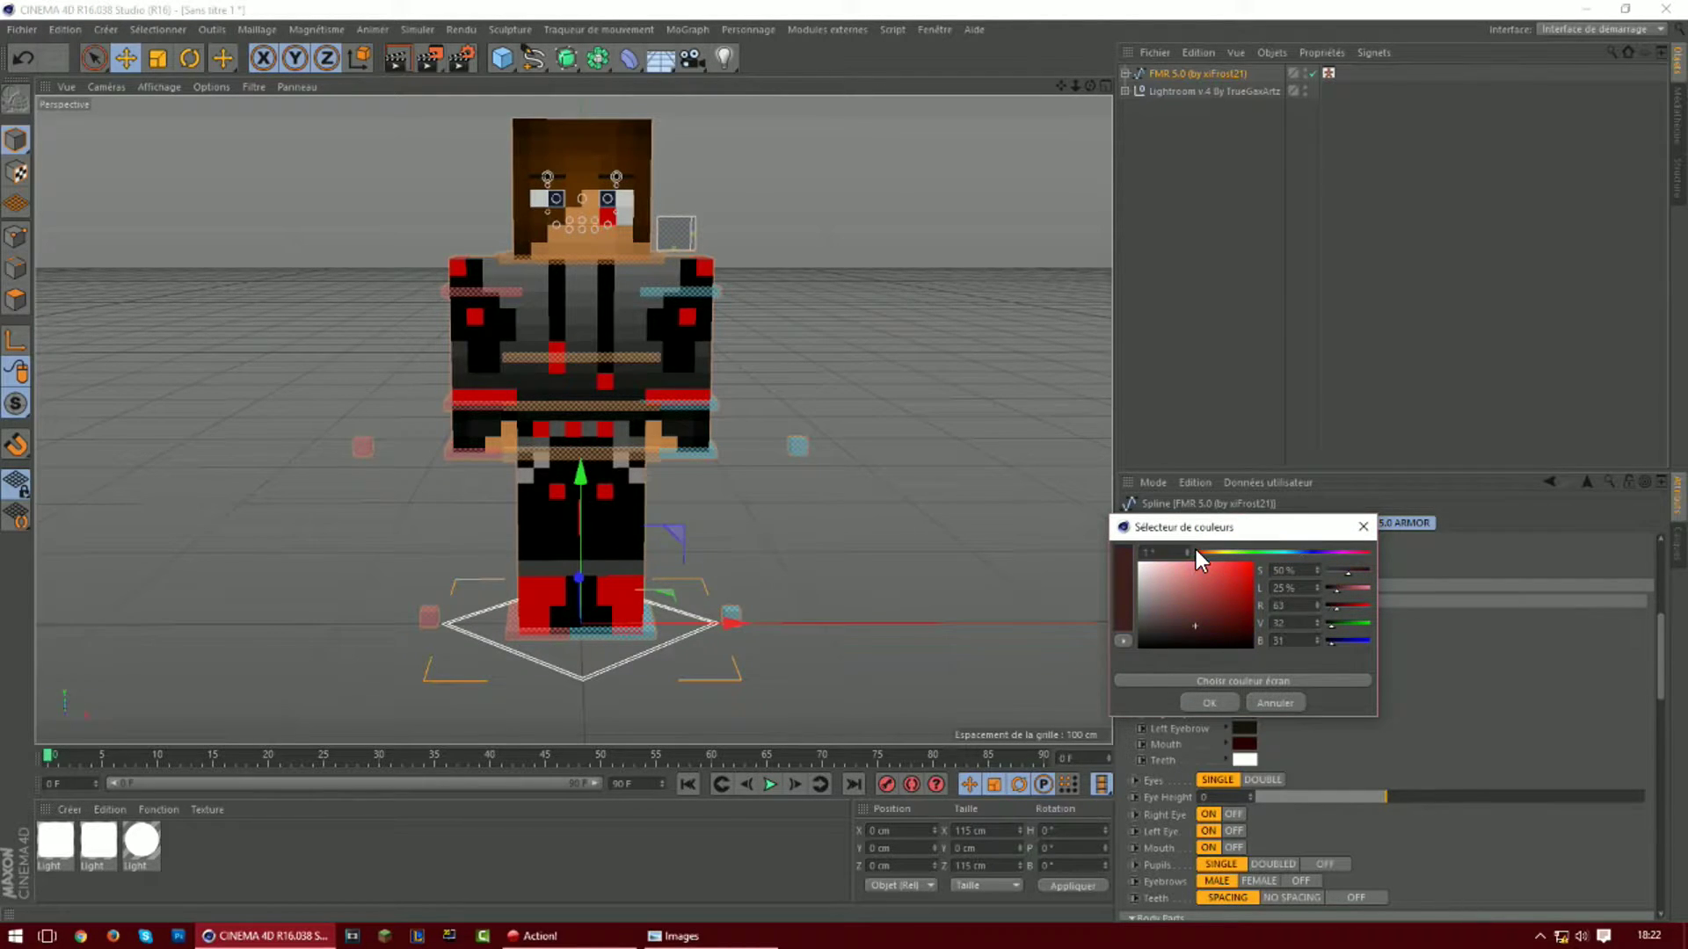
click(1249, 570)
click(1204, 695)
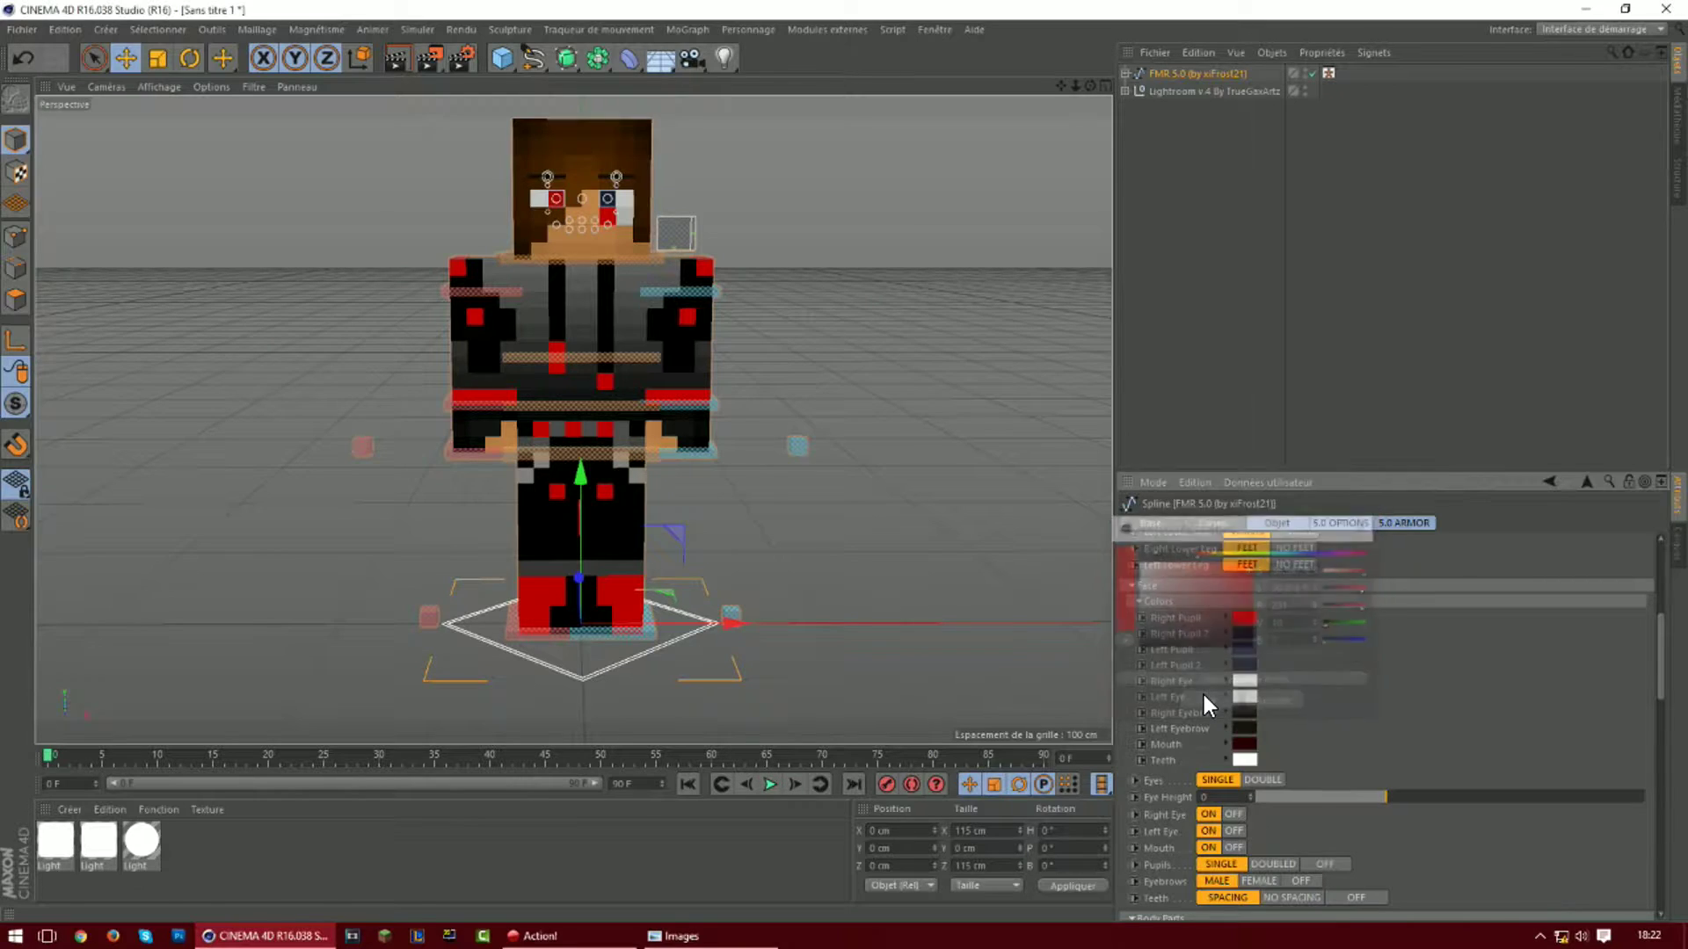
Change the rig's Right Pupil 2 color to dark red in the face colors
click(1241, 627)
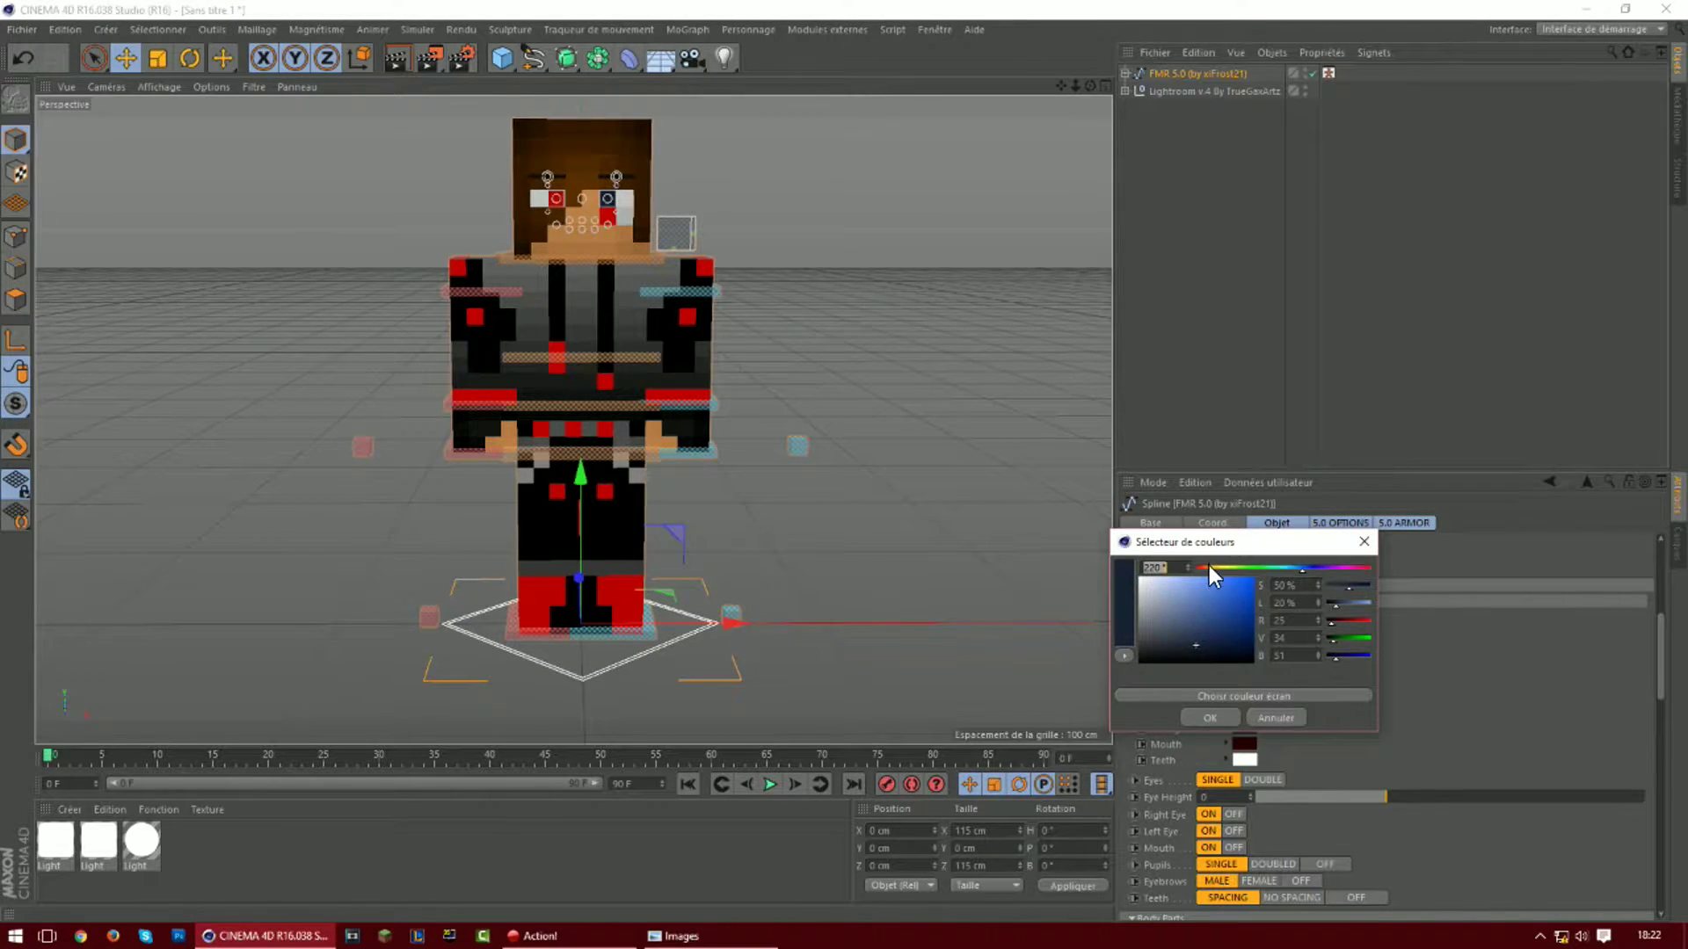
click(1248, 624)
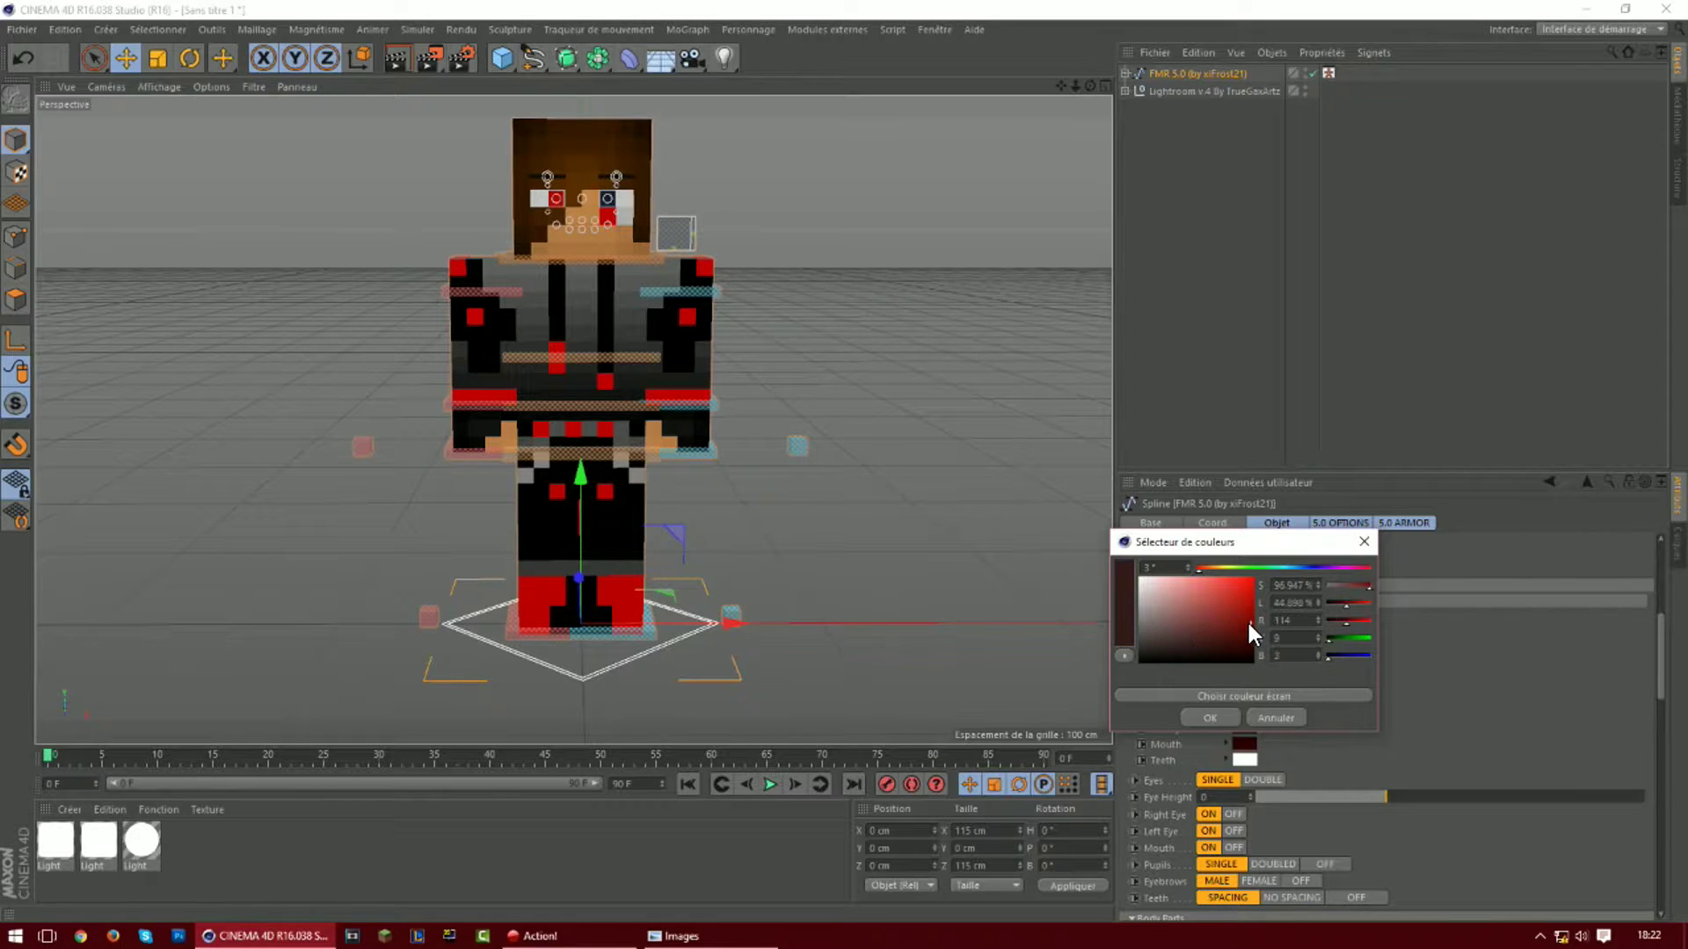
click(1217, 715)
Set the Left Pupil color to bright red and the Left Pupil 2 color to dark red
click(1252, 648)
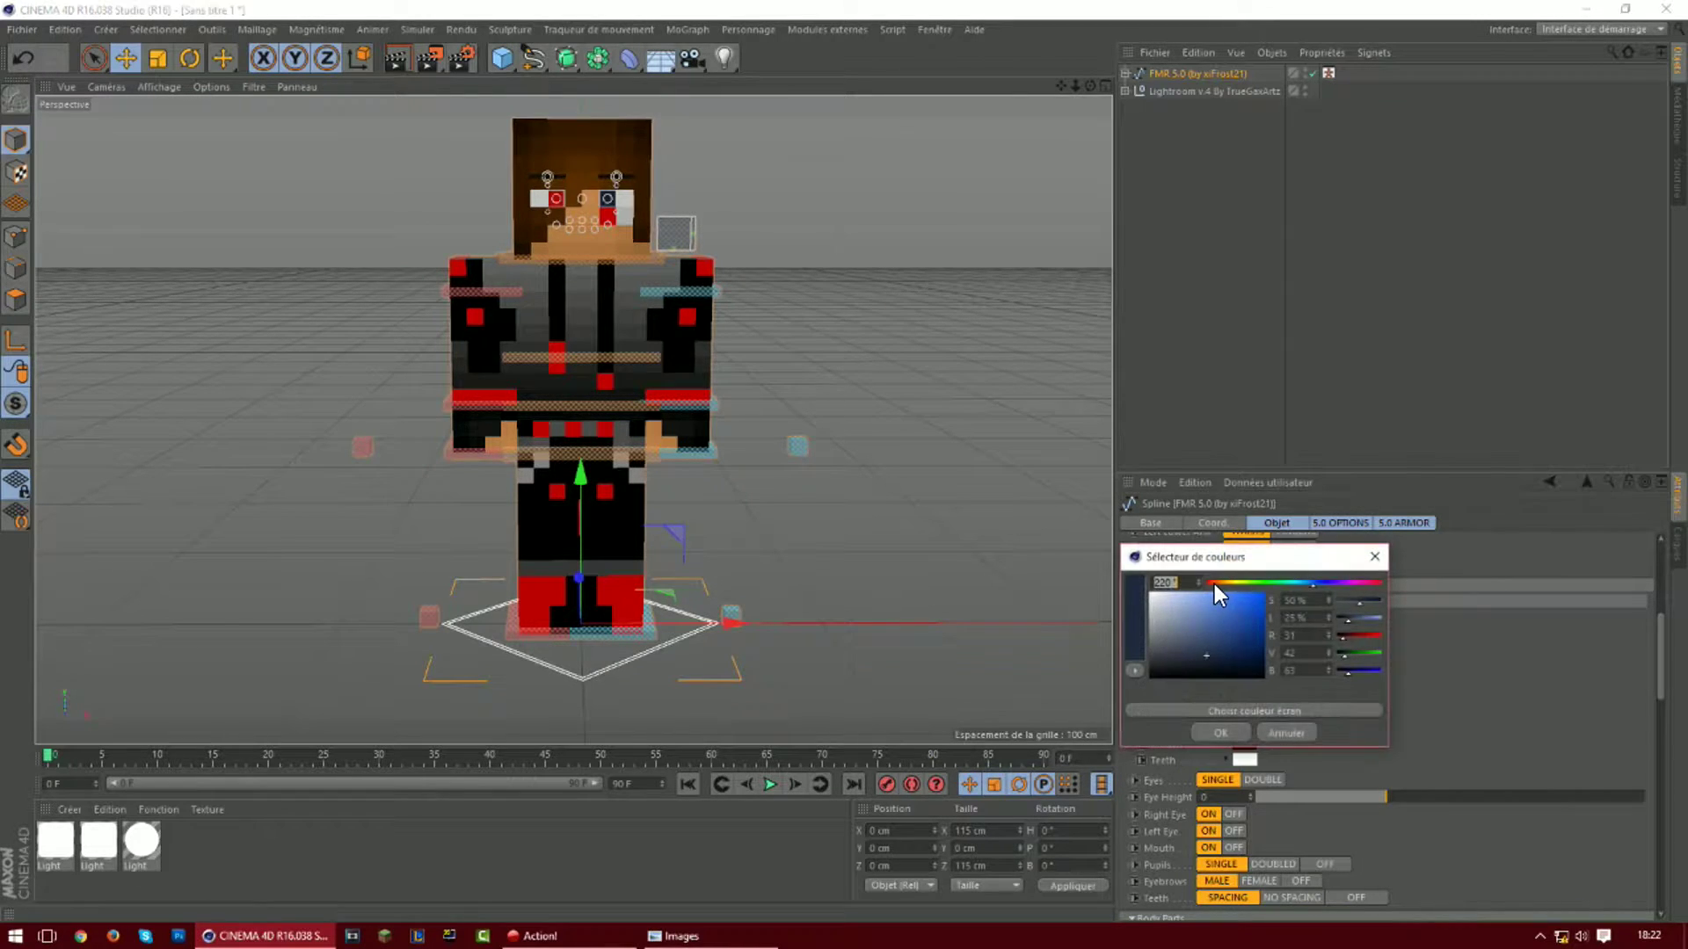
click(1264, 597)
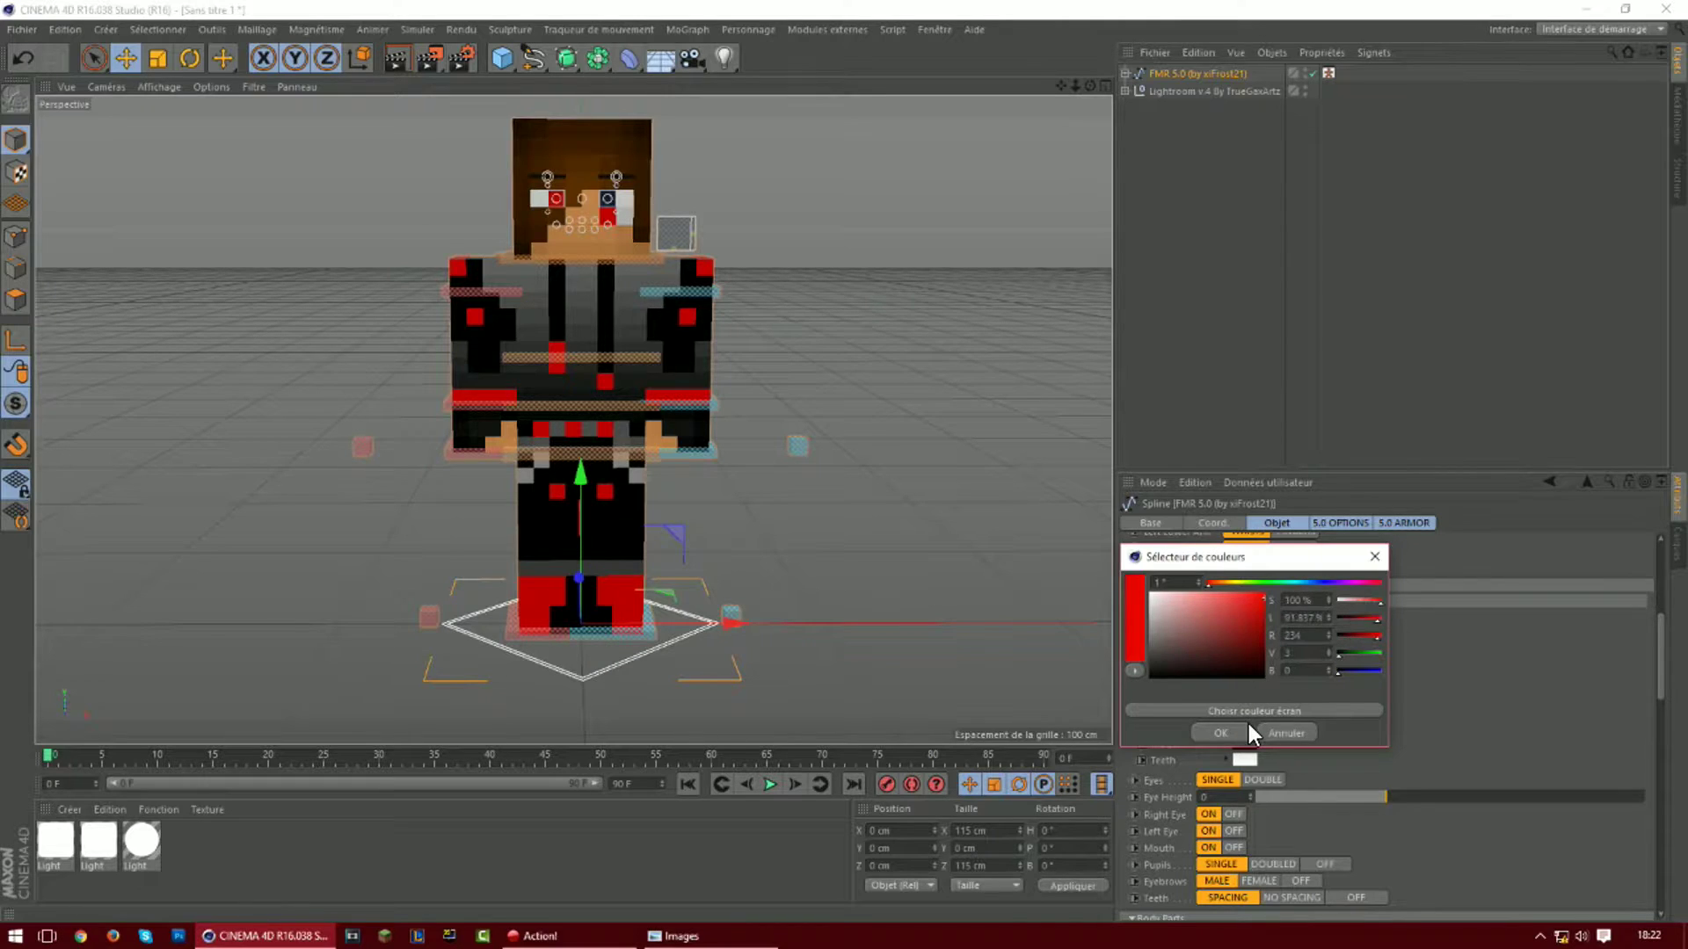
click(1240, 733)
click(1248, 663)
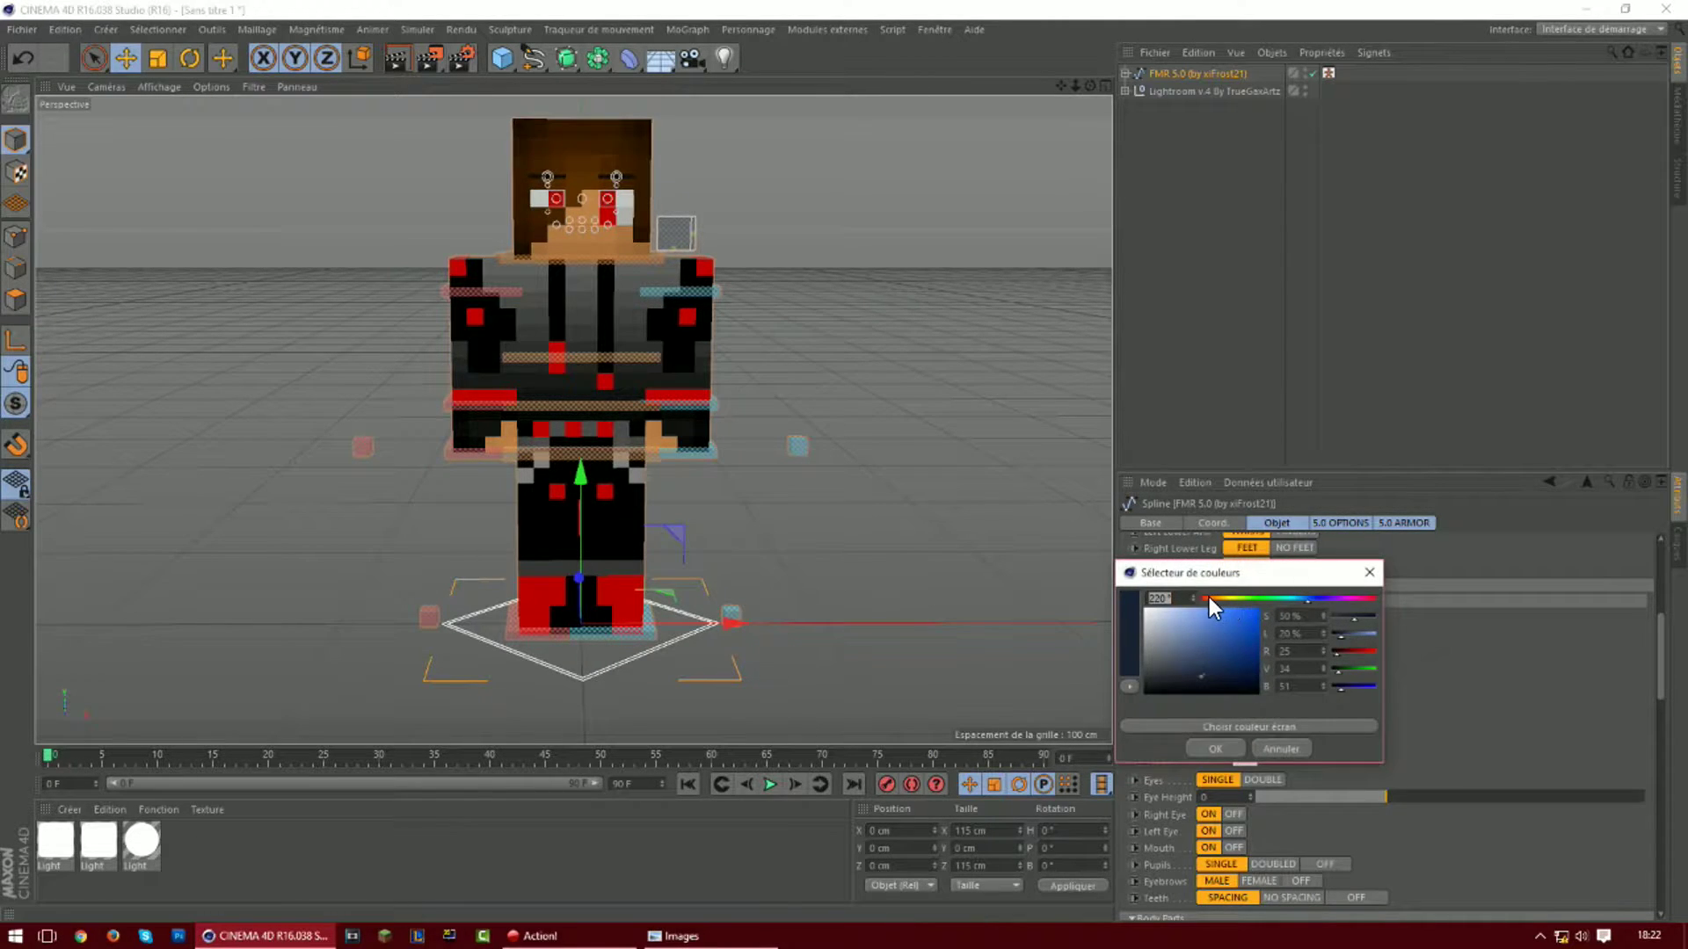
click(1253, 654)
click(1215, 749)
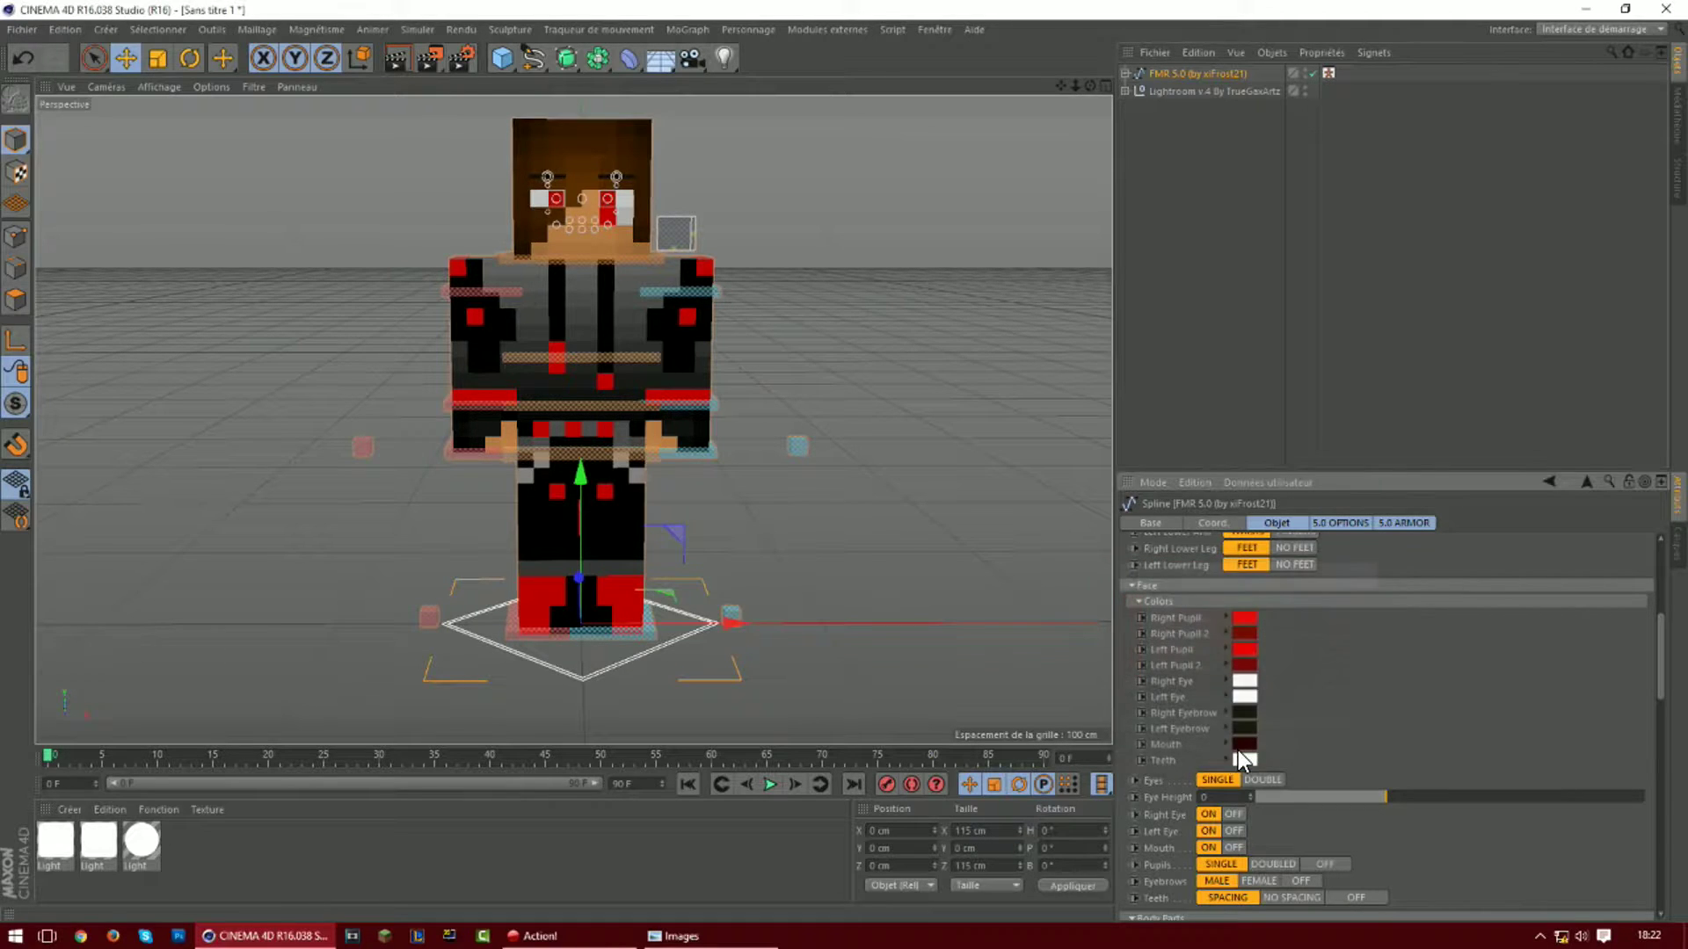
Set the rig's Eyes to DOUBLE and Pupils to DOUBLED, and lower the Eye Height to -1
click(1271, 779)
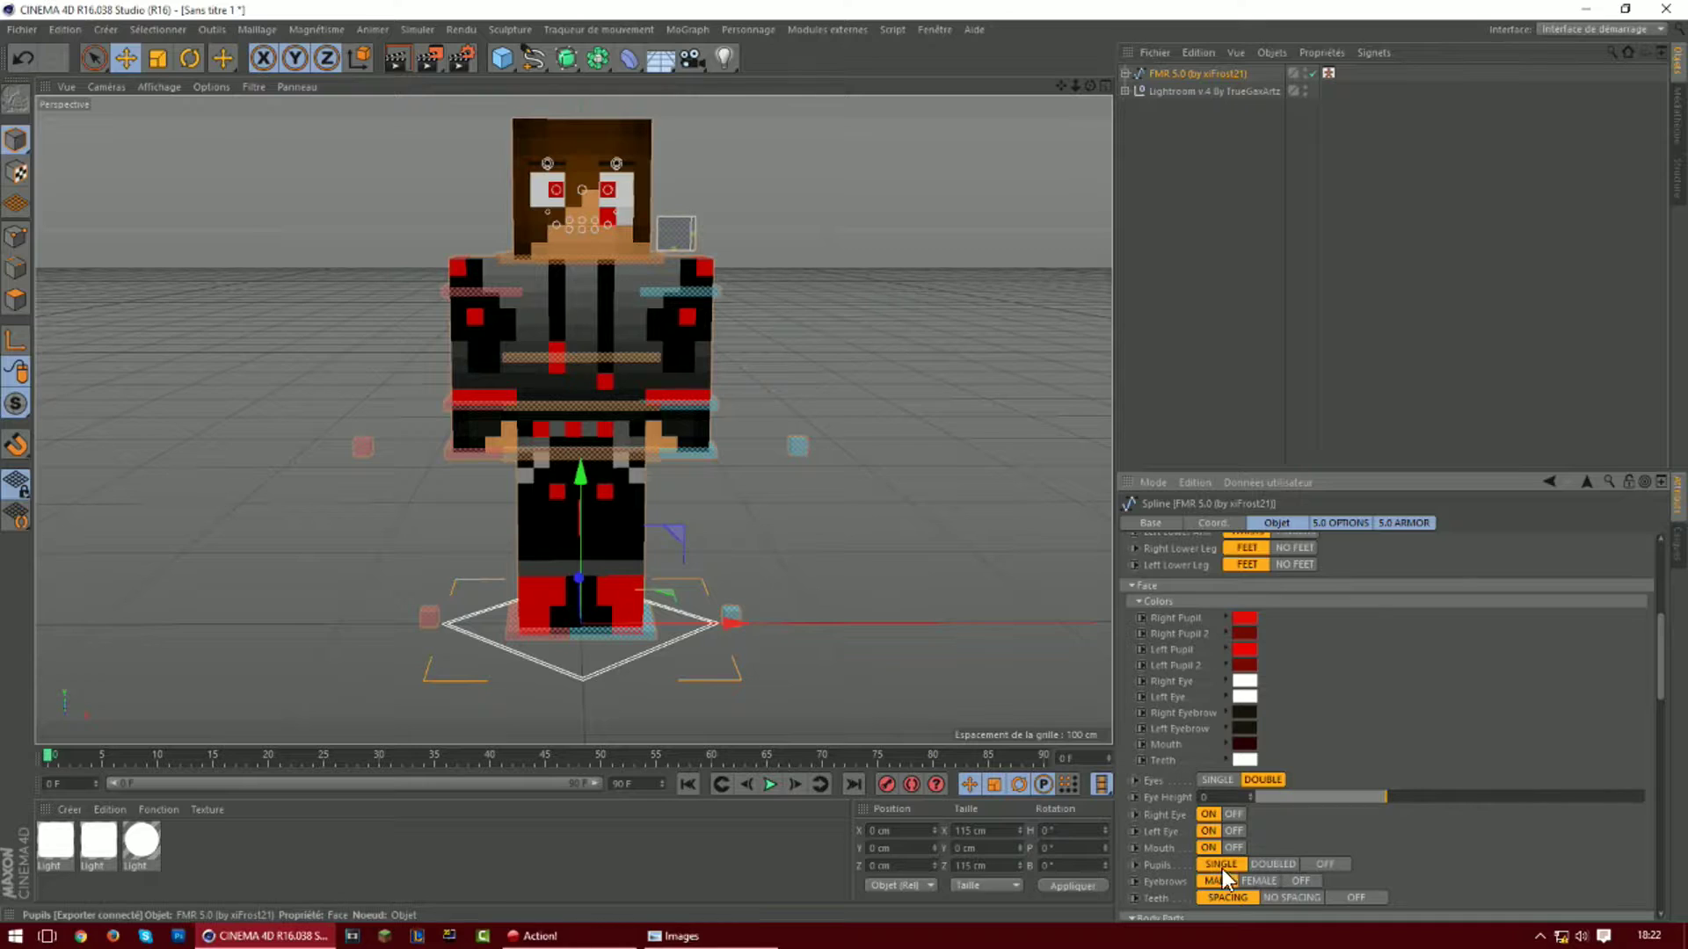
click(1269, 862)
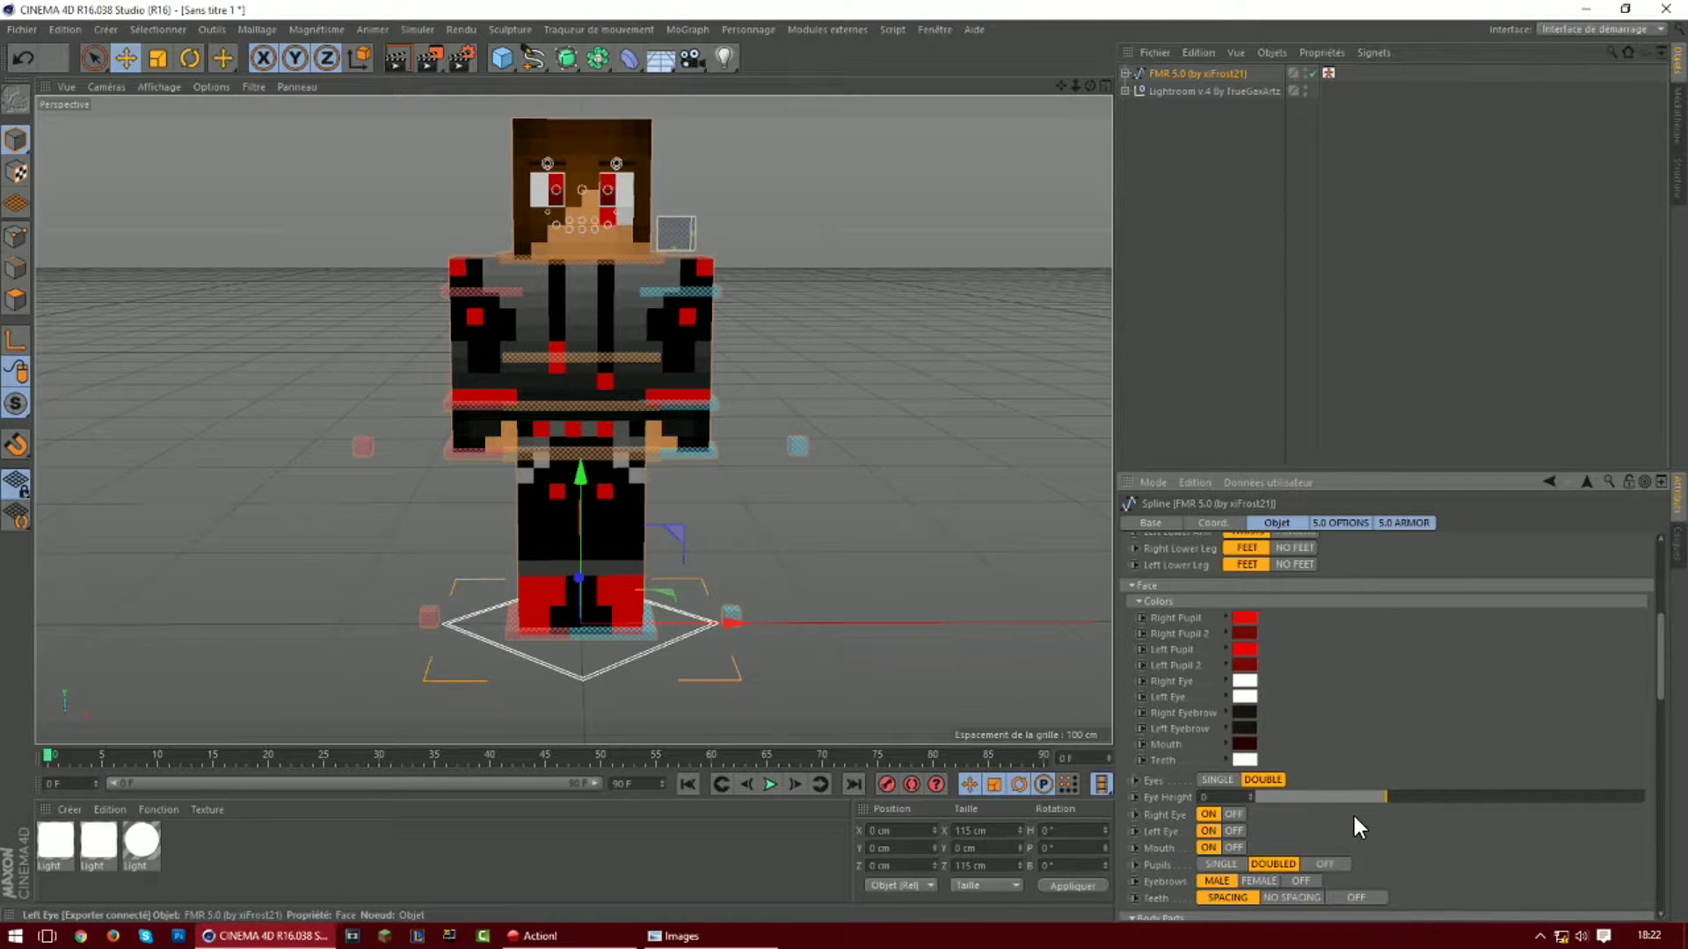
drag(1384, 798, 1268, 824)
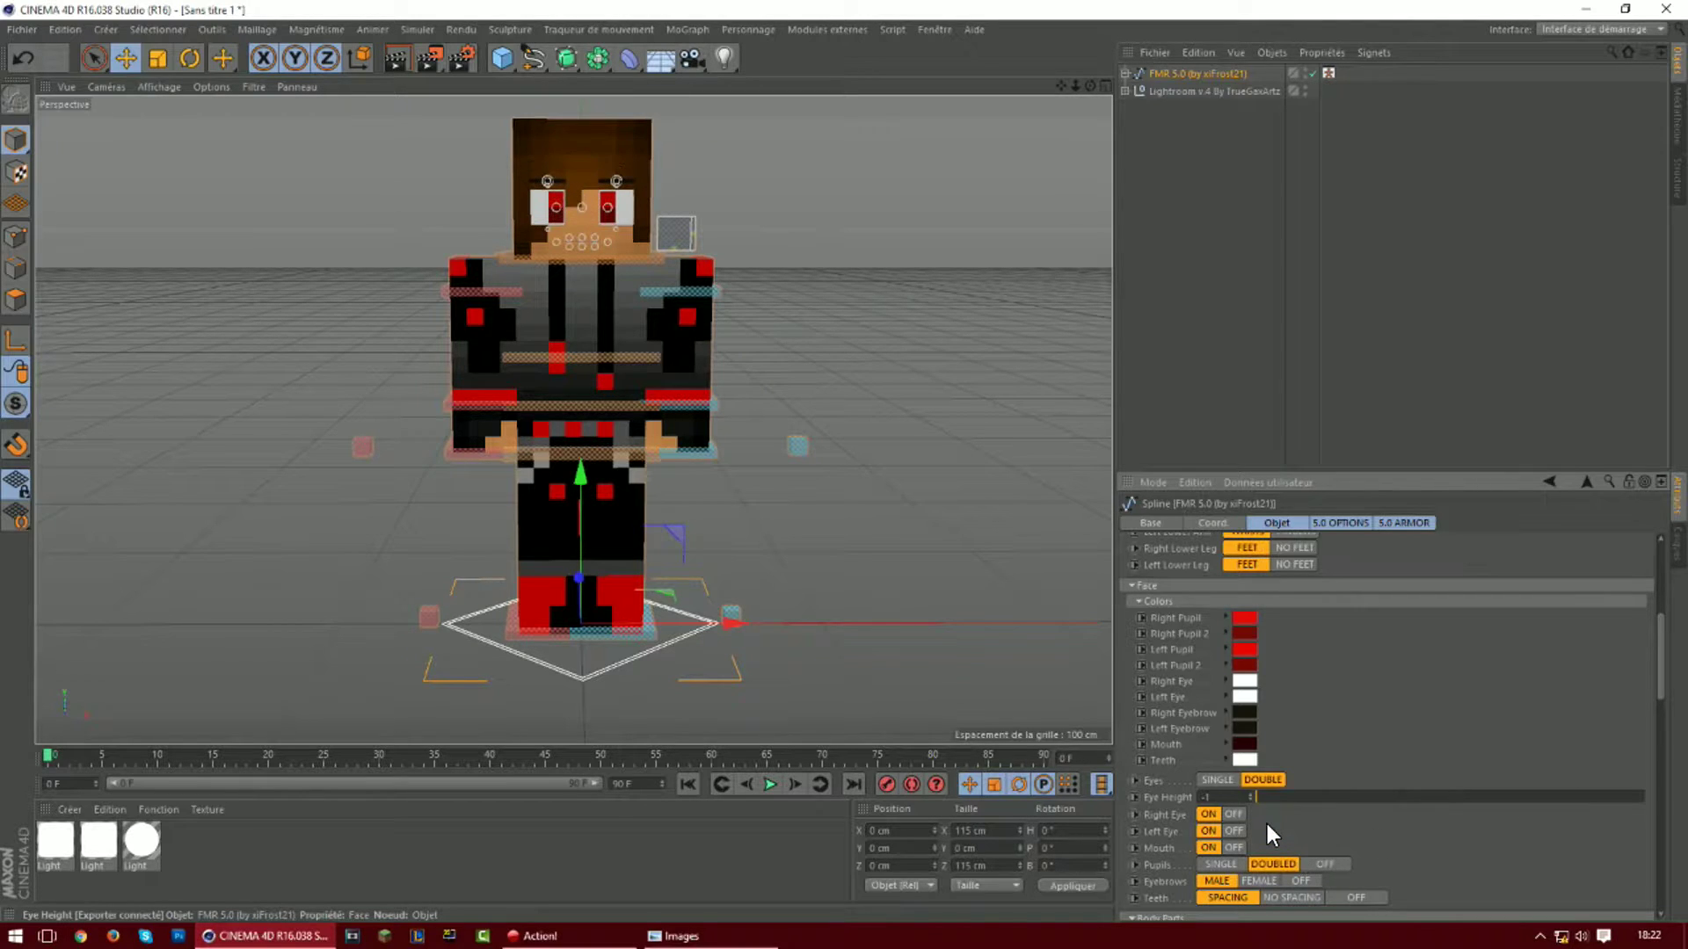
scroll(476, 207, up, 5)
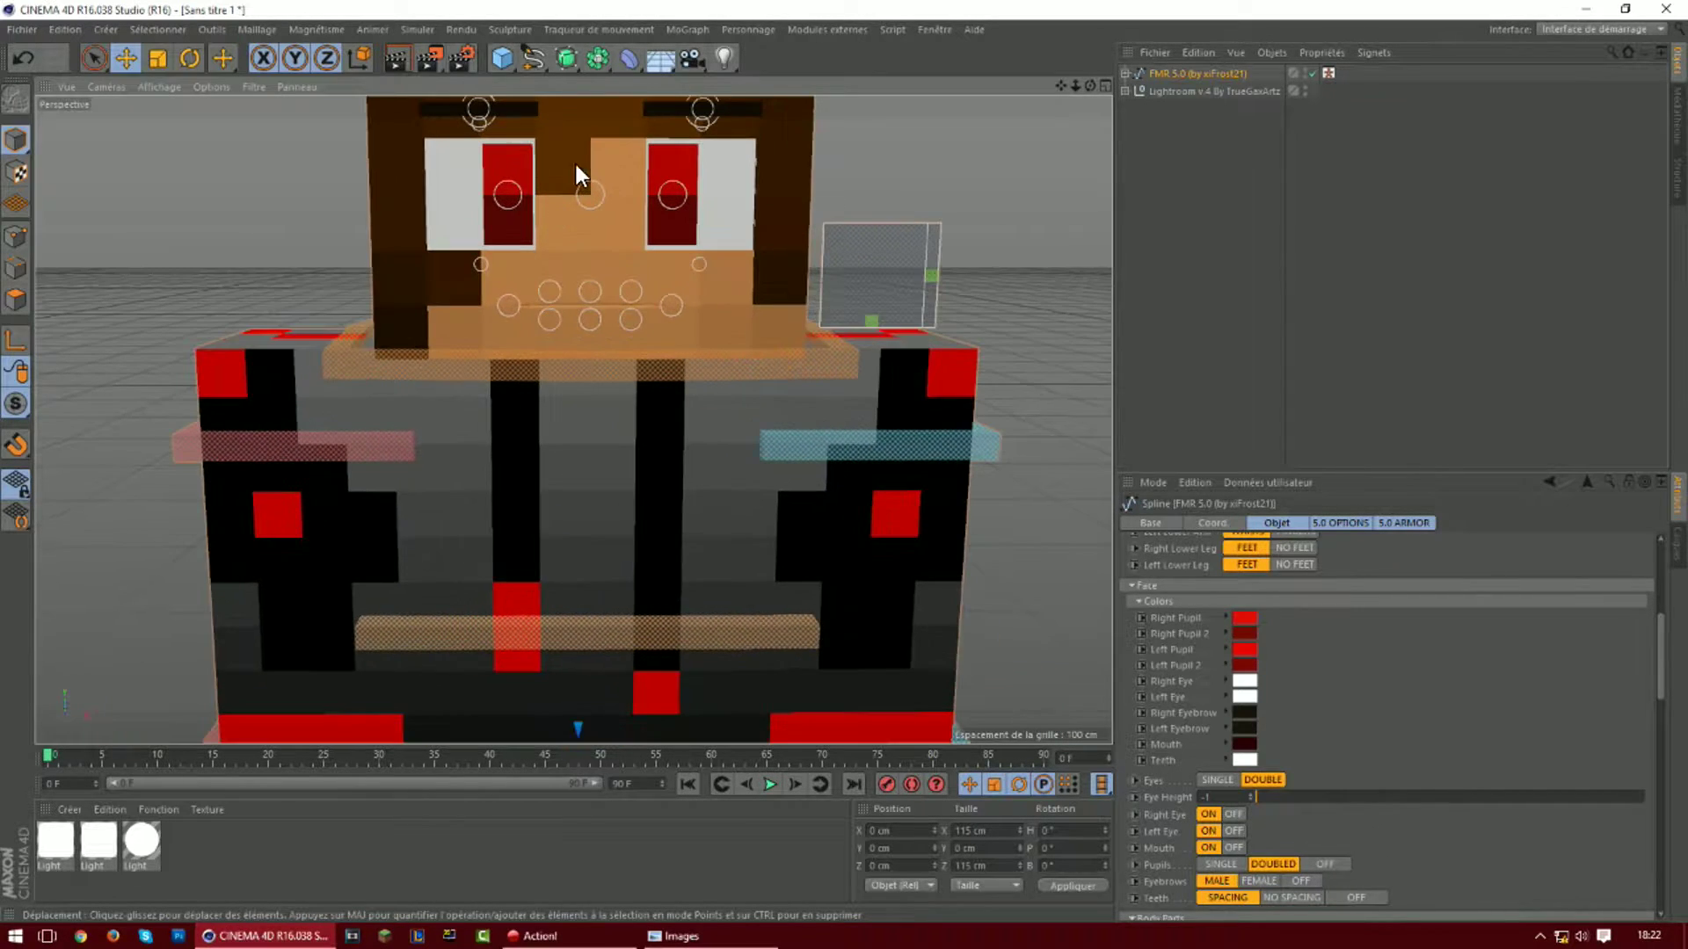
scroll(576, 246, down, 5)
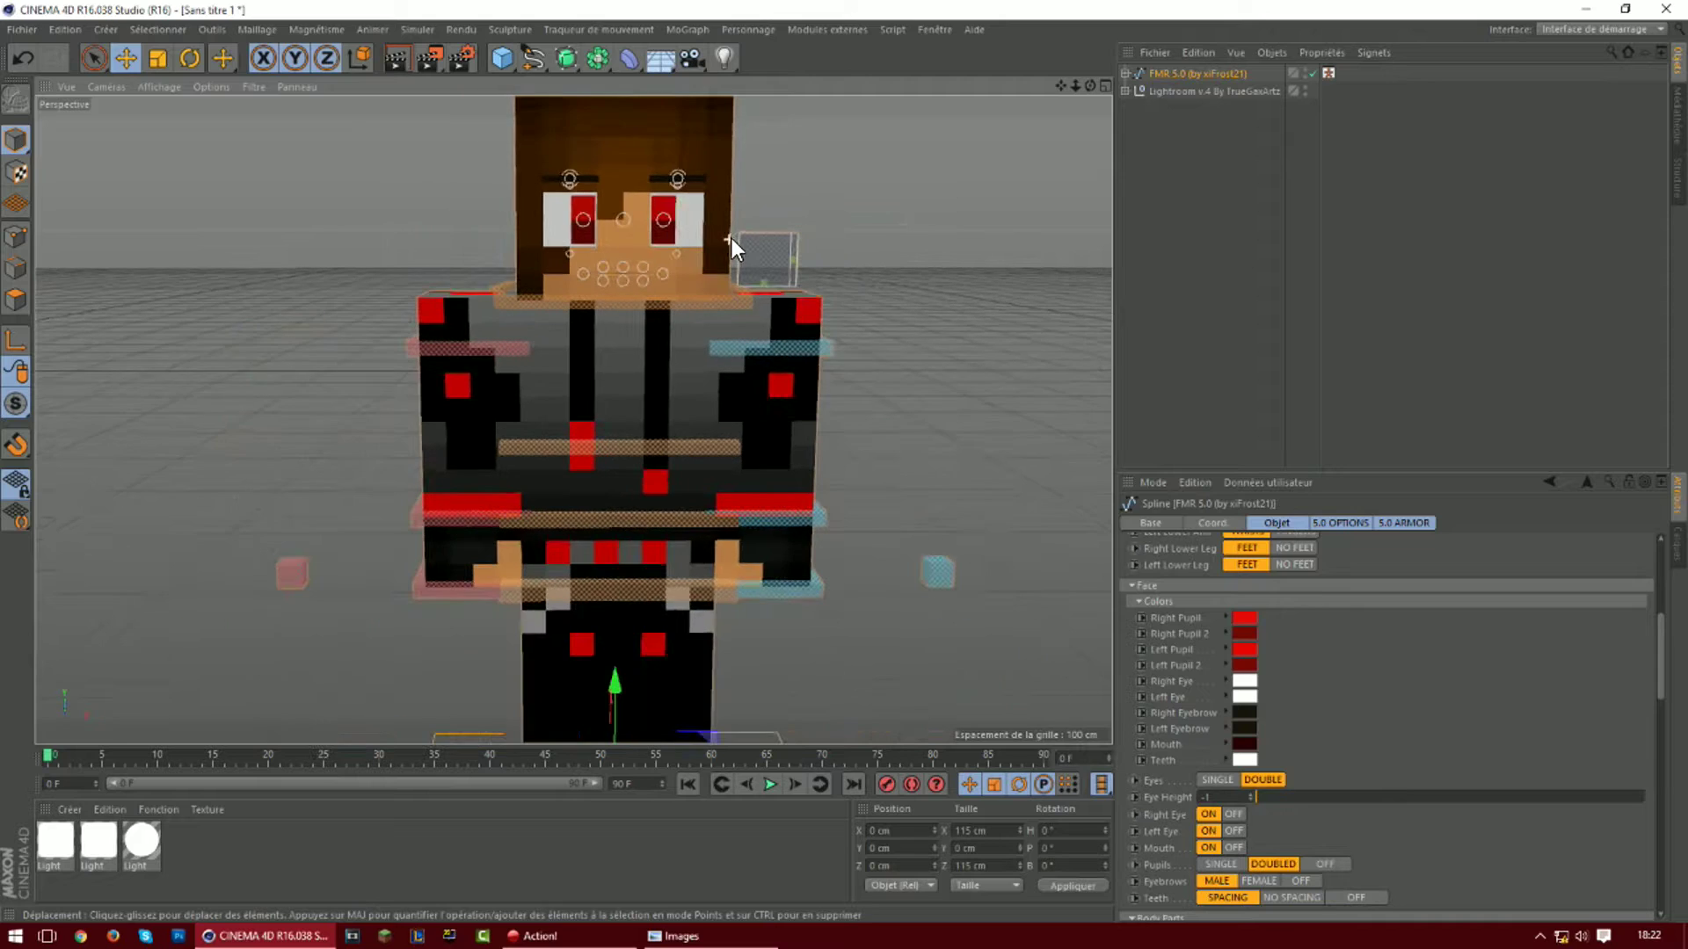
Pull the right and left hand controls slightly outward and up so both arms stand away from the body
click(426, 589)
drag(425, 590, 394, 582)
click(802, 593)
drag(803, 594, 842, 578)
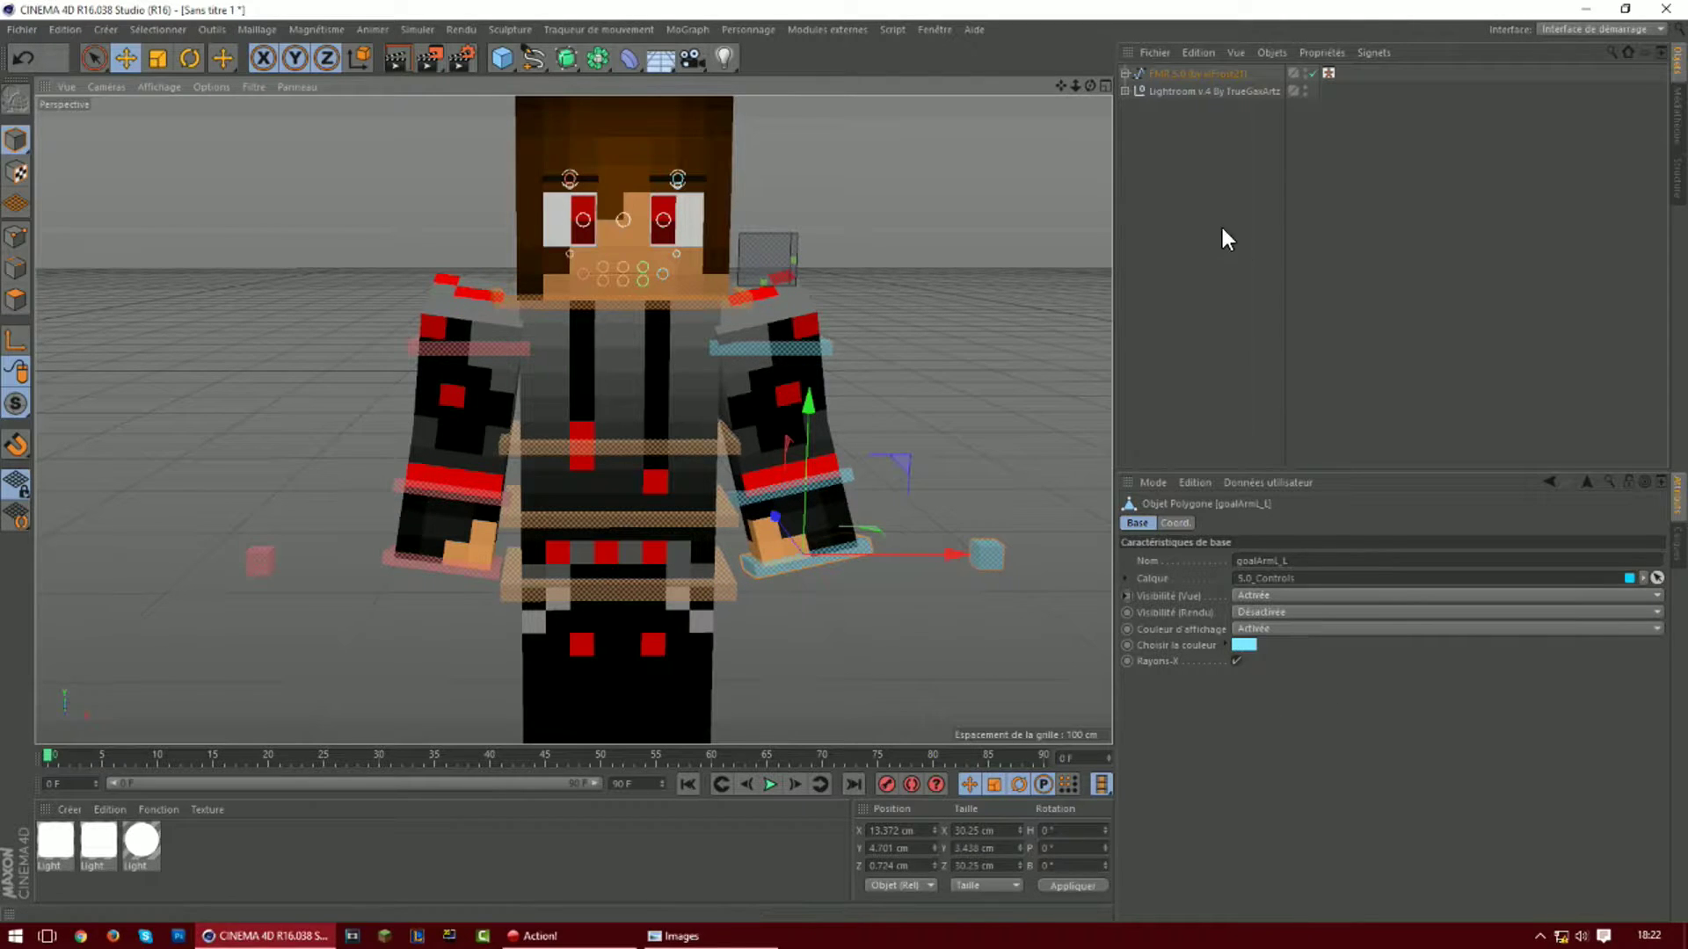
mouse_move(1059, 87)
mouse_down()
mouse_move(1060, 61)
mouse_move(1036, 221)
mouse_move(1095, 131)
mouse_move(1116, 48)
mouse_move(896, 211)
mouse_move(1142, 40)
mouse_move(1090, 87)
mouse_up()
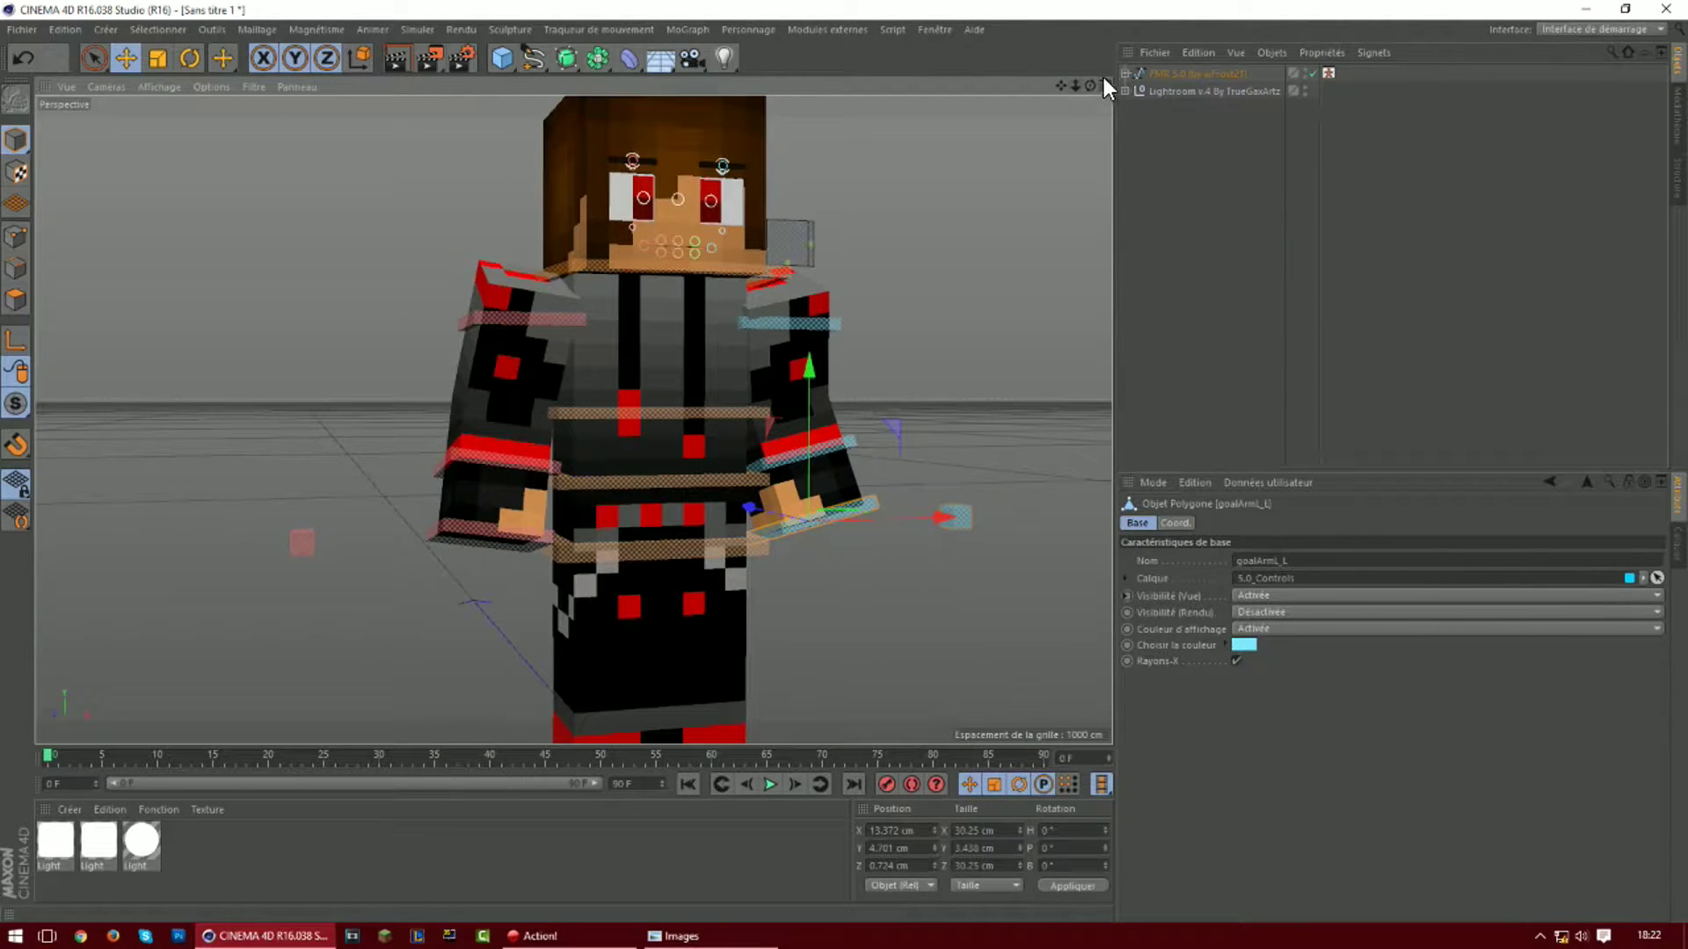
click(1103, 82)
click(1103, 86)
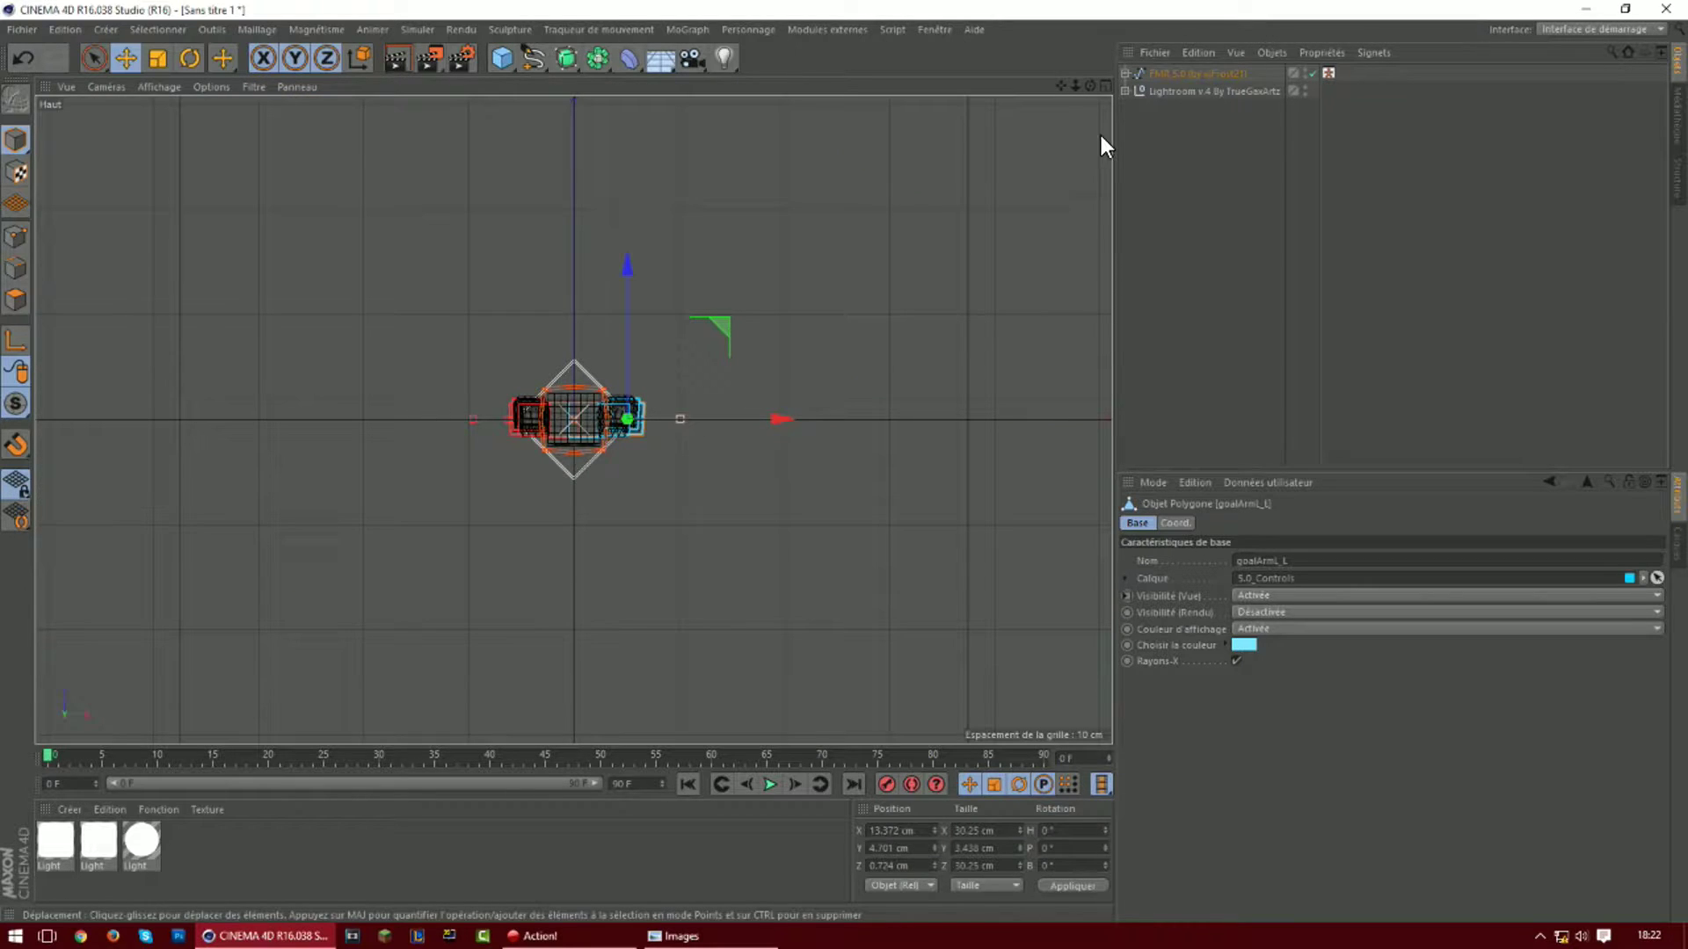
middle_click(1104, 135)
click(1106, 86)
click(1106, 86)
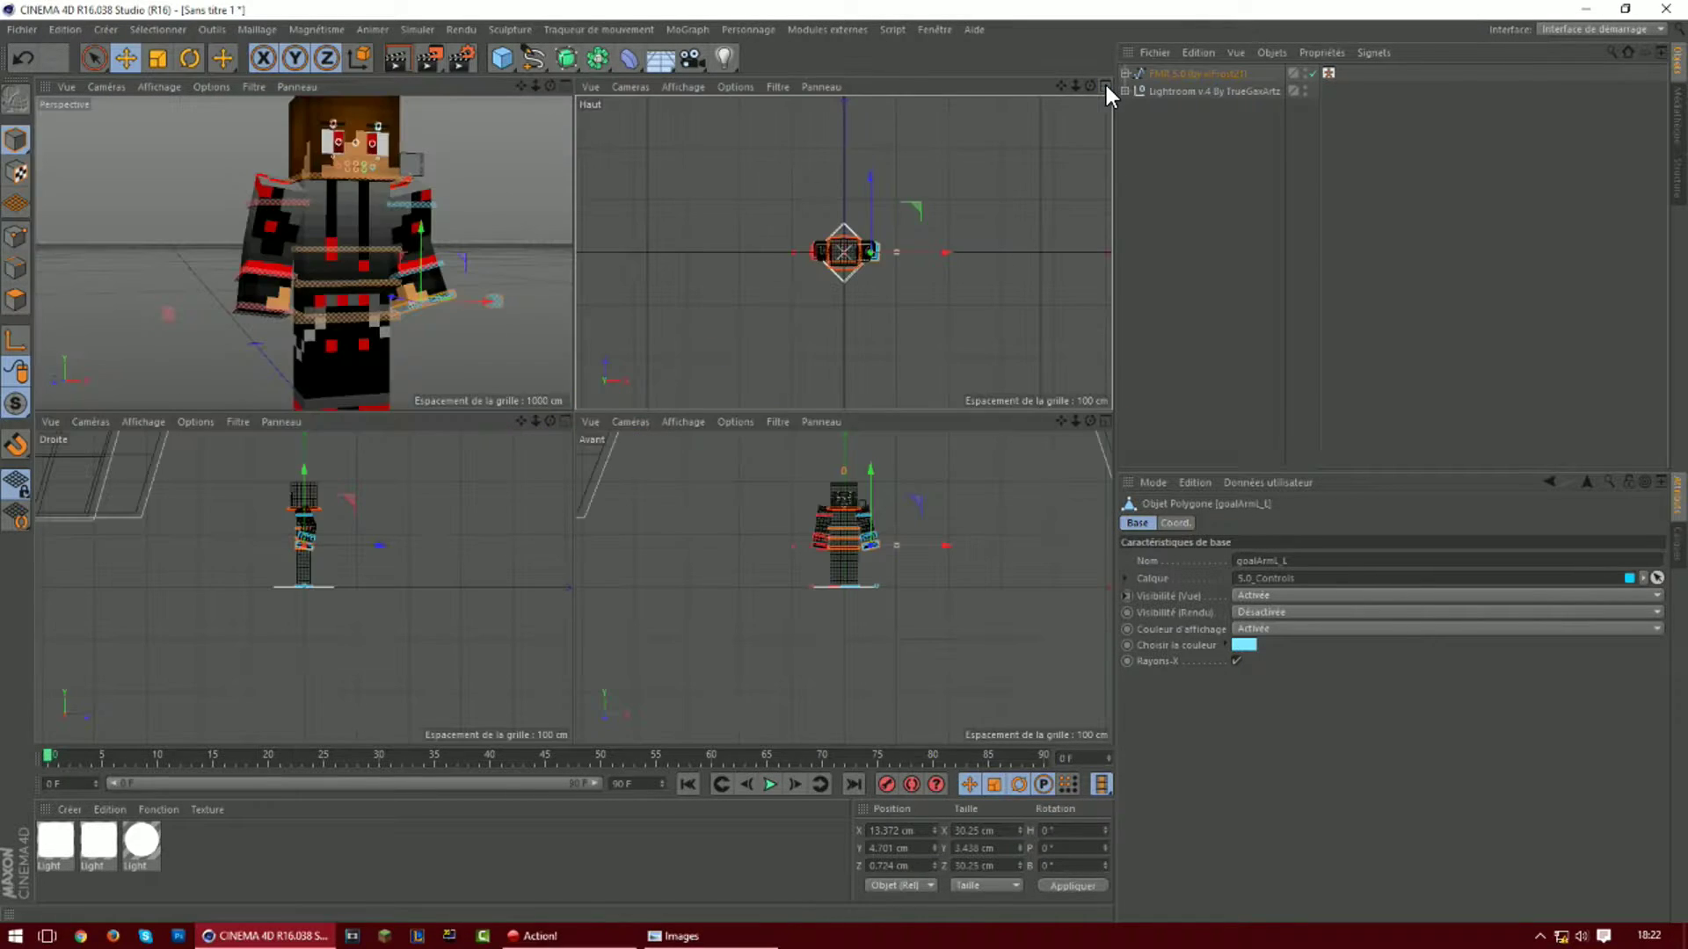
click(541, 227)
middle_click(545, 225)
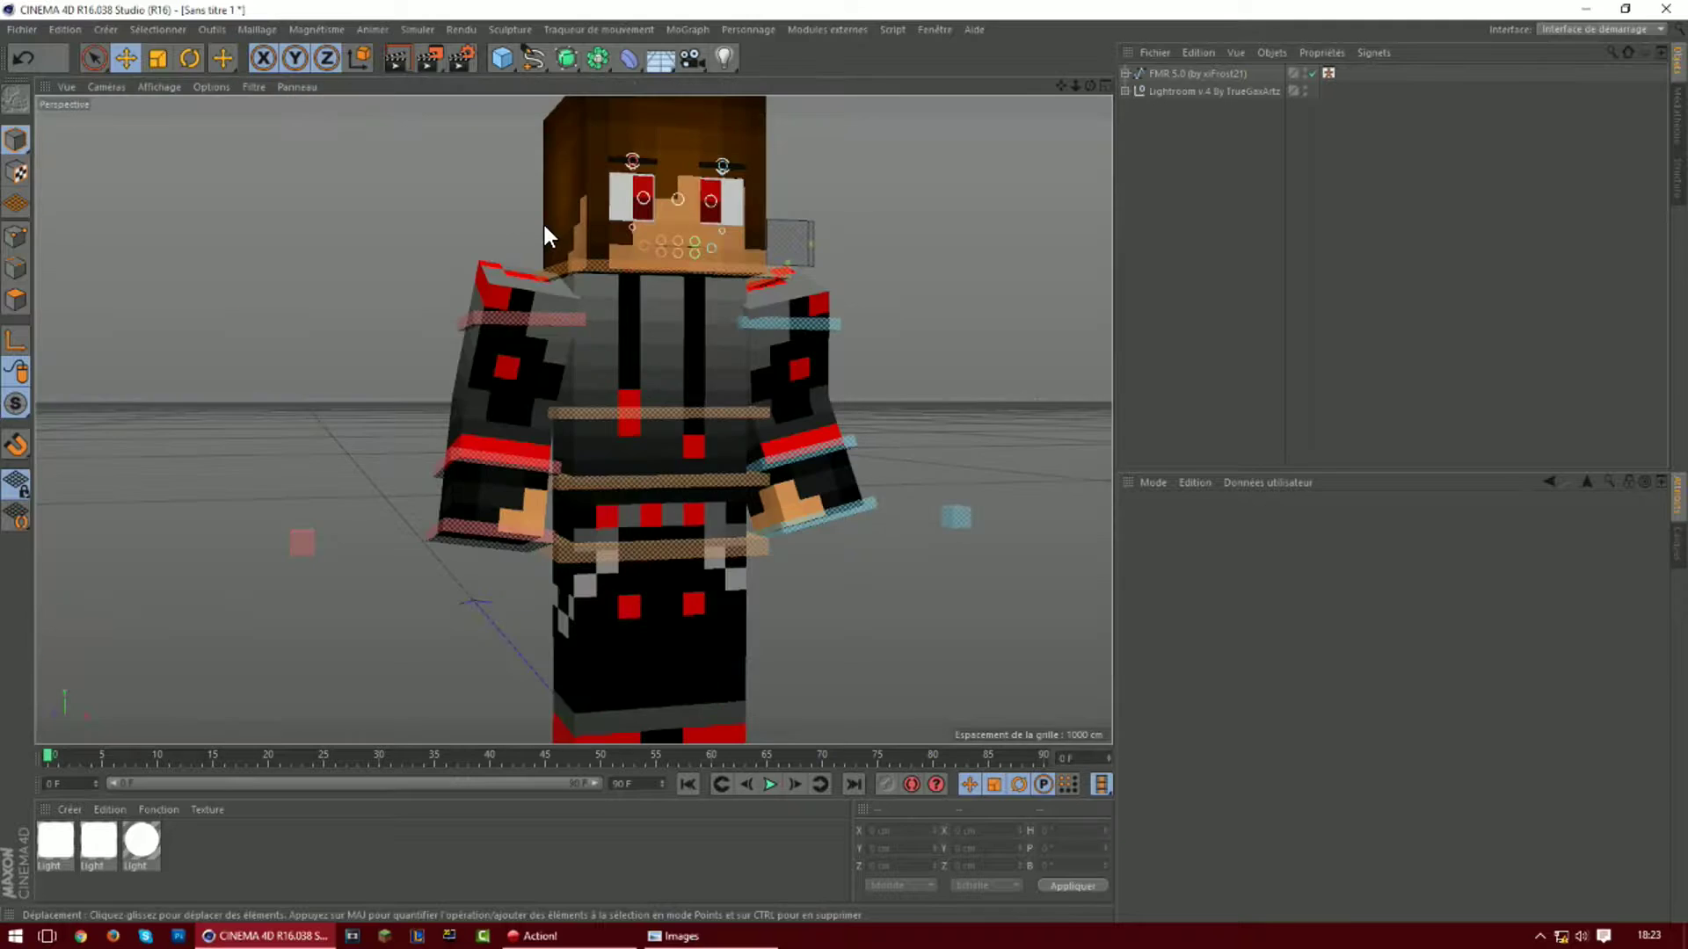
scroll(865, 489, down, 4)
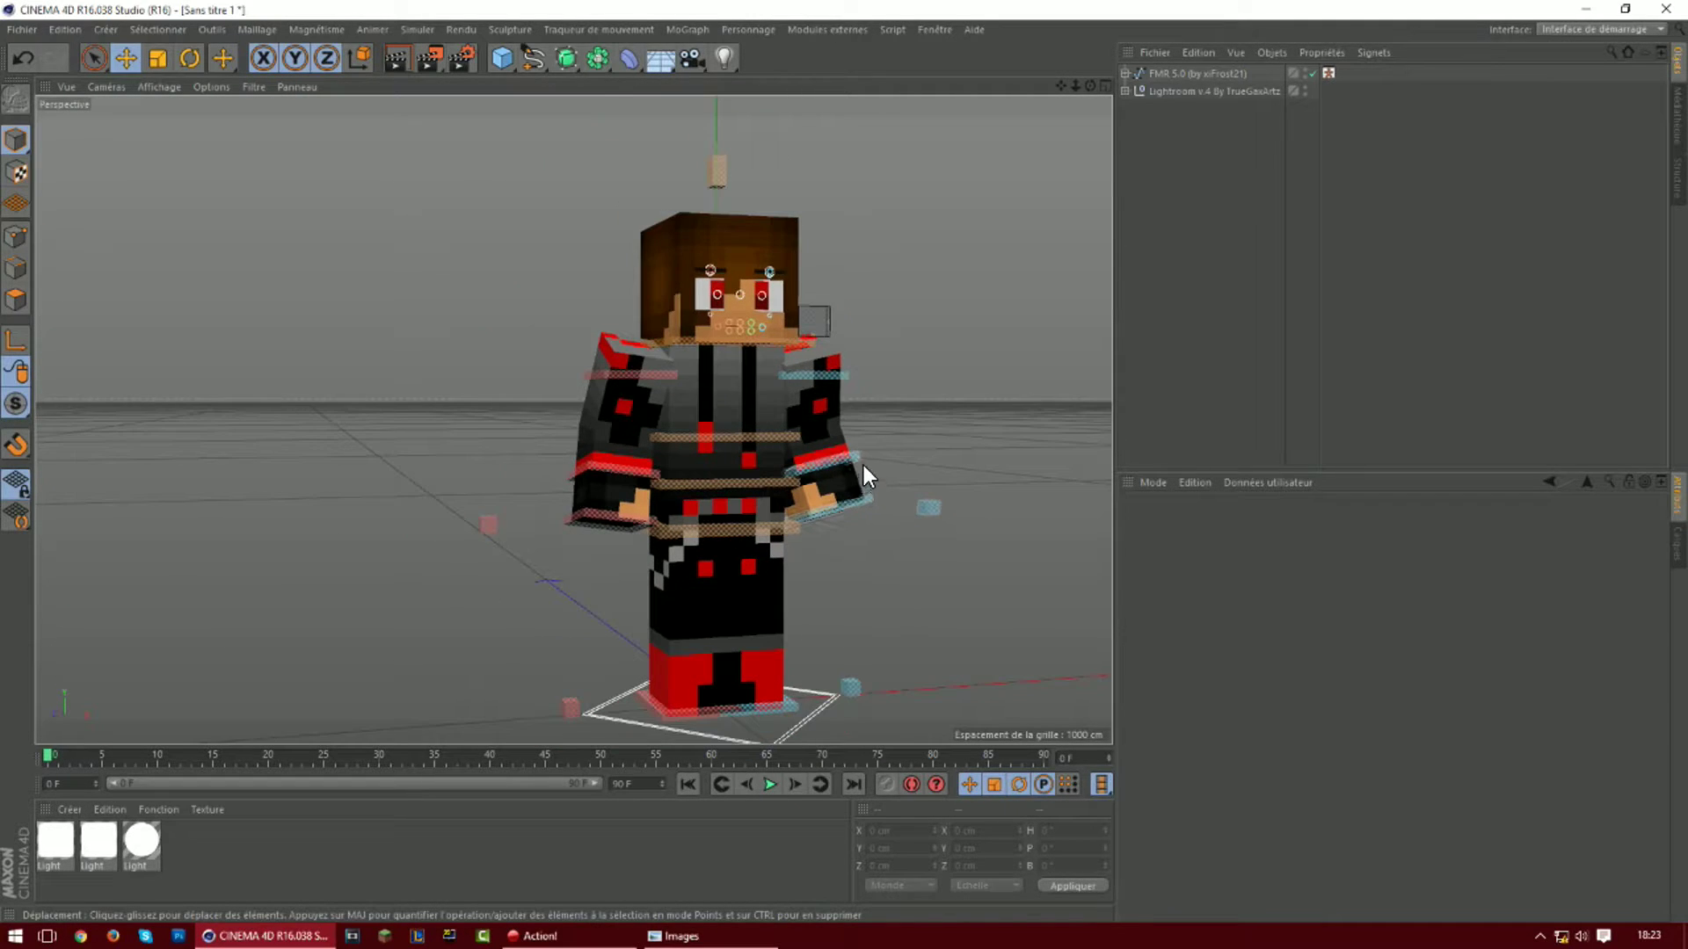
mouse_move(1090, 86)
mouse_down()
mouse_move(1030, 54)
mouse_move(1101, 110)
mouse_up()
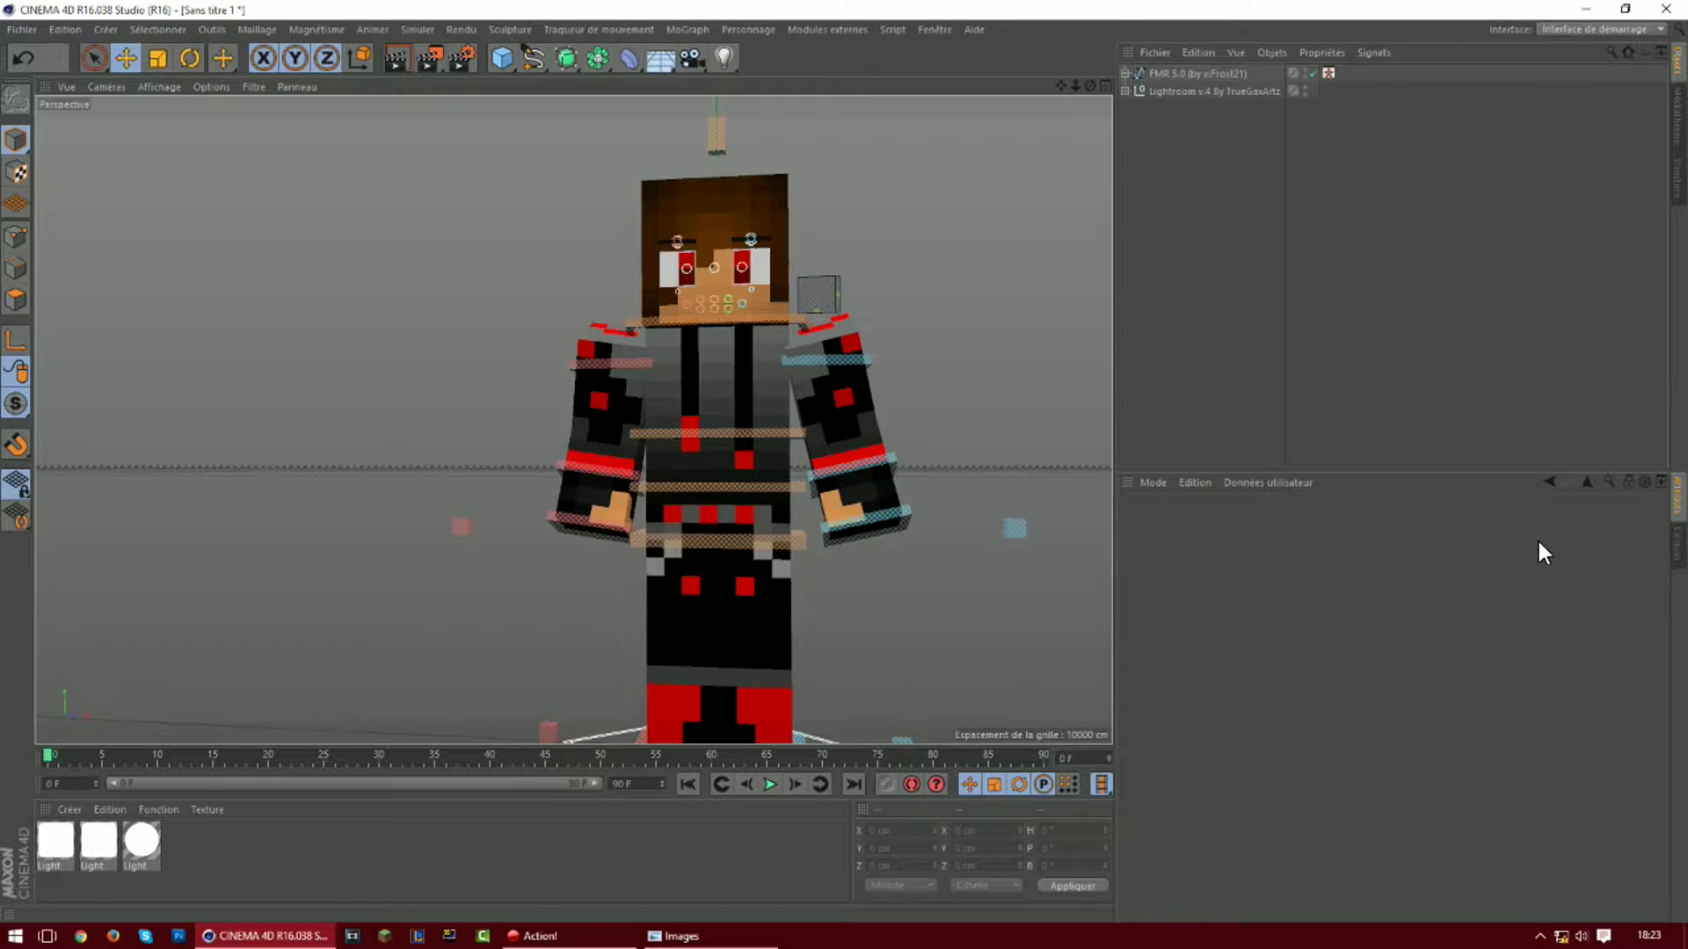
Bring up the rig's layer list, and select the character's right arm mesh for polygon editing
click(1678, 552)
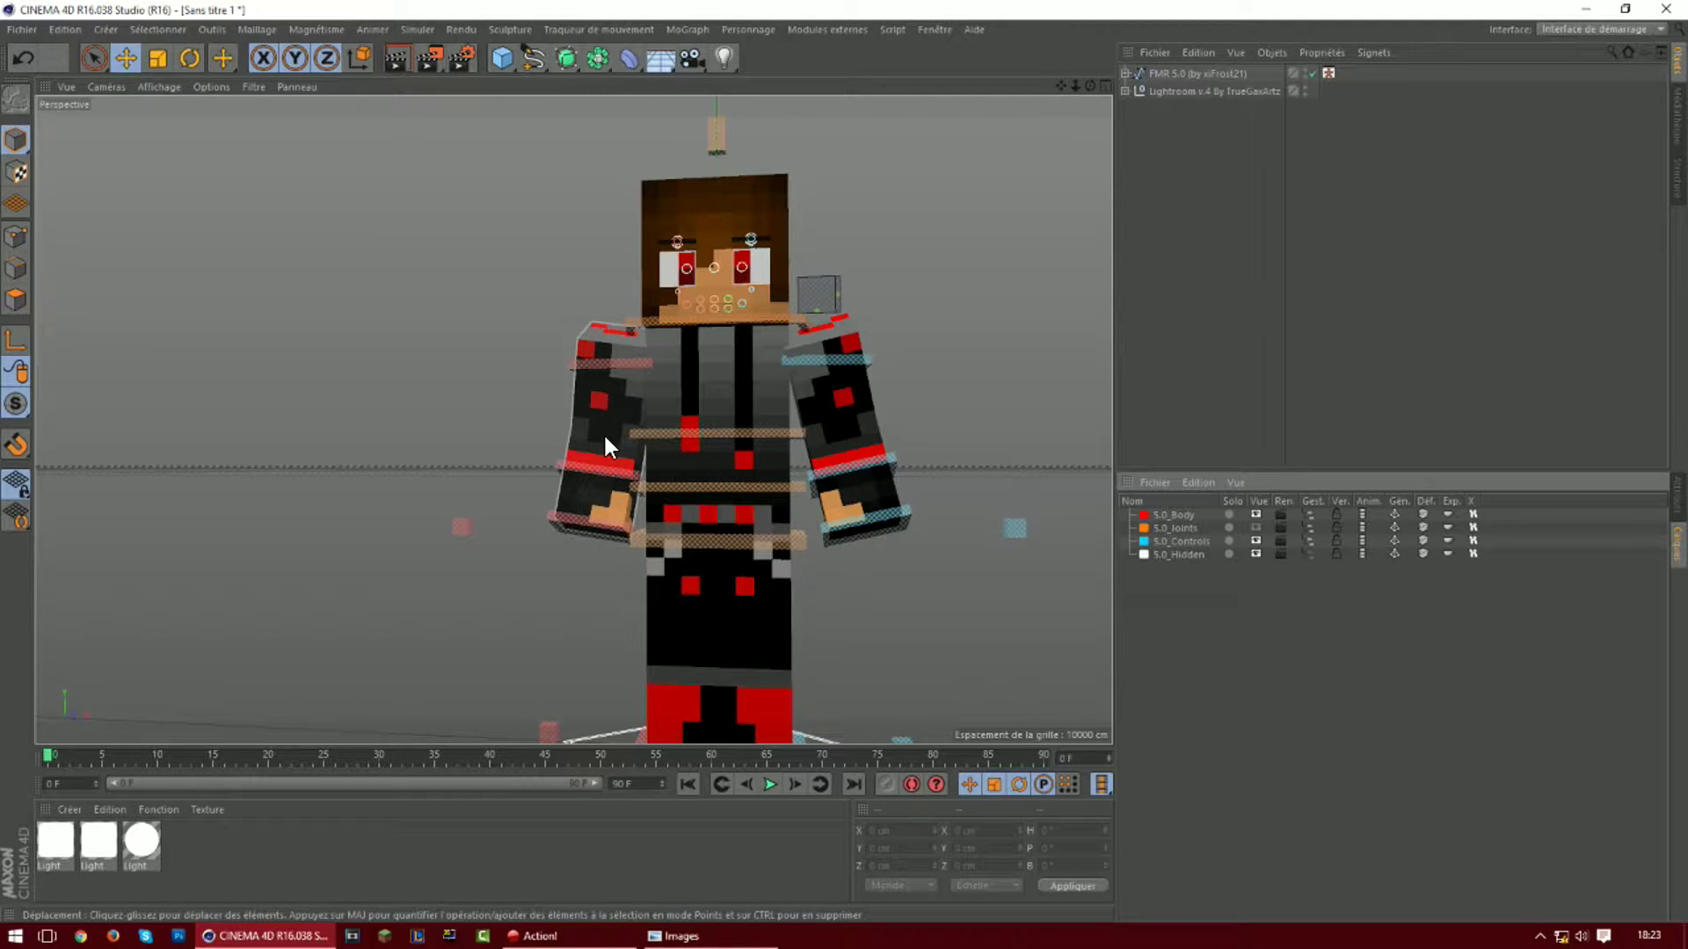
scroll(573, 404, up, 10)
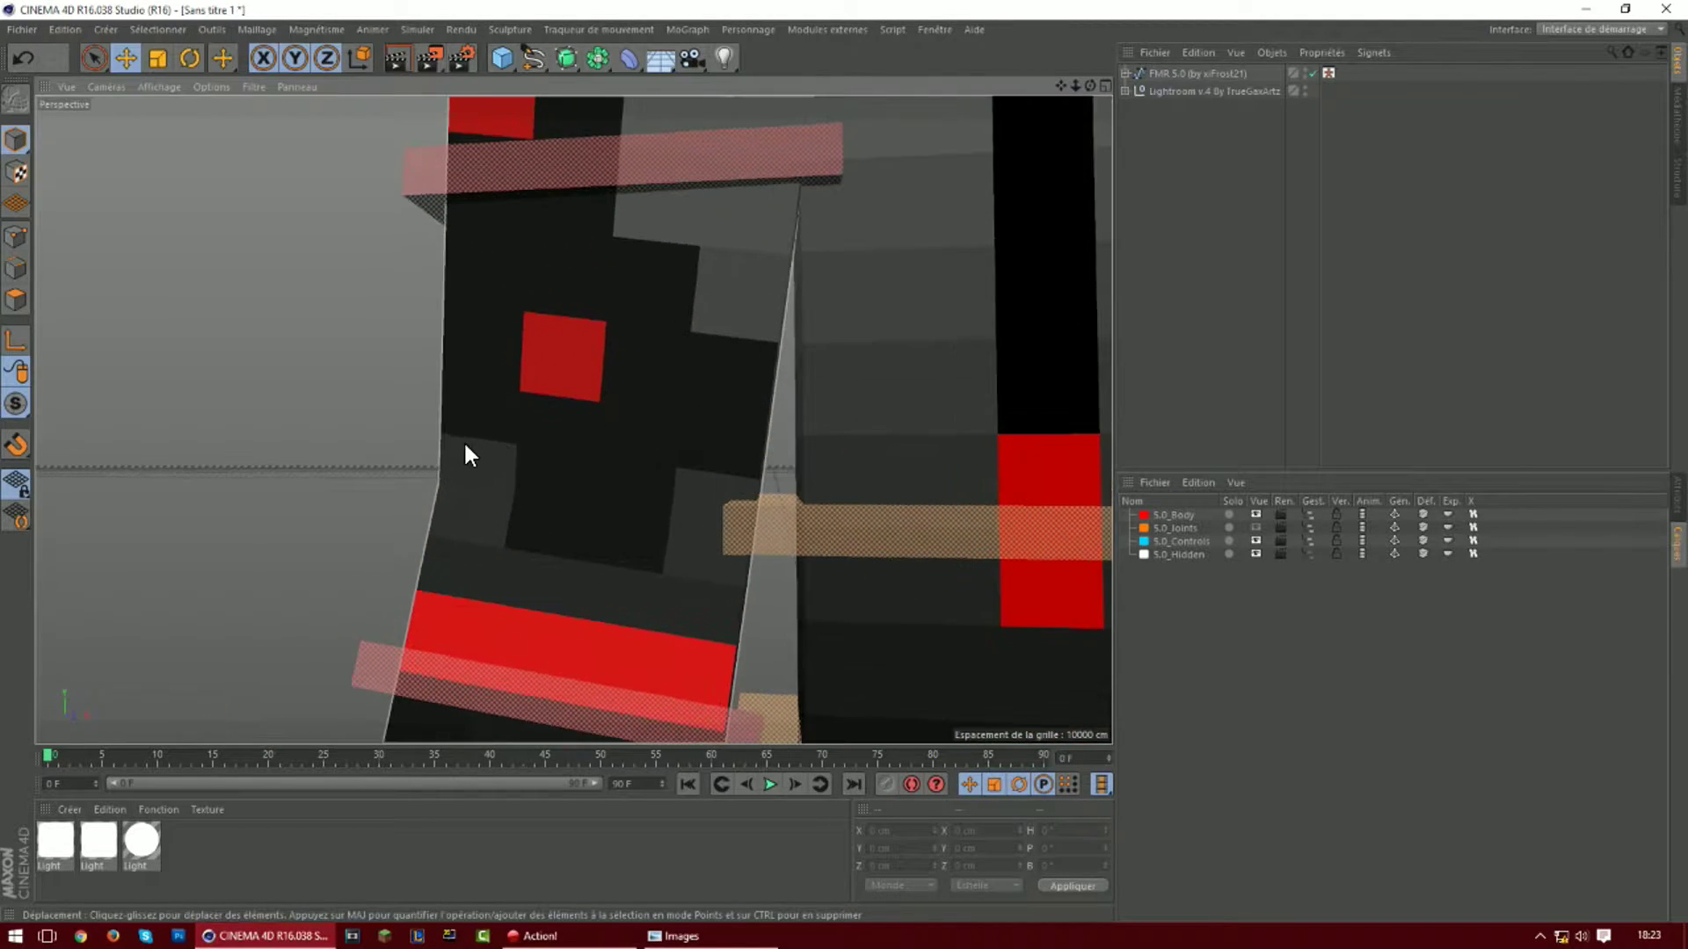
click(534, 474)
scroll(535, 474, down, 8)
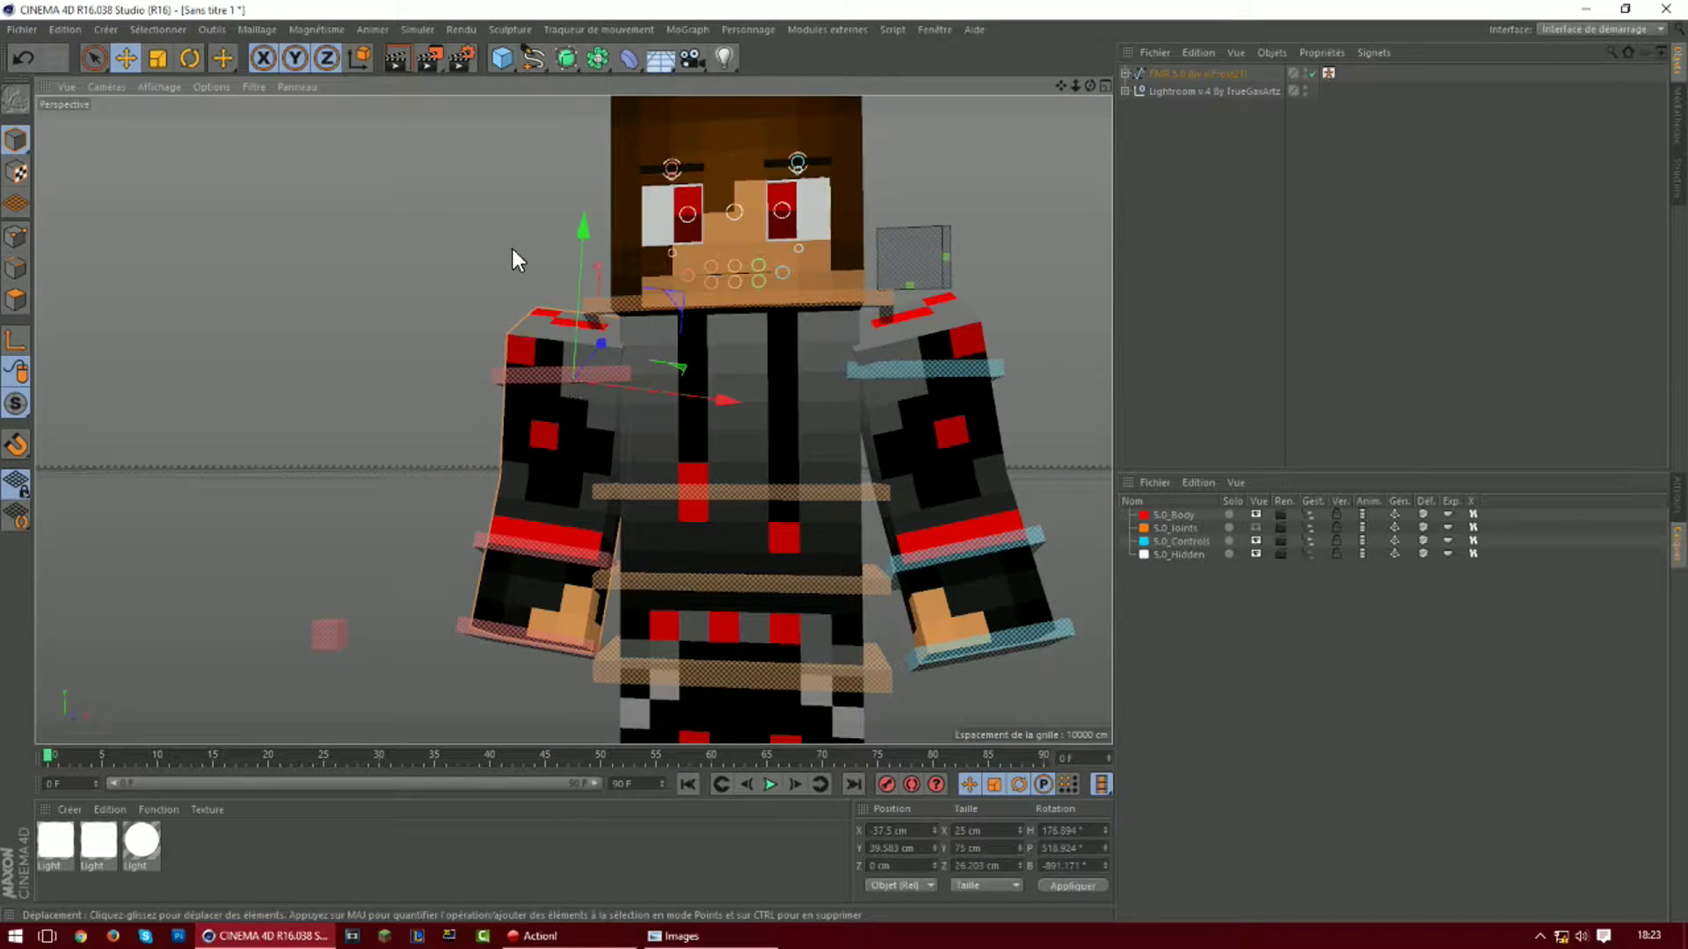
click(17, 301)
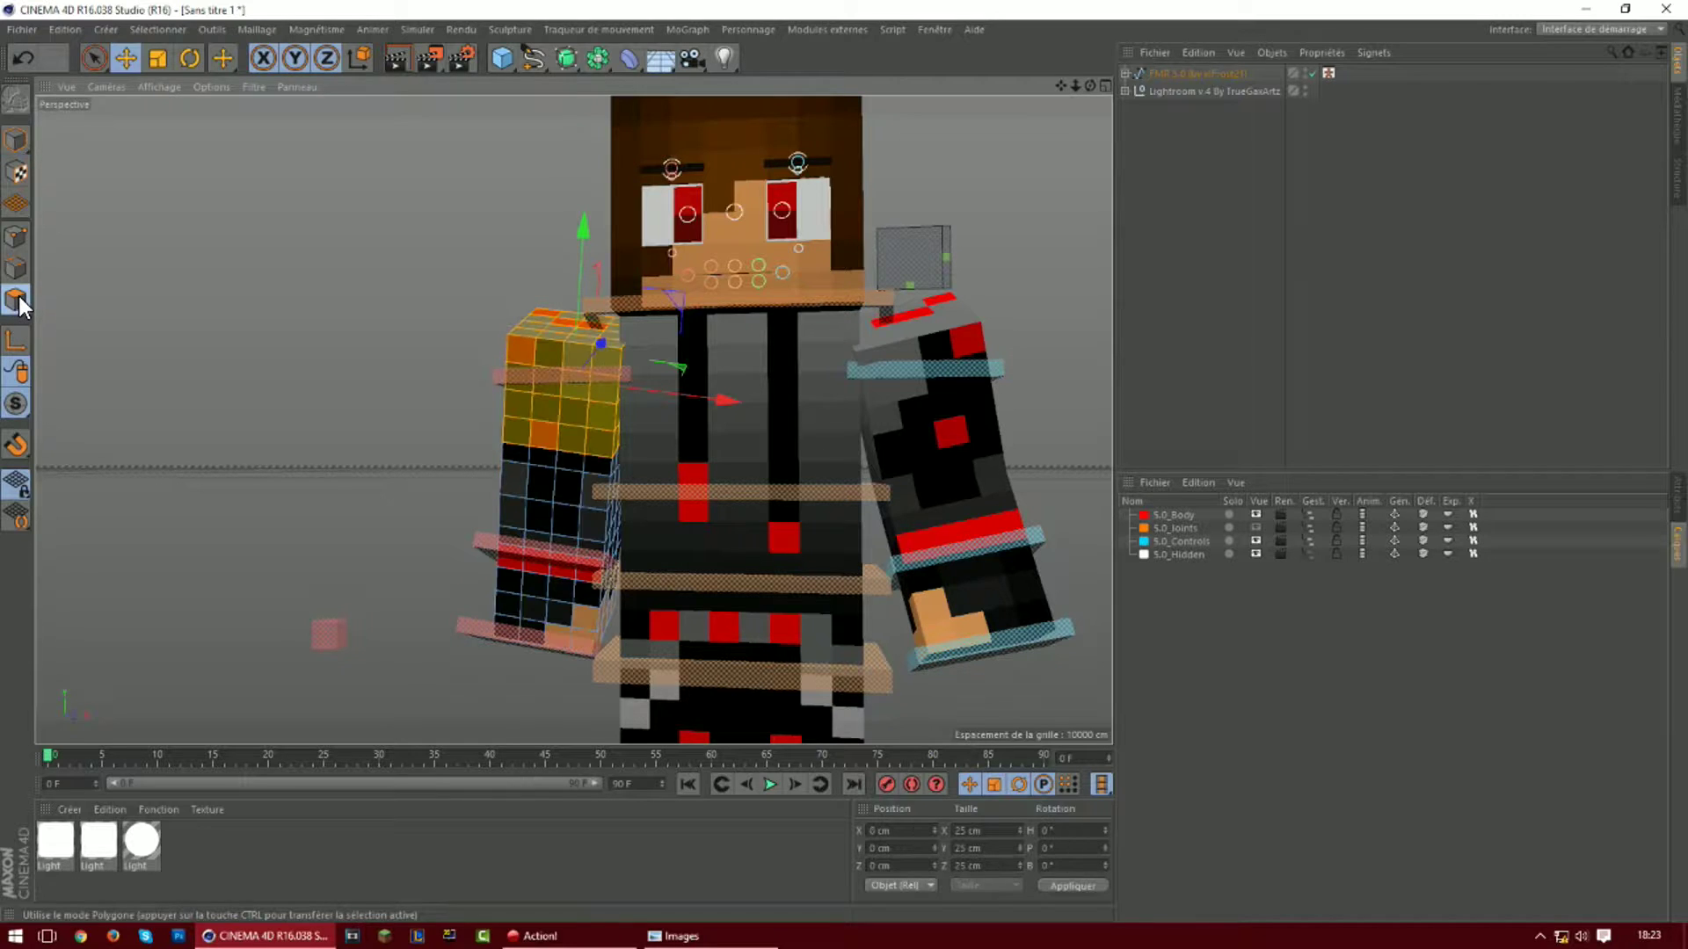
Select the red polygons on the right arm's front and outer side: the shoulder trim, the small square and the forearm band
click(539, 436)
click(542, 323)
shift+click(588, 325)
click(515, 557)
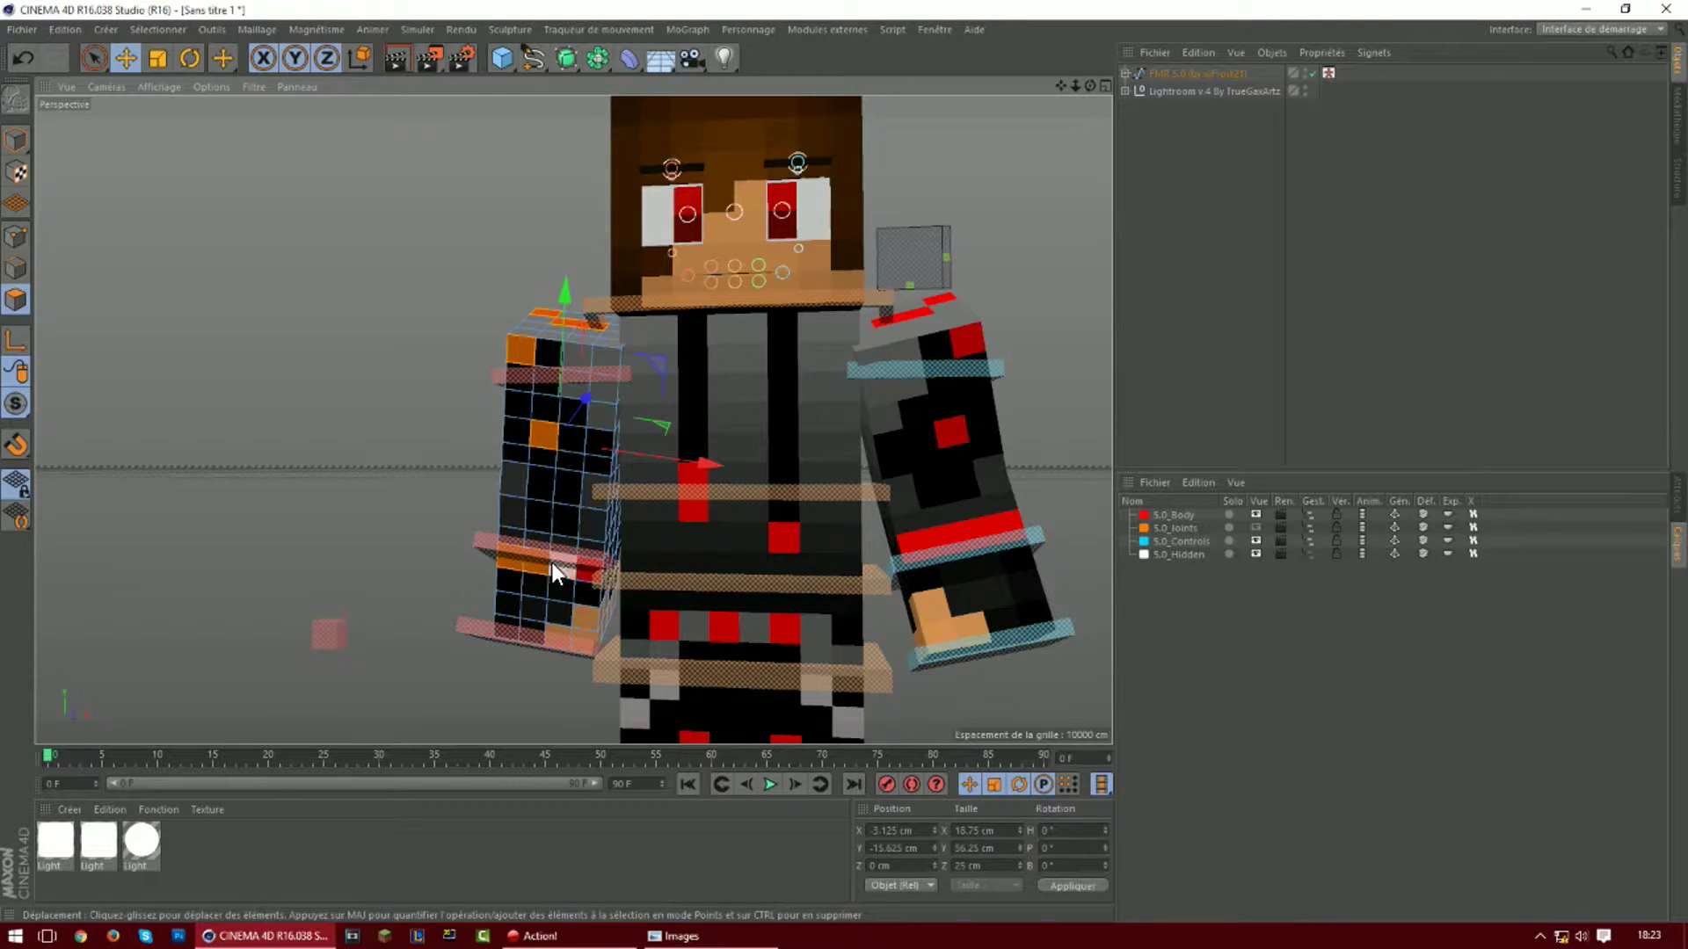
click(588, 568)
drag(1090, 85, 1222, 220)
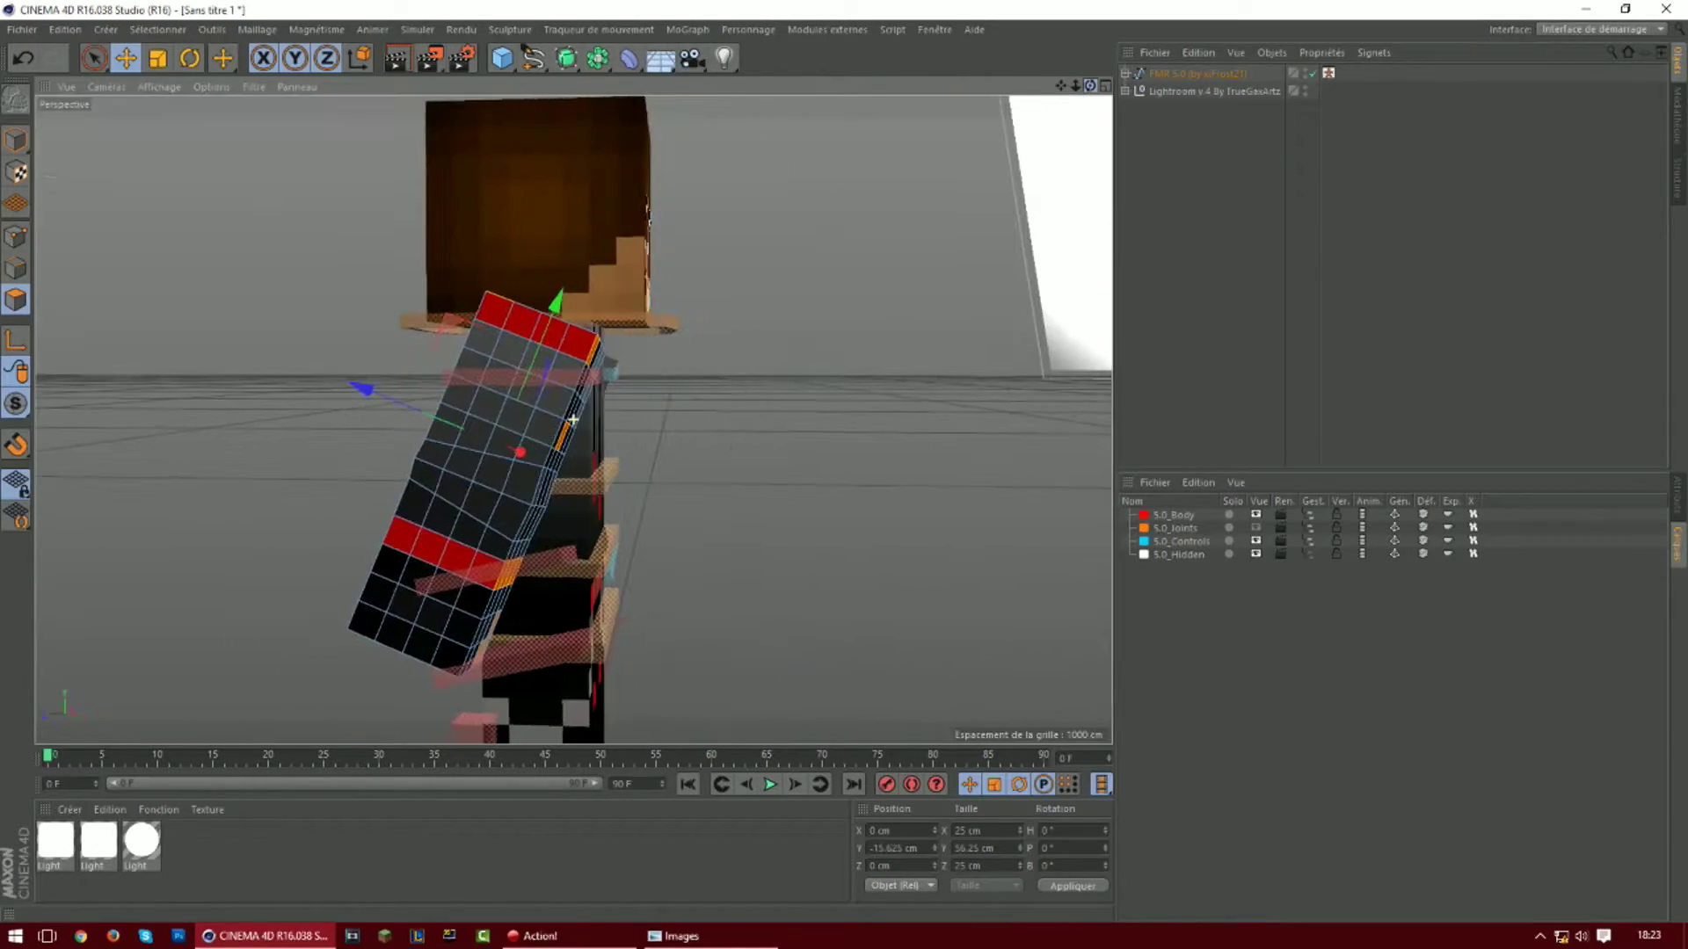
click(95, 56)
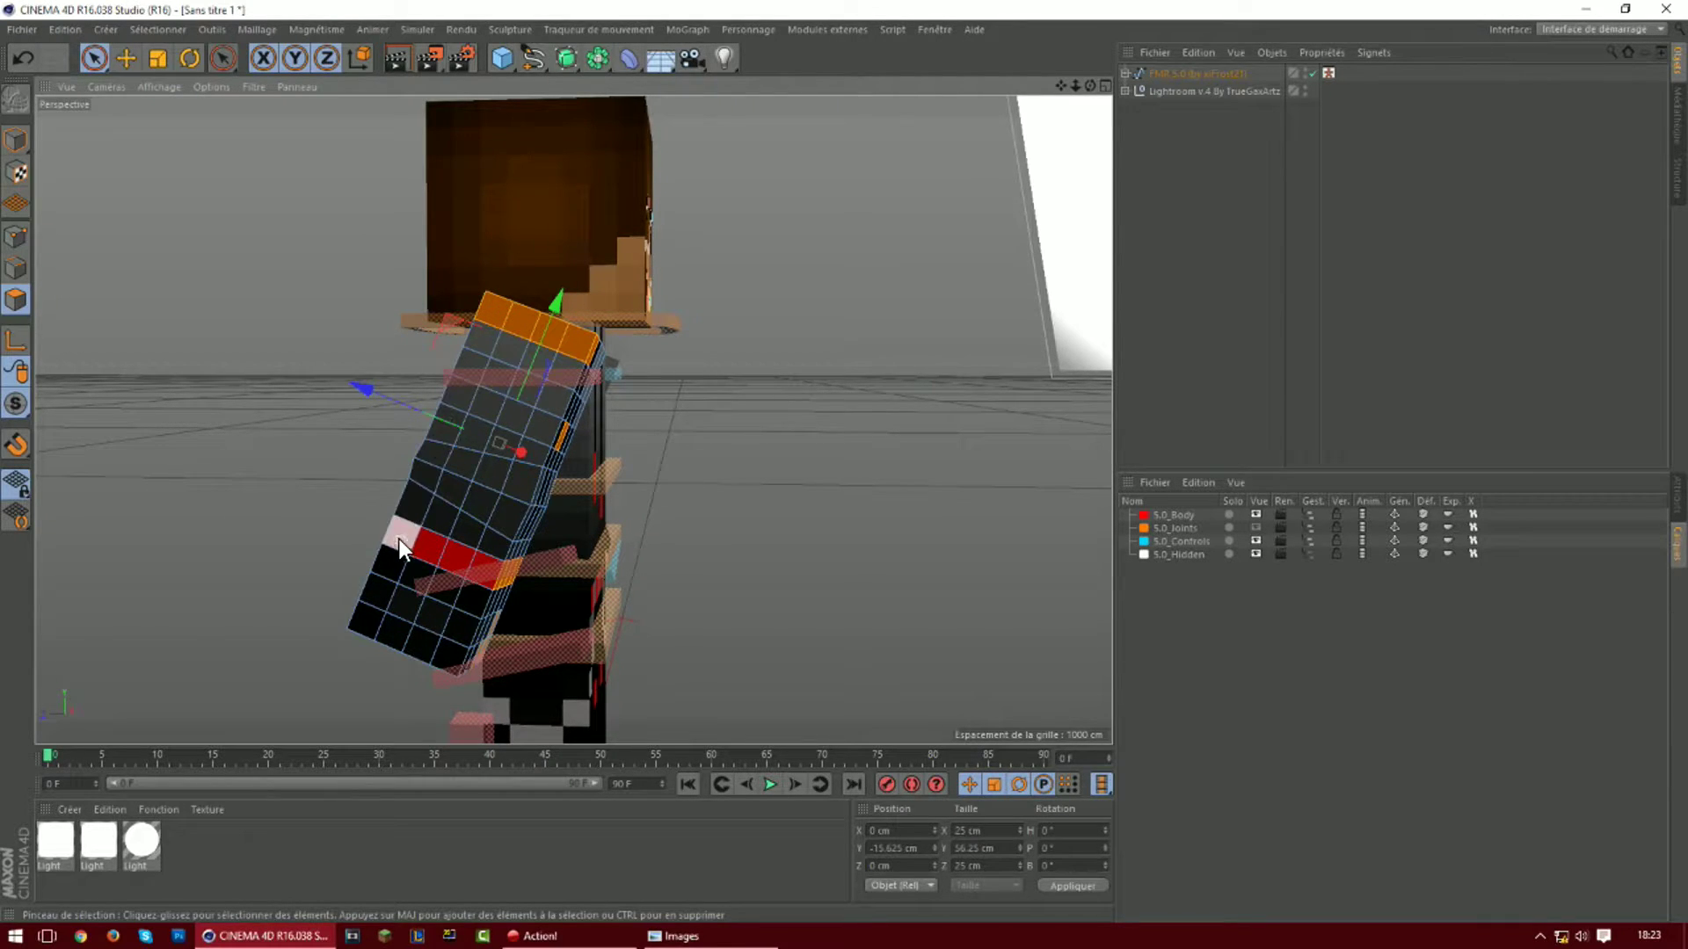
drag(1090, 86, 1078, 93)
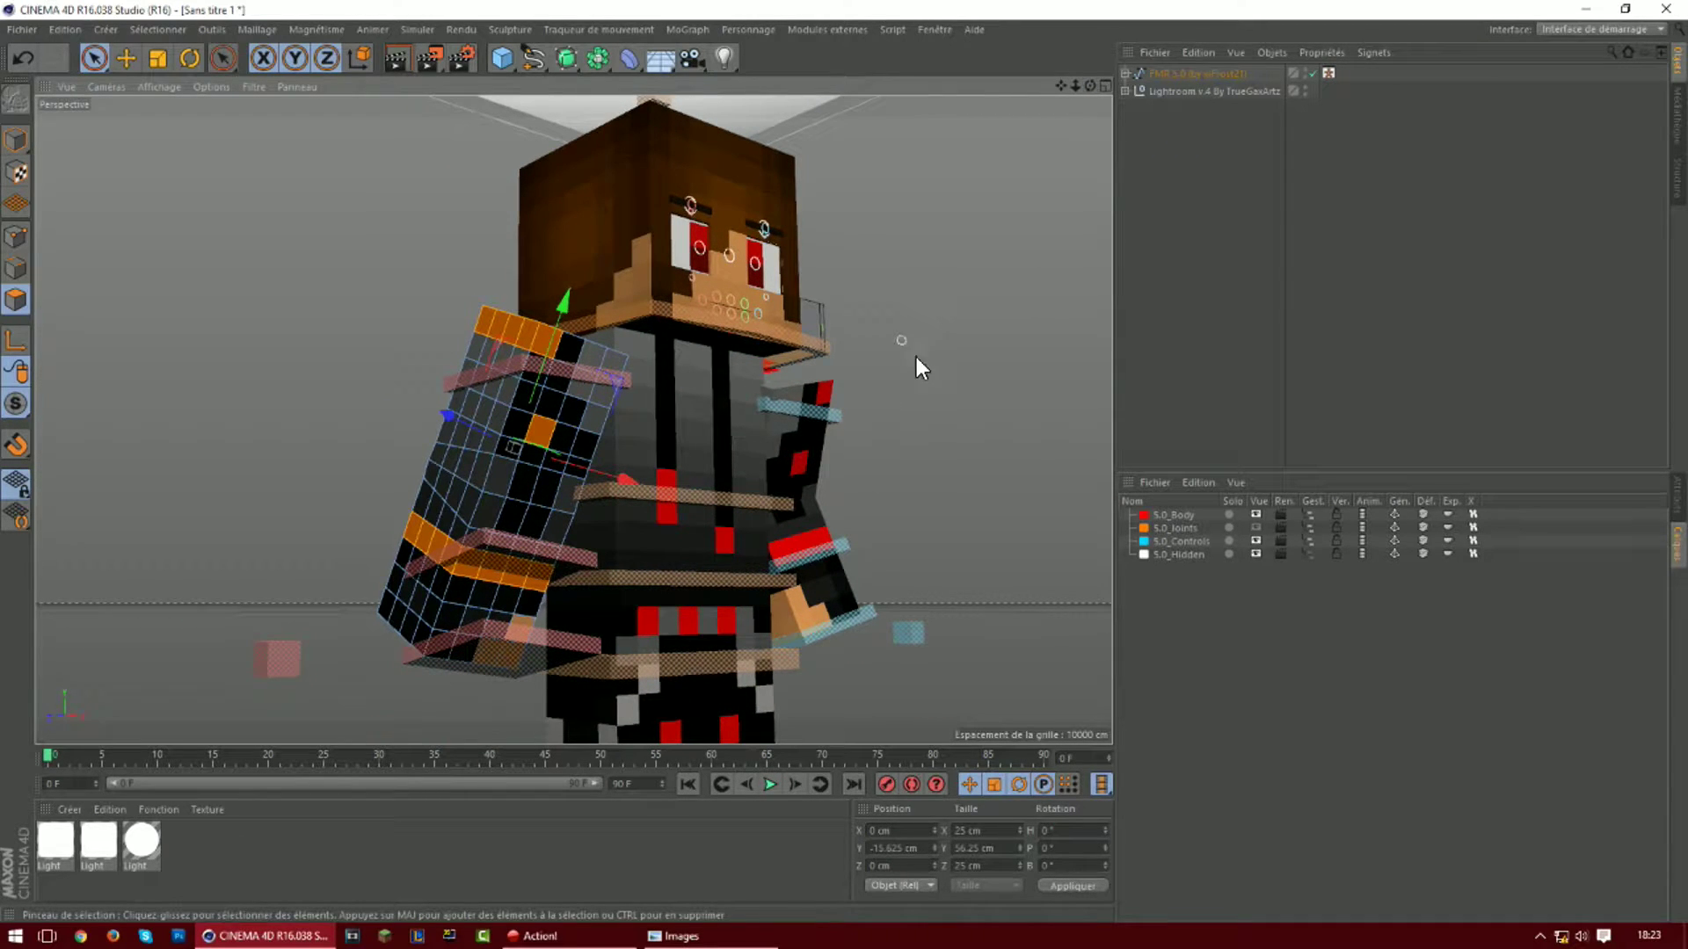
Extrude the selected red arm polygons with an offset of 2.6 cm
click(1678, 492)
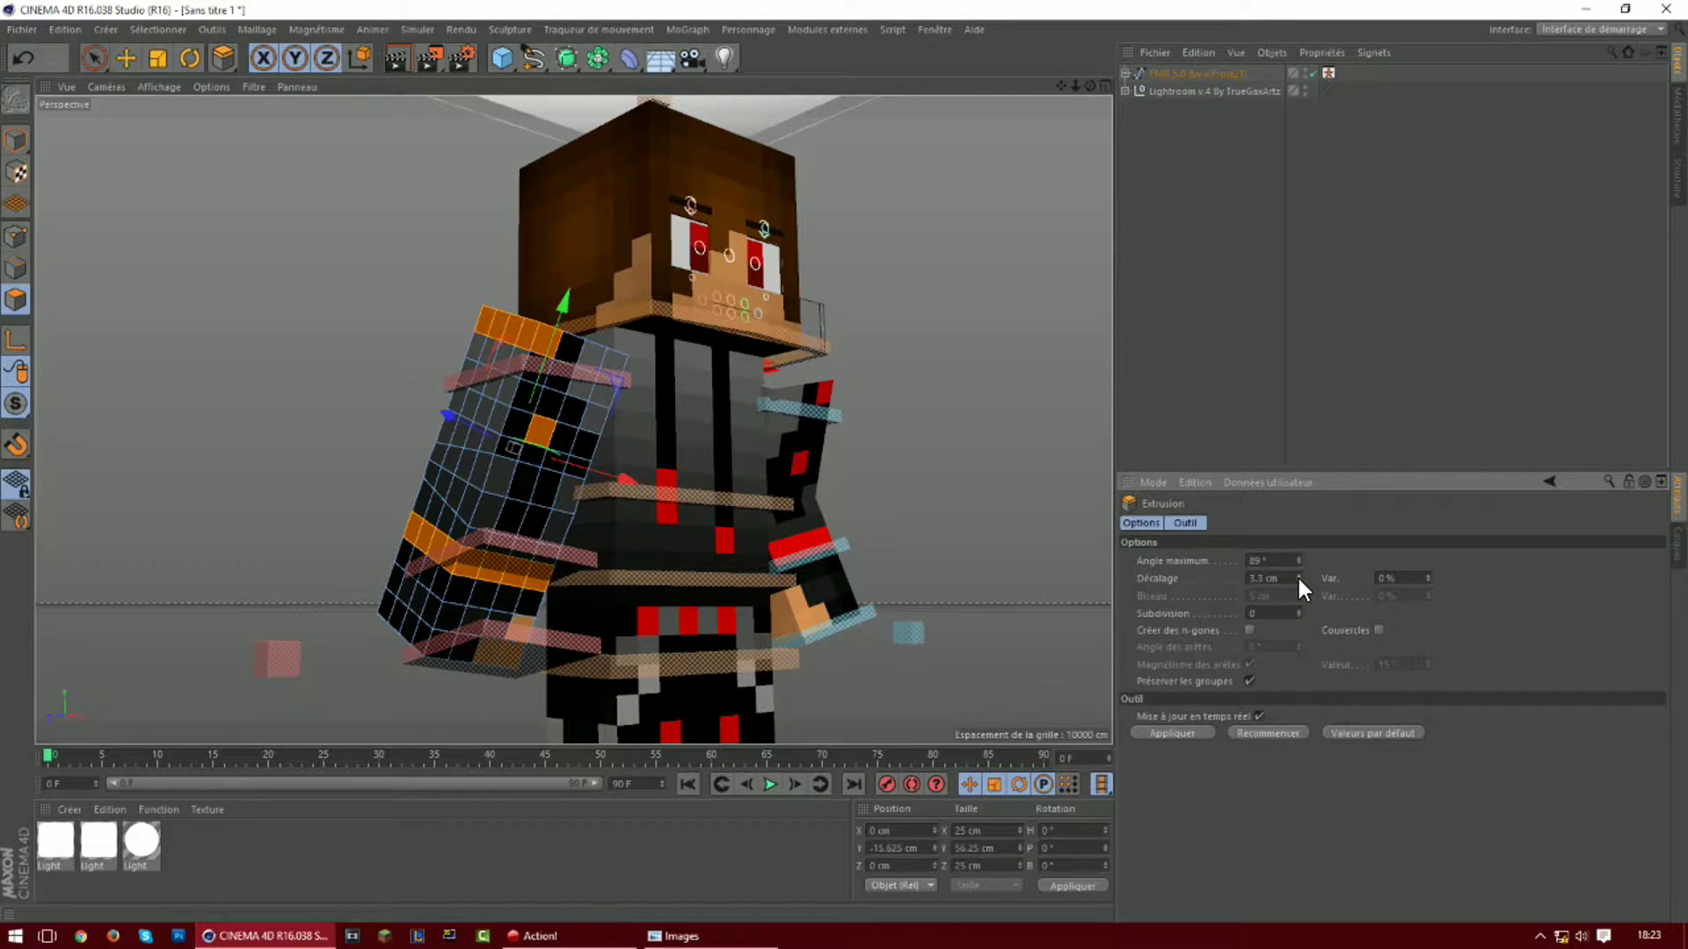
click(1173, 734)
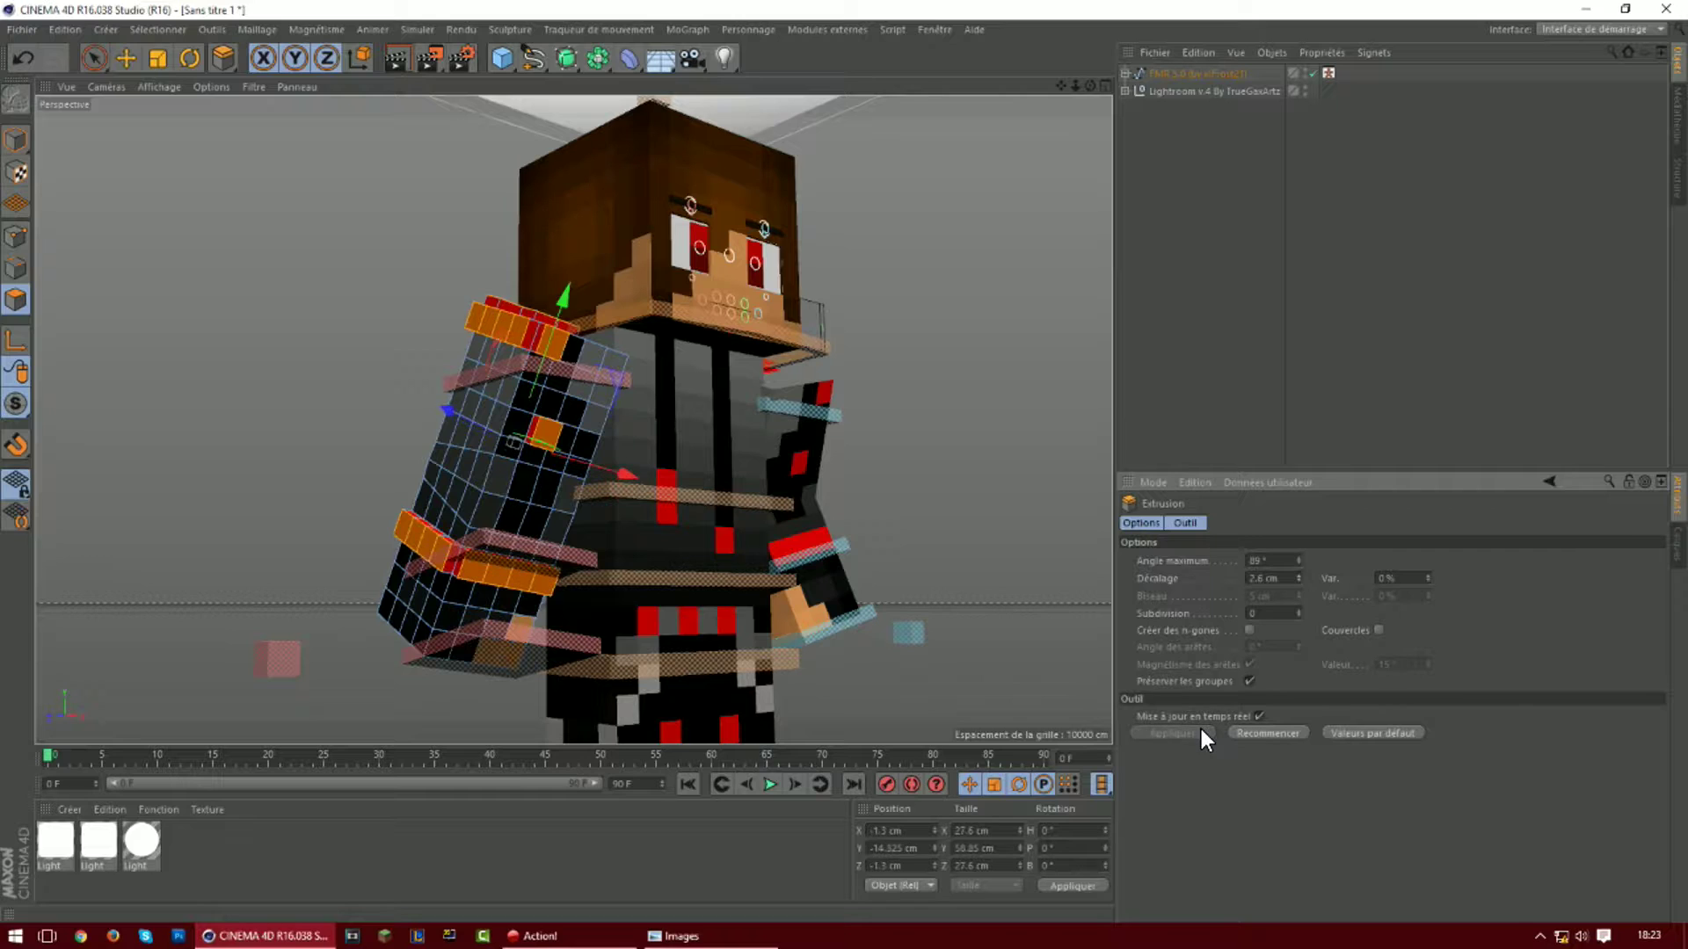
Select the black polygons on the right arm's front, around the red square and below the forearm band
drag(1090, 86, 949, 88)
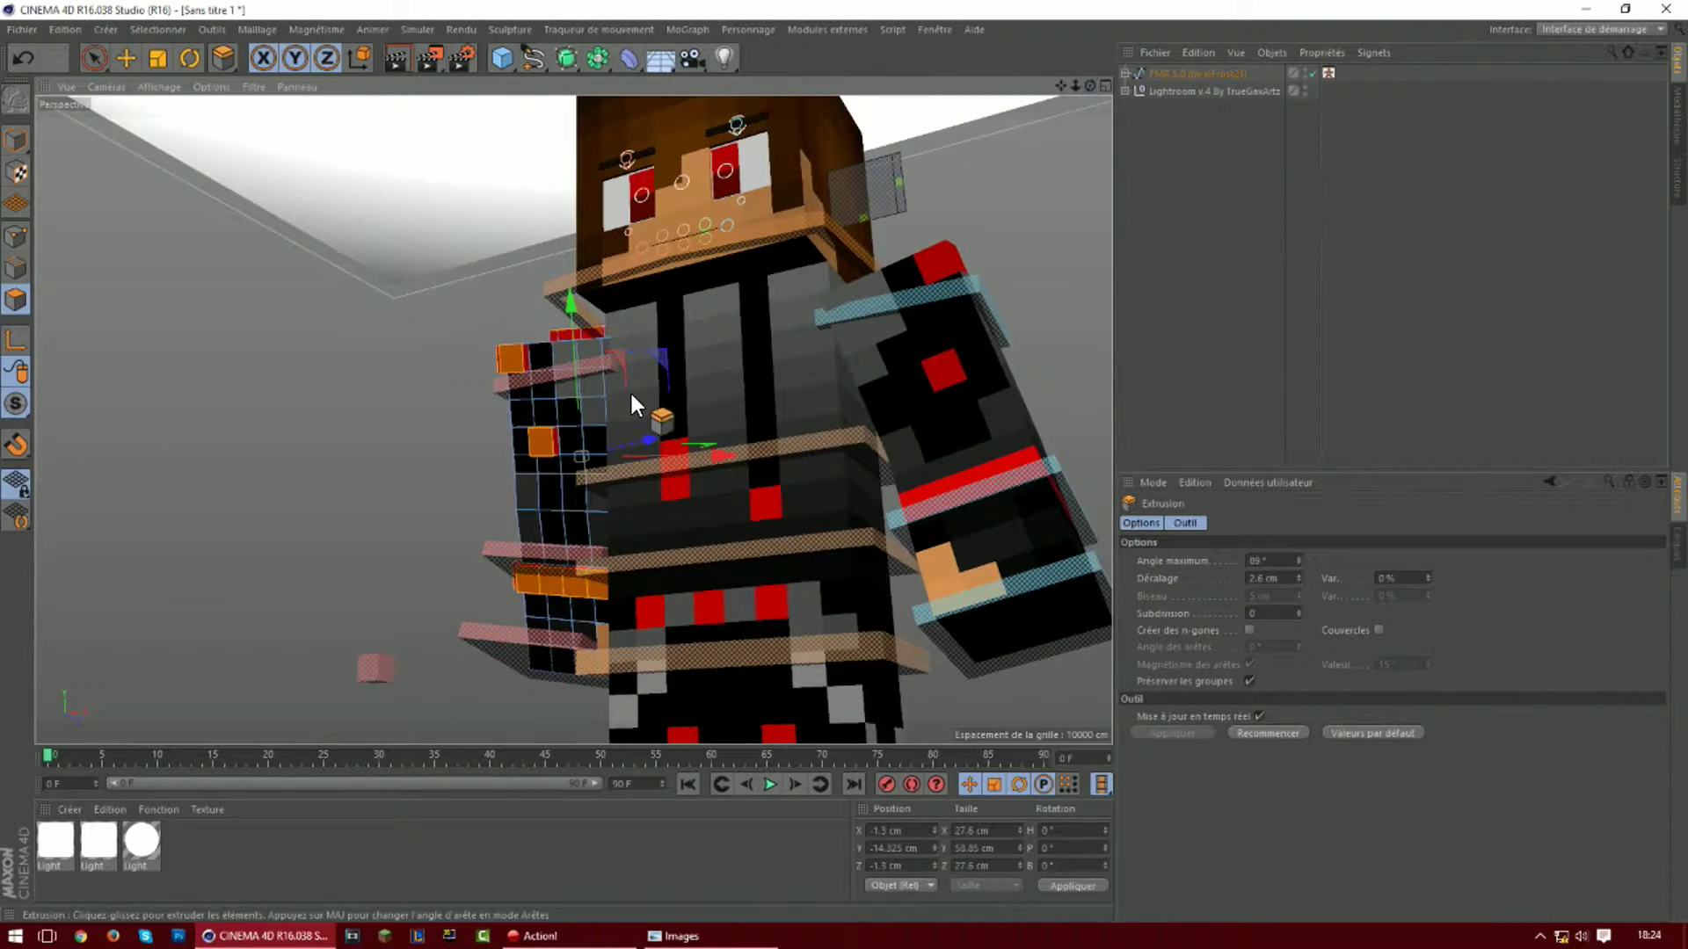
click(547, 347)
scroll(475, 476, up, 5)
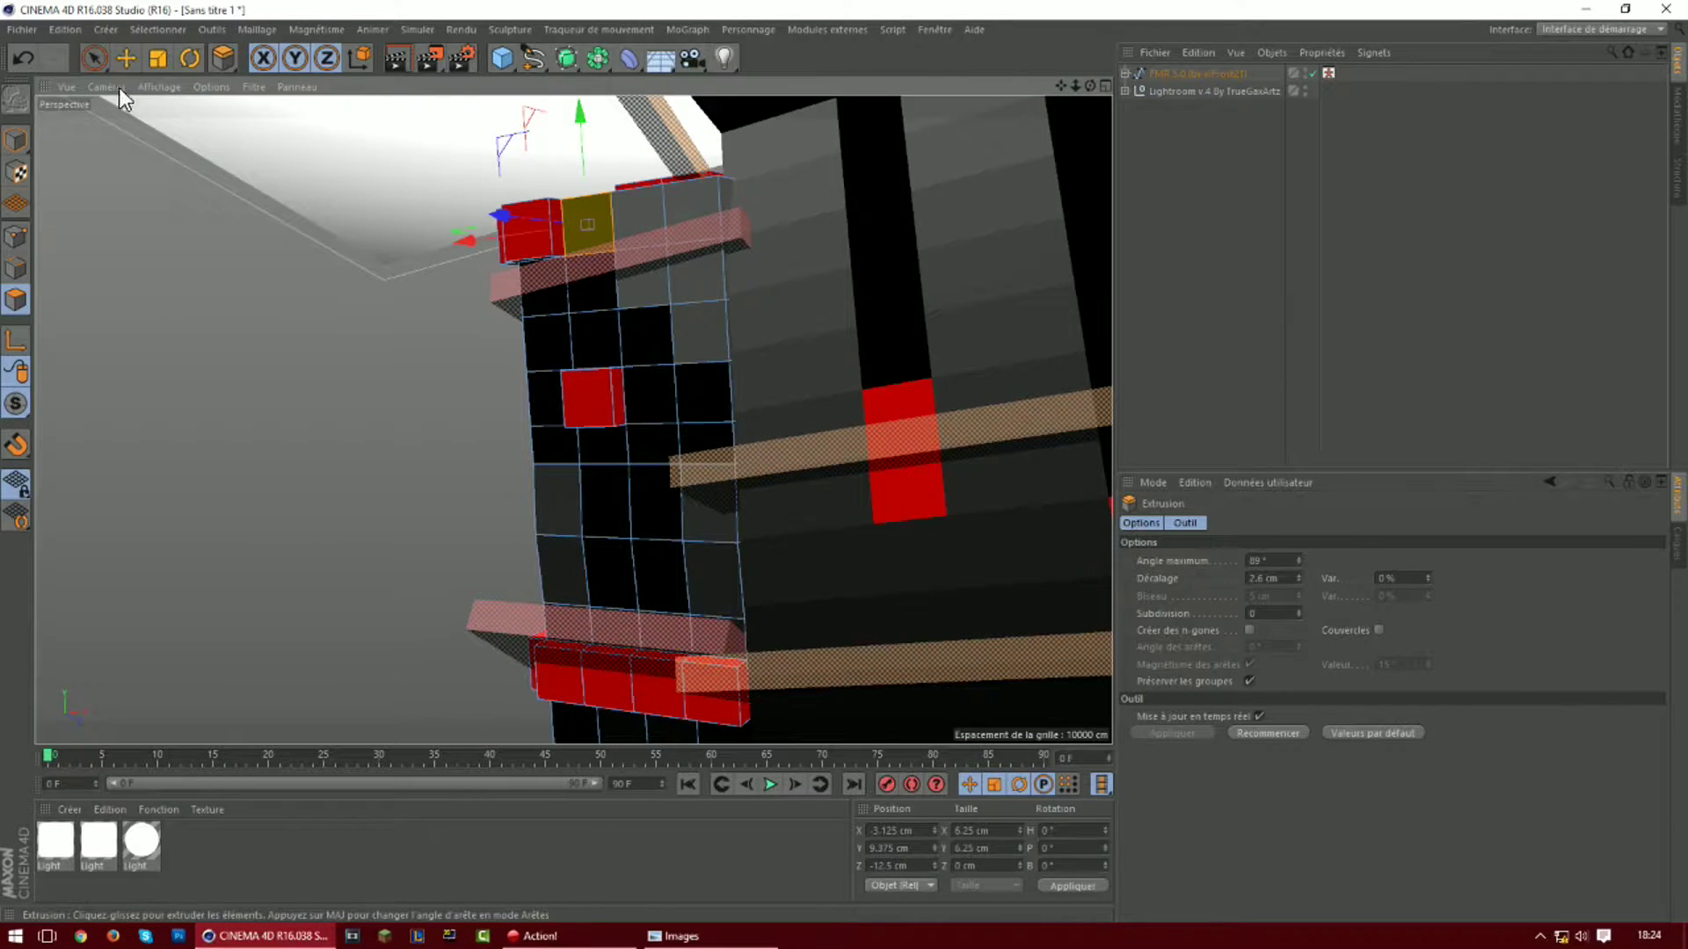
click(87, 55)
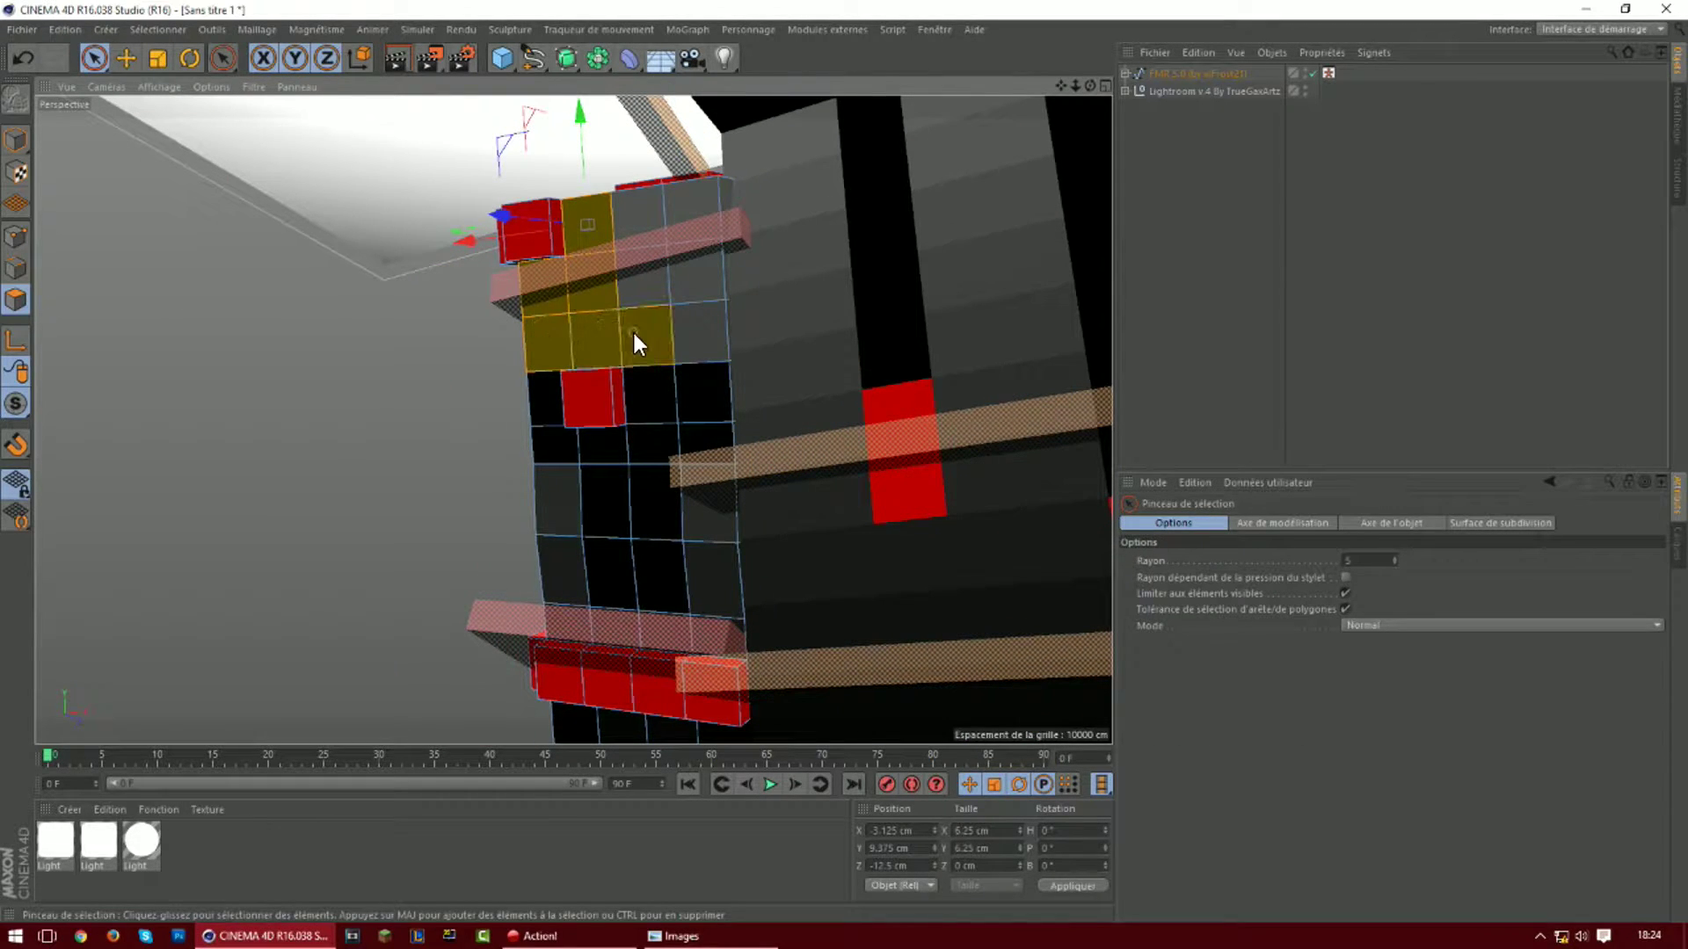
drag(631, 332, 684, 393)
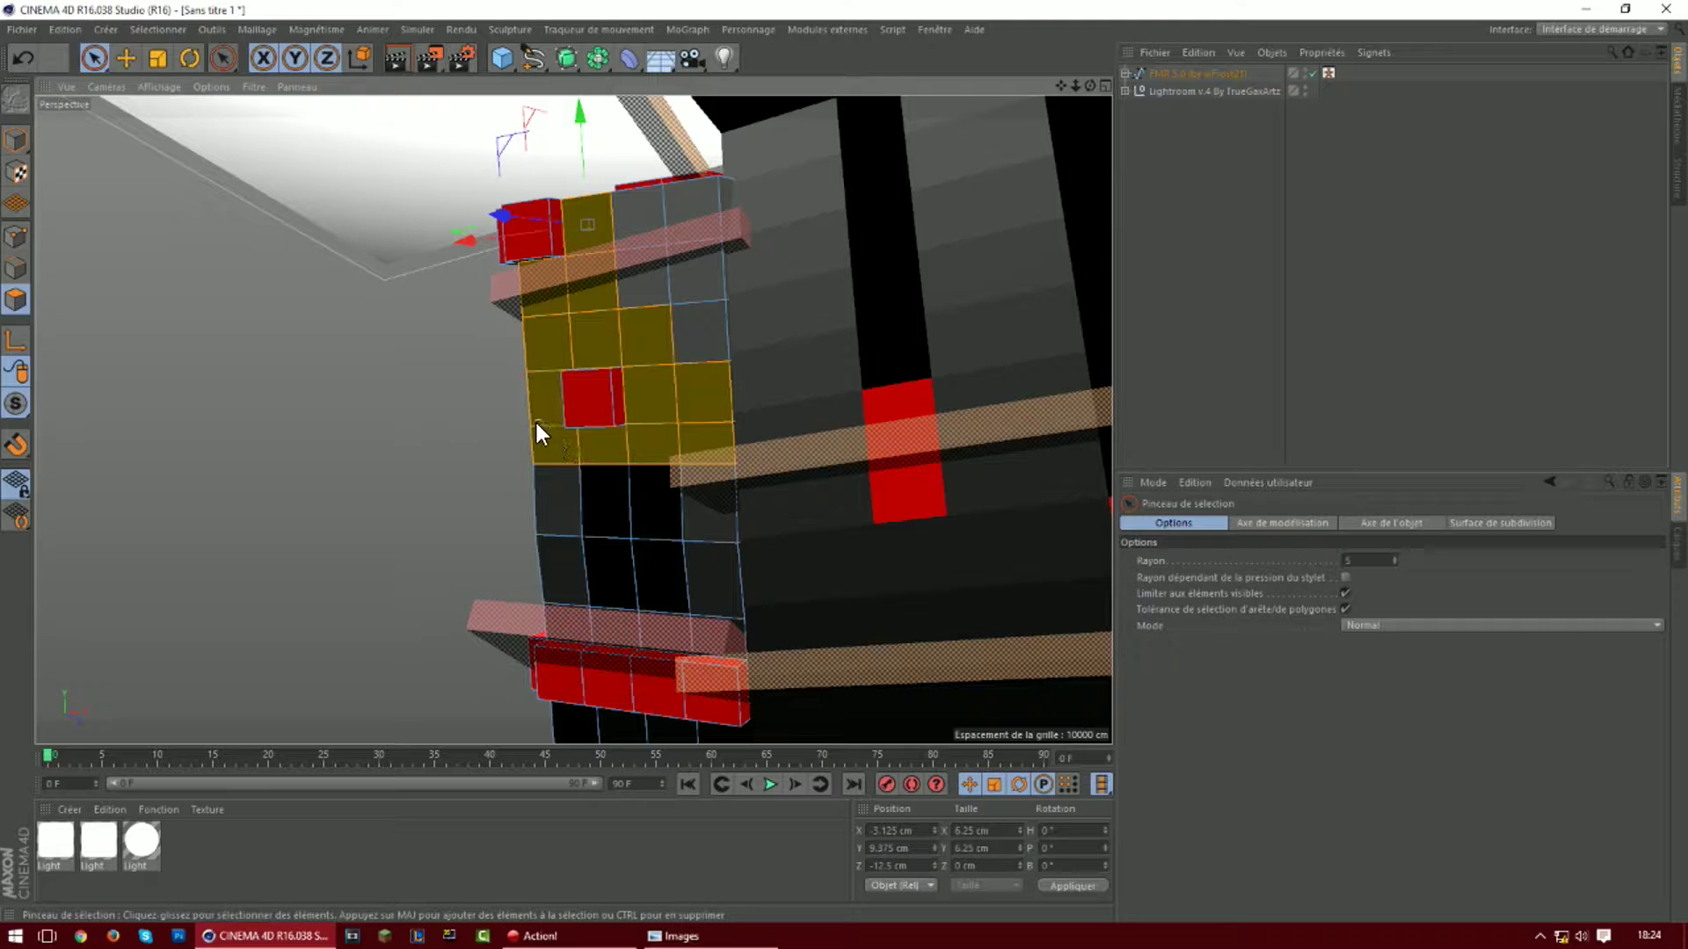
mouse_move(573, 446)
mouse_down()
mouse_move(620, 563)
mouse_move(639, 490)
mouse_move(592, 563)
mouse_move(601, 678)
mouse_up()
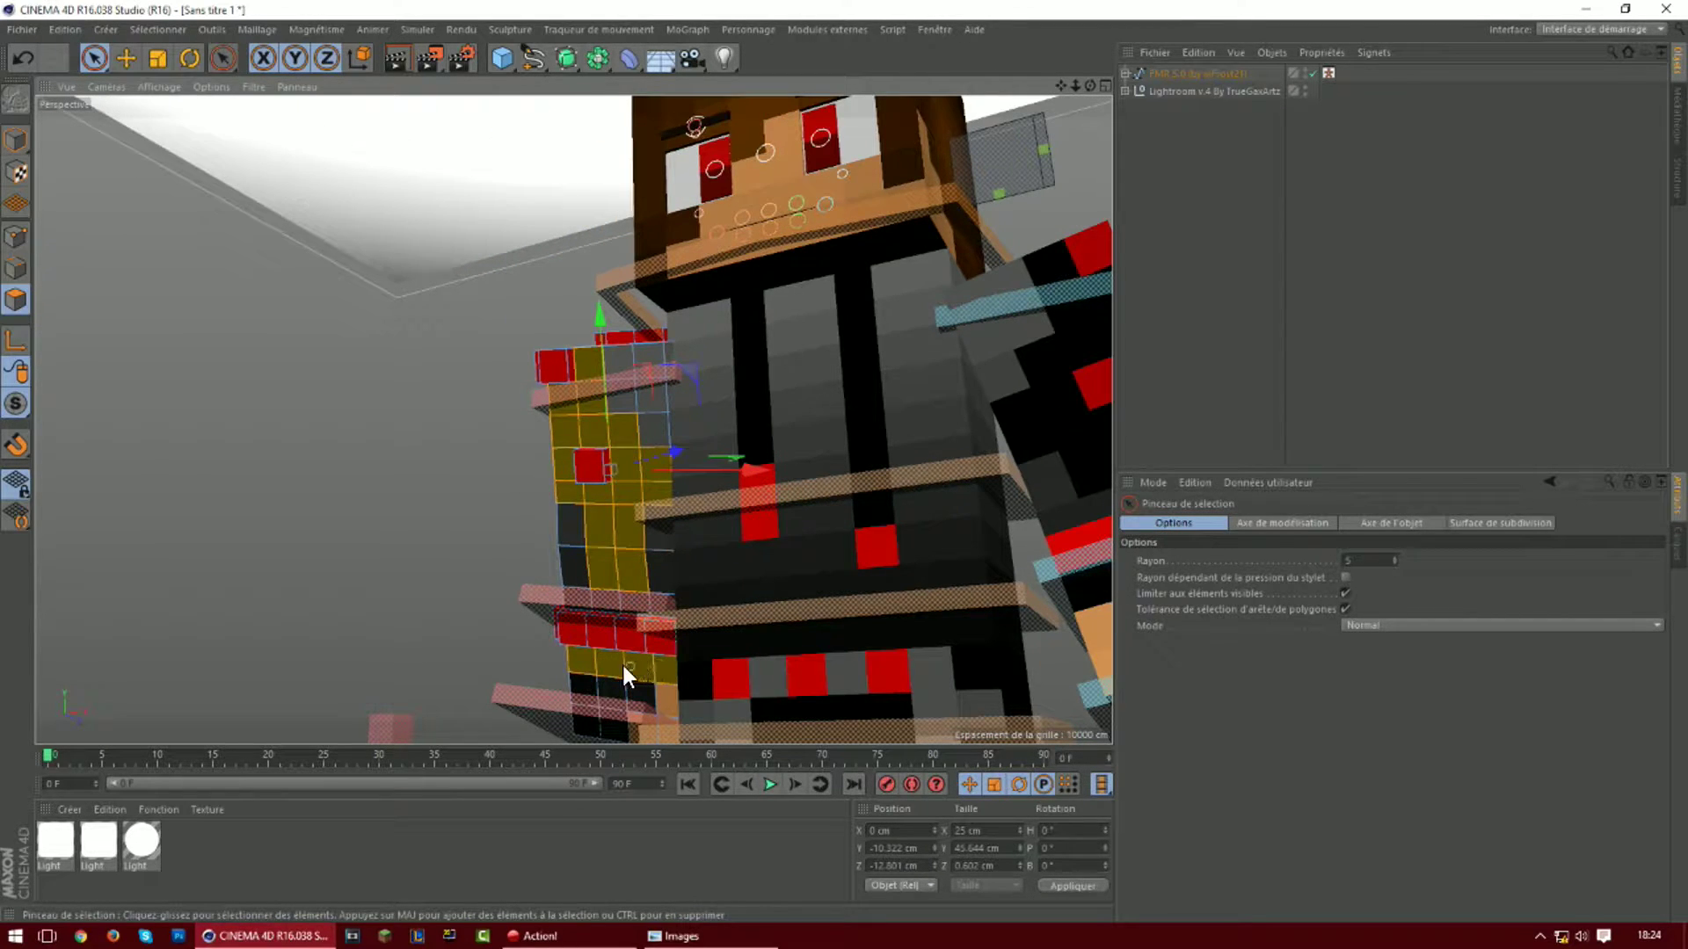
drag(594, 725, 605, 720)
Add the dark polygons below the band on the right arm's outer side and the black pattern on its back to the selection
drag(1090, 86, 1354, 123)
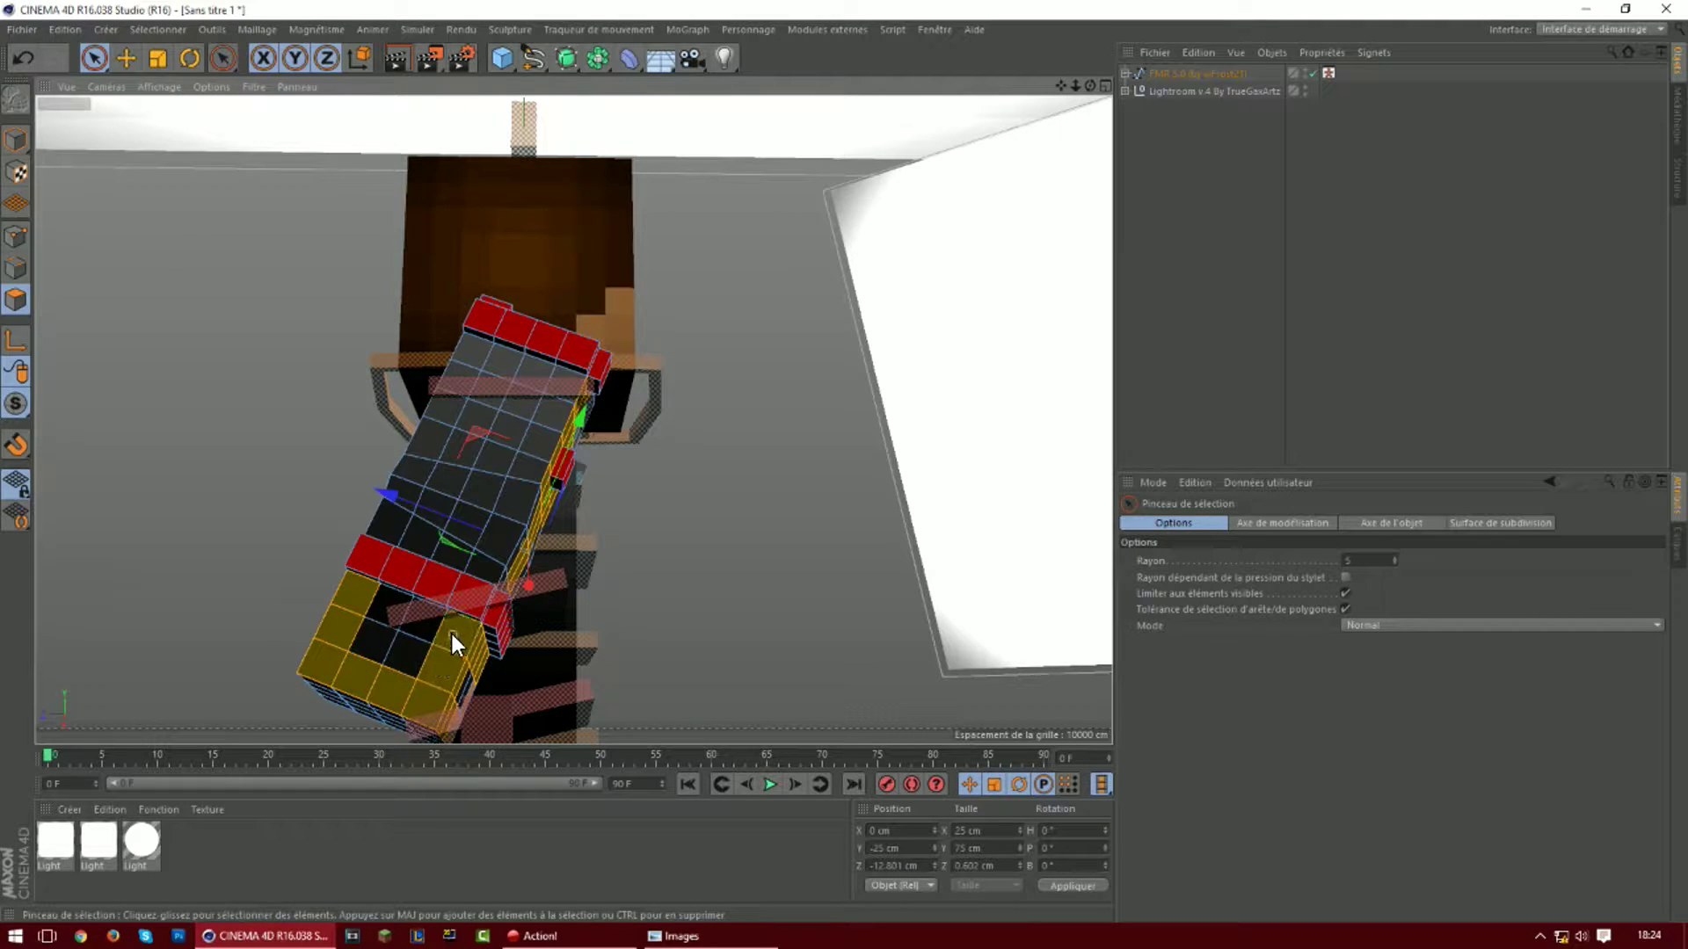
drag(1090, 86, 1184, 51)
drag(1090, 86, 843, 303)
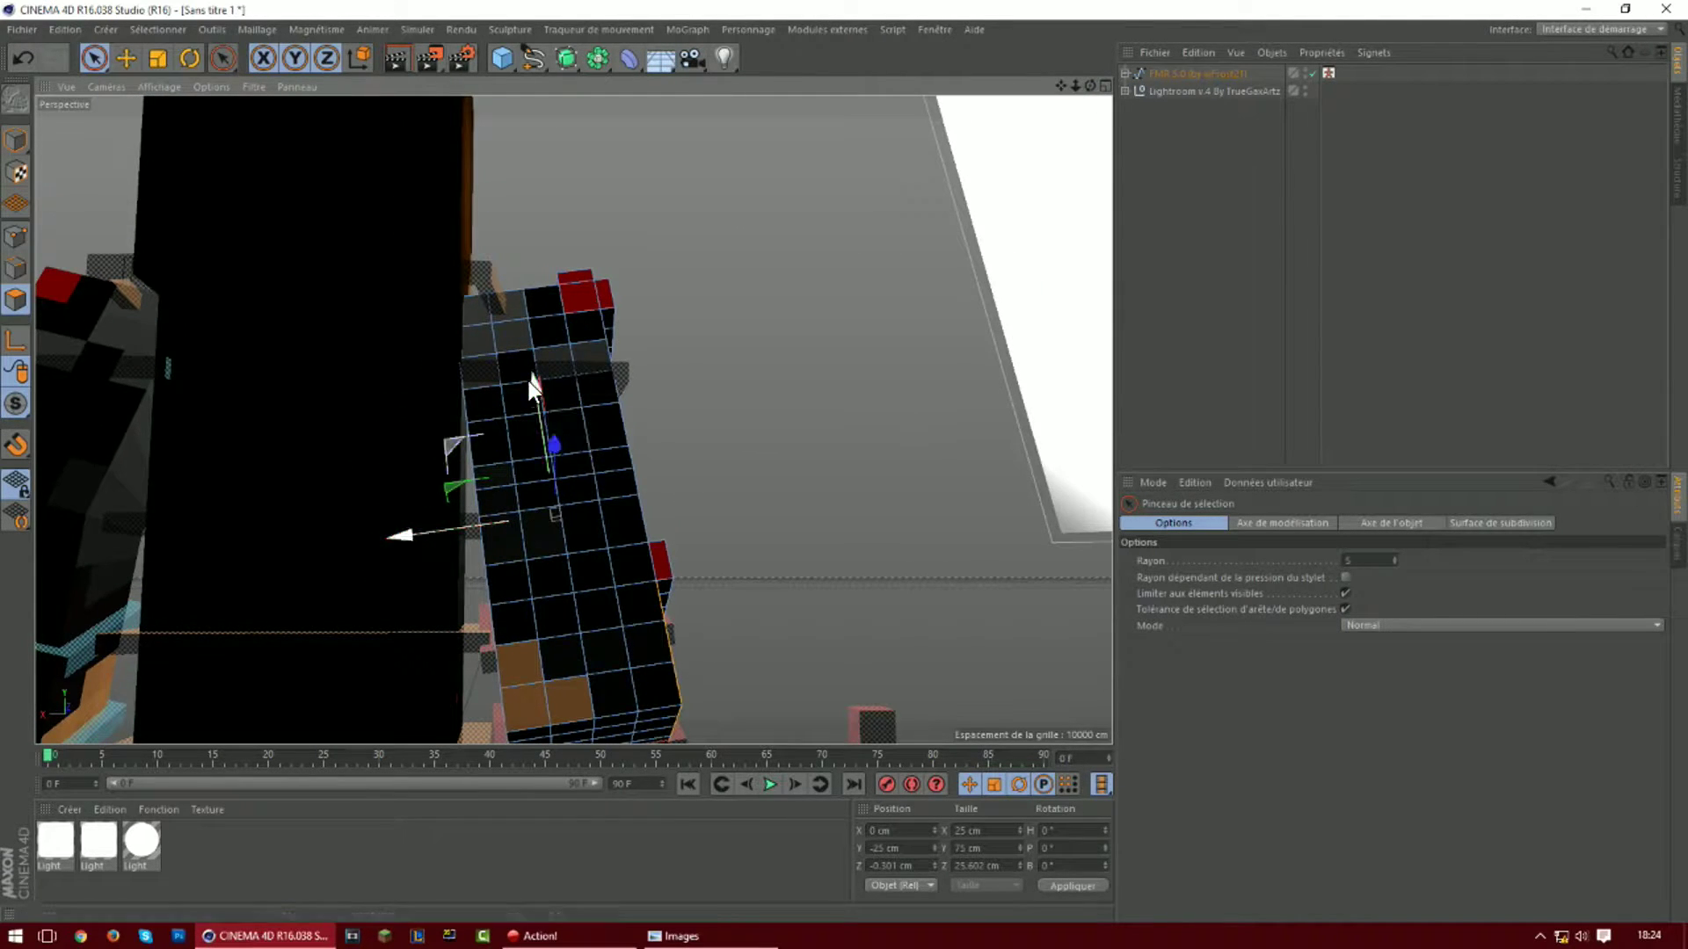
click(573, 394)
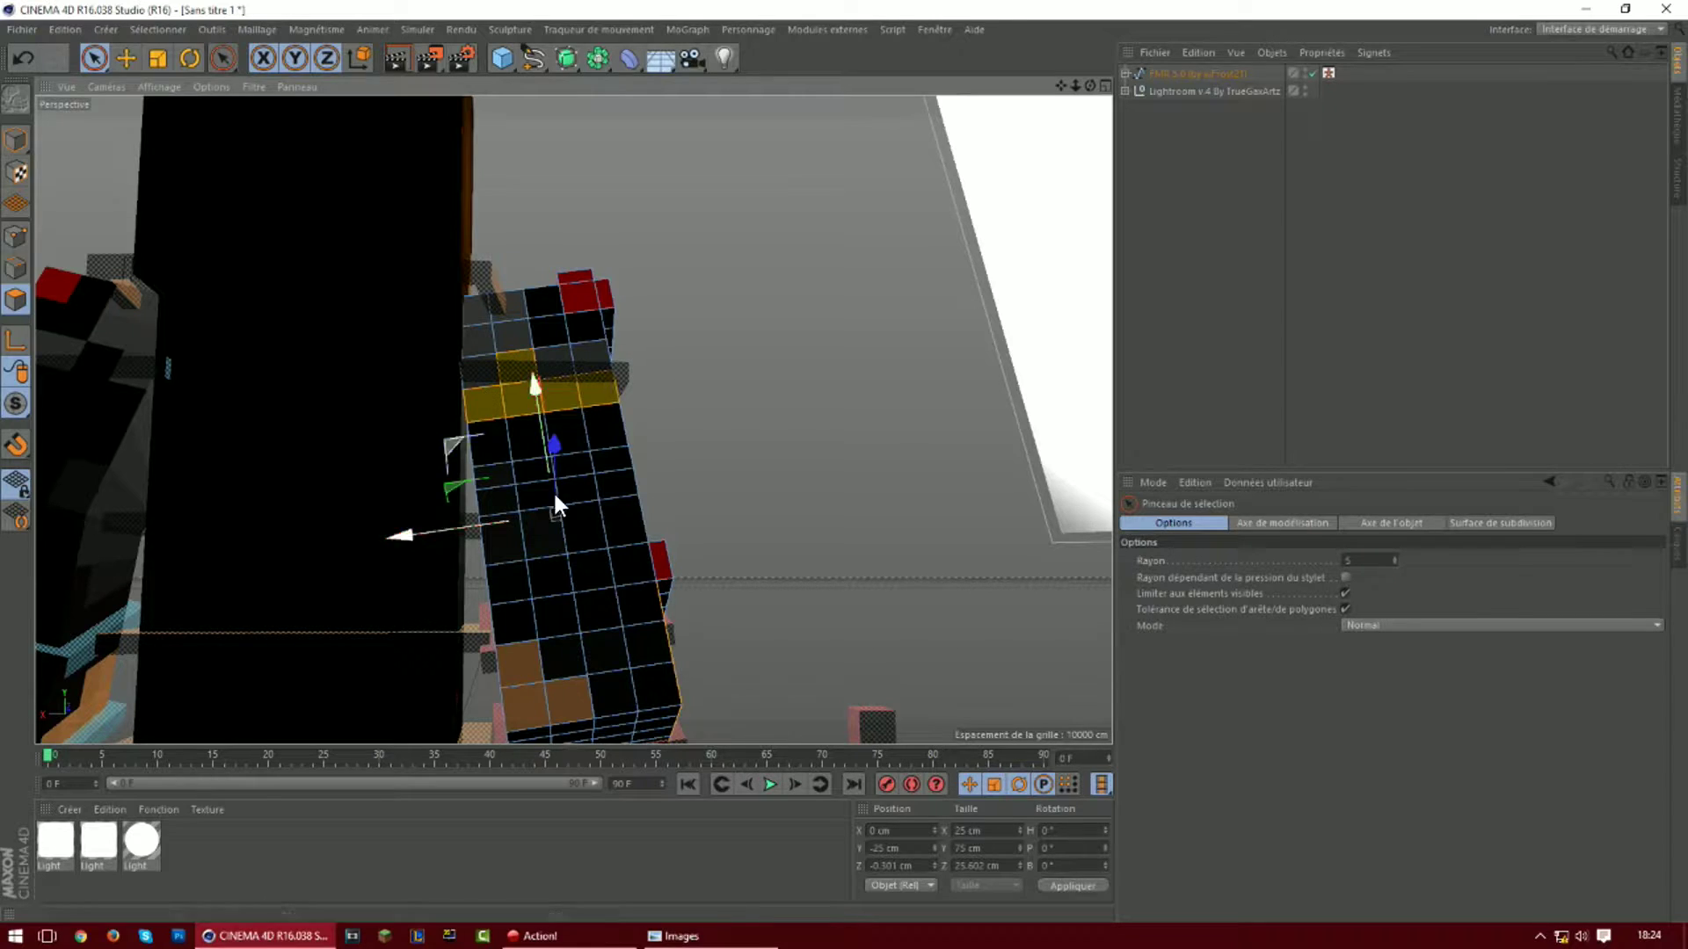
click(587, 431)
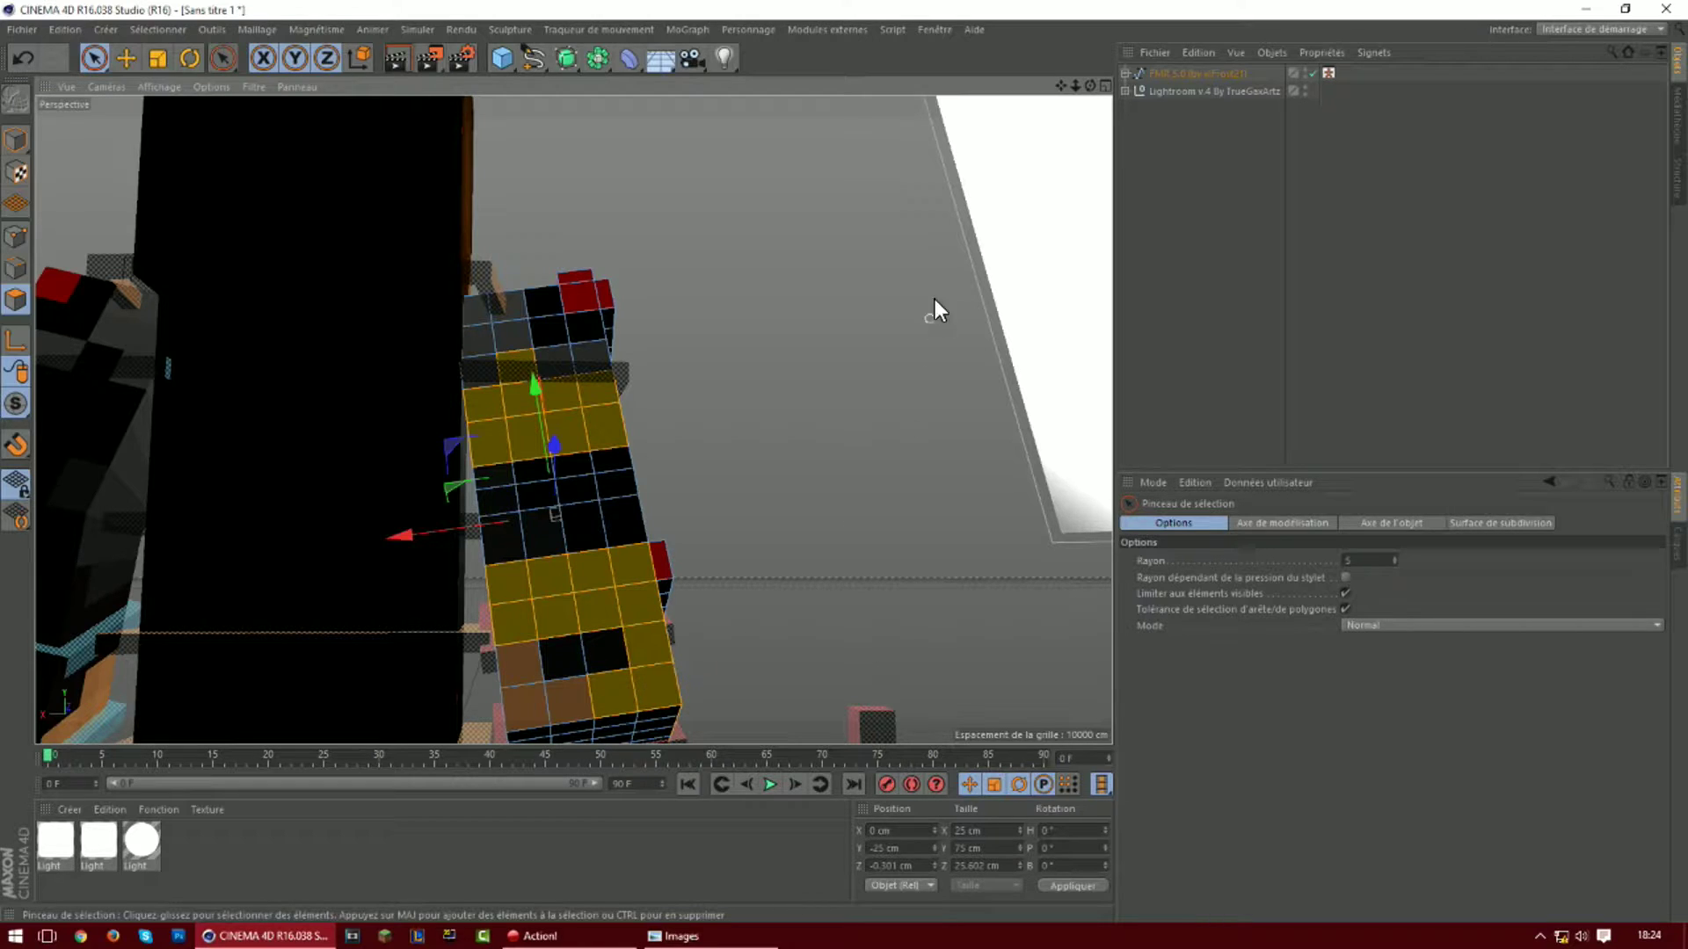
scroll(499, 503, up, 5)
scroll(528, 703, down, 3)
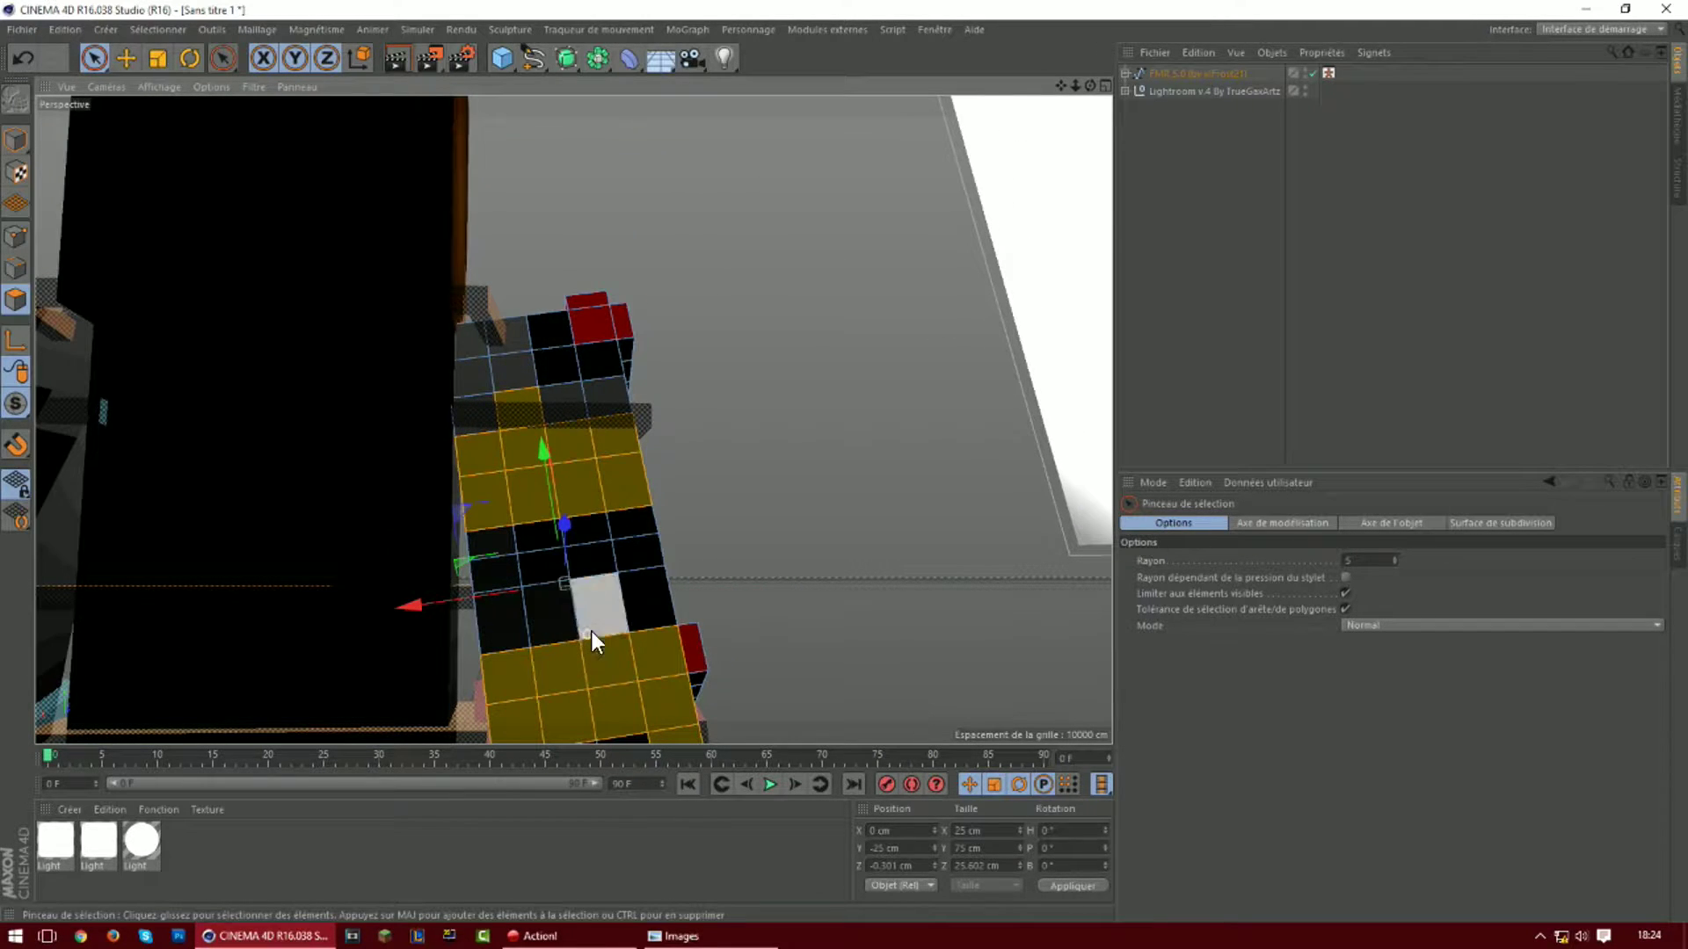
drag(589, 531, 552, 528)
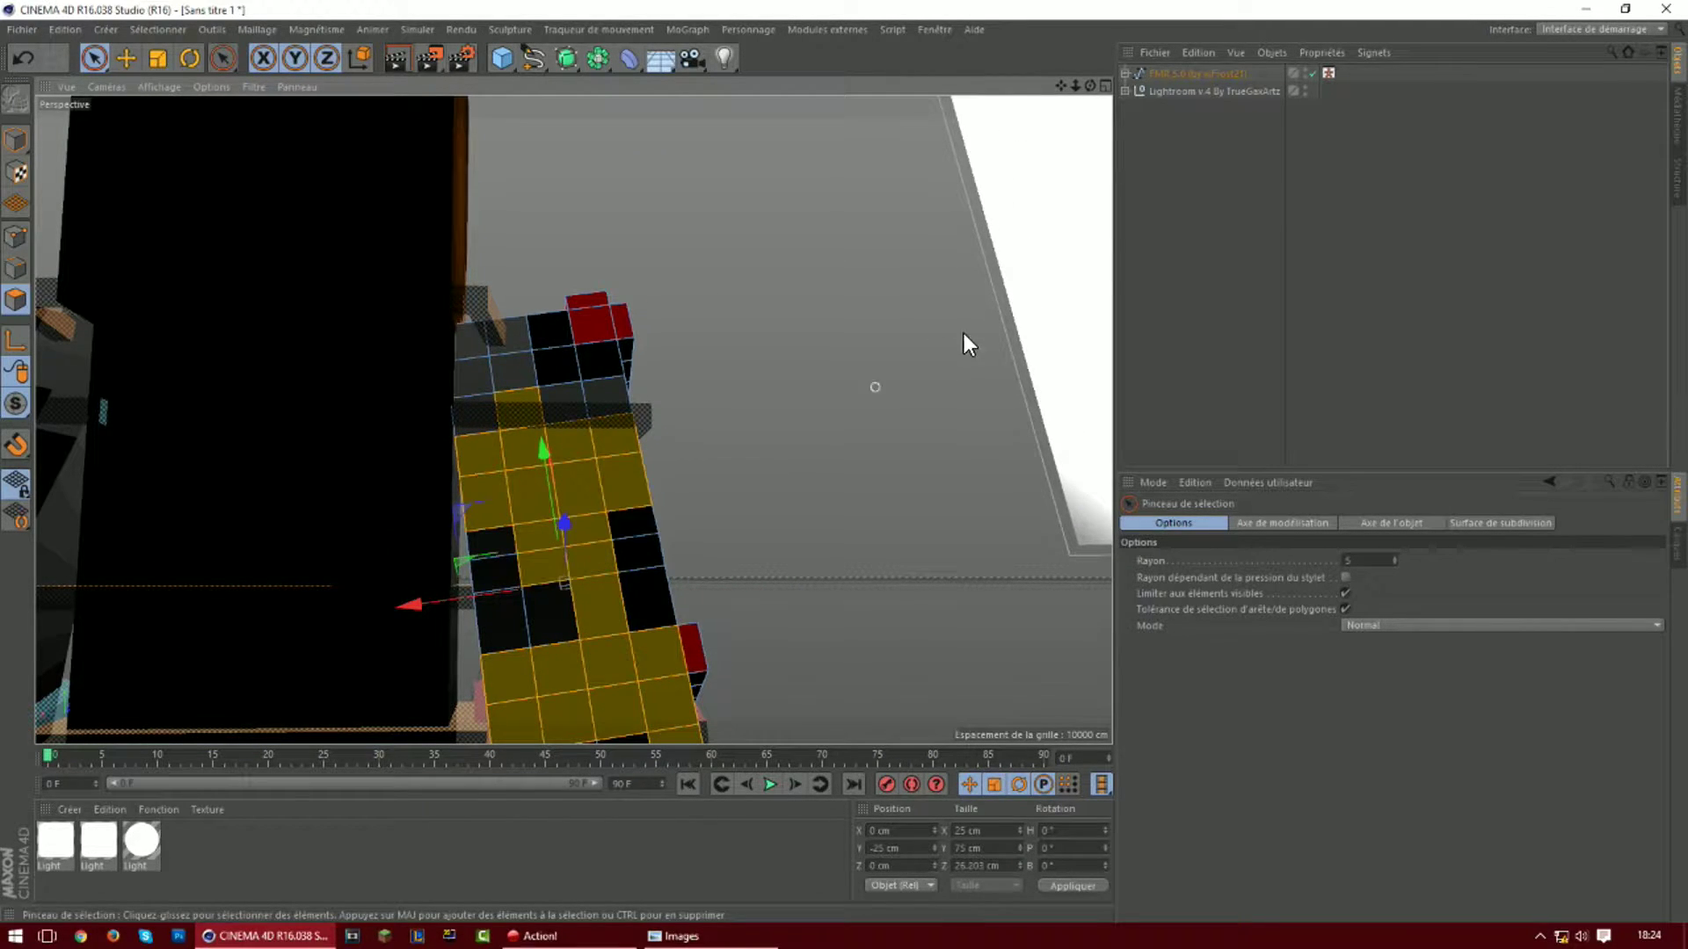
Extrude the selected black right arm polygons with an offset of 1.19 cm
drag(1090, 85, 1046, 106)
scroll(806, 389, down, 4)
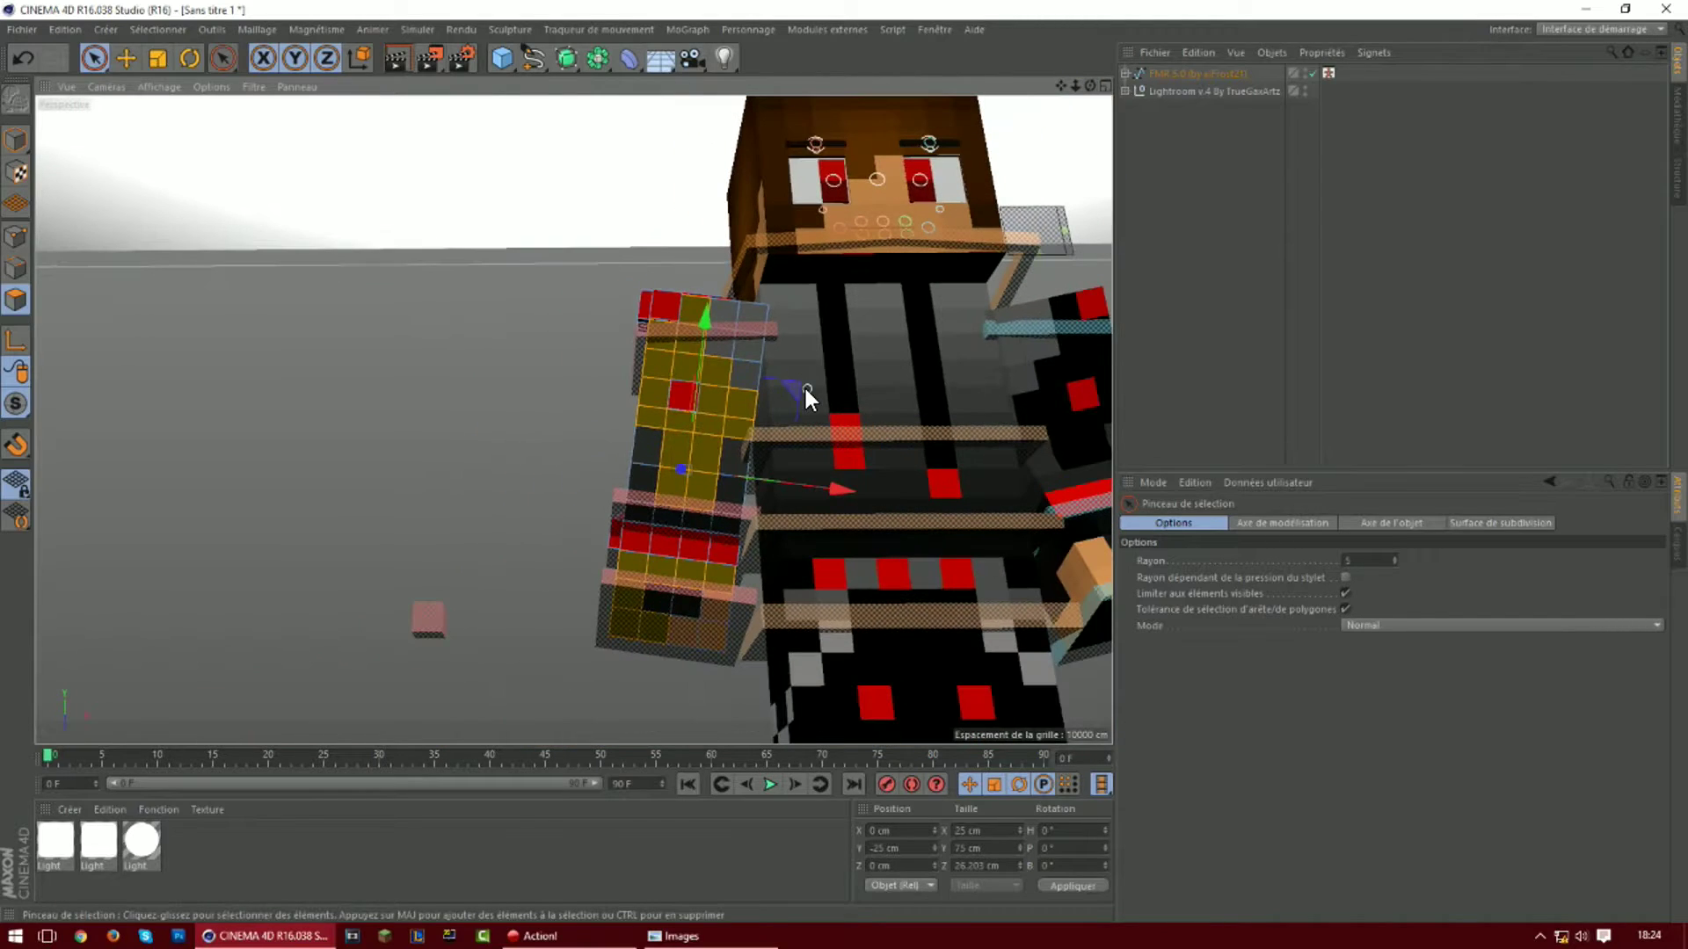
key(d)
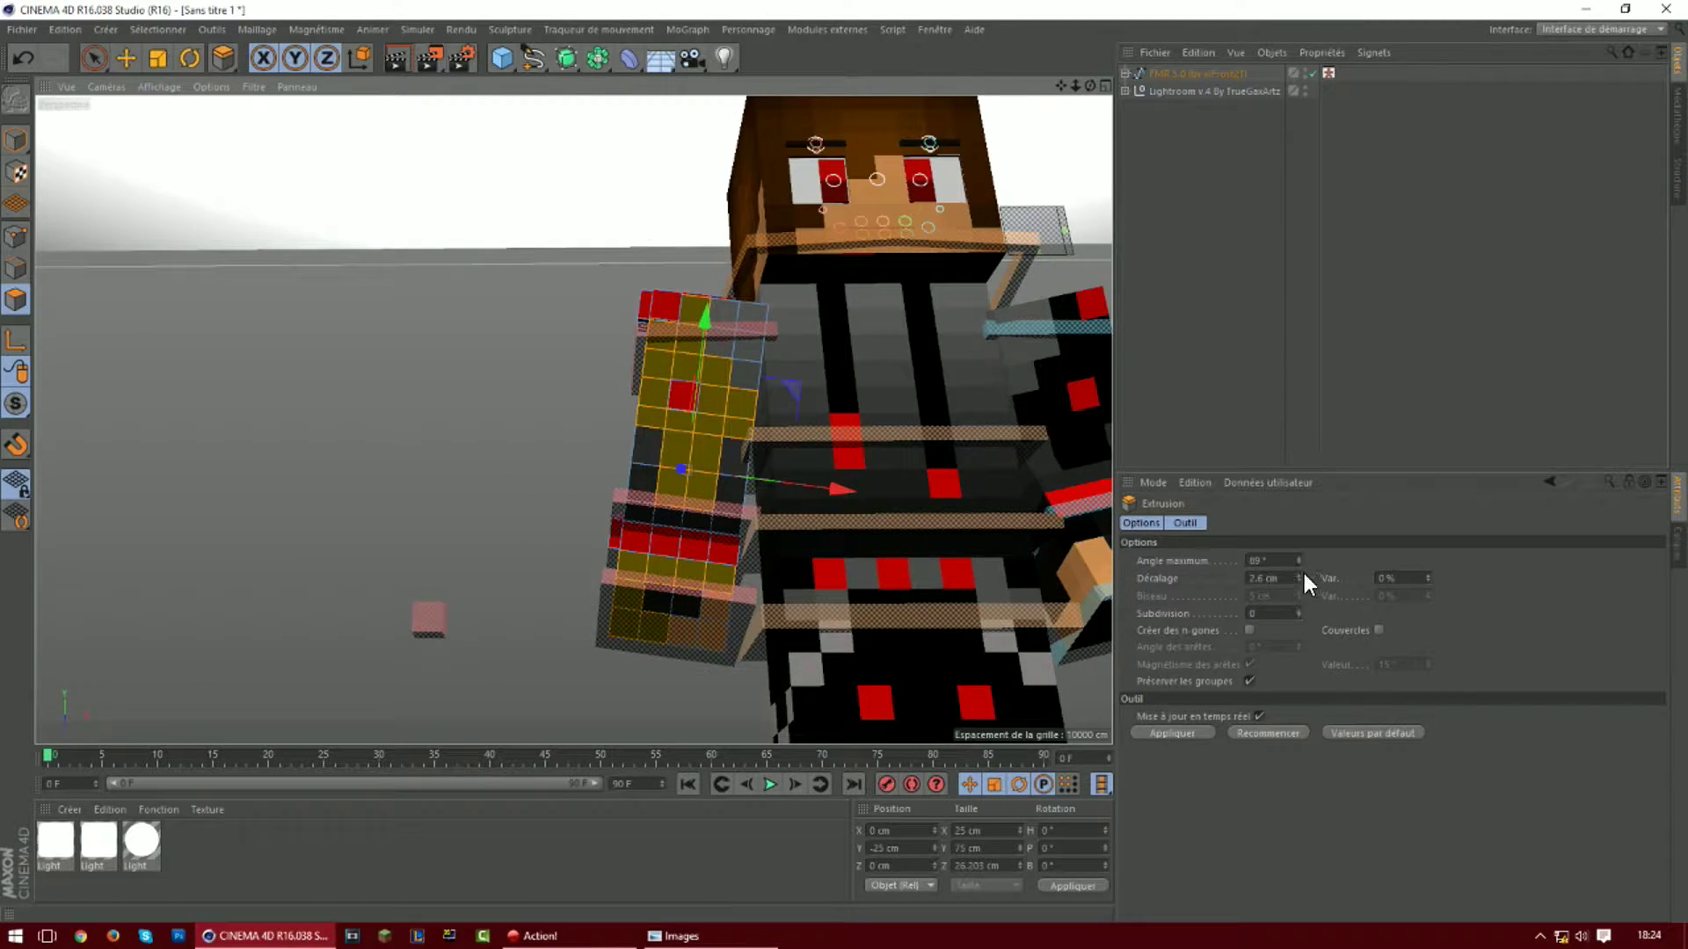
drag(1299, 579, 1299, 581)
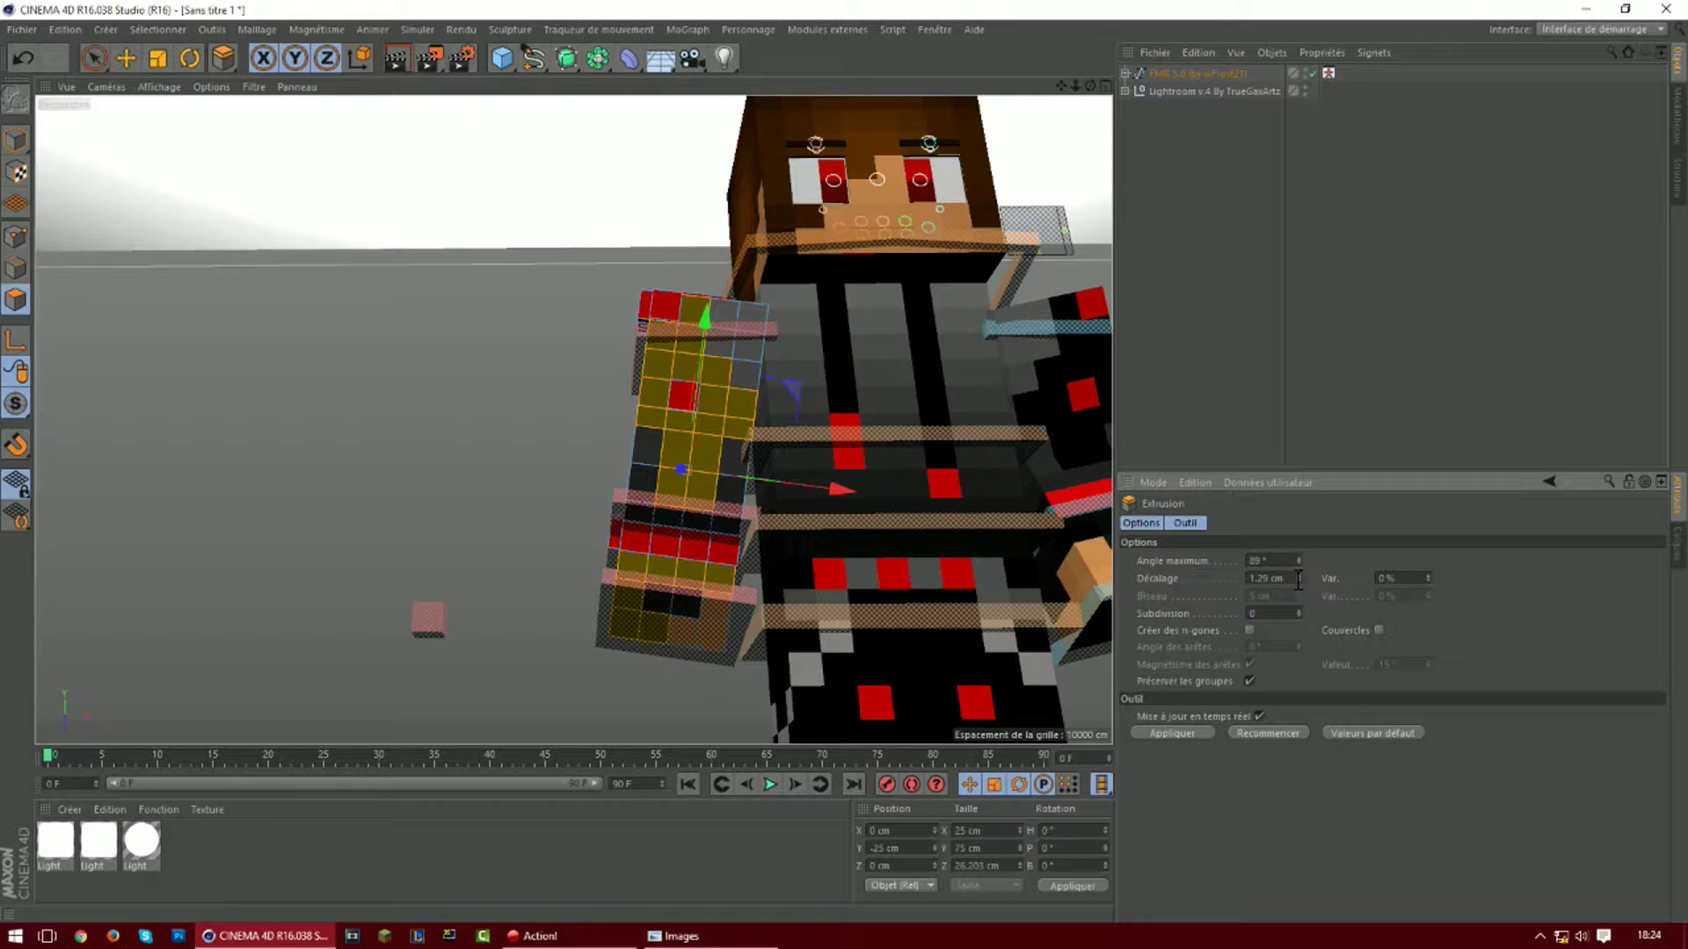
click(1189, 732)
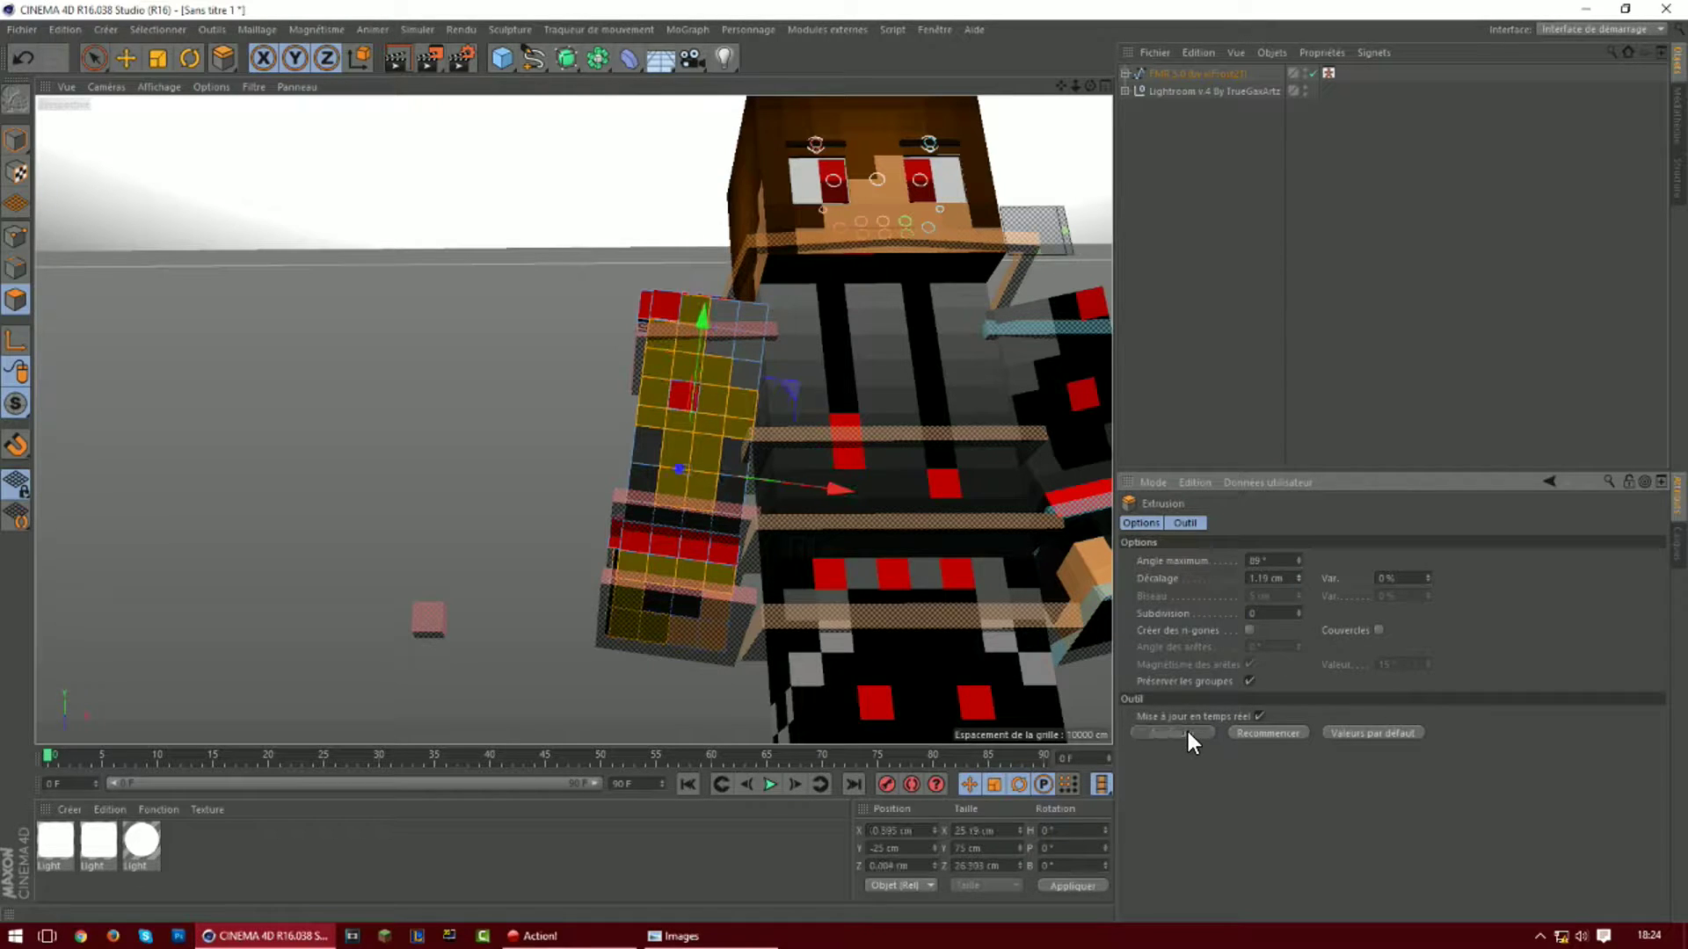
Switch back to model mode, and select the character's left arm mesh for polygon editing
drag(1090, 85, 998, 86)
click(10, 141)
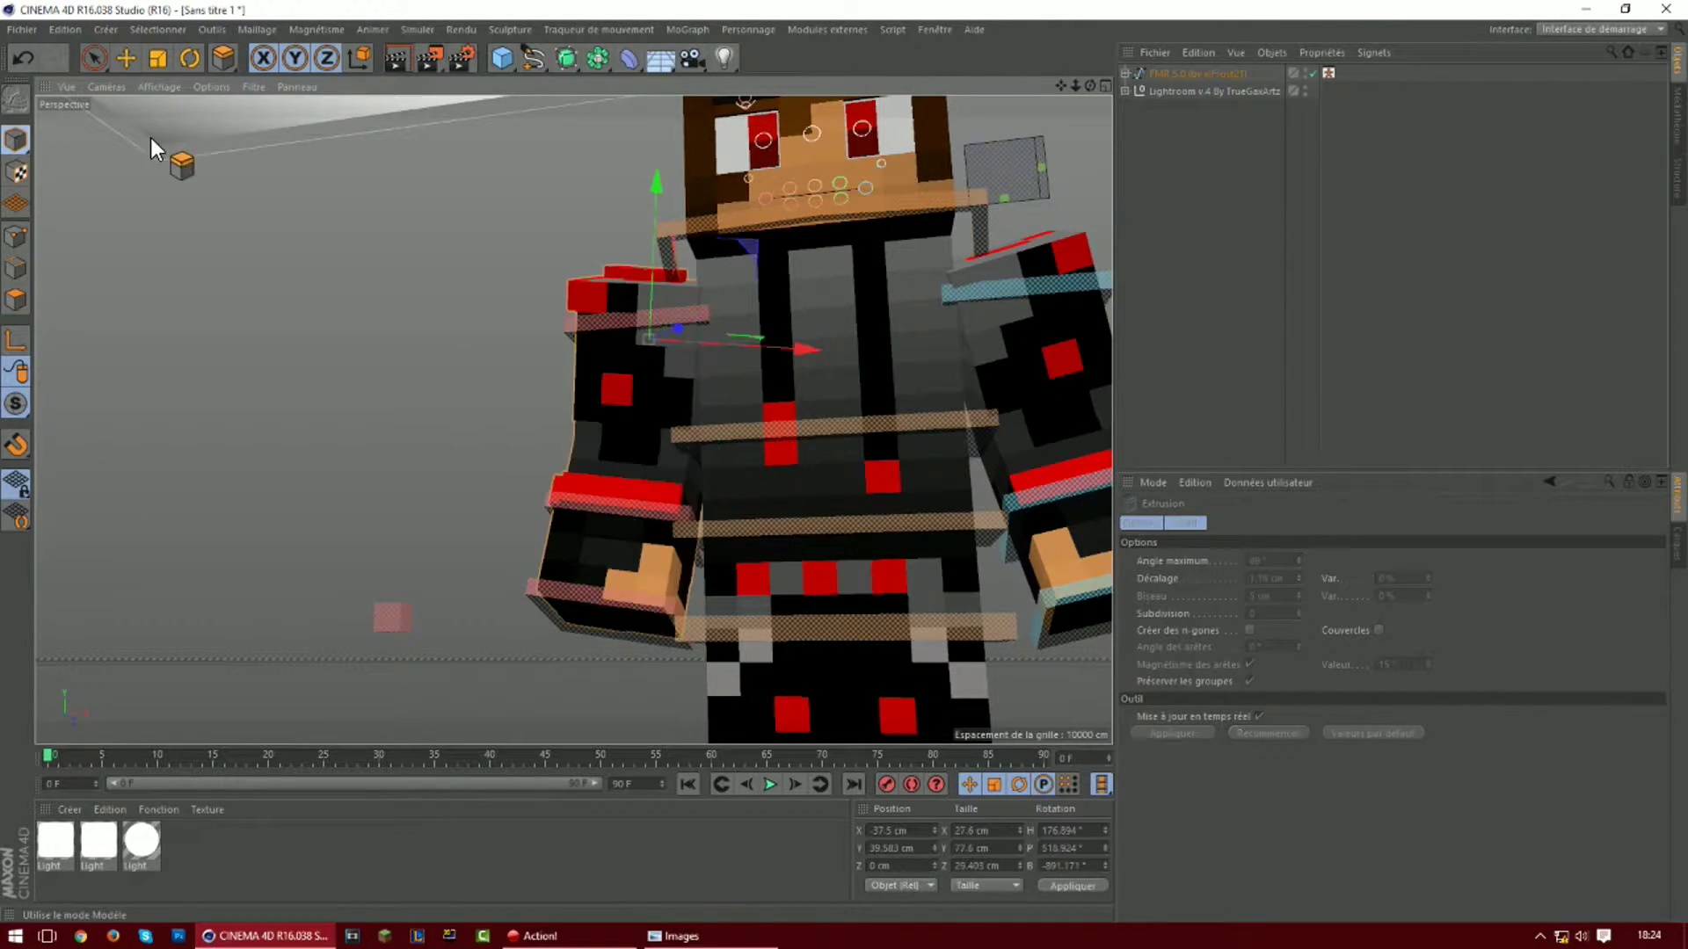
drag(1057, 86, 562, 88)
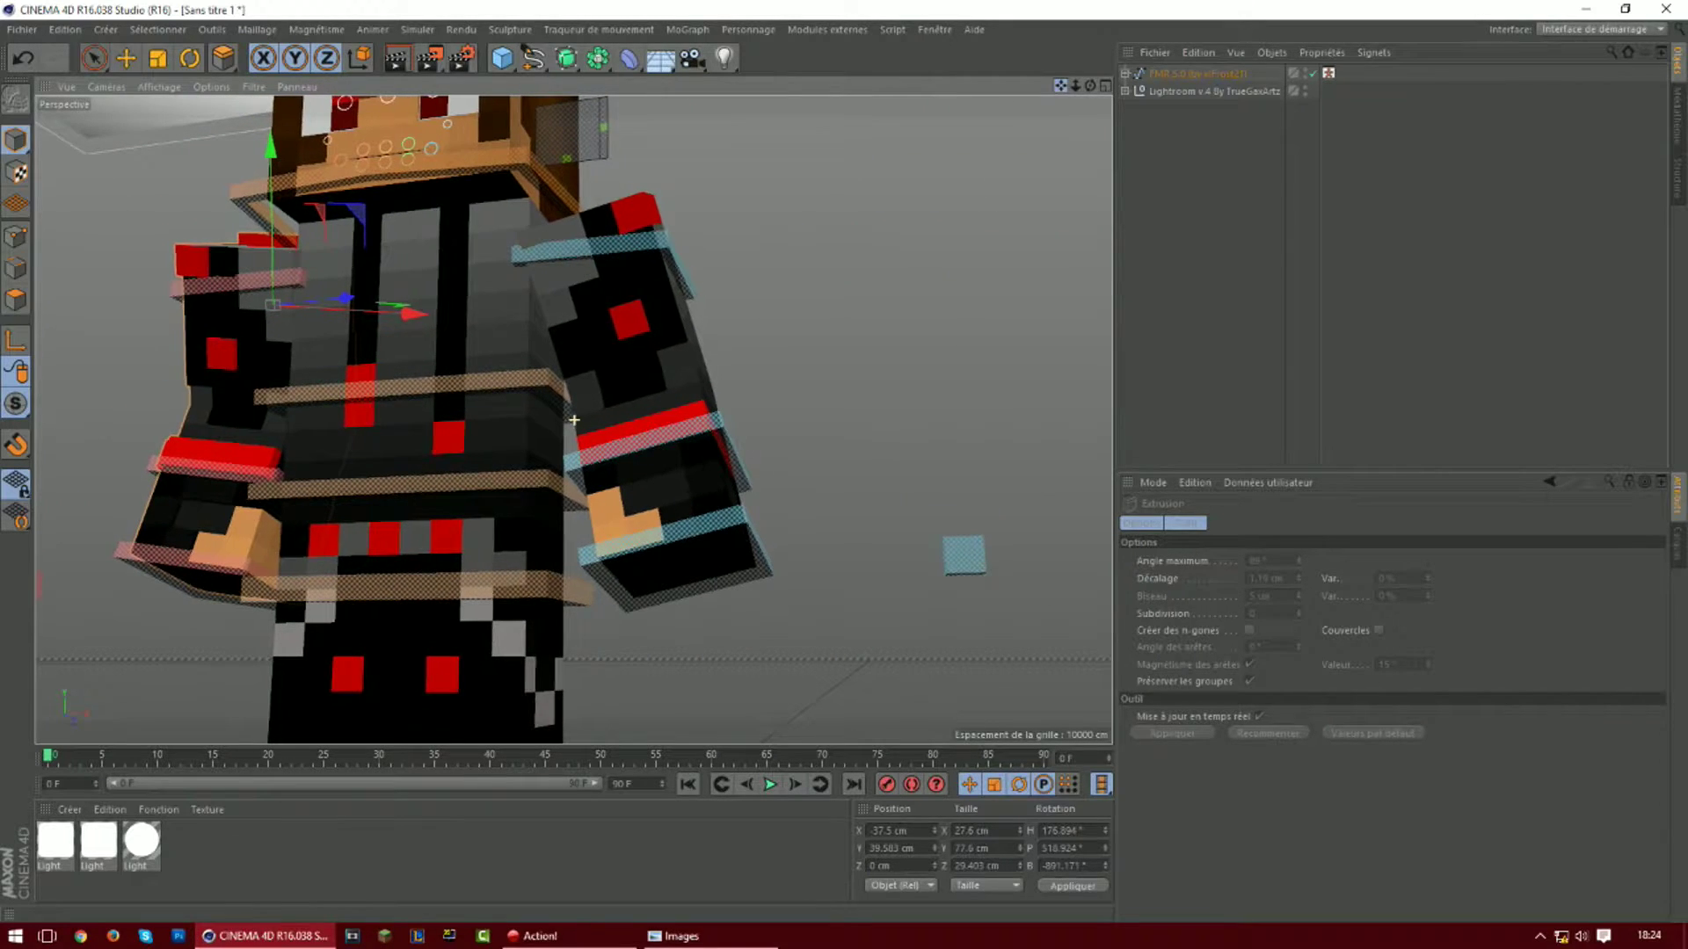
click(126, 58)
click(519, 382)
click(629, 378)
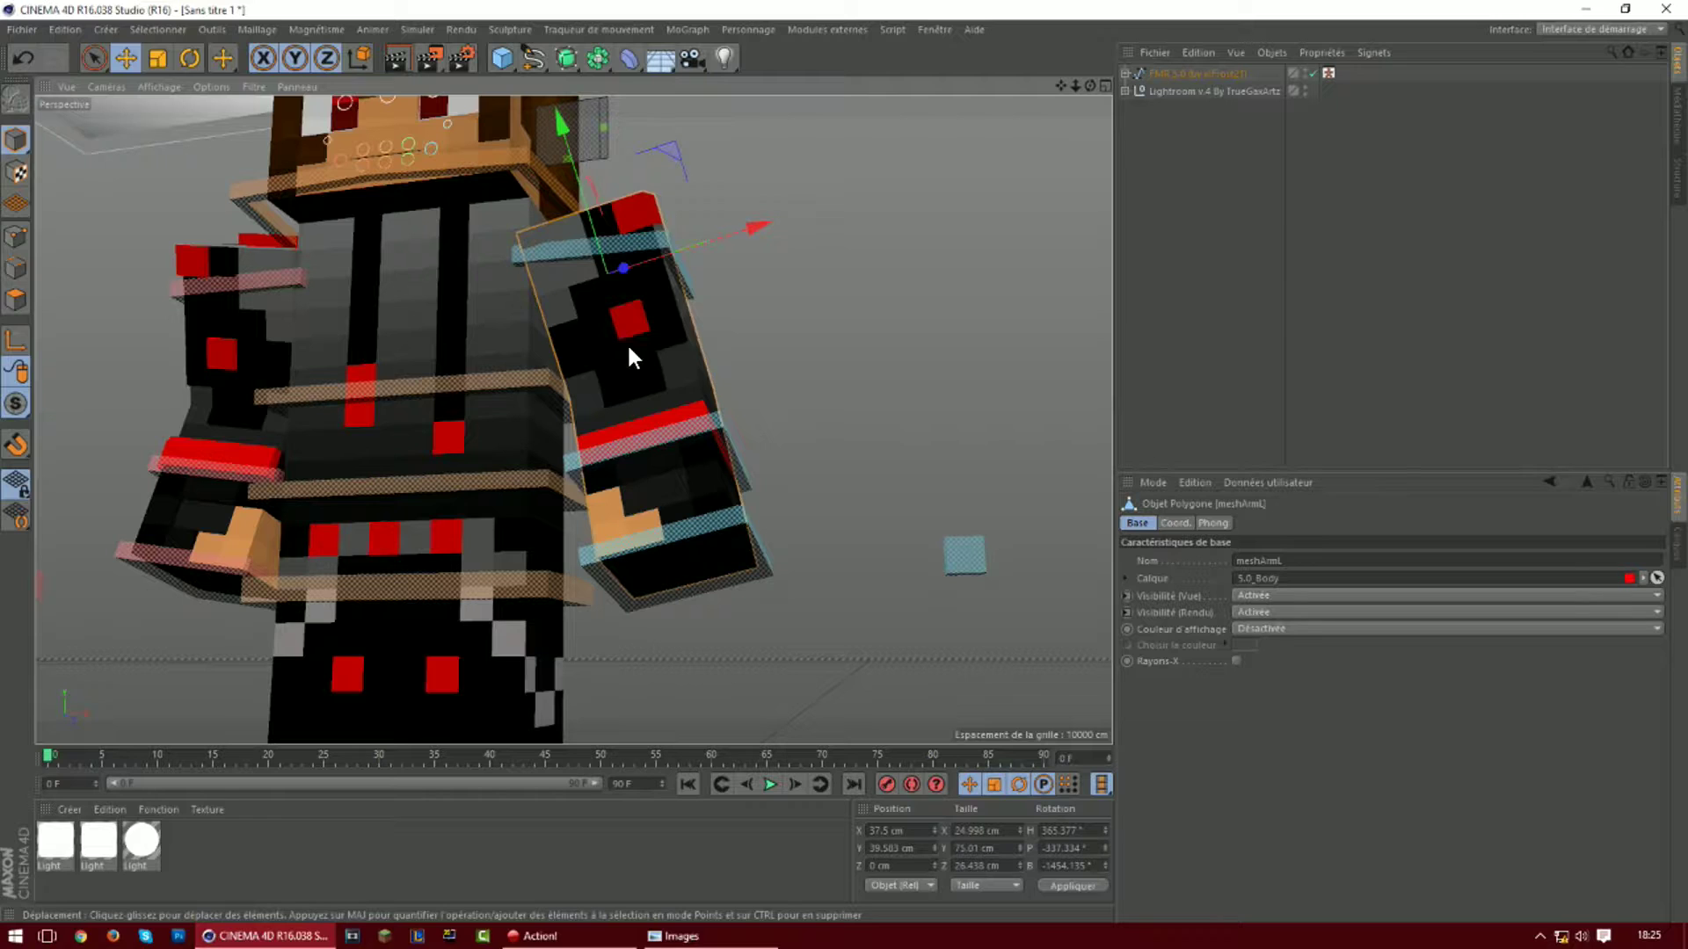
click(17, 300)
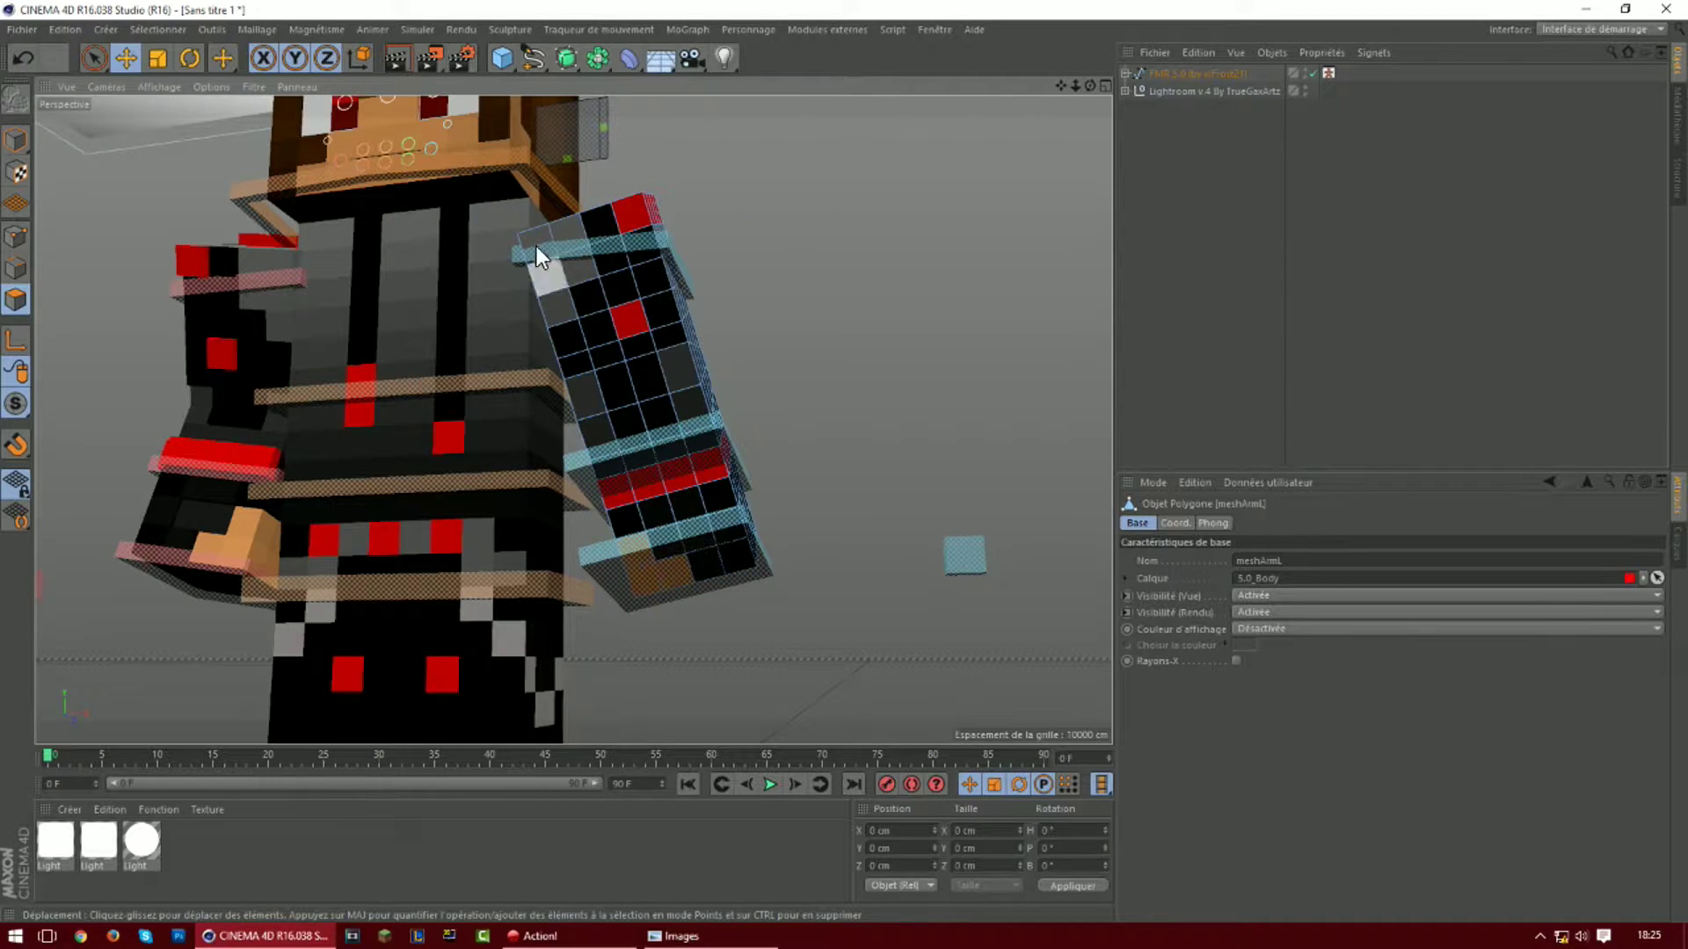
Select the red polygons on the left arm: the shoulder trim, the small front square and the forearm band around its sides
click(640, 206)
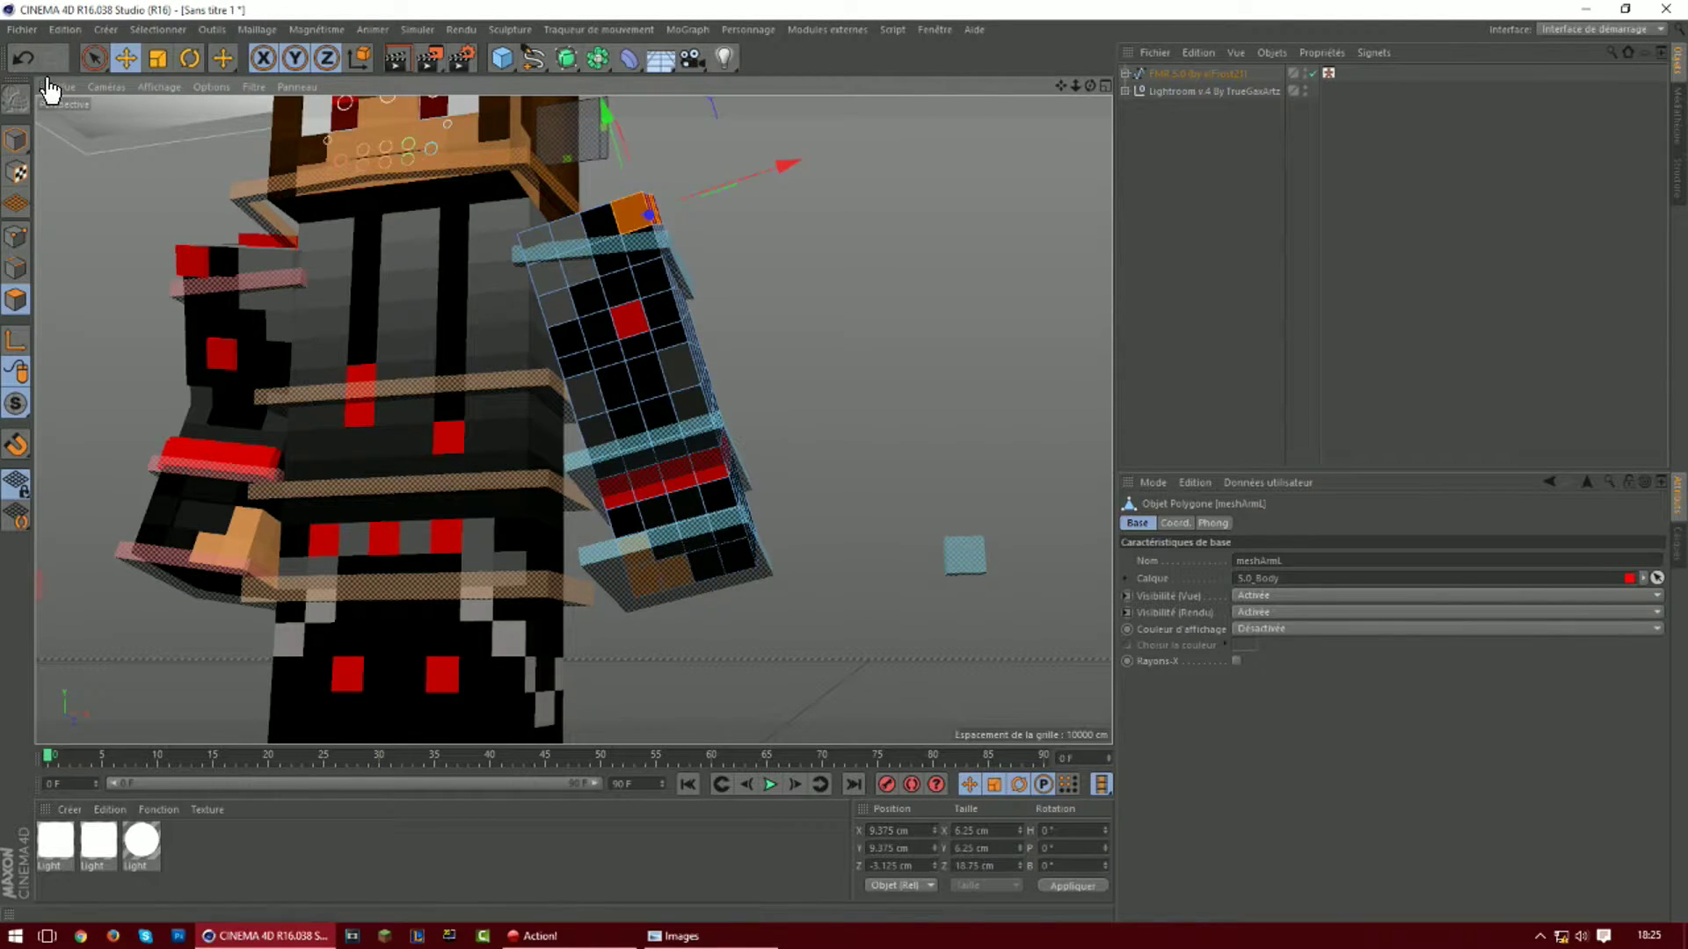
click(93, 58)
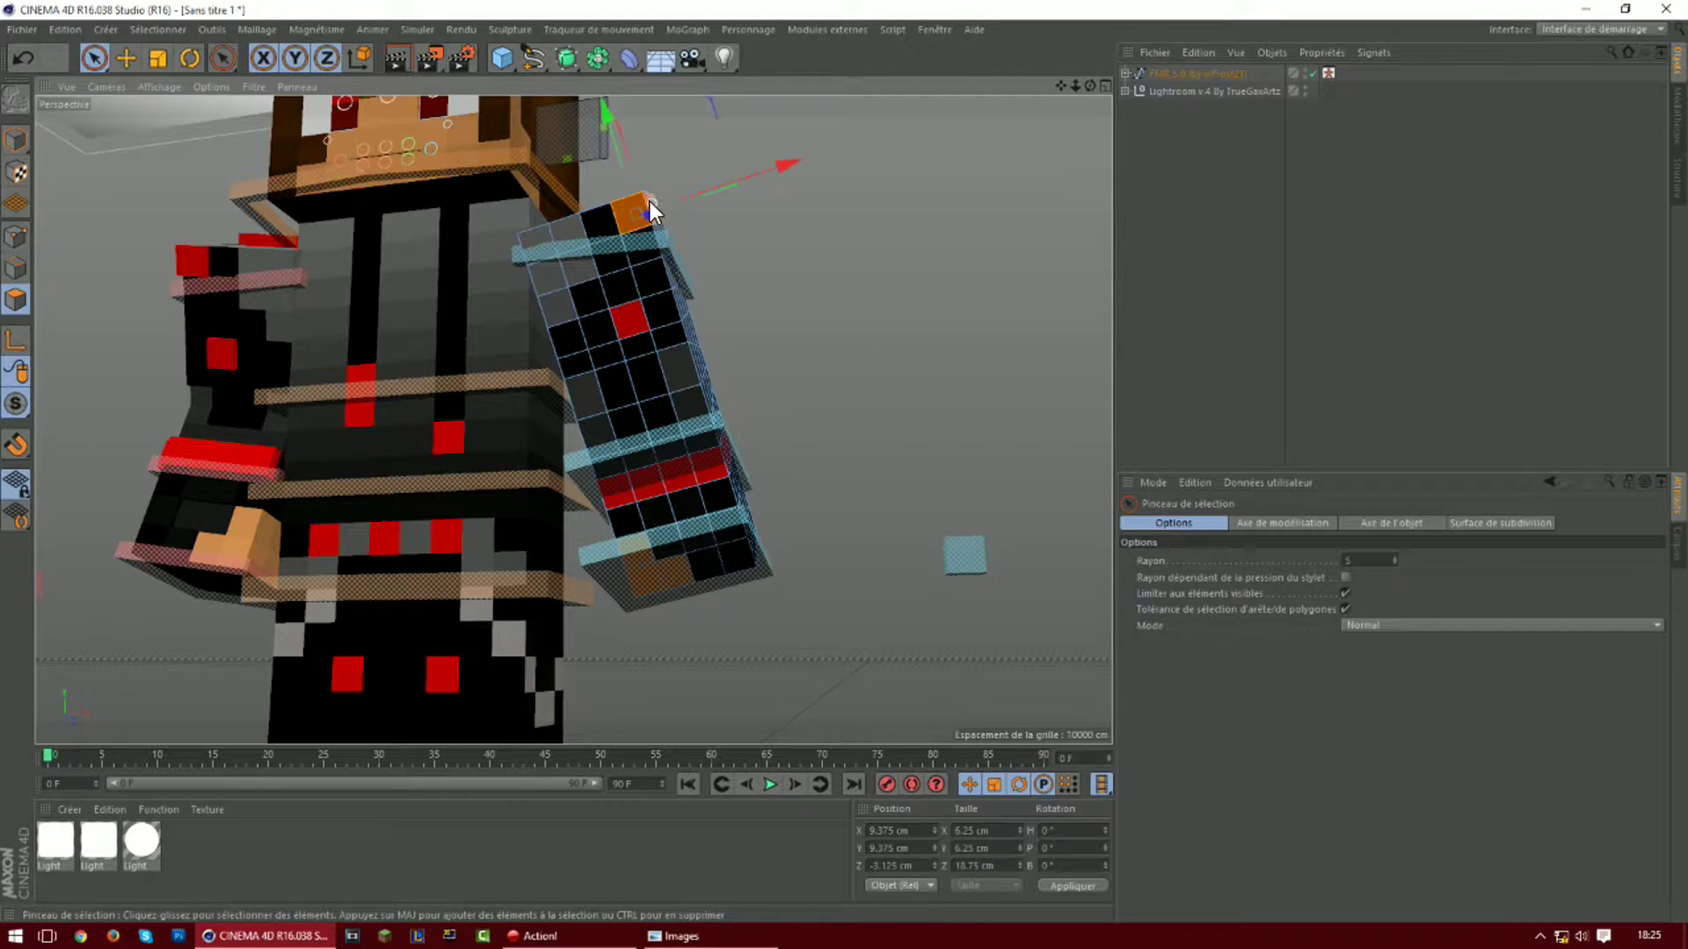
click(616, 317)
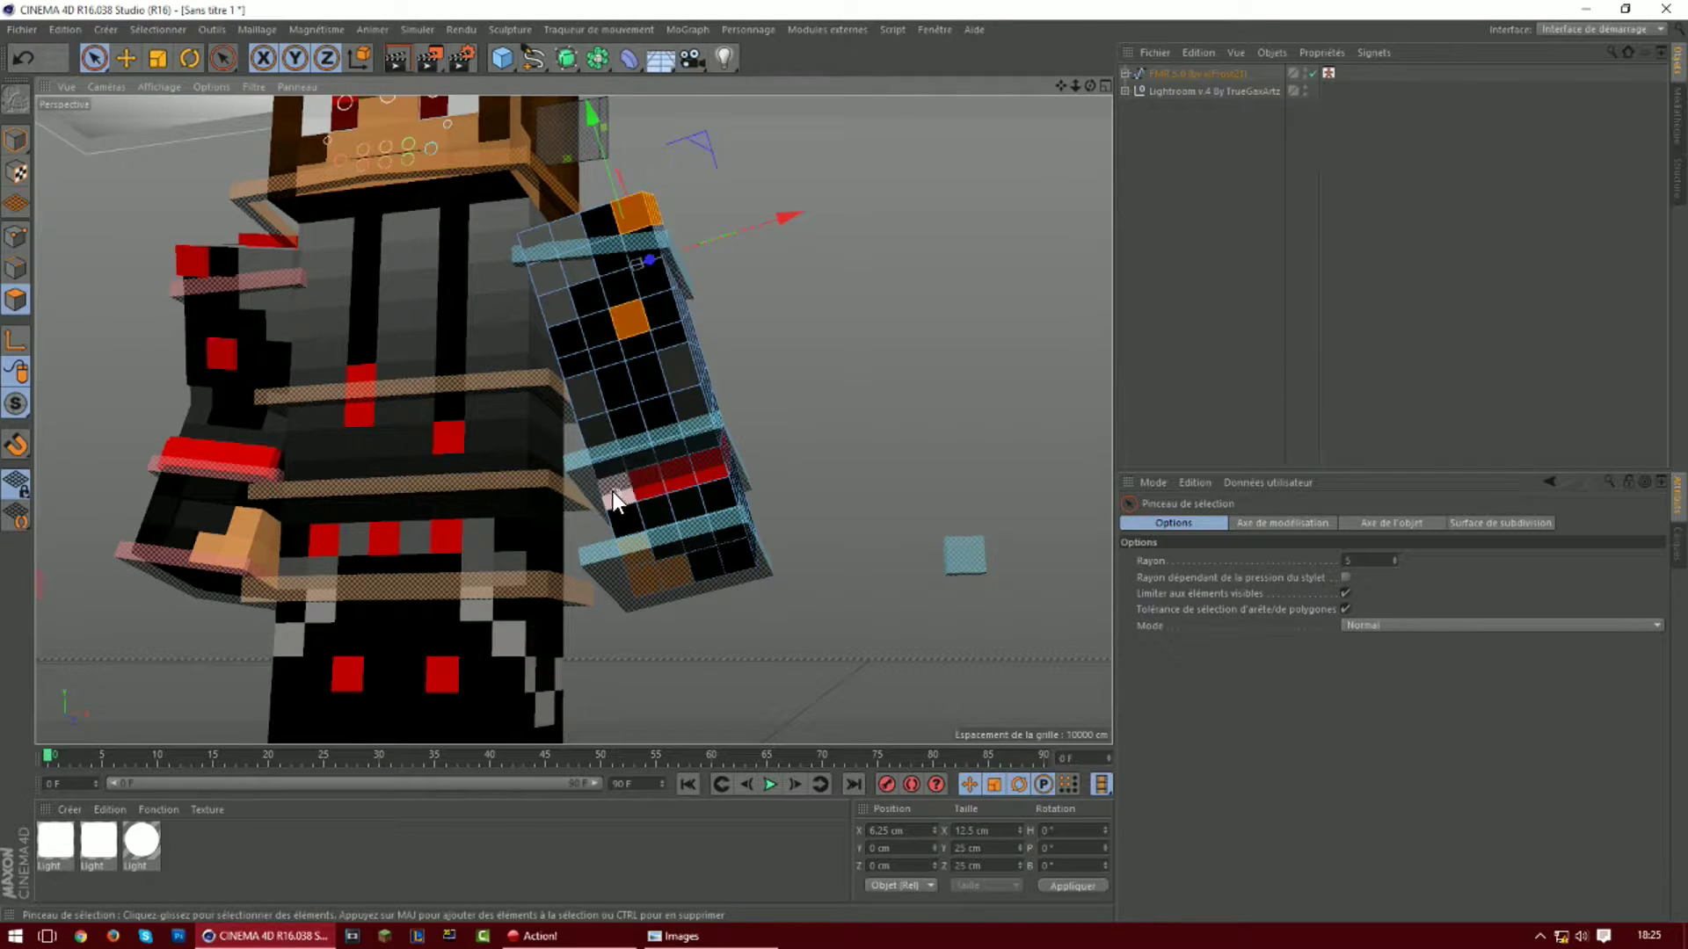
shift+drag(673, 473, 712, 463)
drag(1090, 85, 870, 110)
shift+drag(669, 457, 744, 419)
drag(1089, 87, 668, 75)
mouse_move(573, 420)
mouse_down()
mouse_move(1080, 82)
mouse_move(574, 420)
mouse_up()
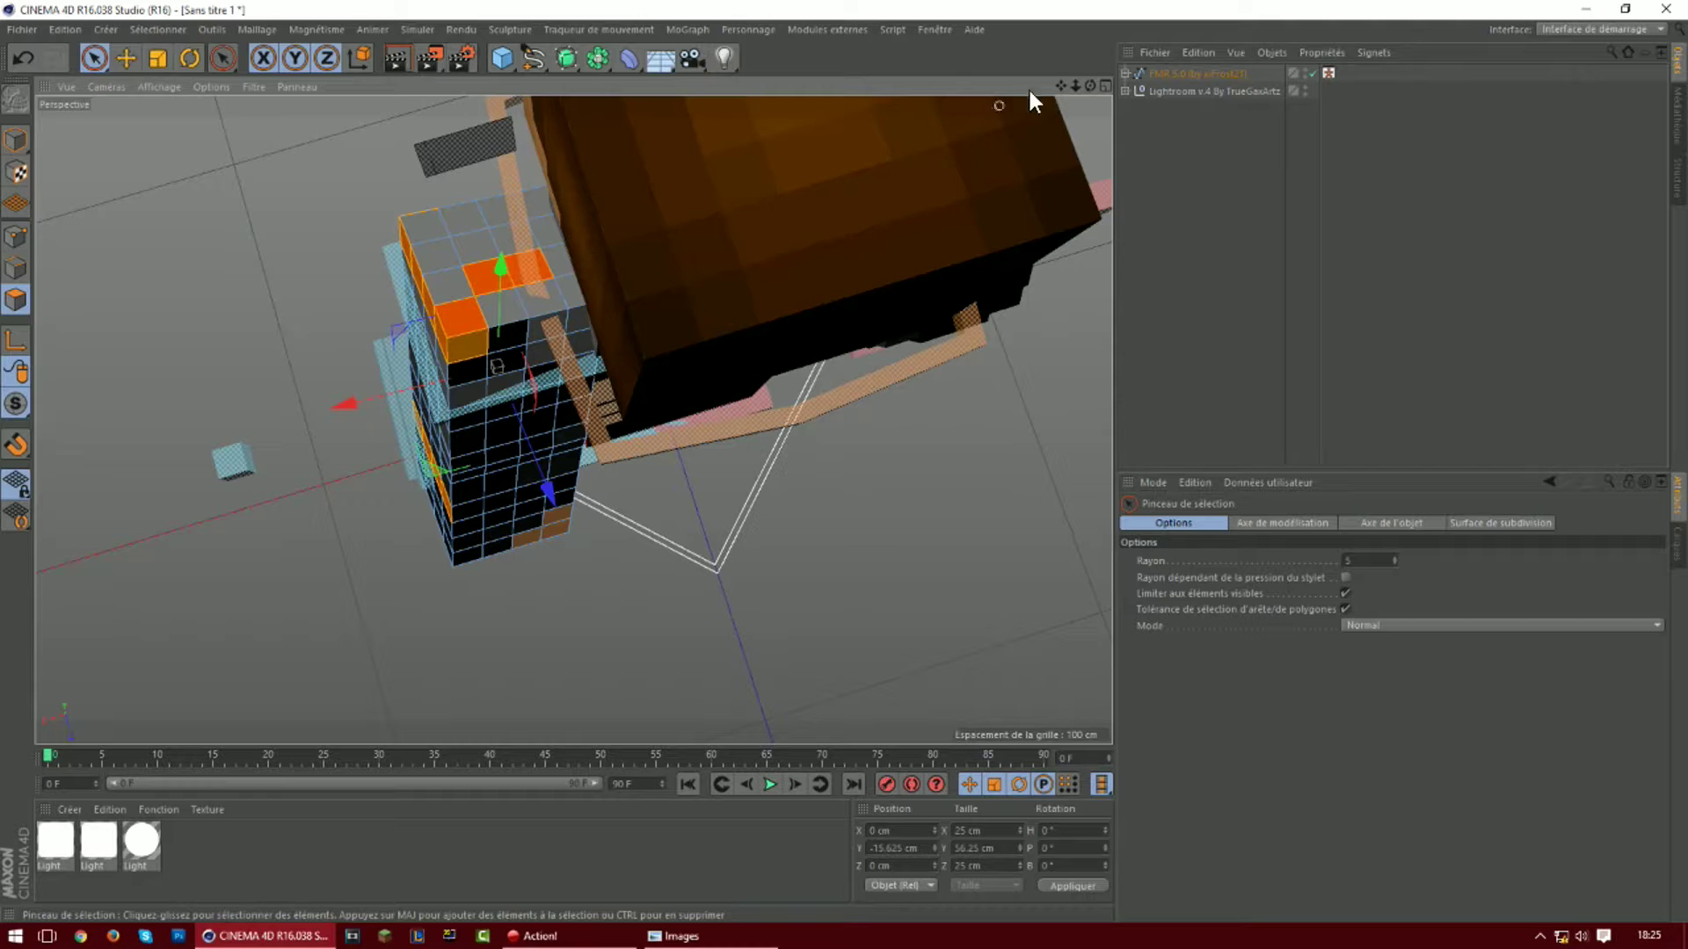
Extrude the selected red left arm polygons and set the offset to 2.29 cm
drag(1089, 86, 763, 307)
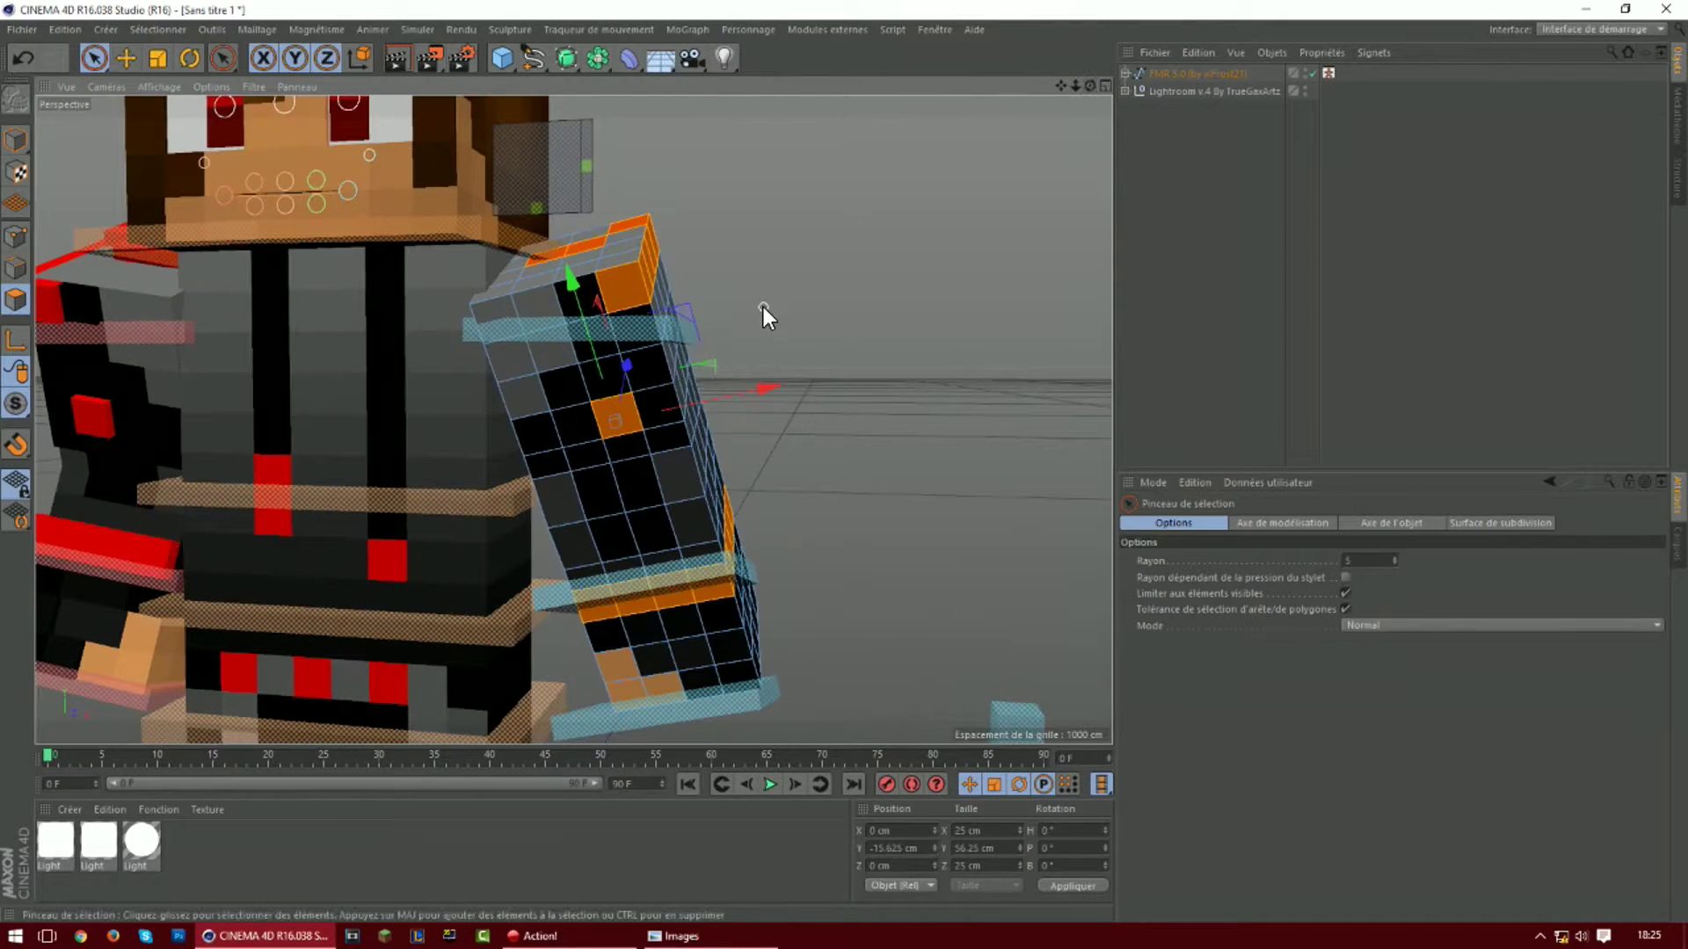
key(d)
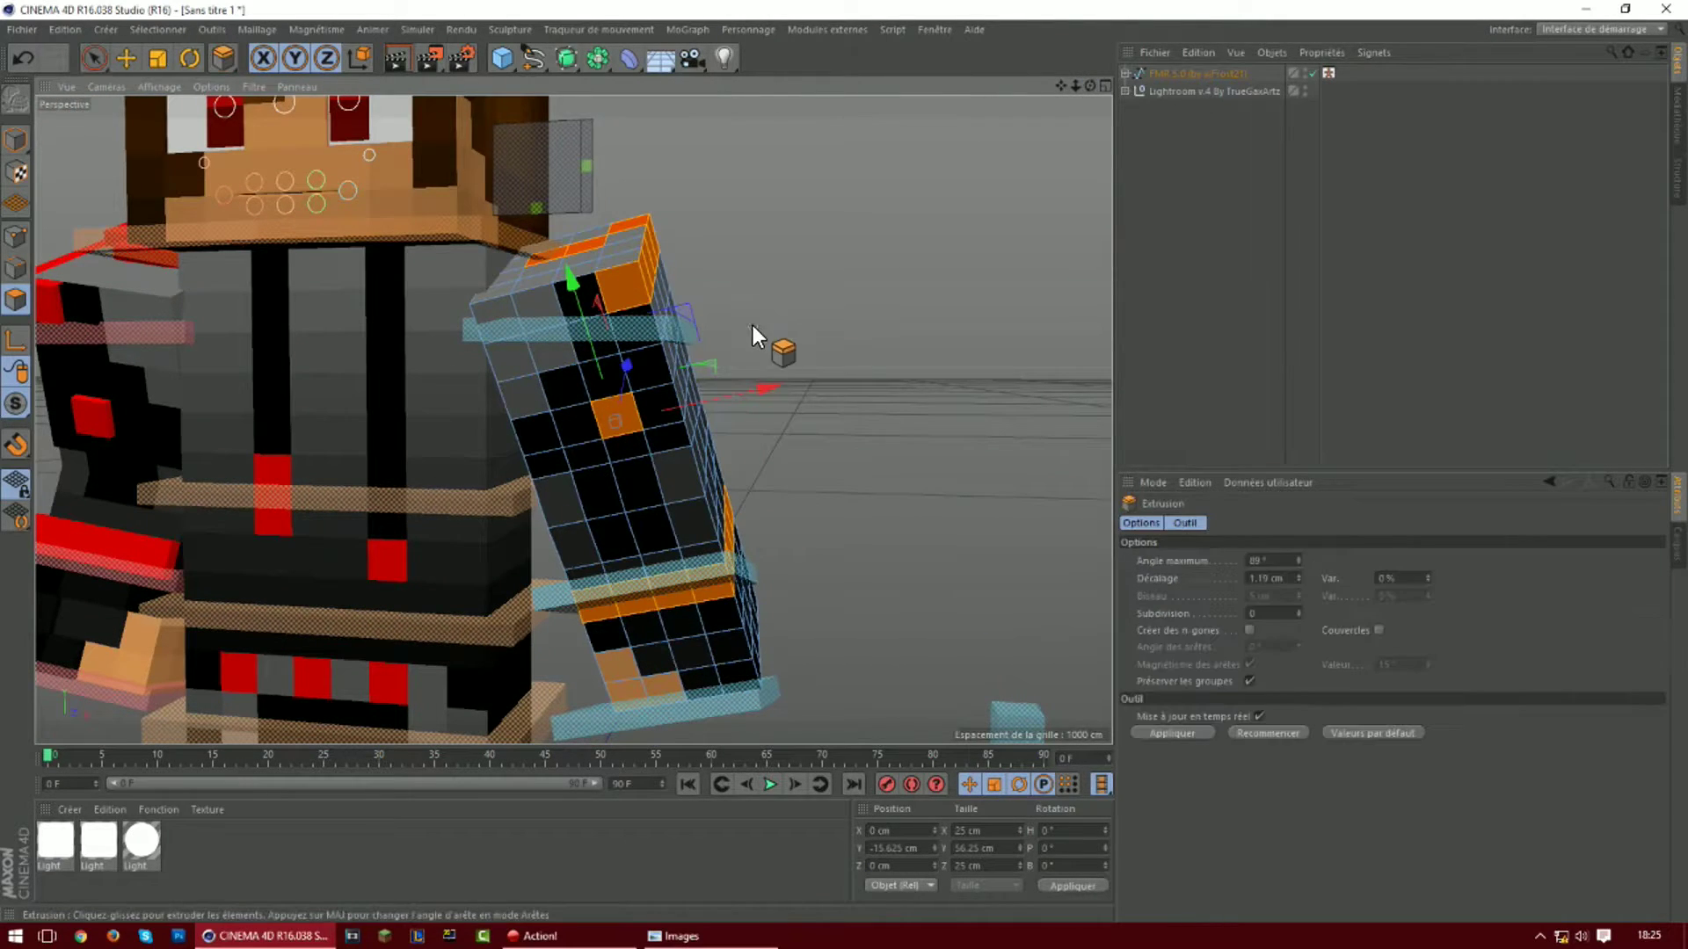
click(1298, 575)
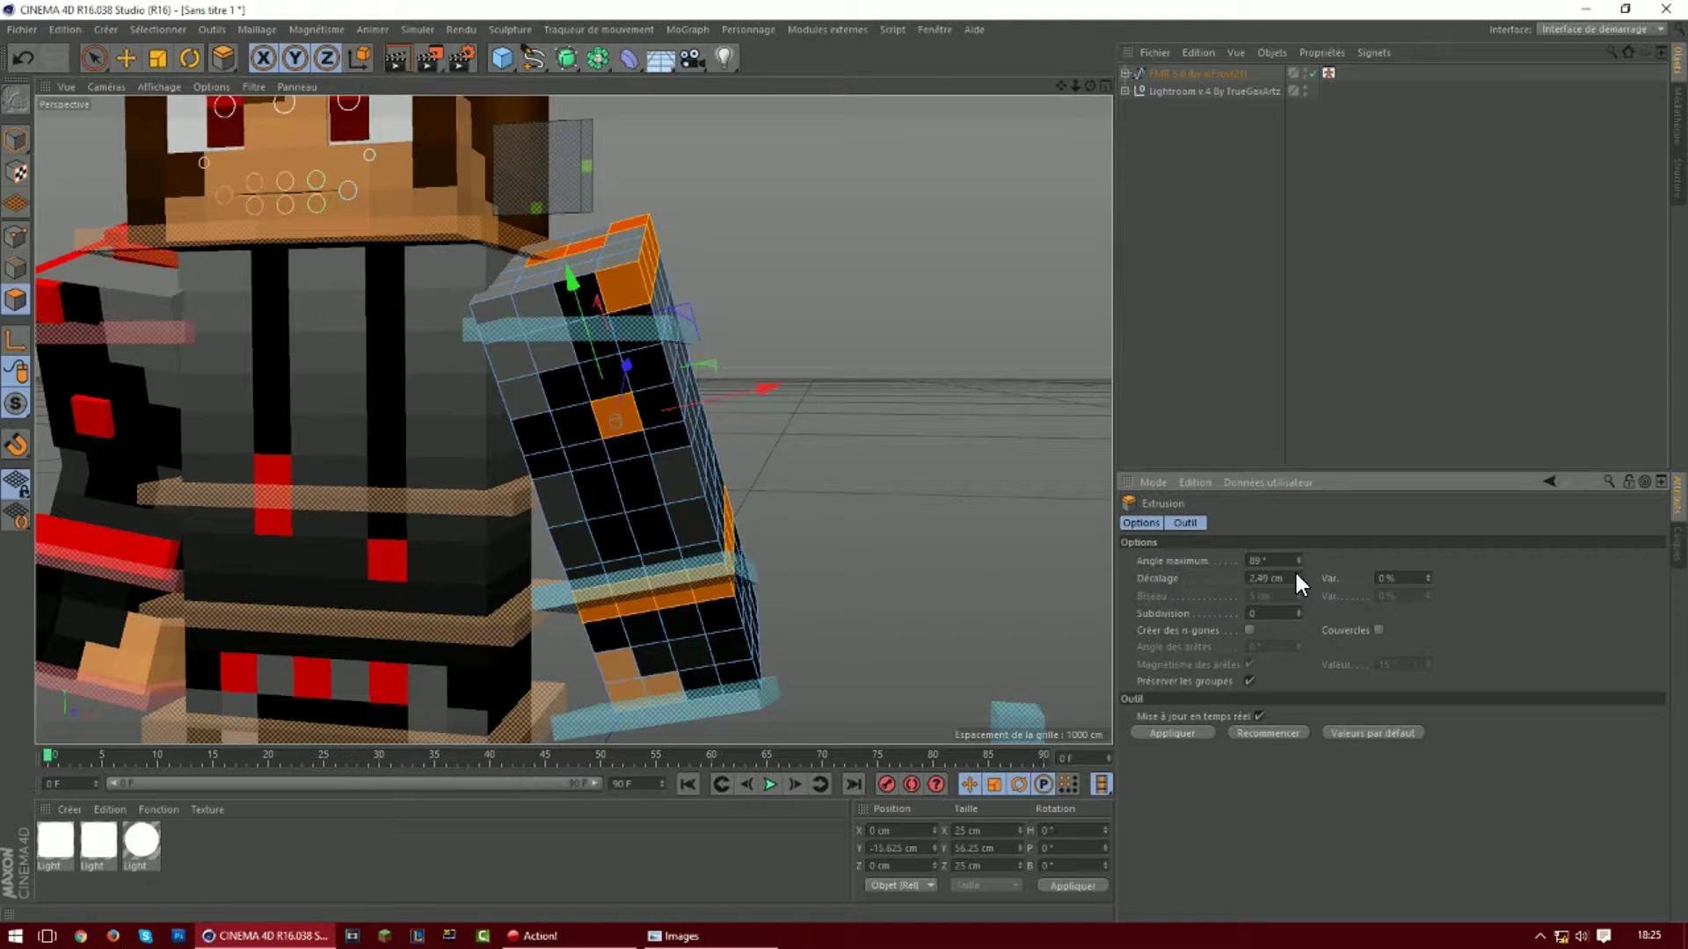
click(1195, 730)
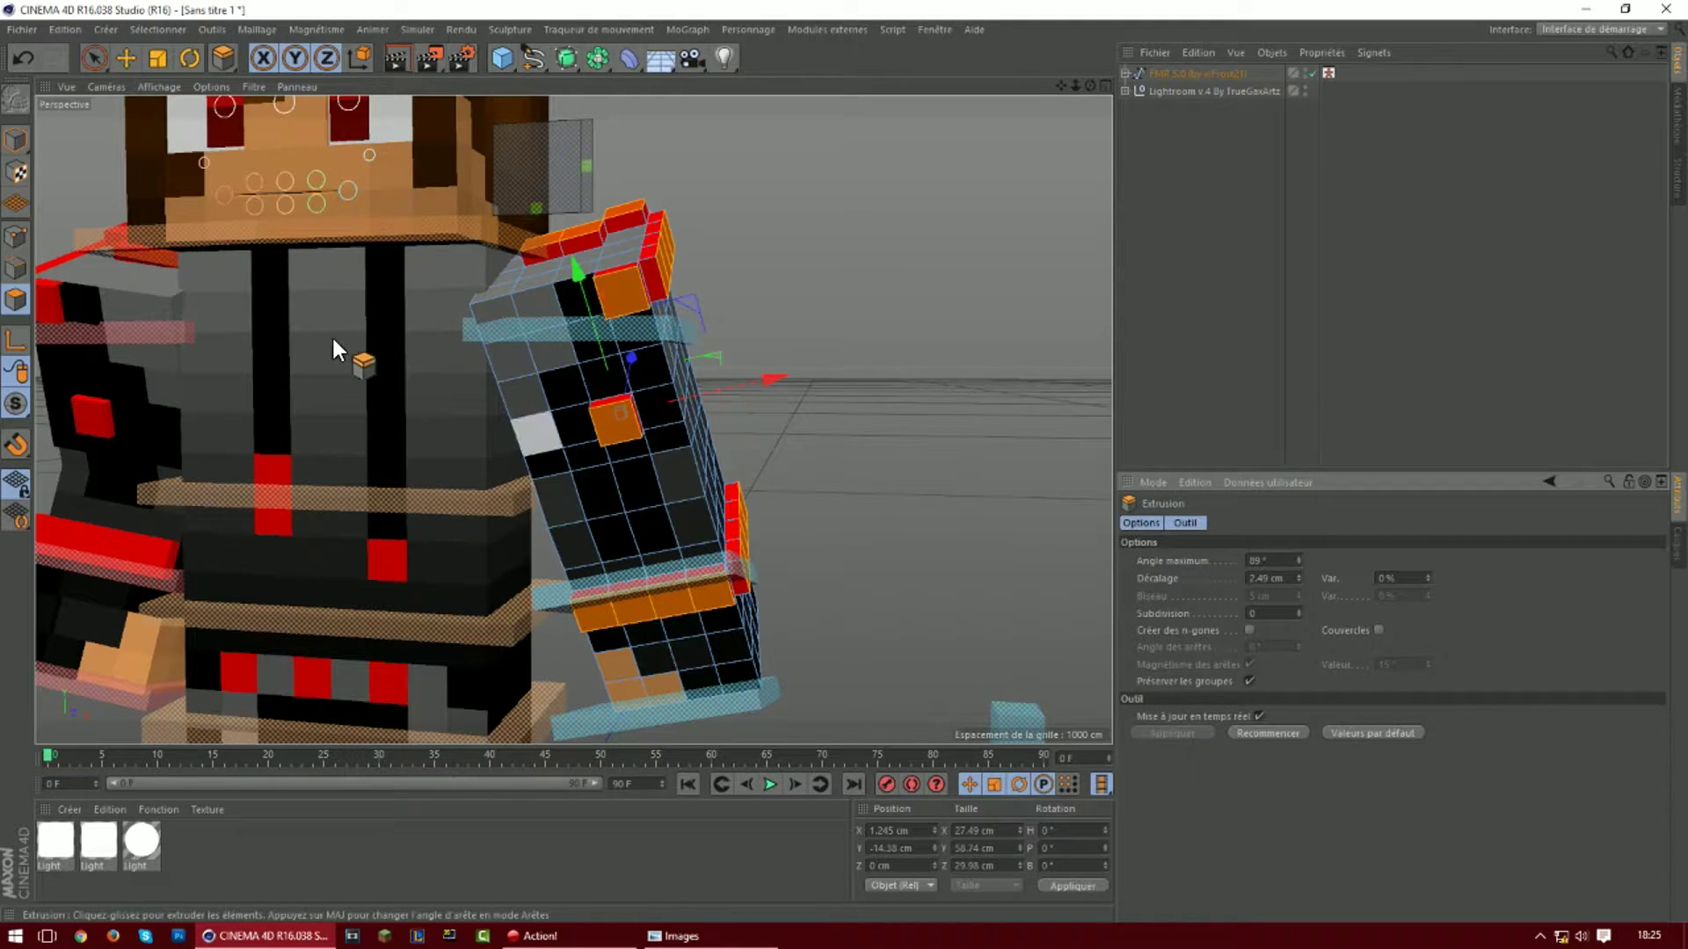
scroll(226, 376, down, 3)
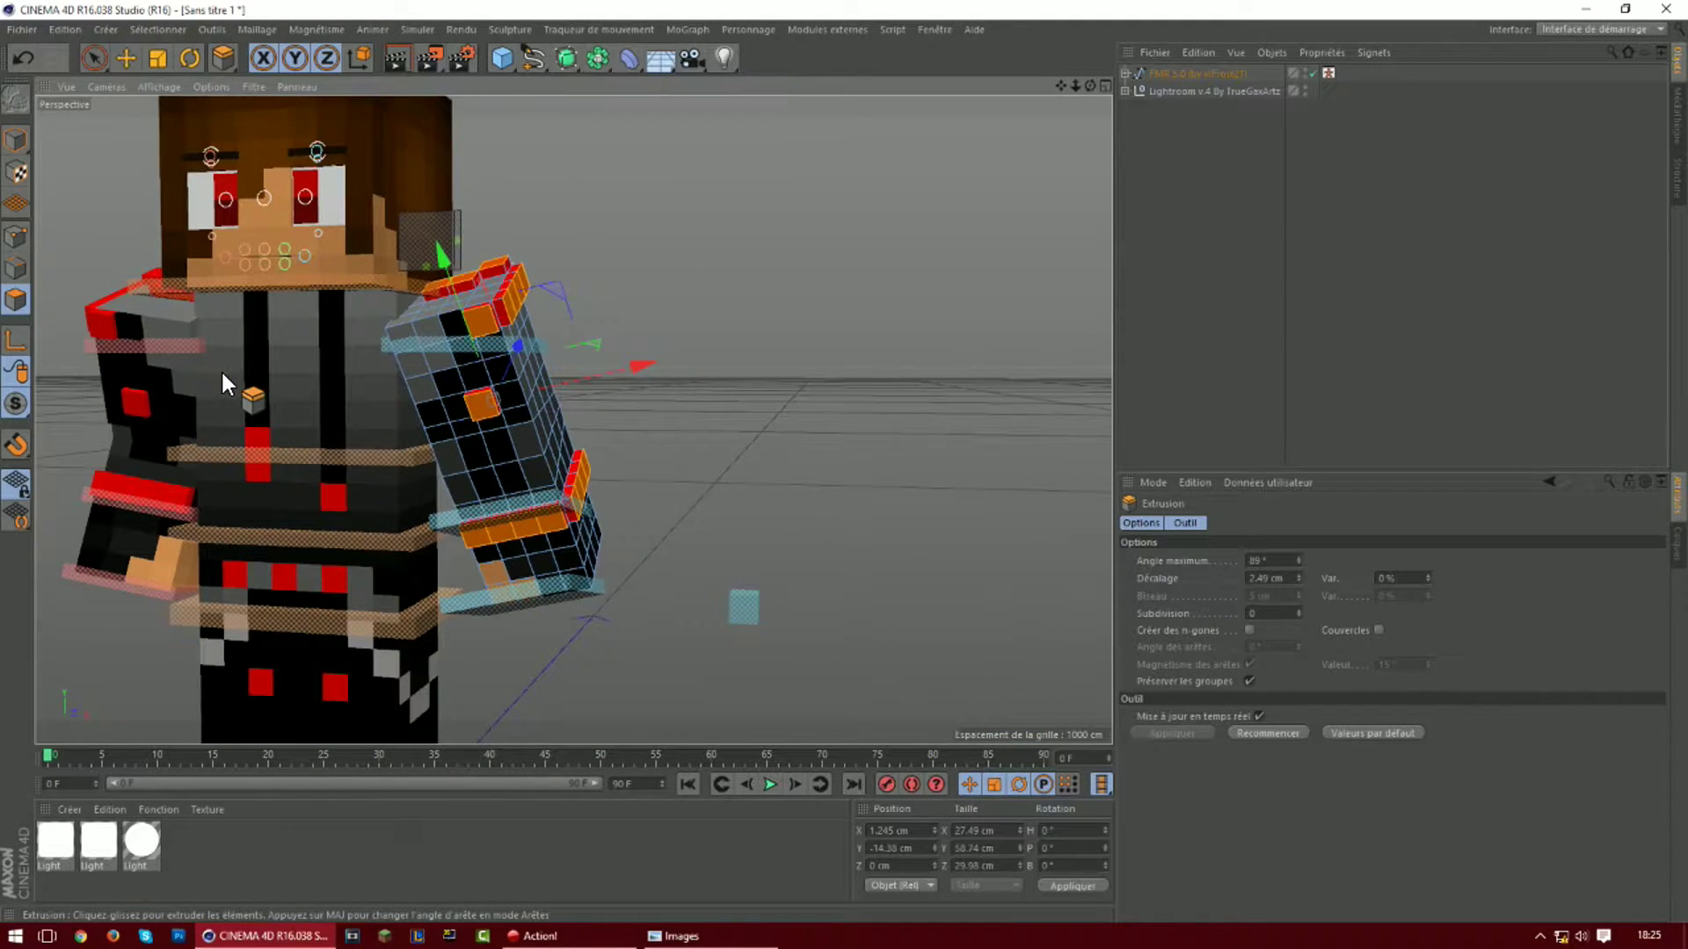
click(1298, 582)
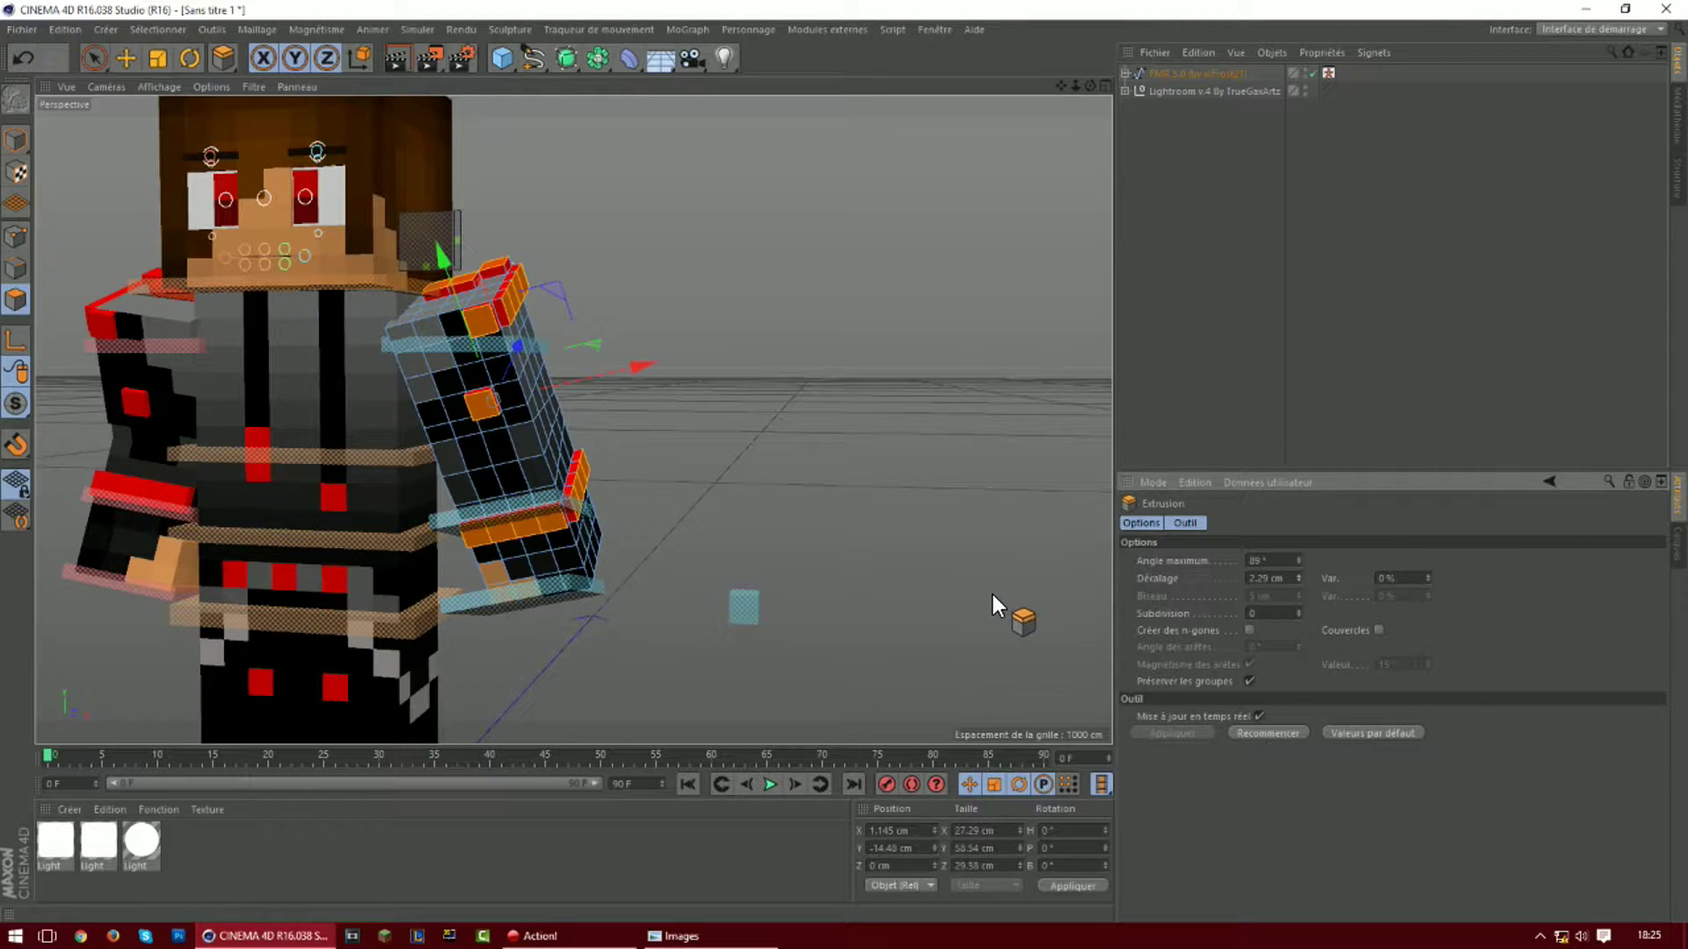
Select the black polygons on the left arm's front, around the red square and below the forearm band
scroll(344, 399, up, 3)
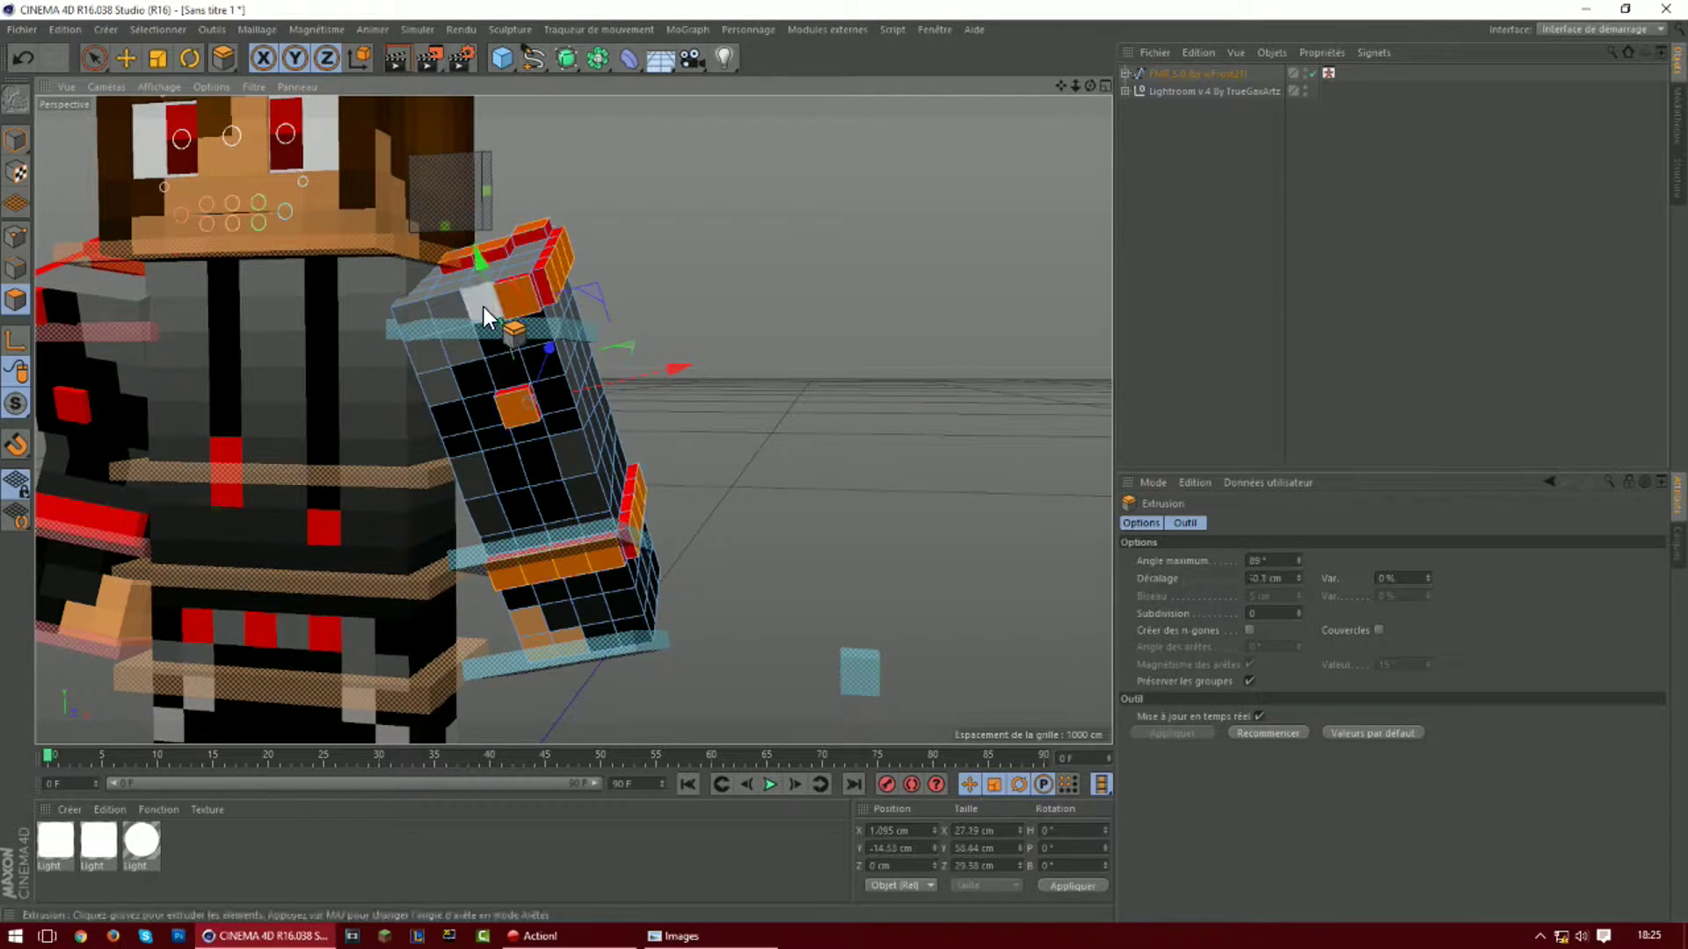
click(93, 59)
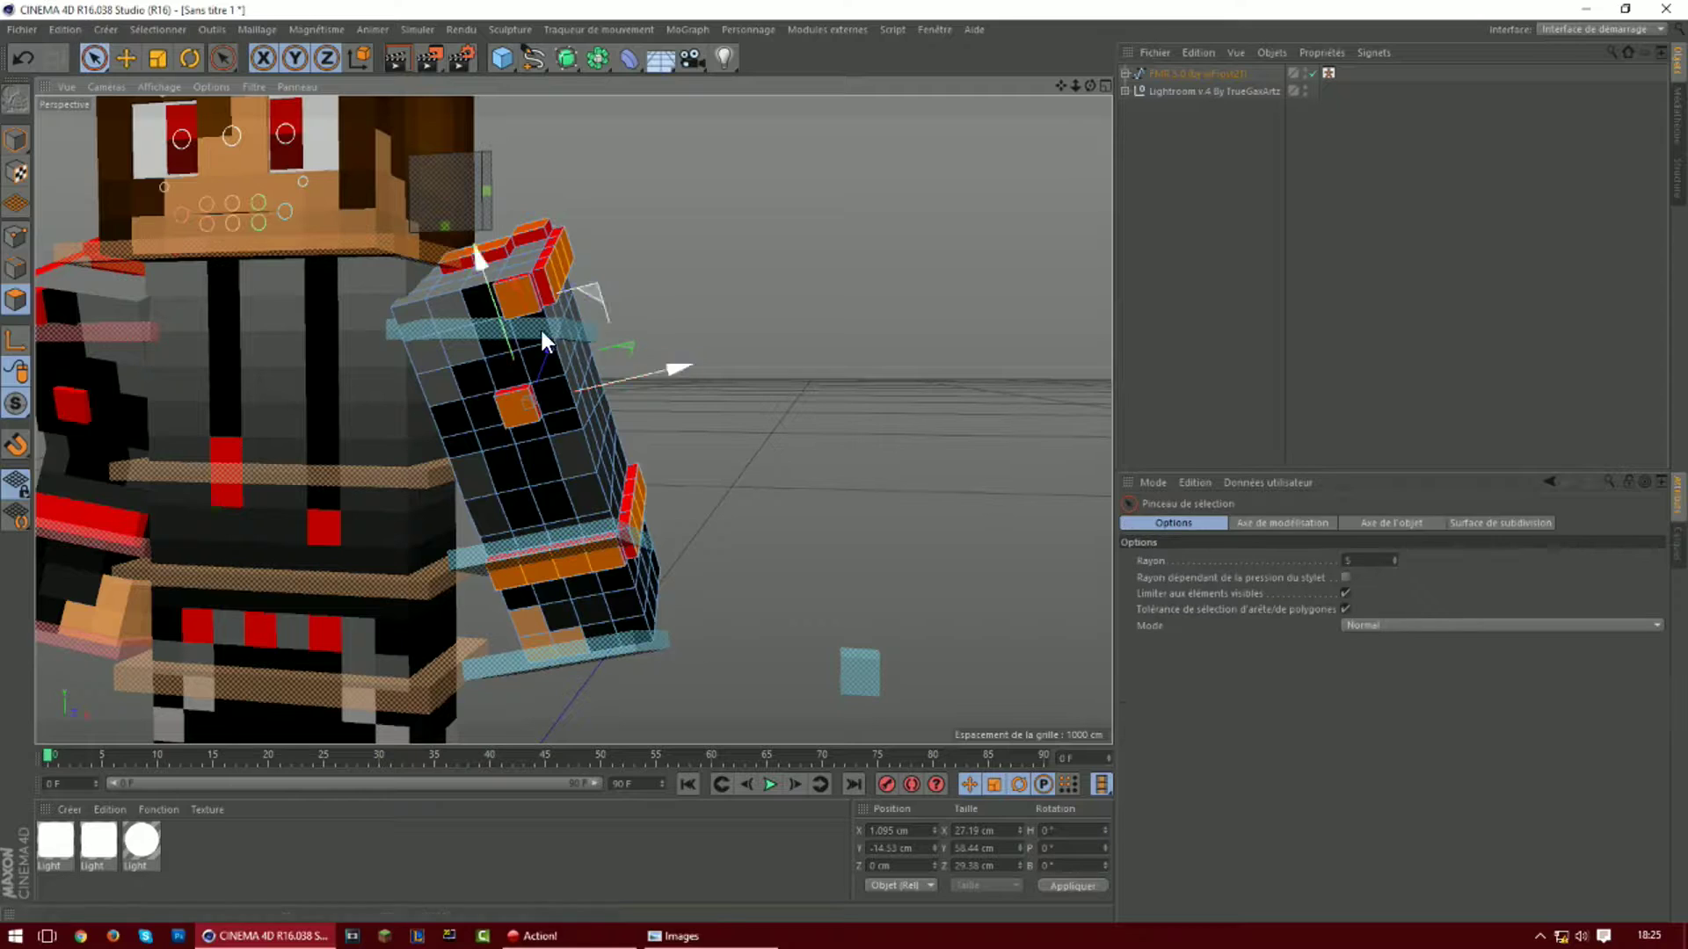
click(484, 314)
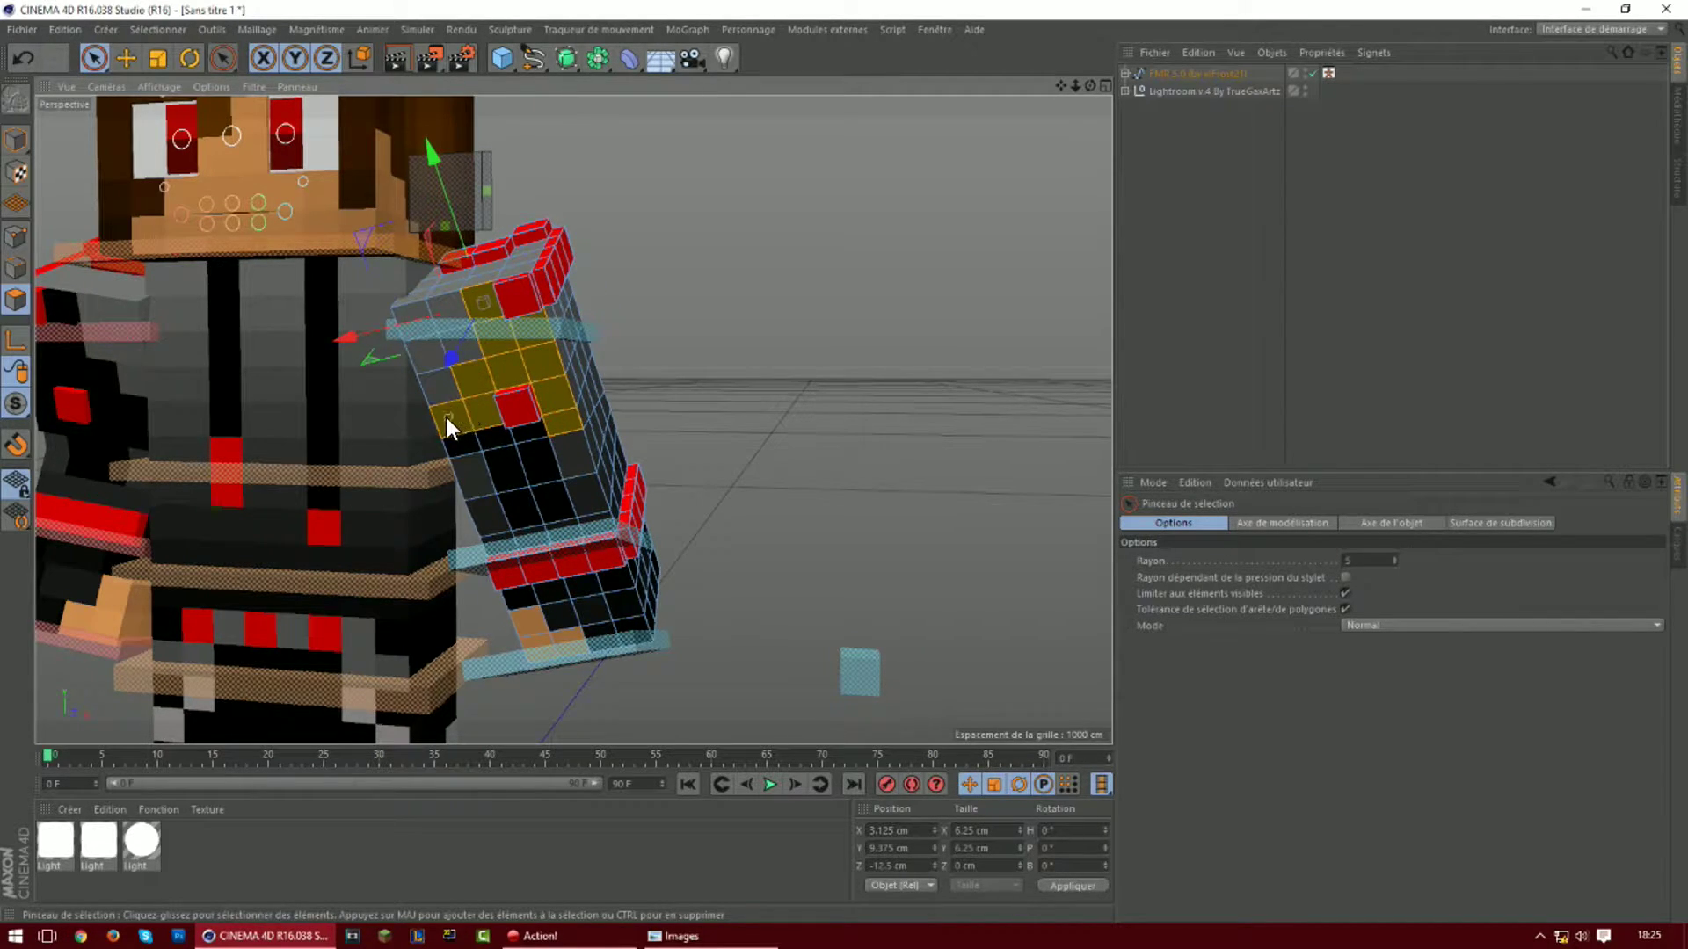
drag(535, 497, 520, 501)
scroll(534, 534, up, 3)
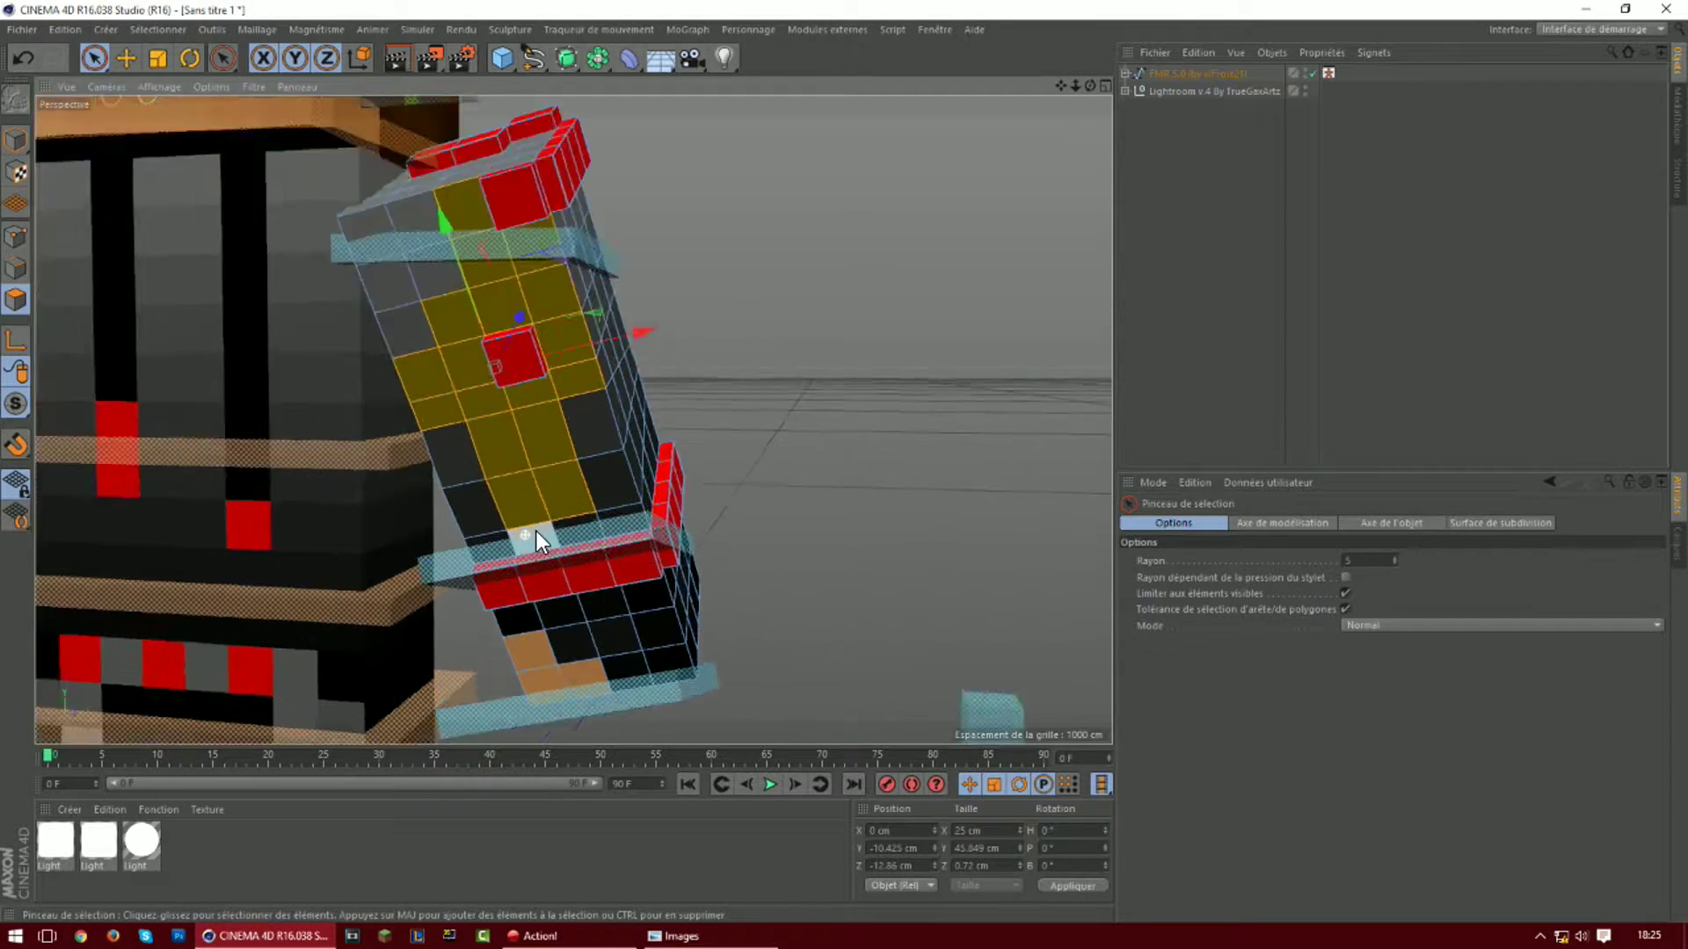
scroll(535, 534, up, 3)
scroll(555, 513, down, 1)
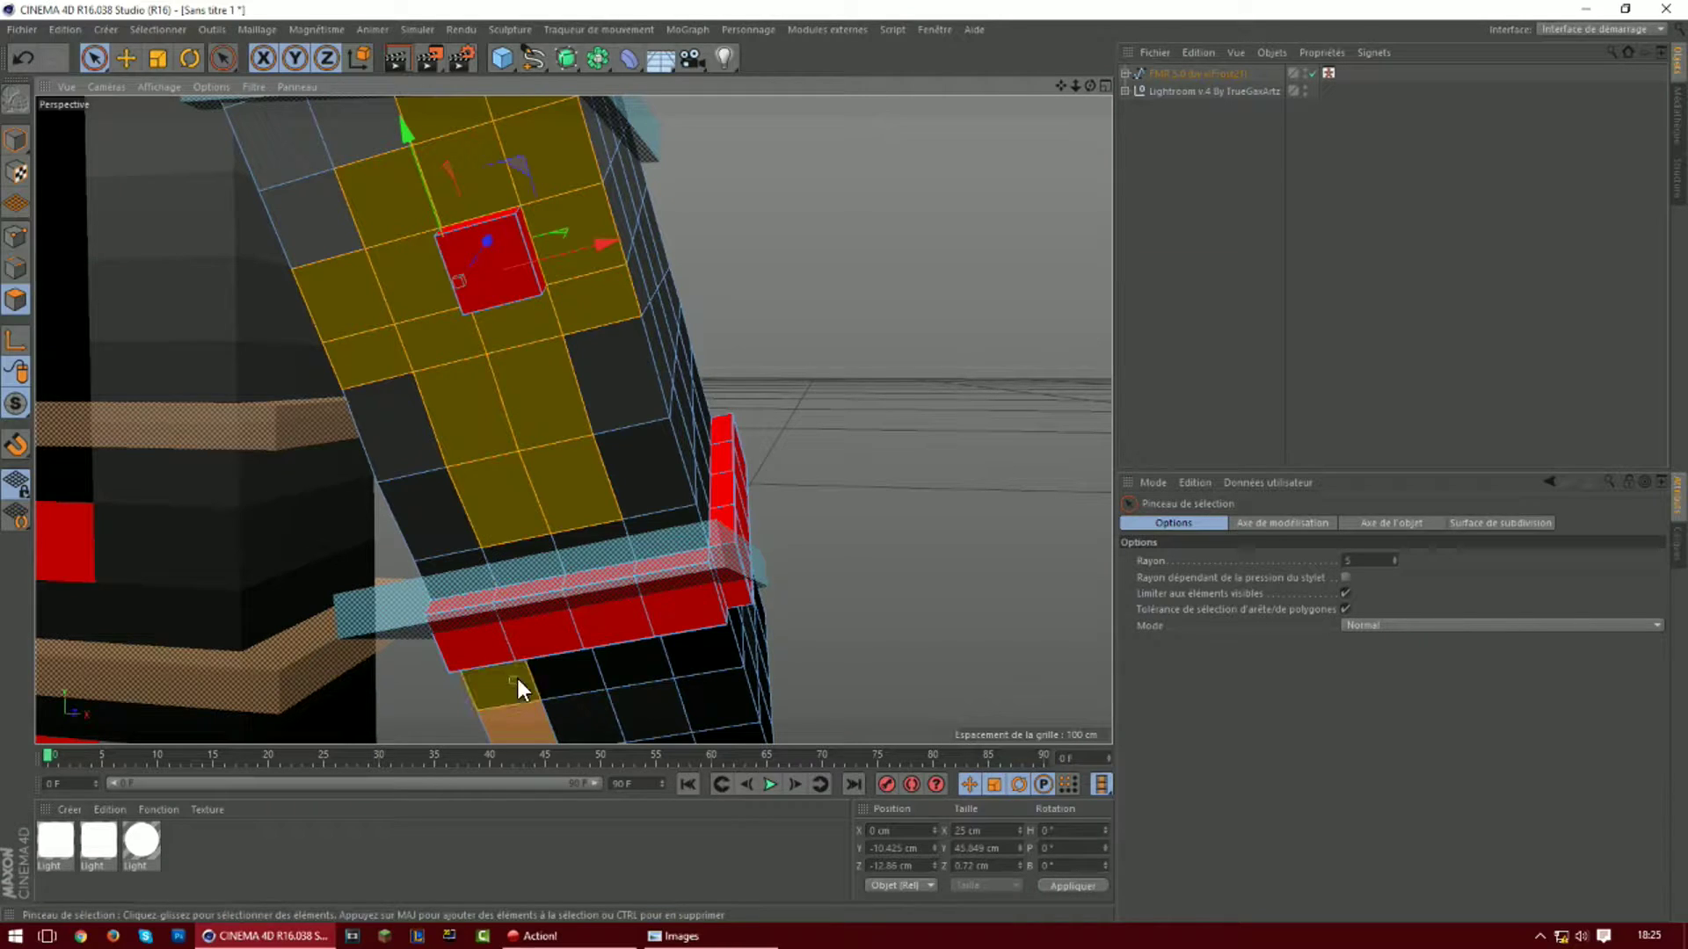
mouse_move(648, 666)
mouse_down()
mouse_move(704, 694)
mouse_move(724, 732)
mouse_up()
scroll(610, 667, down, 3)
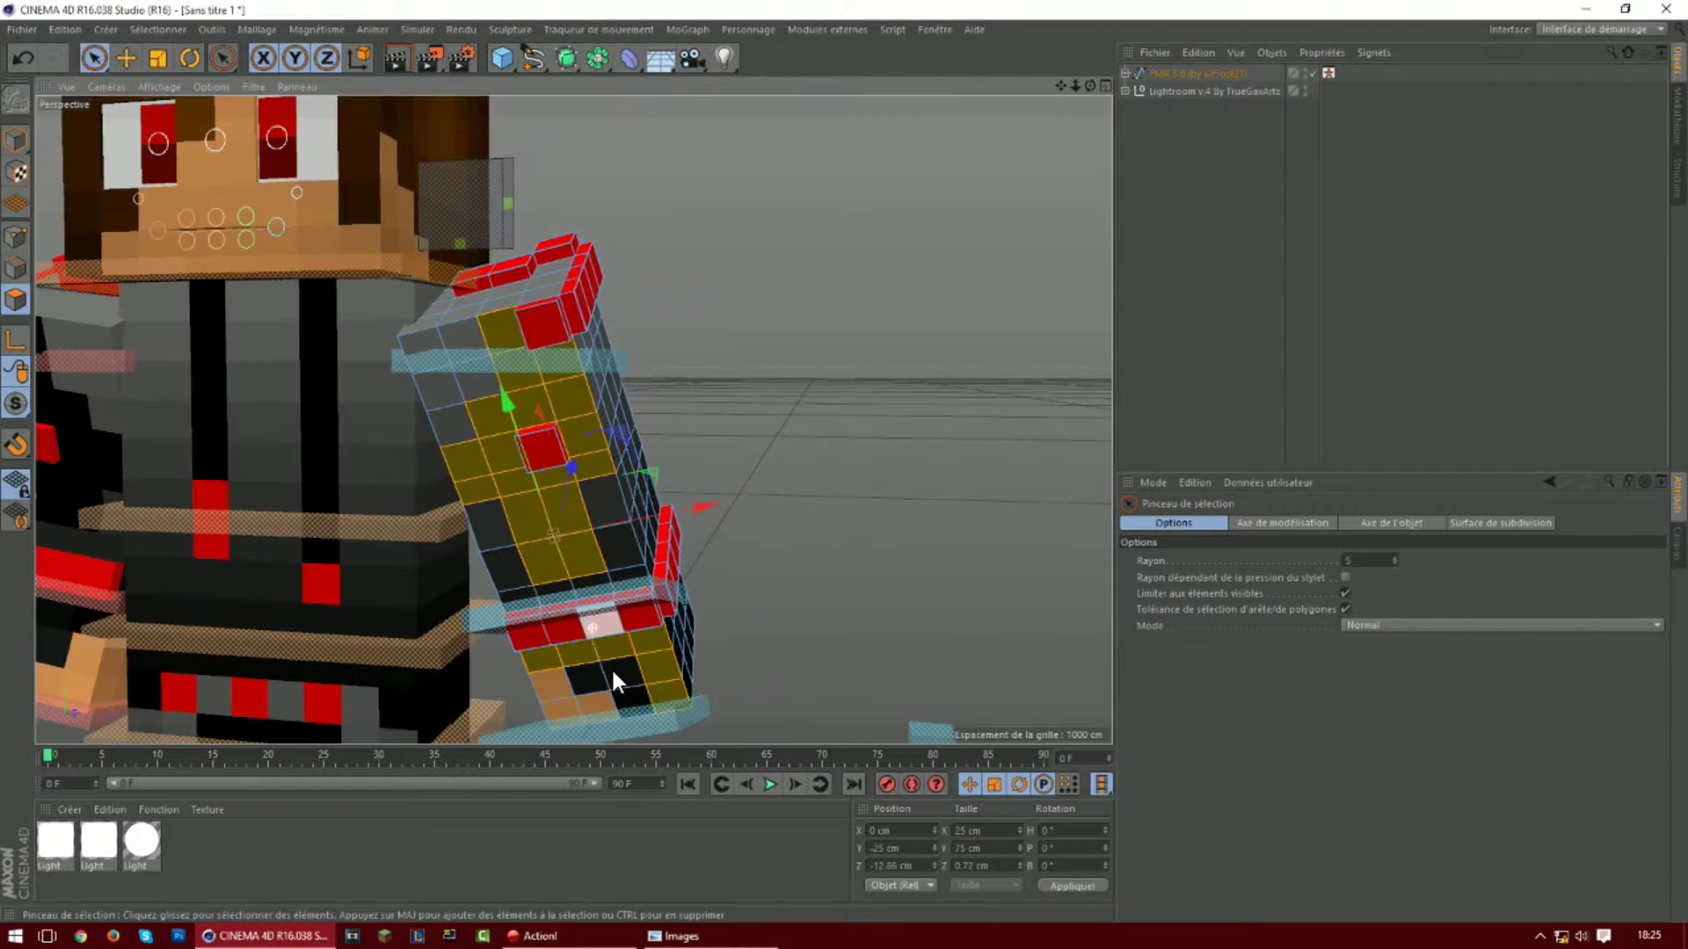
Add the black polygons on the left arm's outer side and back, above and below the forearm band, to the selection
drag(1093, 86, 1085, 97)
drag(814, 615, 703, 652)
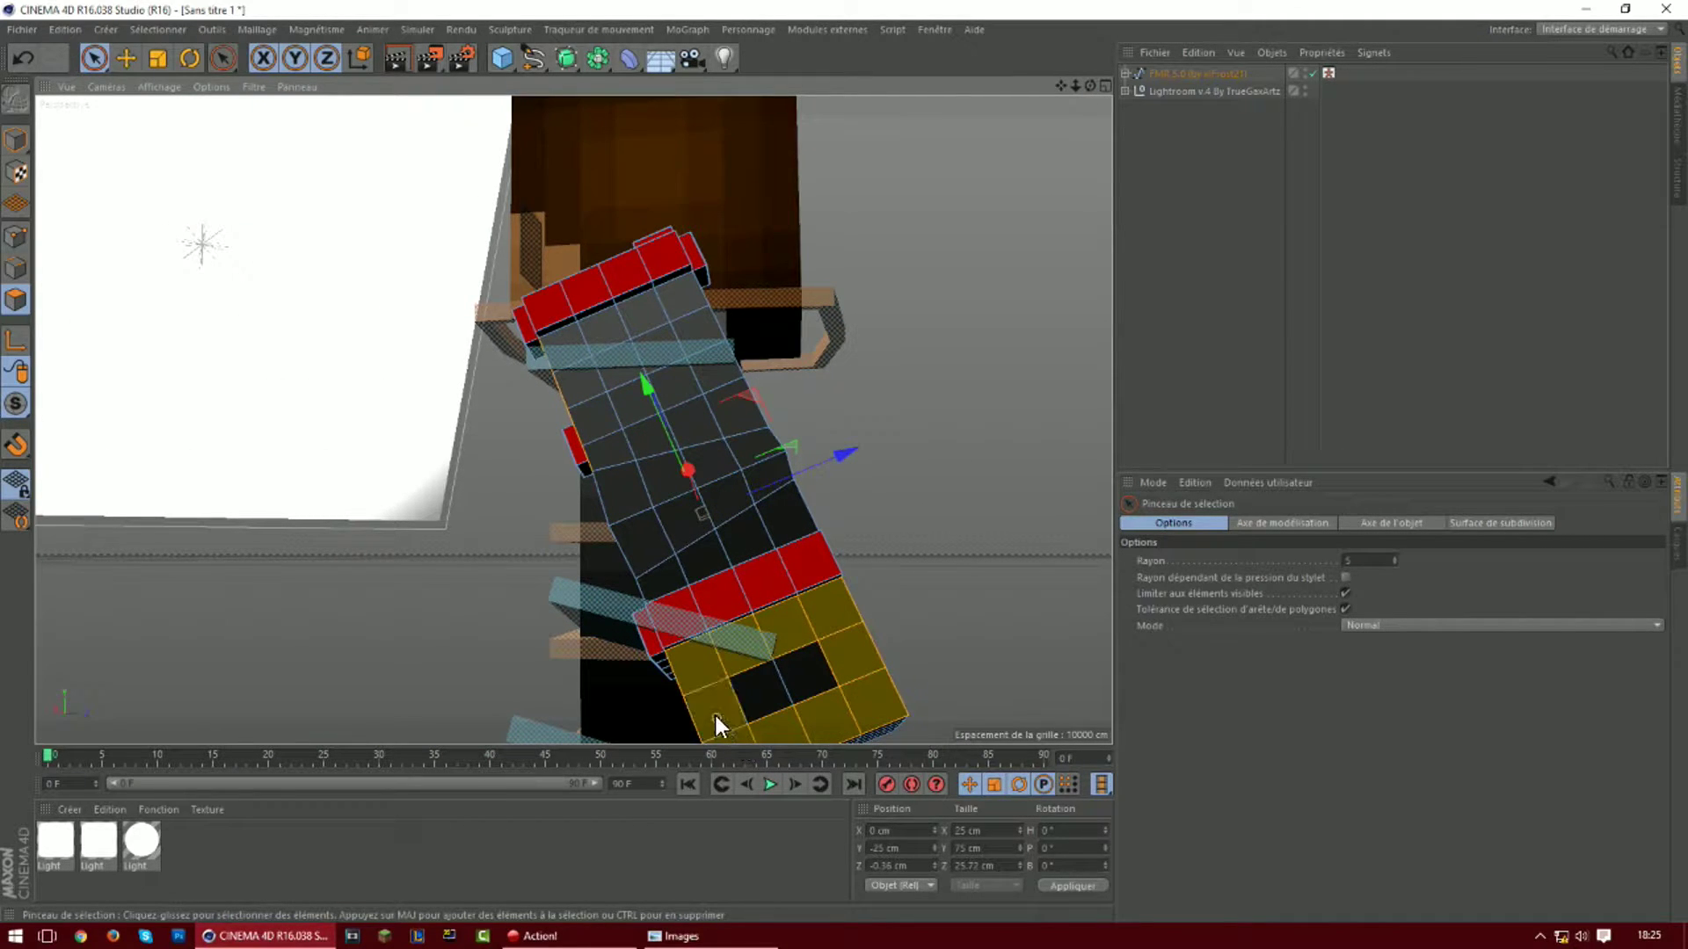
drag(1089, 86, 1083, 84)
scroll(552, 394, down, 3)
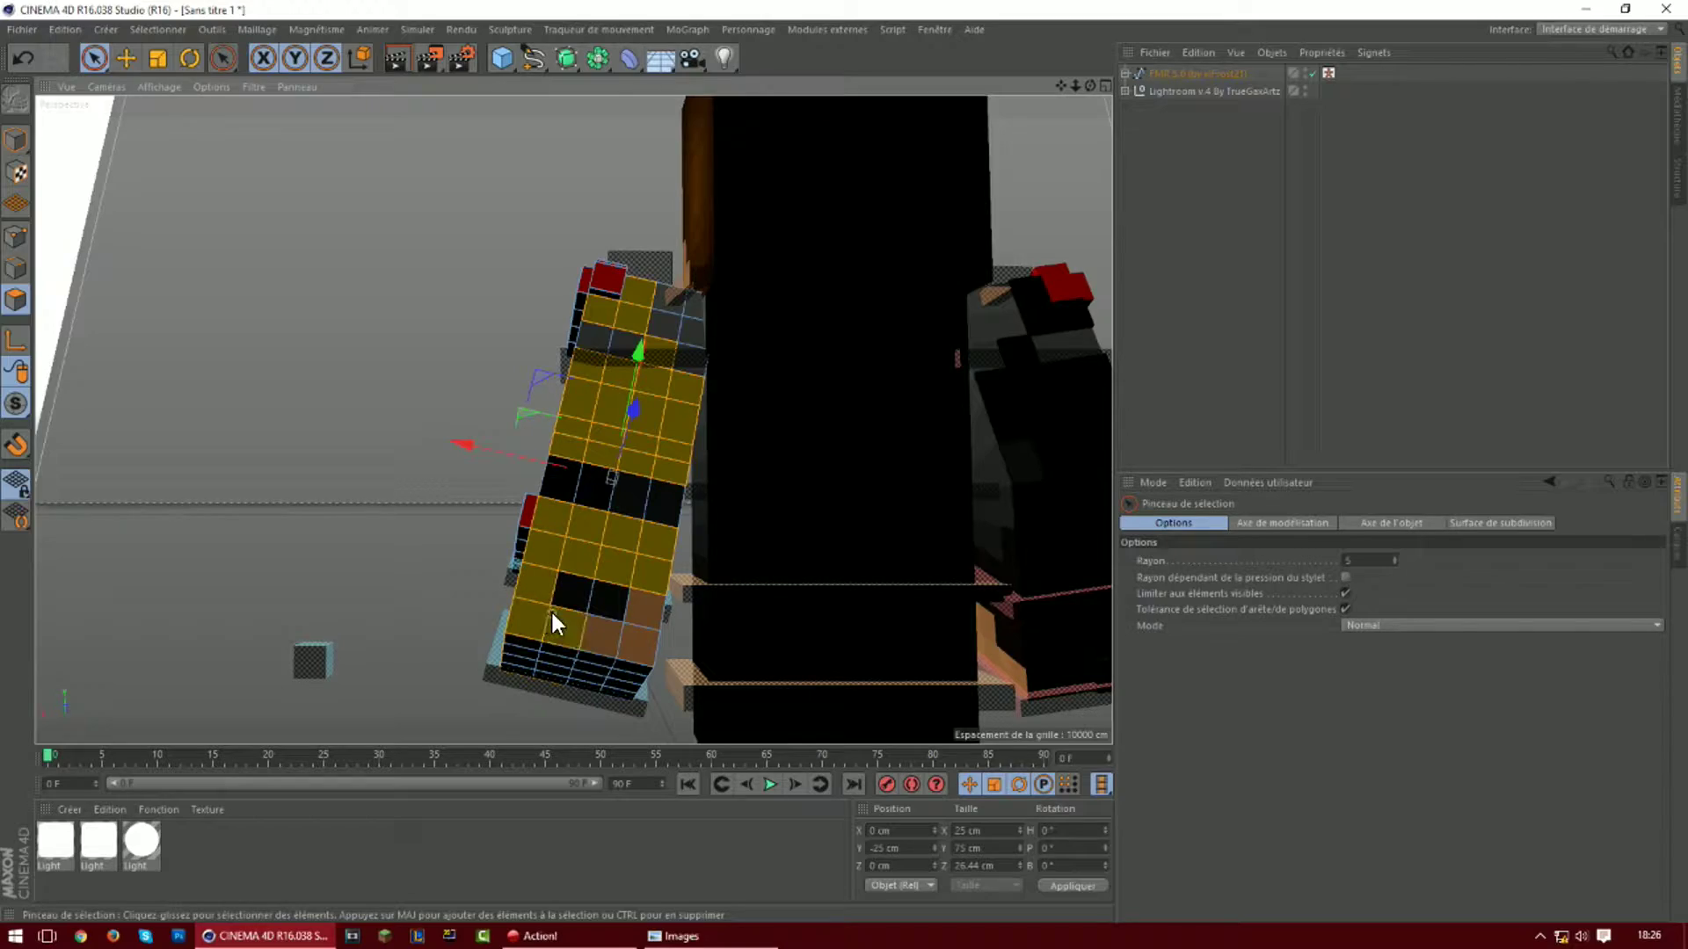
drag(1090, 86, 1221, 110)
scroll(317, 343, down, 3)
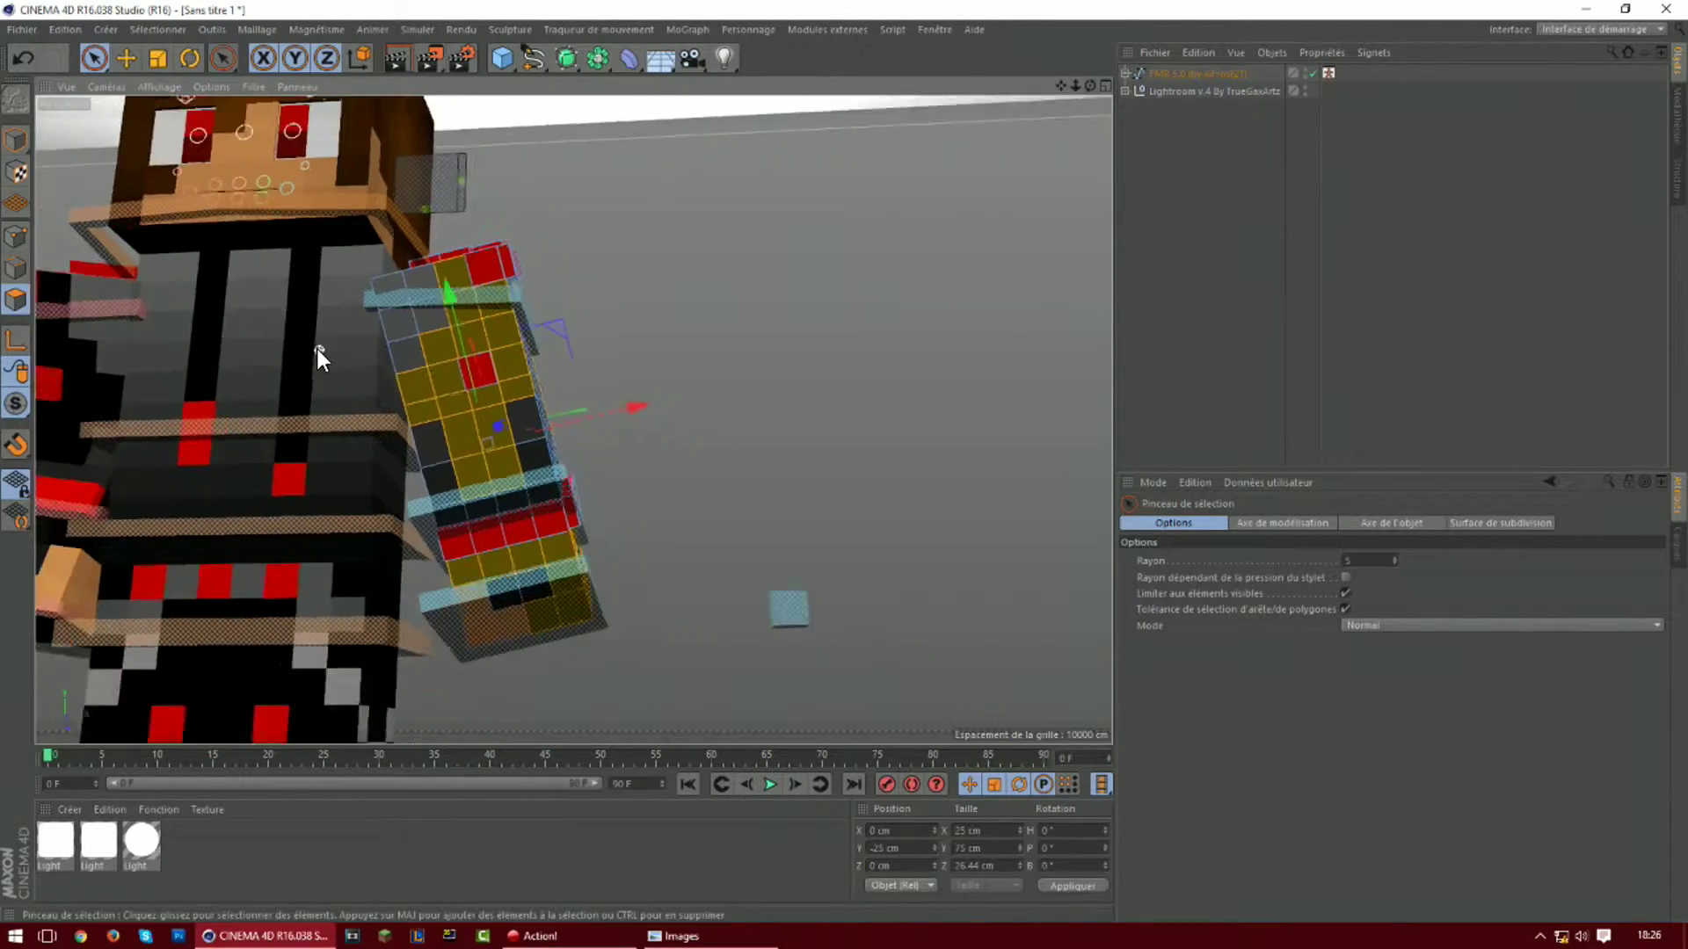
Extrude the selected black left arm polygons with an offset of 1.2 cm
key(d)
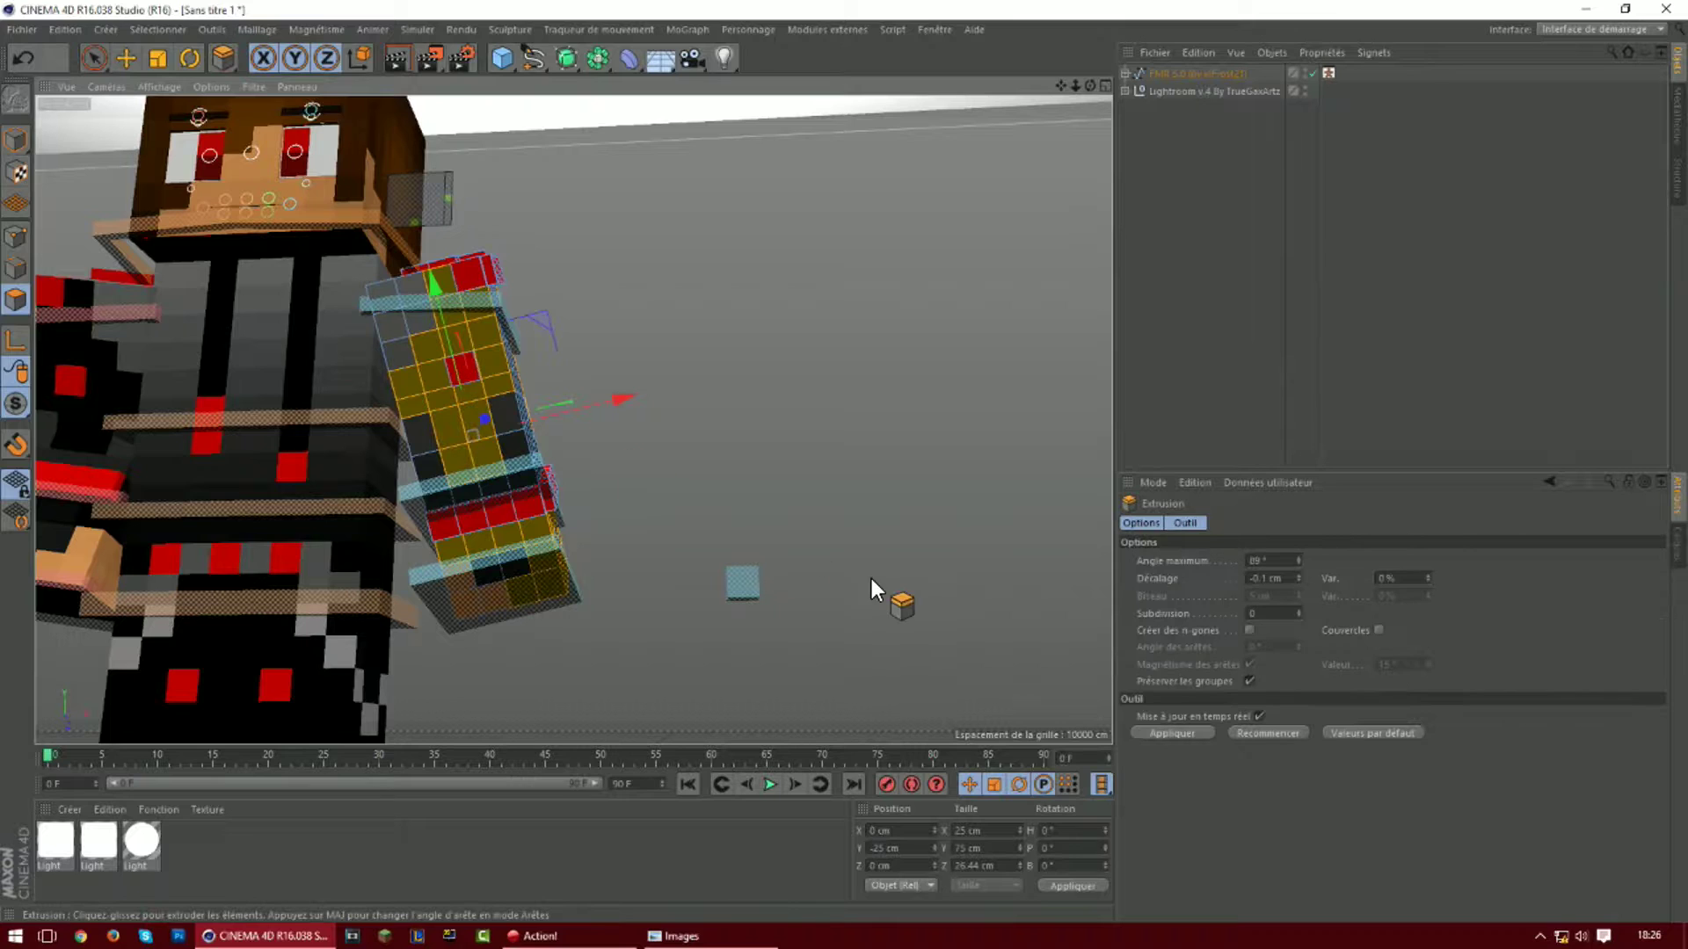
click(1299, 573)
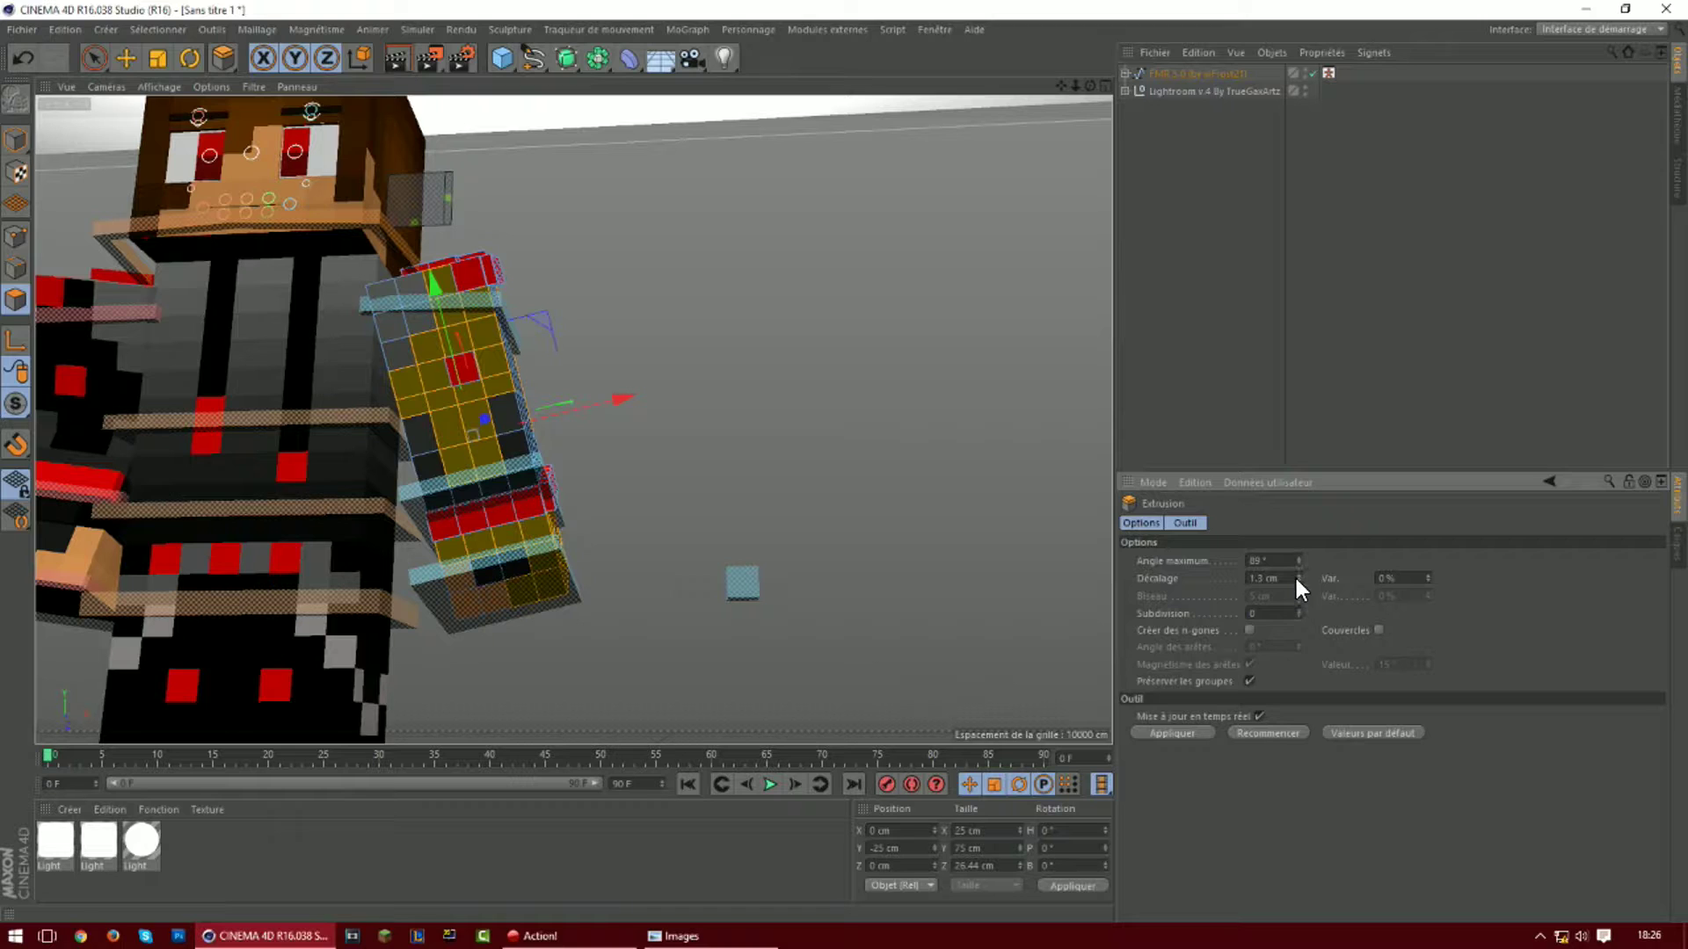
click(1196, 731)
scroll(489, 462, down, 3)
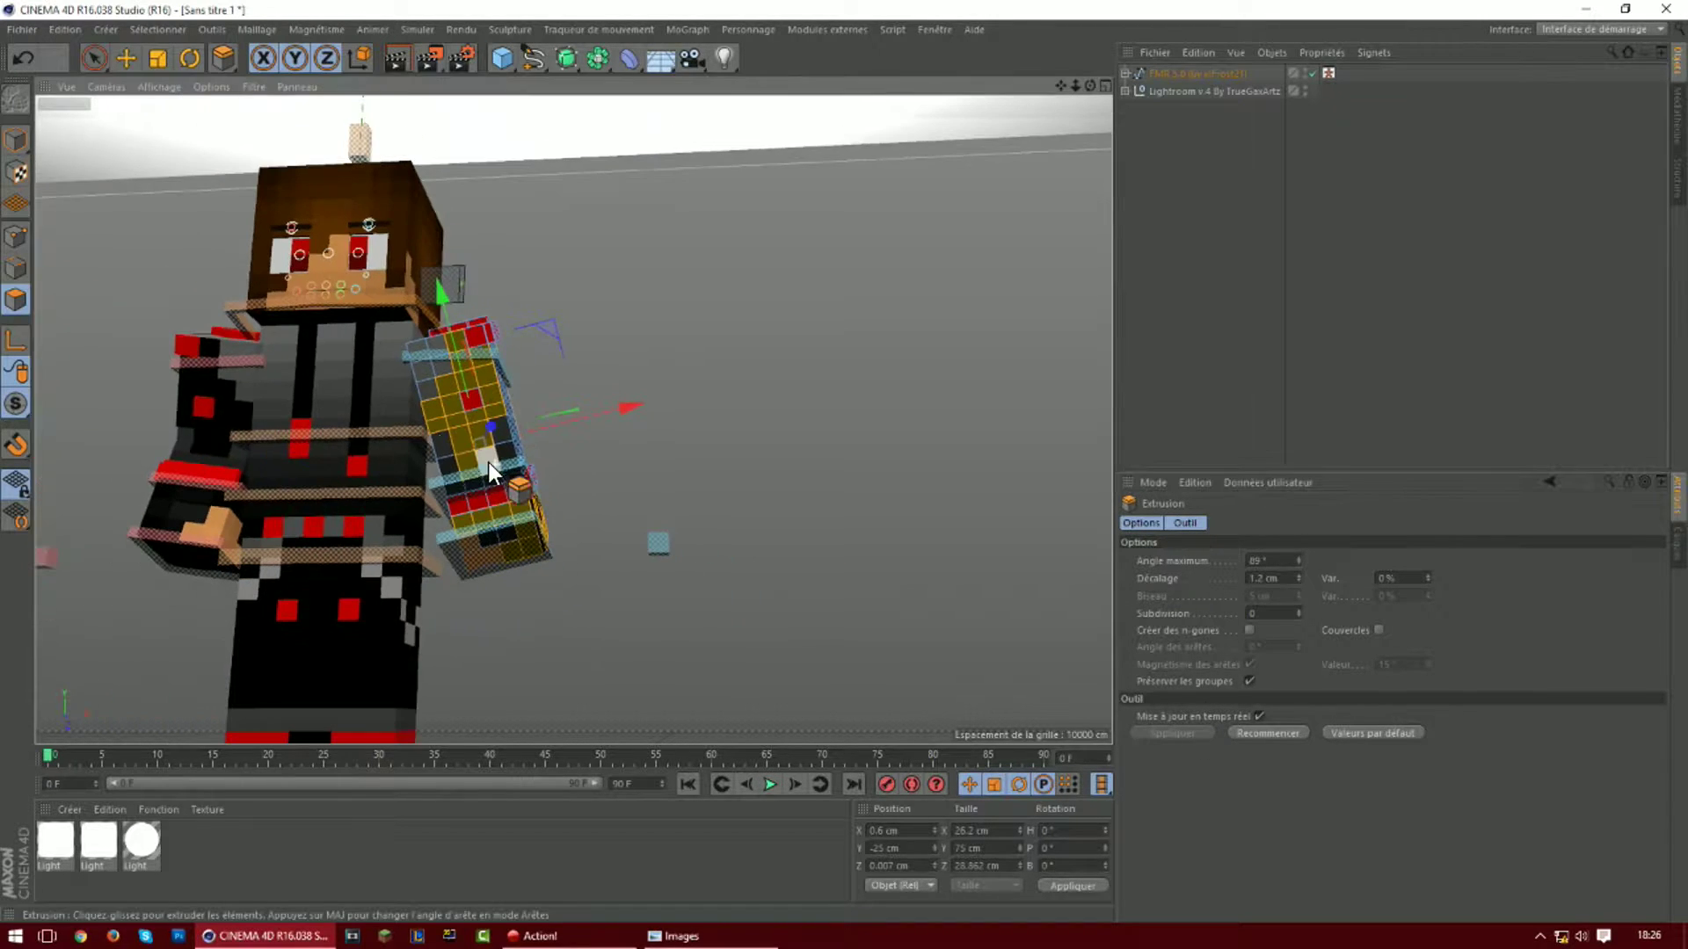
Return to model mode, and select the character's body mesh for polygon editing
click(9, 141)
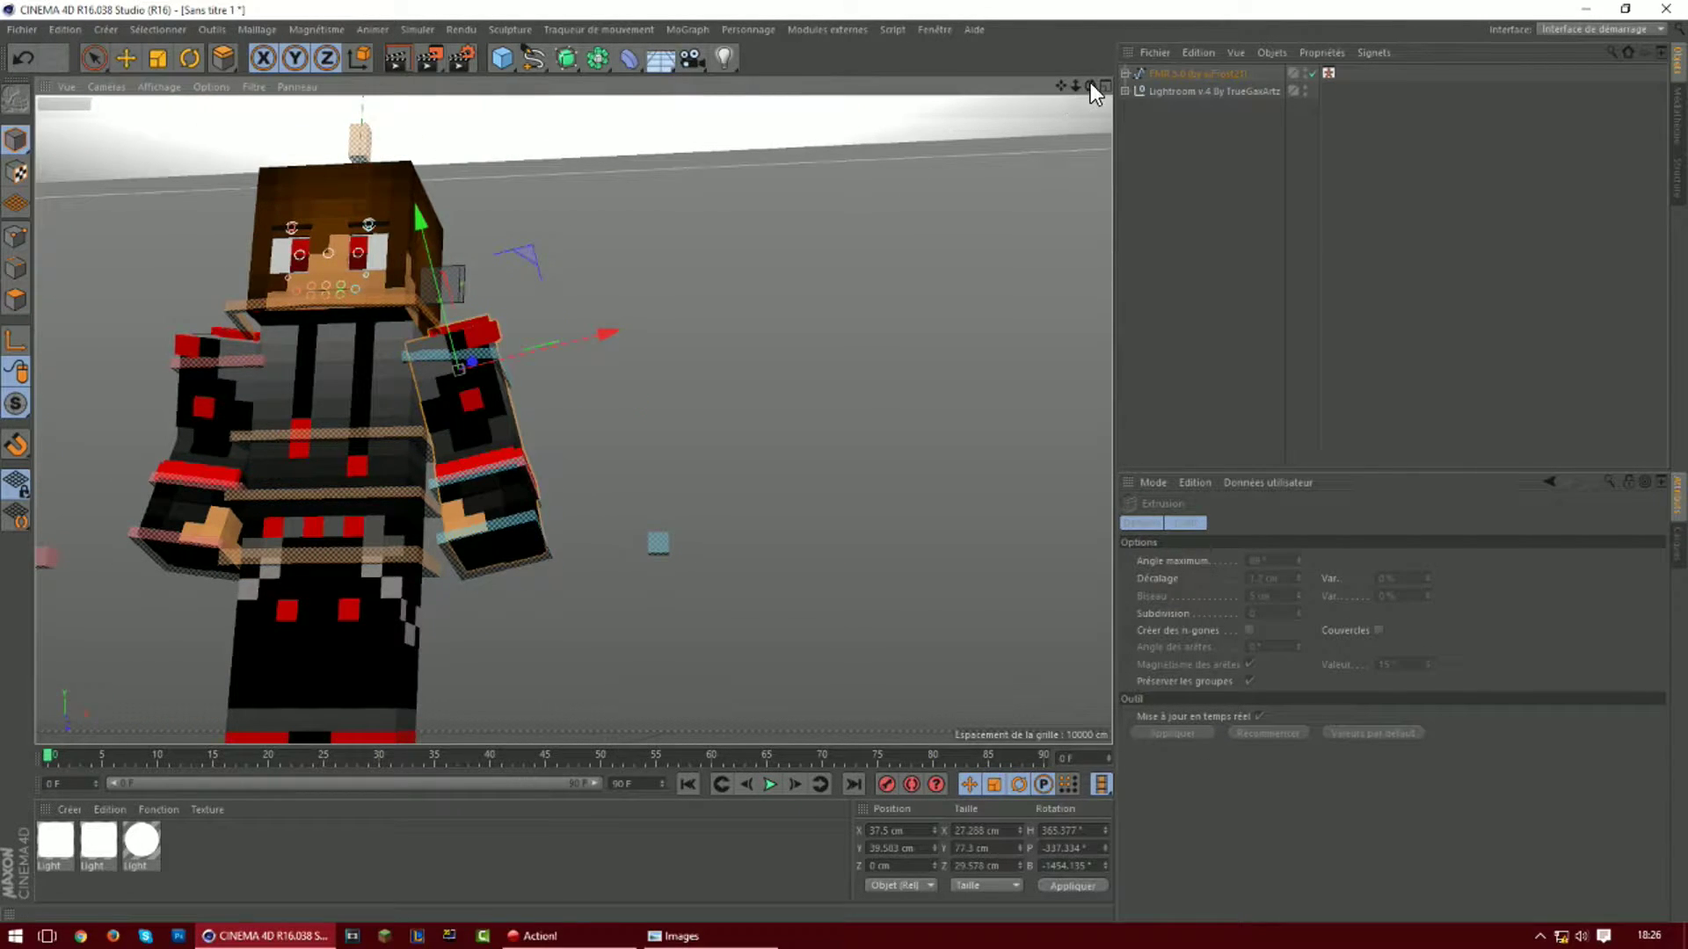
scroll(194, 456, up, 3)
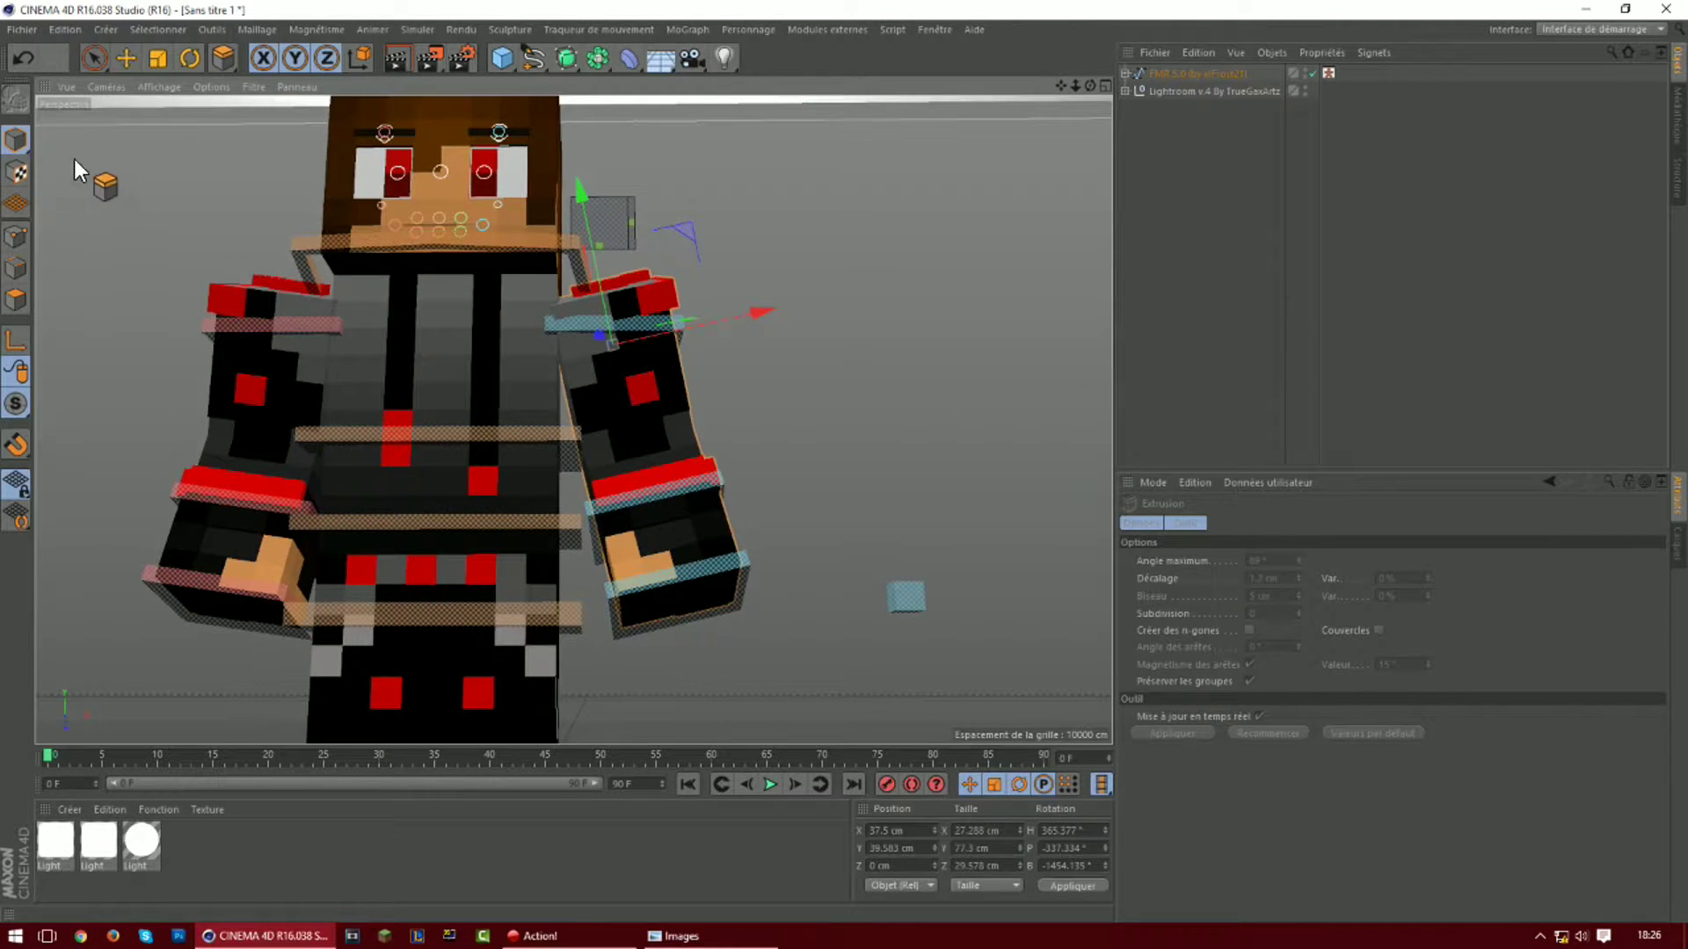
click(122, 51)
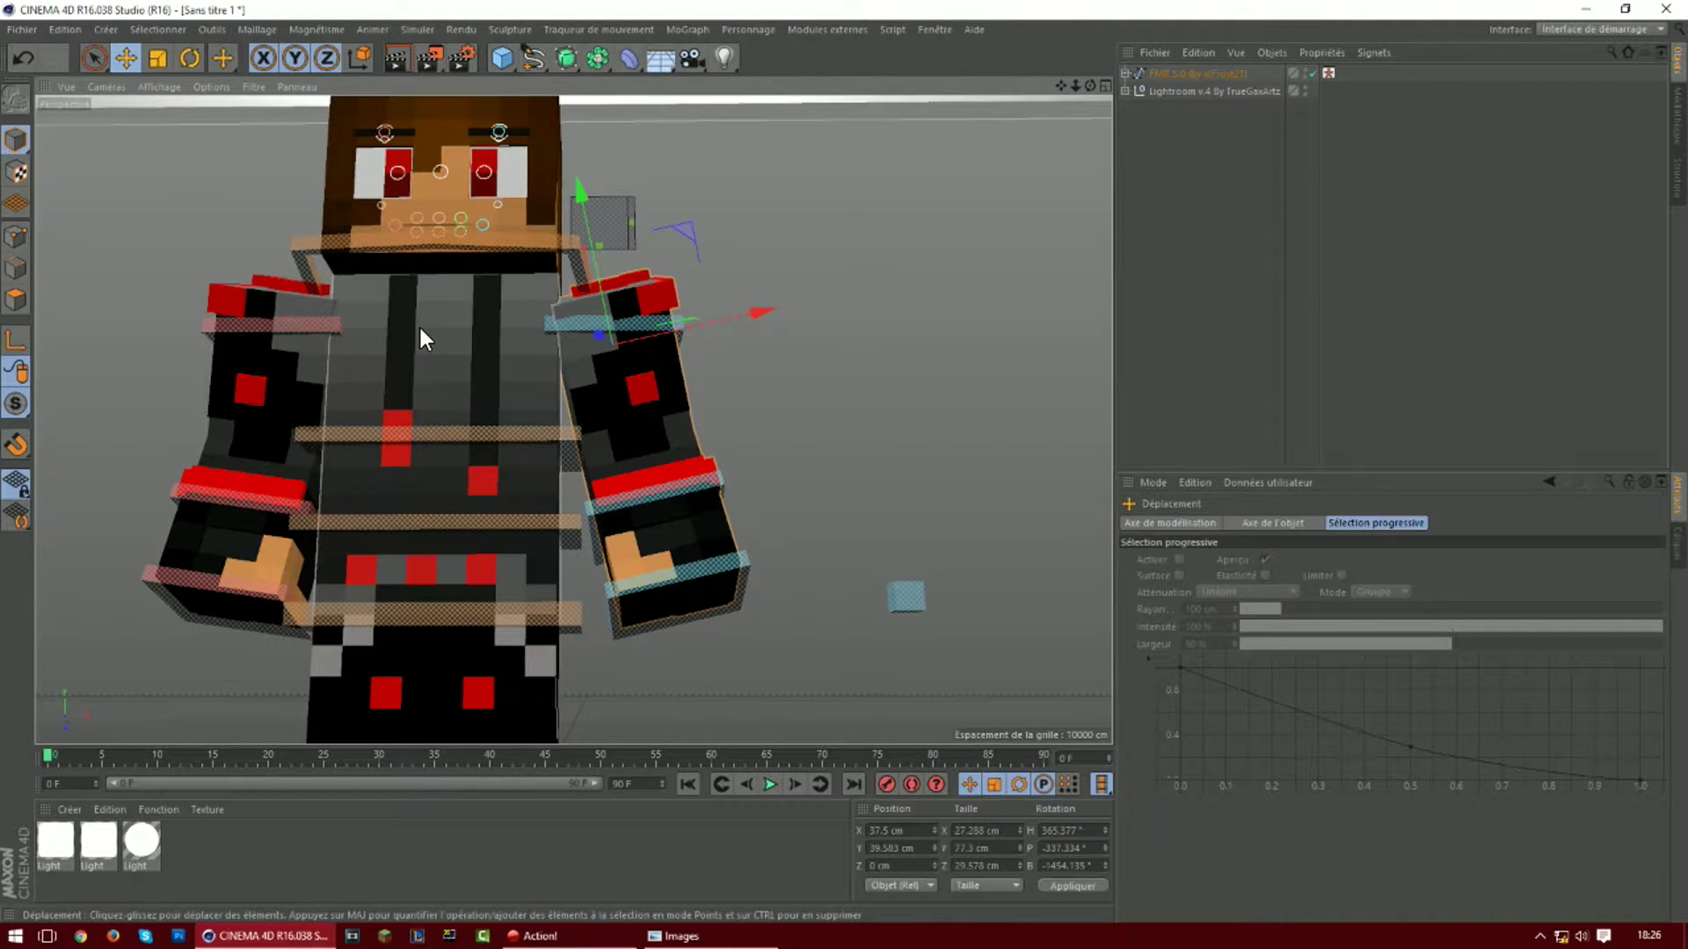
click(415, 327)
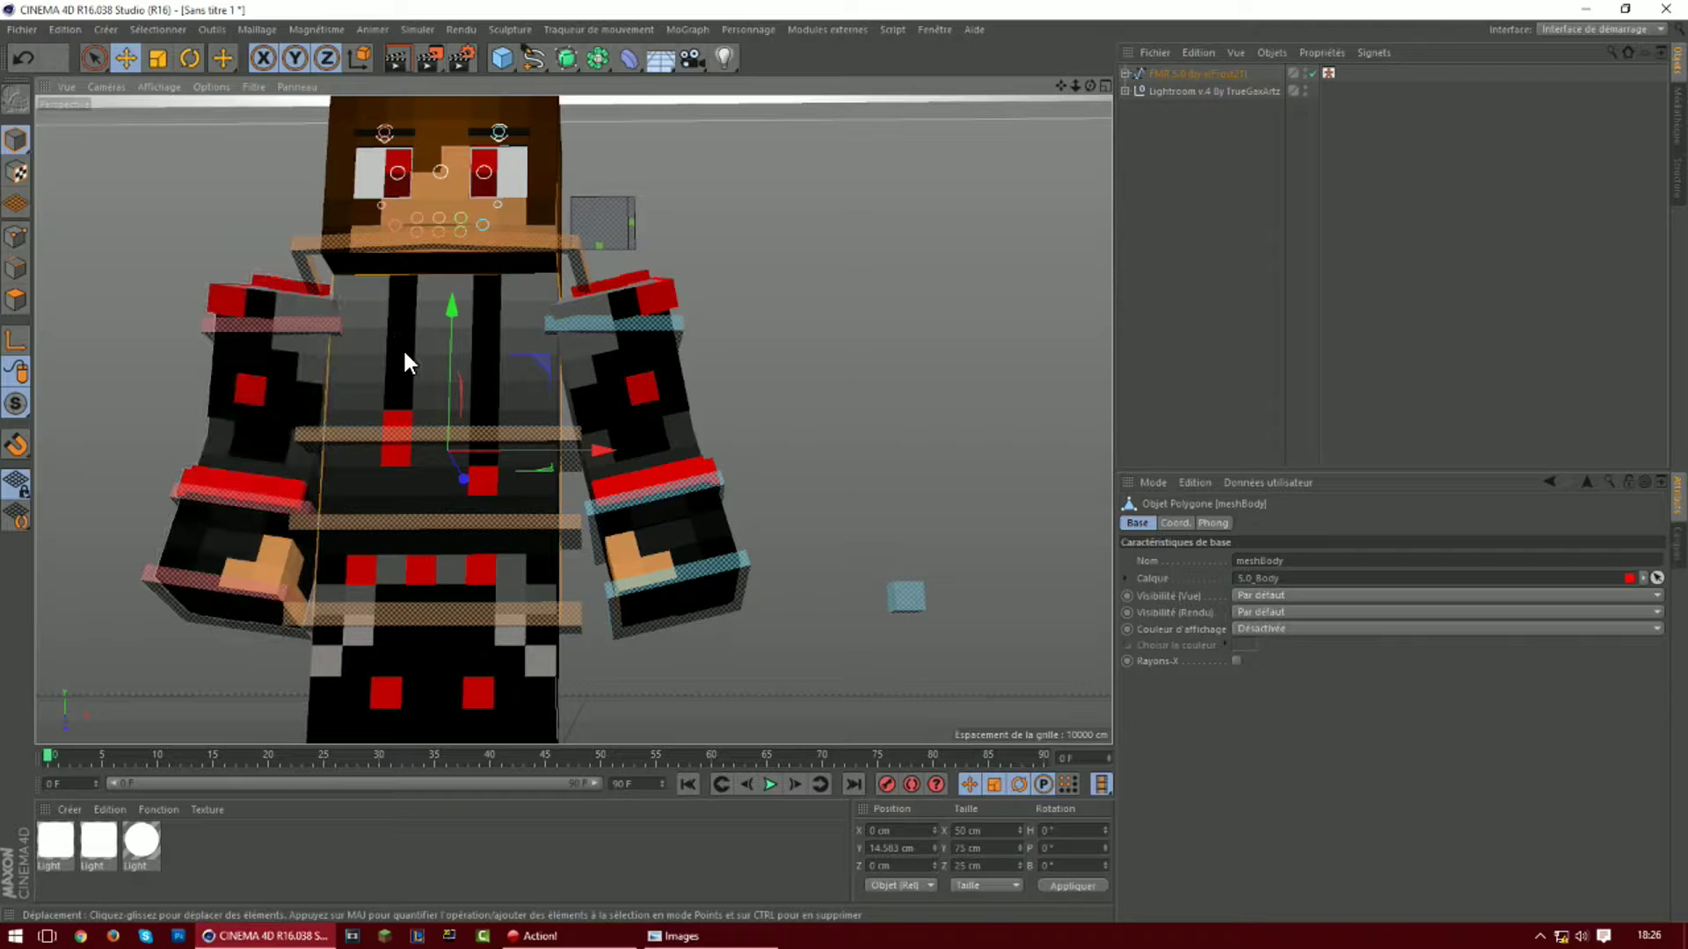
click(16, 299)
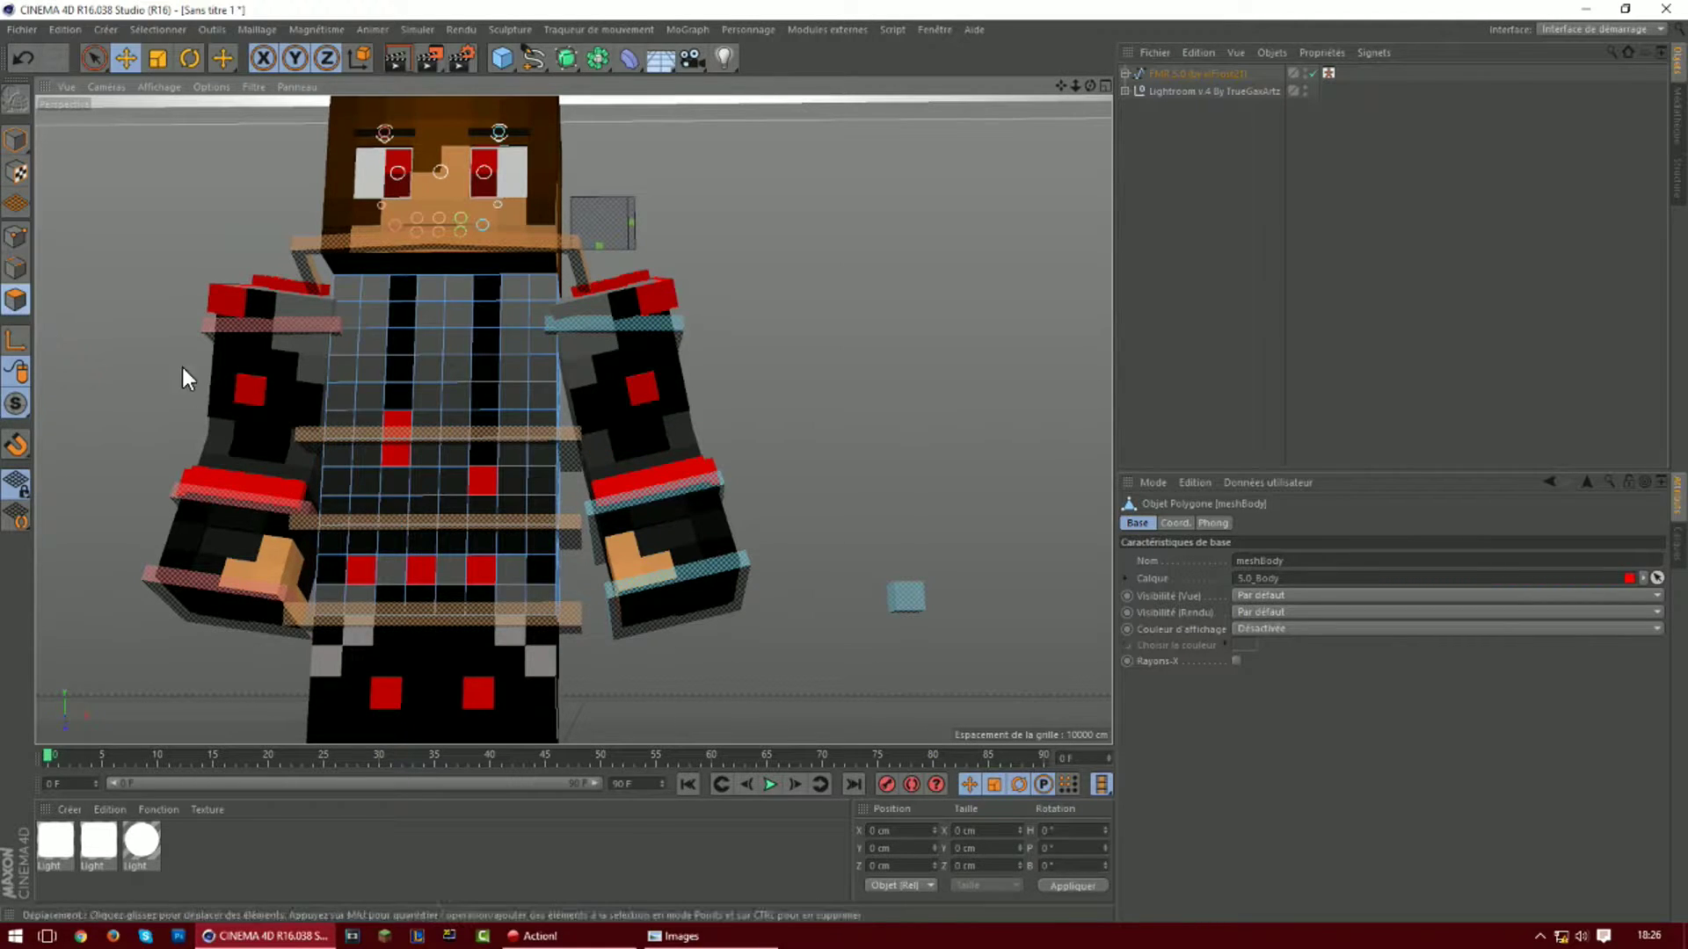
Select the two black vertical cords and the black belt polygons on the torso's front, and extrude them with a 2 cm offset
click(91, 58)
drag(405, 276, 405, 383)
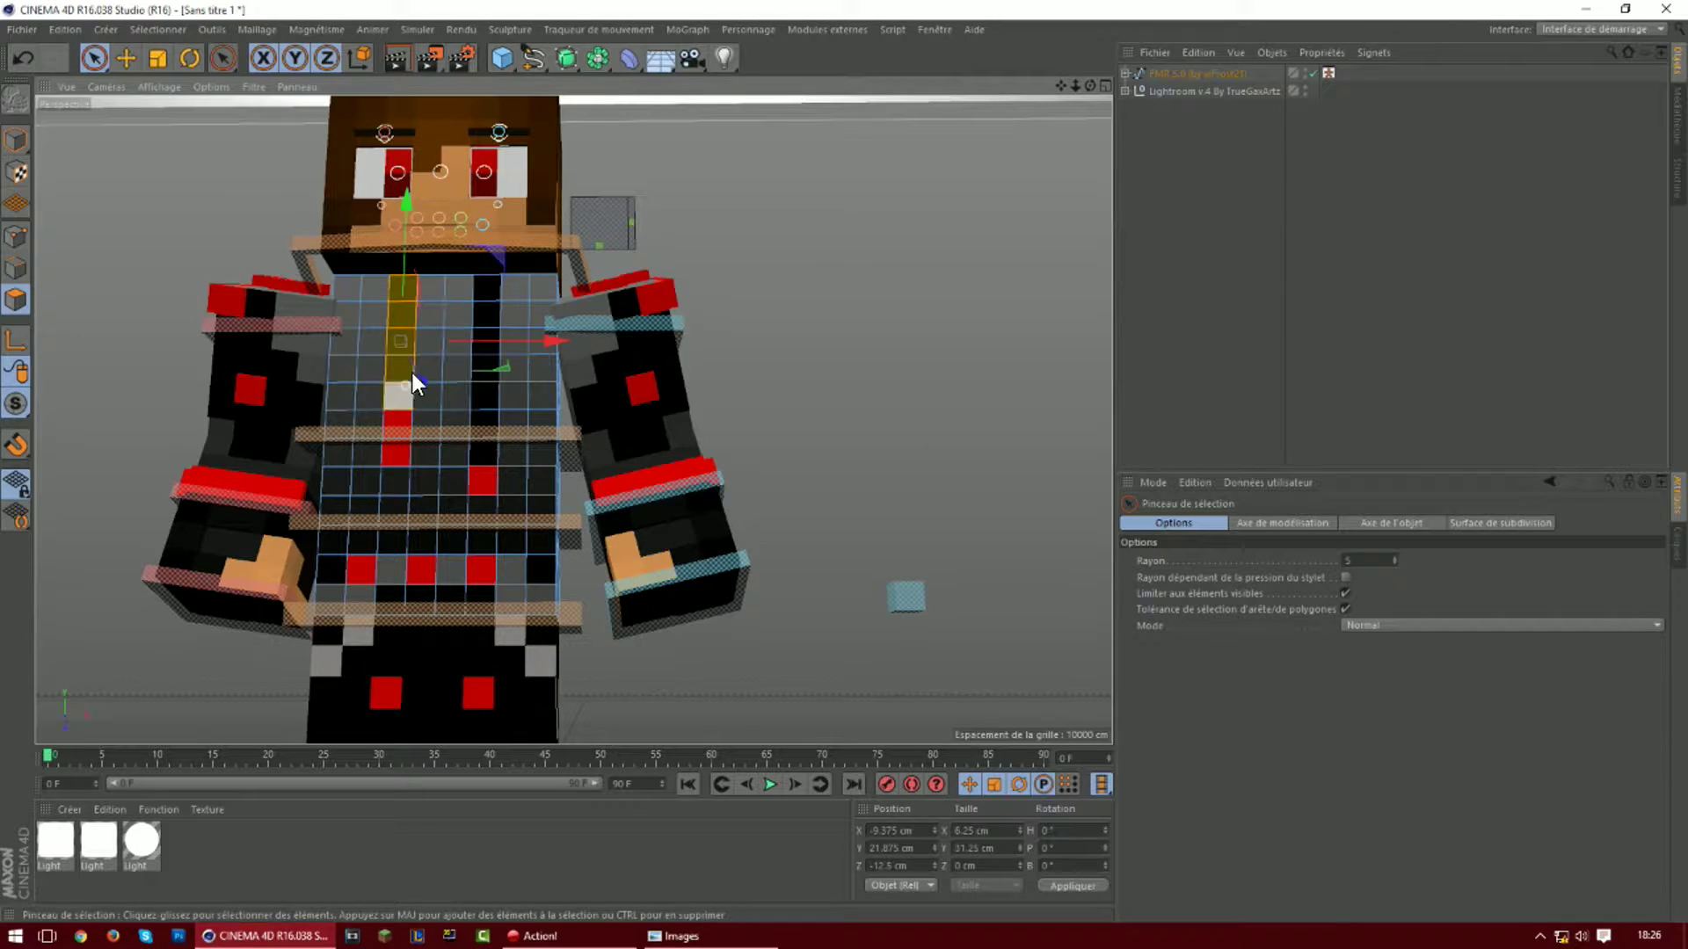
shift+drag(483, 442, 485, 459)
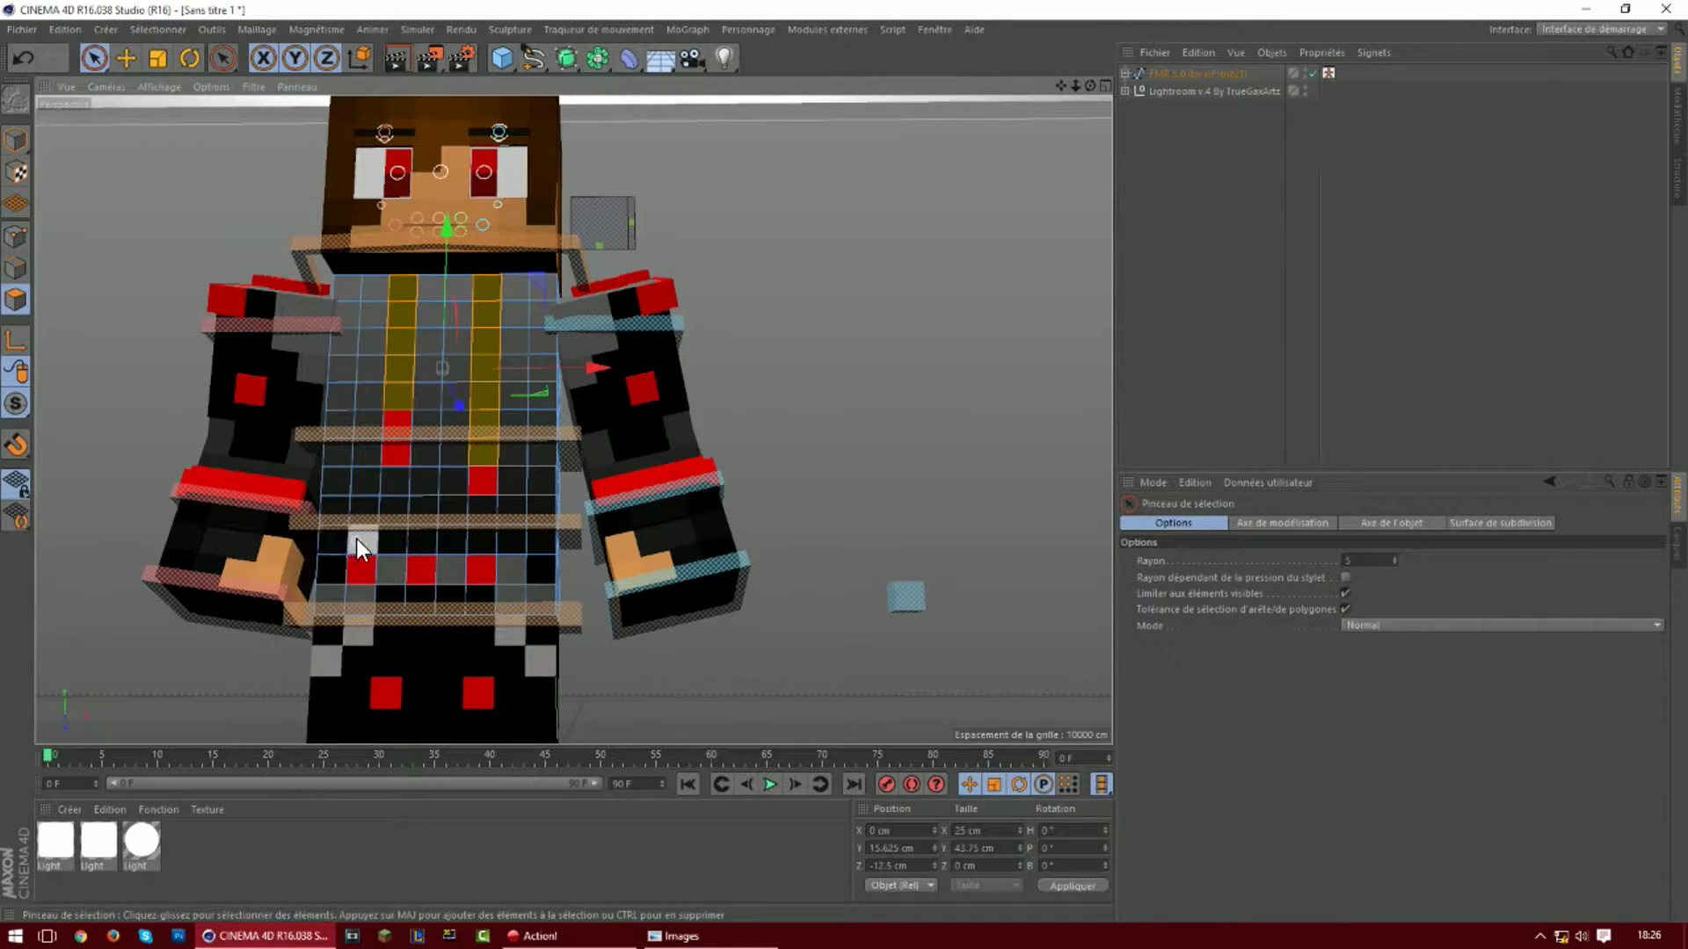
mouse_move(492, 538)
shift+mouse_down()
mouse_move(535, 535)
mouse_move(538, 571)
shift+mouse_up()
shift+drag(436, 594, 538, 596)
shift+drag(325, 563, 317, 614)
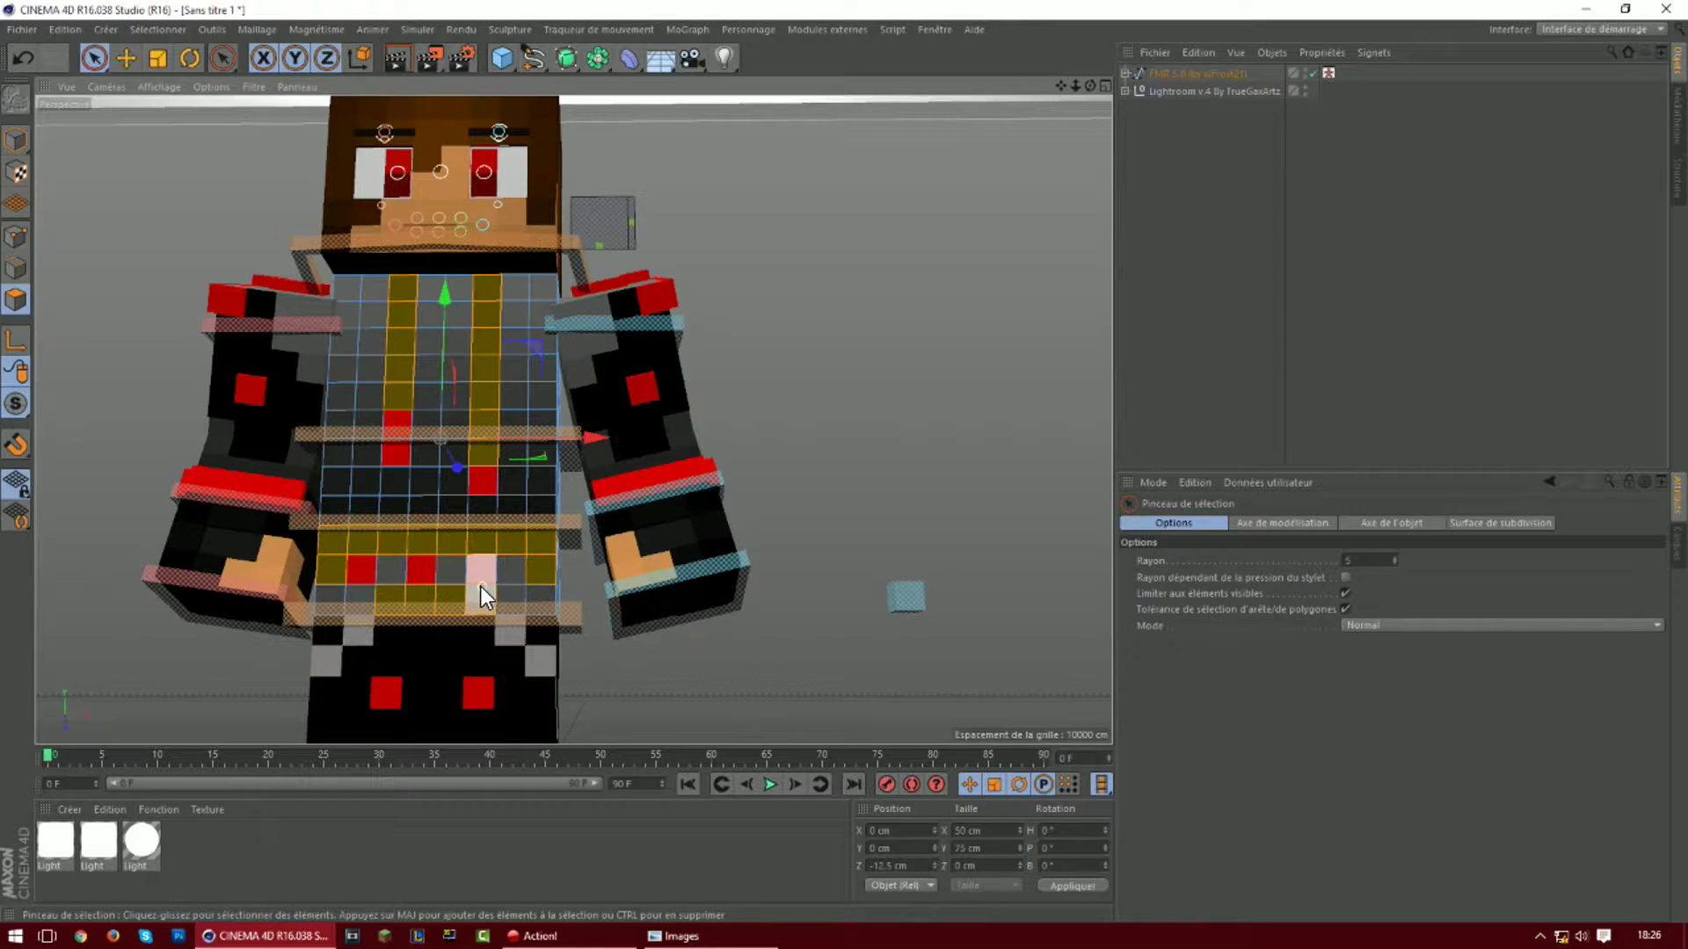
key(d)
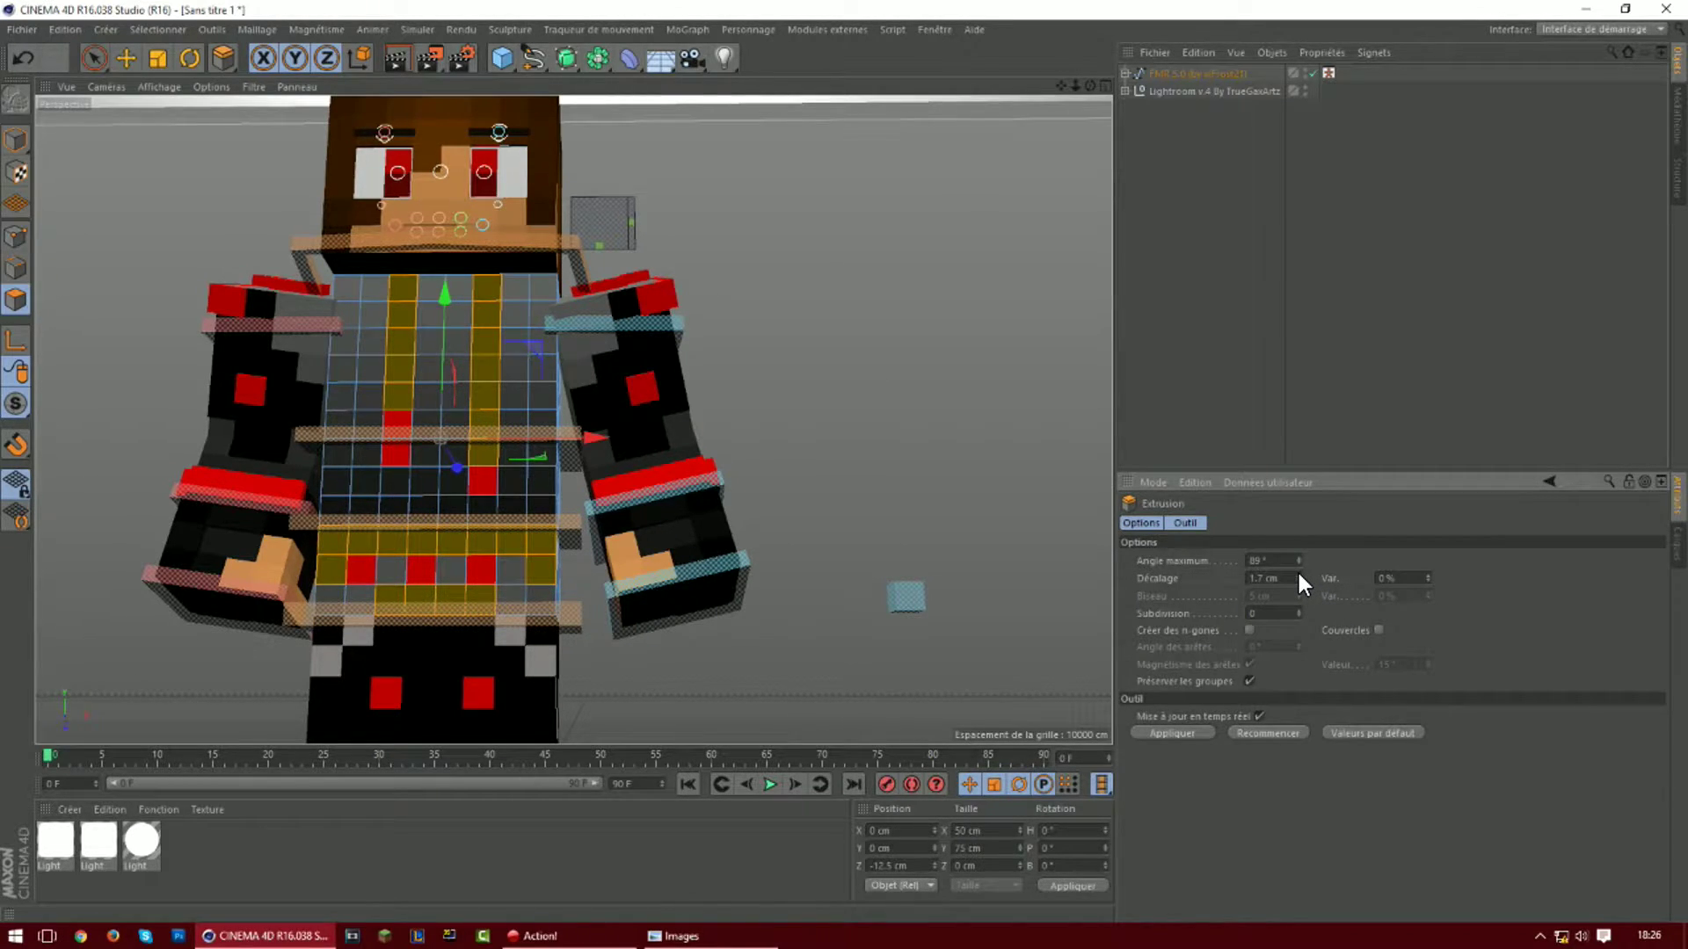
click(1165, 728)
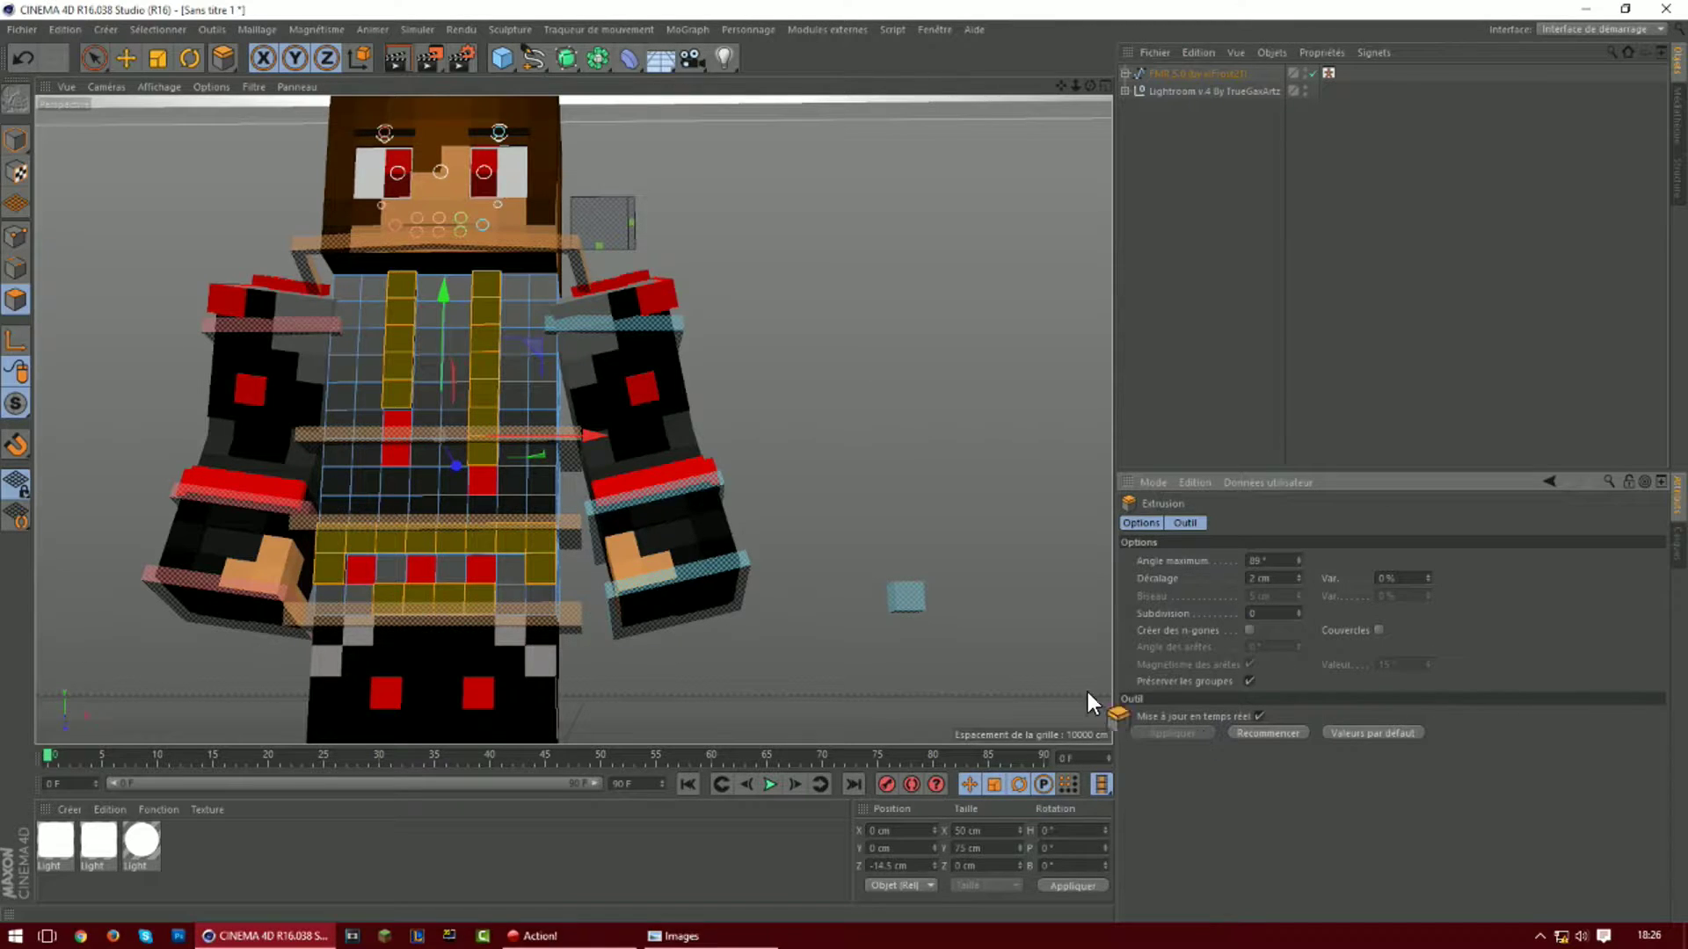
Try to extrude the red cord ends and belt squares together with the black trim, using a 2.56 cm offset
click(409, 424)
drag(397, 446, 426, 461)
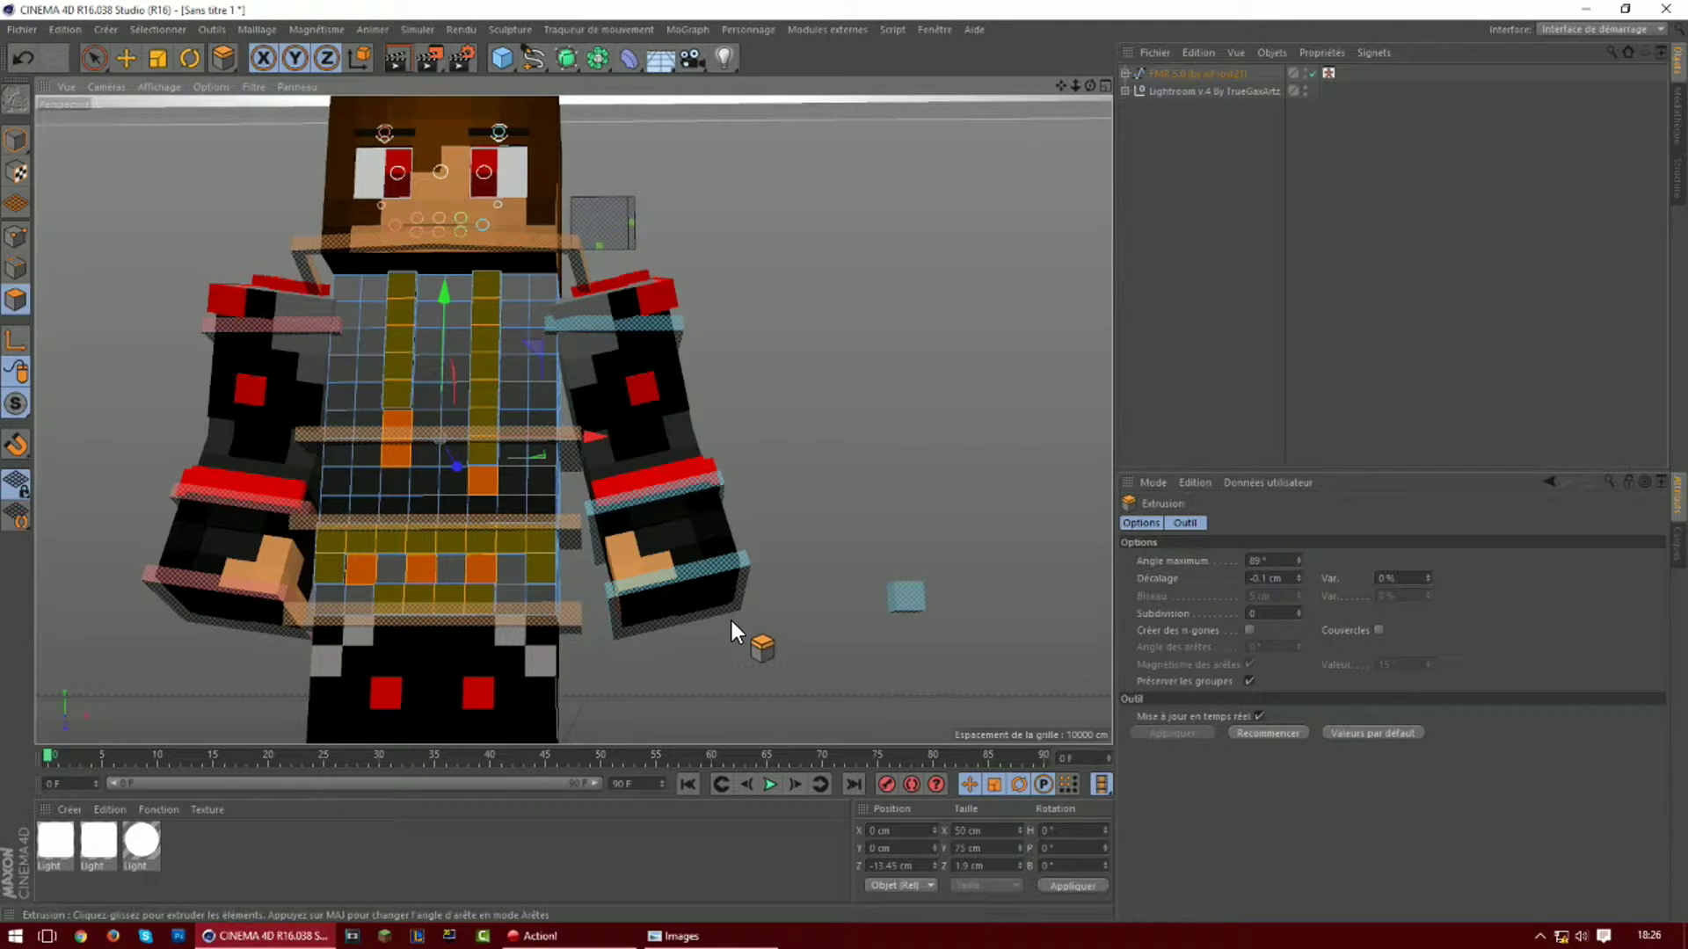
click(1295, 576)
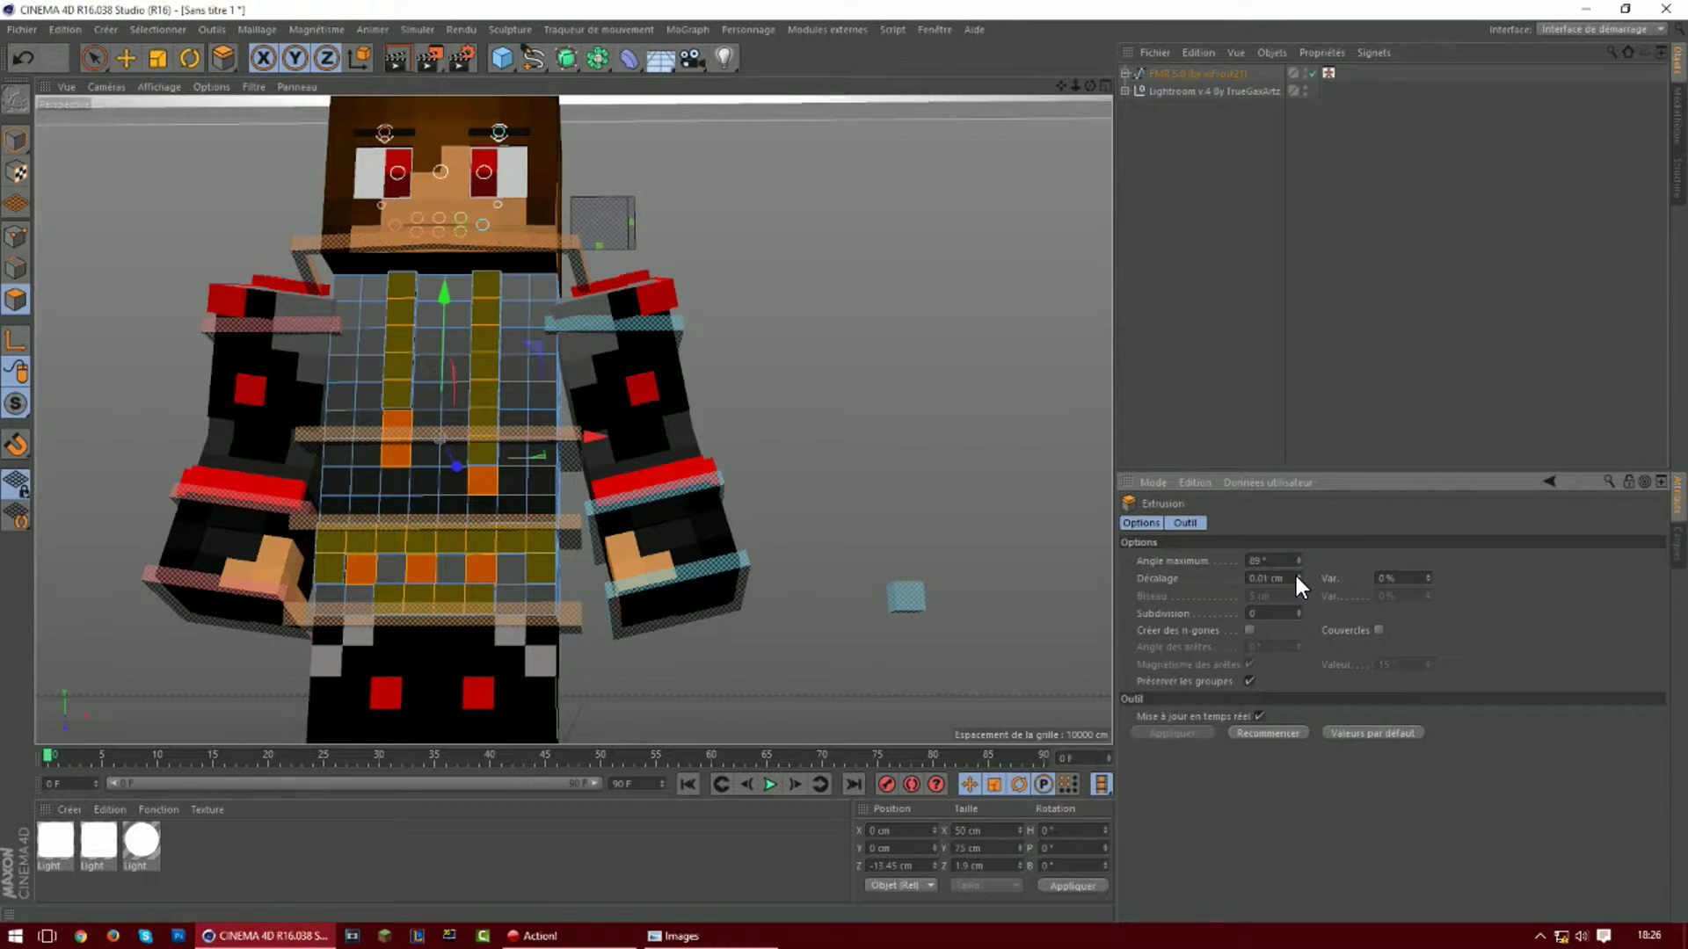
drag(1296, 577, 1296, 577)
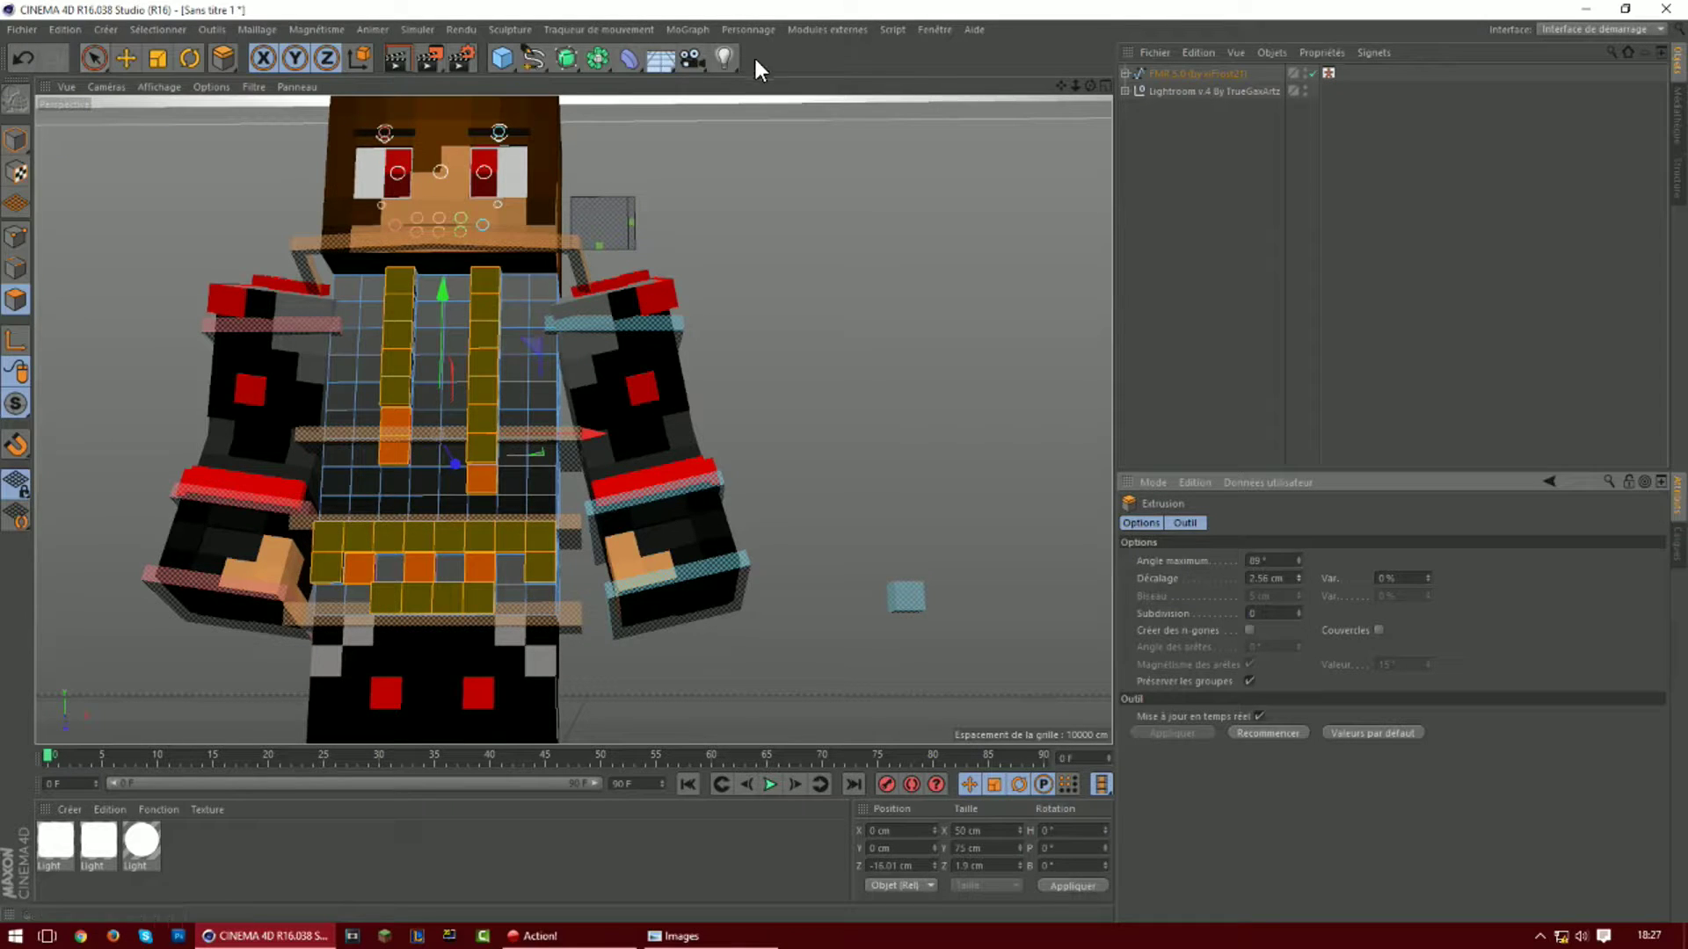
mouse_move(1090, 86)
mouse_down()
mouse_move(967, 96)
mouse_move(1046, 53)
mouse_move(1077, 68)
mouse_move(993, 70)
mouse_move(1103, 89)
mouse_move(1087, 87)
mouse_up()
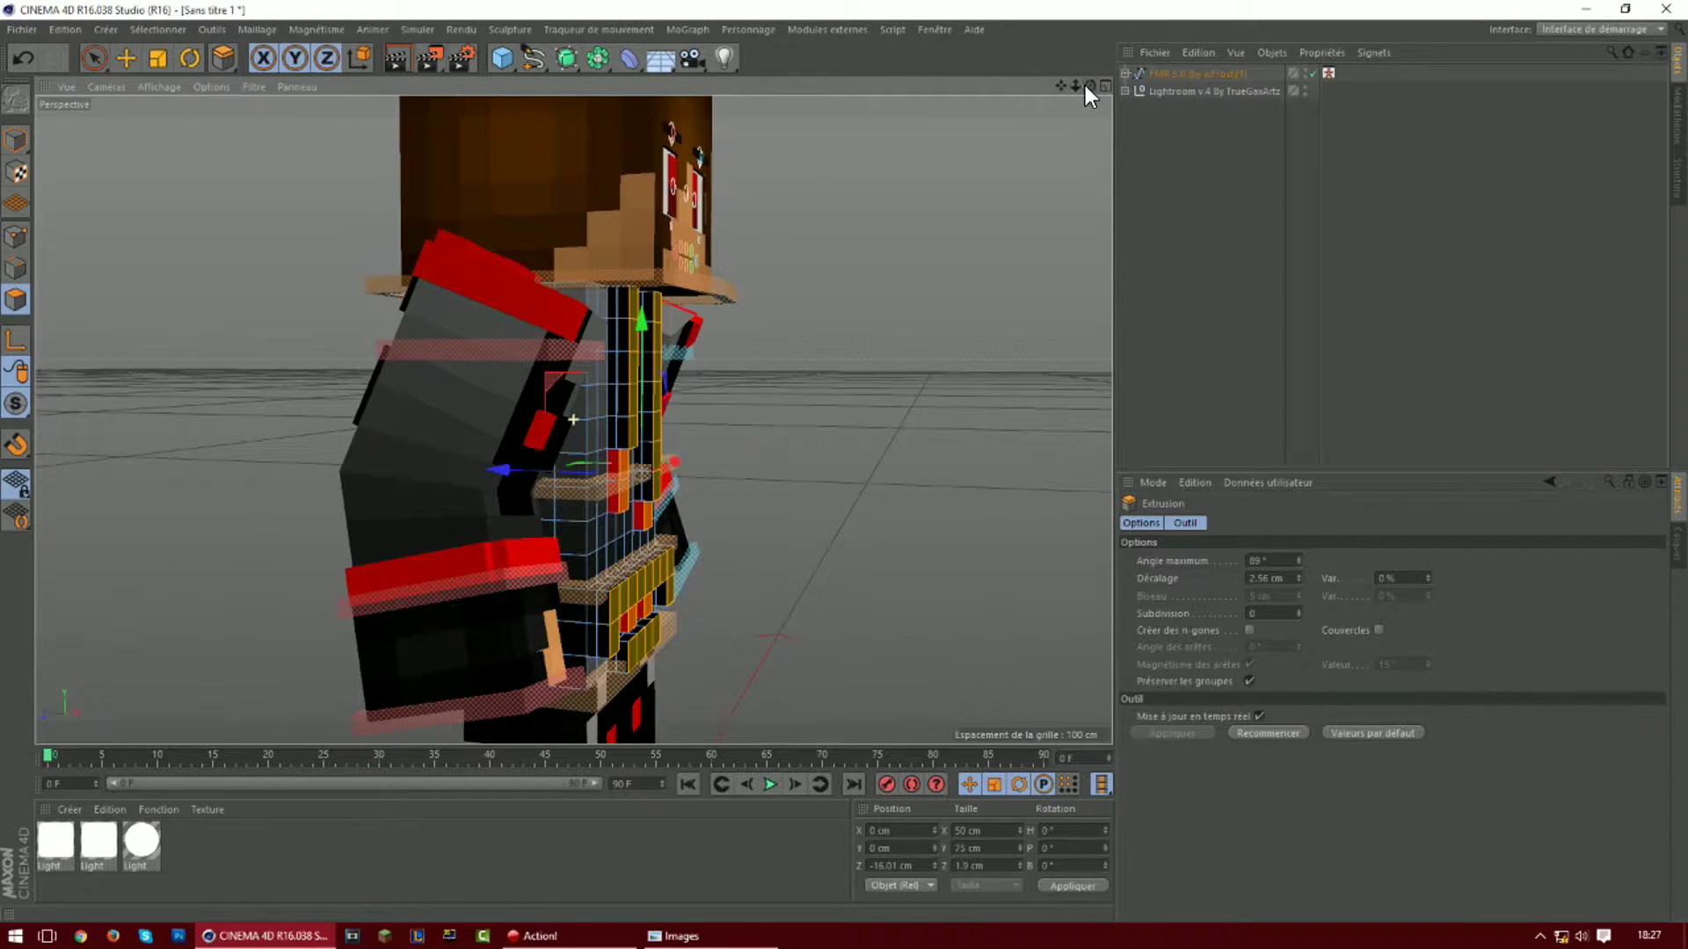
drag(615, 425, 613, 420)
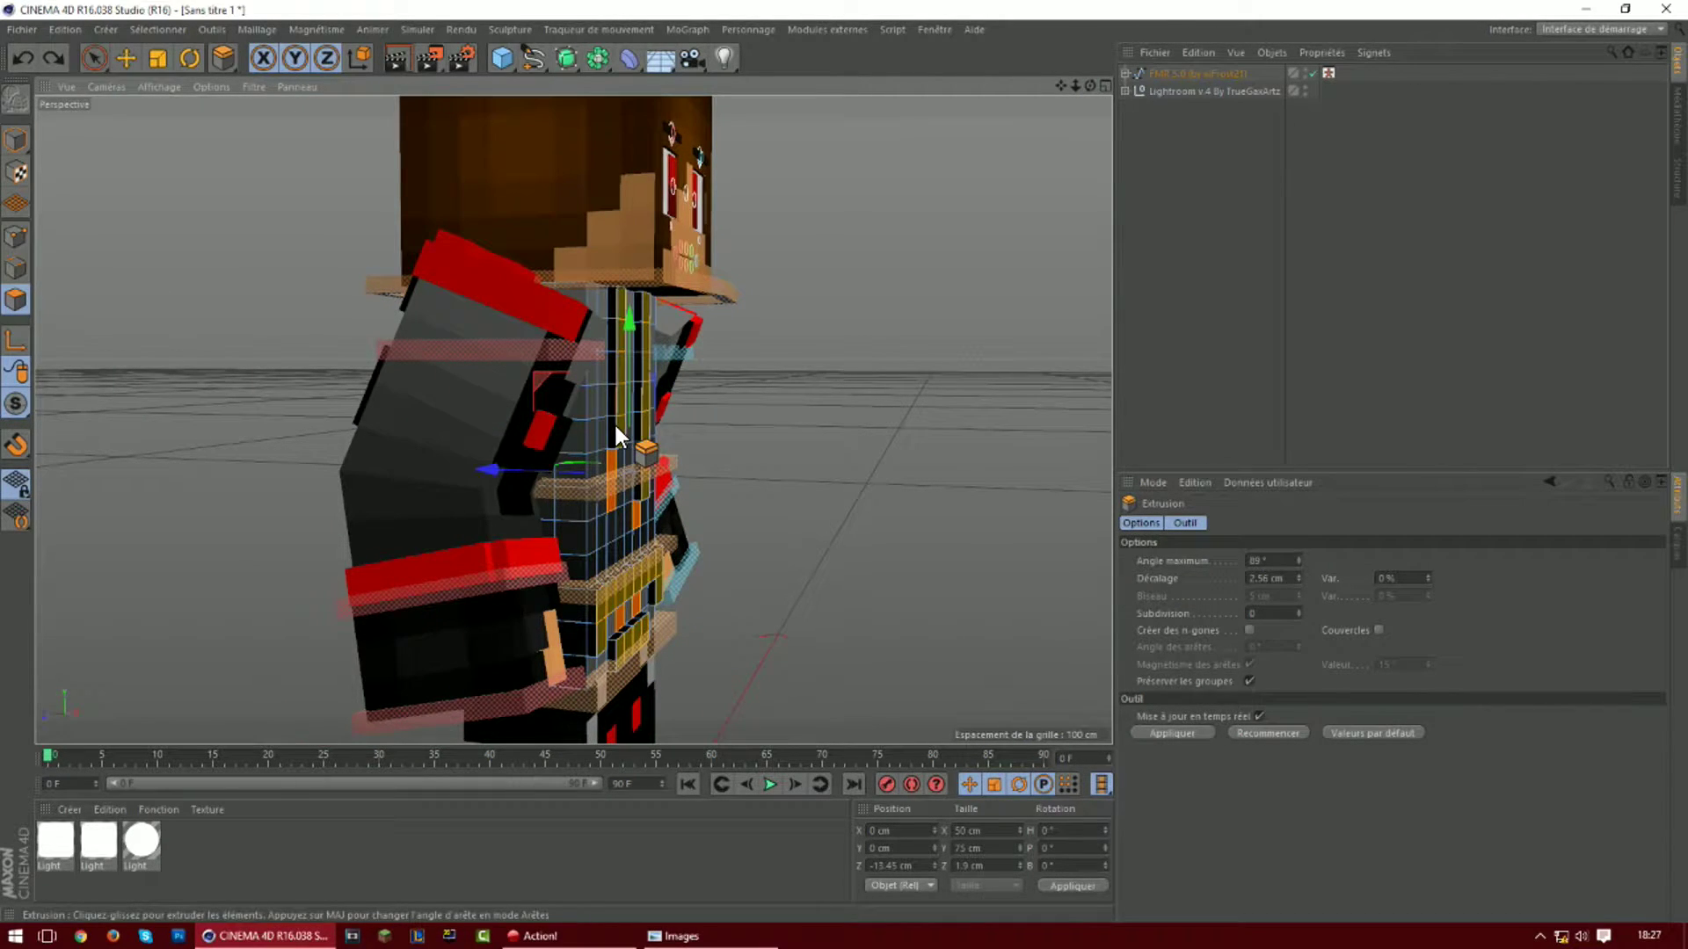
Select only the red cord ends and the three red belt squares on the torso's front, and extrude them outward
mouse_move(1089, 86)
mouse_down()
mouse_move(1002, 89)
mouse_move(1088, 86)
mouse_up()
drag(651, 468, 663, 468)
click(665, 472)
shift+click(661, 515)
shift+click(772, 547)
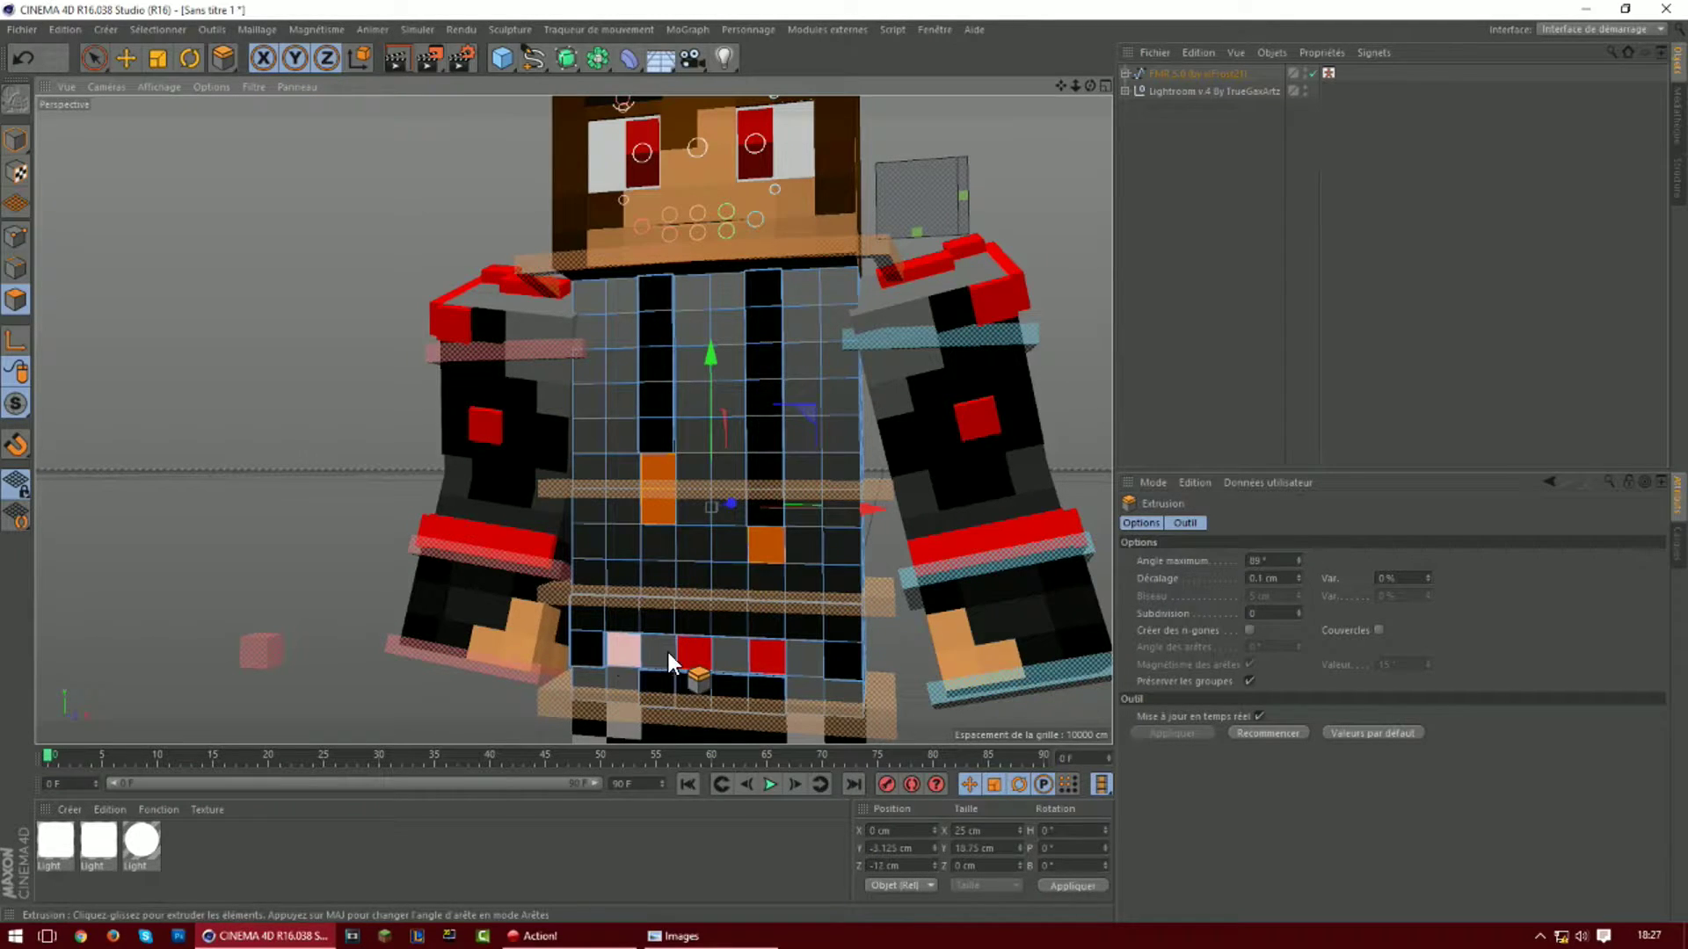
shift+click(633, 659)
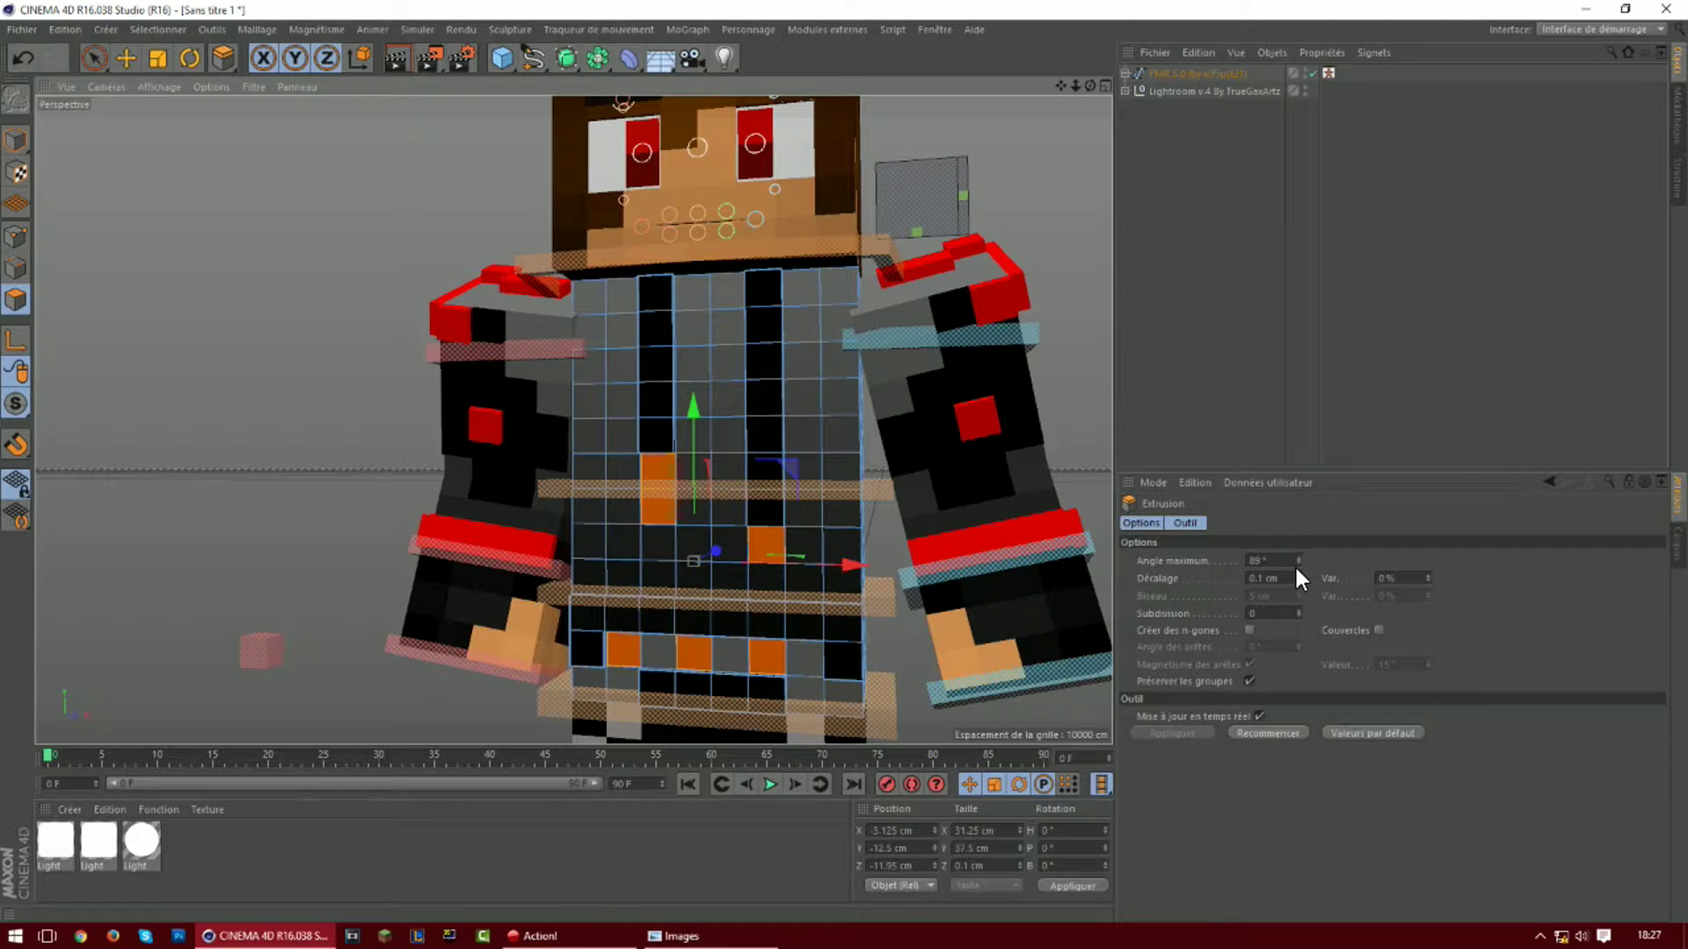
drag(1296, 577, 1296, 572)
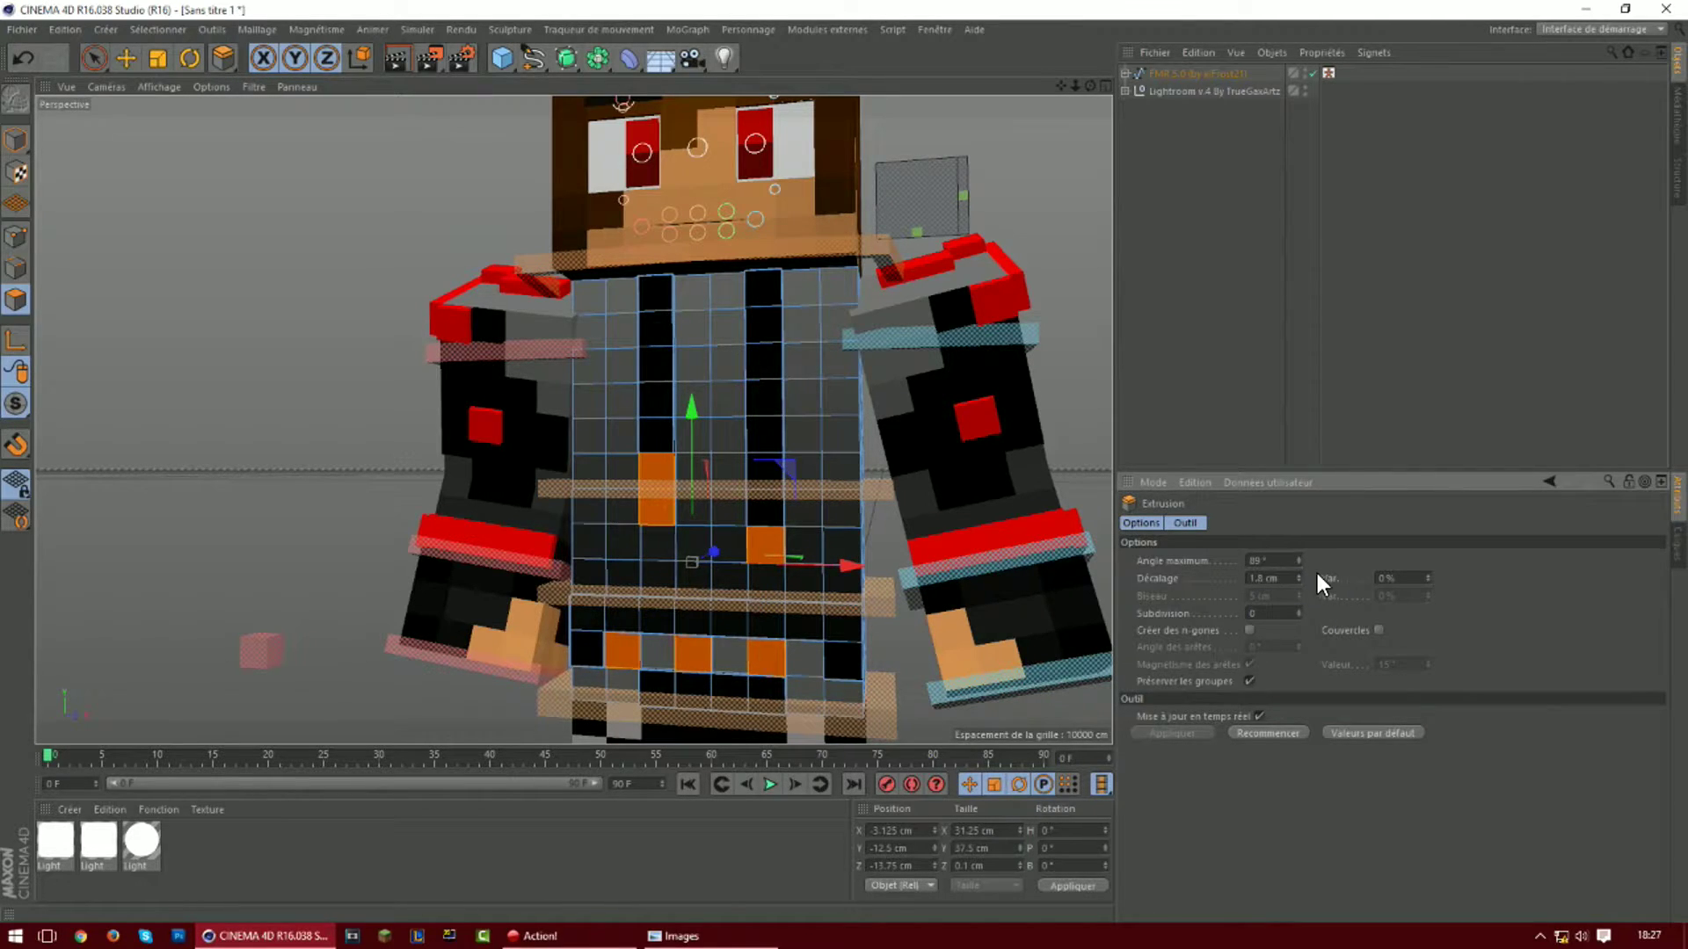
drag(1296, 574, 1295, 575)
scroll(737, 604, down, 3)
drag(1090, 86, 1011, 114)
Switch back to model mode, and select the character's right leg mesh for polygon editing
click(126, 58)
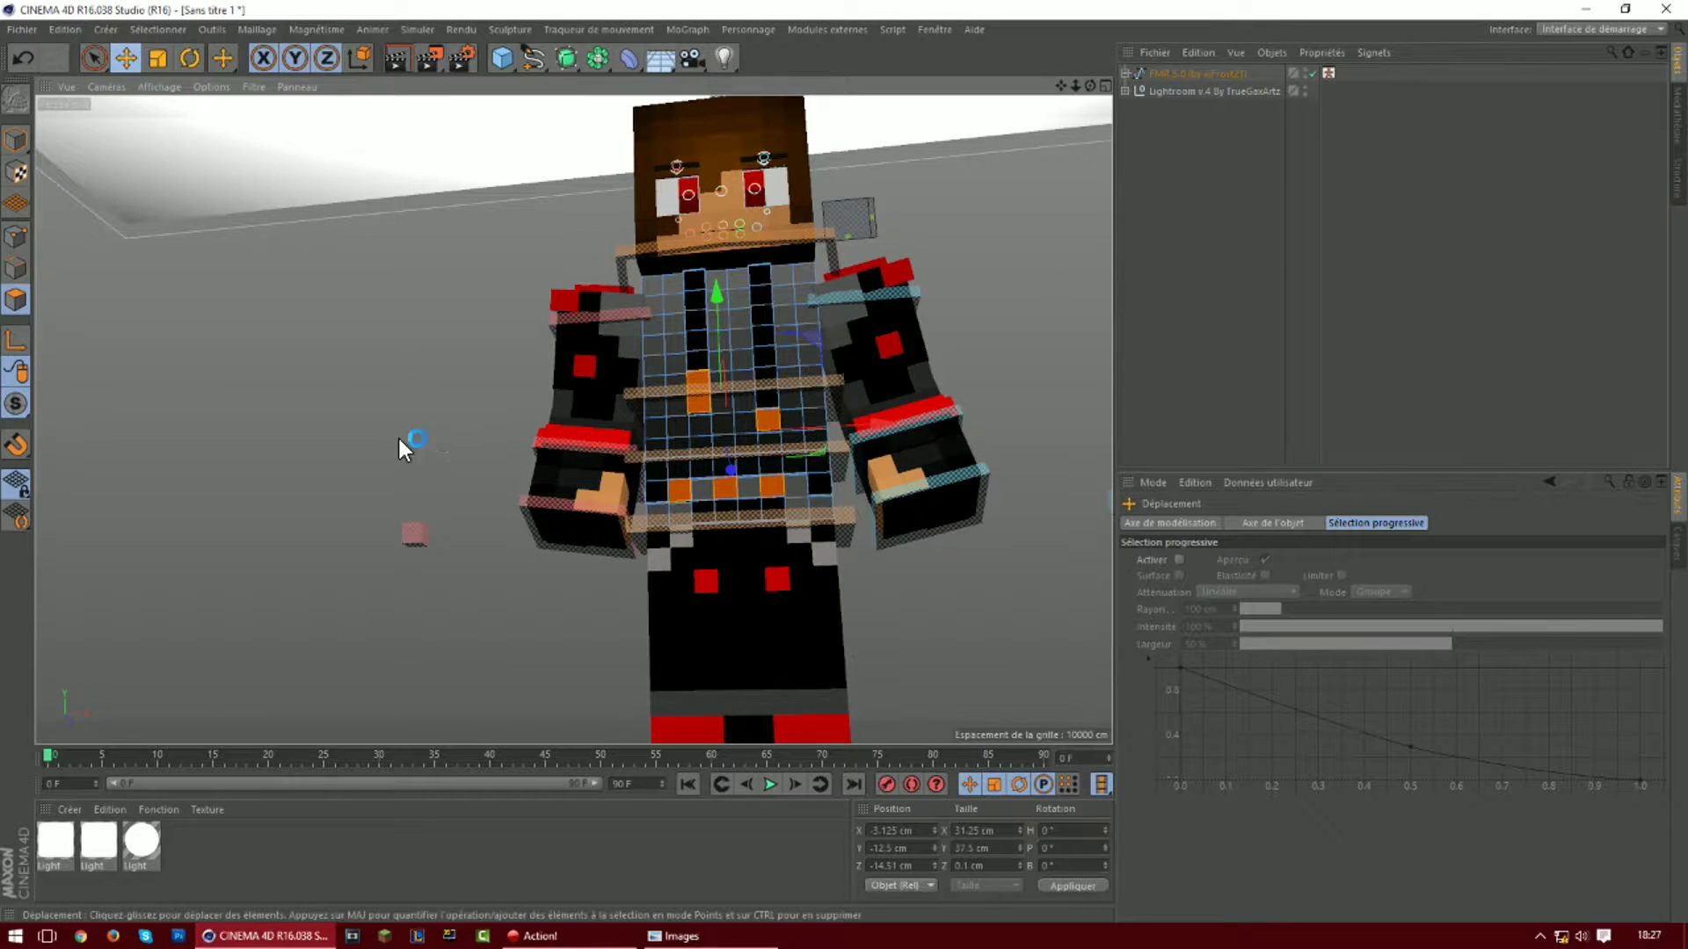
scroll(737, 572, down, 3)
scroll(624, 541, up, 4)
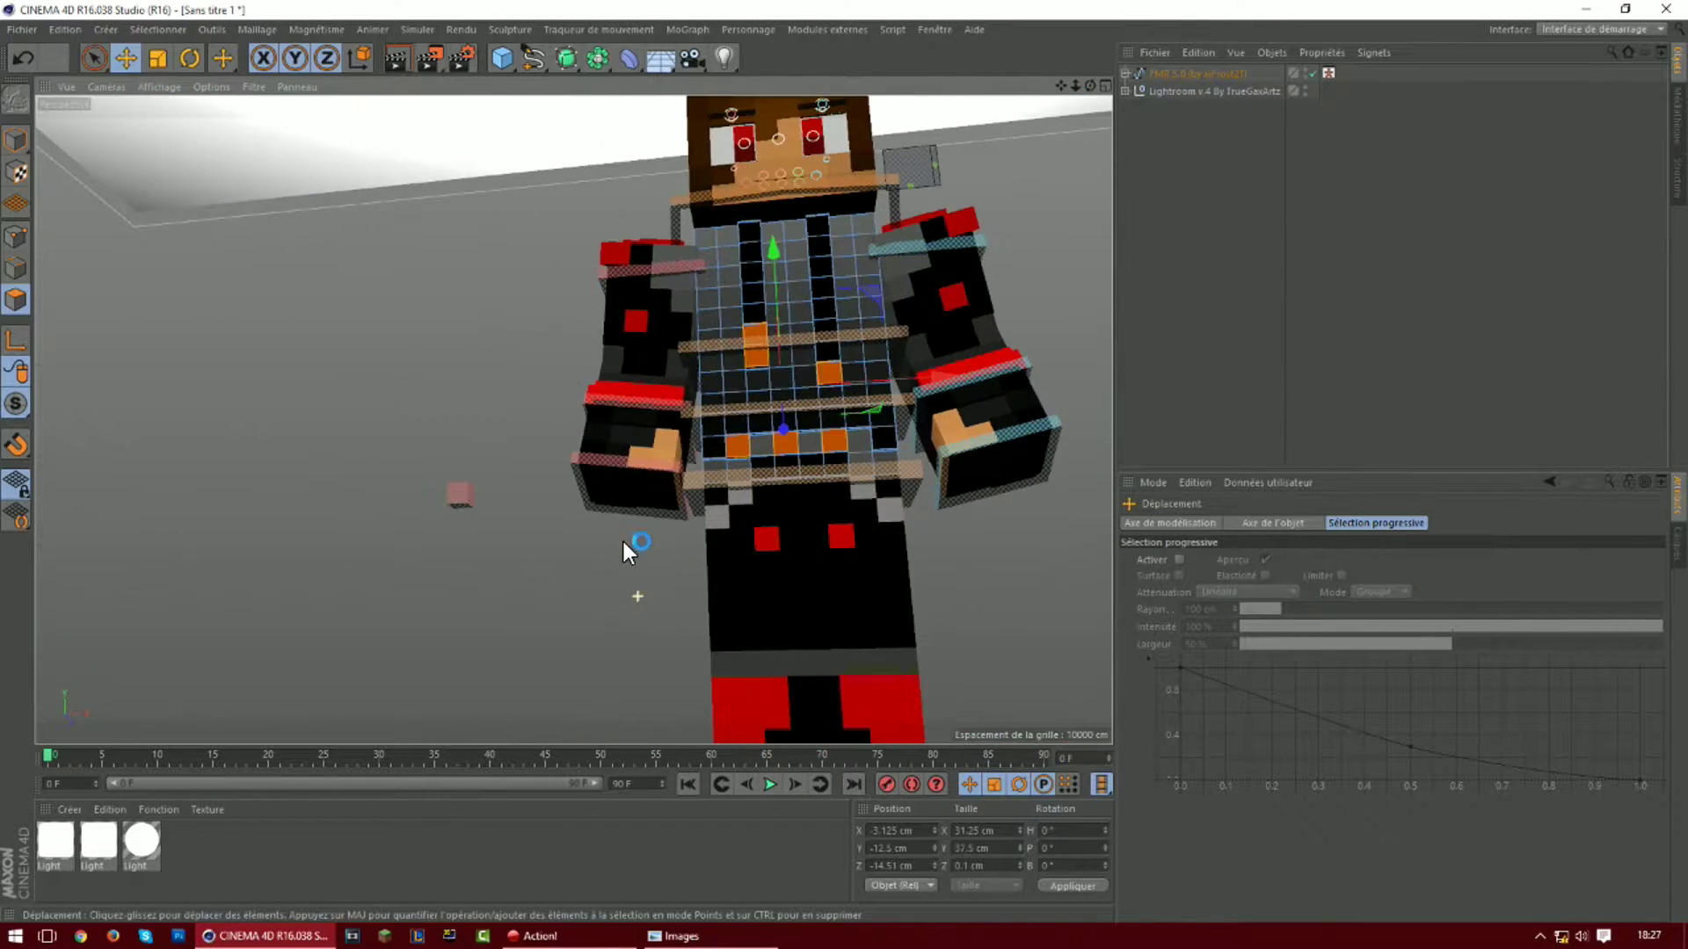
click(18, 137)
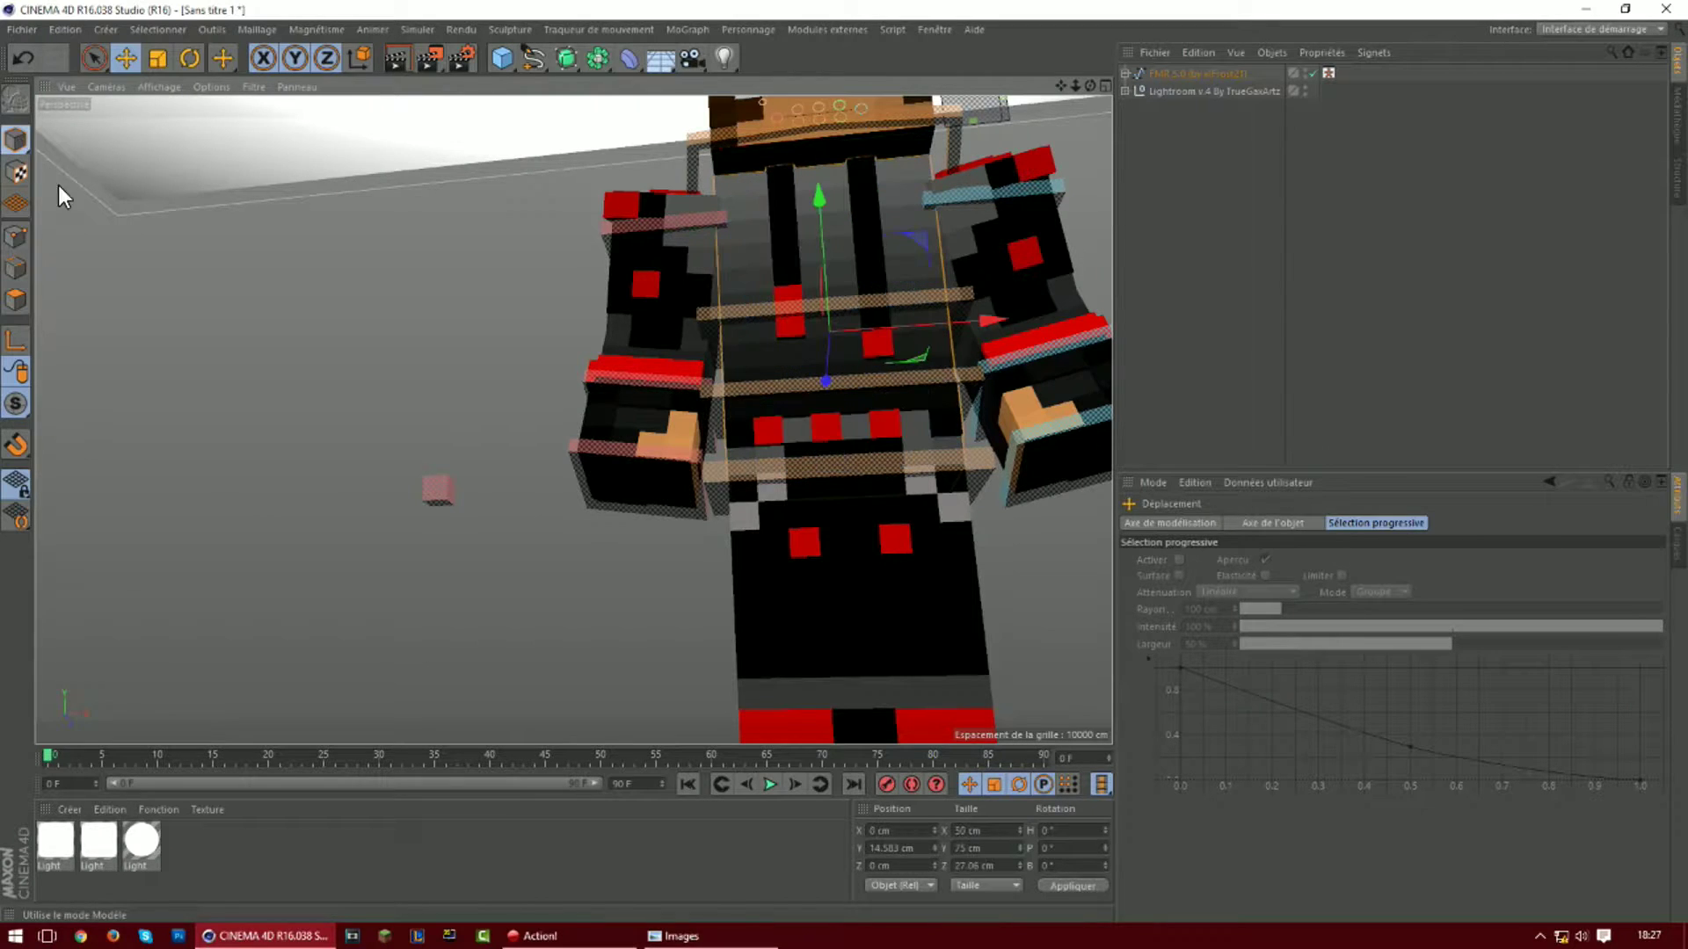
scroll(772, 716, down, 5)
drag(1061, 90, 688, 634)
click(740, 659)
click(687, 603)
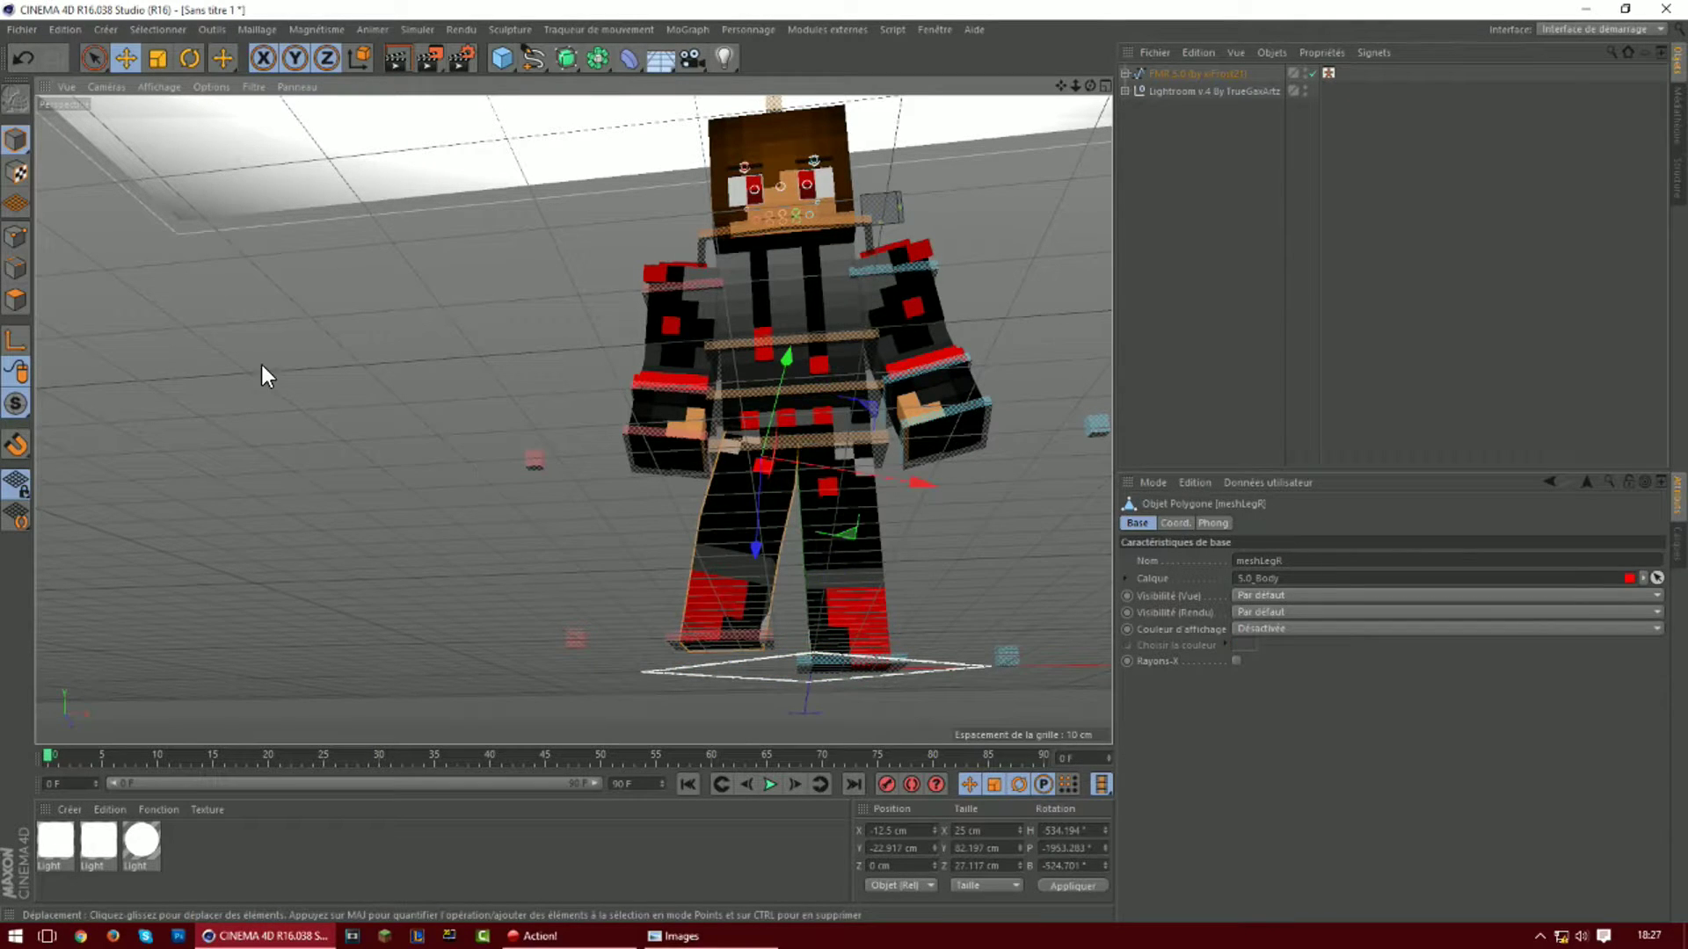
click(16, 300)
Select the red square on the right thigh and the red boot polygons on the front and outer side of the right leg
scroll(804, 677, up, 3)
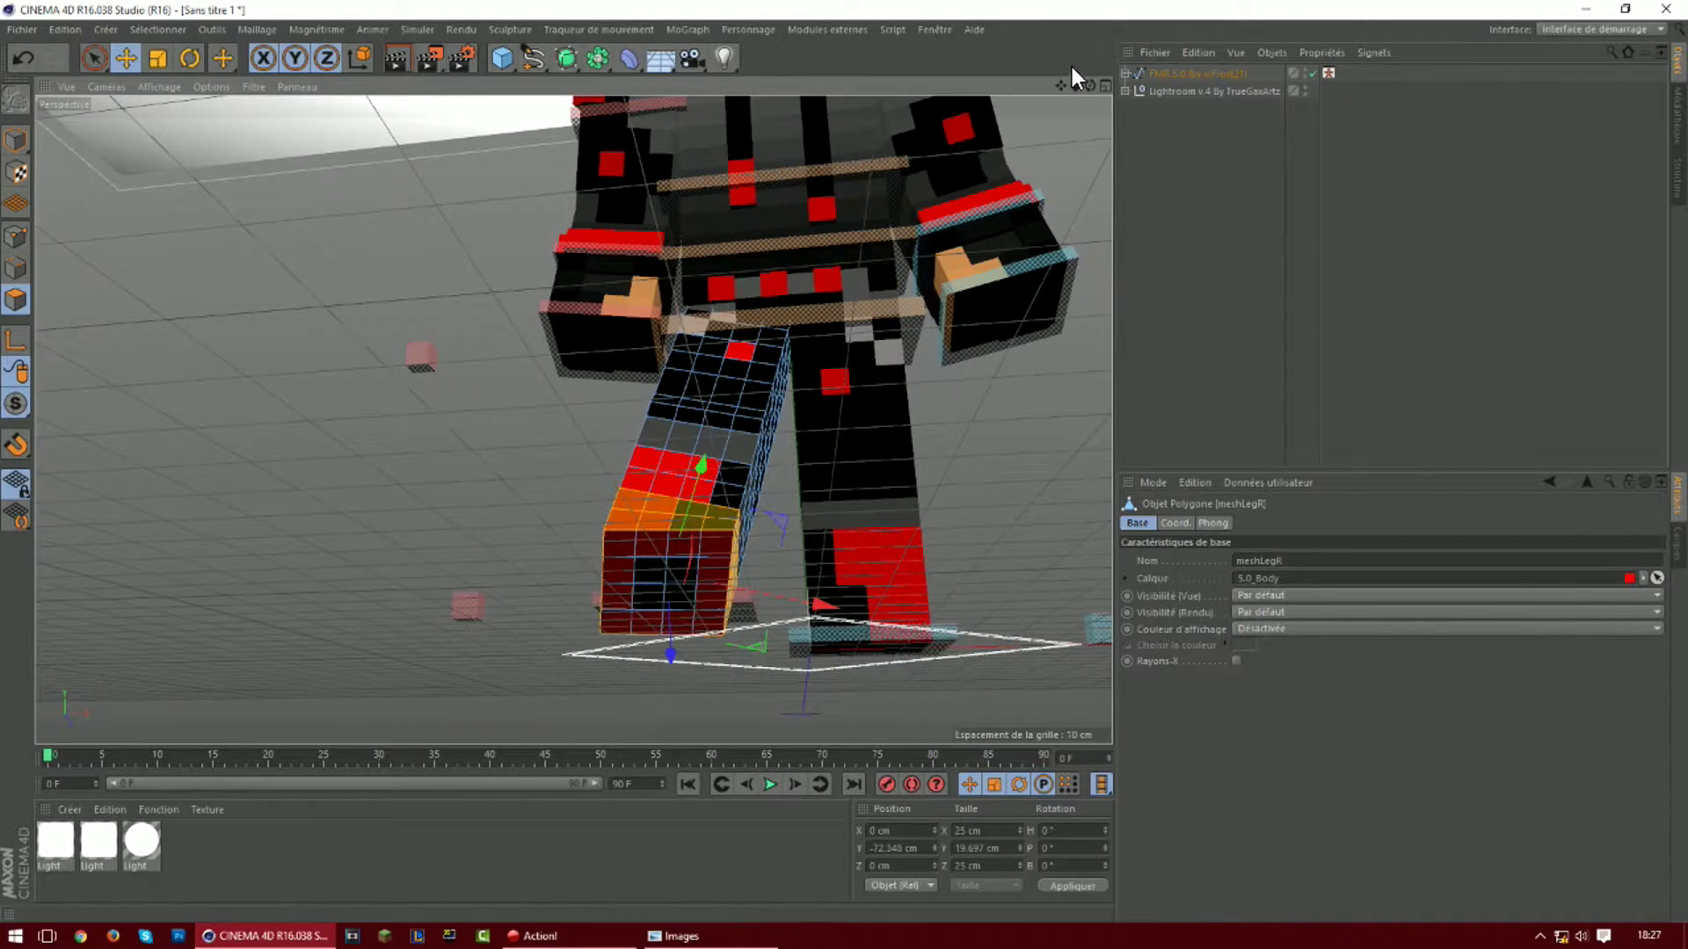
drag(1089, 84, 1086, 243)
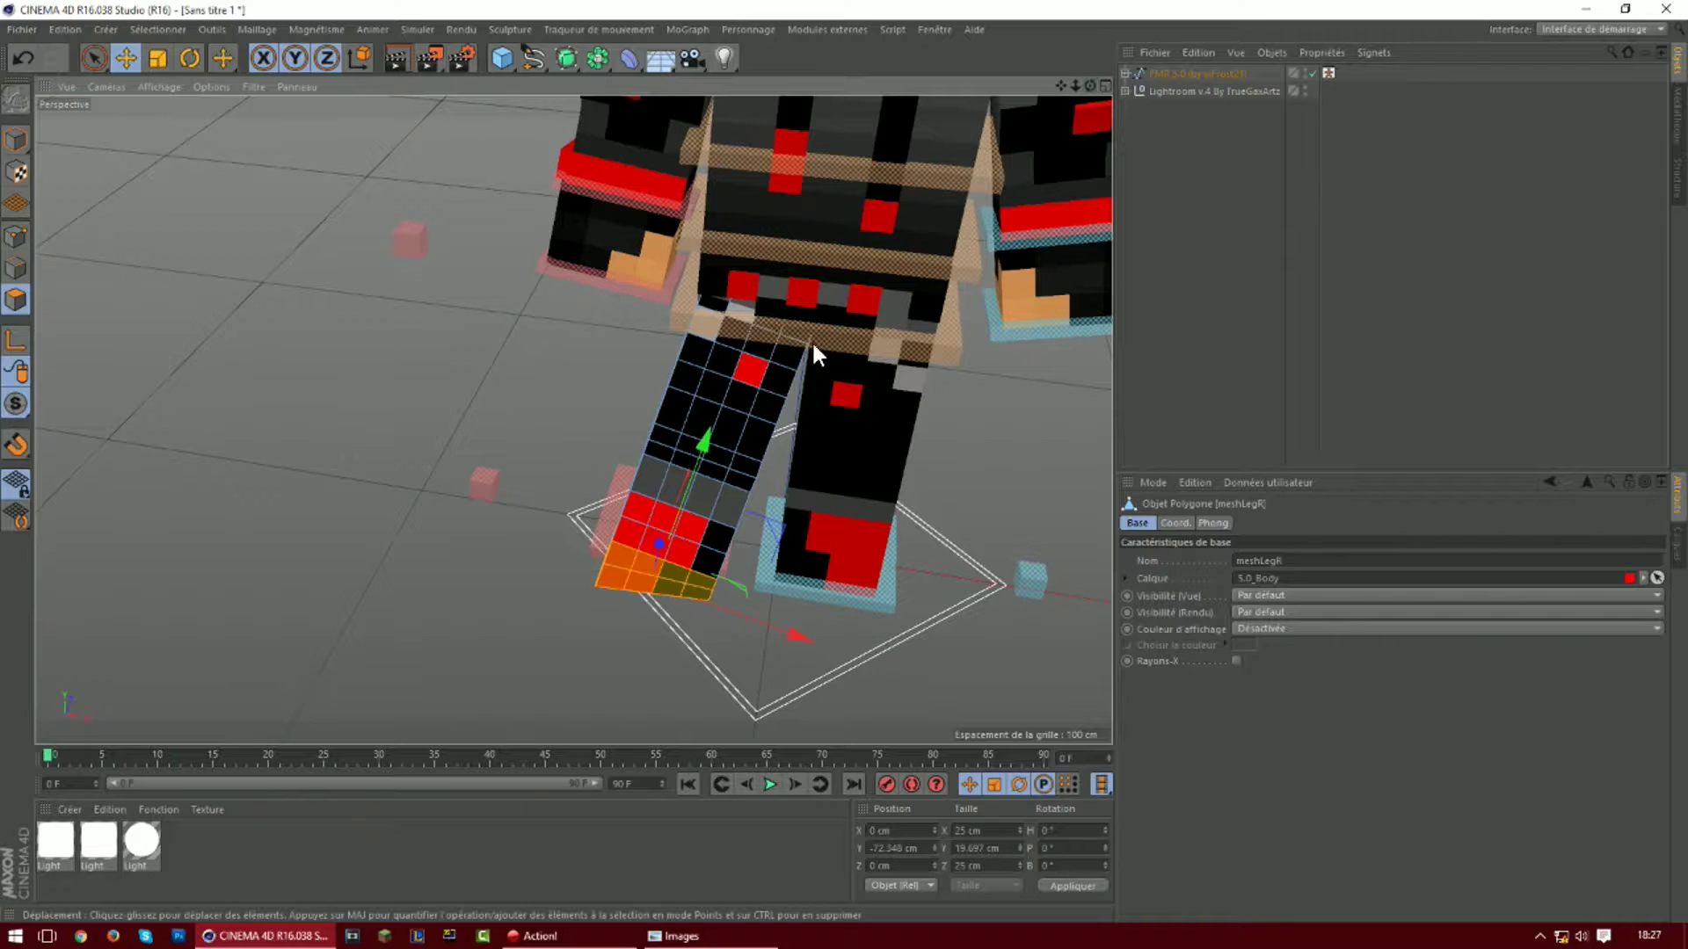
click(758, 370)
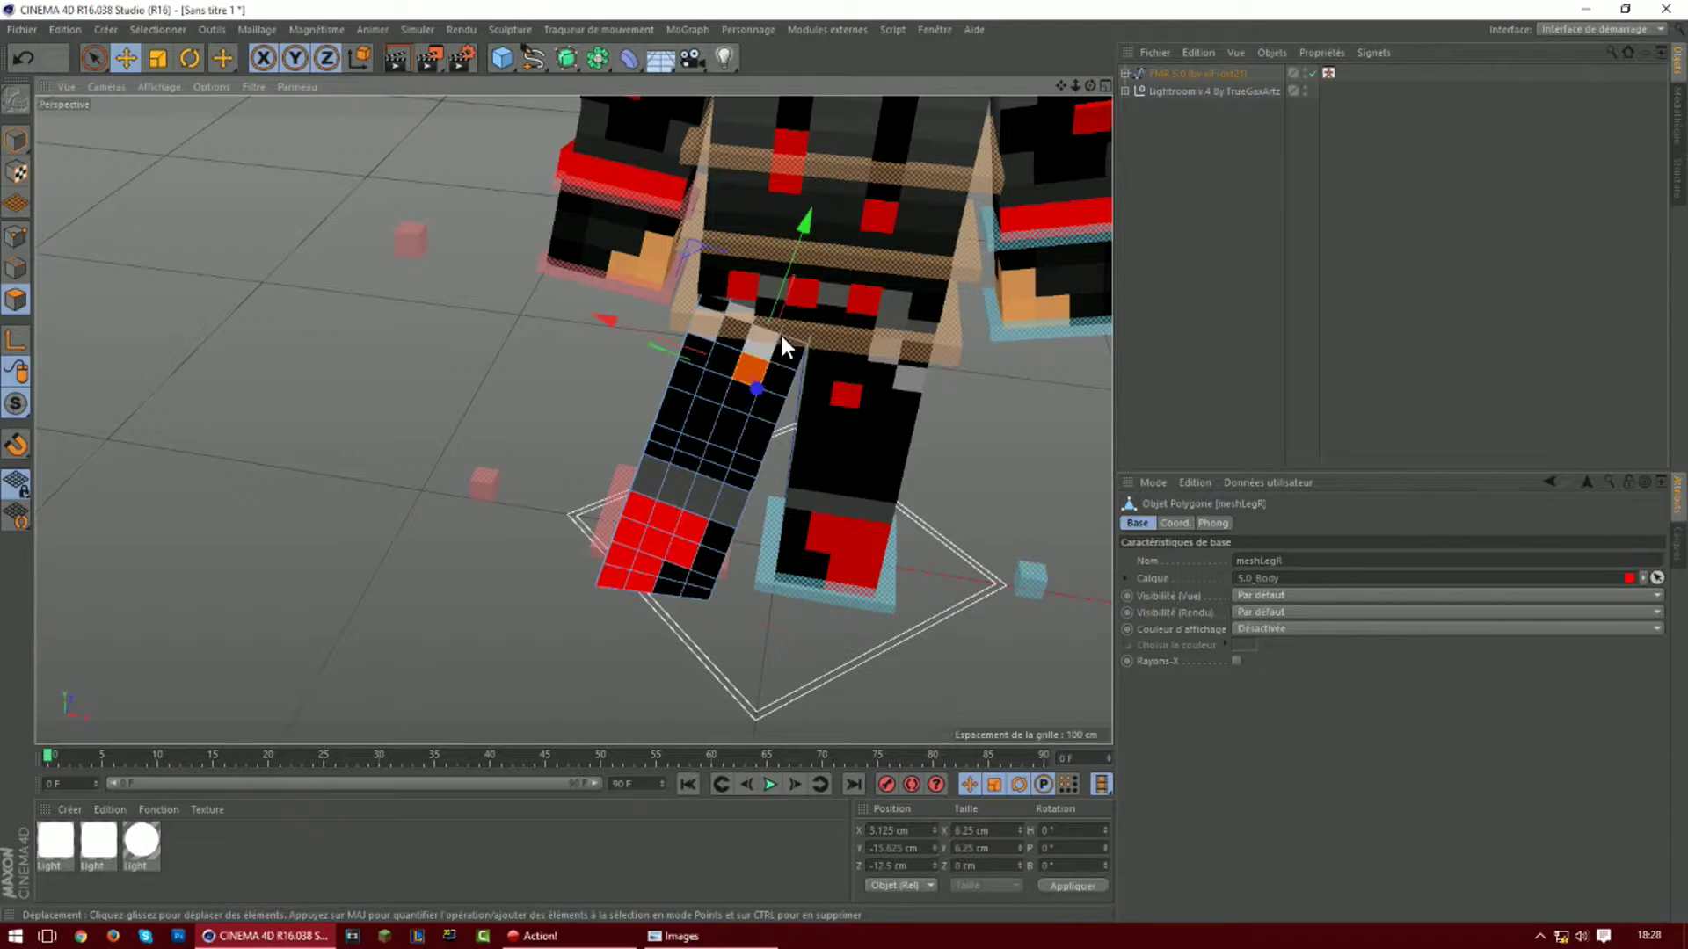
click(94, 58)
shift+drag(621, 566, 641, 557)
drag(1090, 86, 762, 407)
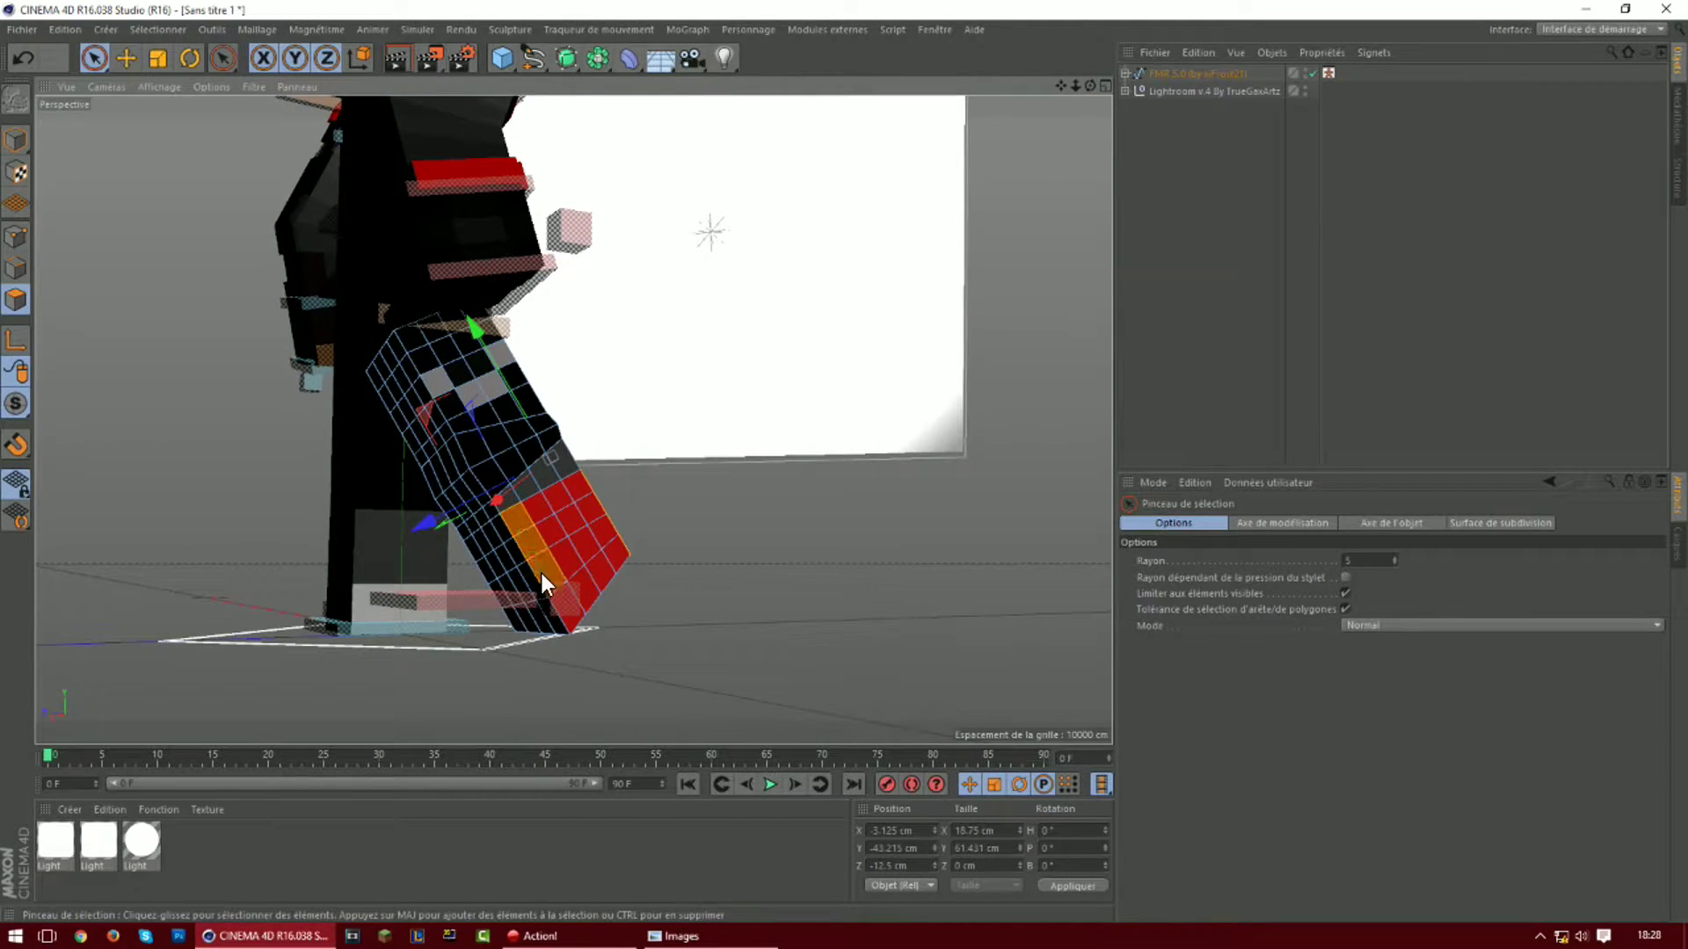
shift+drag(566, 503, 584, 552)
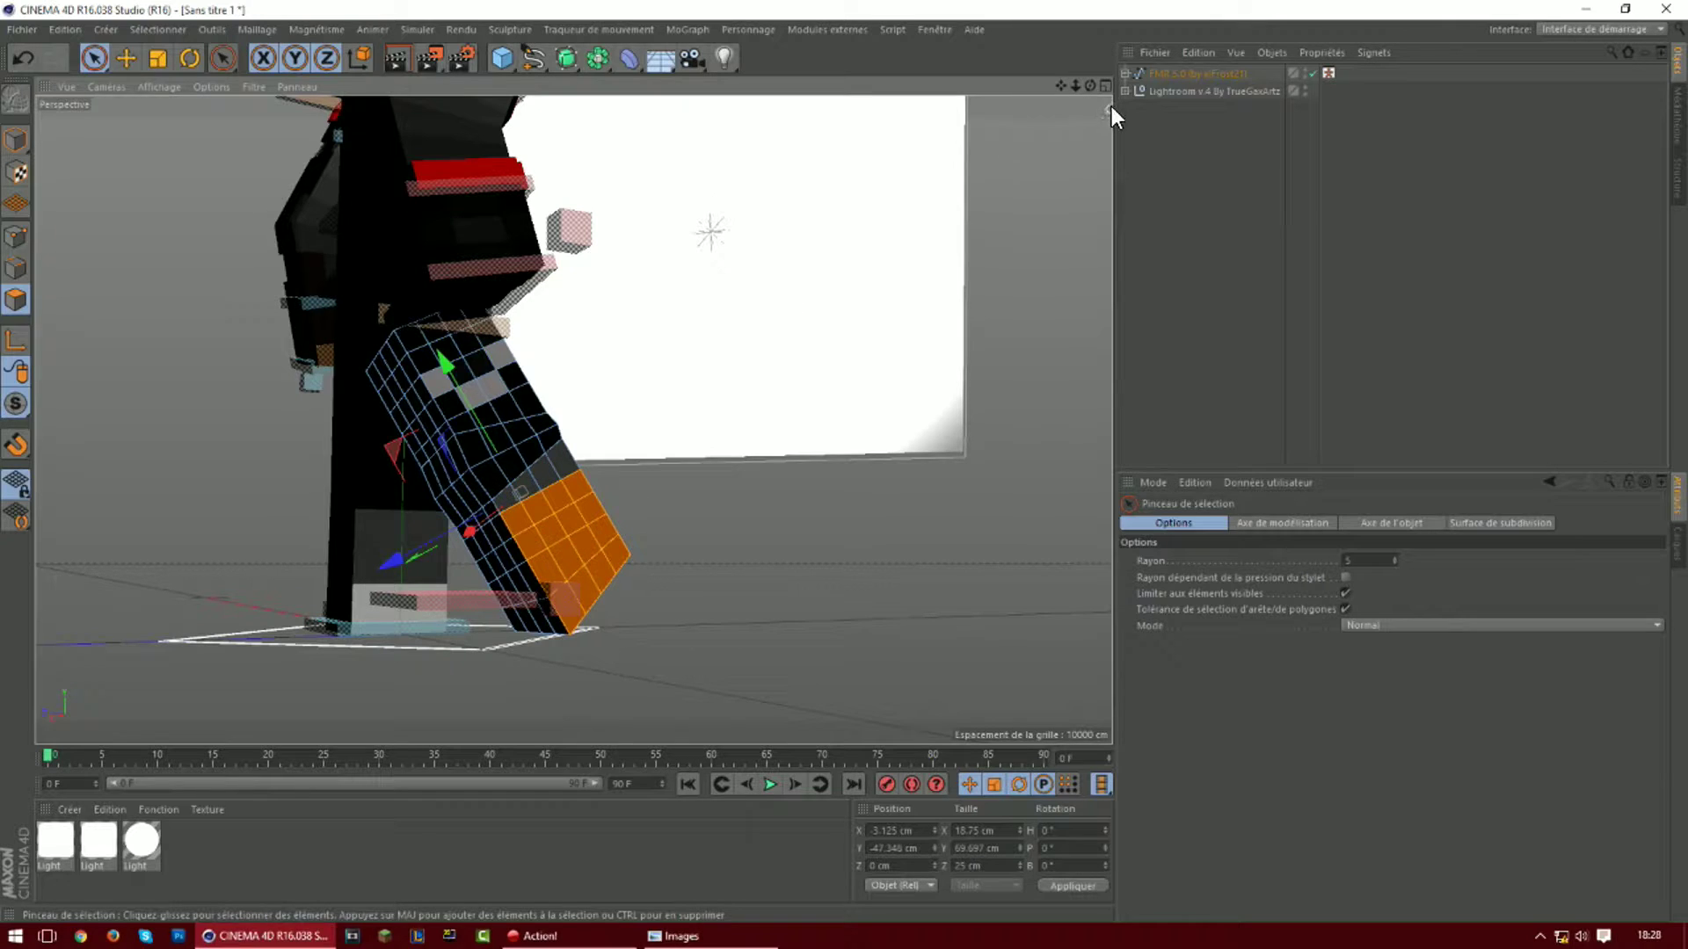
Add the outer ring of the right foot's sole to the selection, and extrude all the selected red polygons with a 2.25 cm offset
drag(1090, 82, 698, 286)
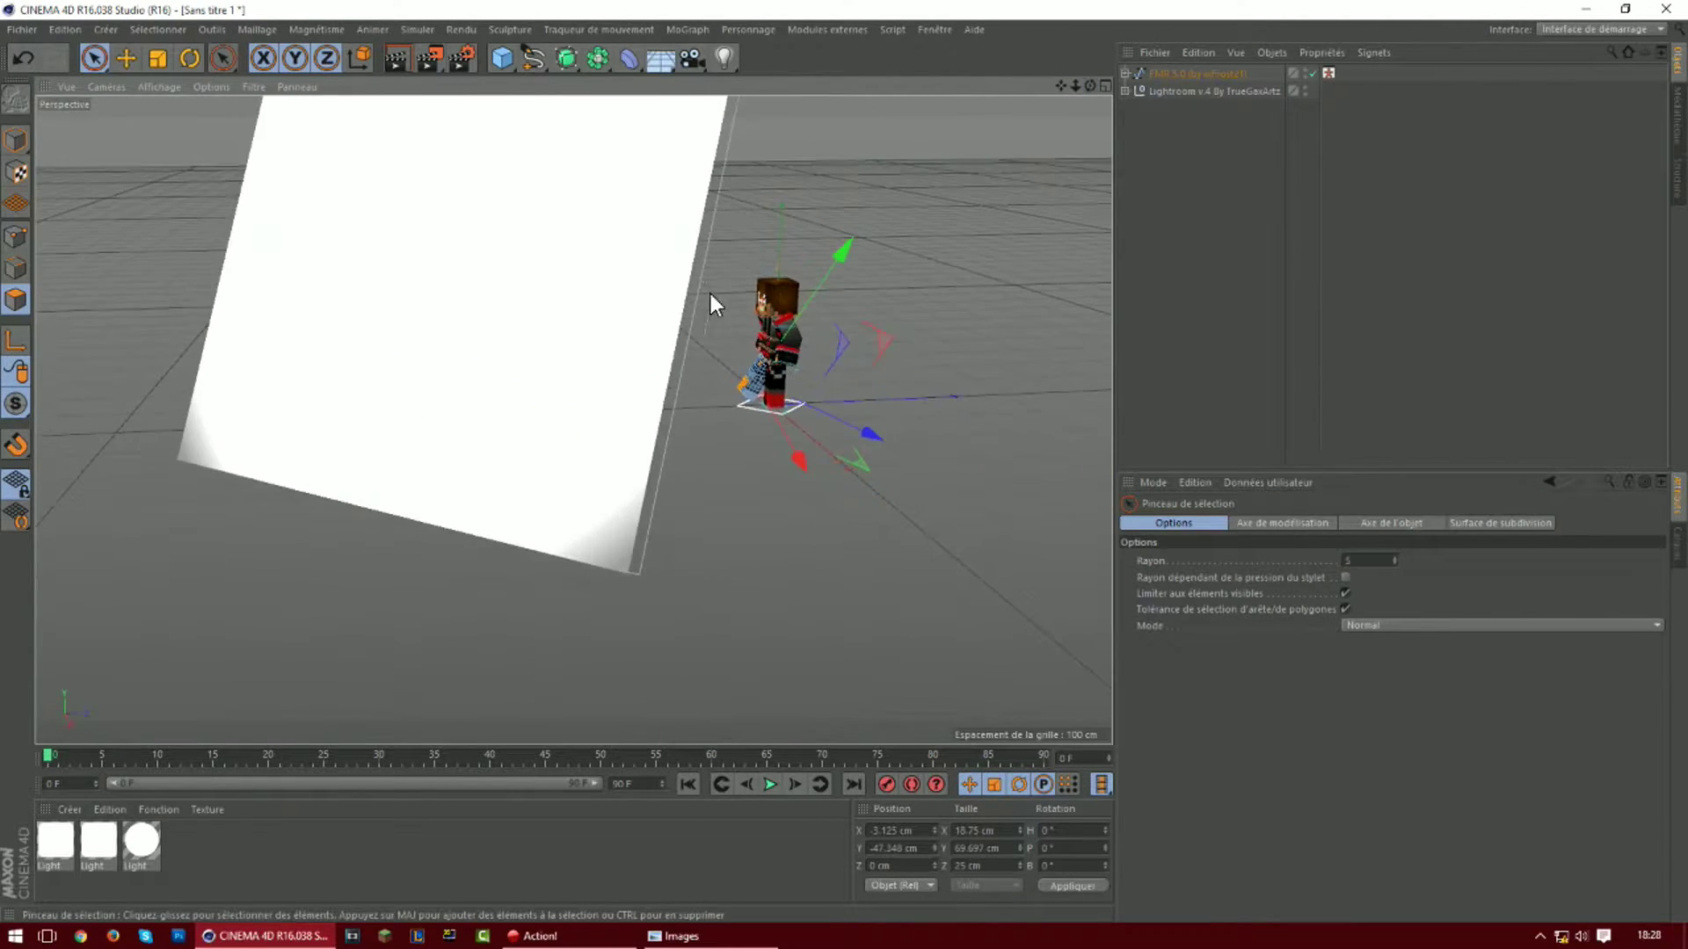
scroll(617, 480, up, 7)
scroll(830, 281, up, 8)
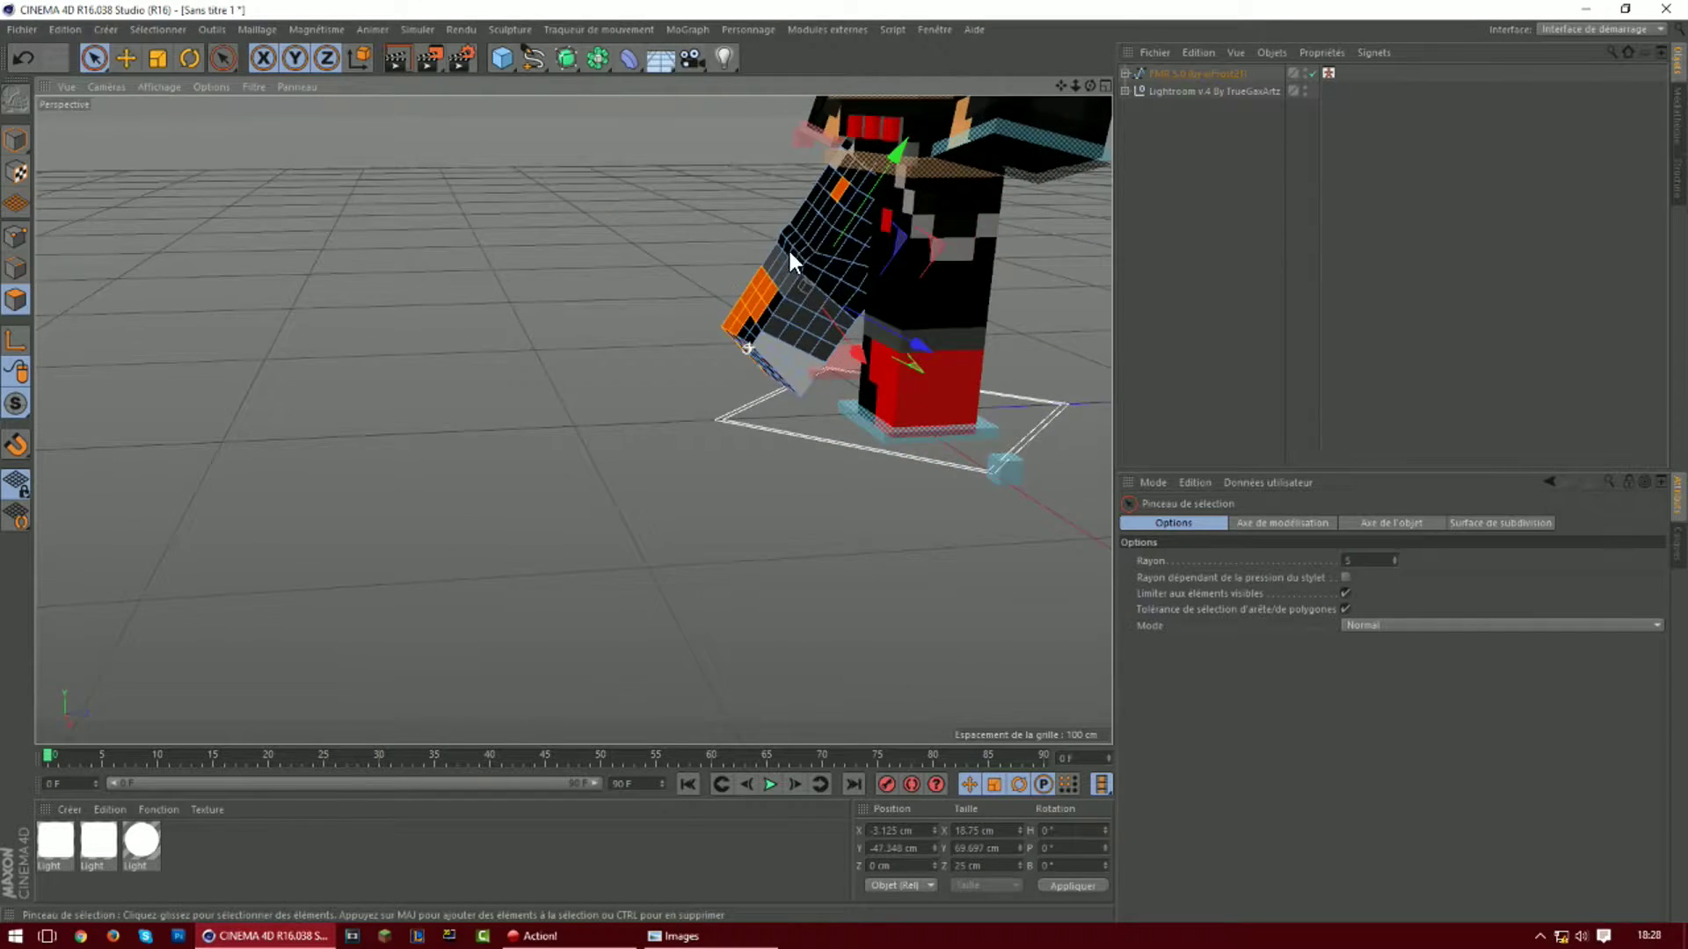
scroll(790, 255, up, 3)
drag(1088, 83, 851, 292)
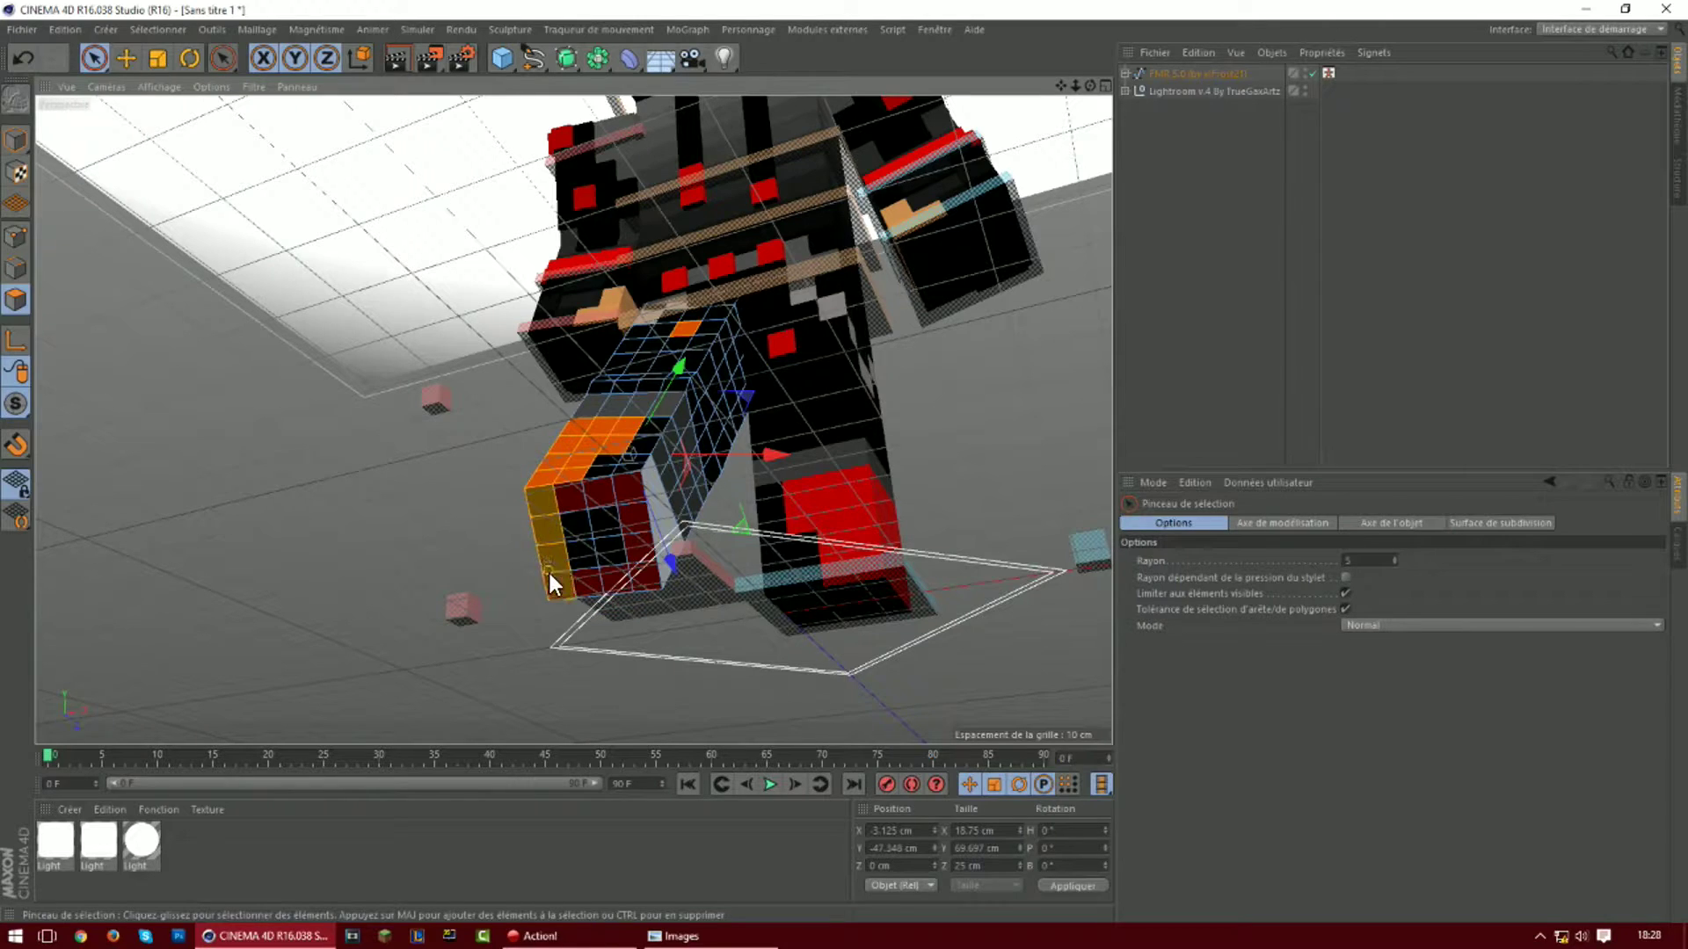
click(585, 485)
key(d)
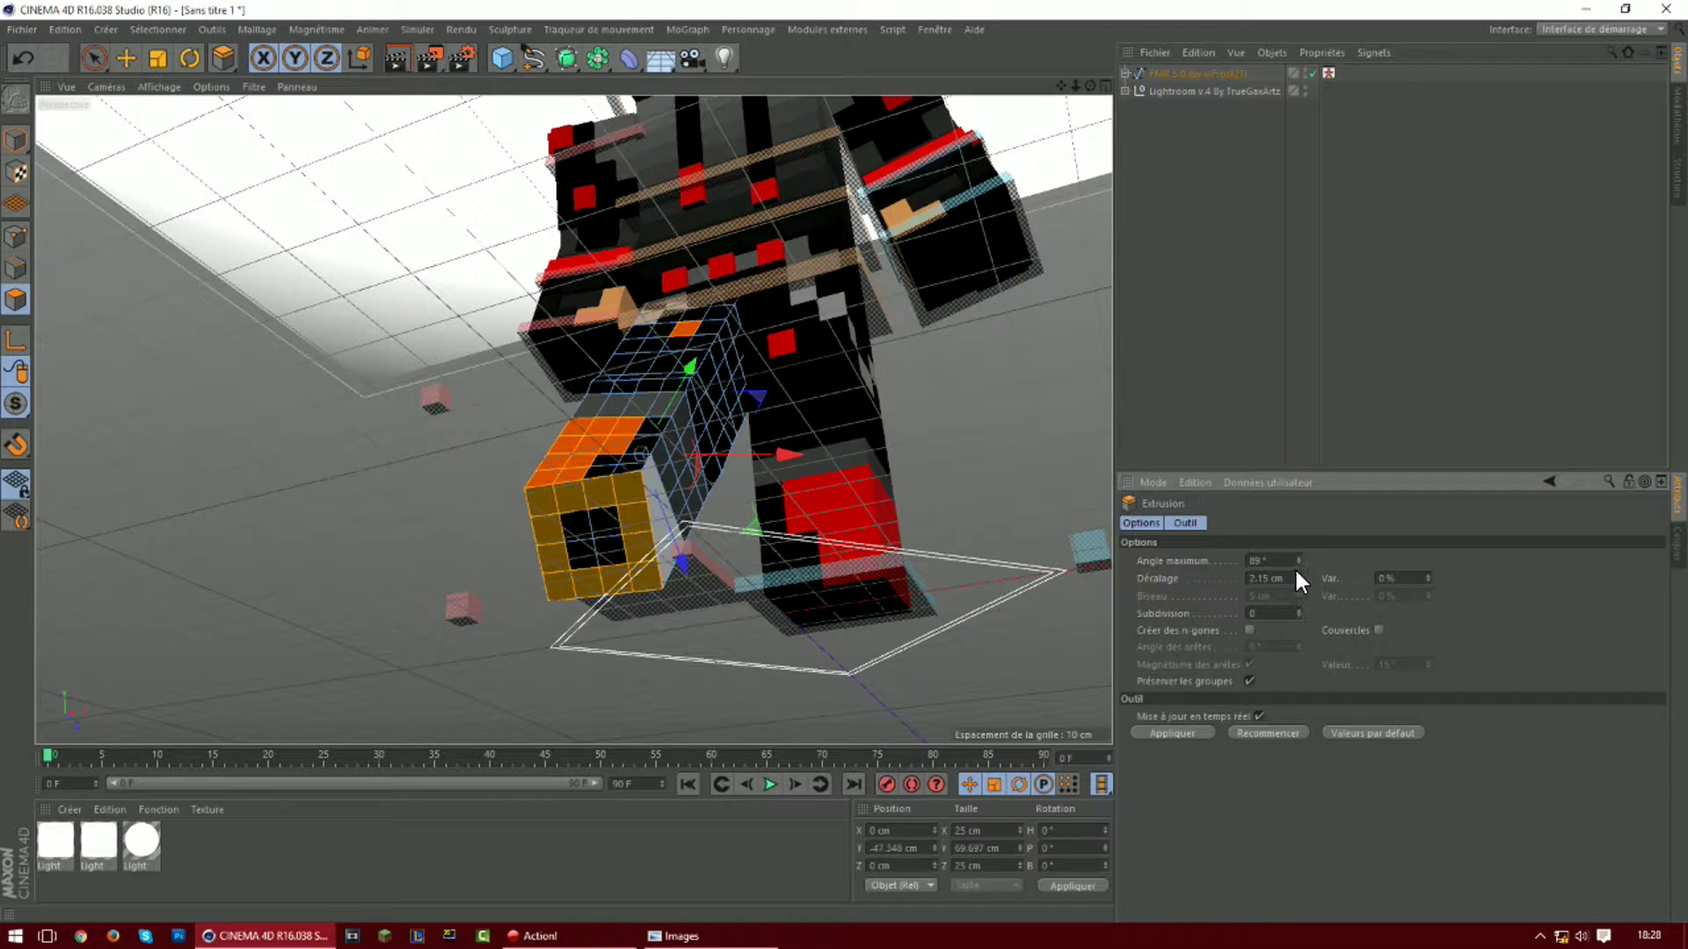
click(1178, 732)
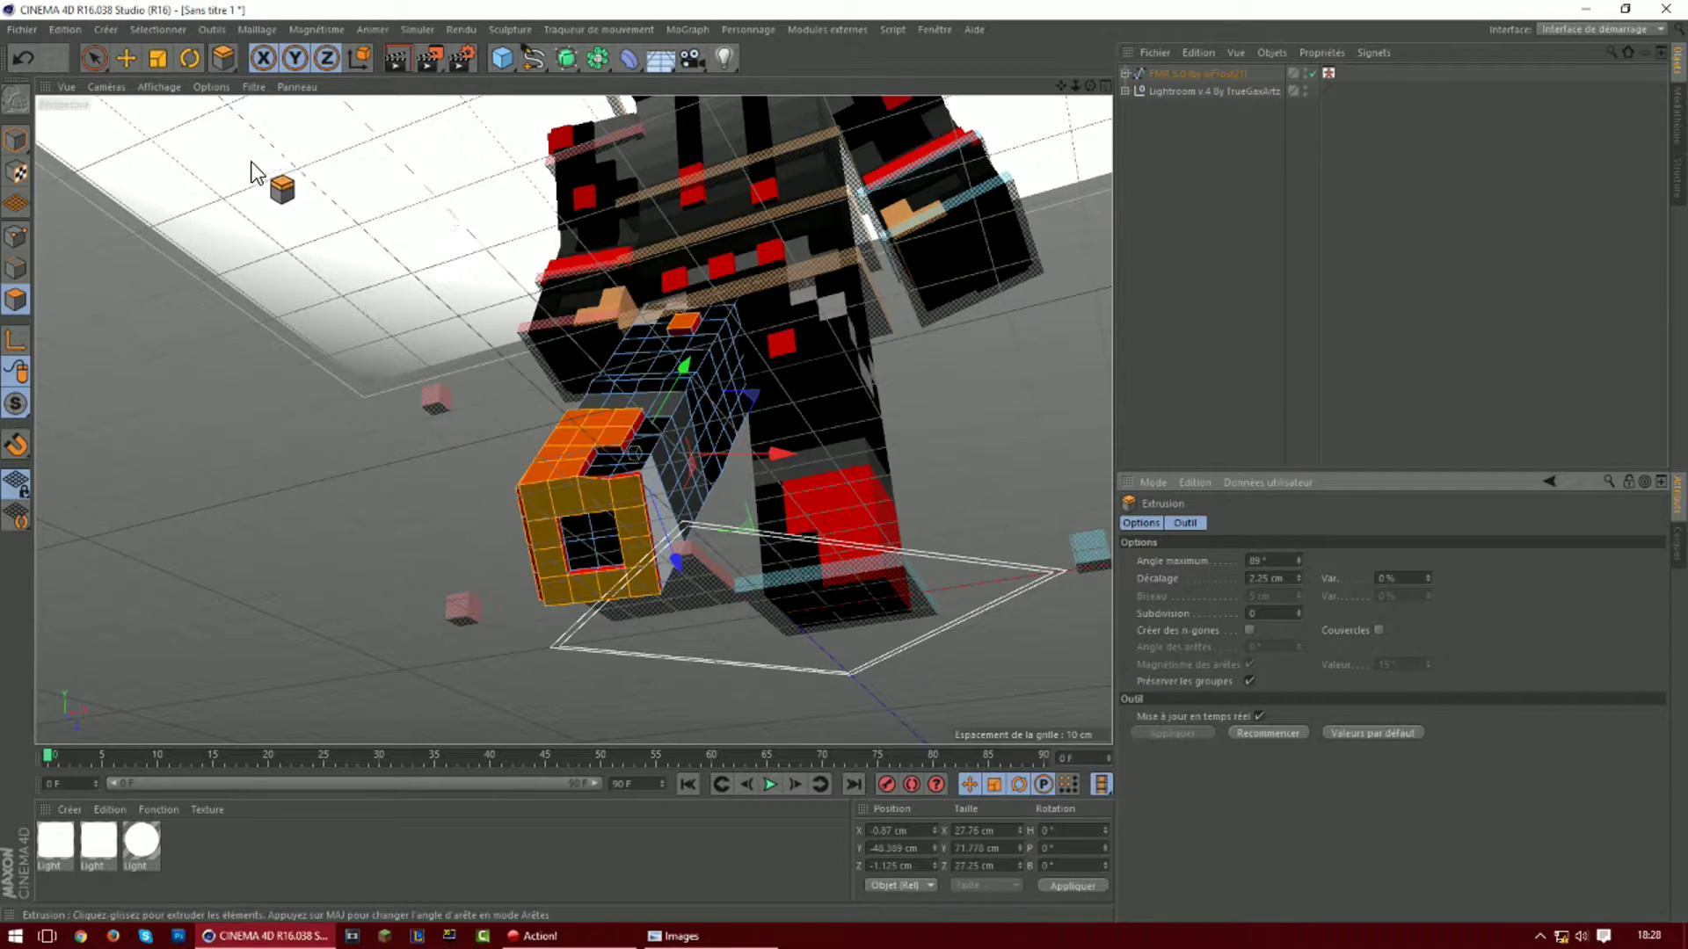
click(17, 140)
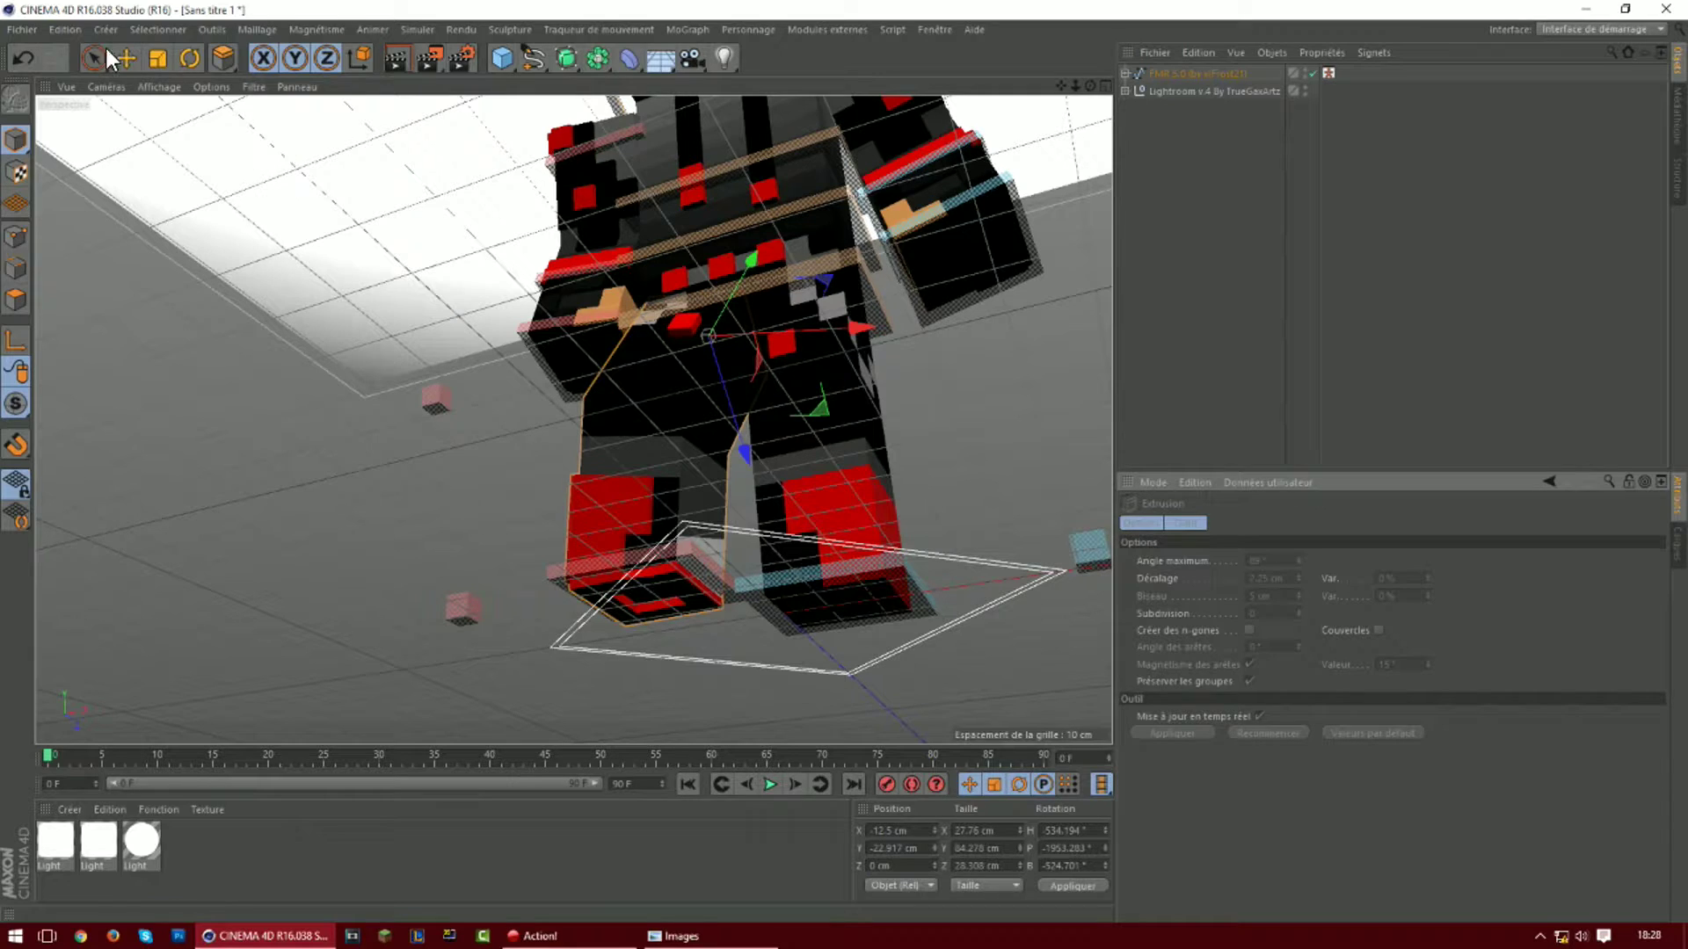
Select the dark grey band above the right boot and the light grey squares on the outer side of the right thigh
click(16, 300)
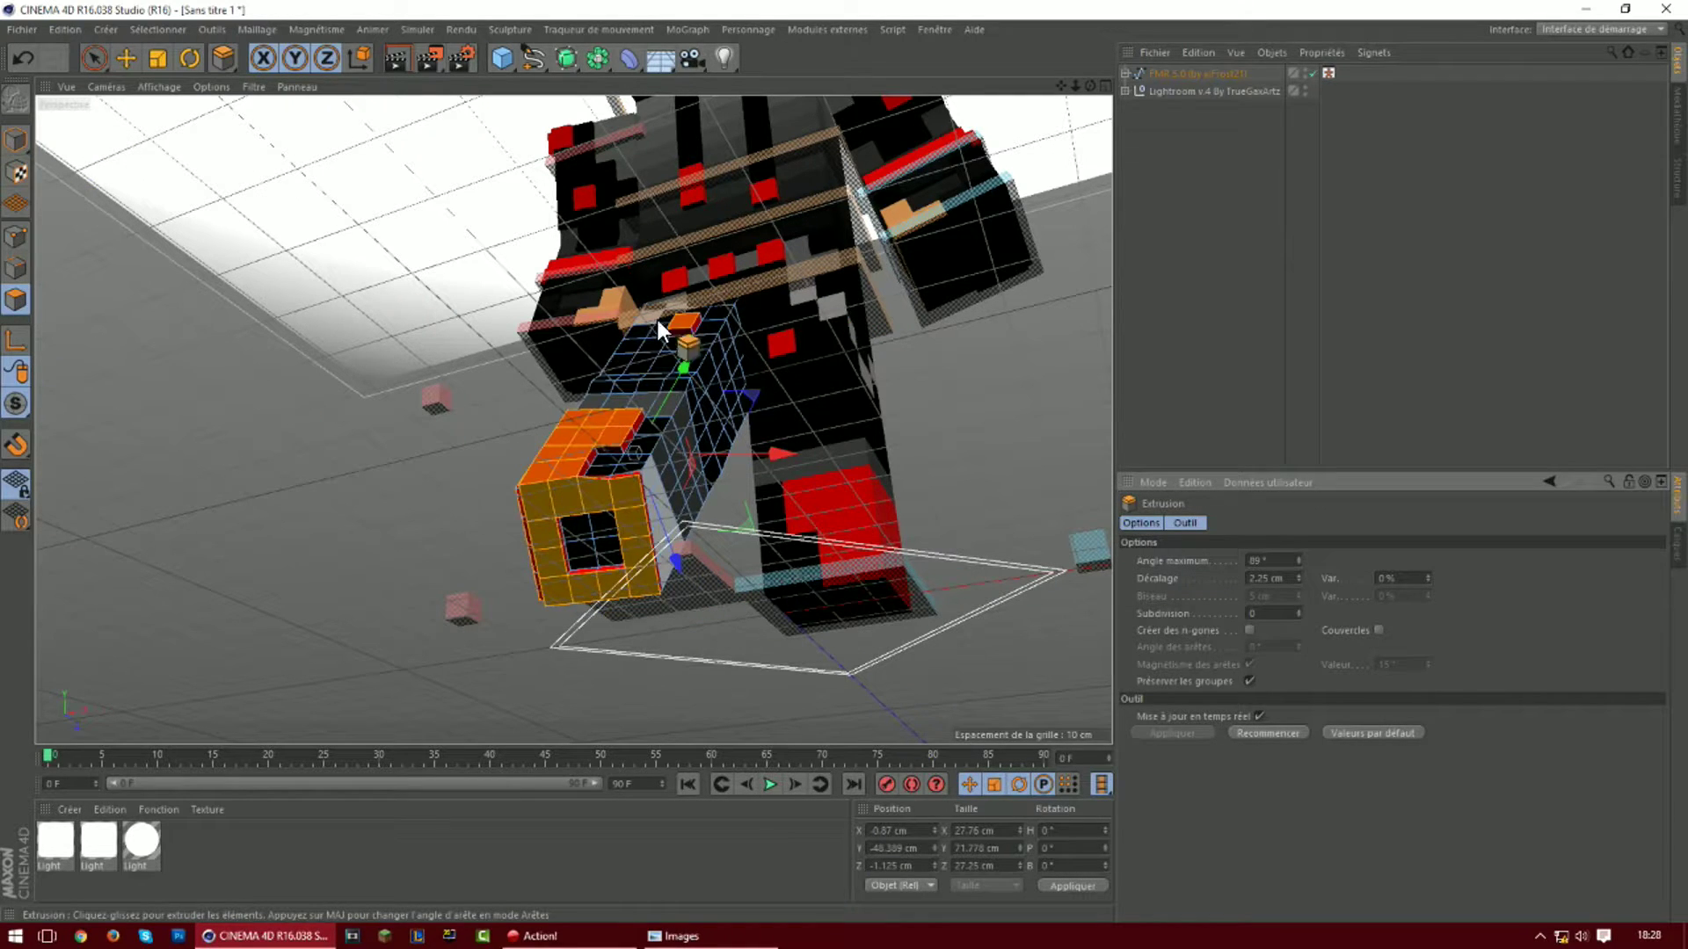
drag(1090, 86, 1055, 198)
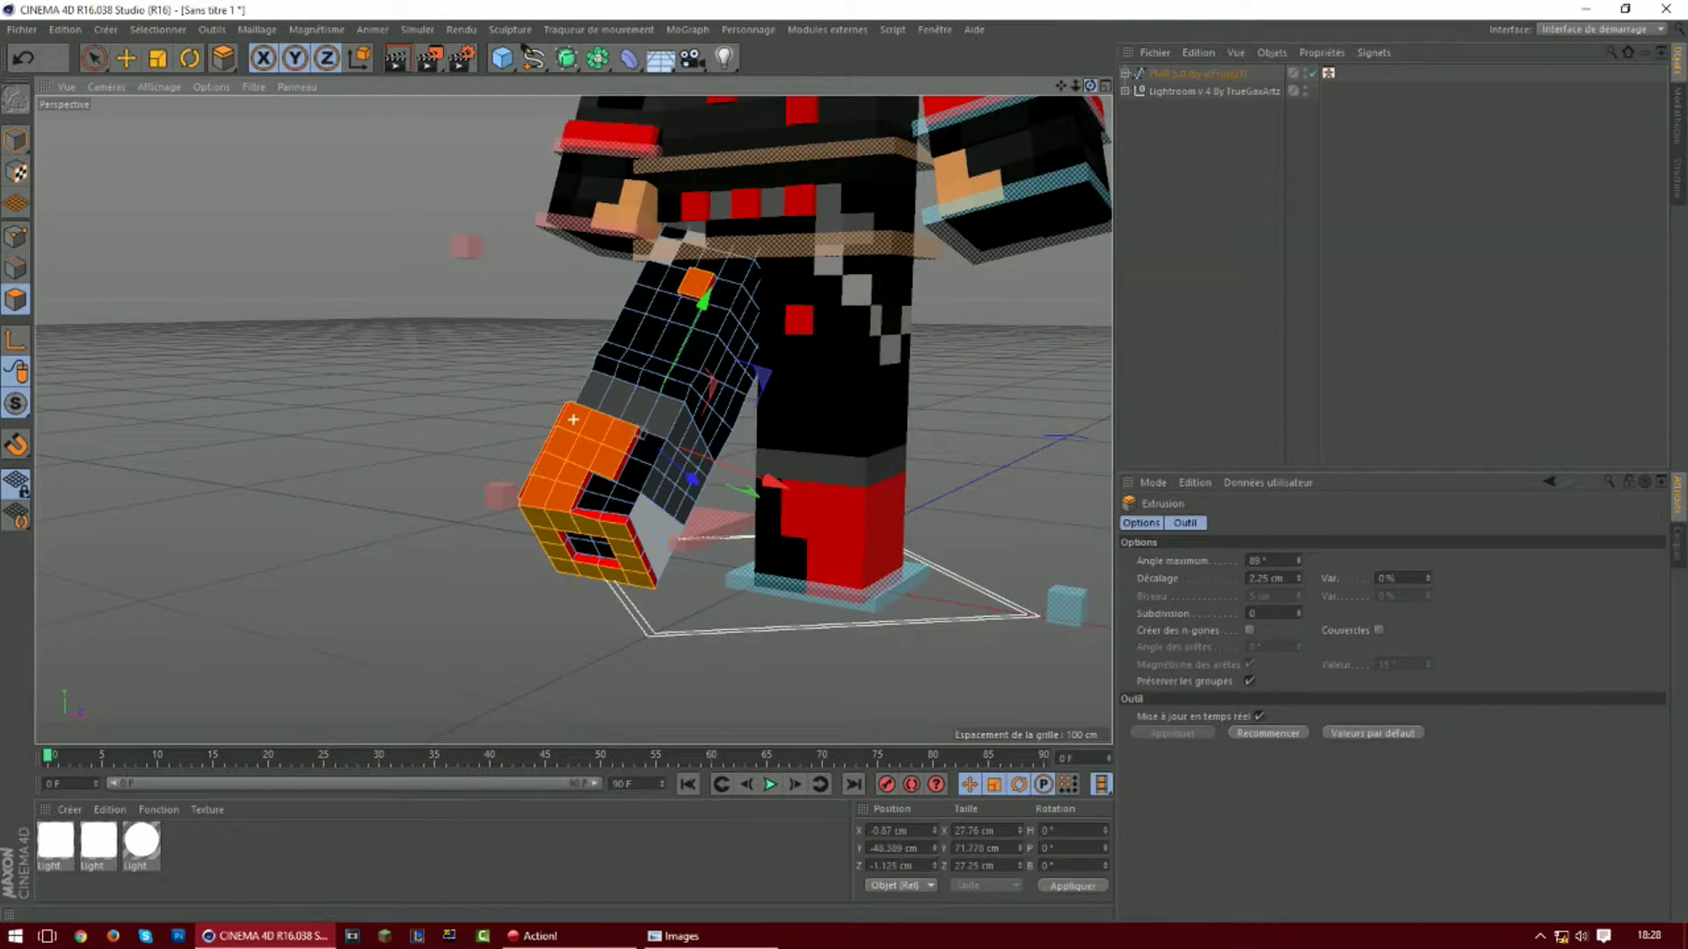
click(94, 60)
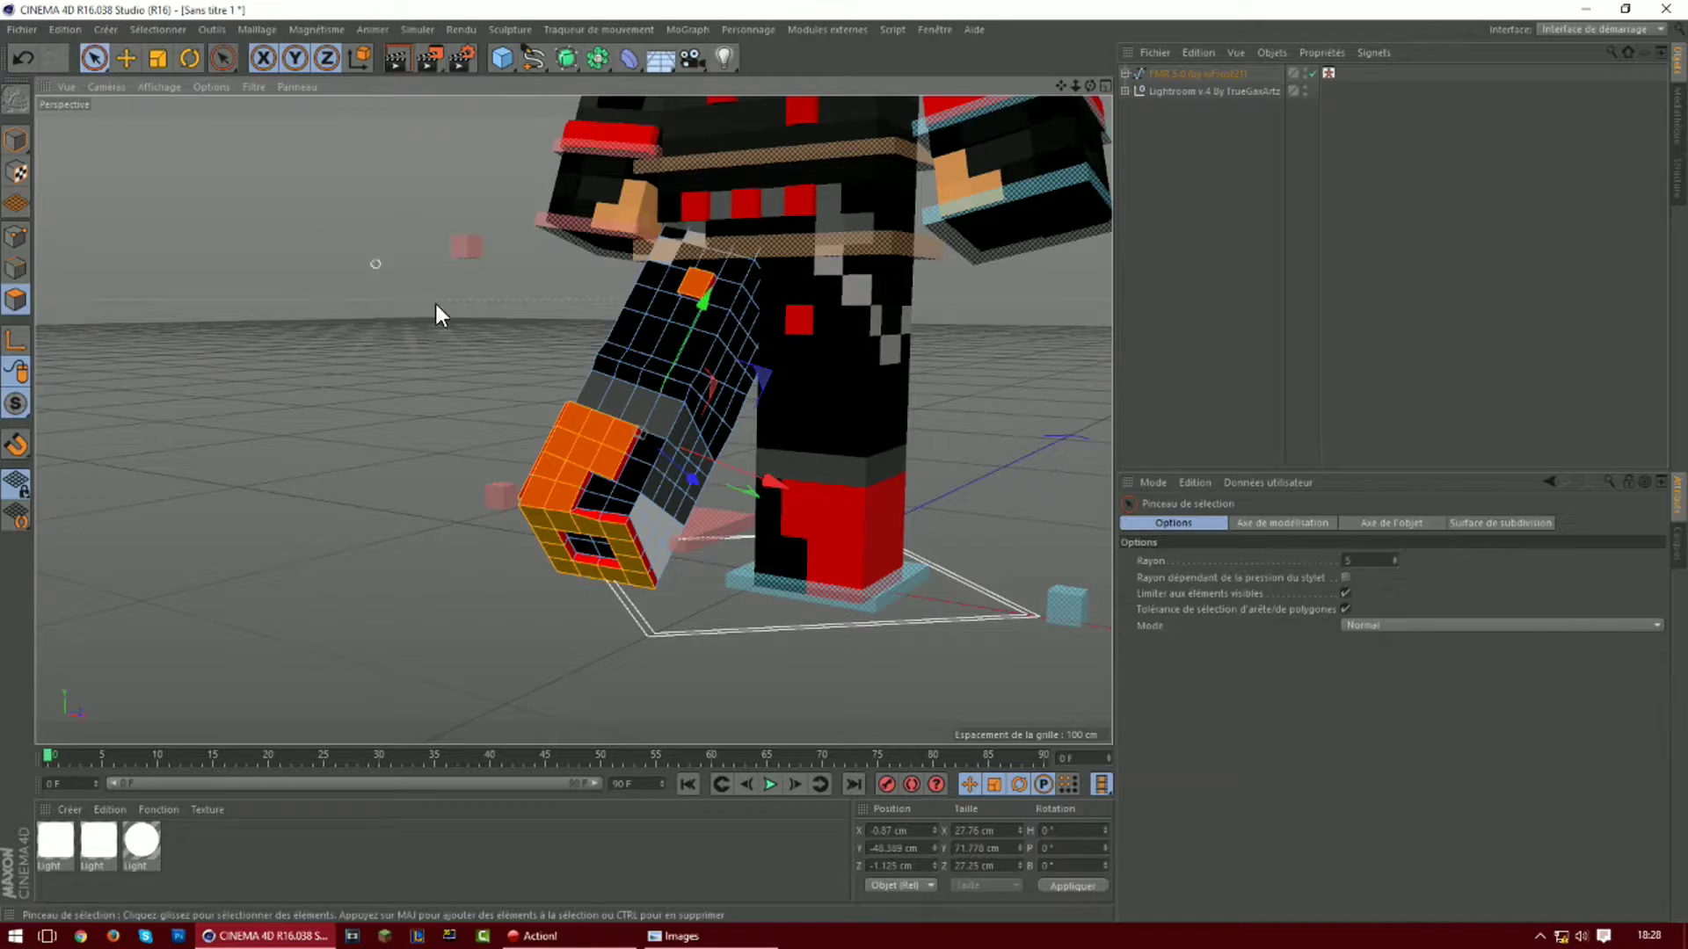
click(600, 389)
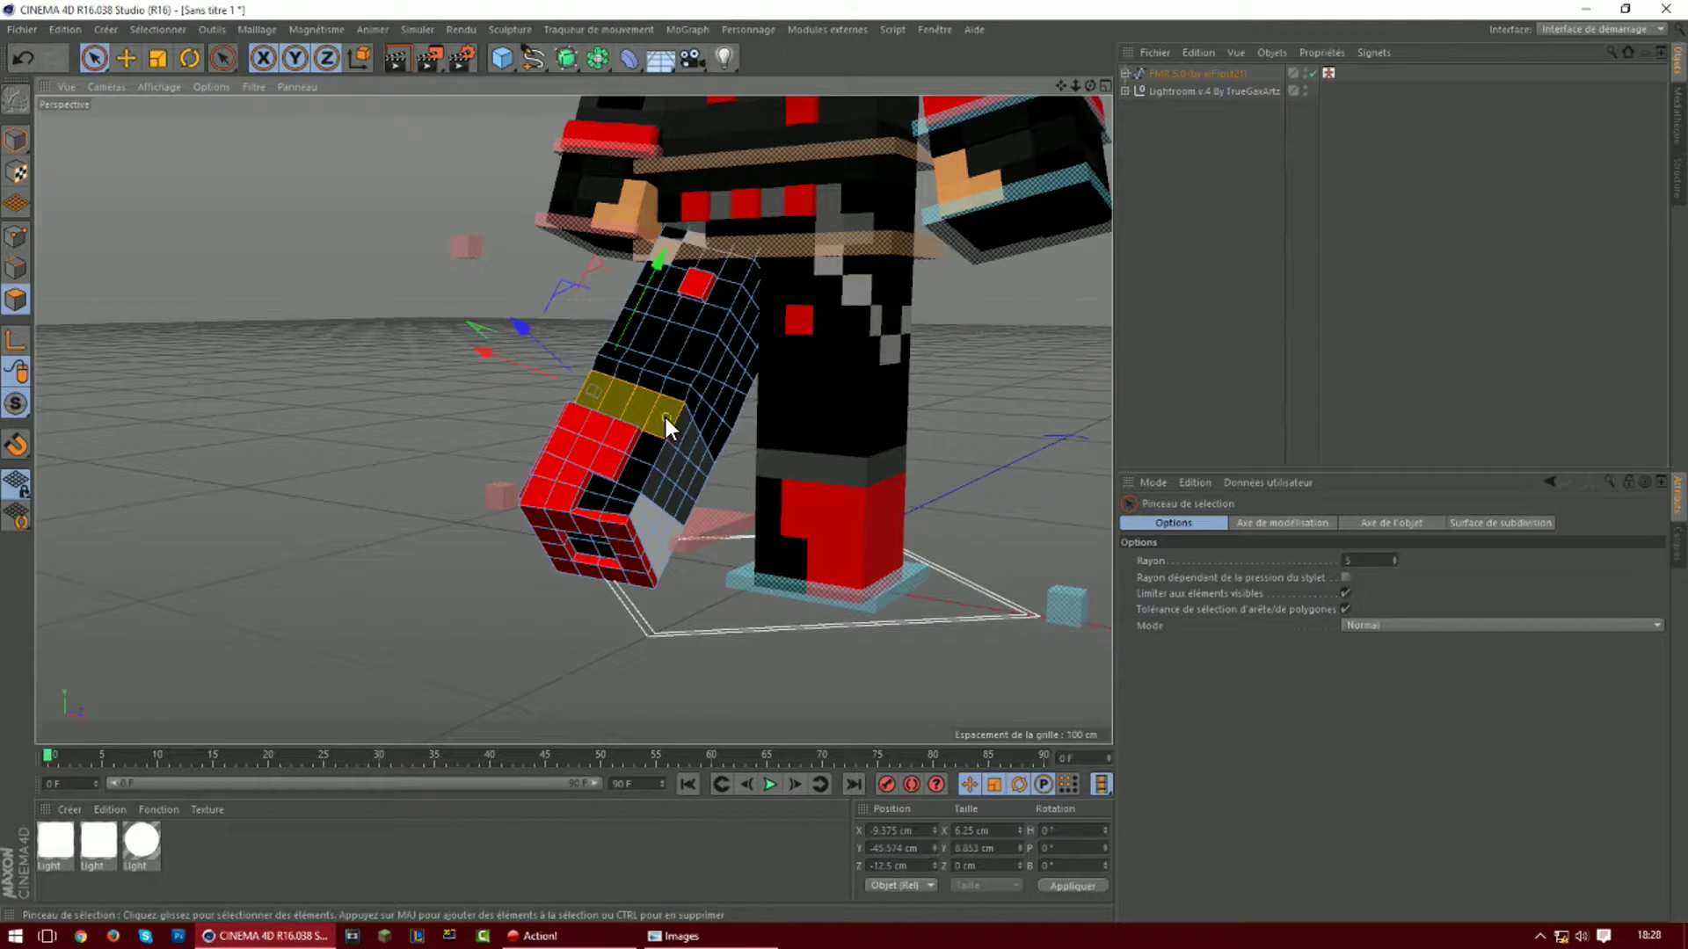
click(673, 461)
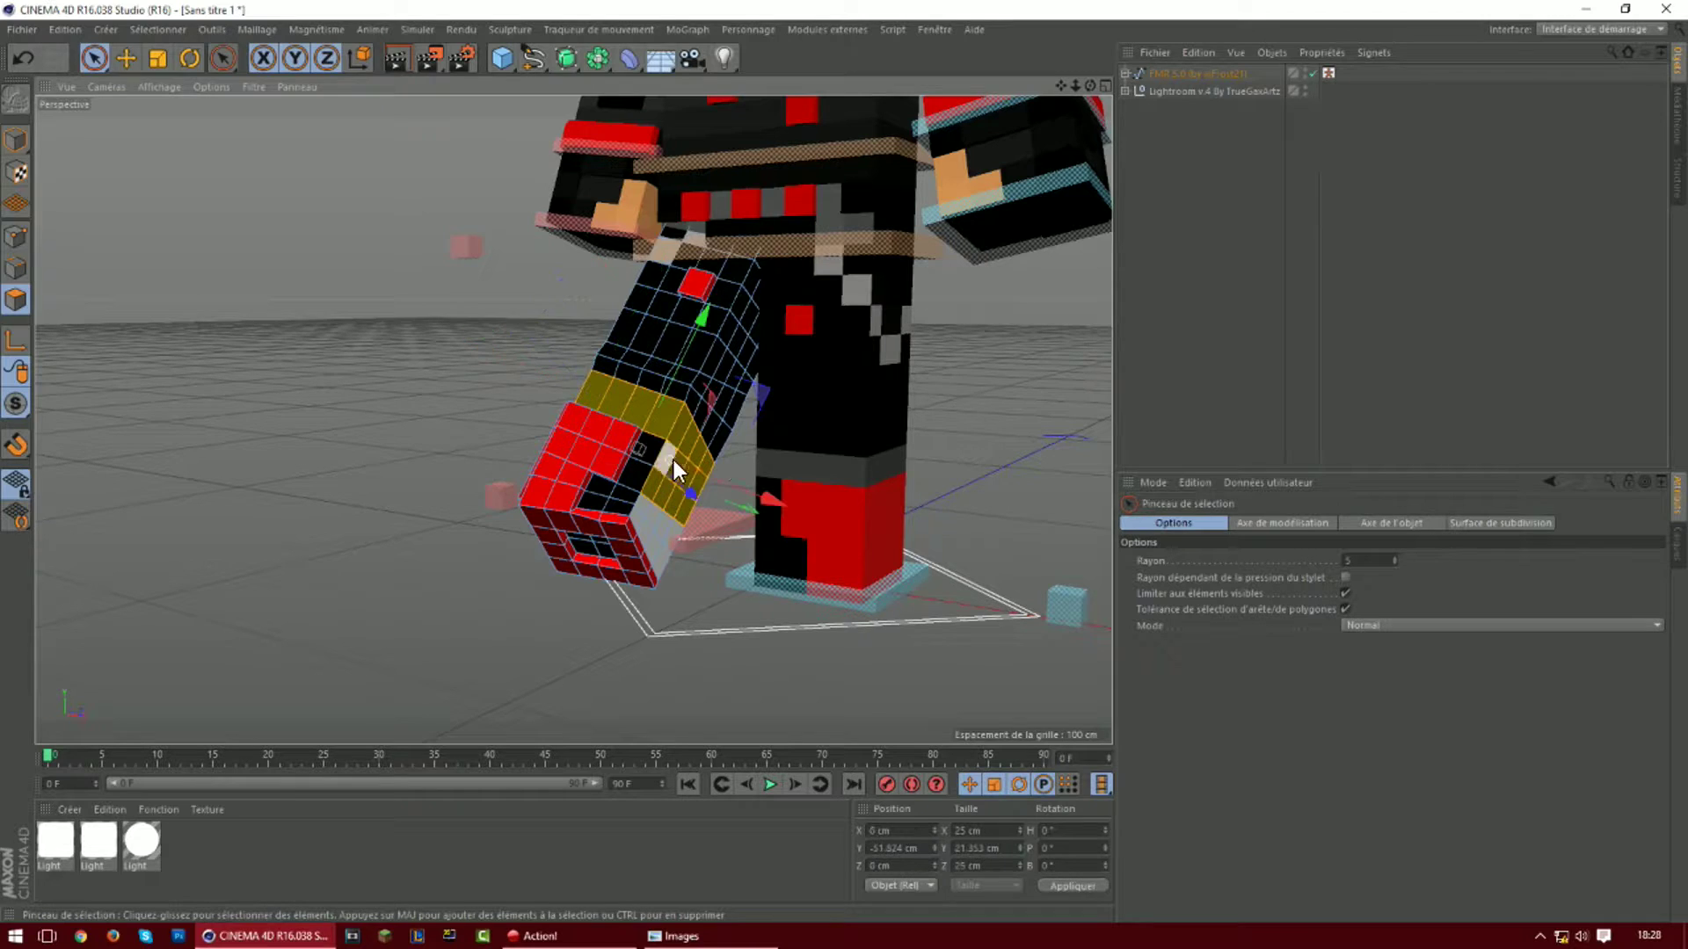
alt+drag(1077, 98, 513, 378)
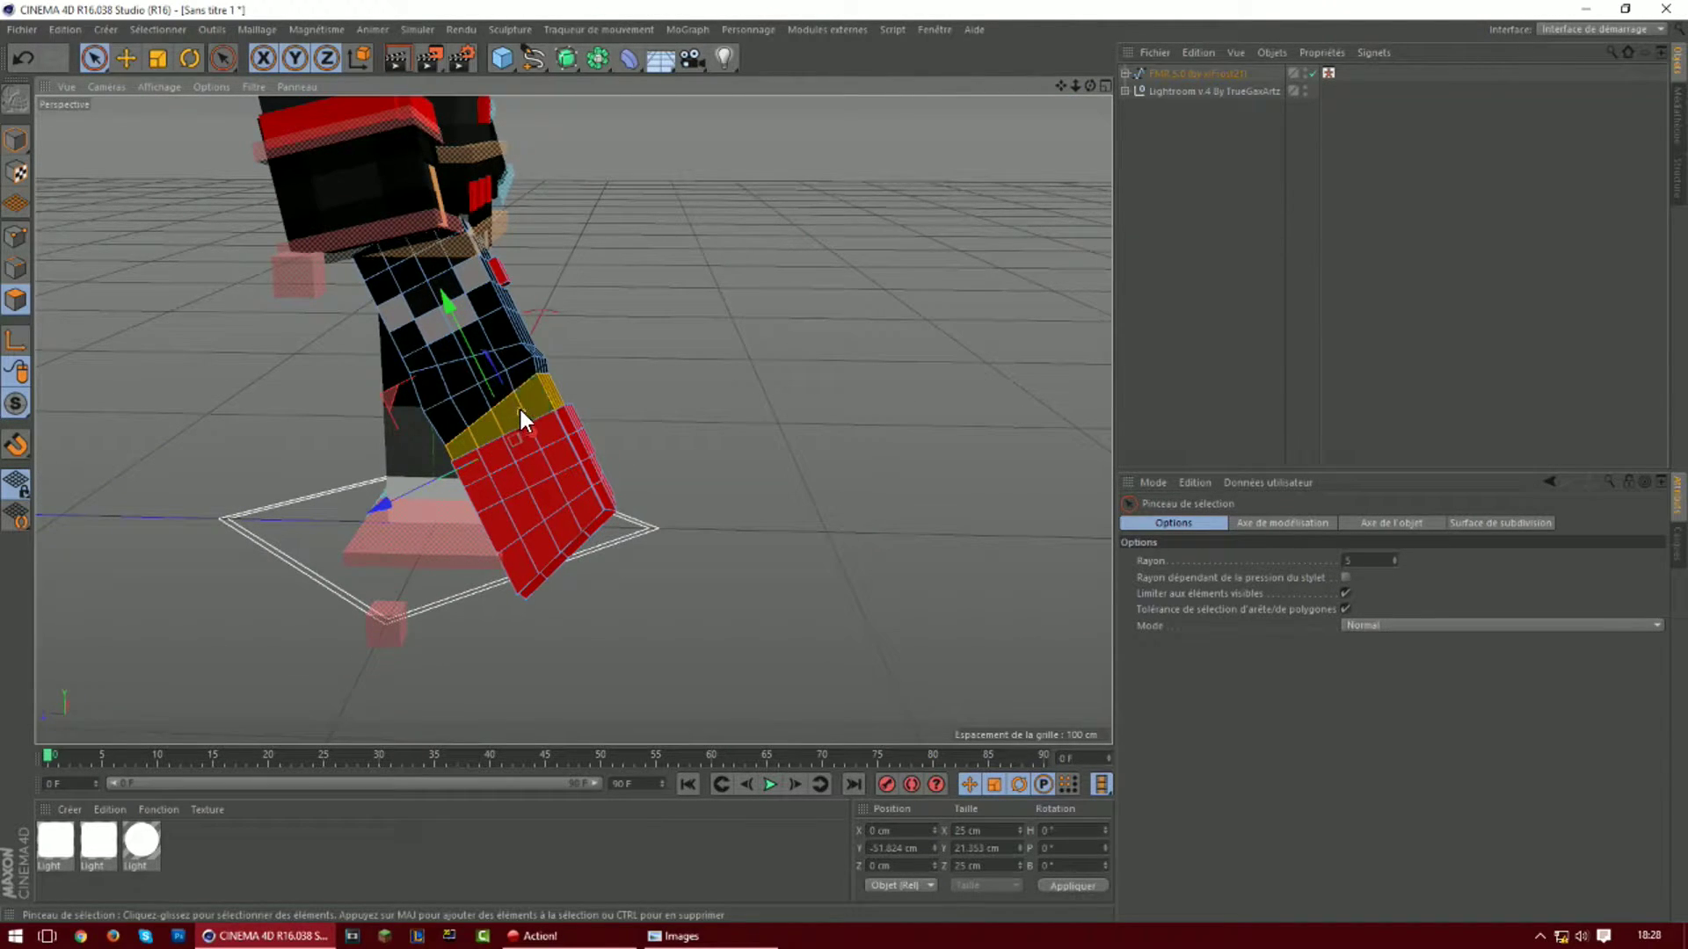
shift+click(467, 283)
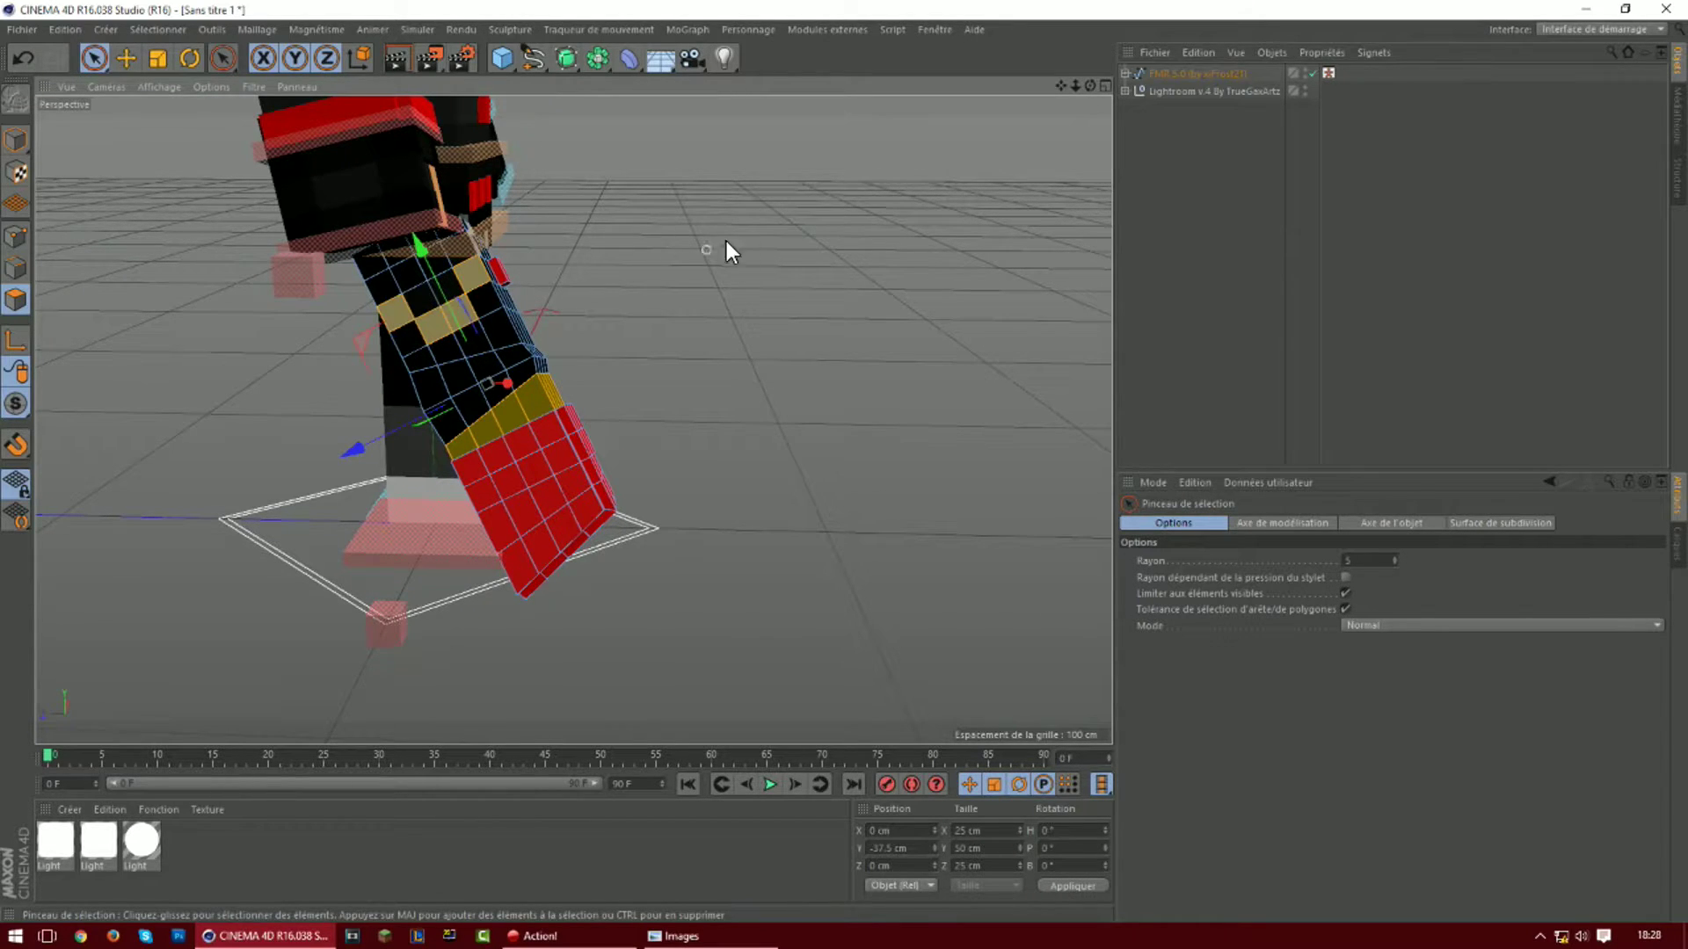
Extrude the right leg's selected grey polygons with a 1.05 cm offset, and return to model mode
drag(1090, 86, 932, 149)
key(d)
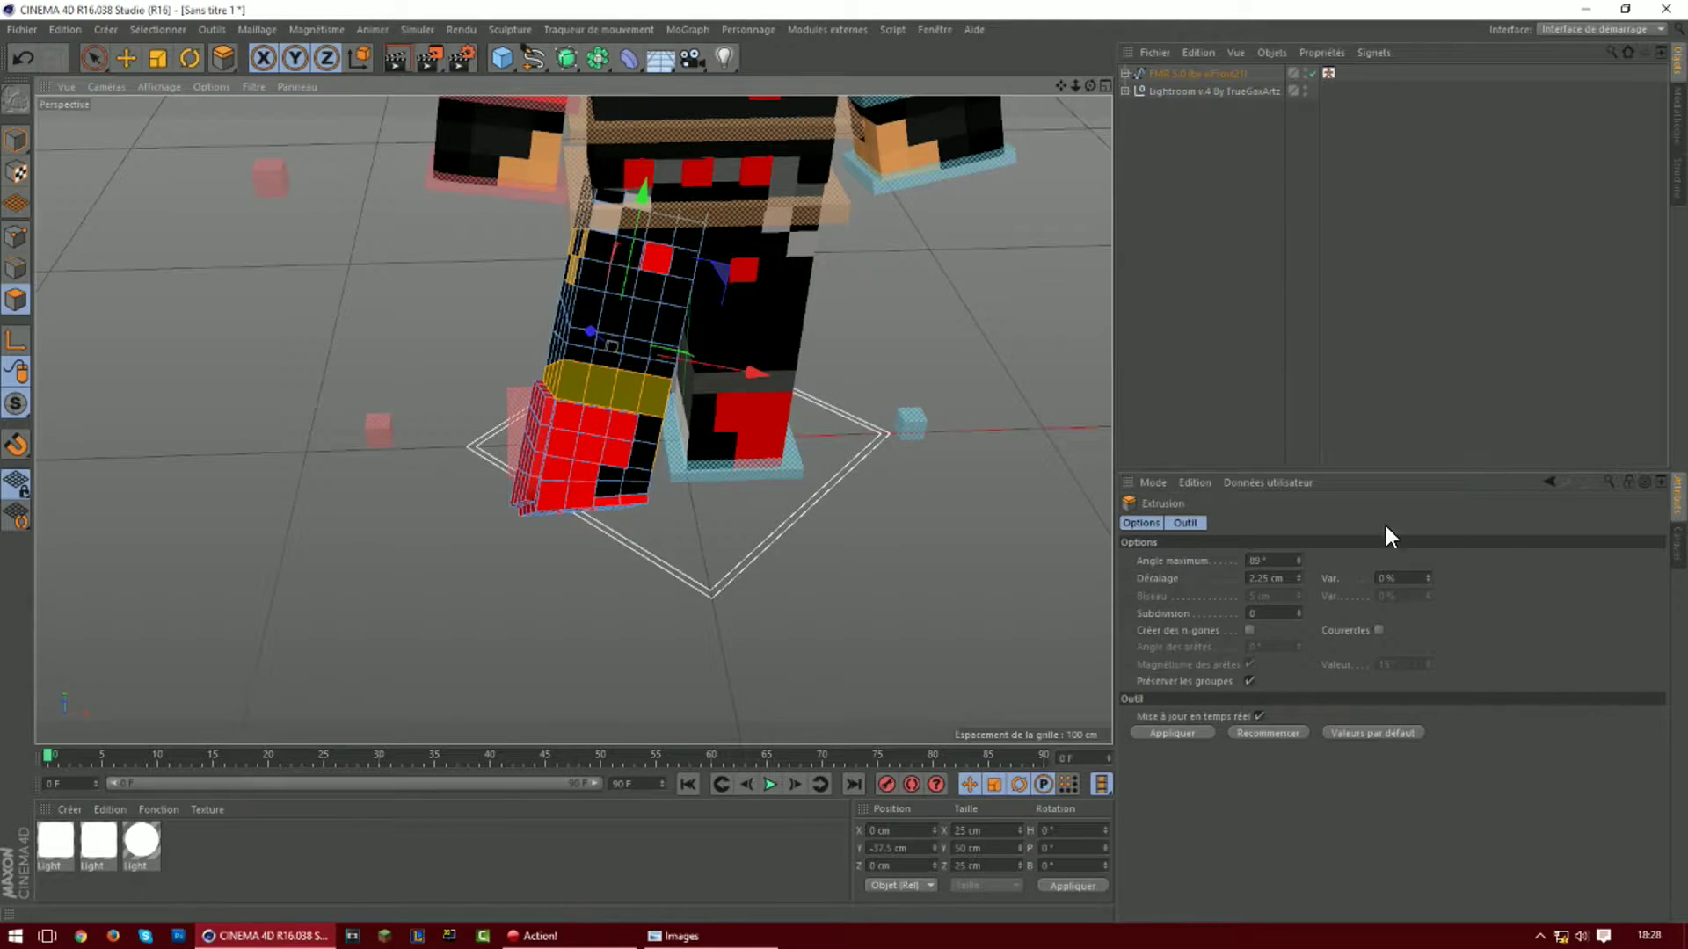
drag(1295, 578, 1294, 587)
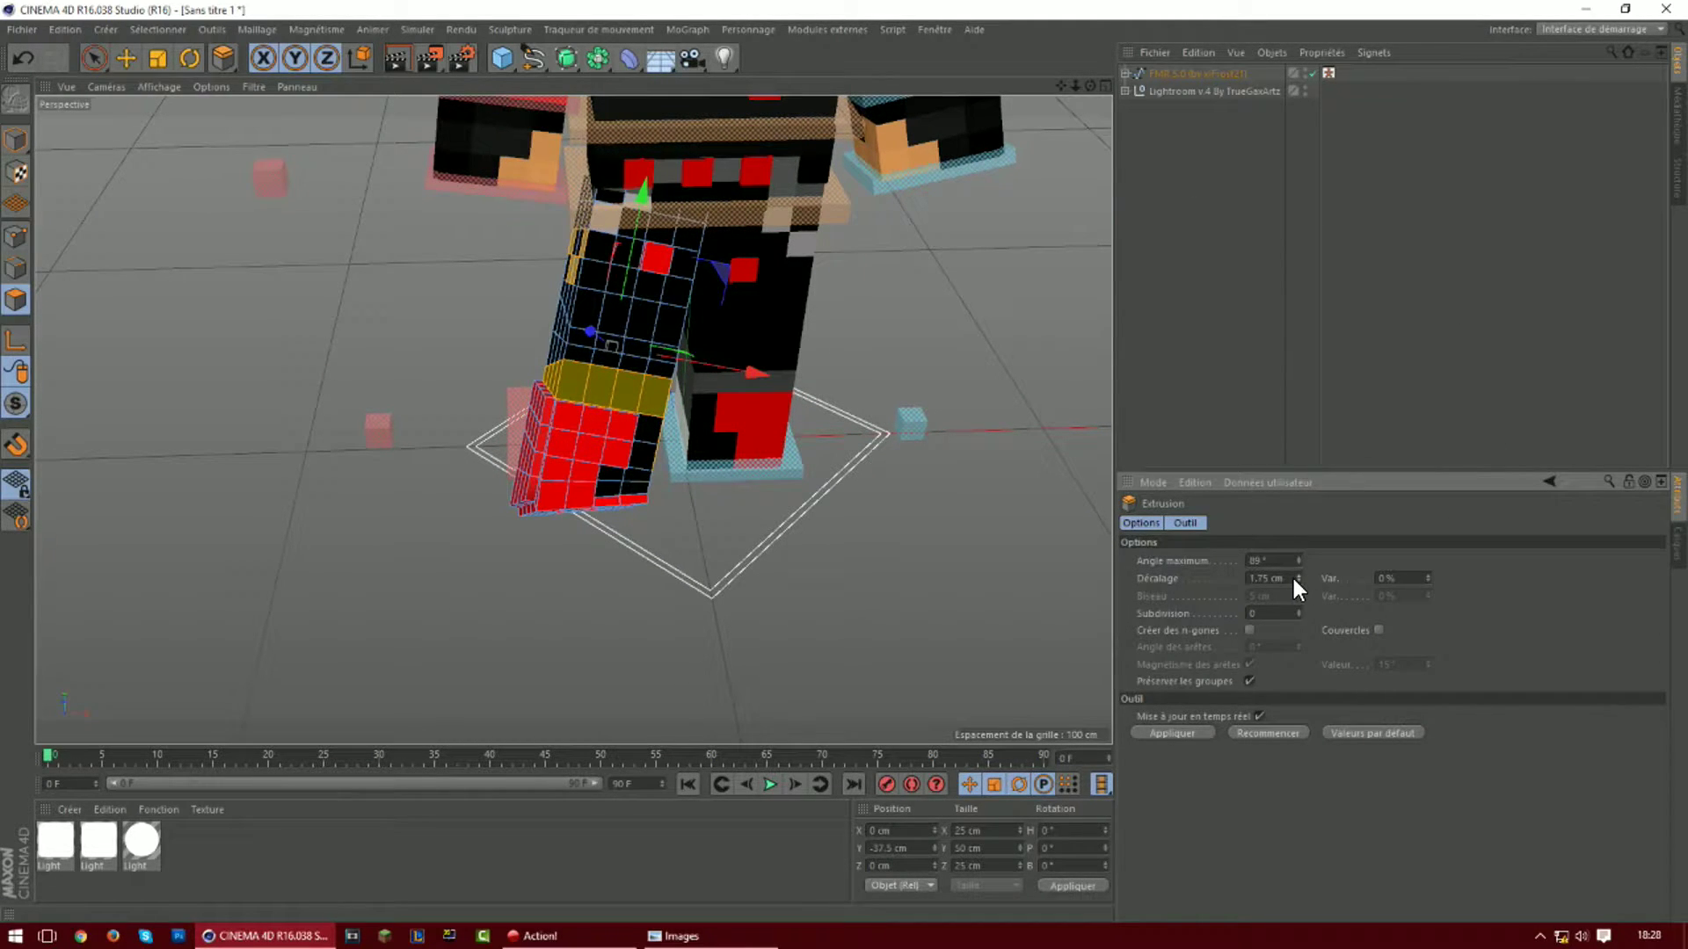
click(1192, 733)
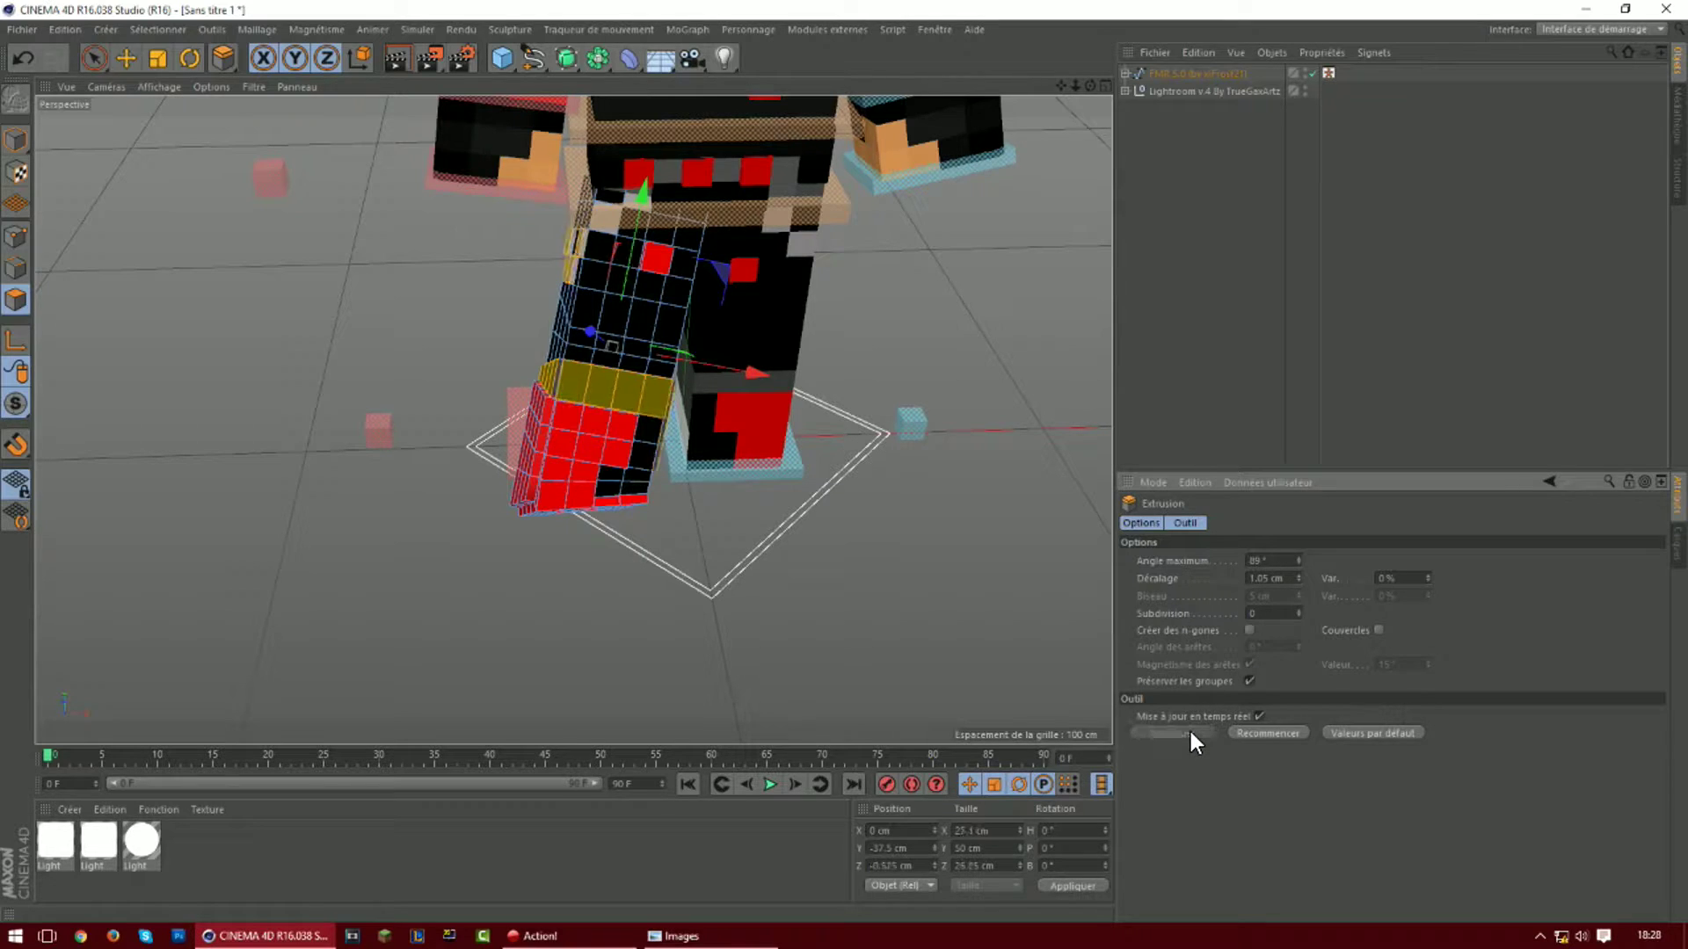
click(16, 146)
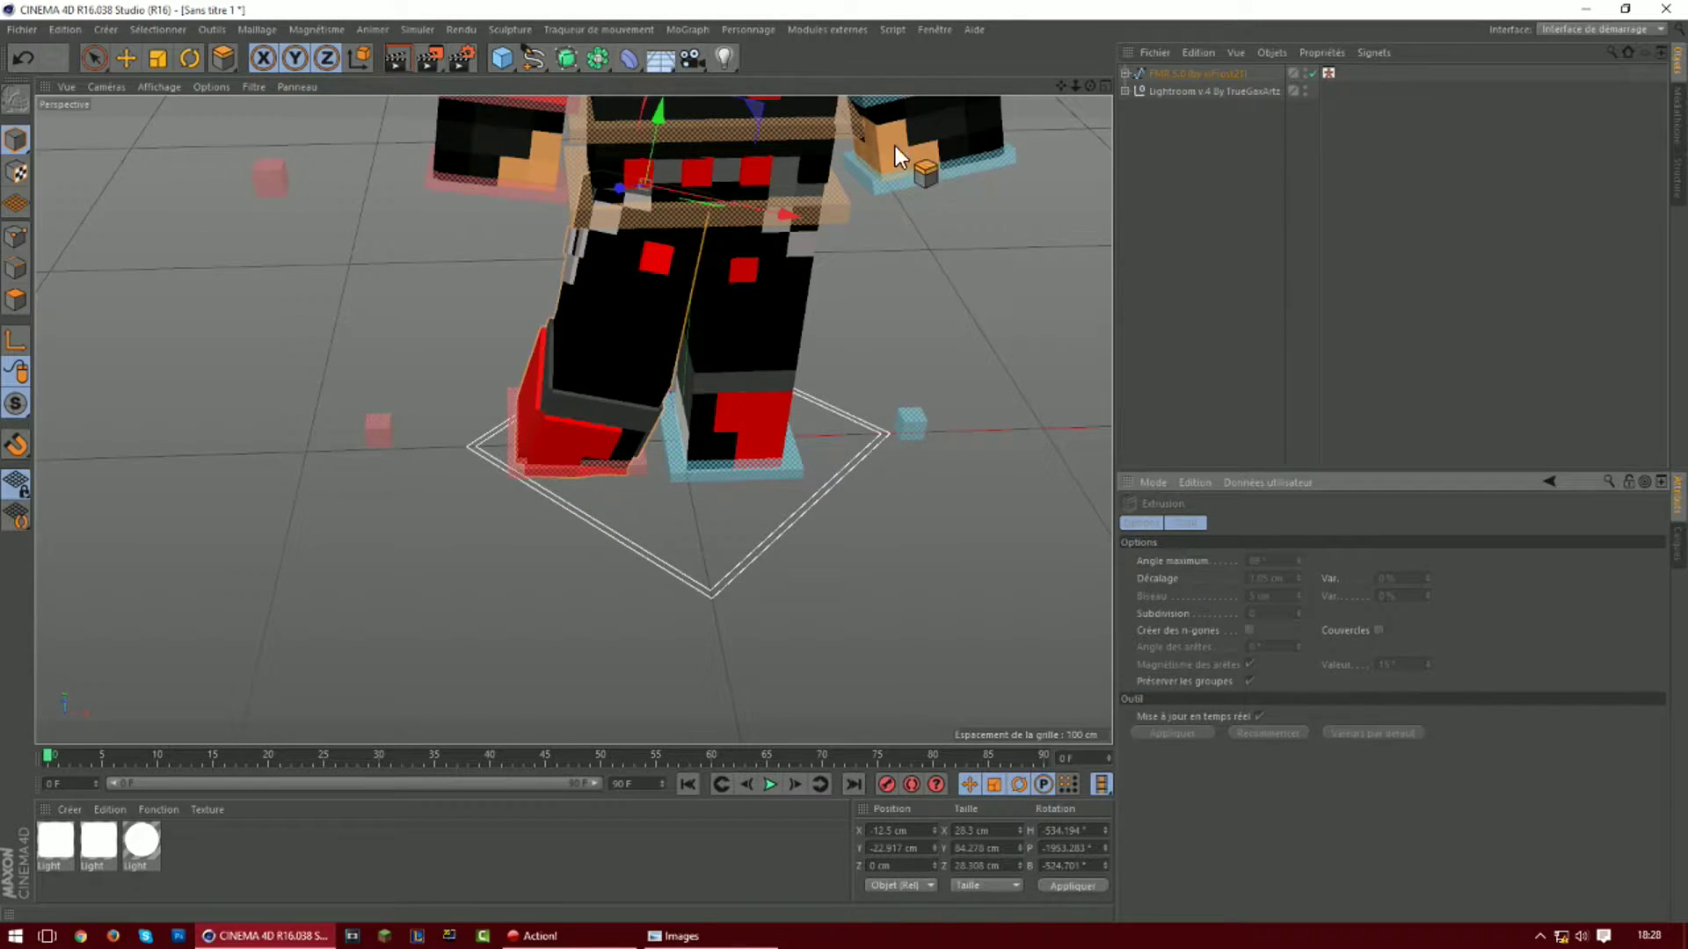
Select the character's left leg mesh, and switch to polygon mode
scroll(850, 204, up, 4)
click(126, 58)
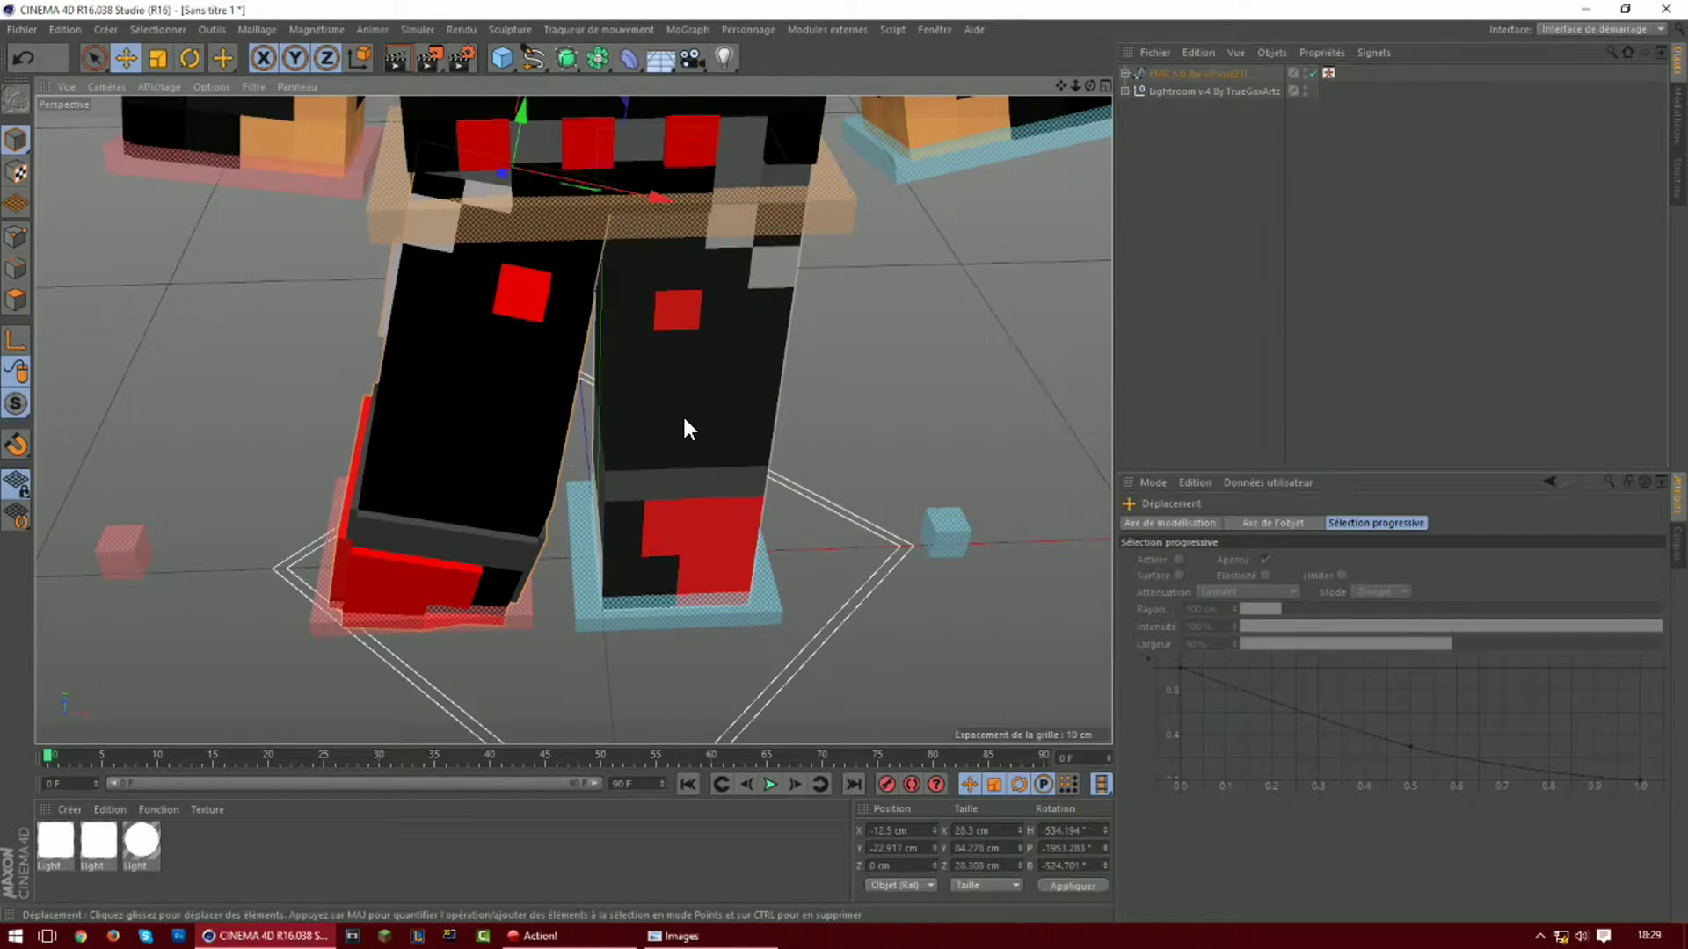
drag(1091, 87, 806, 453)
click(742, 530)
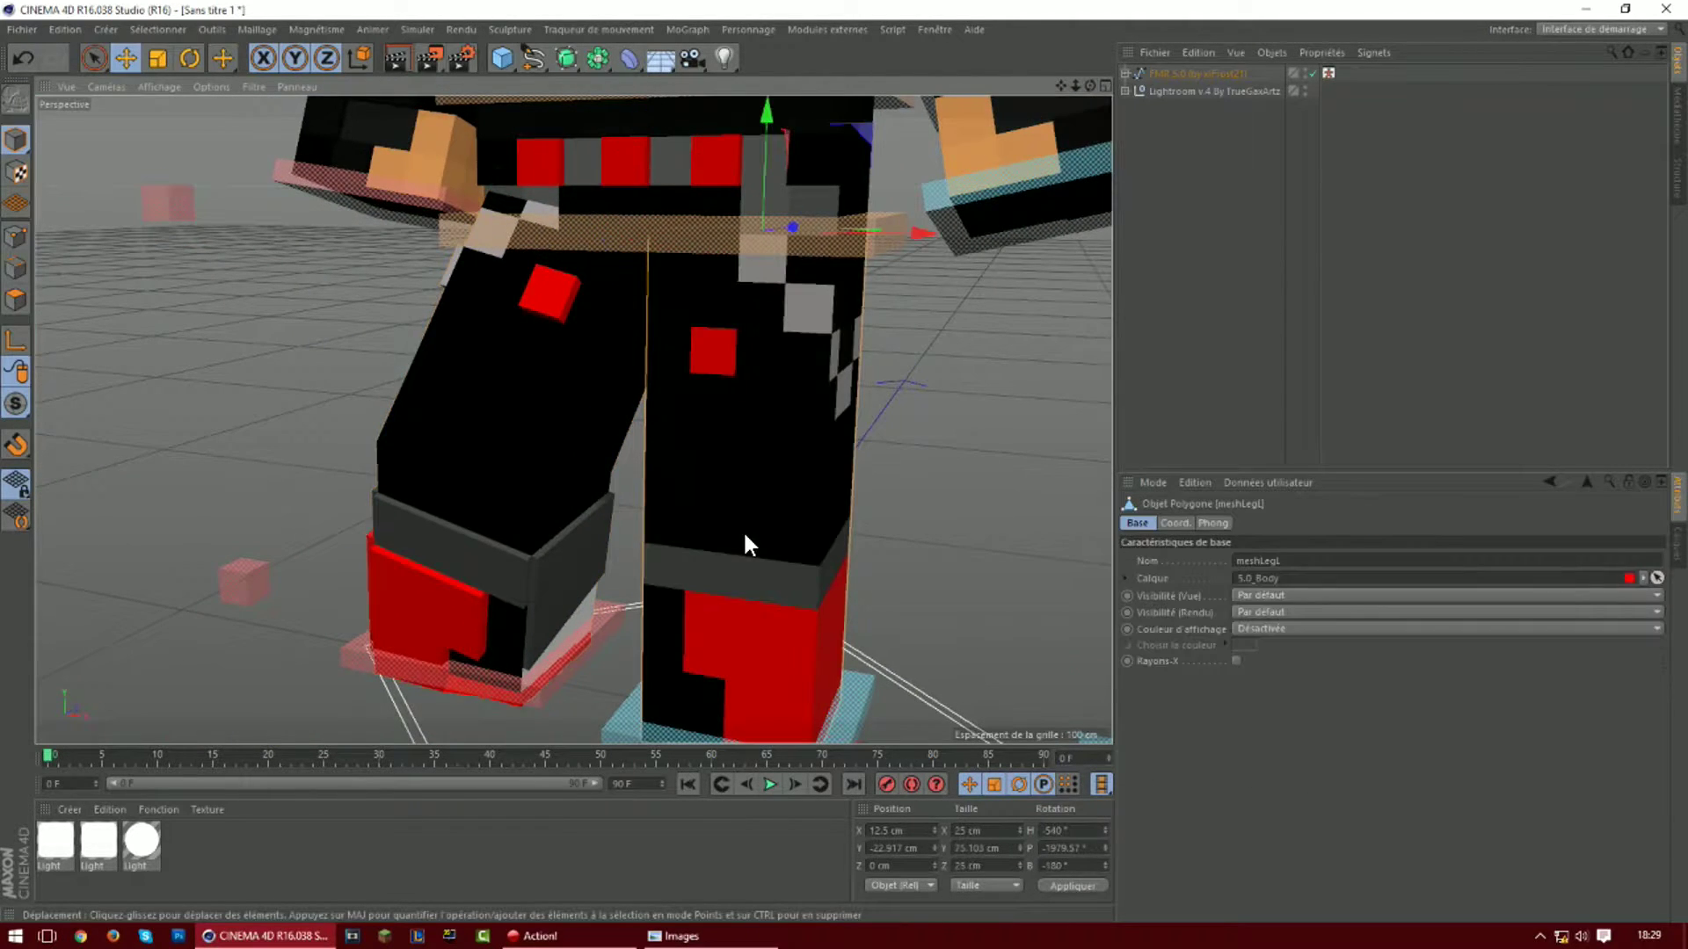
click(16, 300)
Select the red square on the left thigh and the red boot polygons on the front and outer side of the left leg
scroll(792, 620, down, 2)
click(761, 621)
click(723, 400)
click(93, 58)
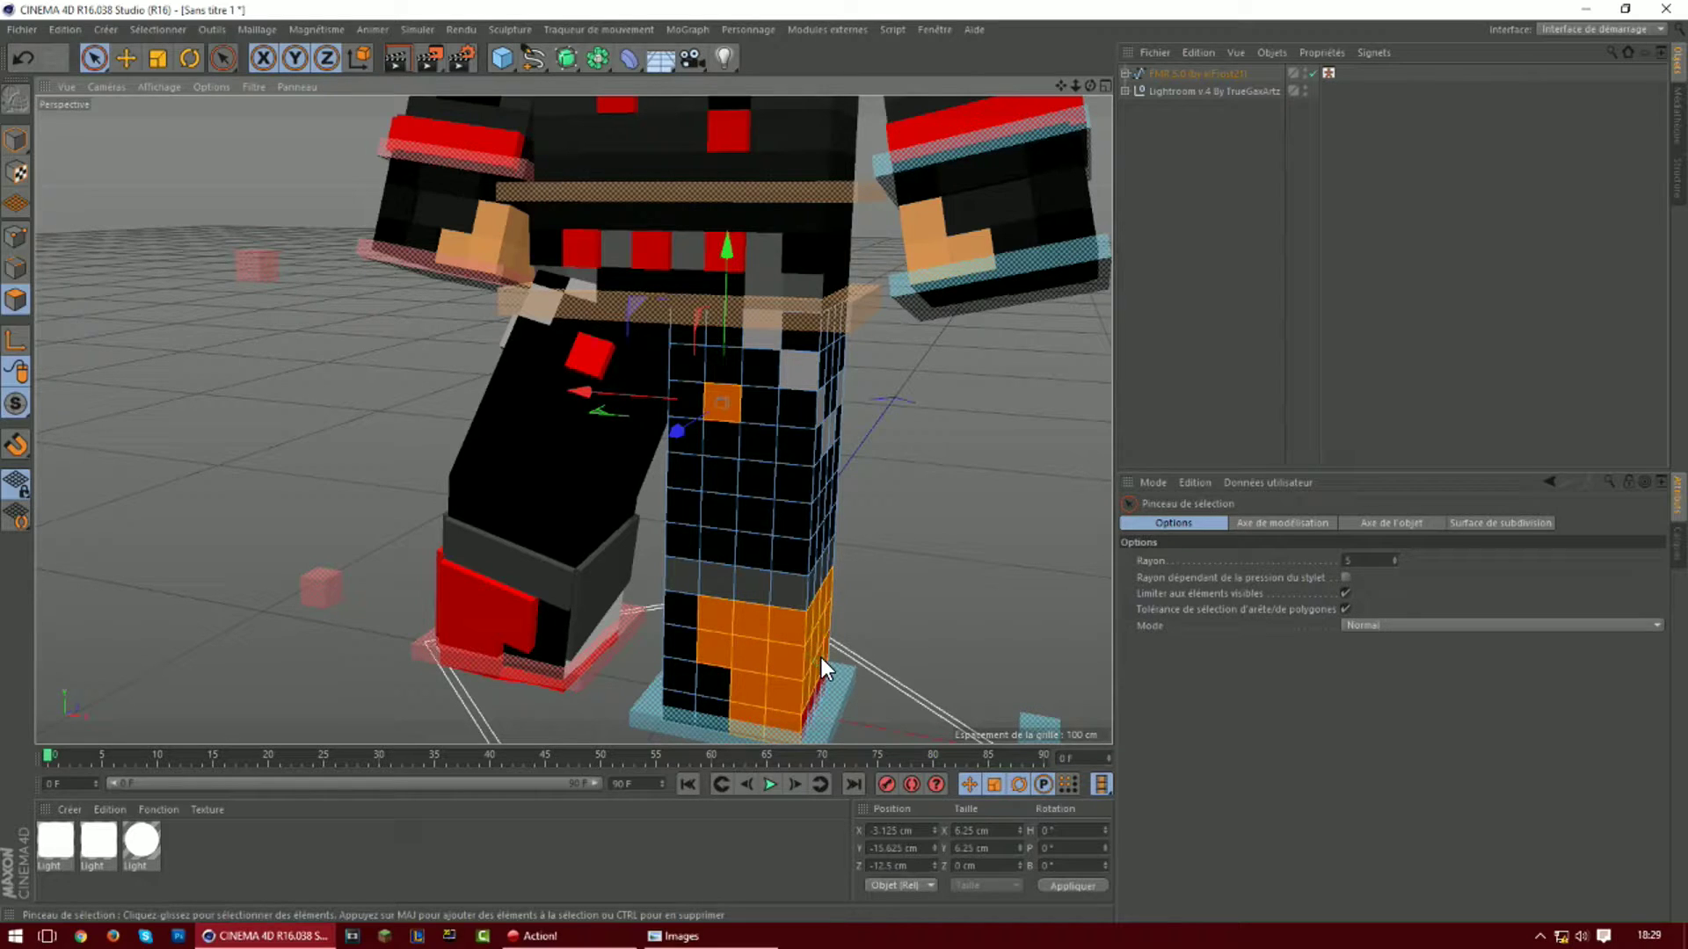
drag(825, 679, 831, 672)
Add the outer ring of polygons on the left foot's sole to the selection, leaving out the centre
mouse_move(1090, 85)
mouse_down()
mouse_move(1055, 123)
mouse_move(1117, 106)
mouse_move(1090, 85)
mouse_up()
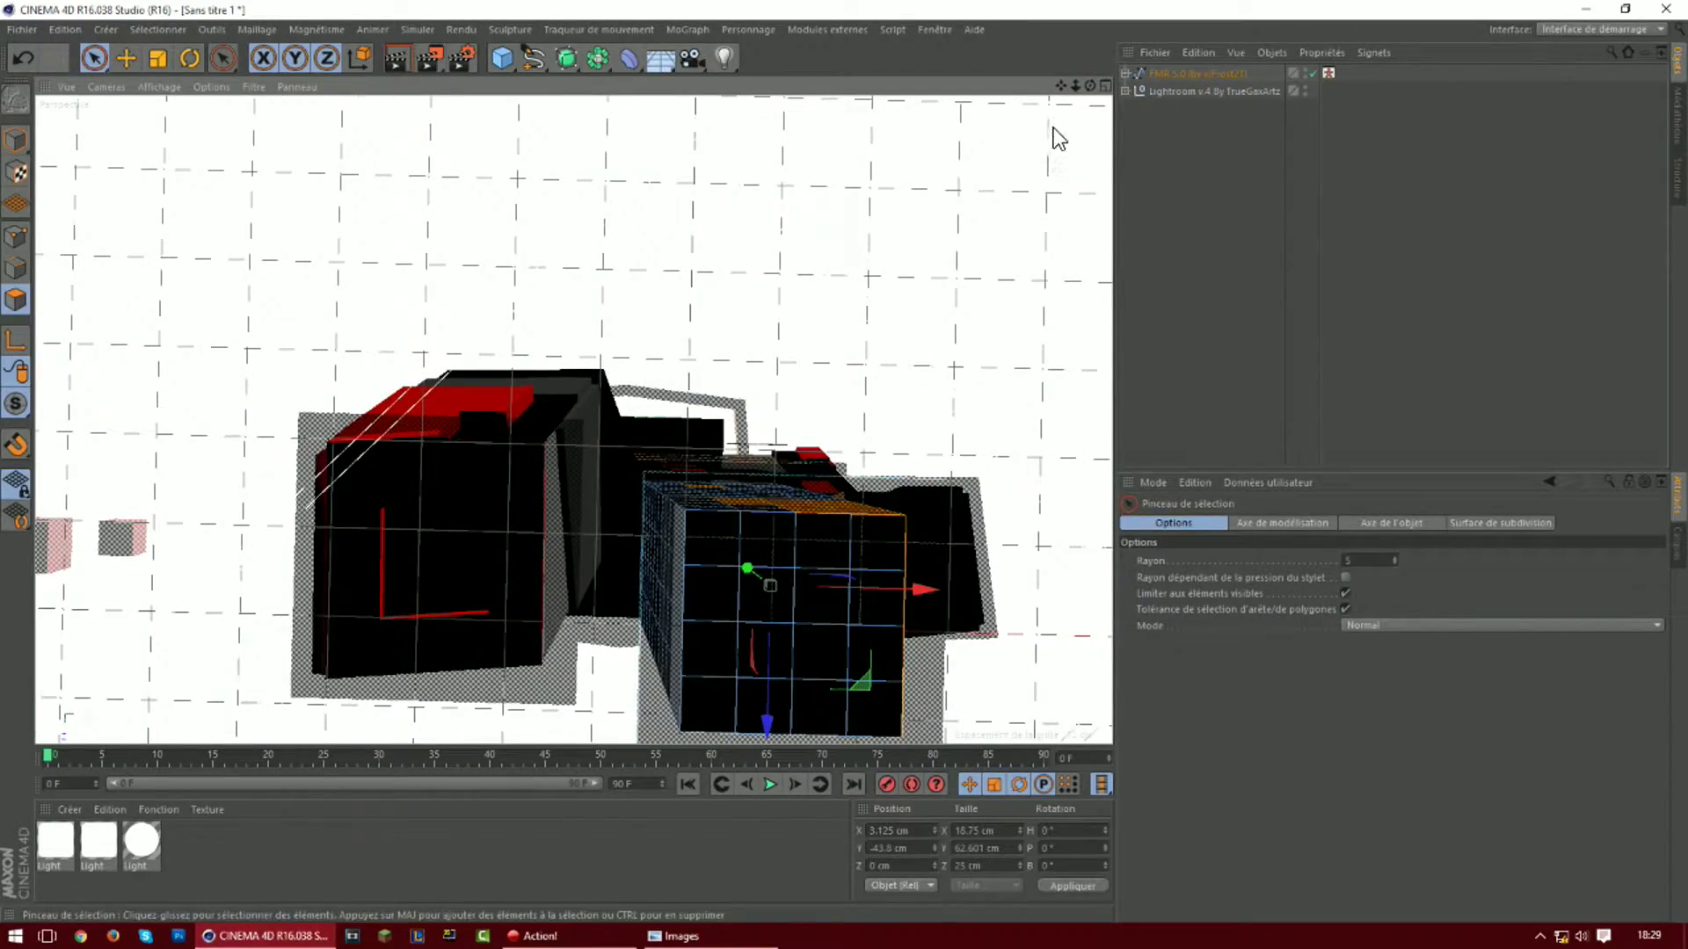
drag(1090, 87, 1046, 30)
scroll(700, 401, down, 6)
scroll(676, 475, up, 5)
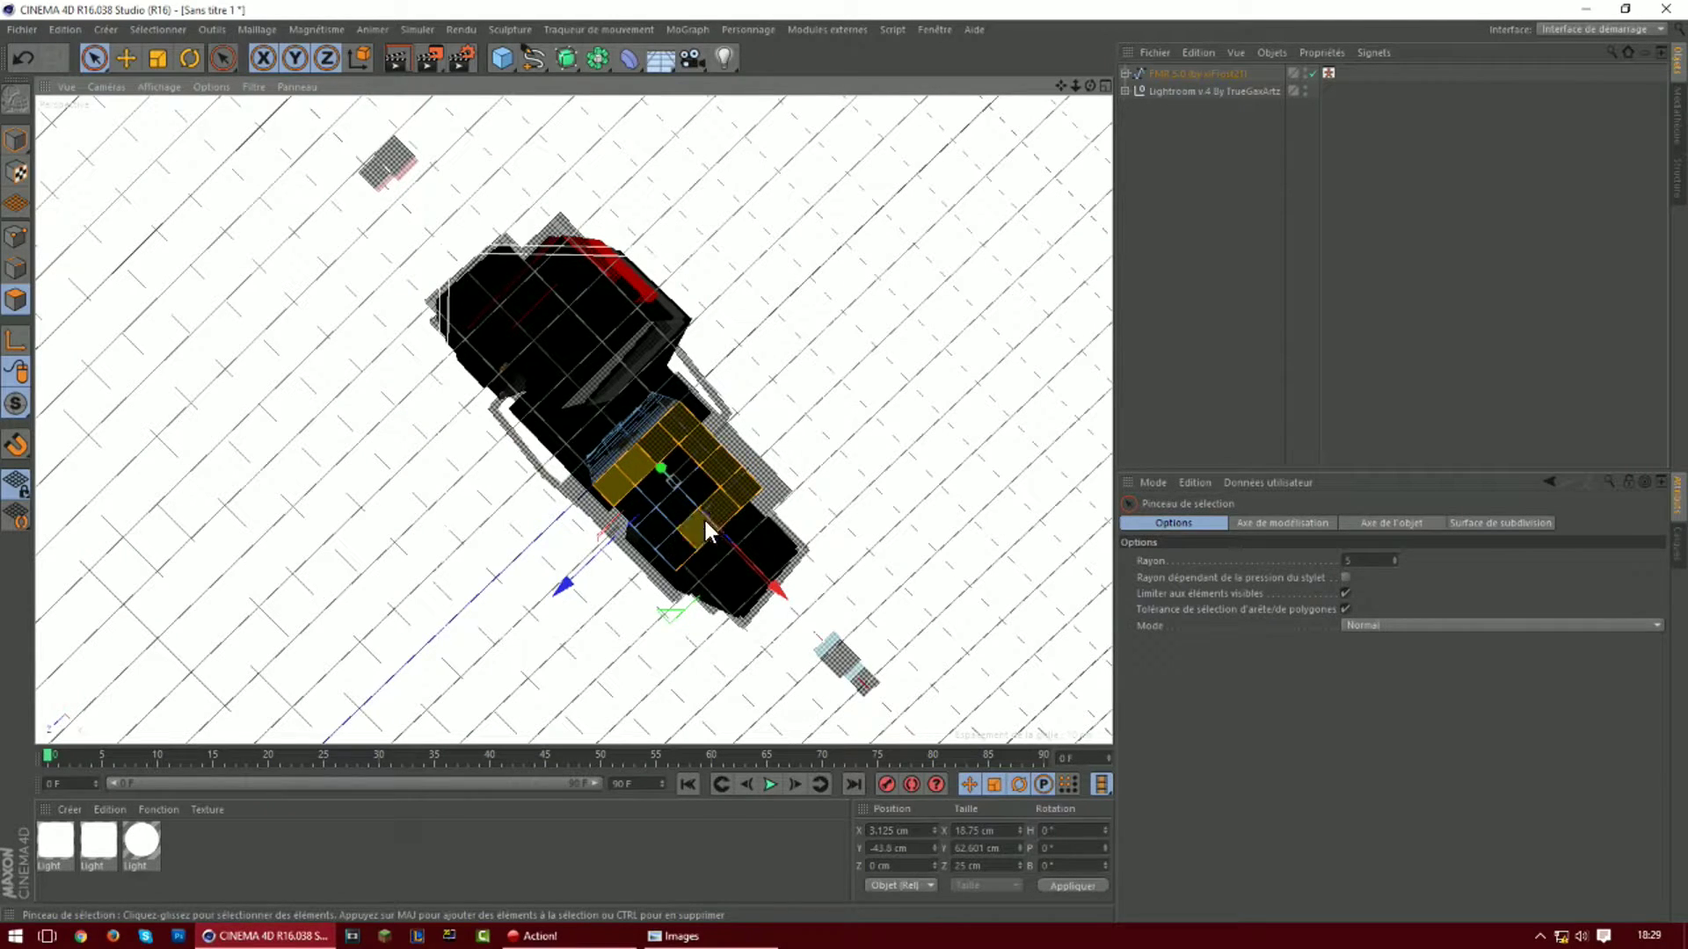
drag(626, 513, 639, 499)
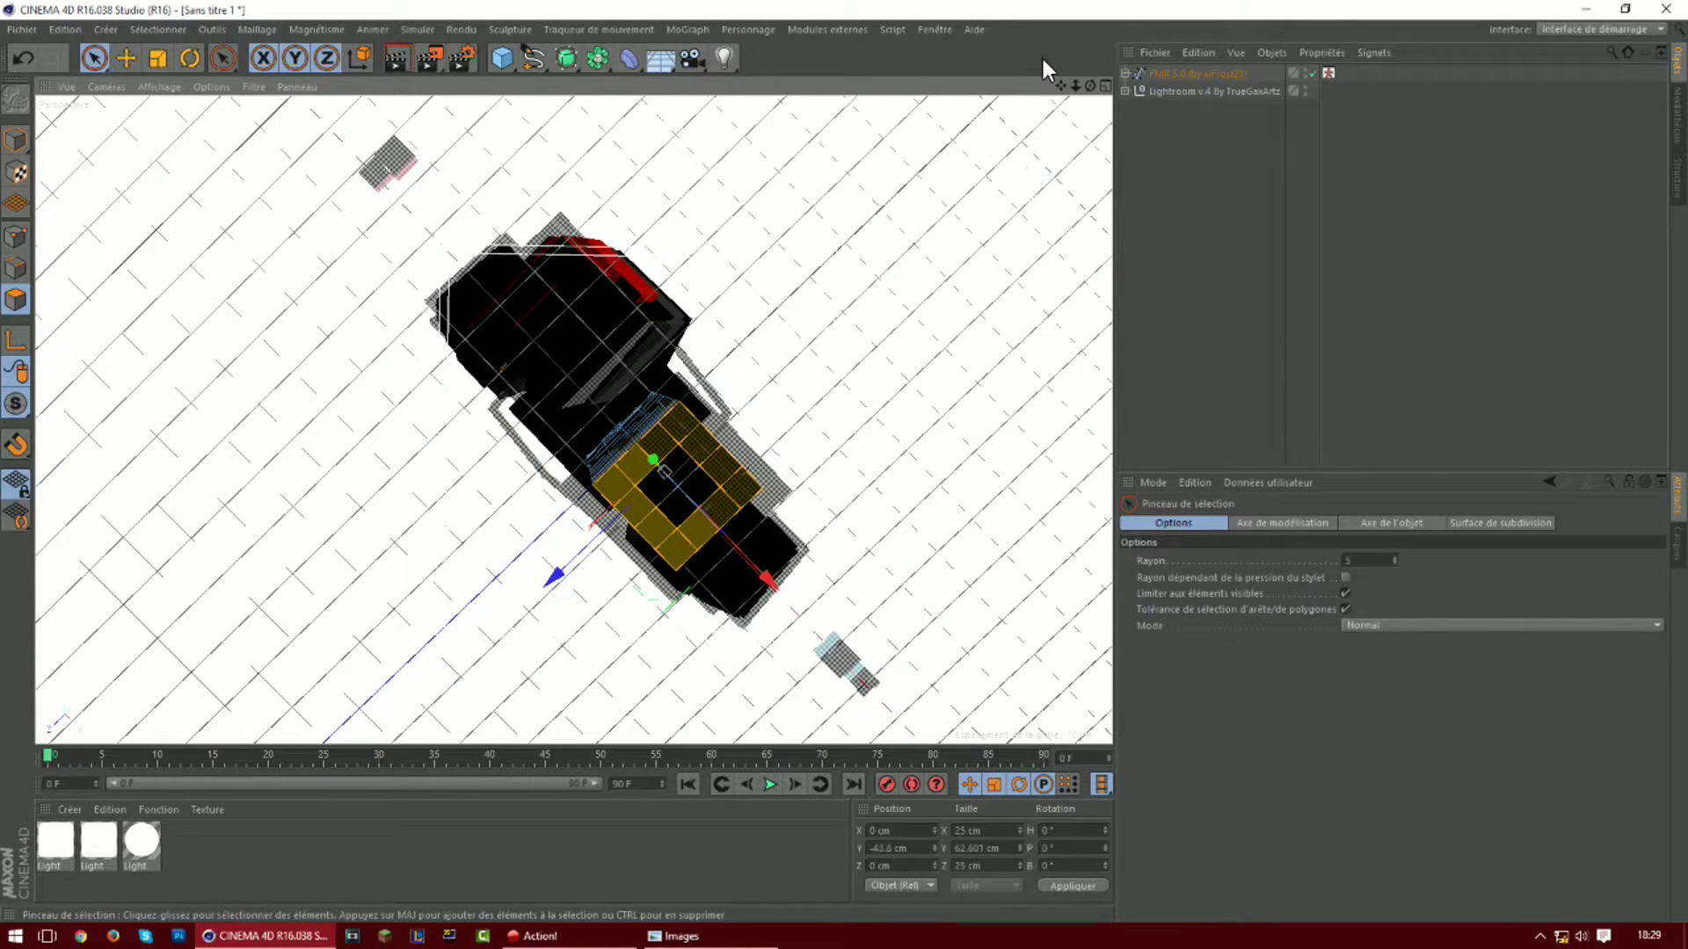
drag(1090, 85, 1068, 97)
Extrude the left leg's selected red polygons with a 2.55 cm offset
alt+drag(747, 334, 821, 503)
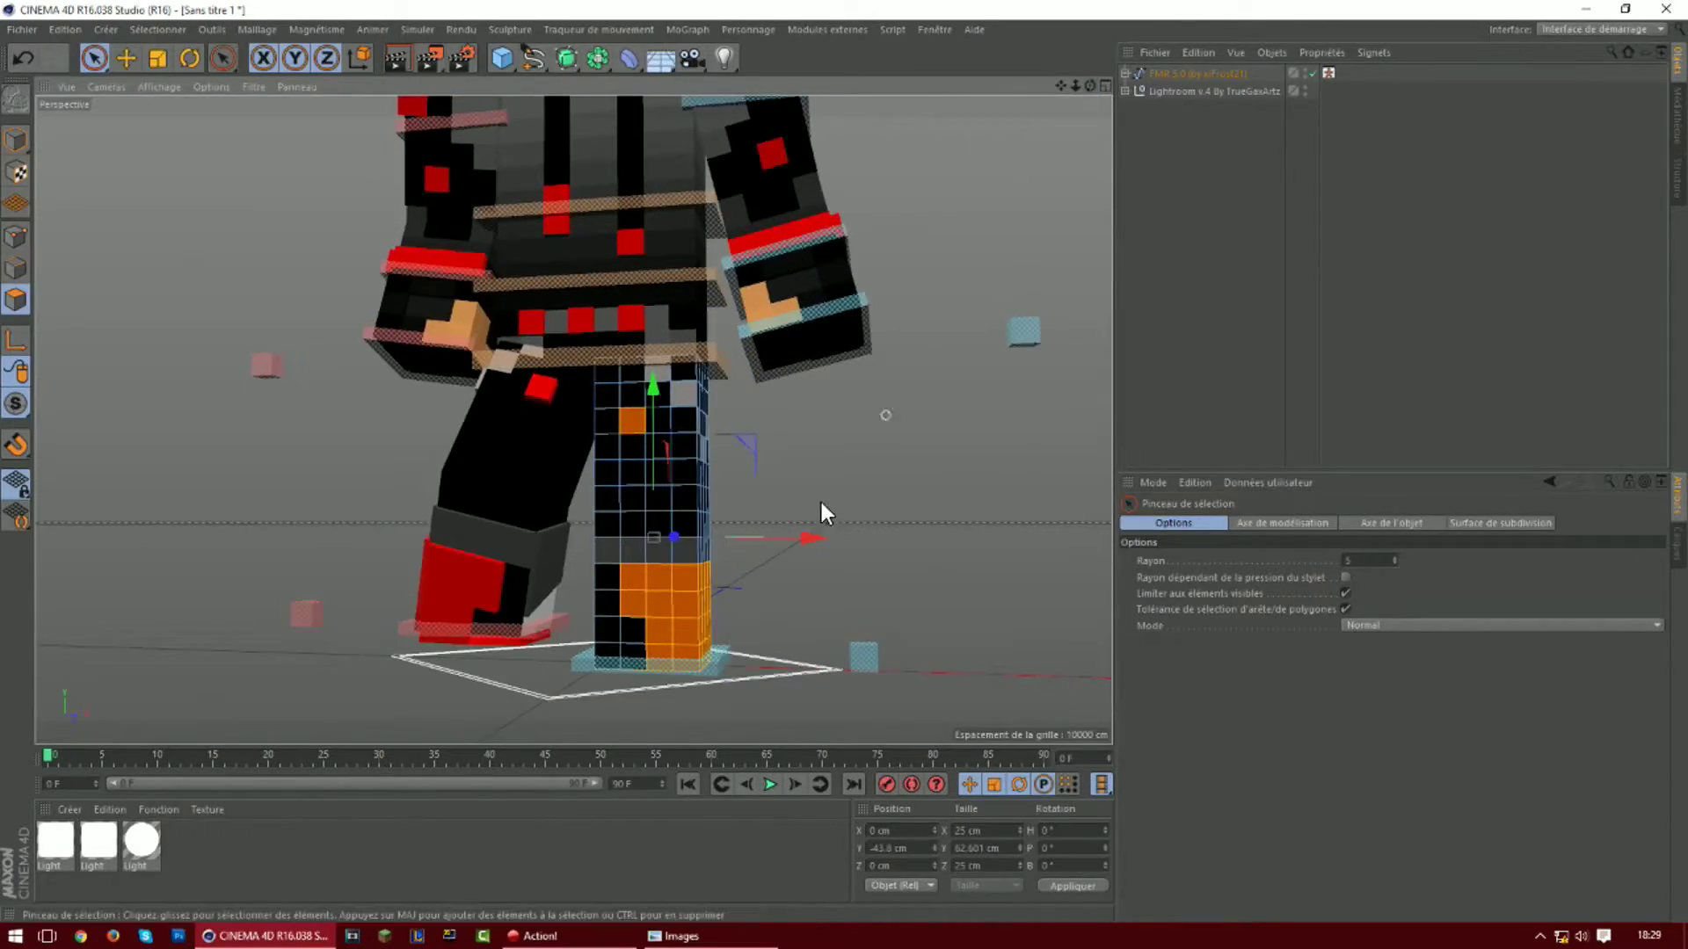
key(d)
drag(1301, 576, 1299, 577)
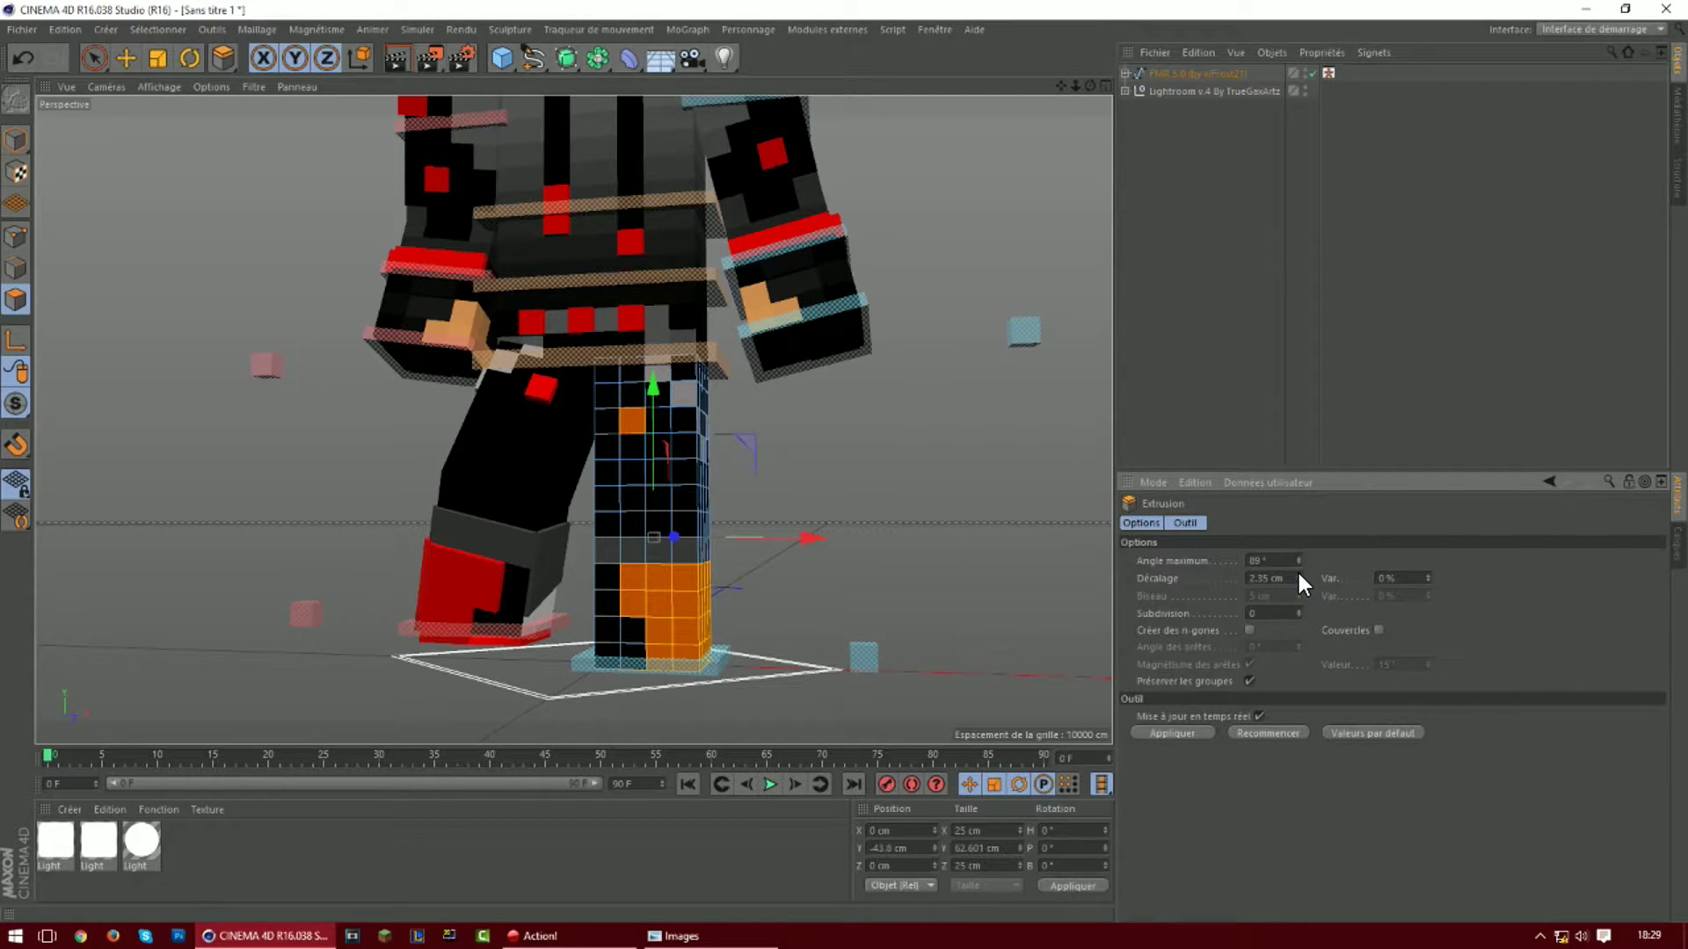
click(1178, 733)
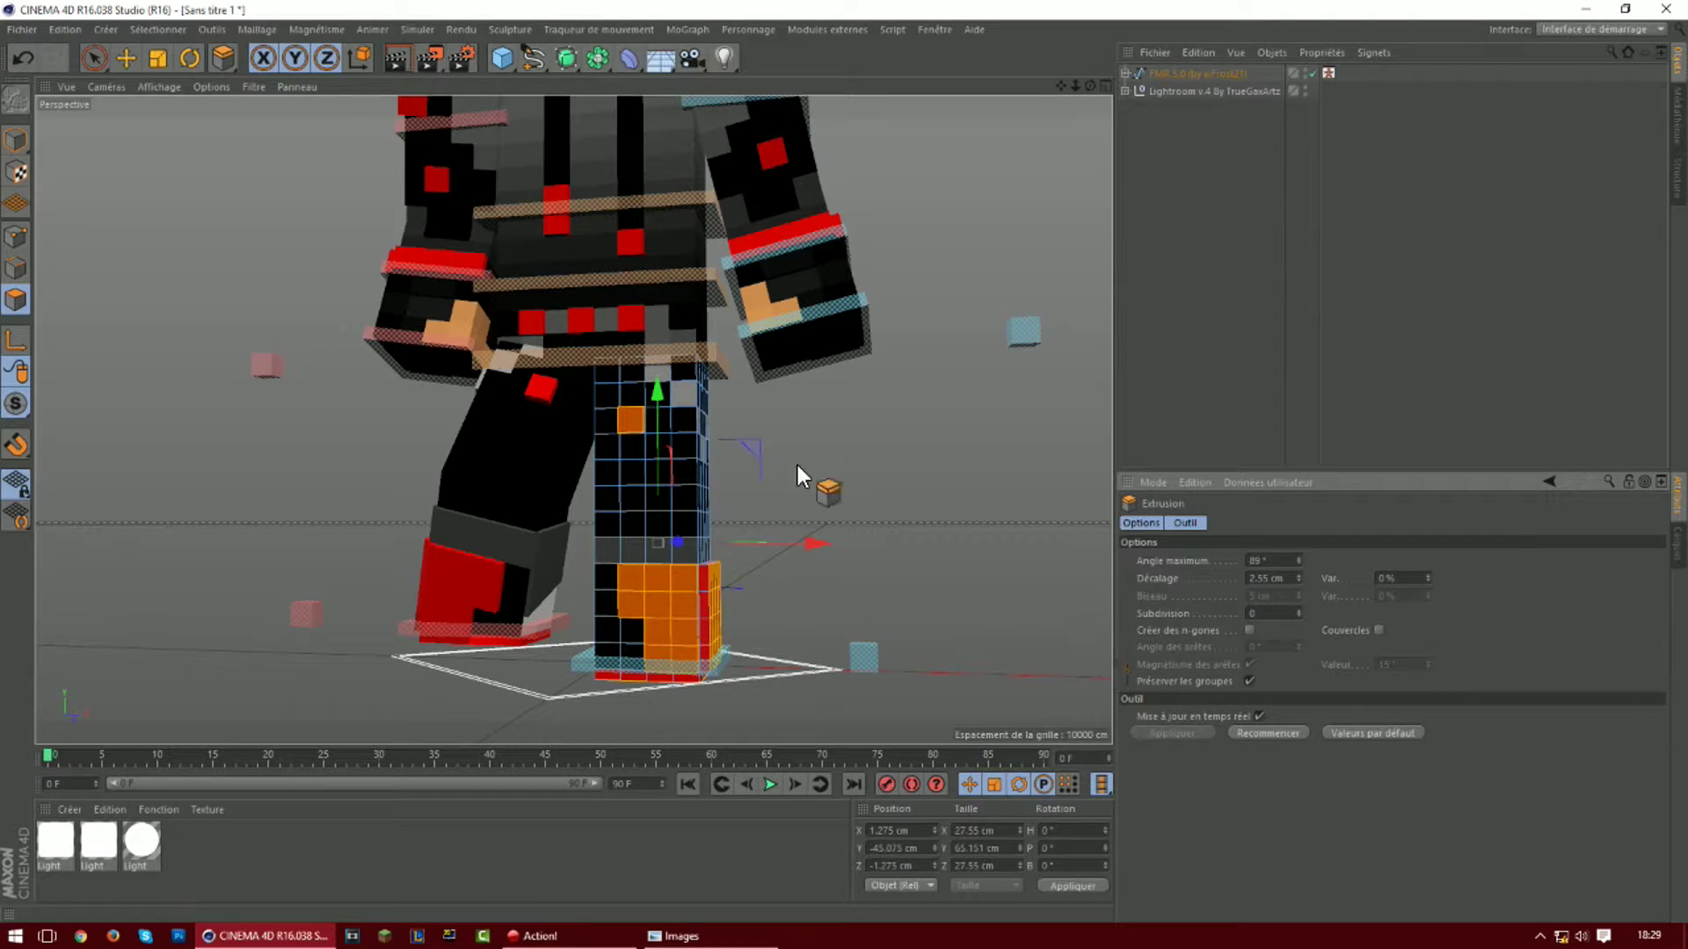
Select the grey band around the left leg above the boot and the grey squares on the upper thigh's front and outer side
click(598, 552)
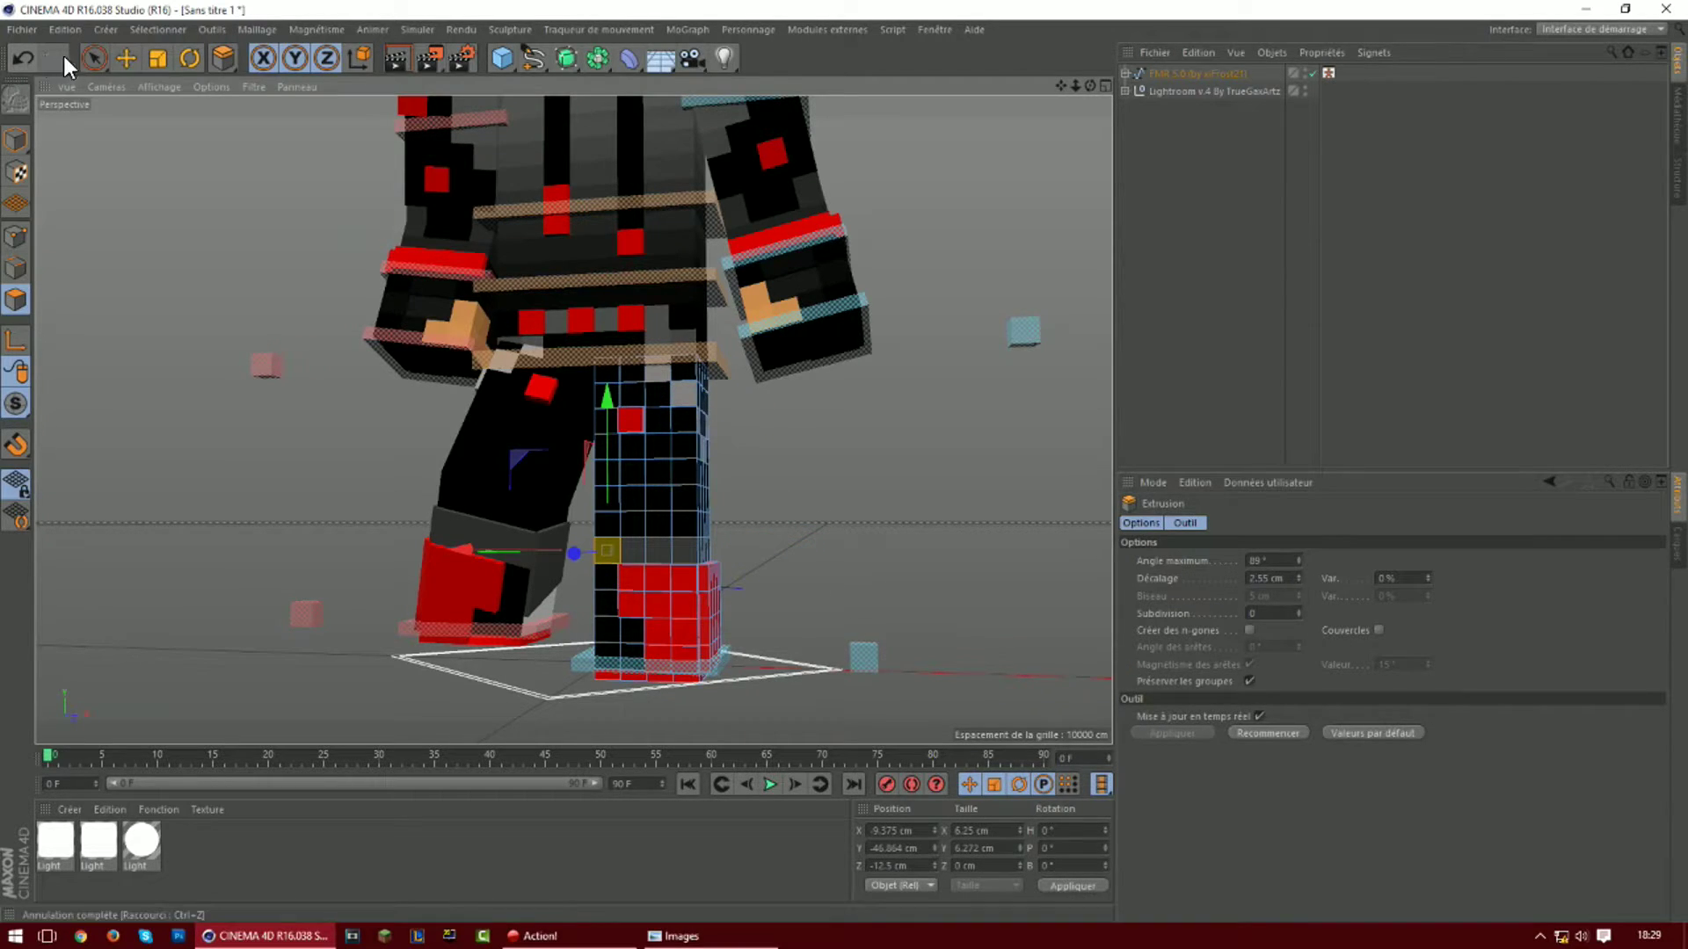
click(93, 58)
drag(700, 554, 710, 547)
drag(1090, 85, 993, 85)
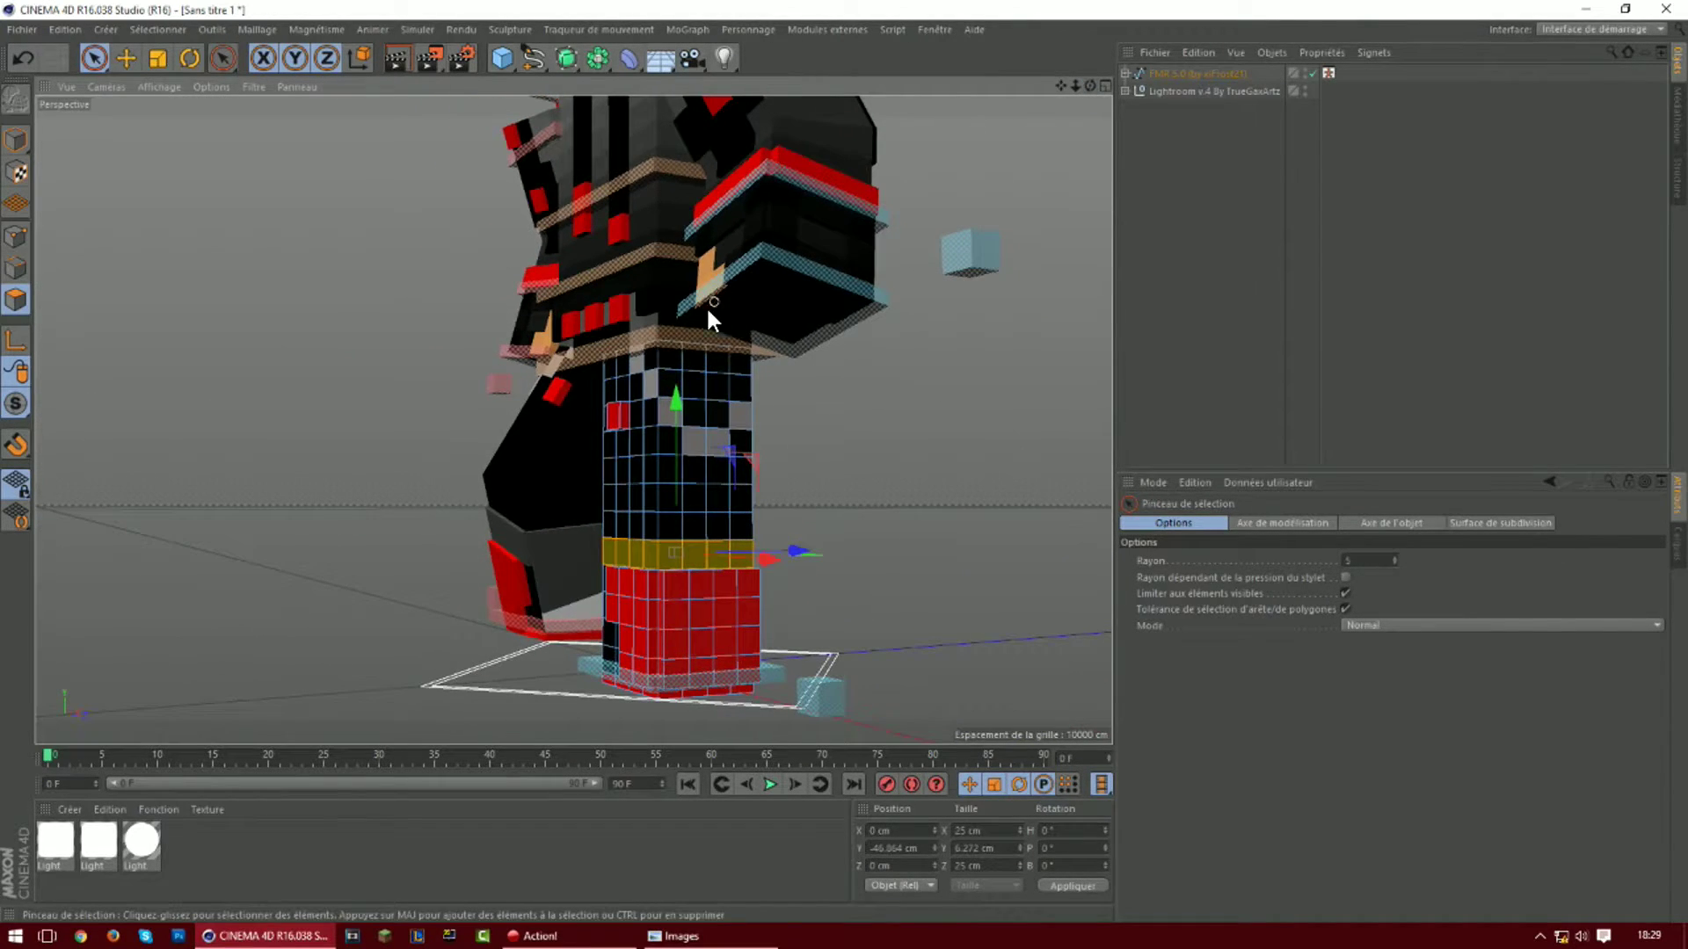
shift+click(634, 357)
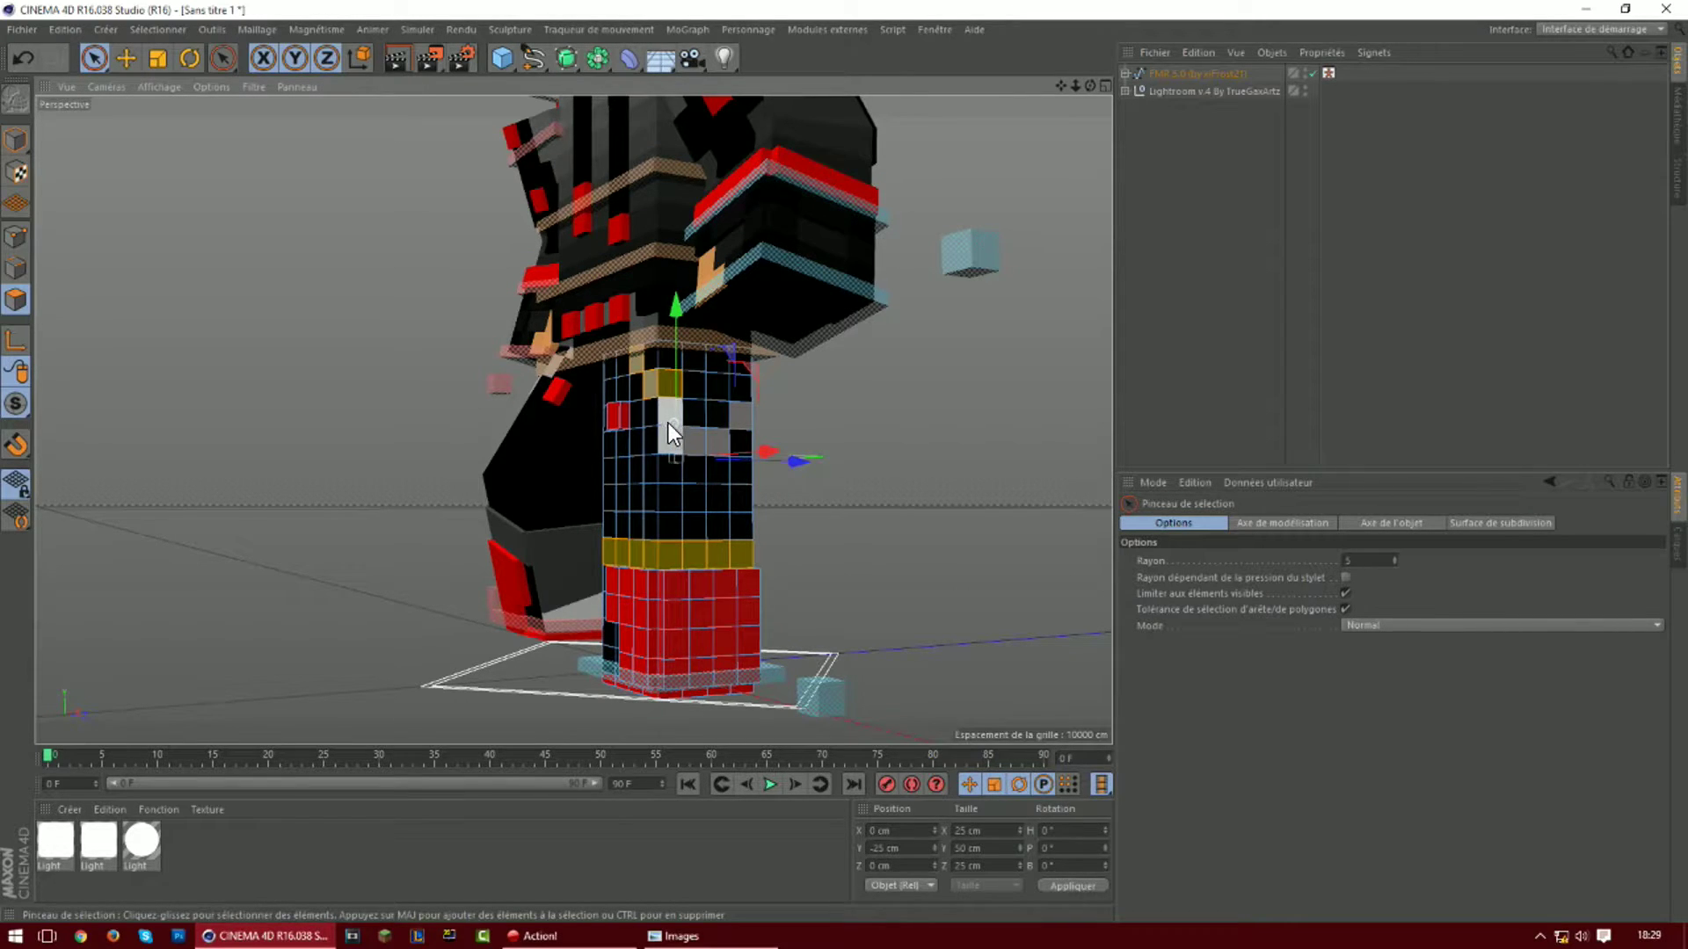
scroll(673, 423, up, 5)
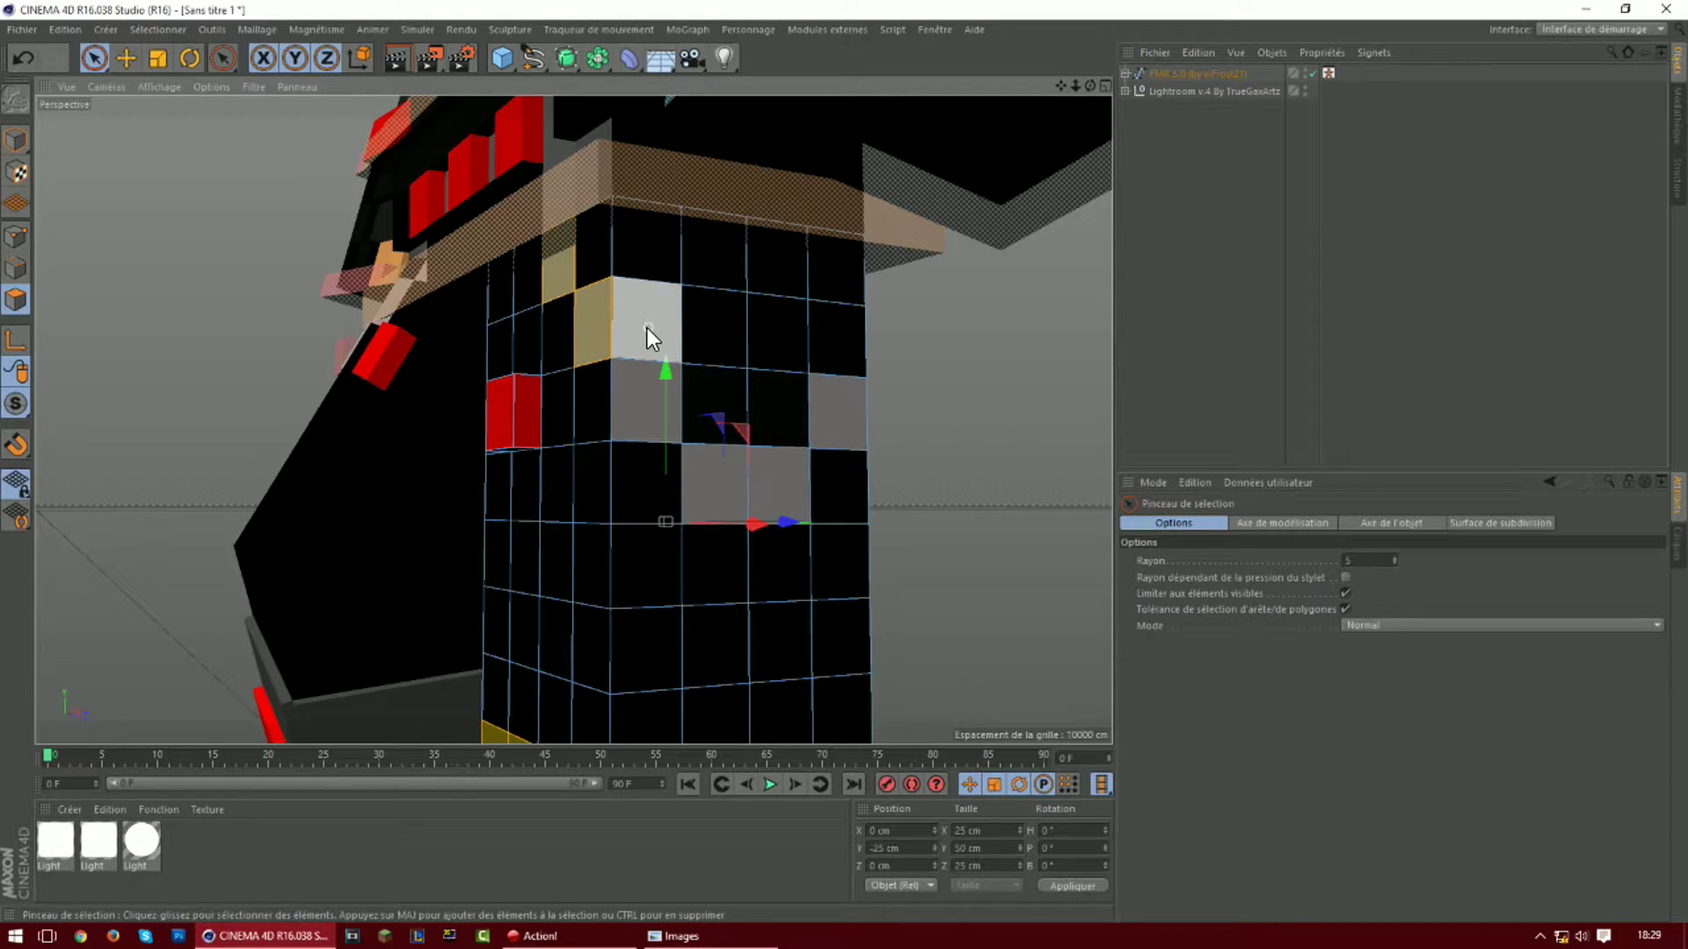
mouse_move(643, 392)
shift+mouse_down()
mouse_move(708, 466)
mouse_move(821, 435)
mouse_move(869, 392)
shift+mouse_up()
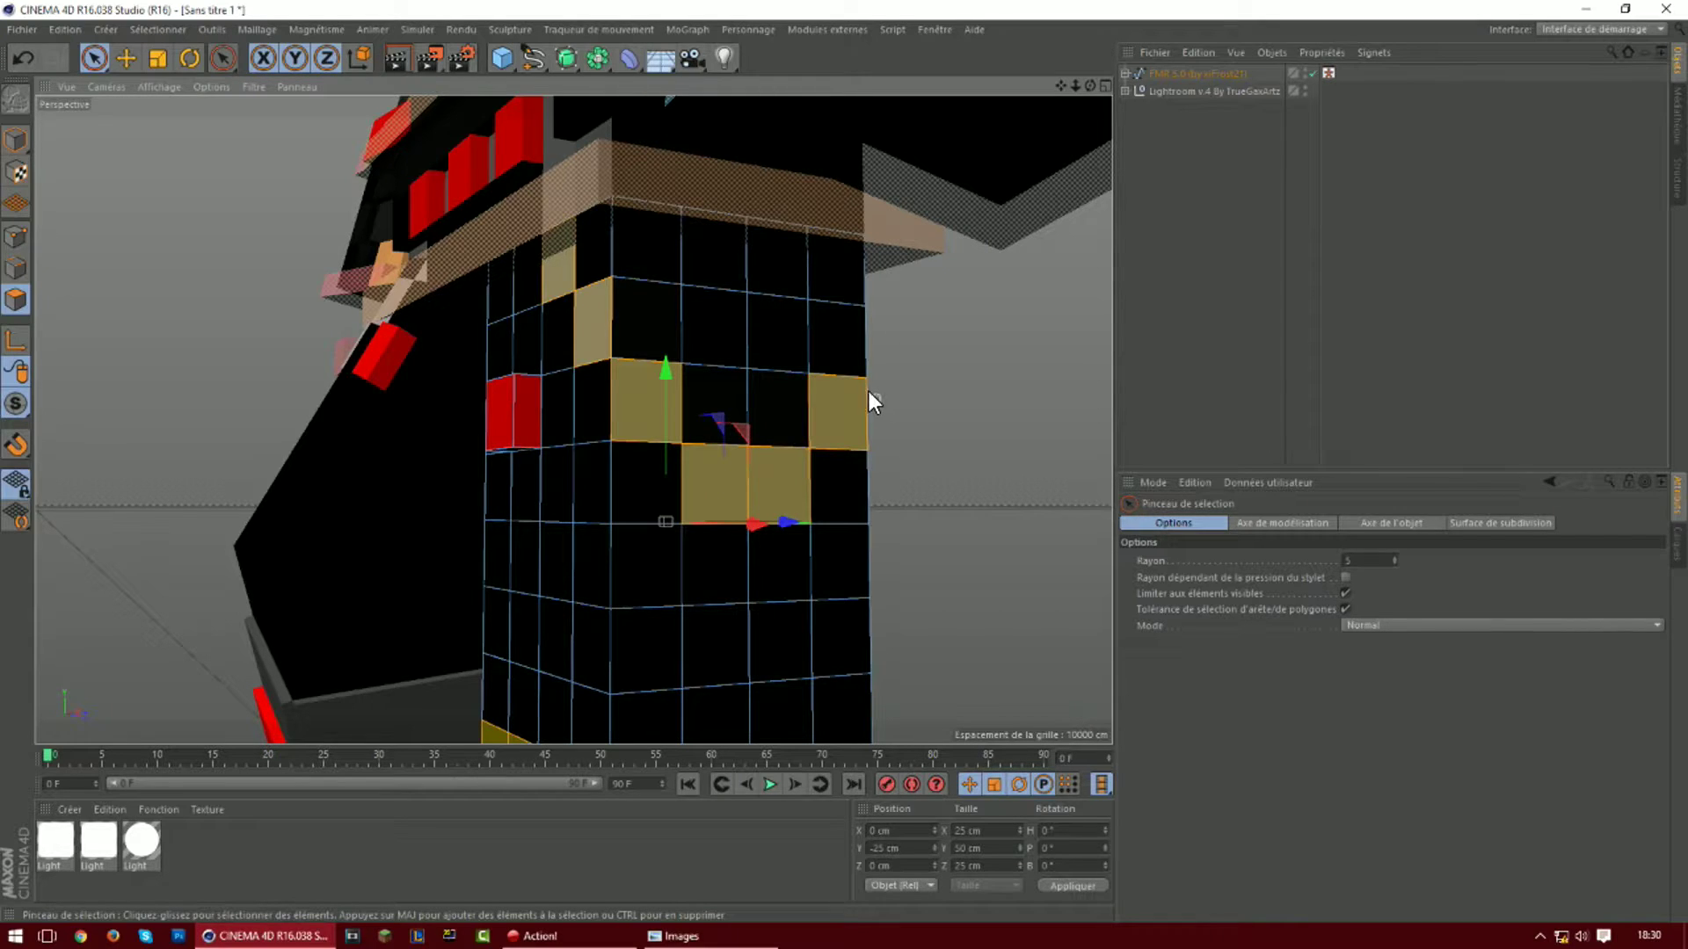
Extrude the left leg's selected grey polygons with a 0.98 cm offset
key(d)
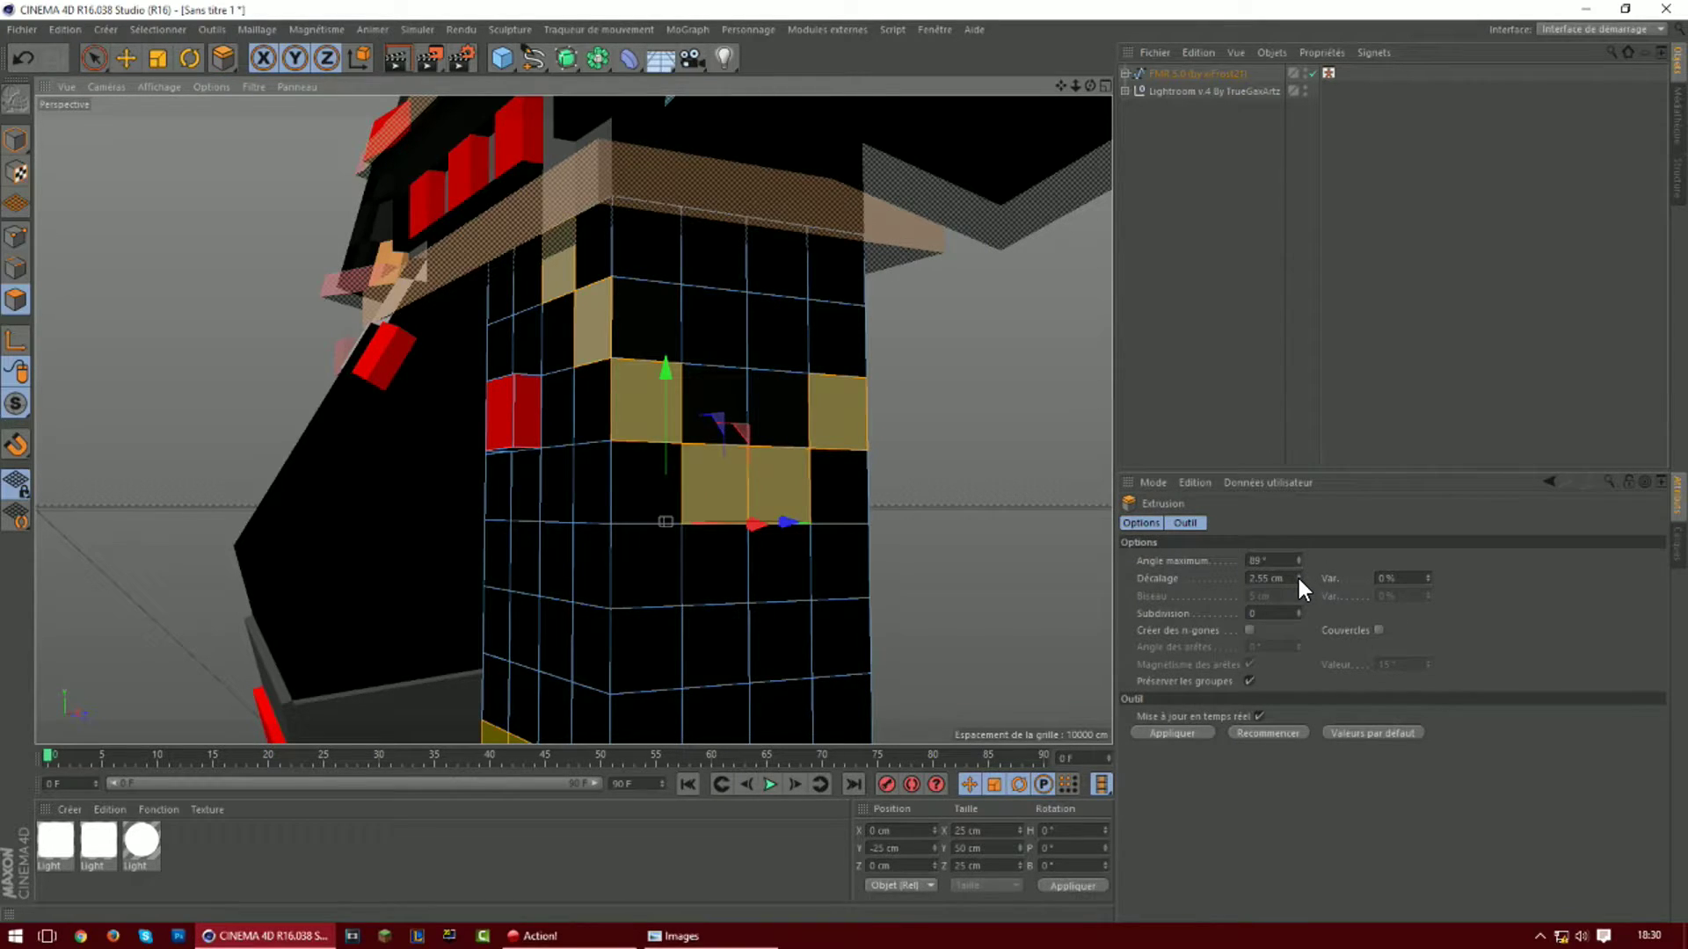
drag(1299, 578, 1299, 579)
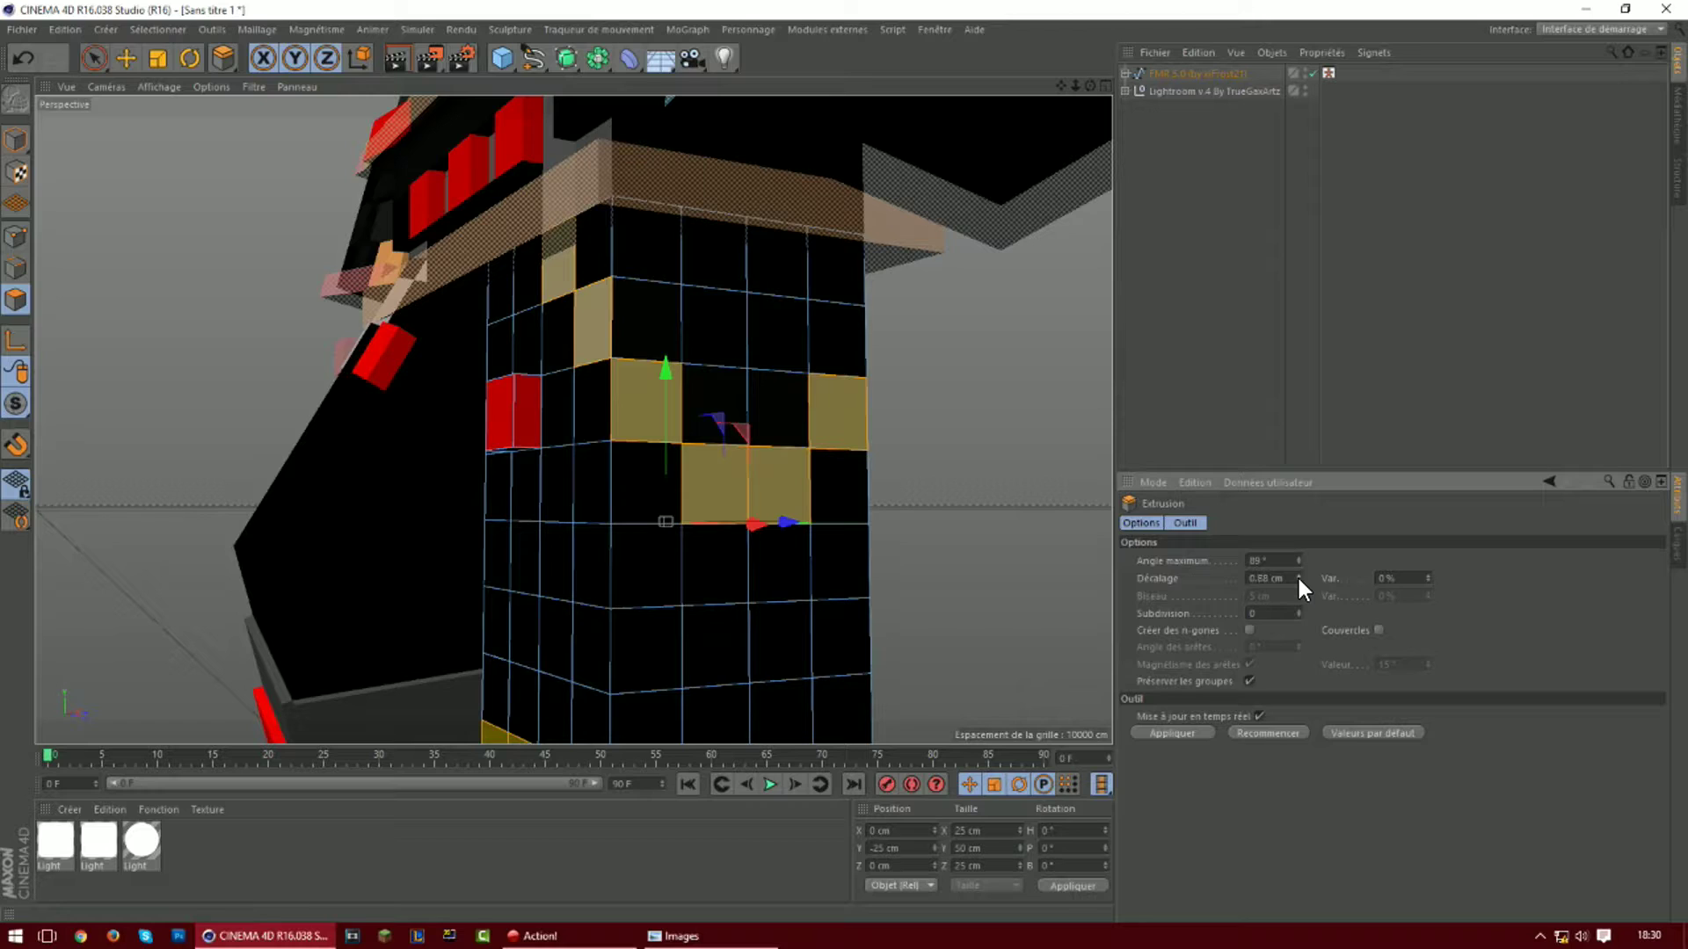
drag(1299, 573, 1294, 578)
click(1174, 734)
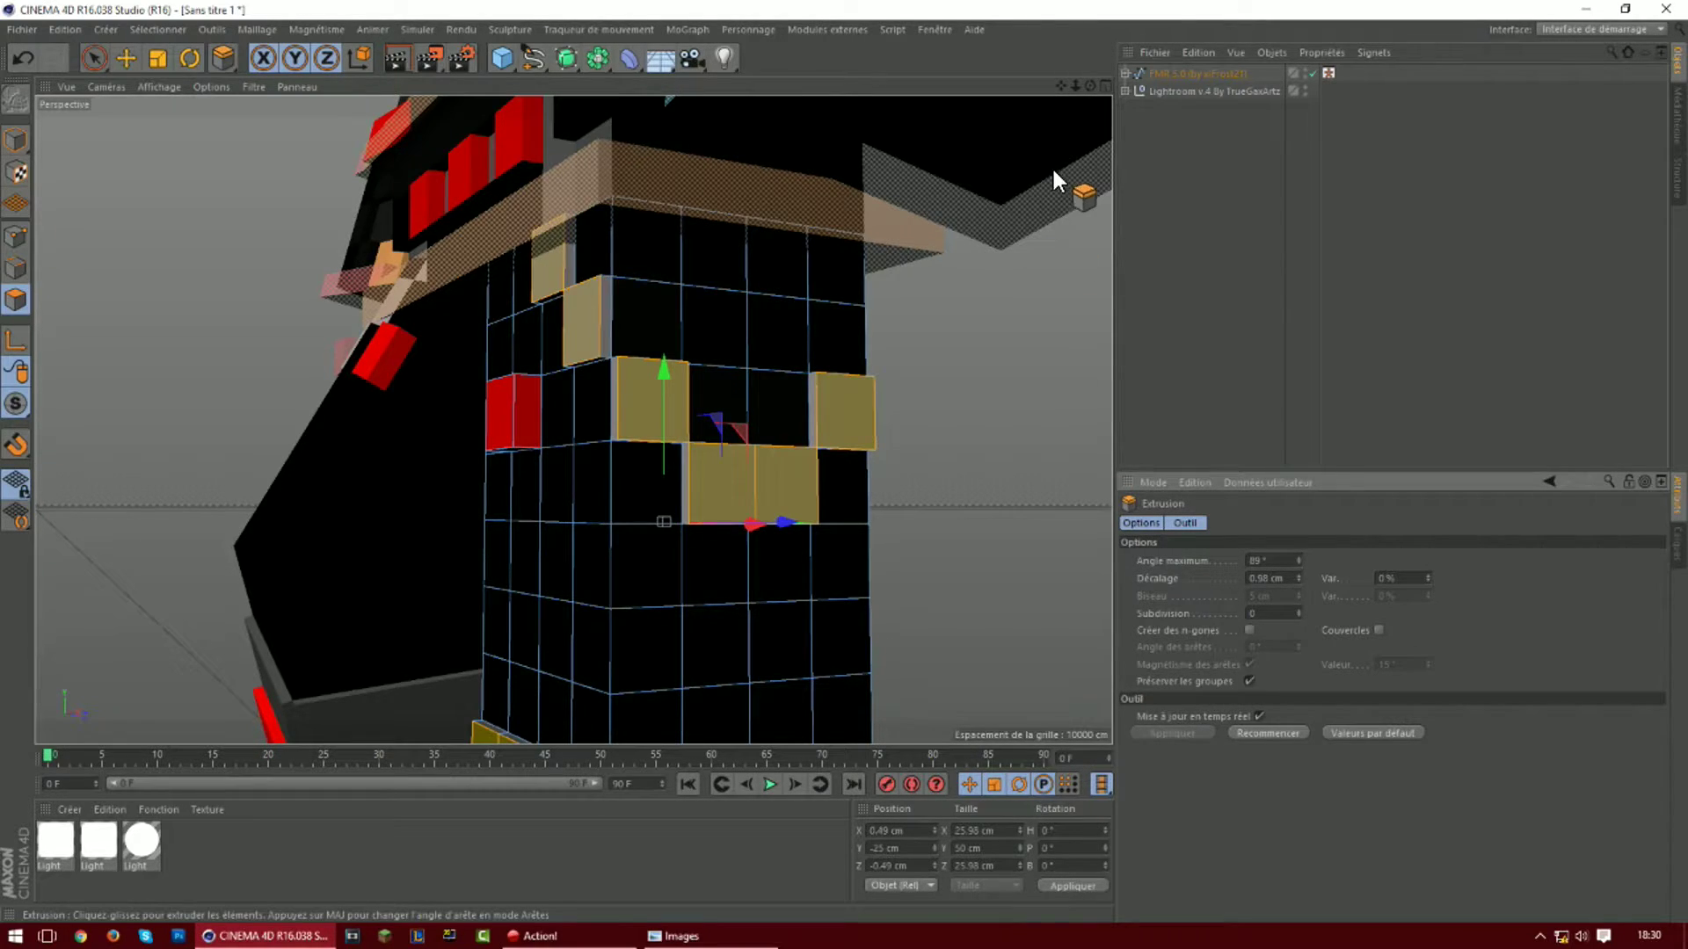
Select the character's right leg mesh in model mode, and switch to polygon mode
drag(1090, 86, 573, 420)
drag(1069, 88, 159, 263)
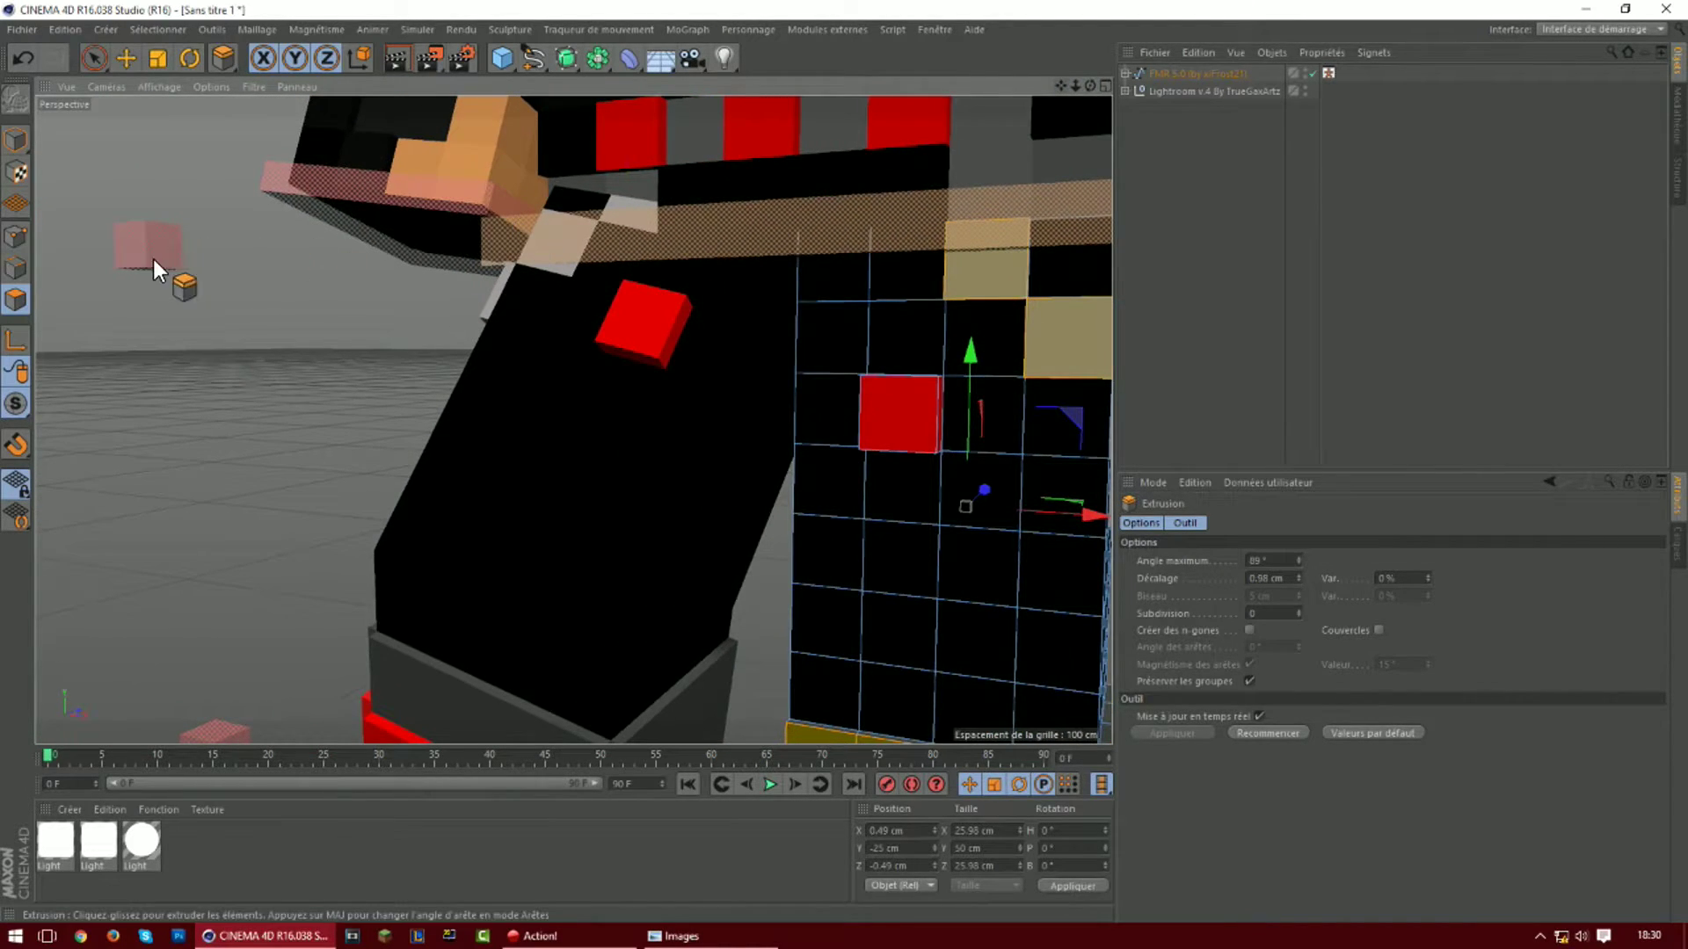
click(15, 139)
click(127, 58)
click(499, 475)
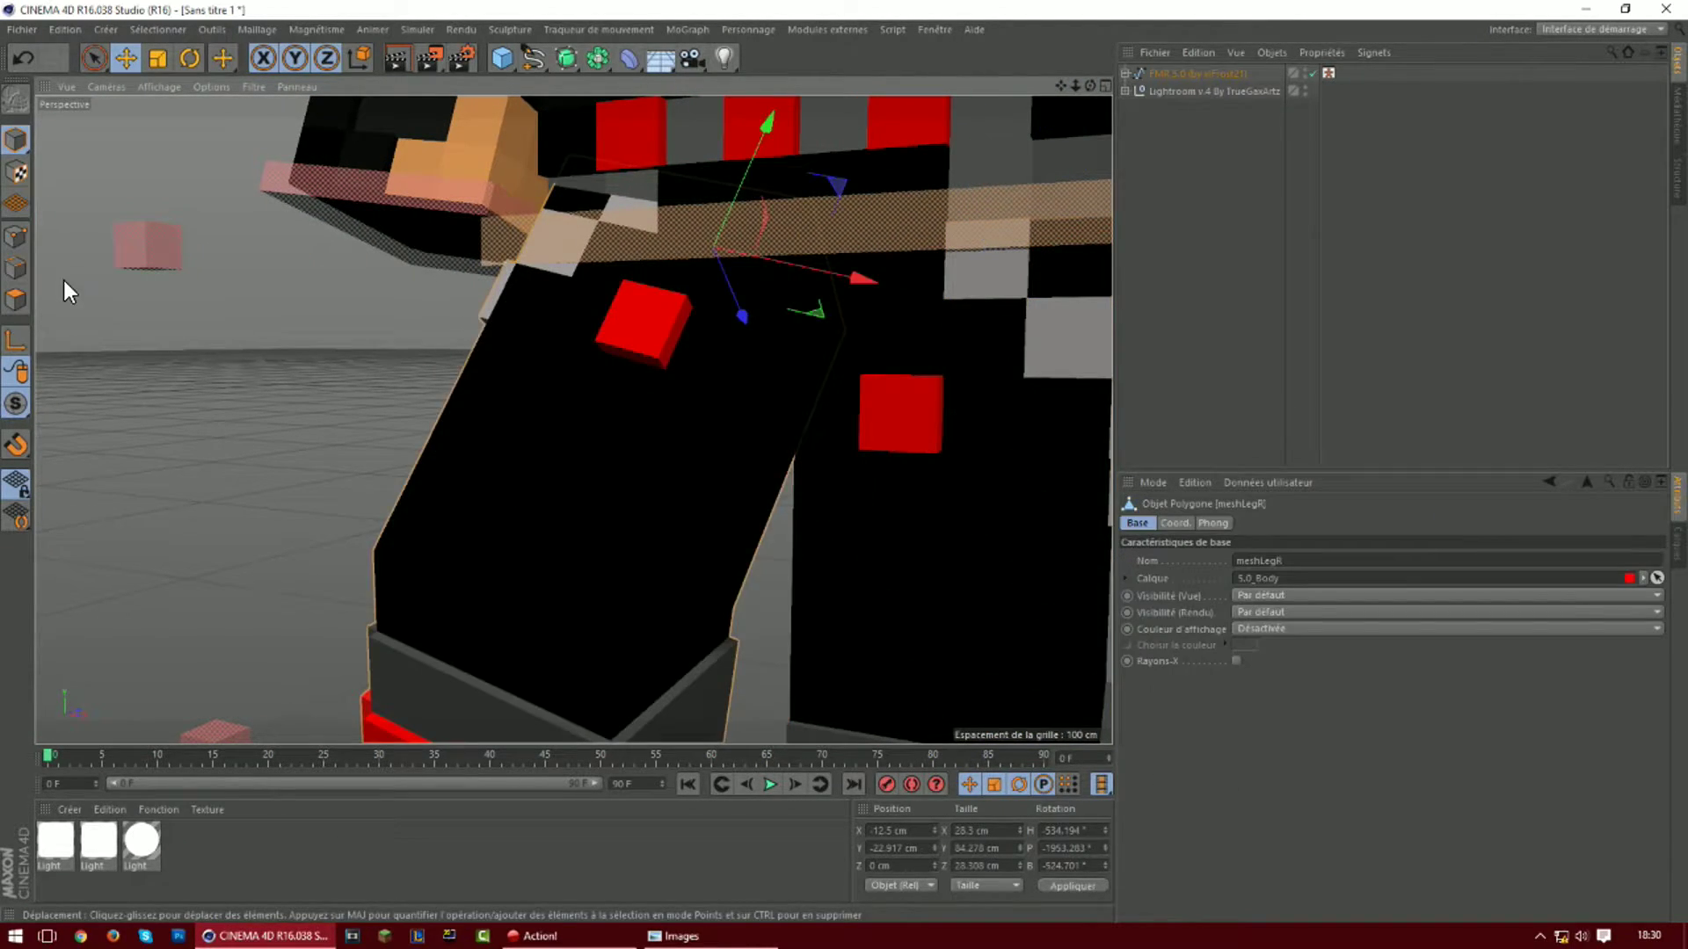
click(16, 300)
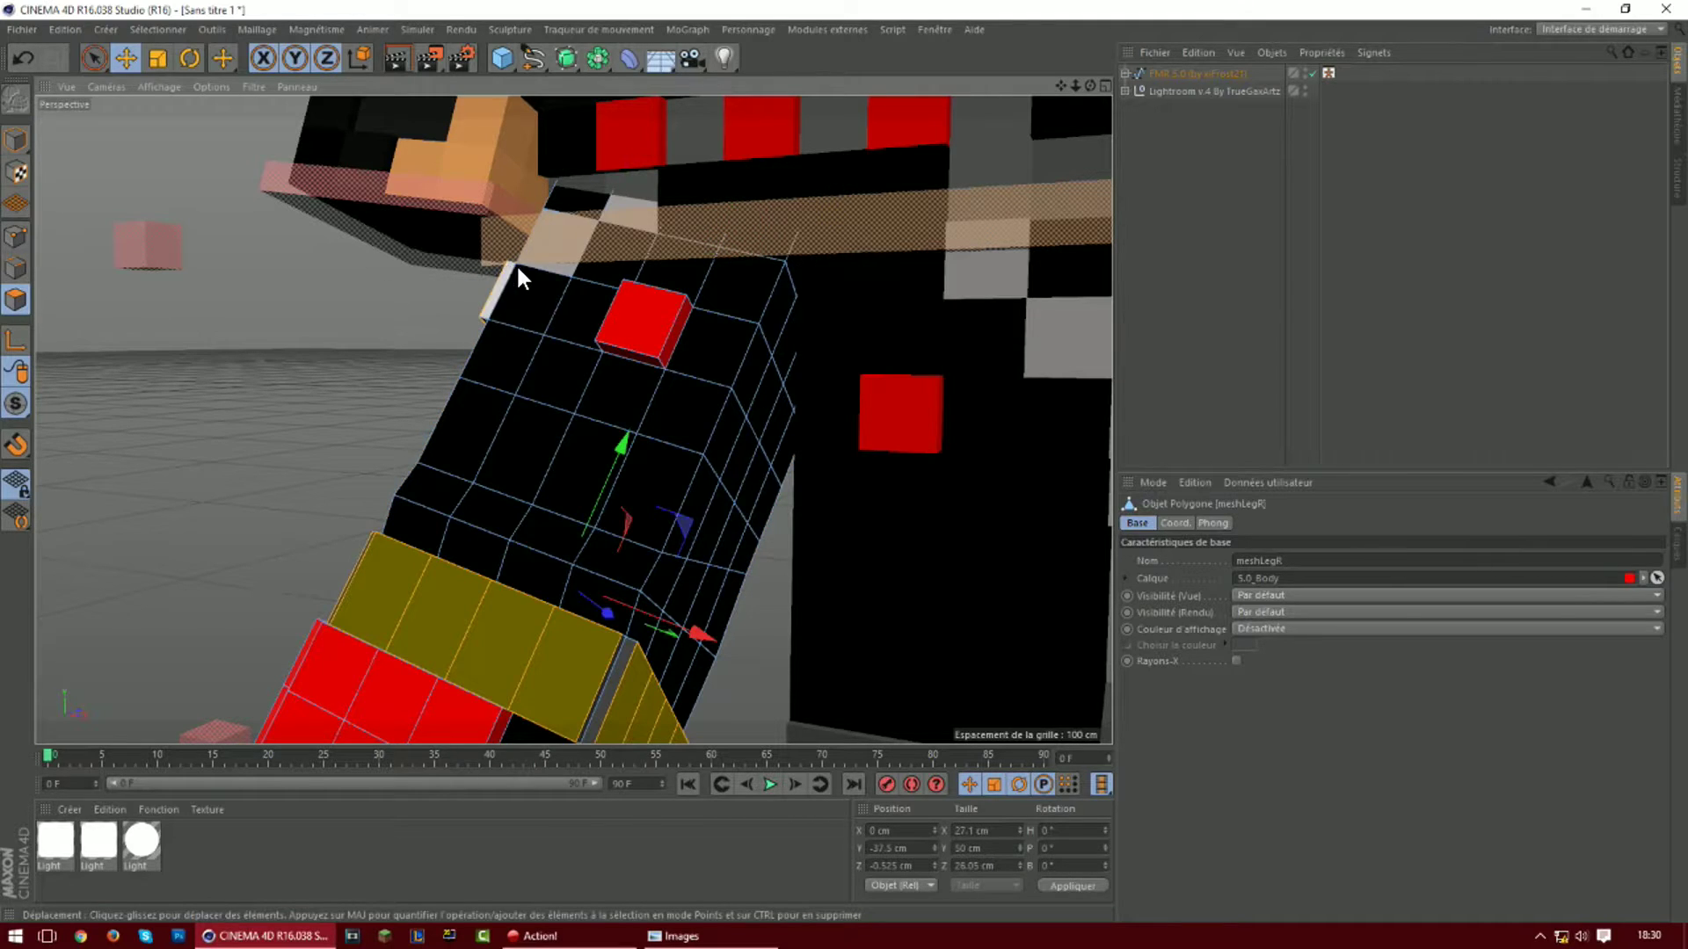
Extrude the two grey squares at the front top of the right thigh by 0.98 cm, and return to model mode
click(619, 215)
click(634, 338)
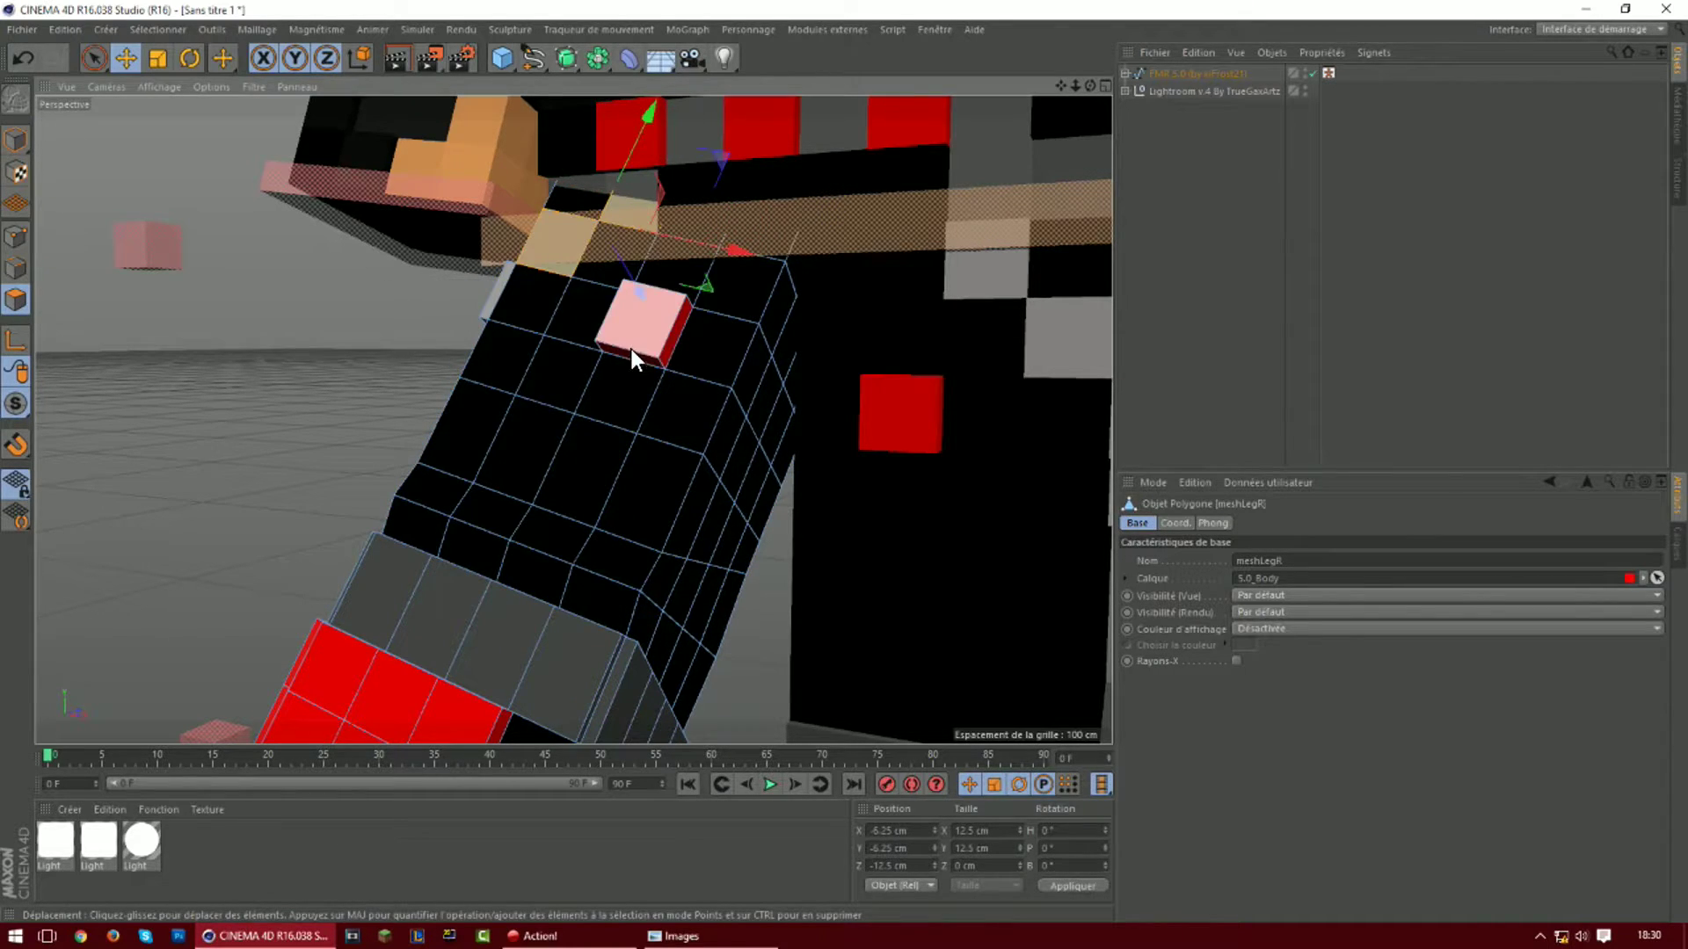
key(d)
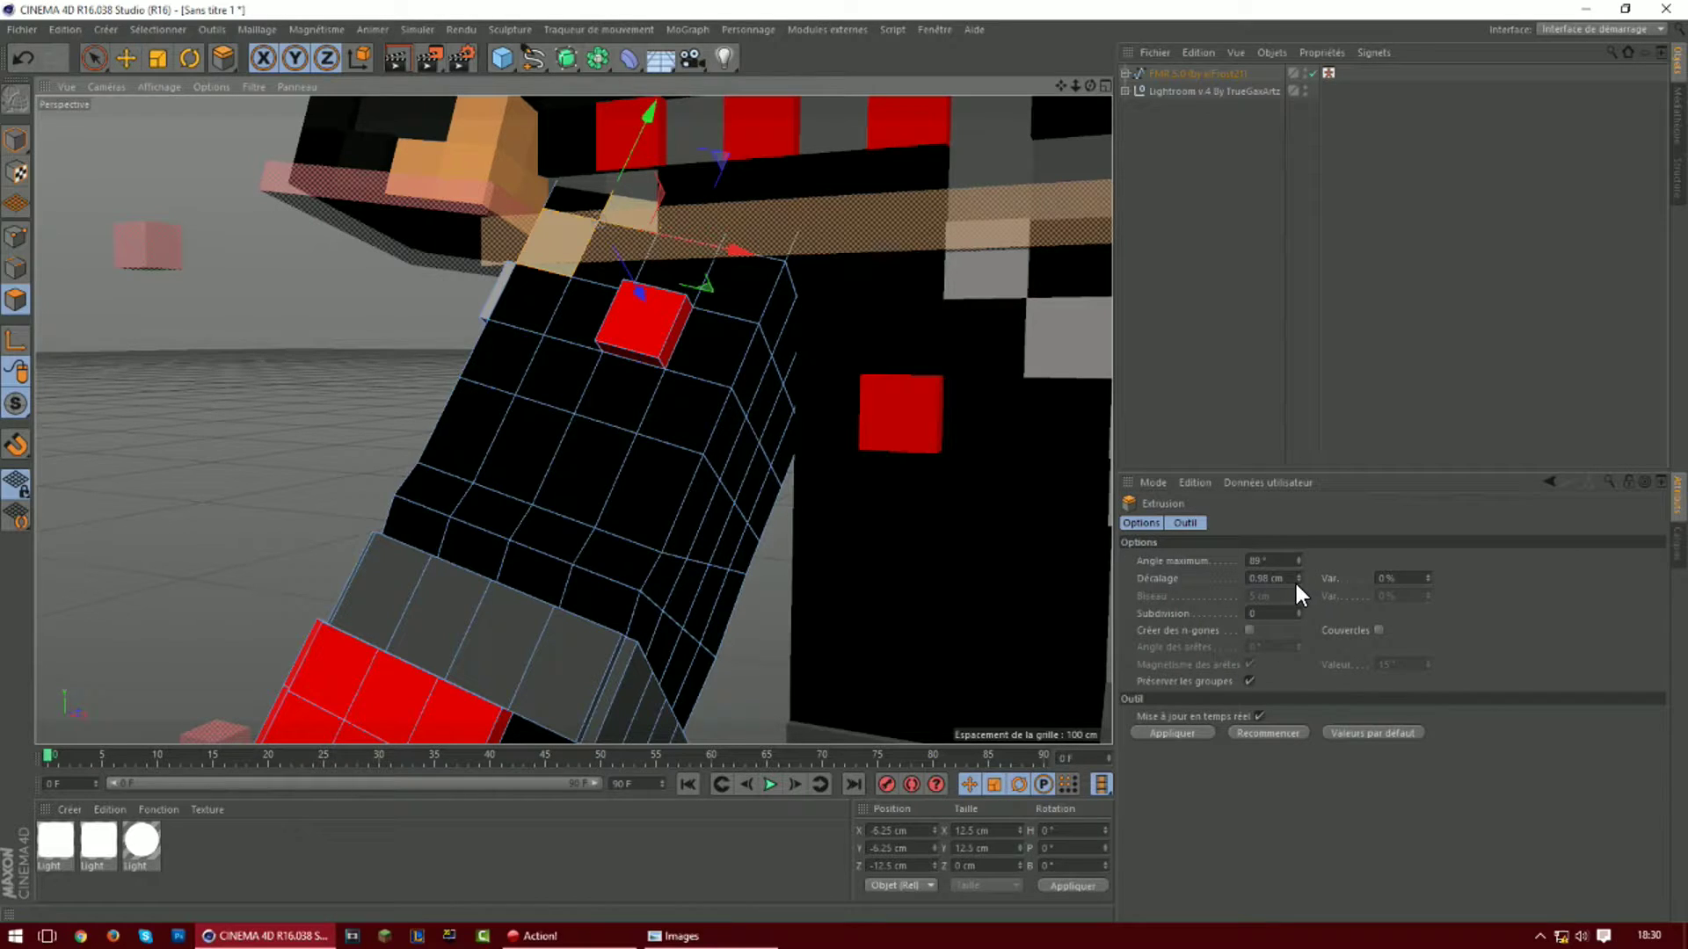
click(1199, 735)
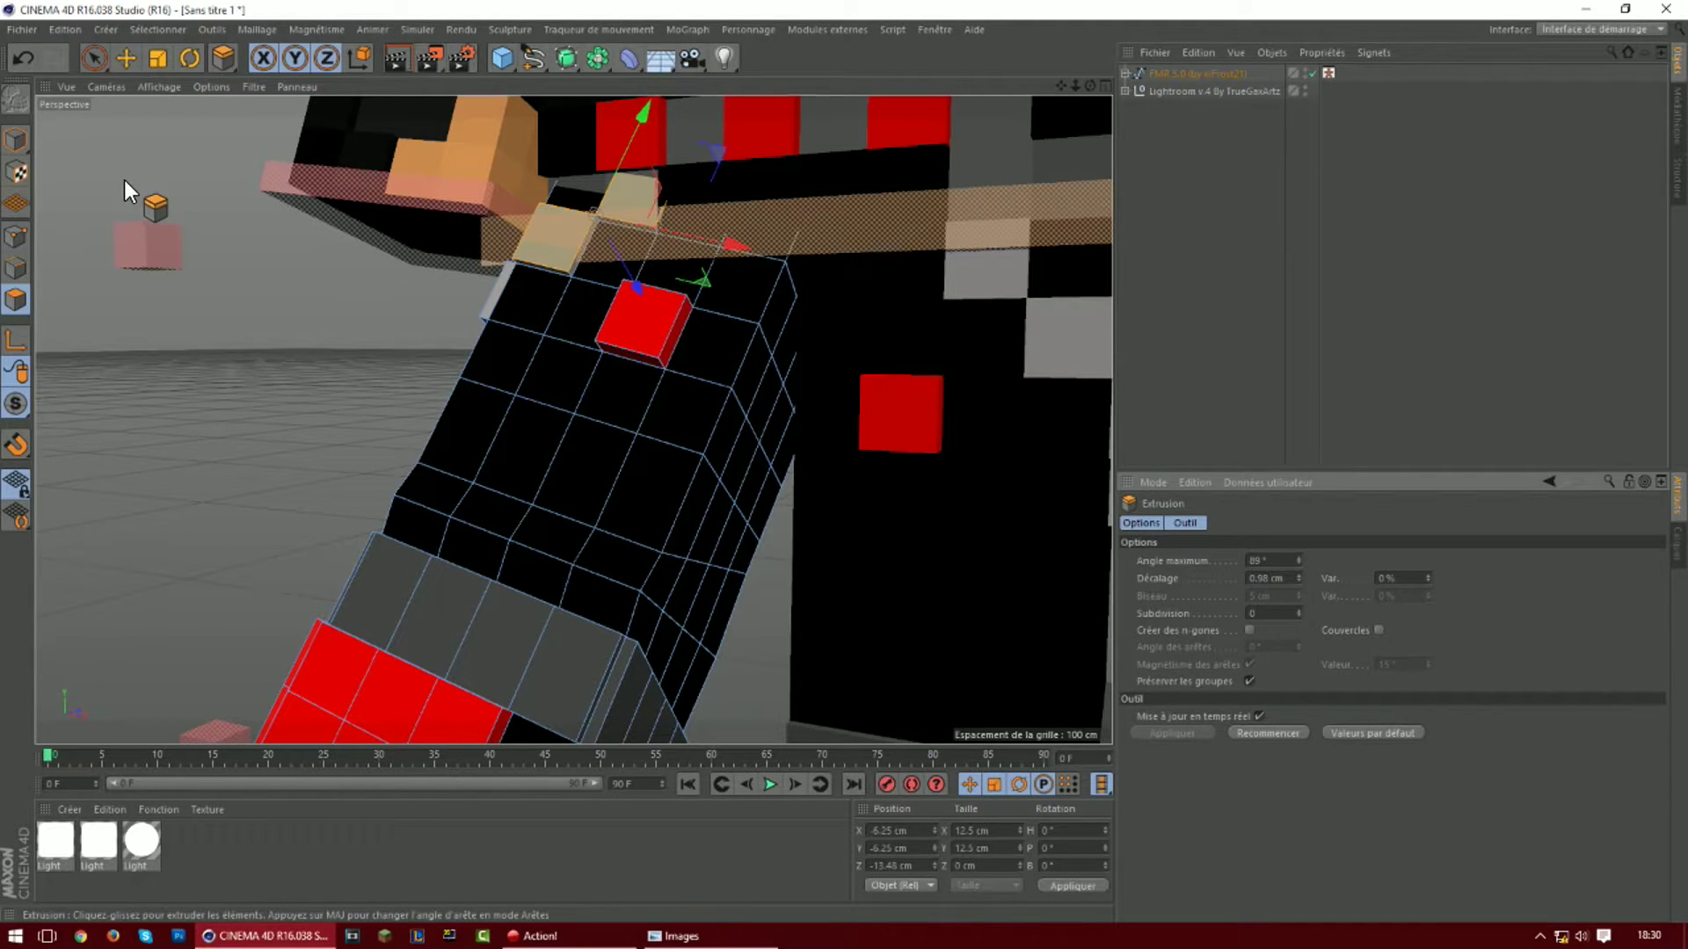
click(5, 150)
scroll(657, 392, down, 6)
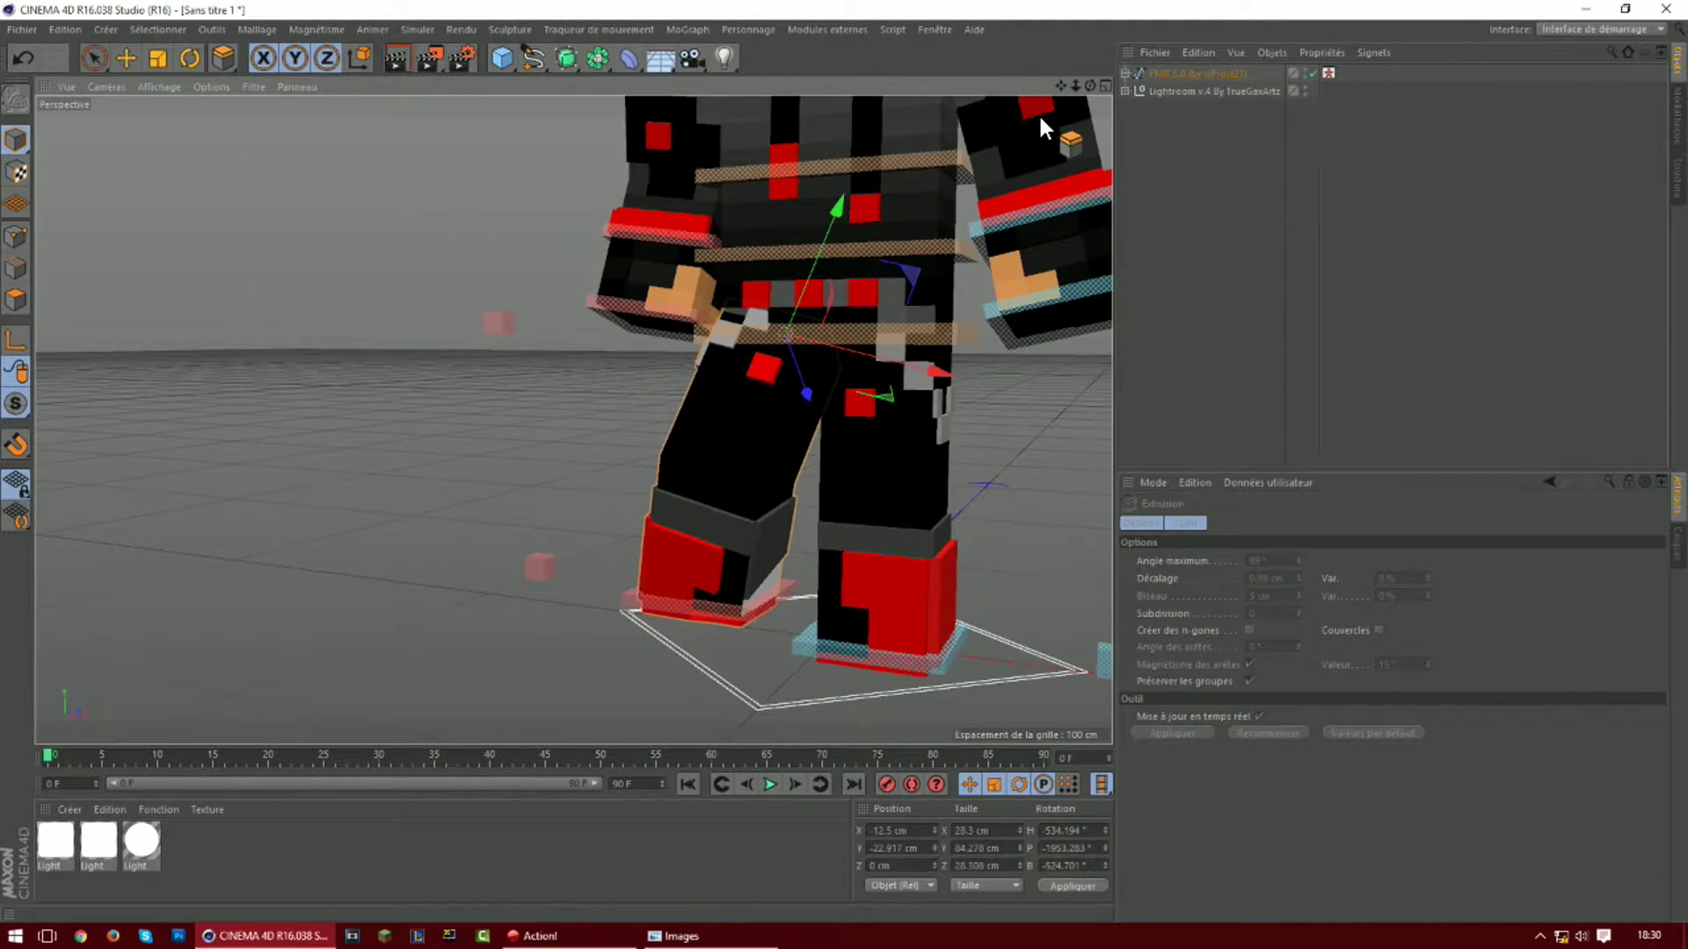
drag(1061, 85, 812, 389)
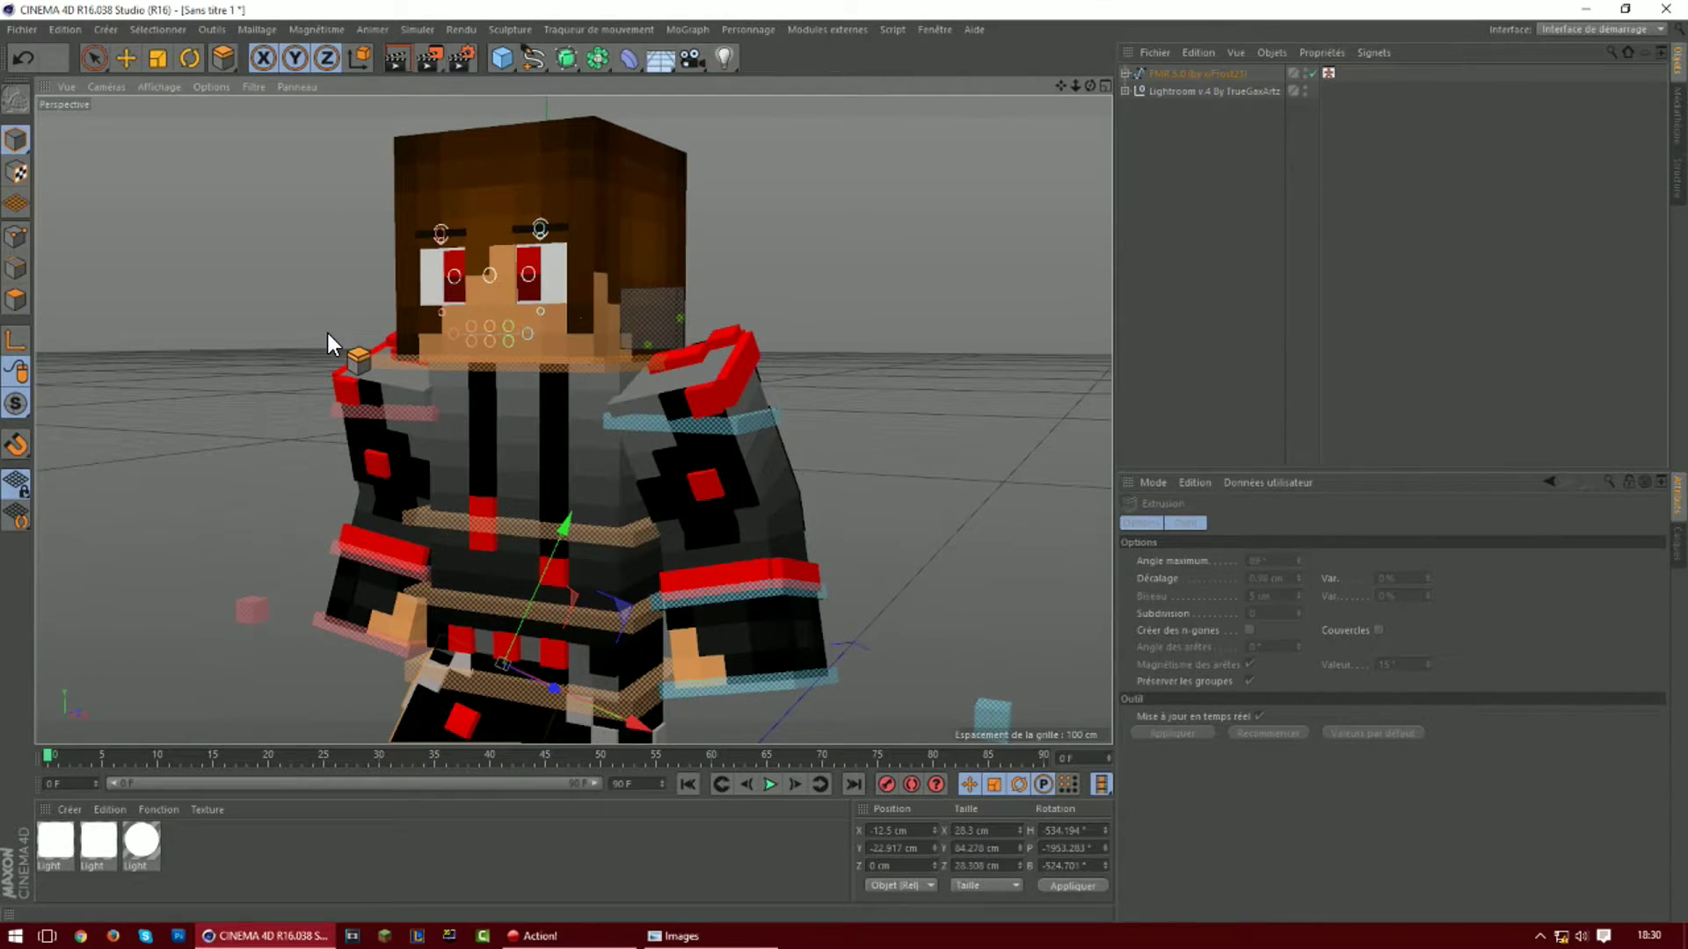
scroll(514, 283, up, 4)
click(126, 58)
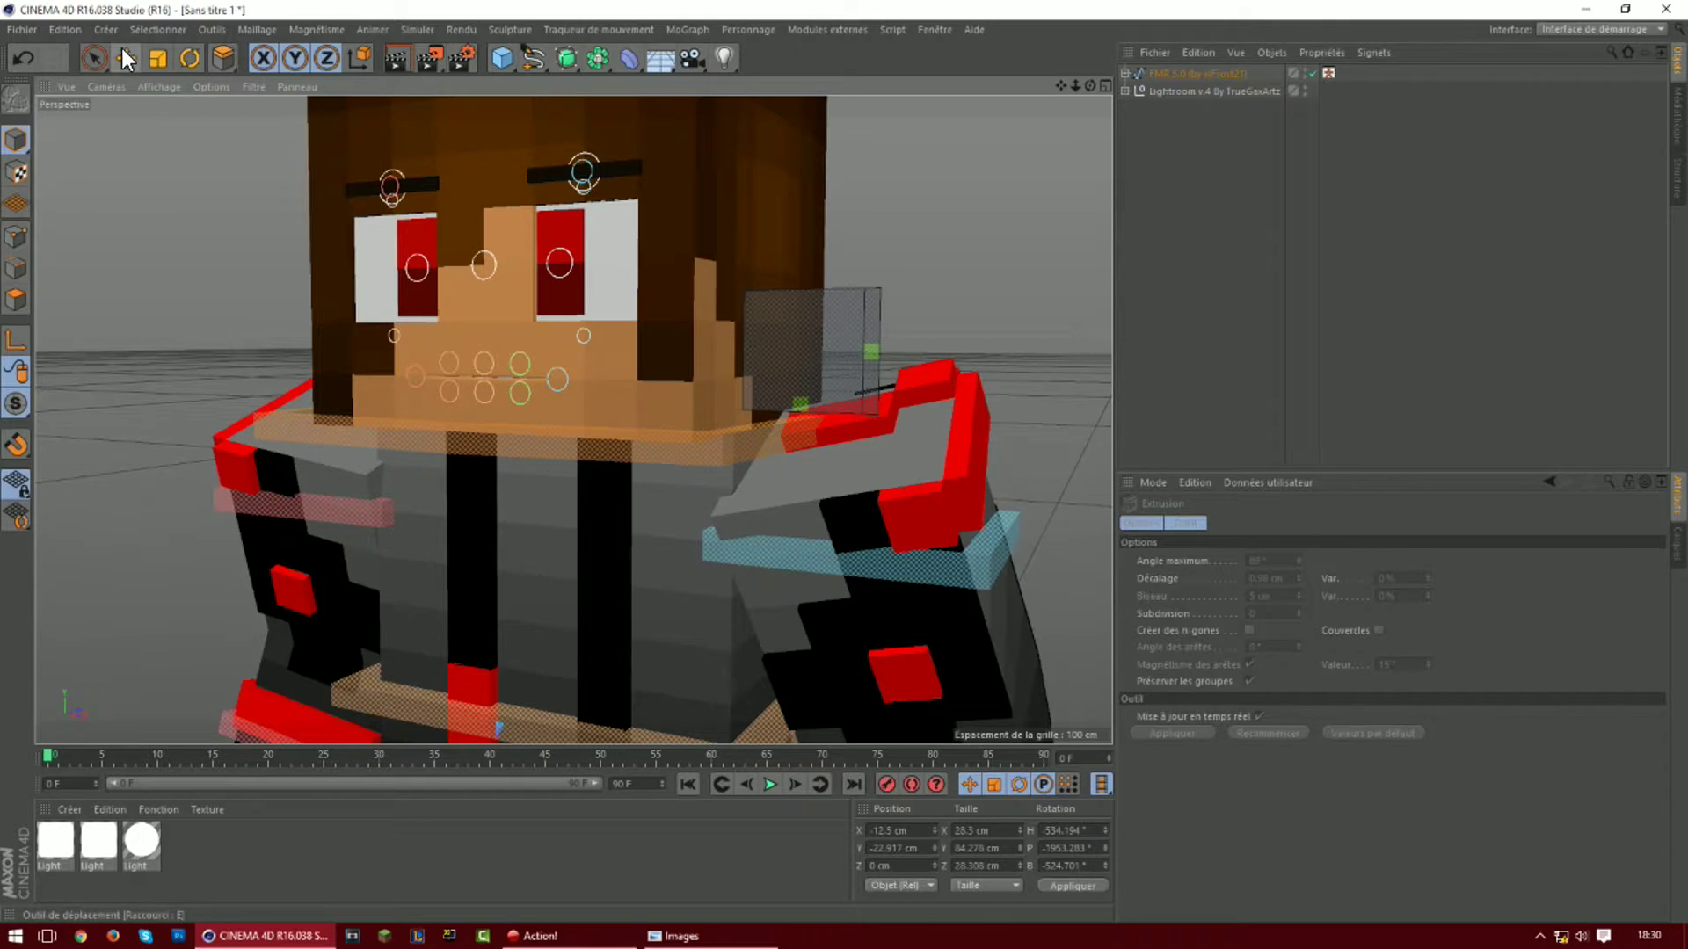
click(735, 225)
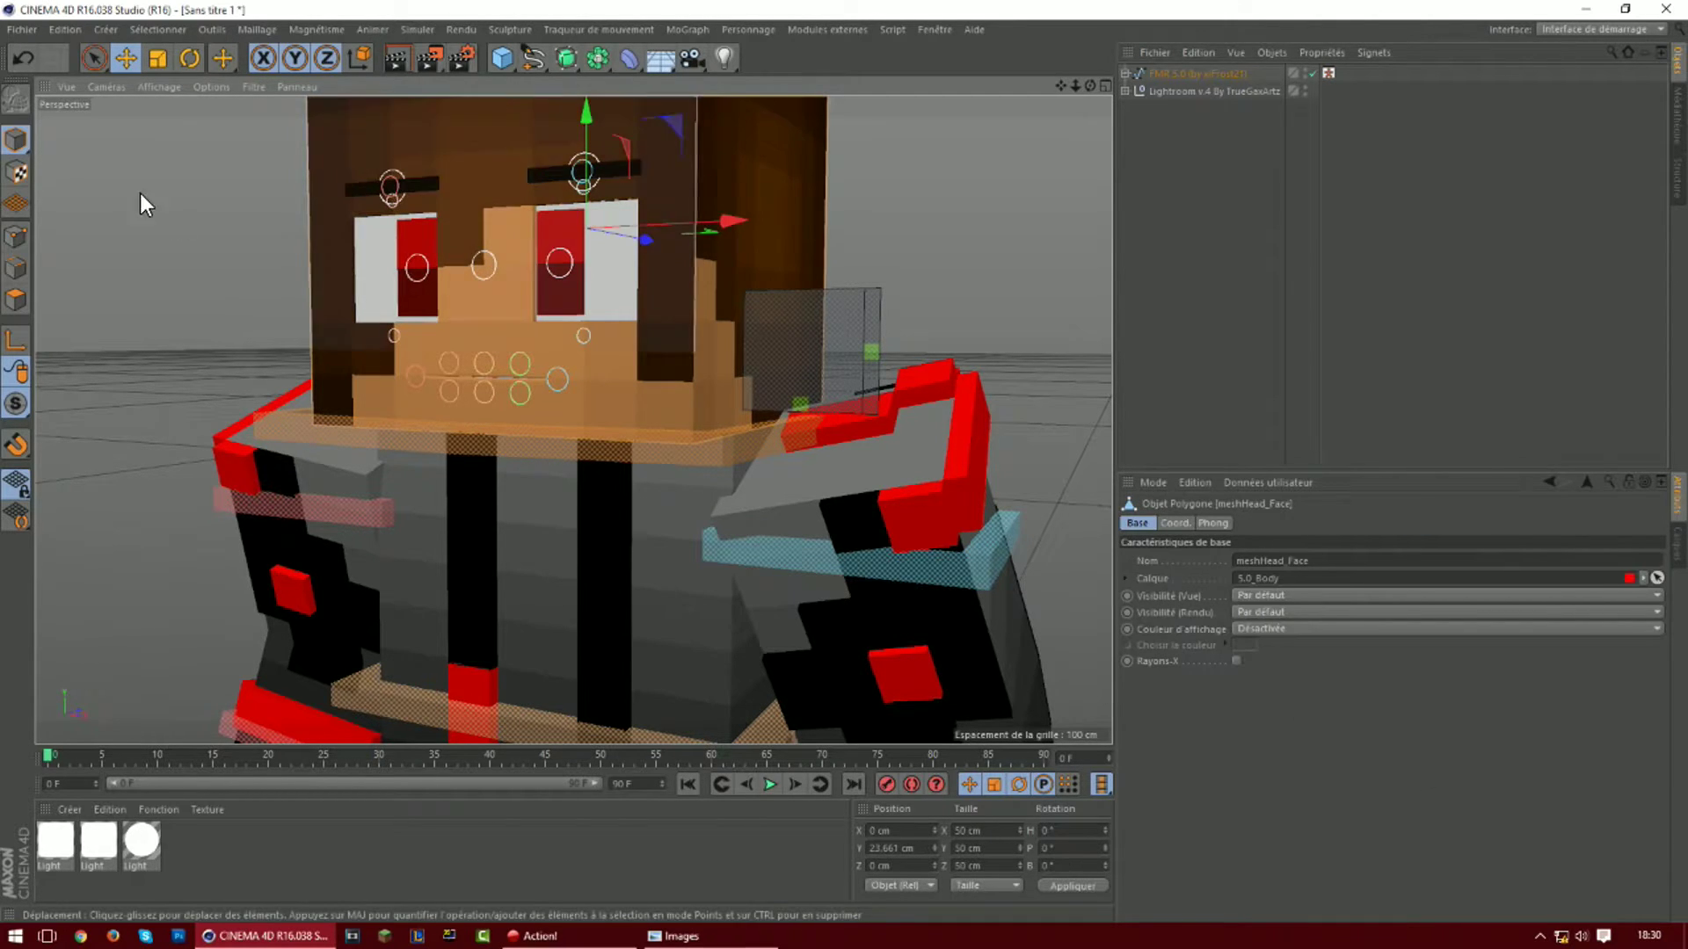
scroll(626, 272, down, 5)
click(16, 298)
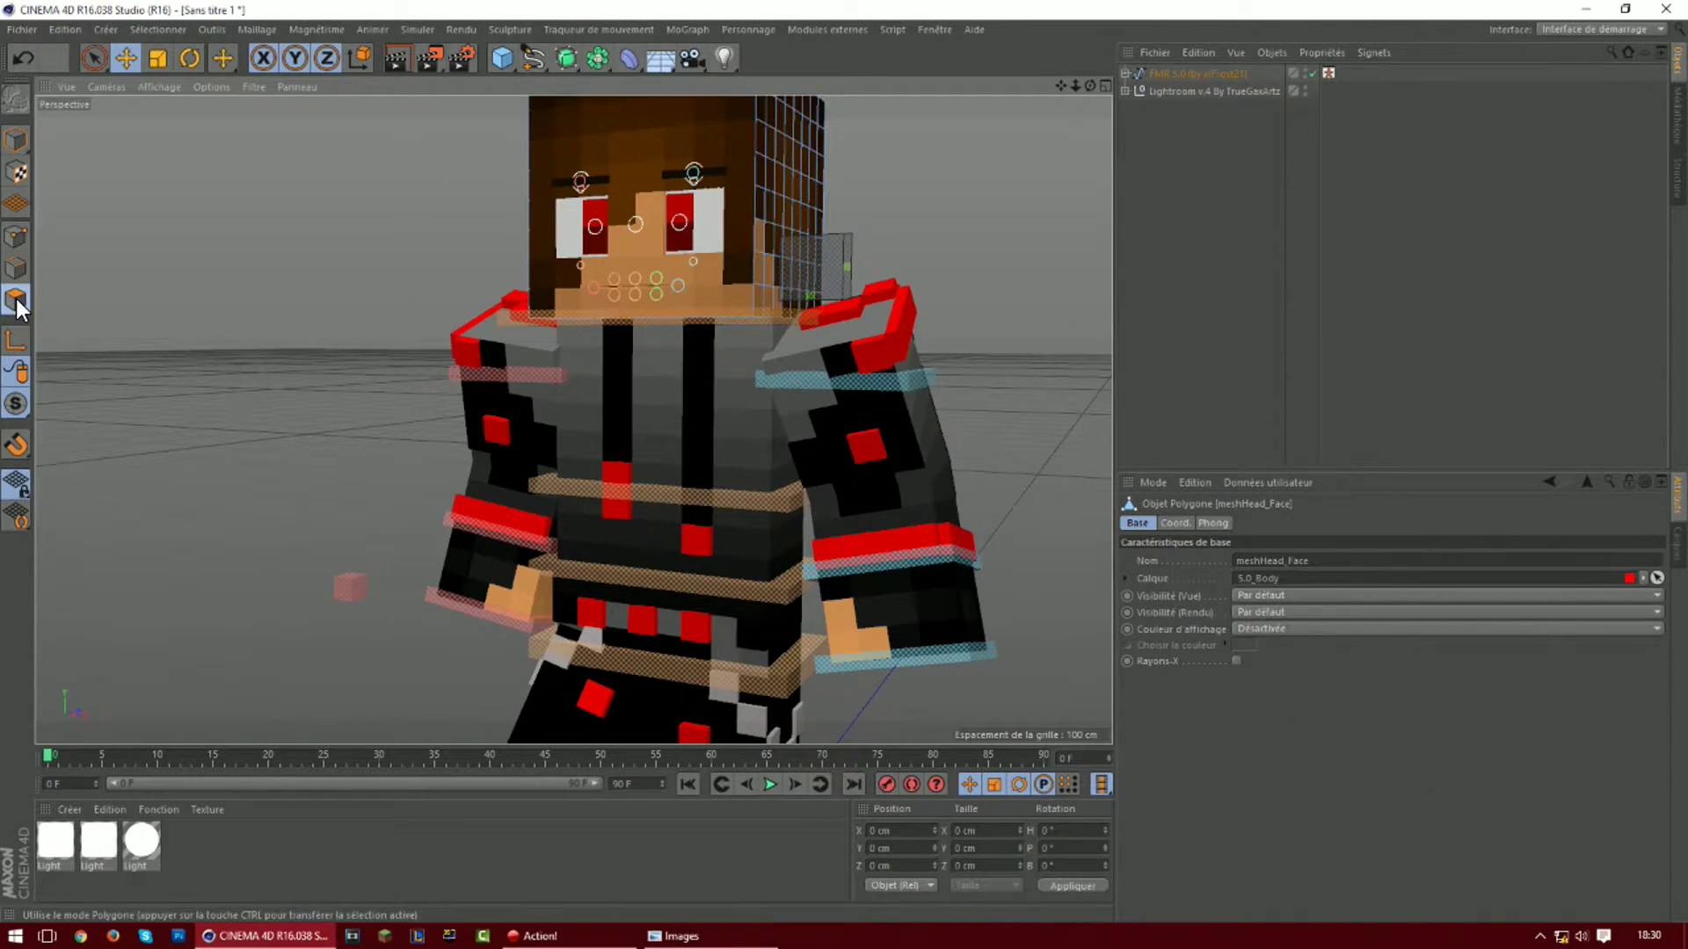
drag(1090, 86, 896, 127)
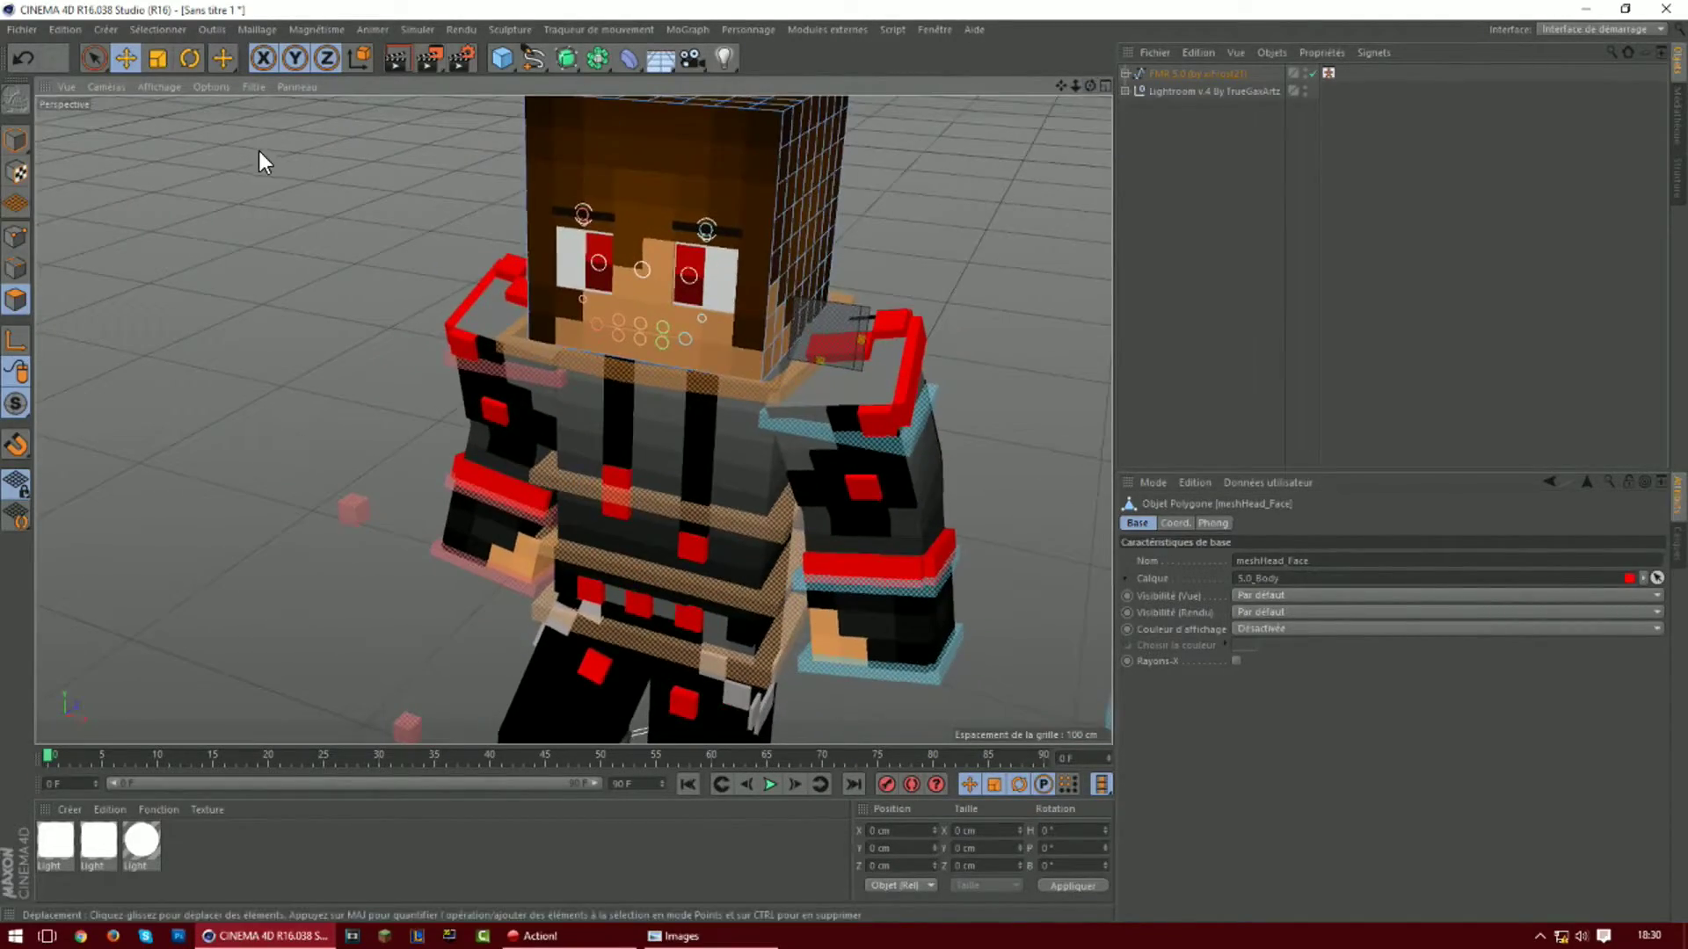
click(124, 64)
click(18, 139)
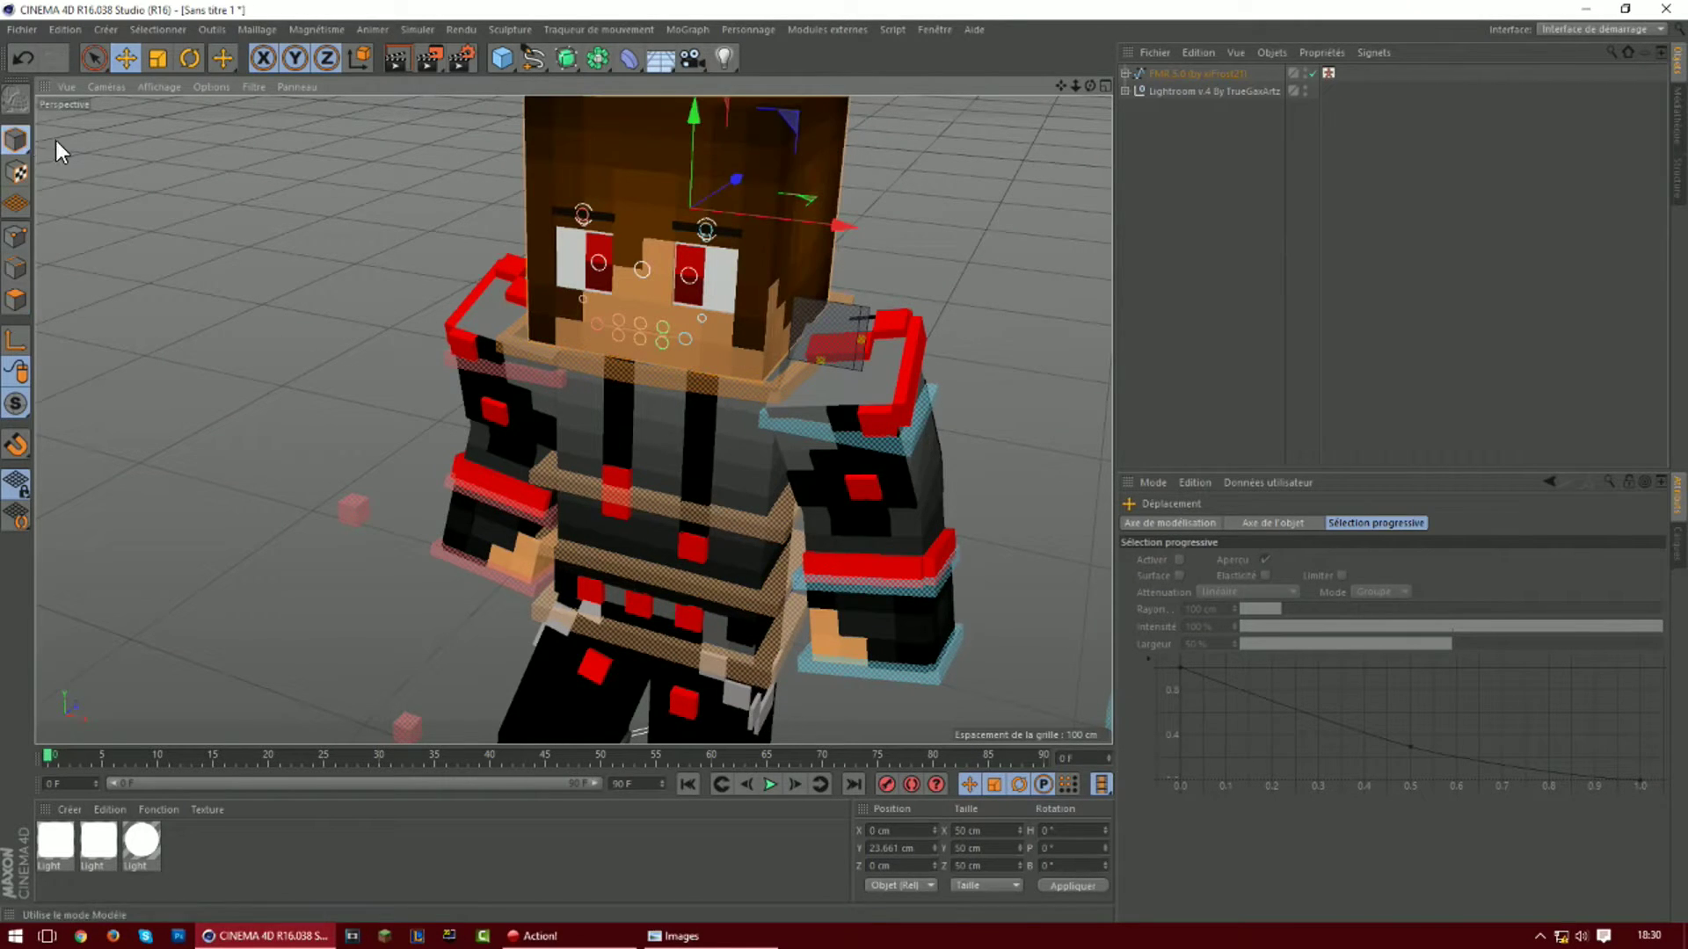
Expand the FMR rig and its Head group, and make EXTRUDE_meshHead visible in the viewport
click(1125, 73)
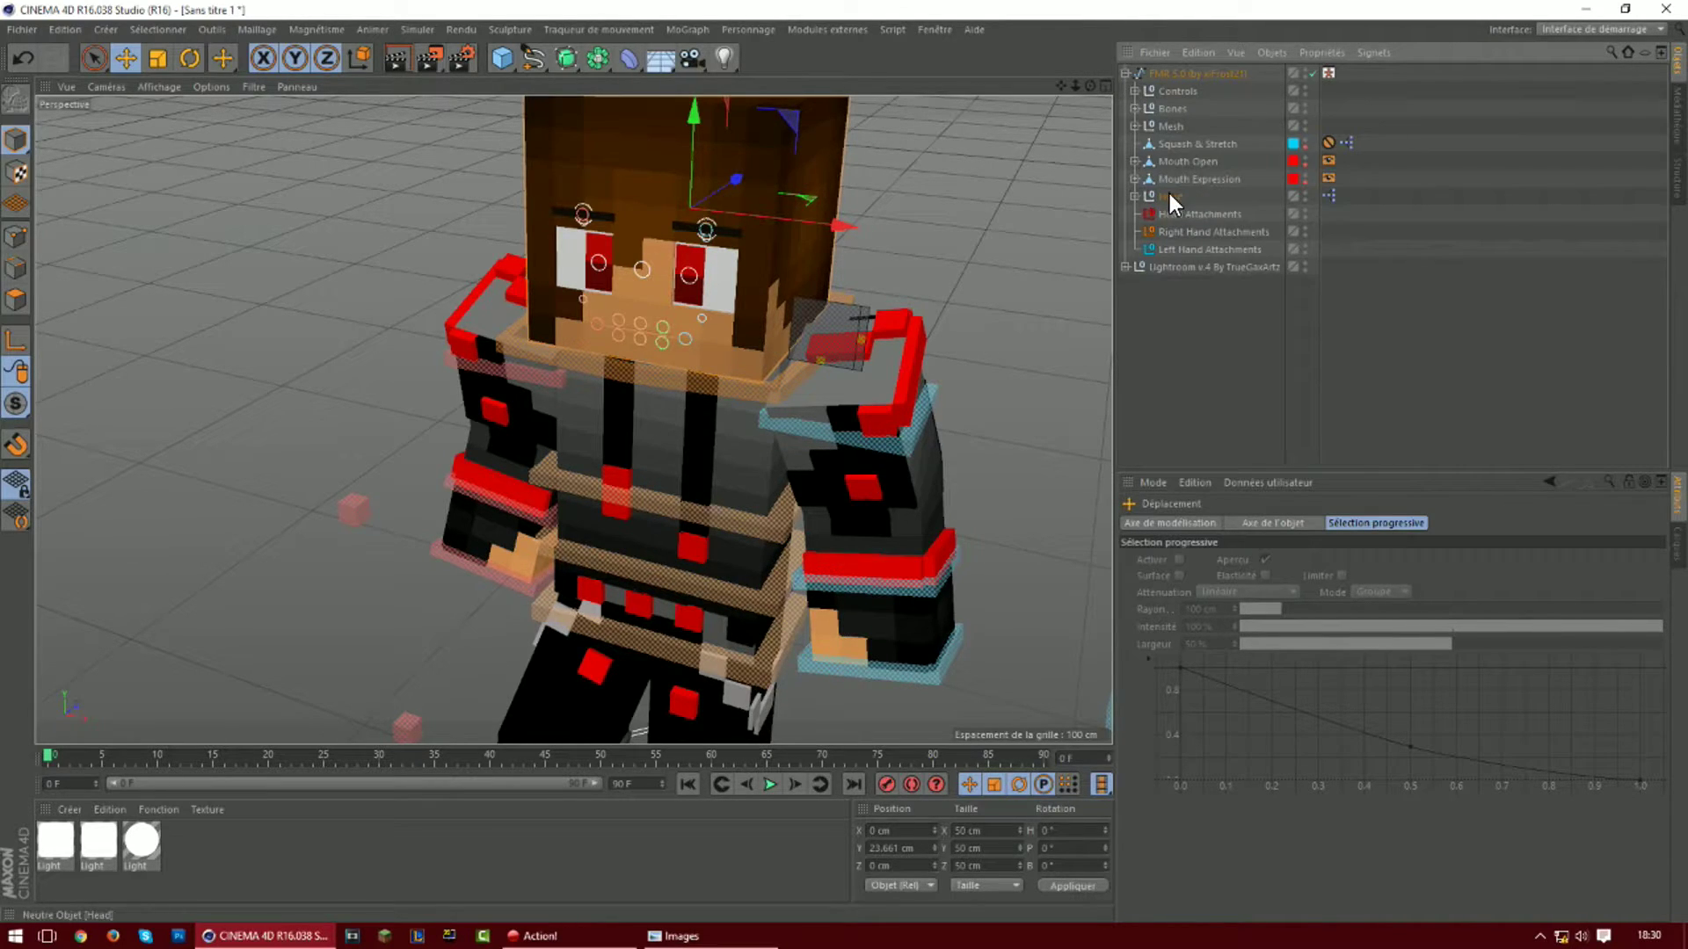
click(1133, 197)
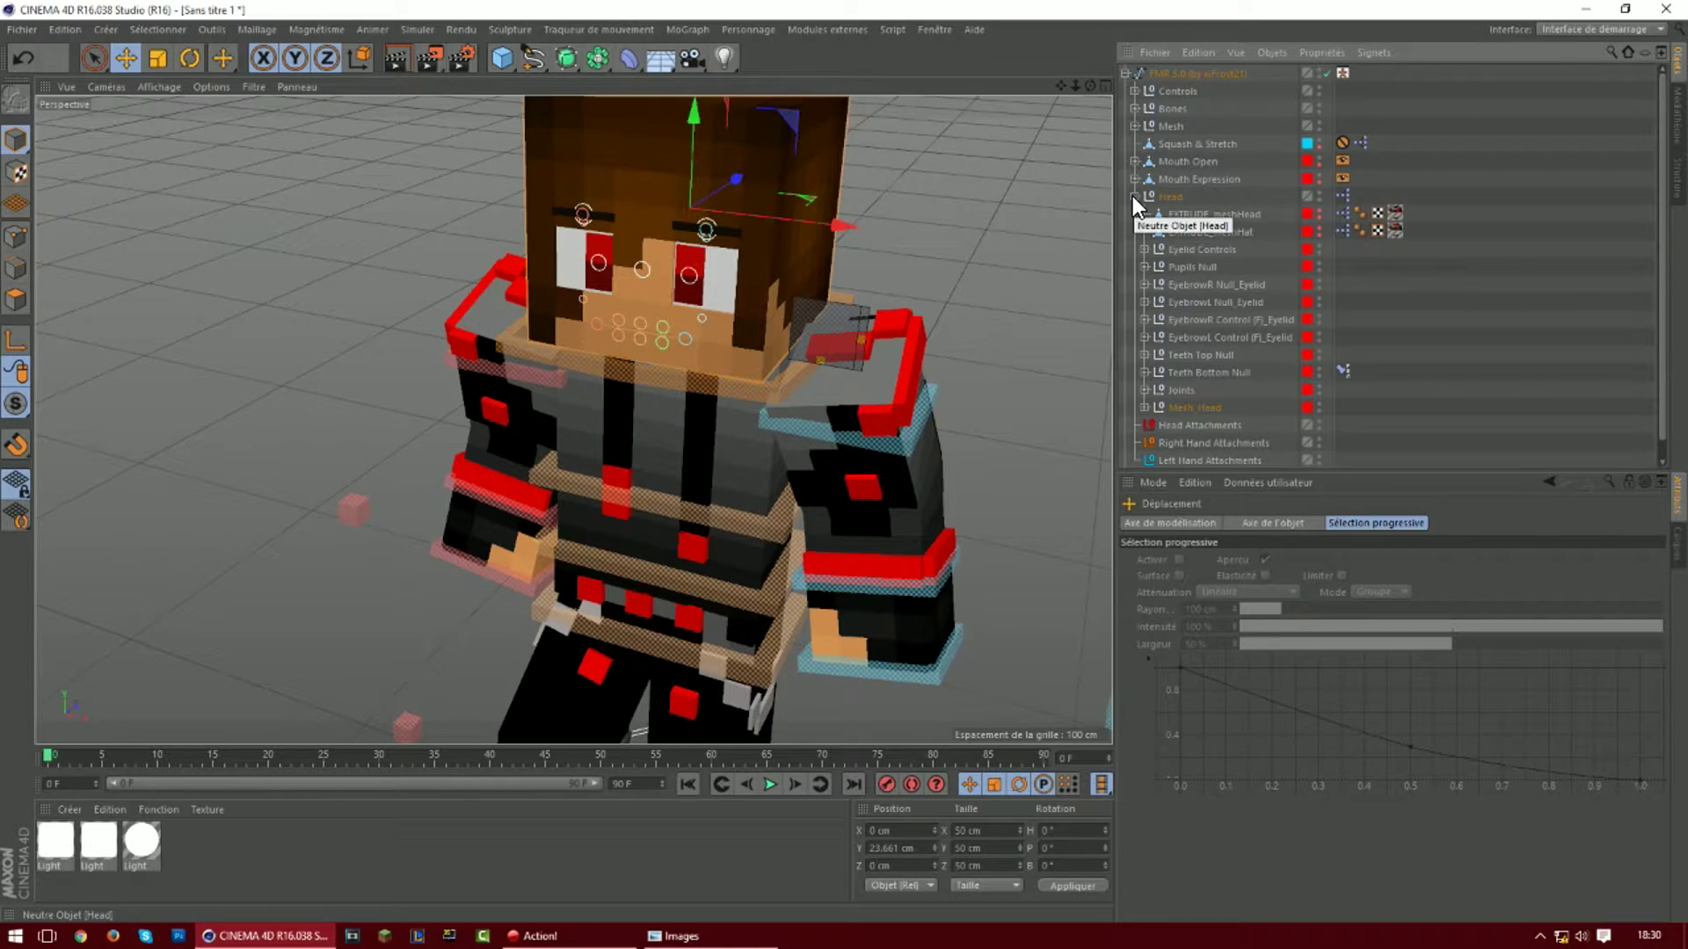
click(1319, 228)
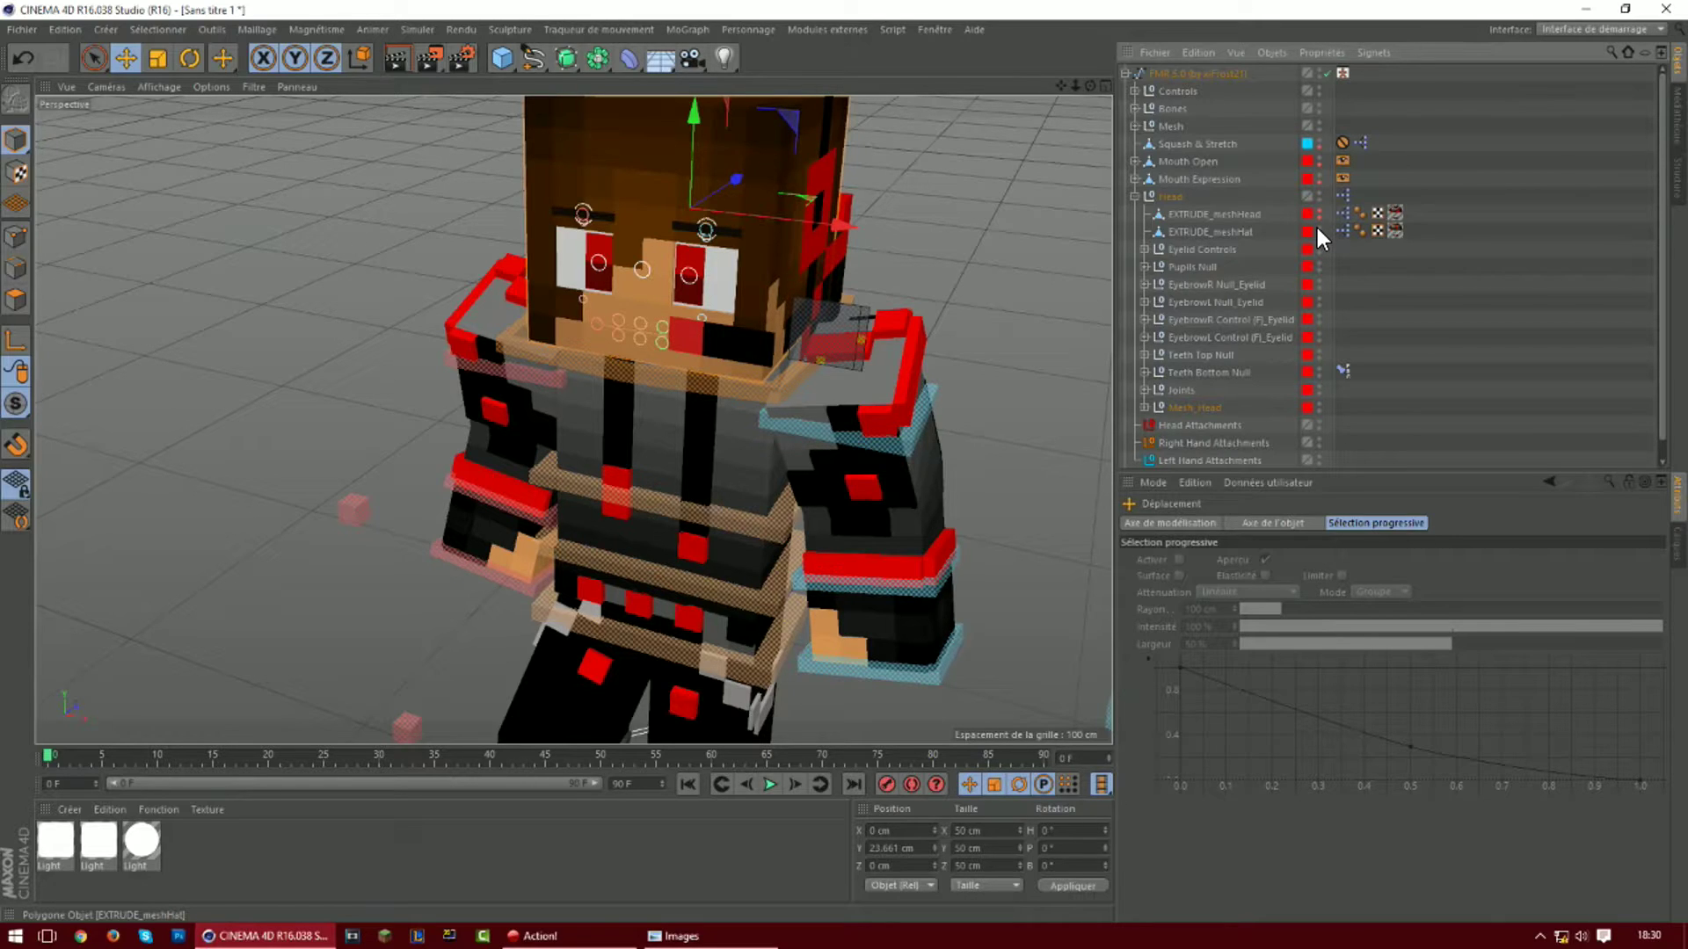
click(1318, 227)
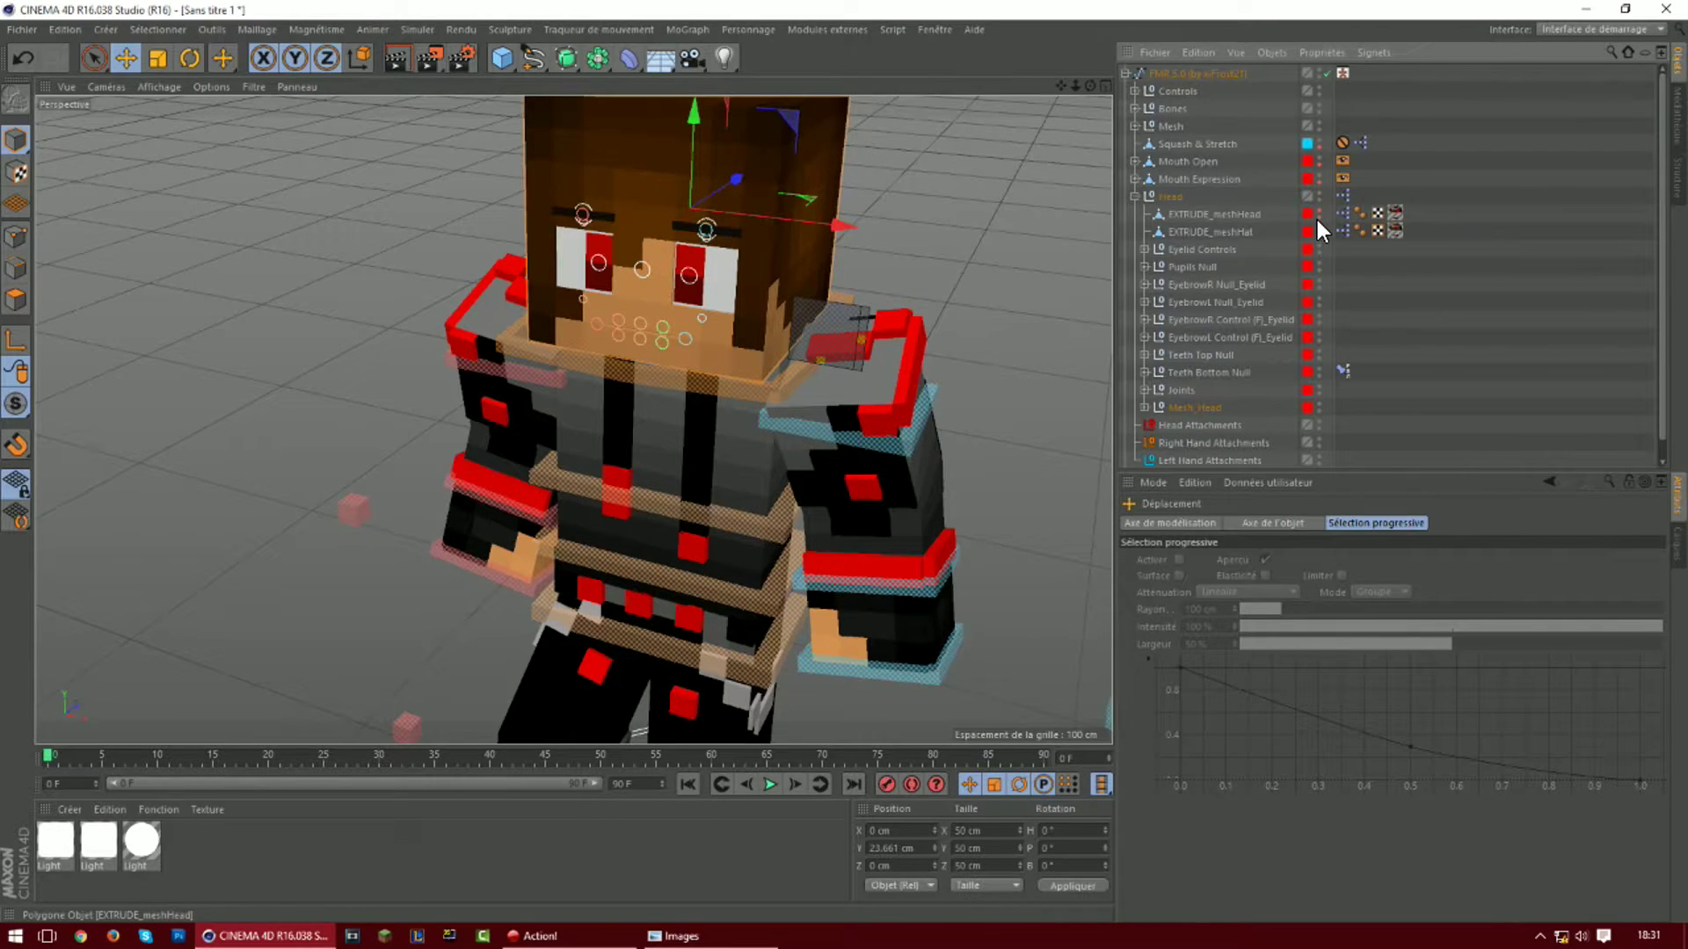
click(1317, 213)
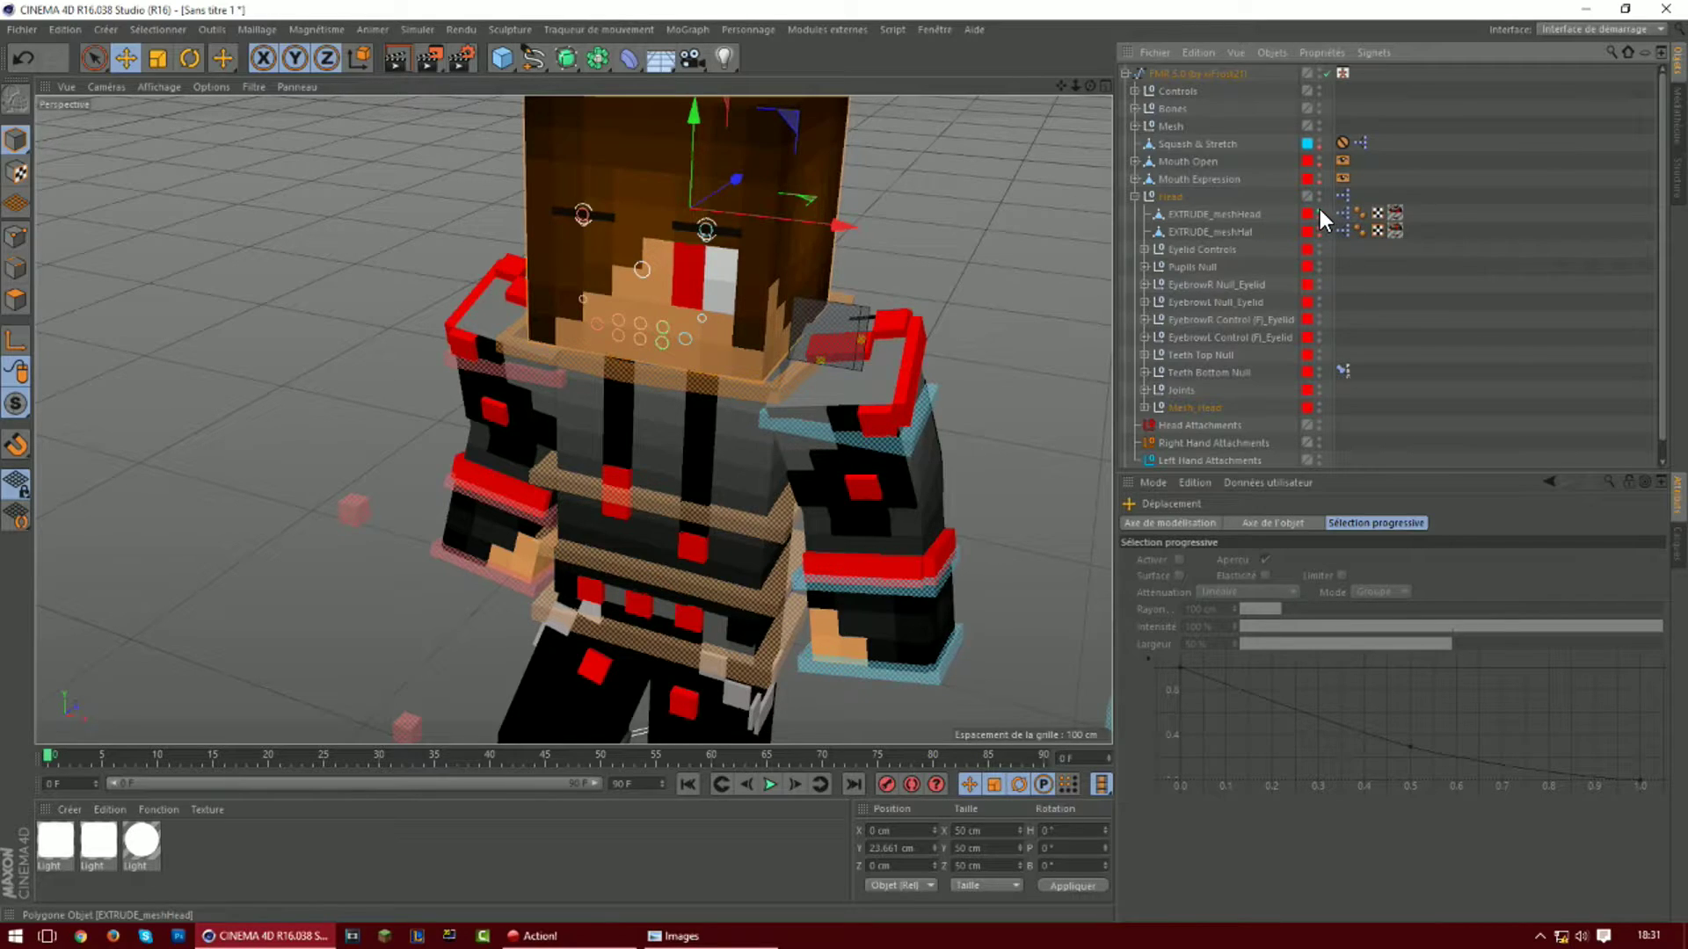
click(1318, 211)
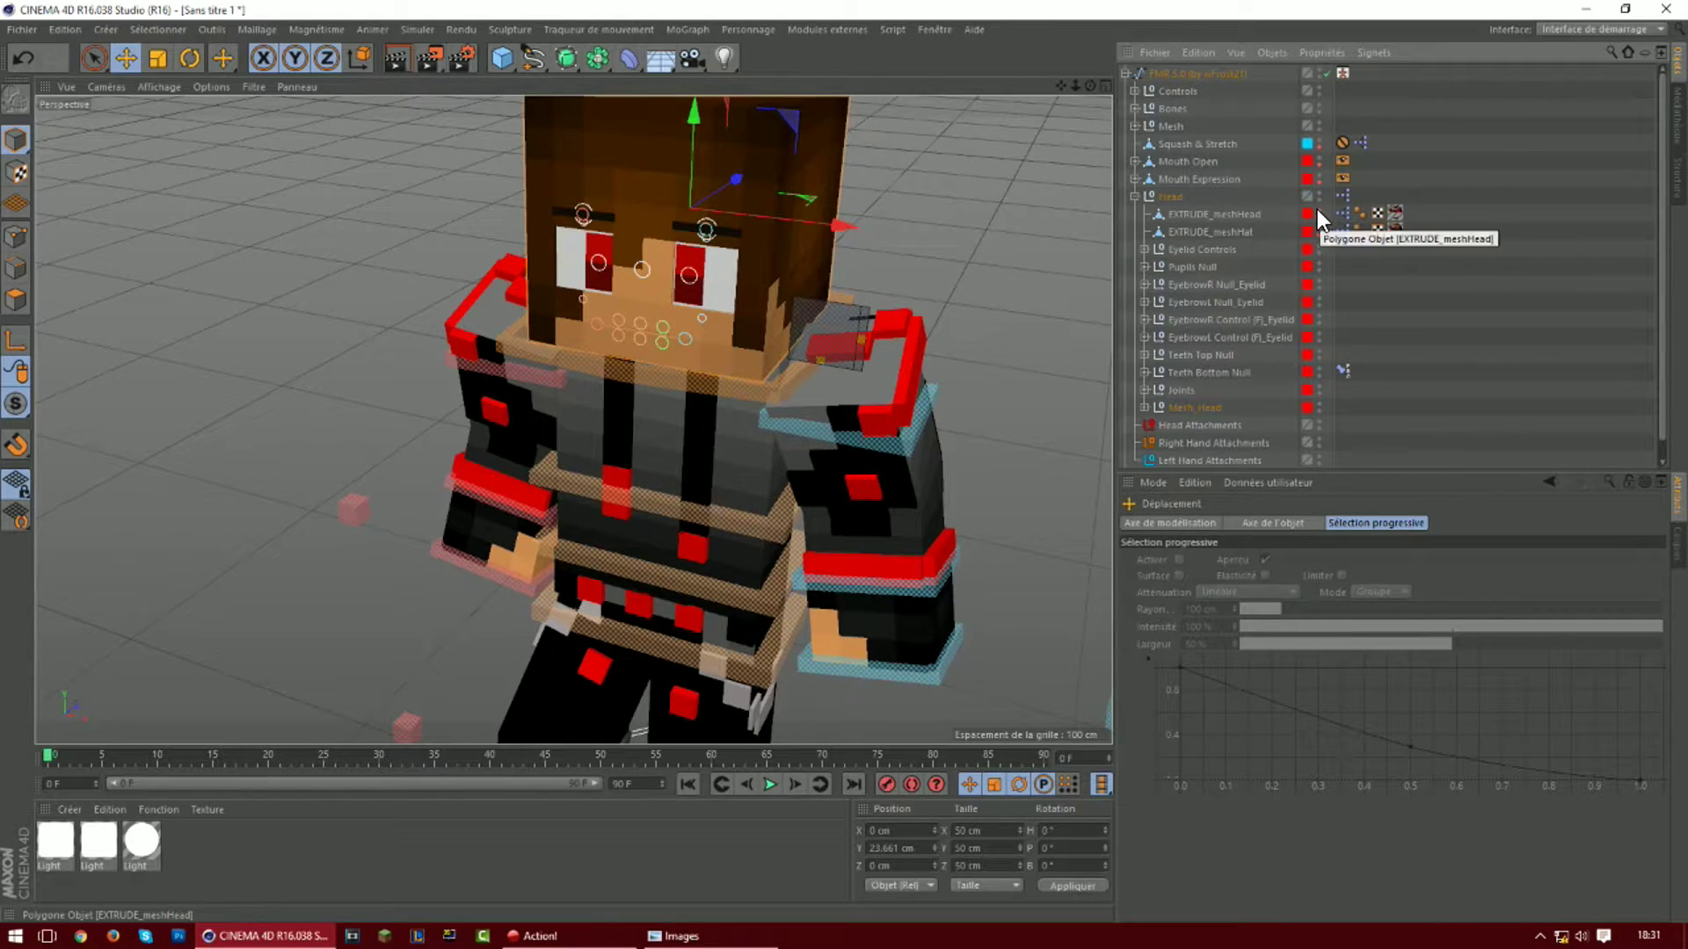
click(1317, 211)
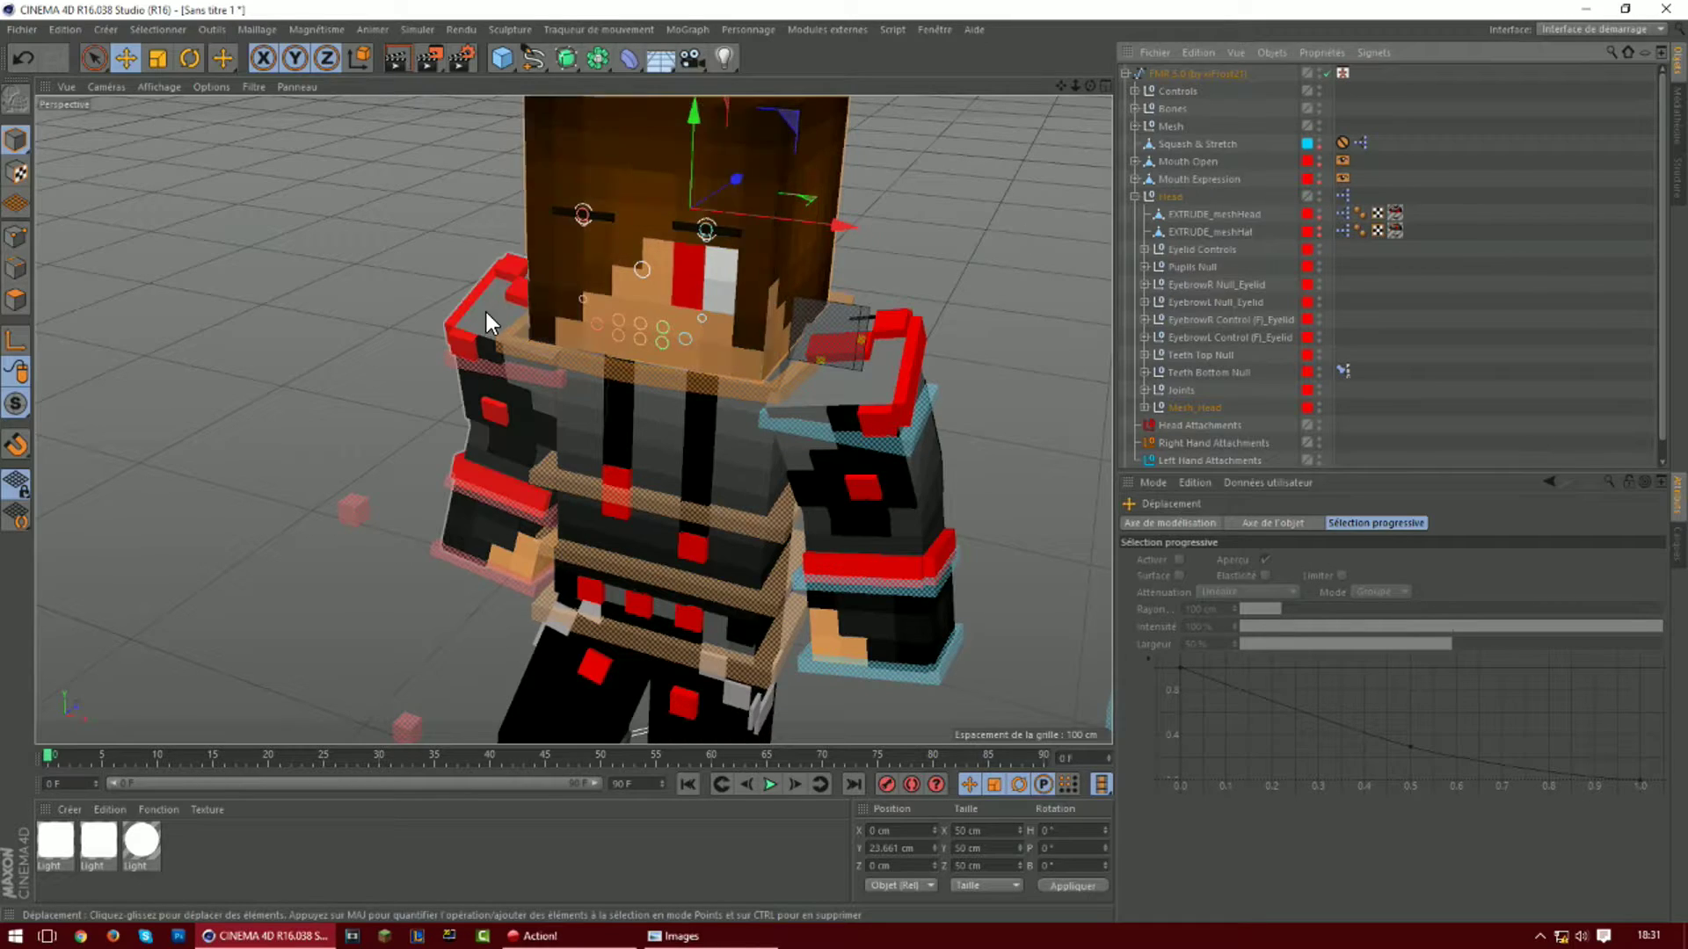
Select the EXTRUDE_meshHead object, and switch to polygon mode
click(743, 195)
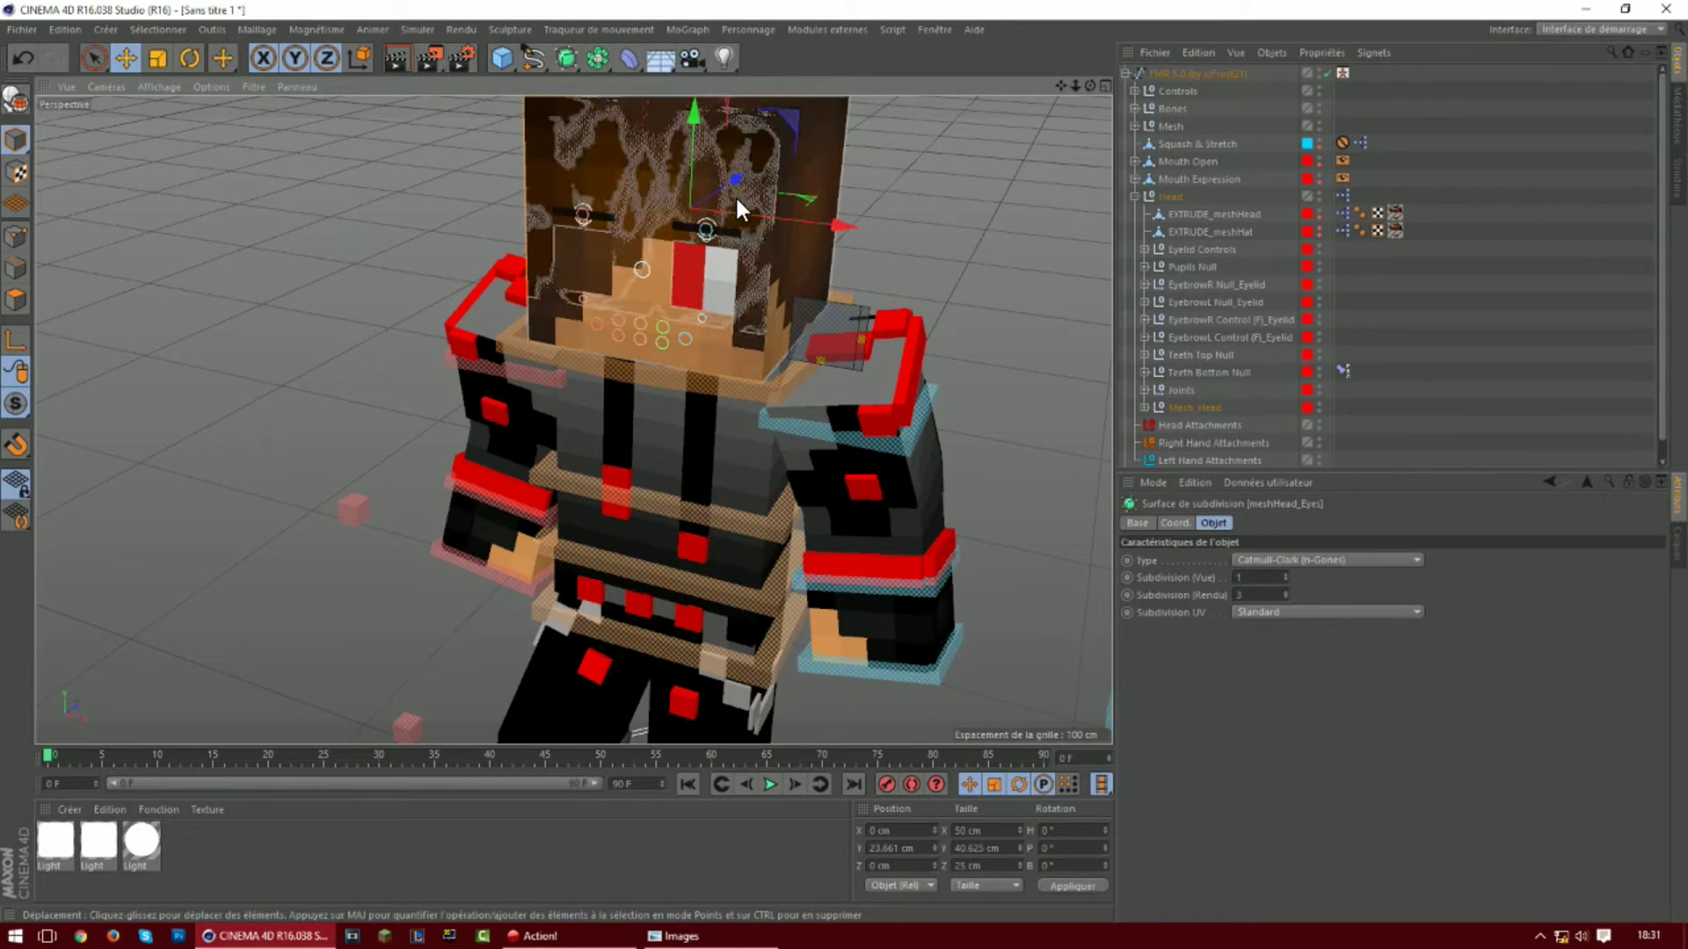
click(735, 193)
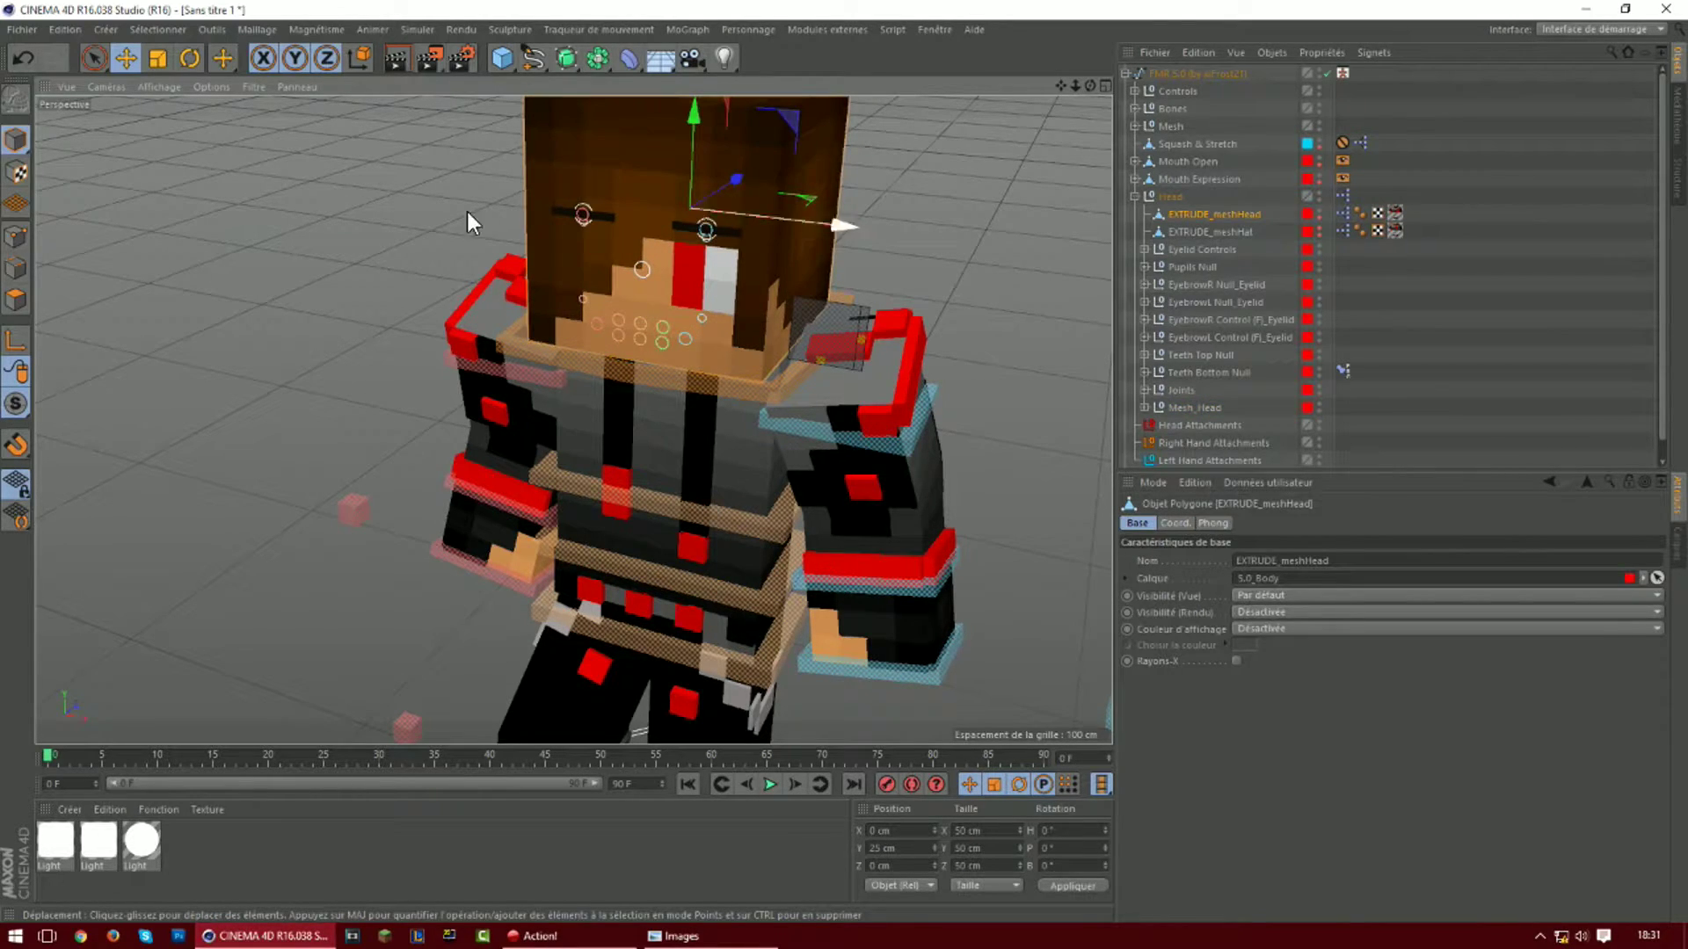
click(16, 300)
drag(1090, 86, 1024, 123)
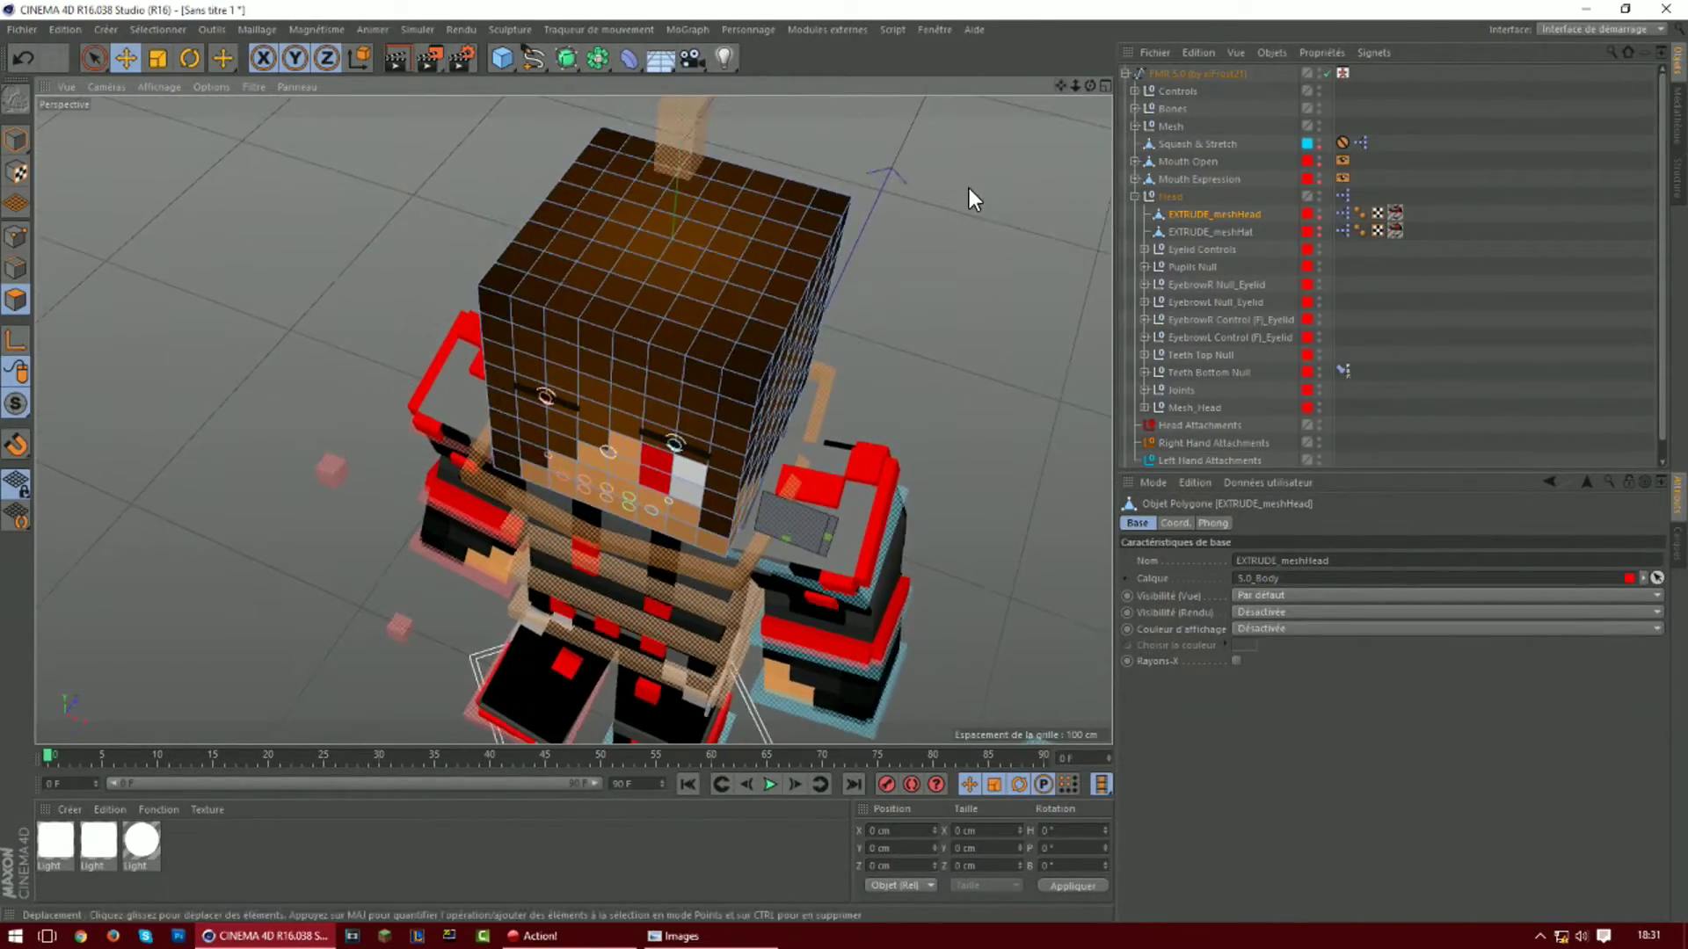
Select all the brown hair polygons on the top of the head with the brush selection tool
click(91, 60)
click(605, 137)
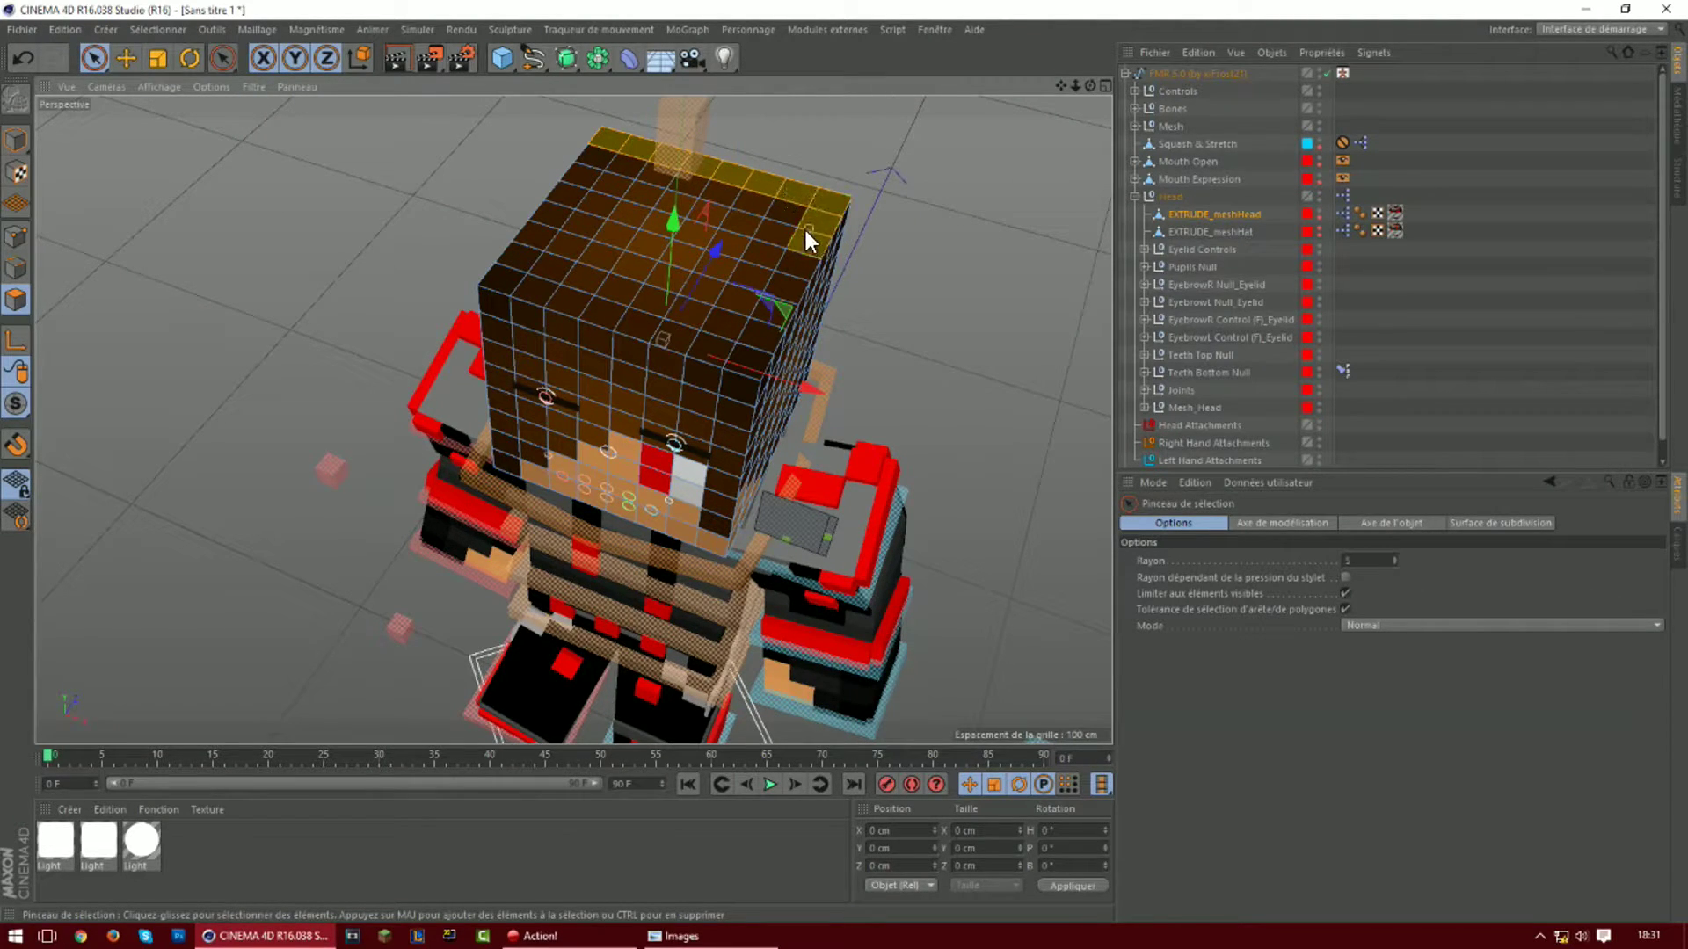
mouse_move(524, 272)
mouse_down()
mouse_move(677, 251)
mouse_move(618, 162)
mouse_move(626, 260)
mouse_up()
drag(658, 203, 784, 213)
Add the brown hair polygons on the front of the head to the selection, leaving out the skin and the eye
drag(1090, 85, 961, 178)
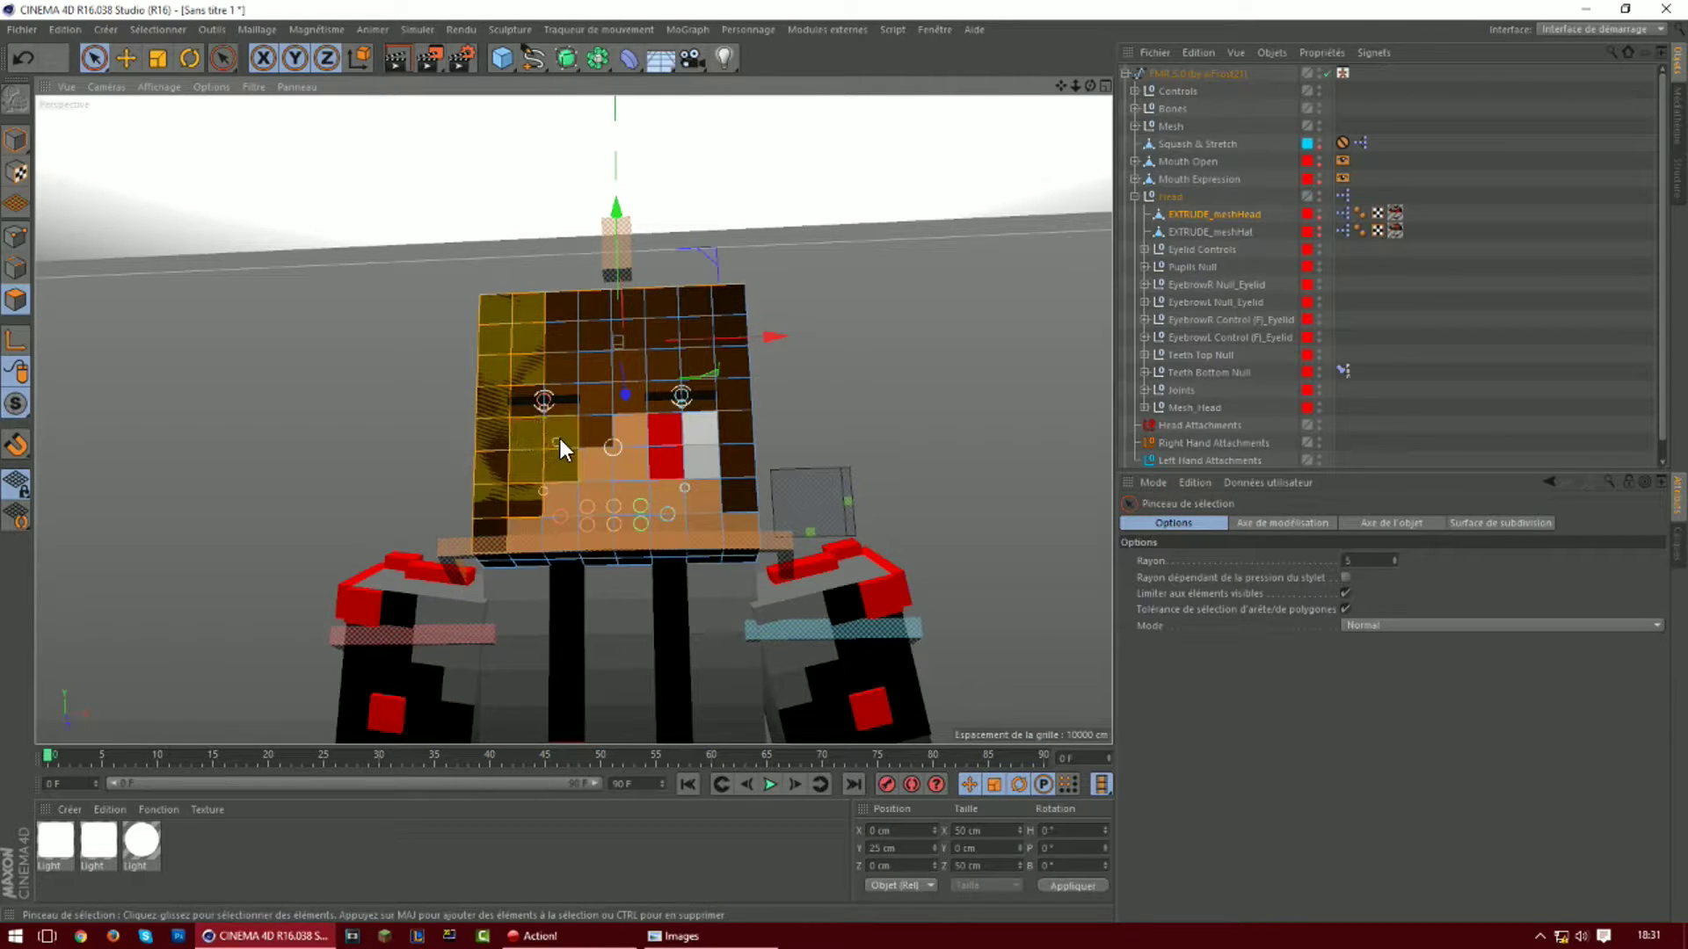
drag(560, 315, 550, 376)
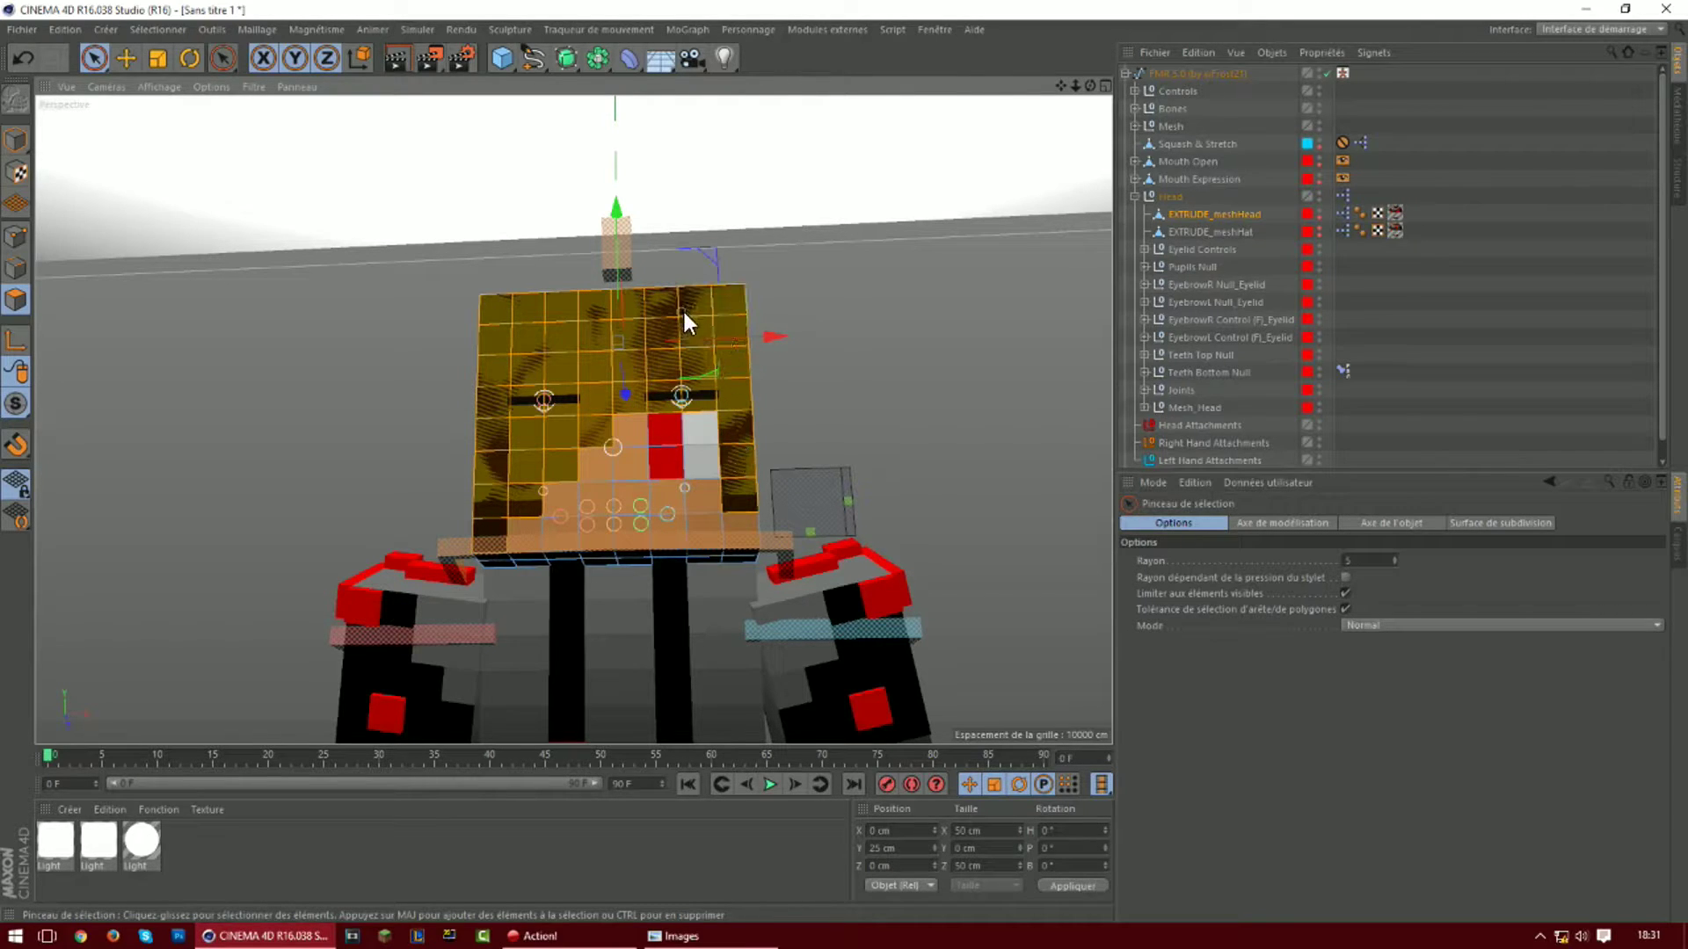
drag(1090, 86, 1087, 93)
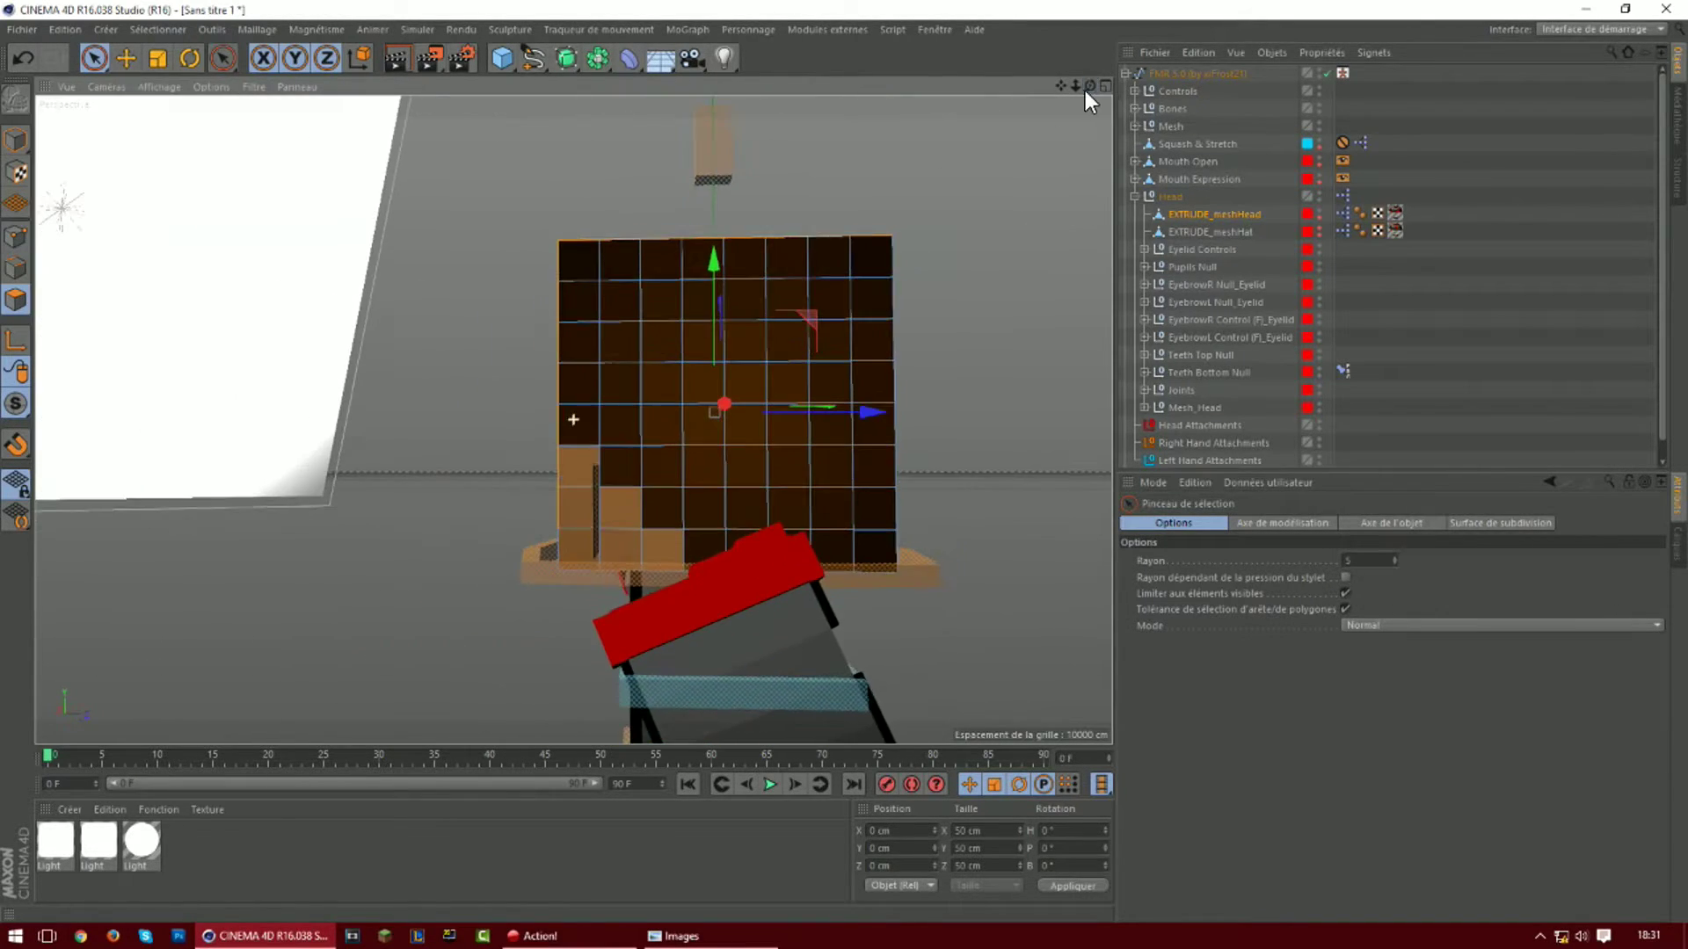
Add all the brown hair polygons on both sides and the back of the head to the selection
mouse_move(573, 299)
mouse_down()
mouse_move(742, 326)
mouse_move(859, 505)
mouse_up()
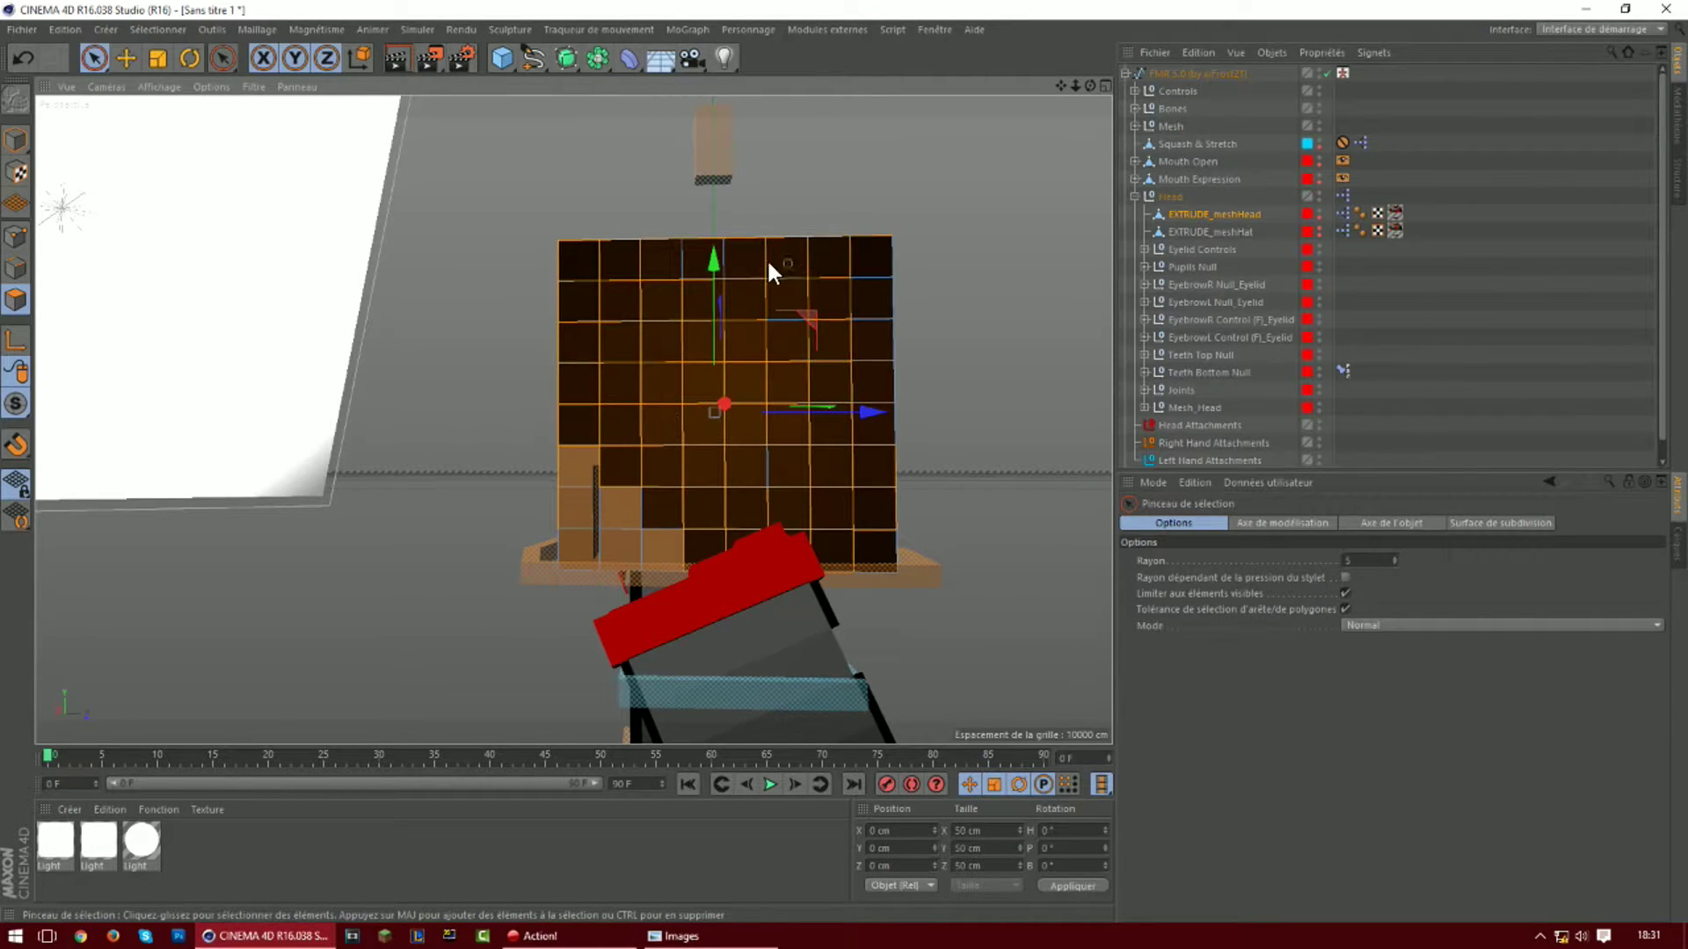
drag(1086, 86, 556, 278)
mouse_move(461, 193)
mouse_down()
mouse_move(478, 513)
mouse_move(791, 331)
mouse_move(859, 233)
mouse_move(526, 563)
mouse_up()
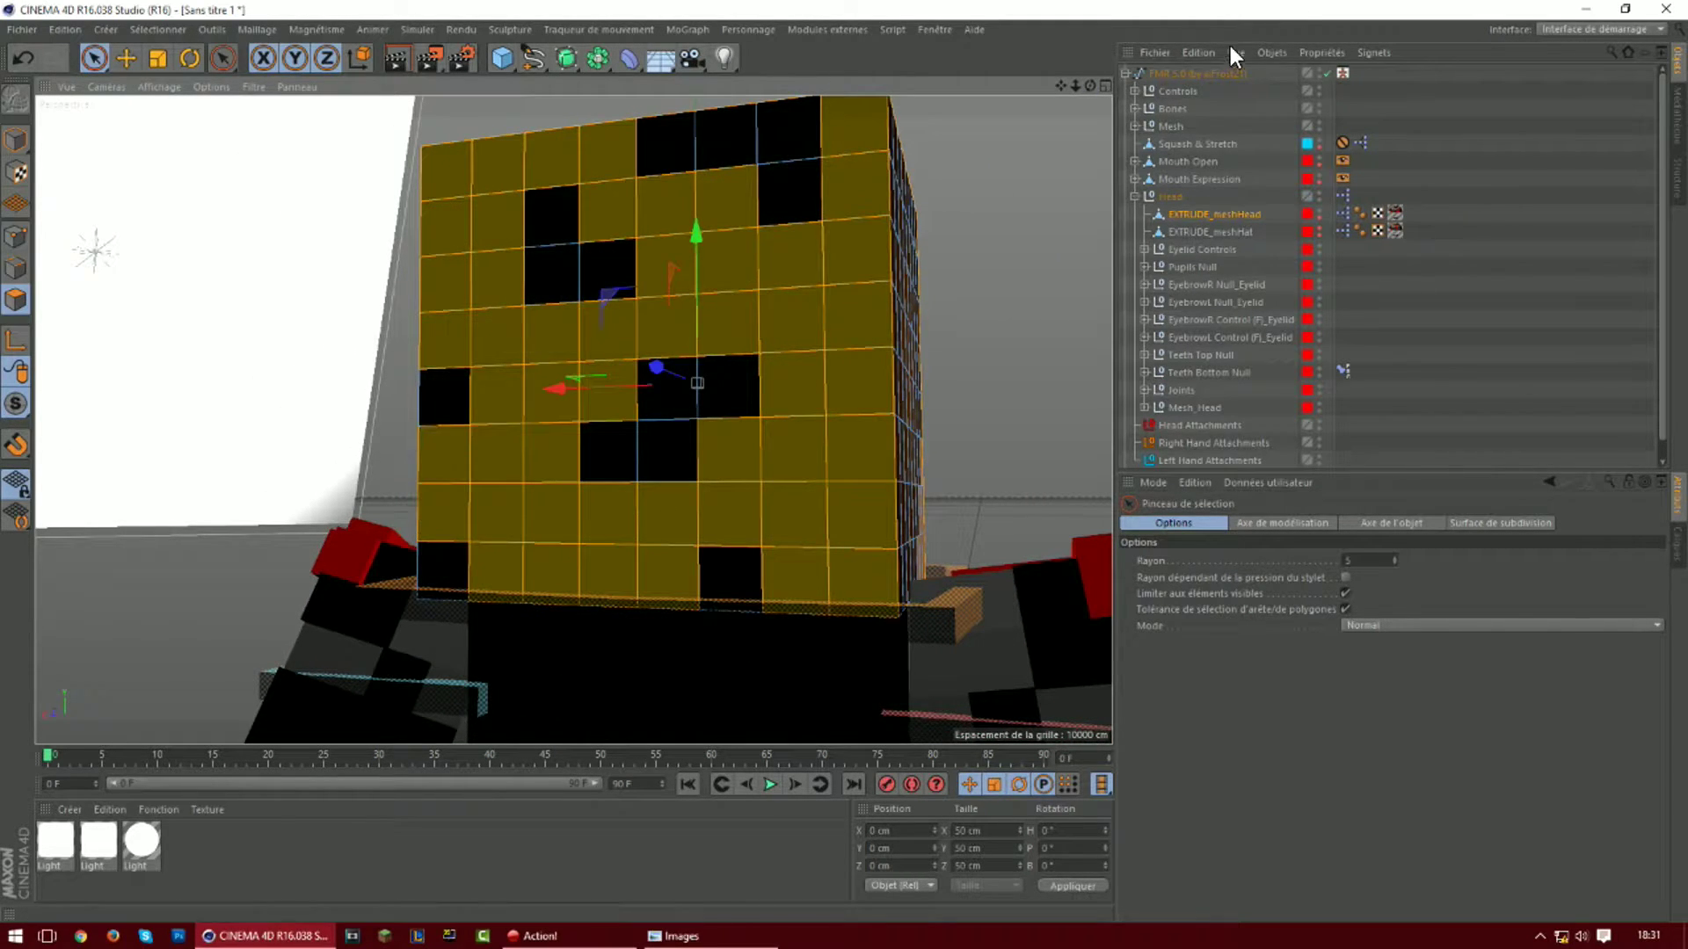
drag(1086, 85, 756, 146)
scroll(1037, 170, down, 3)
drag(1062, 85, 682, 223)
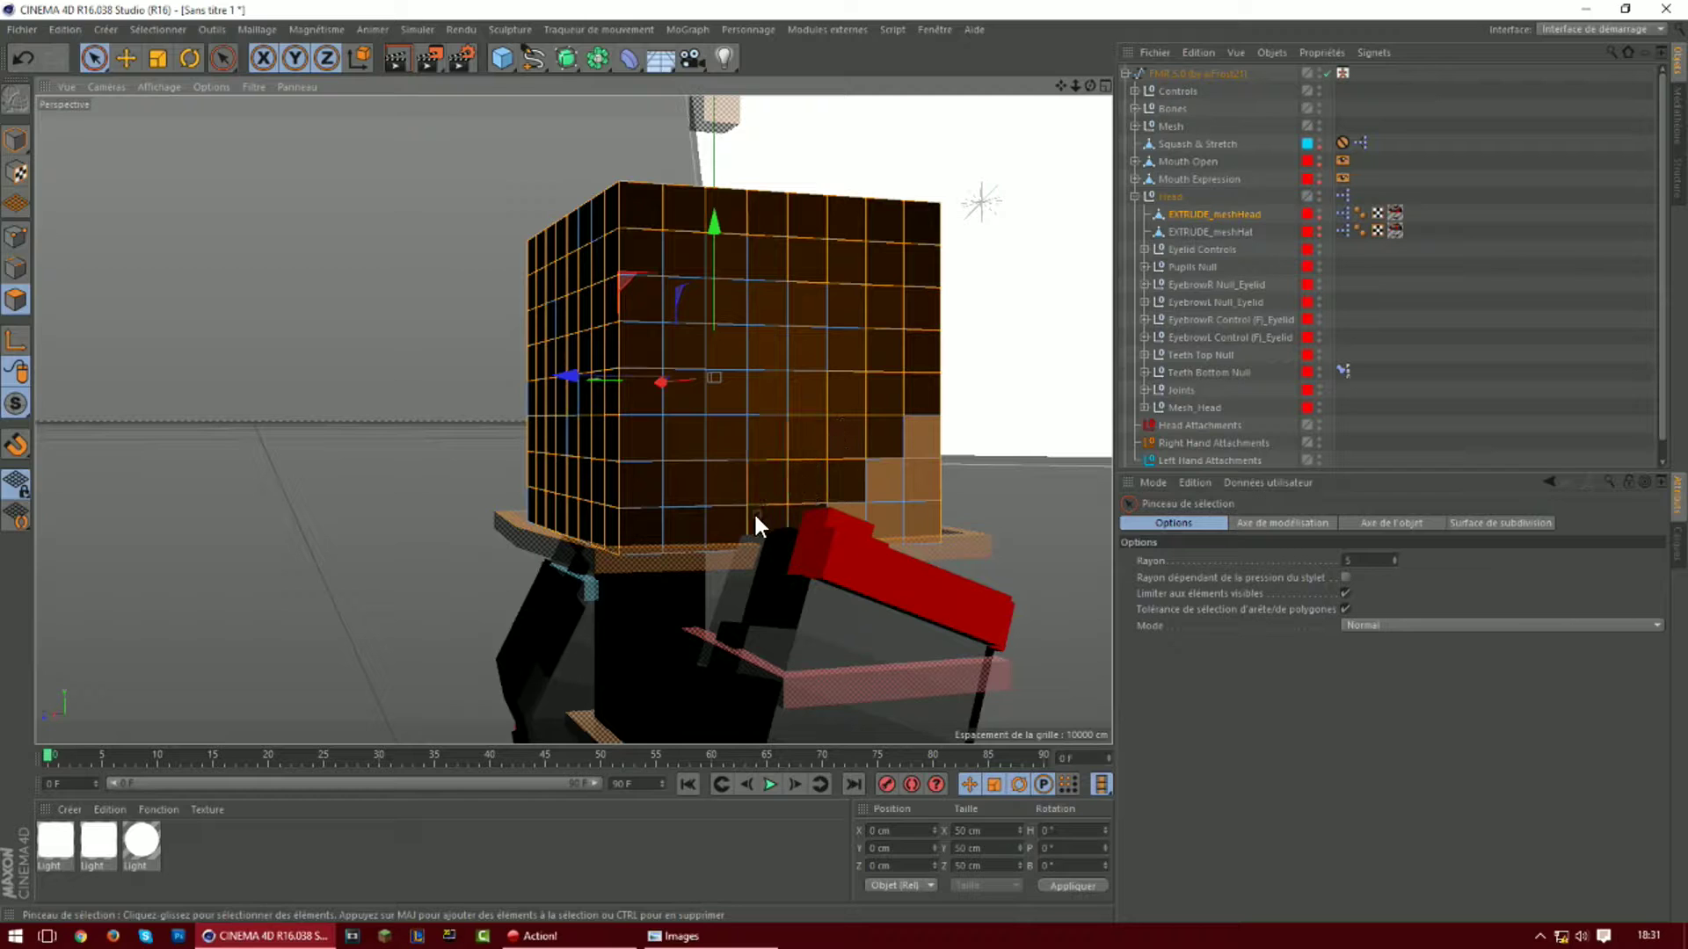
mouse_move(655, 421)
mouse_down()
mouse_move(751, 459)
mouse_move(826, 356)
mouse_up()
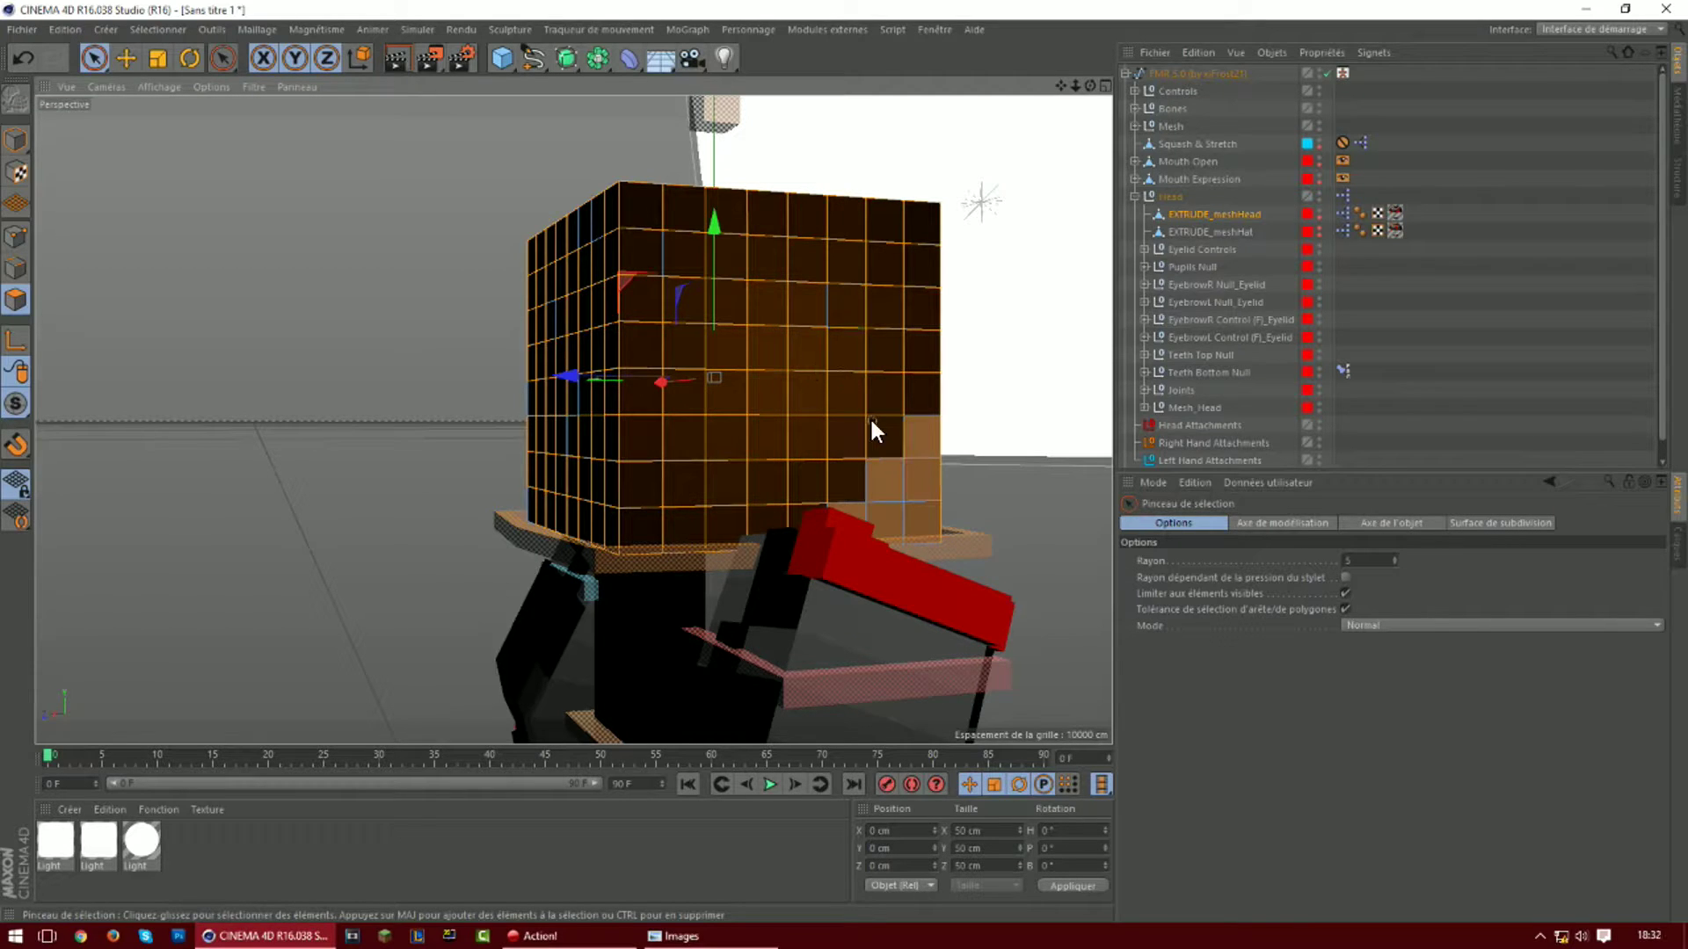
Deselect scattered hair polygons on the front of the head, and add a few of them back to the selection
mouse_move(1090, 86)
mouse_down()
mouse_move(1011, 105)
mouse_move(1110, 110)
mouse_up()
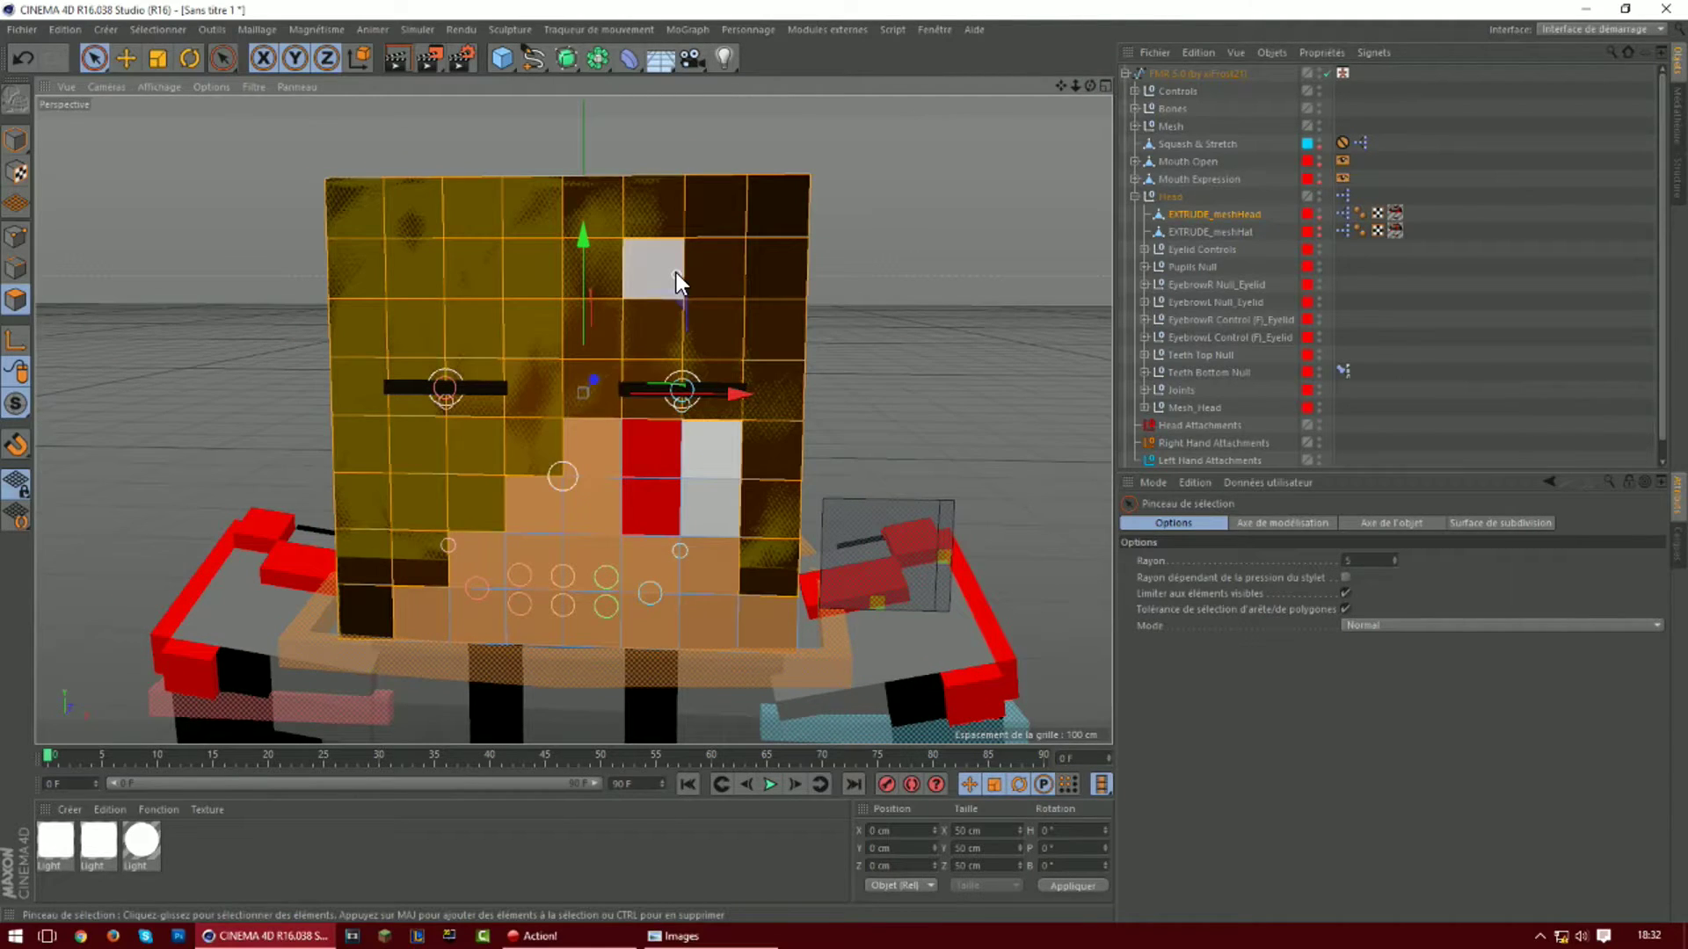
mouse_move(433, 243)
ctrl+mouse_down()
mouse_move(352, 204)
mouse_move(535, 302)
mouse_move(691, 320)
ctrl+mouse_up()
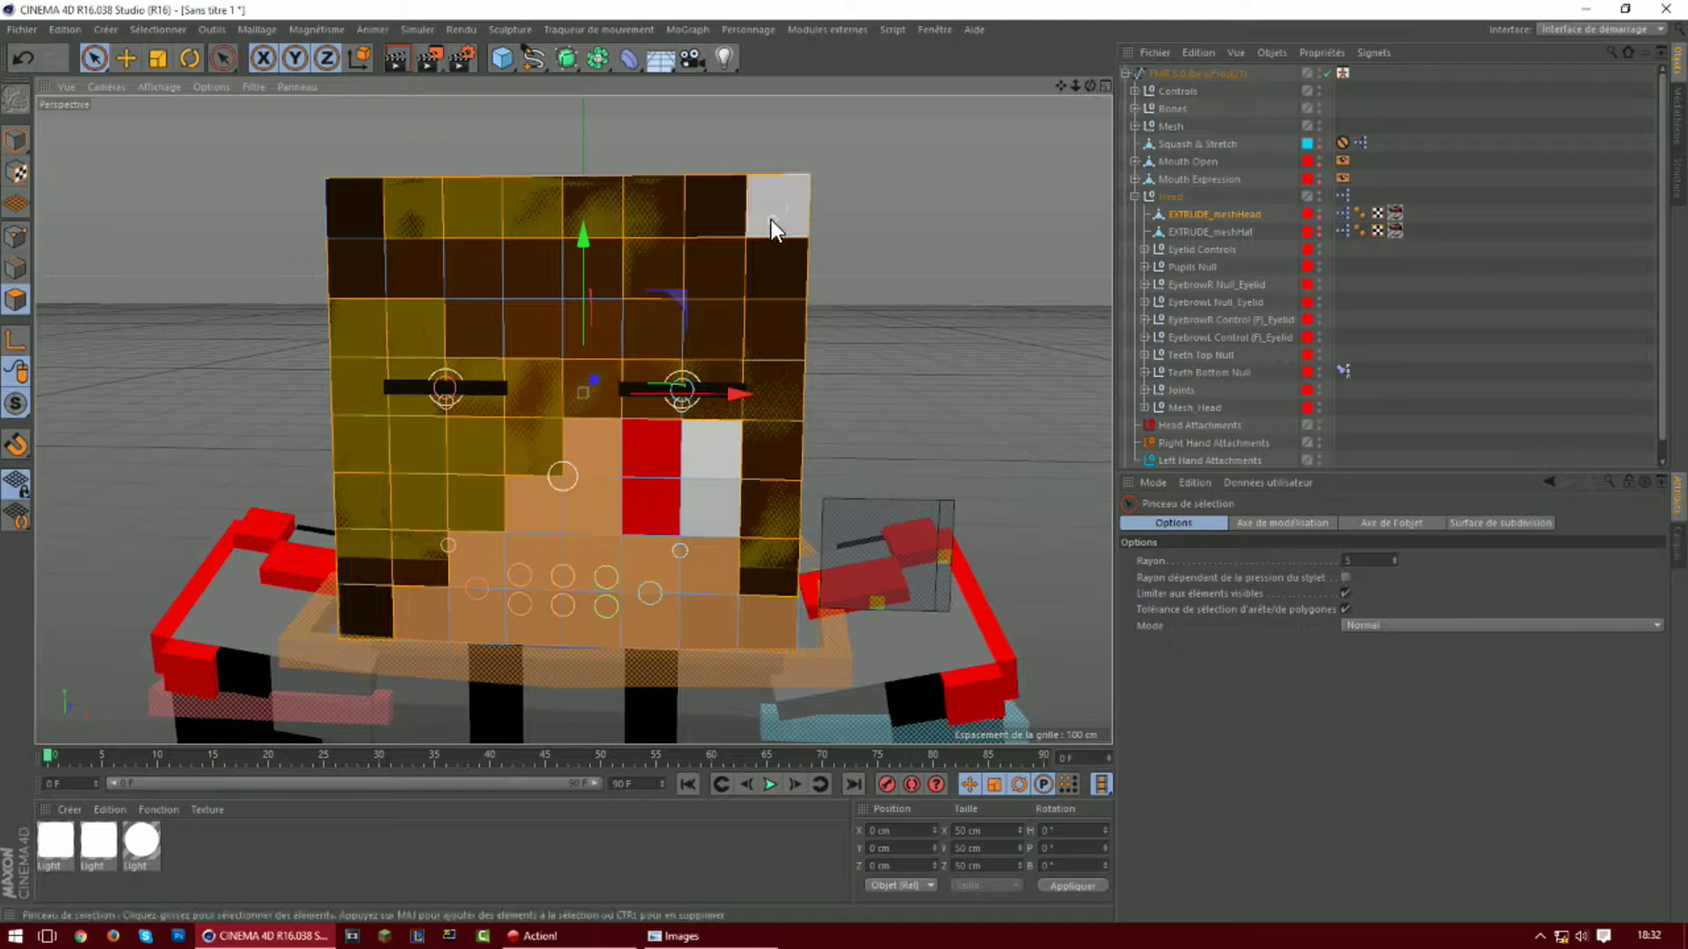
shift+drag(522, 328, 602, 336)
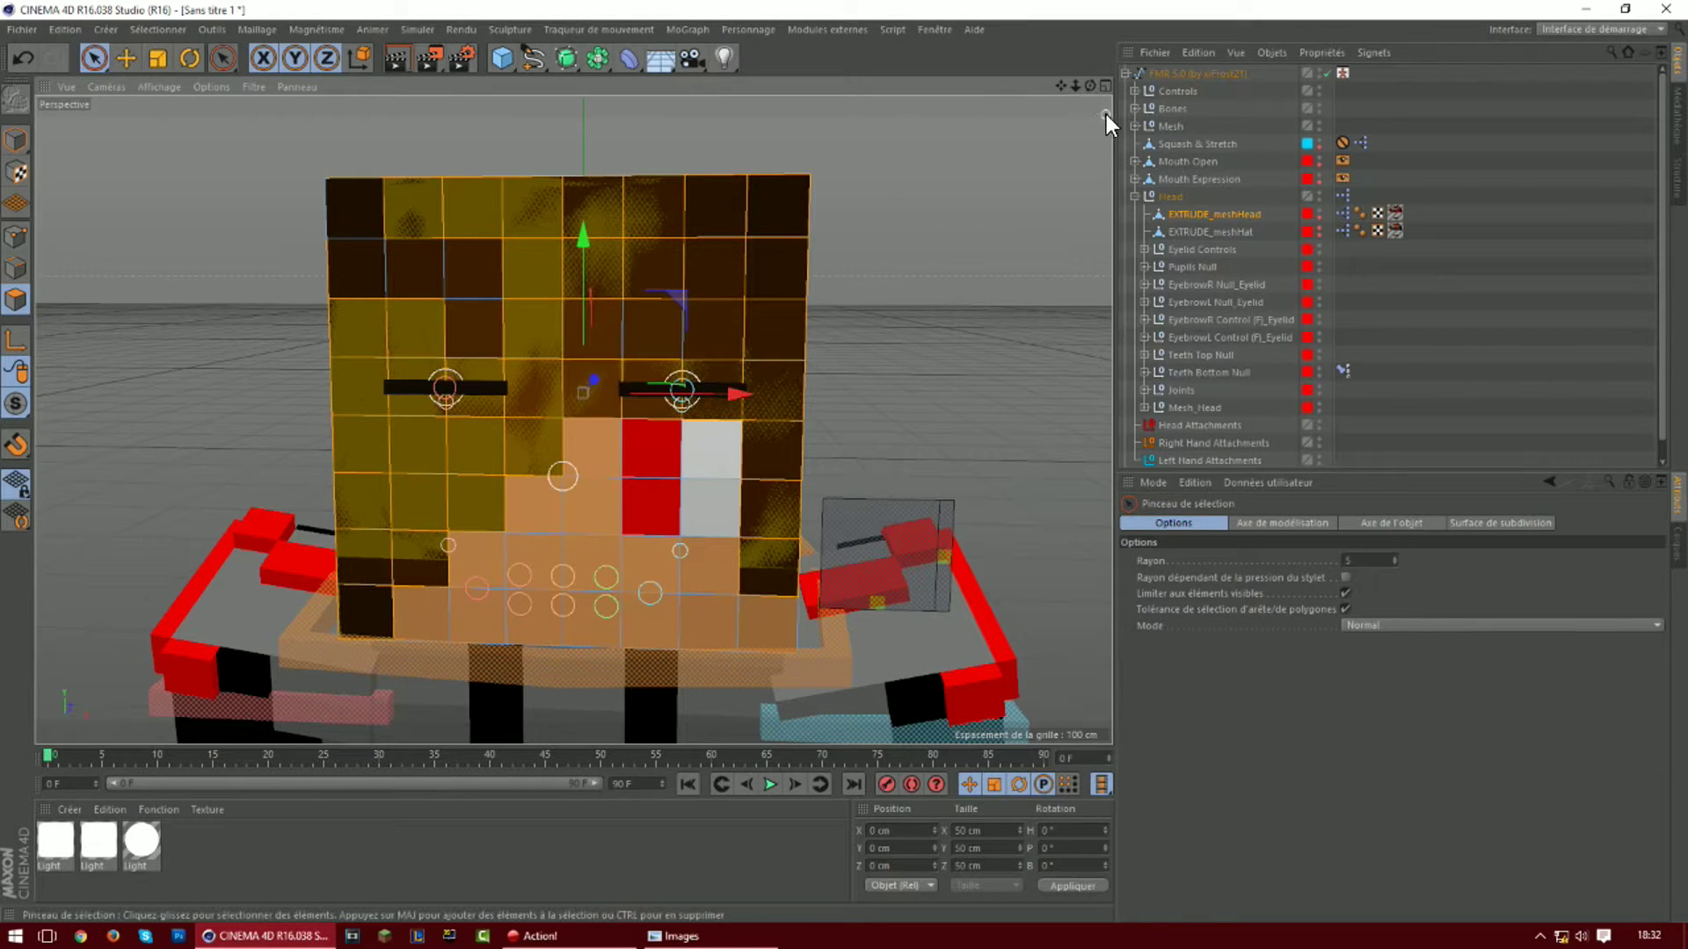
drag(1090, 85, 1028, 101)
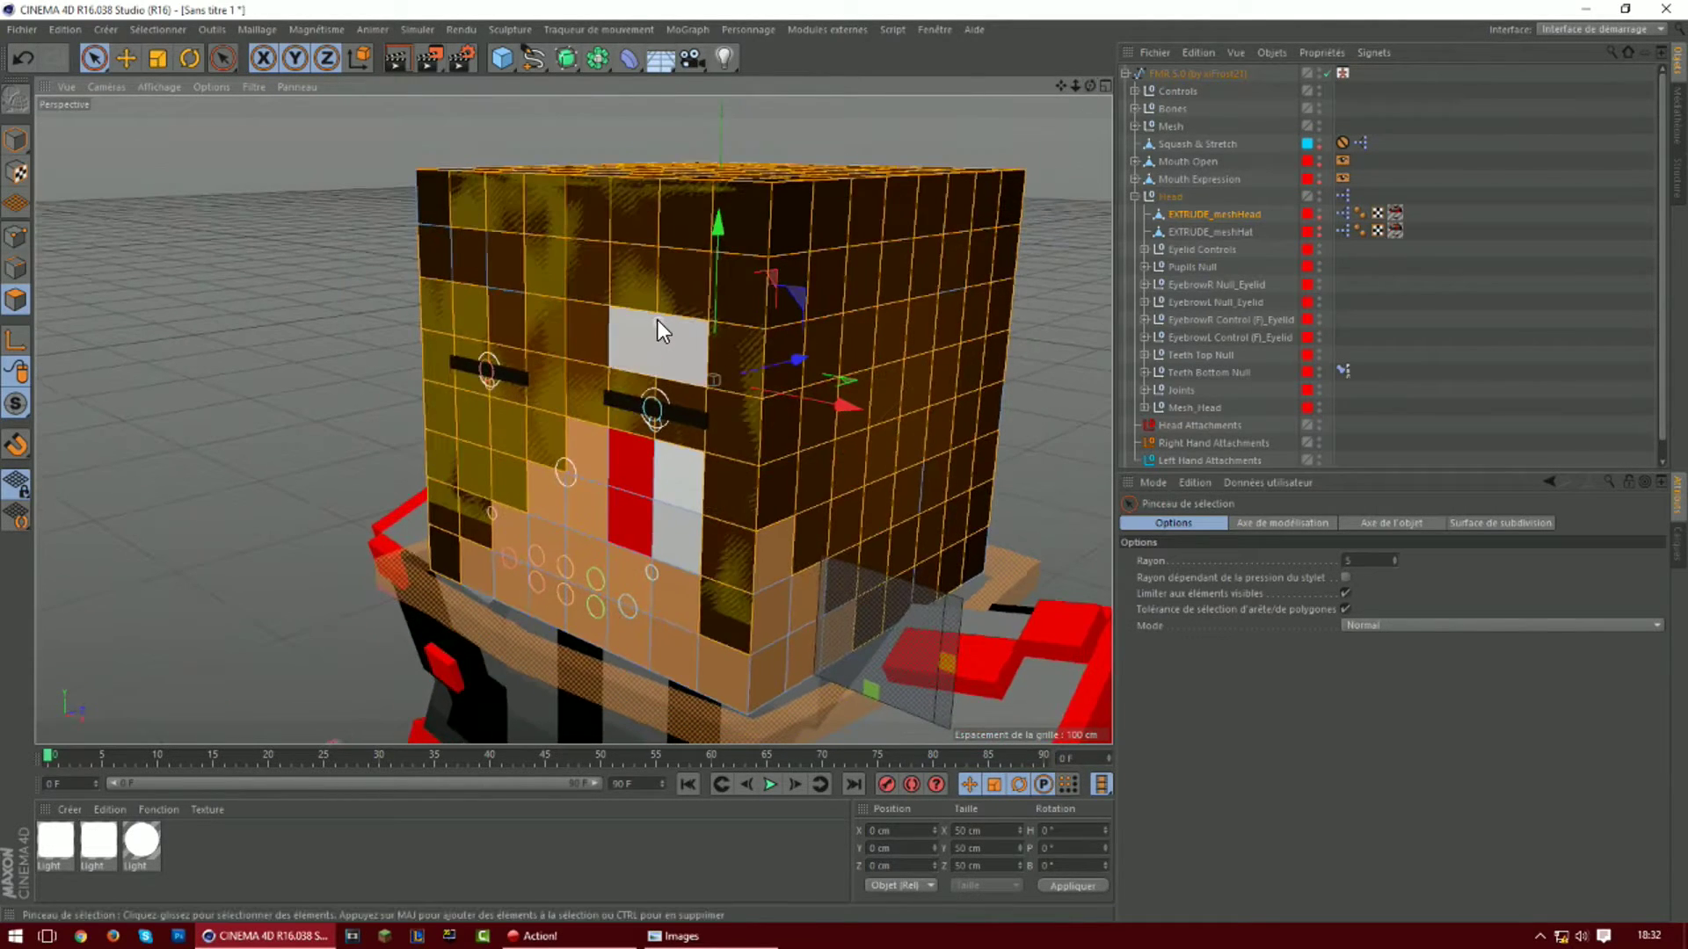
Deselect irregular patches of hair polygons on the sides of the head, keeping the rest selected
drag(1090, 86, 751, 213)
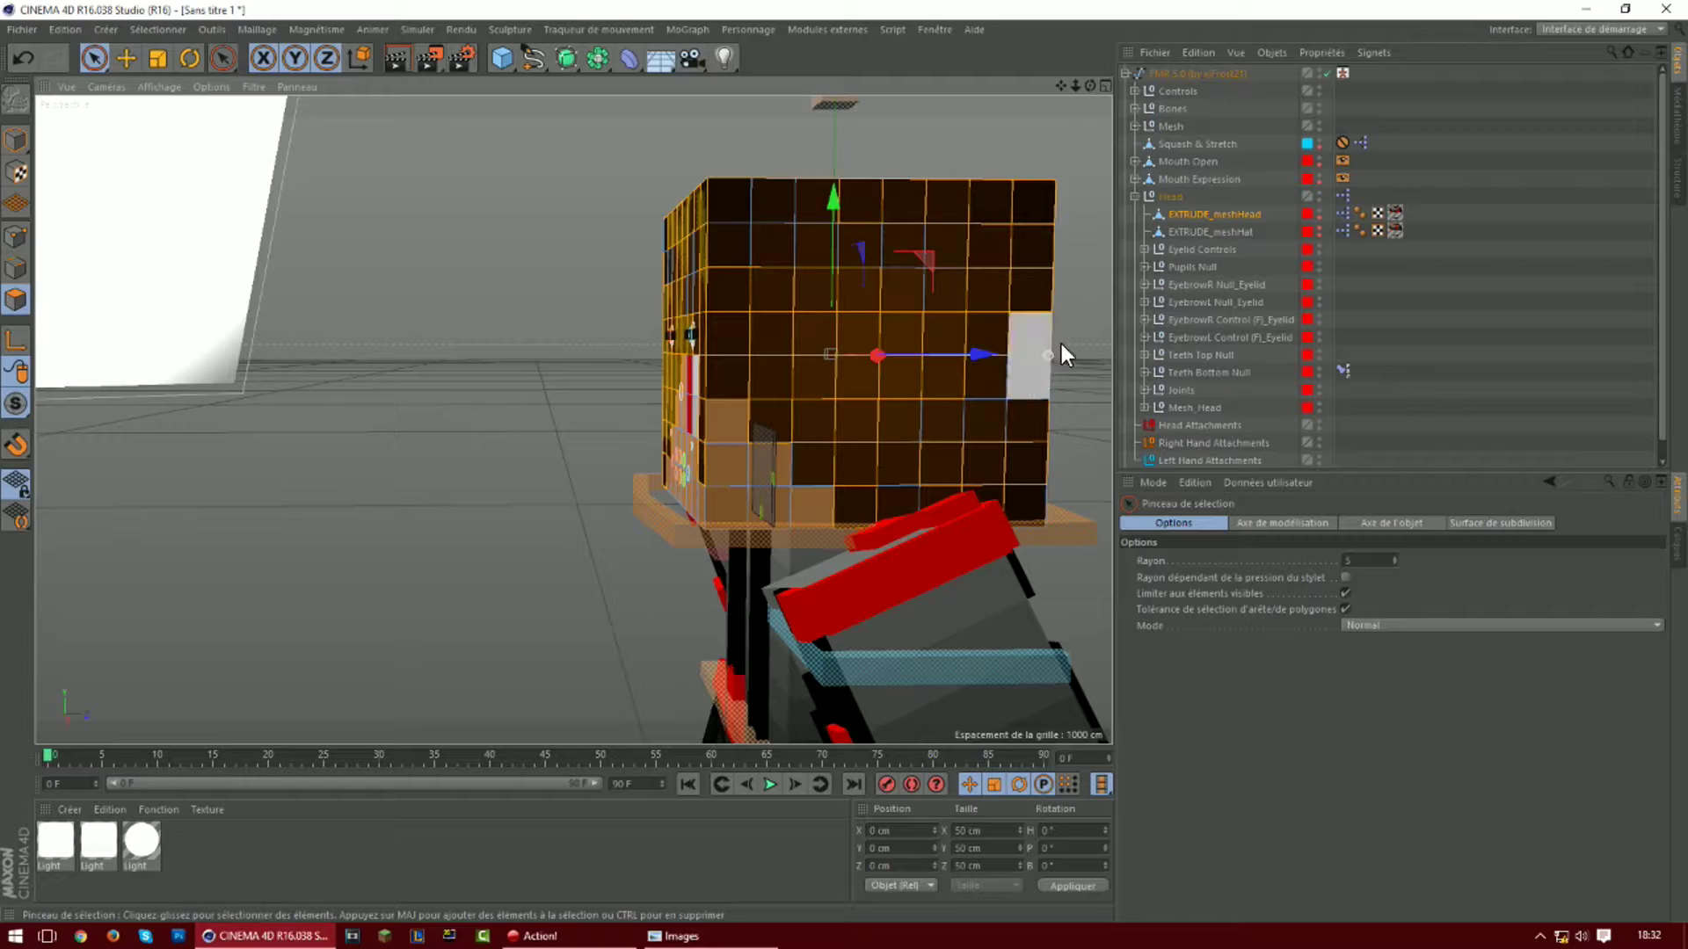
drag(1090, 86, 893, 215)
drag(1090, 86, 911, 239)
scroll(910, 239, down, 5)
drag(1061, 86, 921, 103)
ctrl+drag(853, 329, 761, 400)
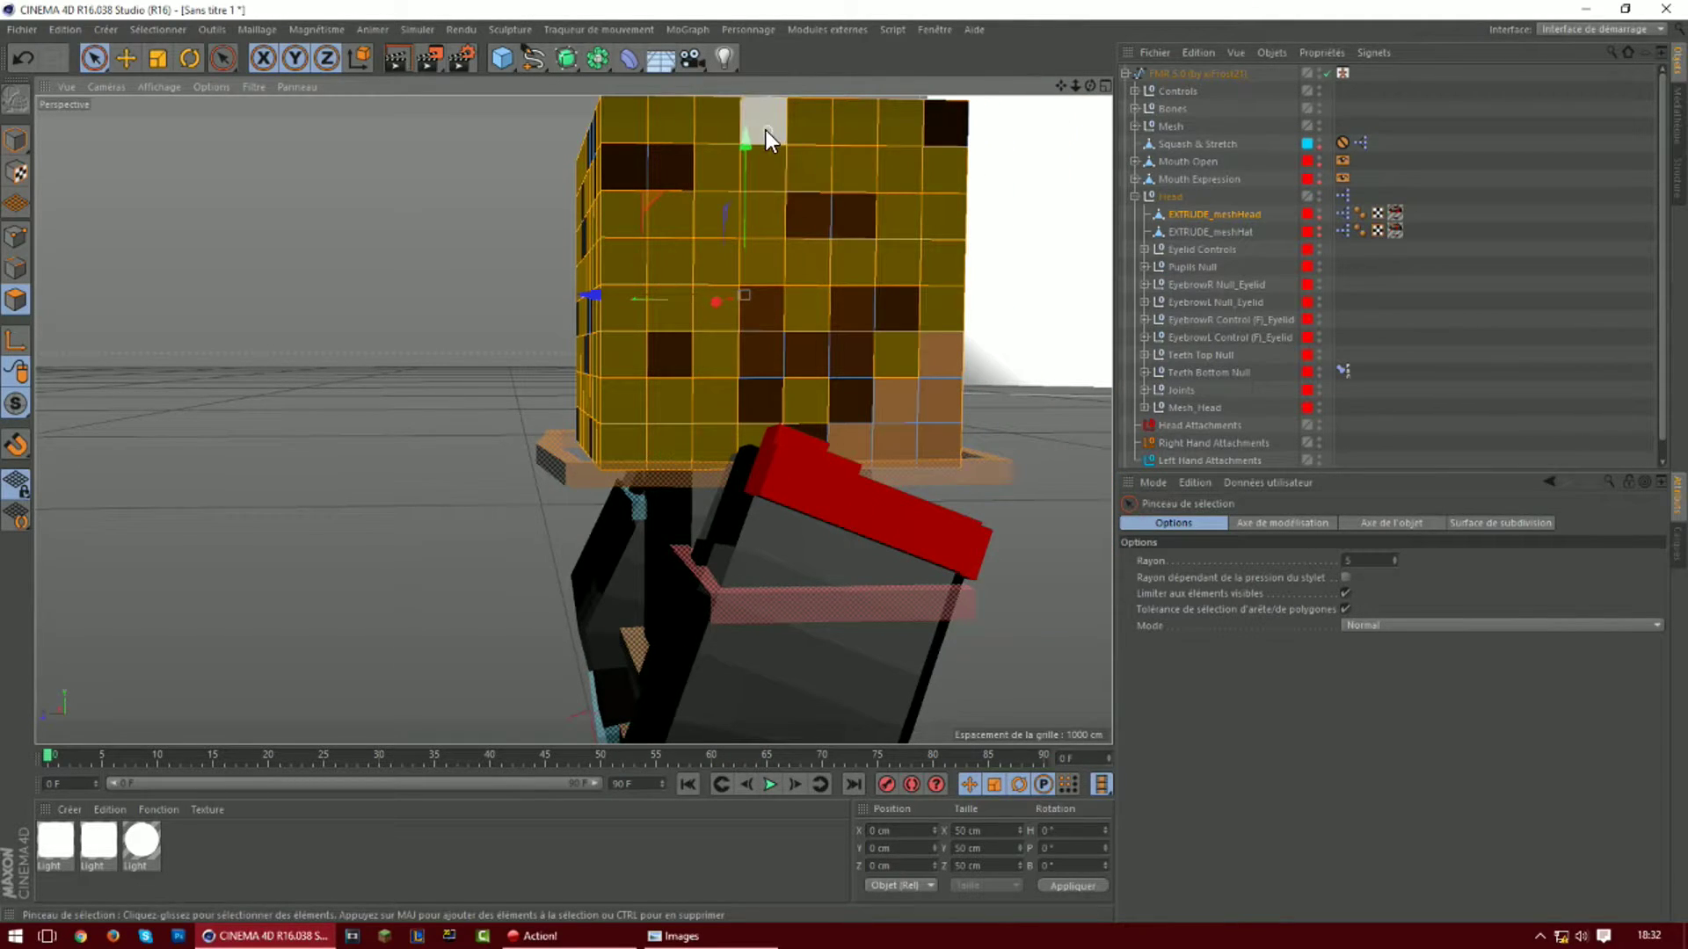
ctrl+drag(766, 128, 900, 171)
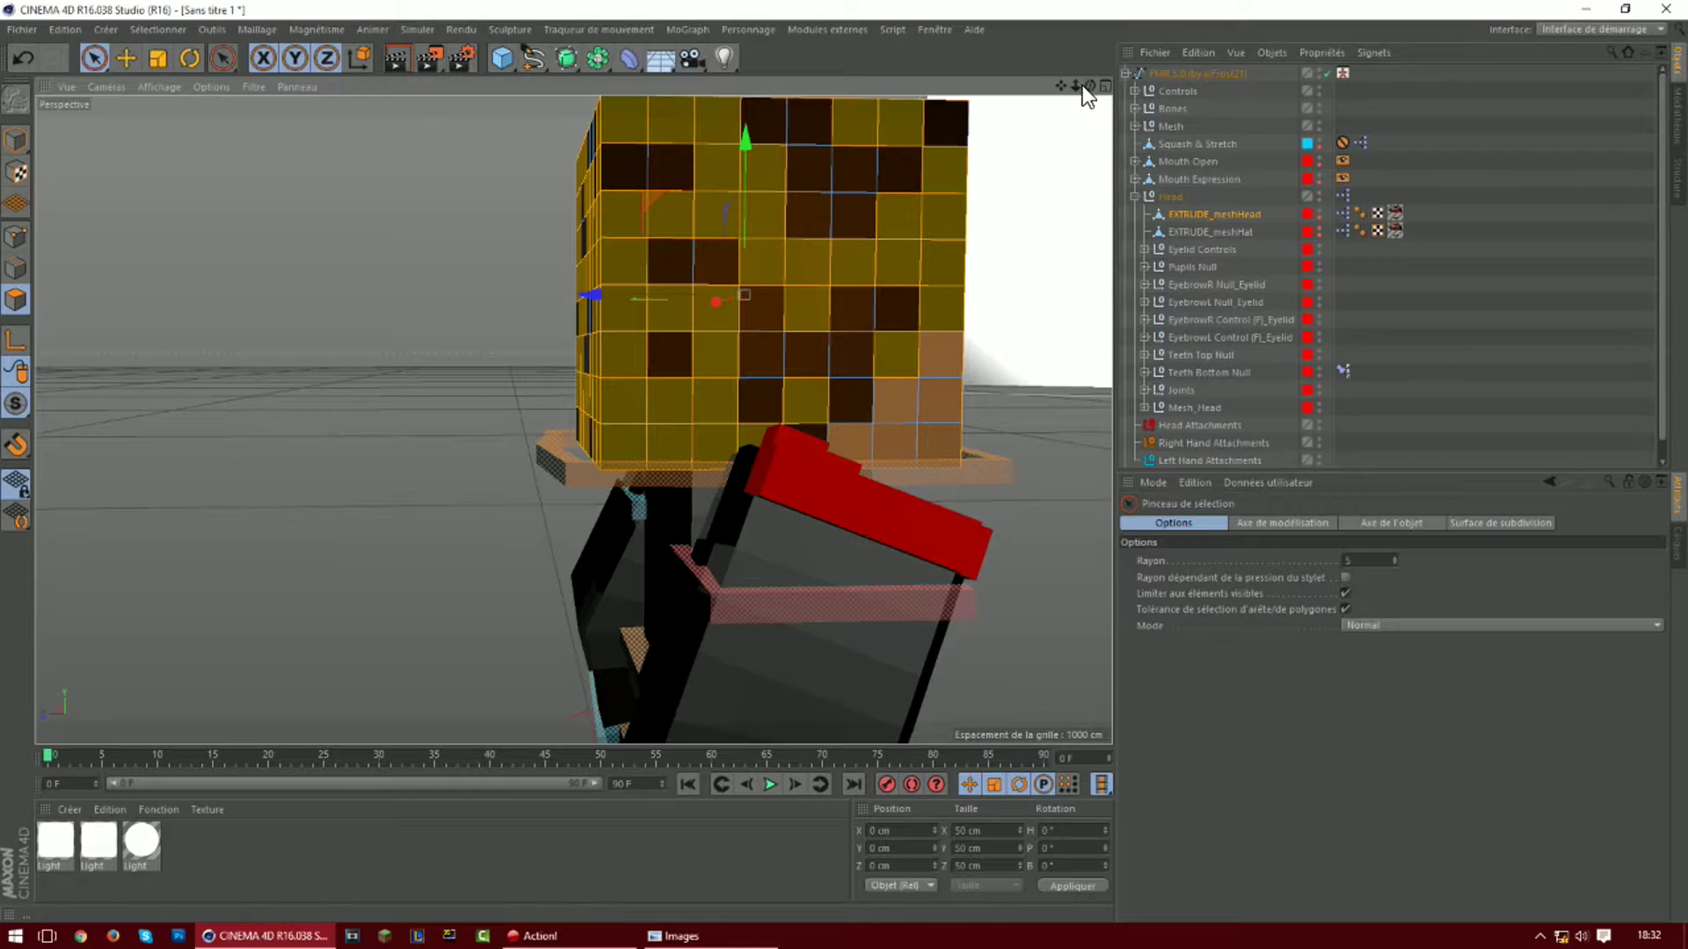
Deselect scattered hair polygons on the top of the head
drag(1090, 86, 1361, 225)
mouse_move(376, 264)
ctrl+mouse_down()
mouse_move(346, 372)
mouse_move(645, 237)
ctrl+mouse_up()
scroll(587, 378, down, 4)
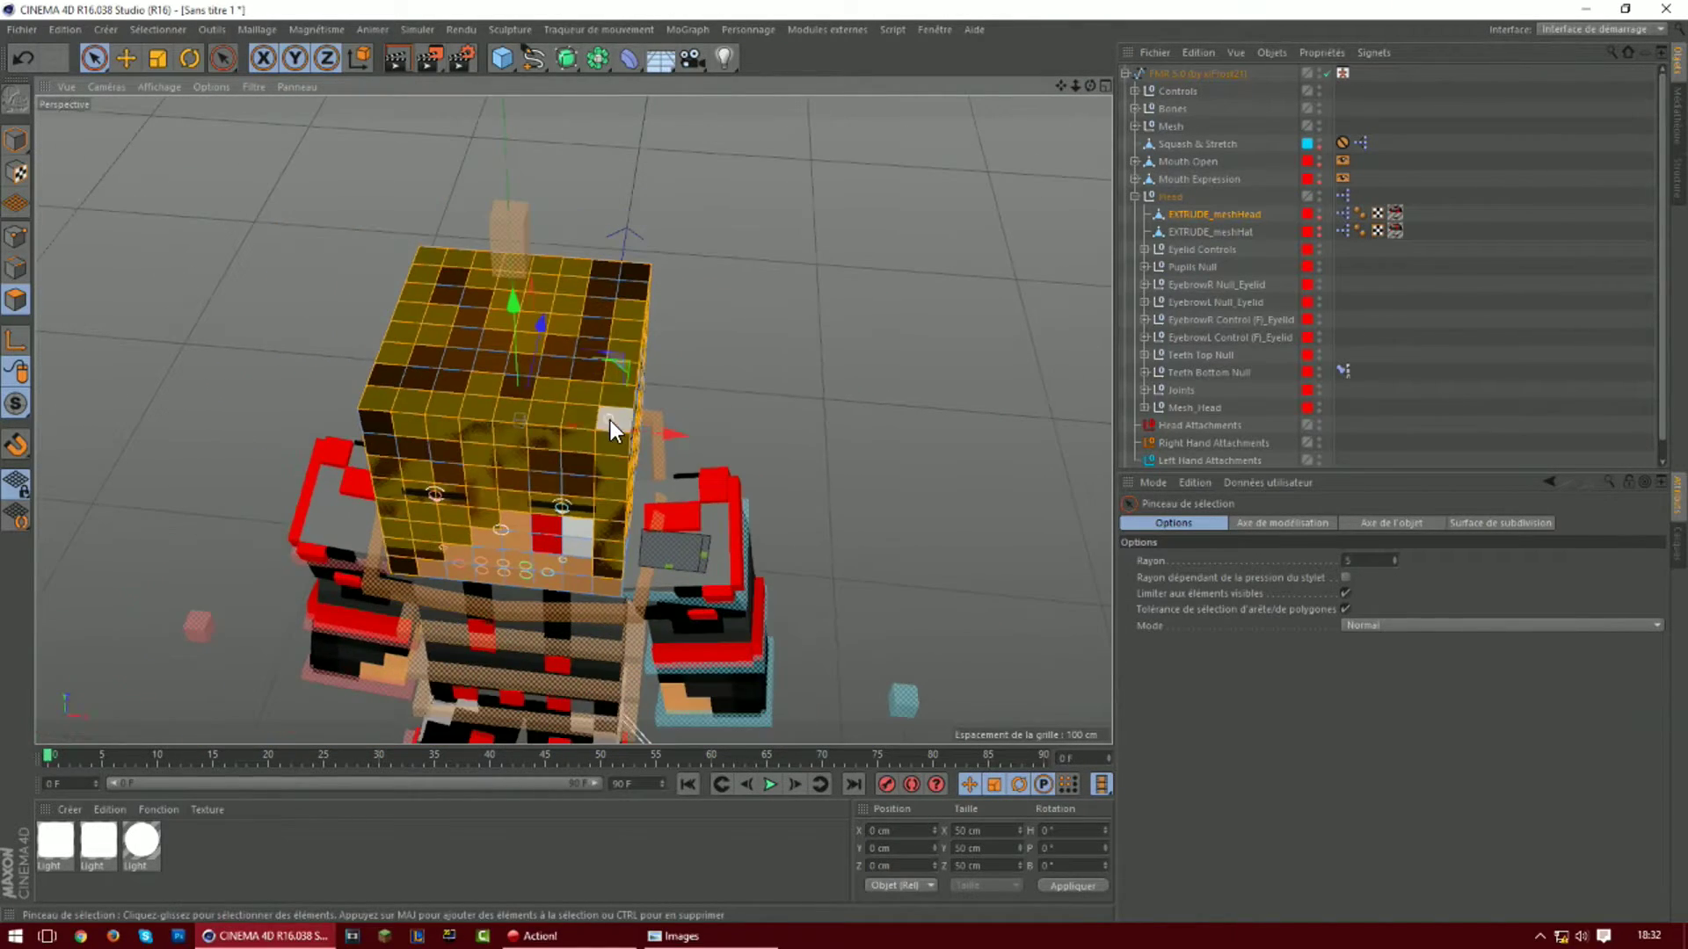
Extrude the selected hair polygons with an offset of 2.79 cm
key(d)
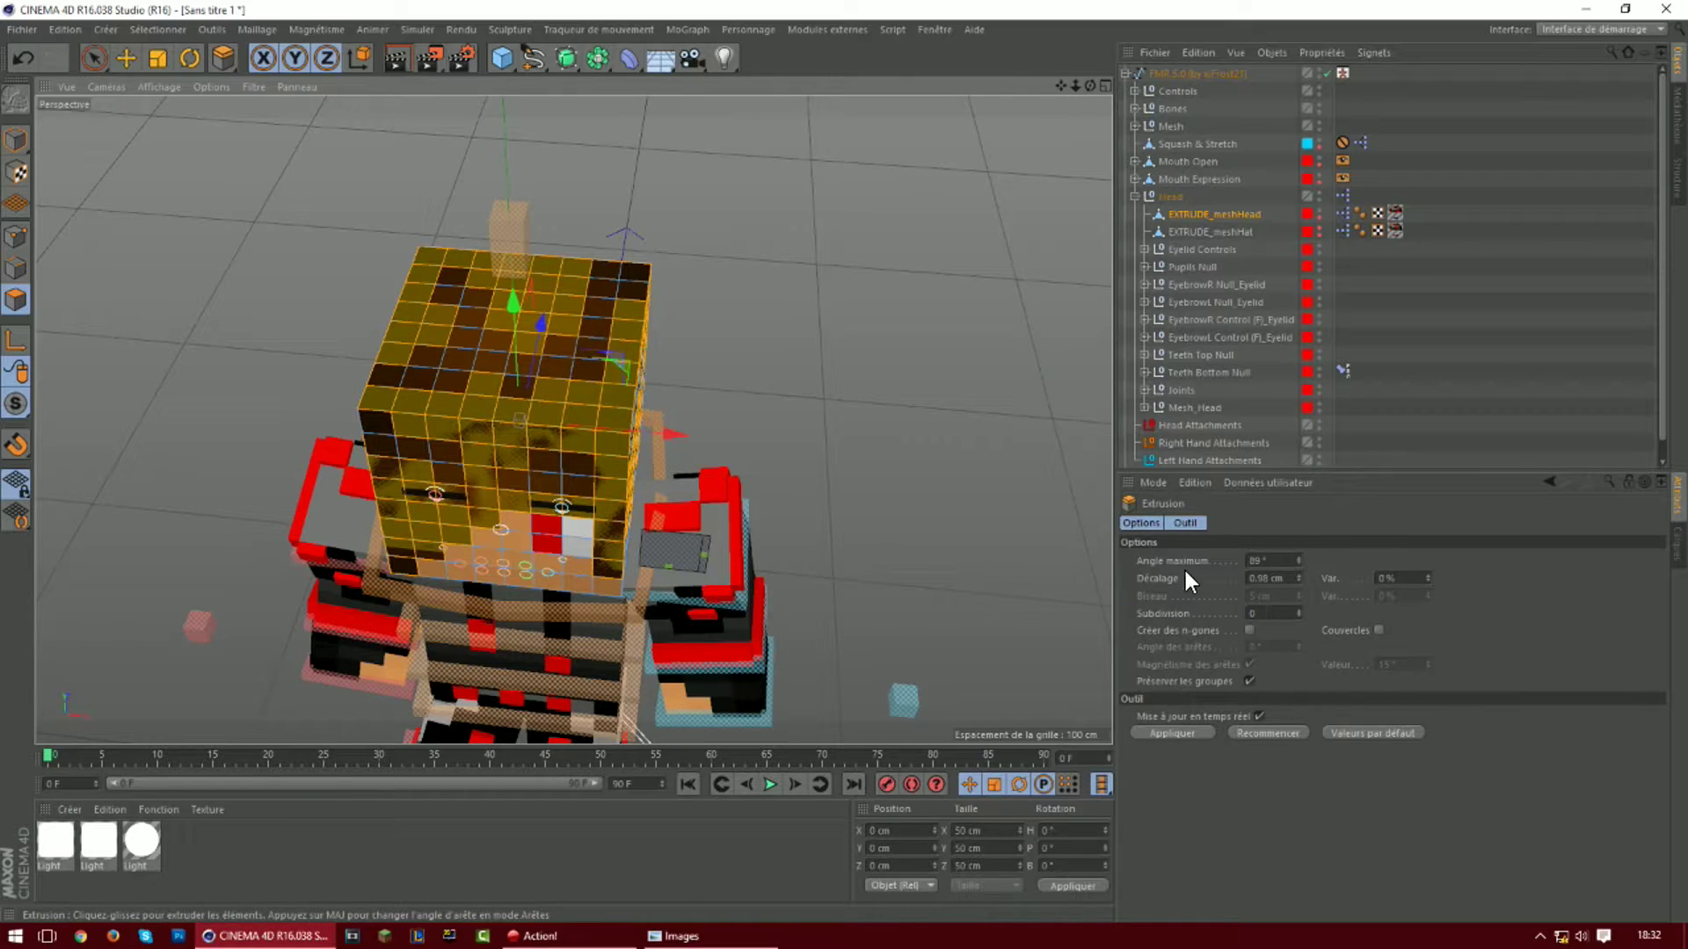
click(1296, 574)
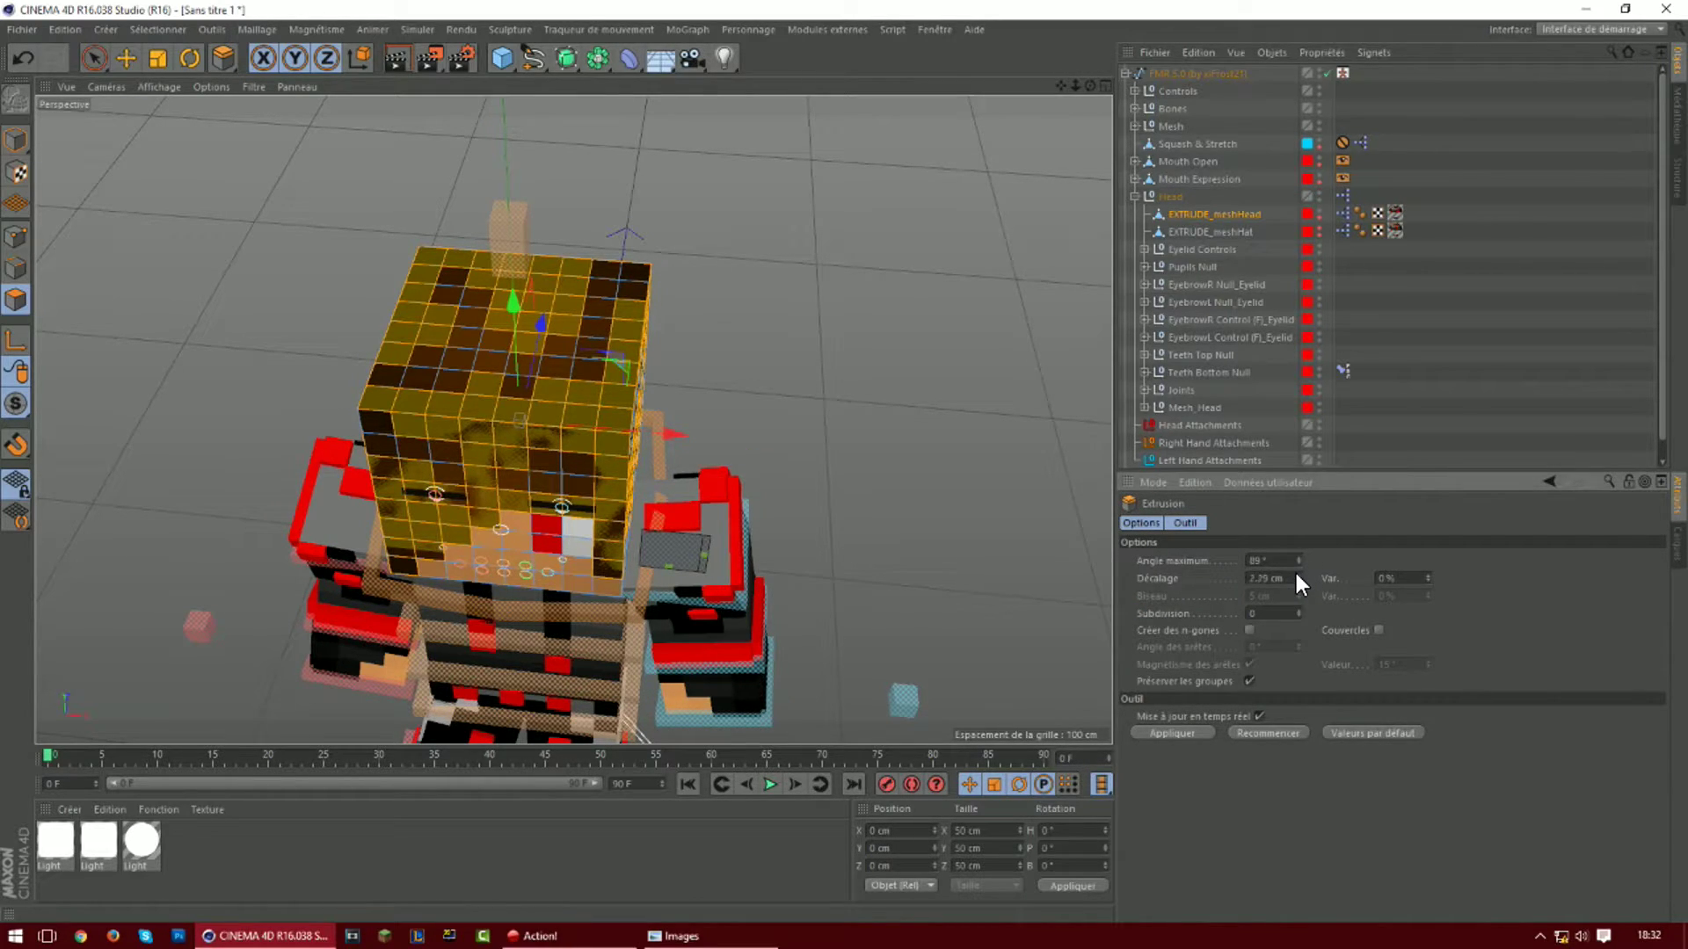
click(1297, 574)
click(1195, 733)
Brush-select a new irregular set of hair polygons on the front and one side of the extruded hair
drag(1090, 87, 1111, 60)
key(9)
click(301, 561)
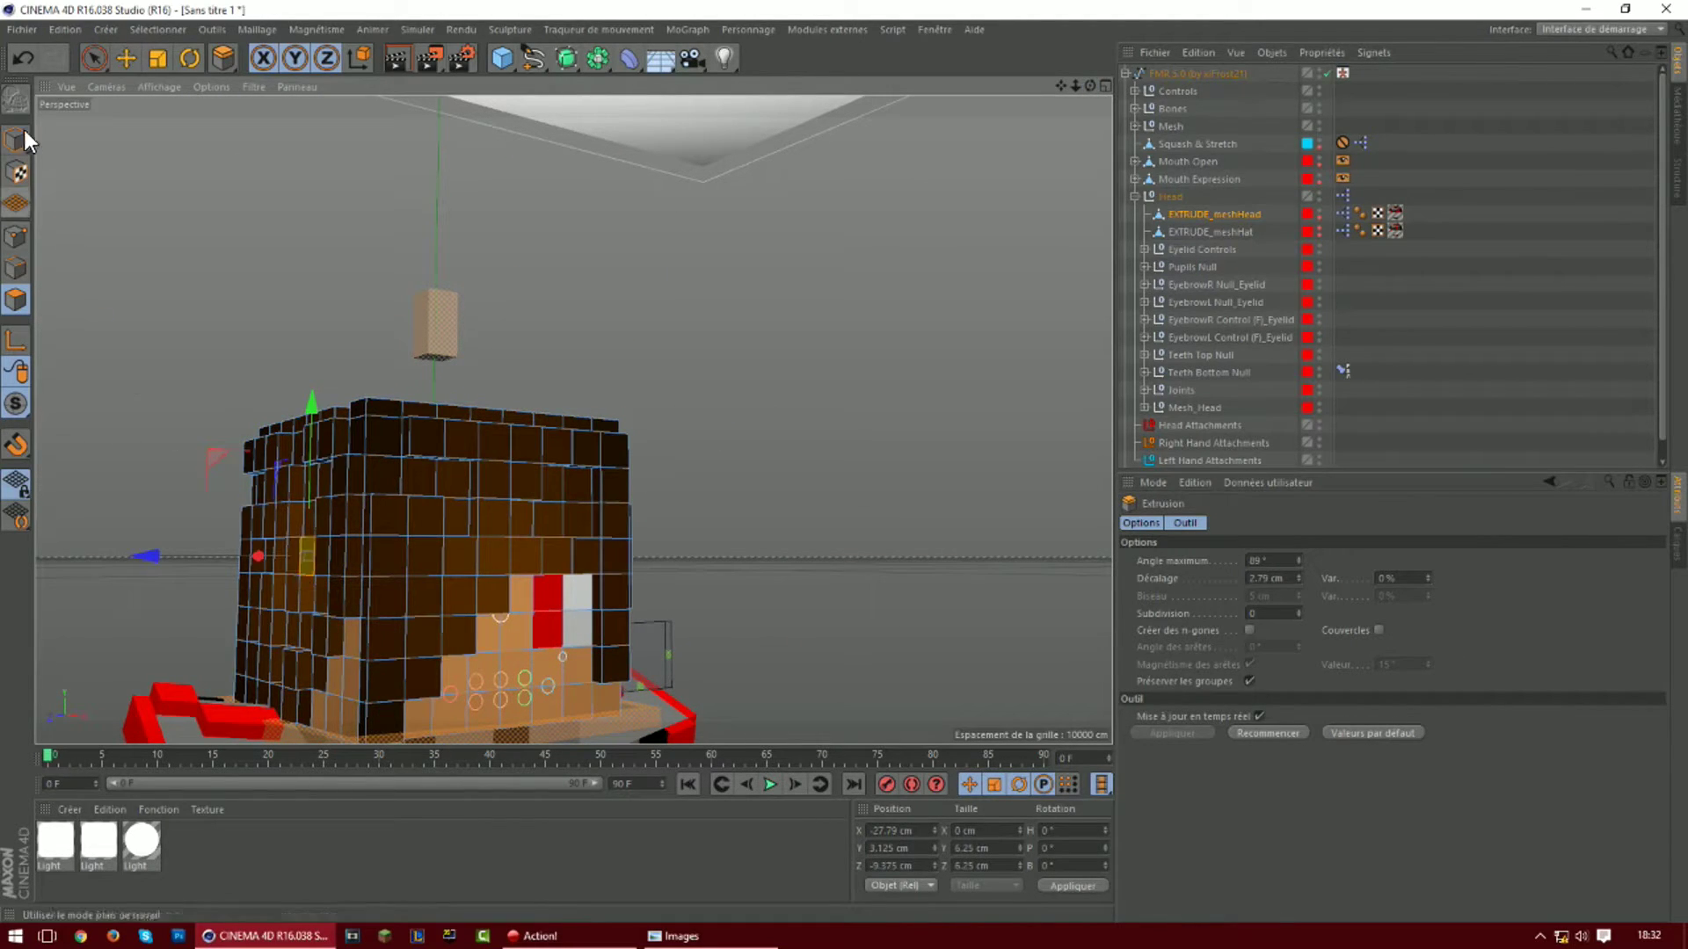
mouse_move(259, 511)
mouse_down()
mouse_move(213, 577)
mouse_move(410, 482)
mouse_move(392, 578)
mouse_move(819, 292)
mouse_up()
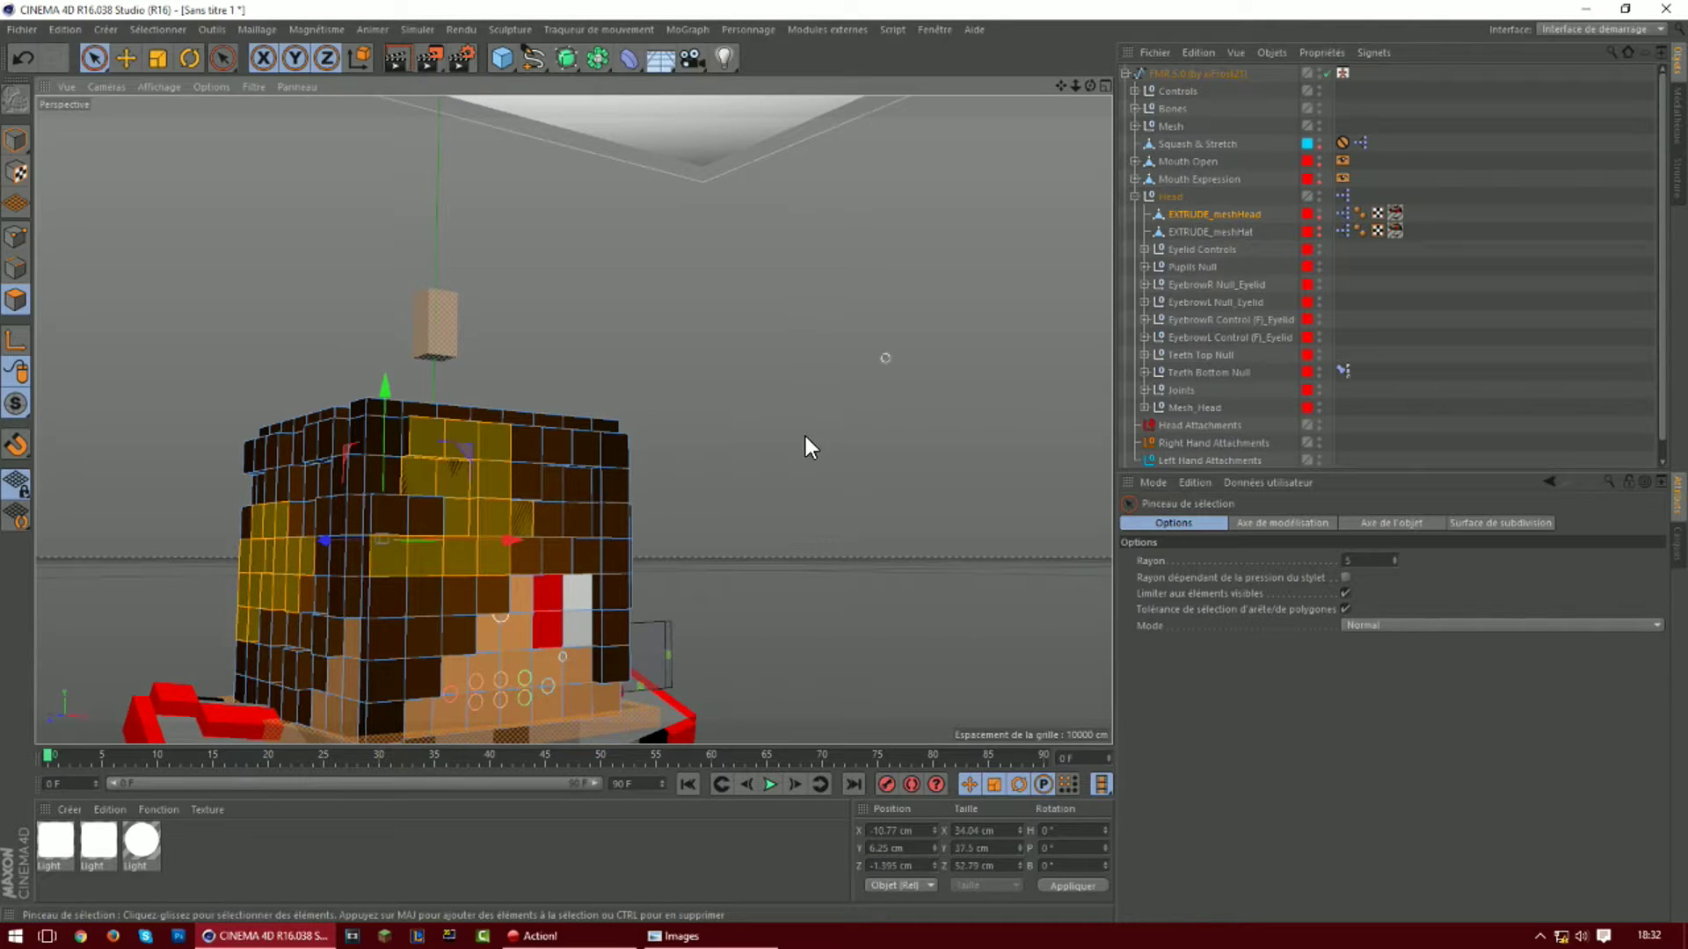
drag(1090, 85, 1074, 94)
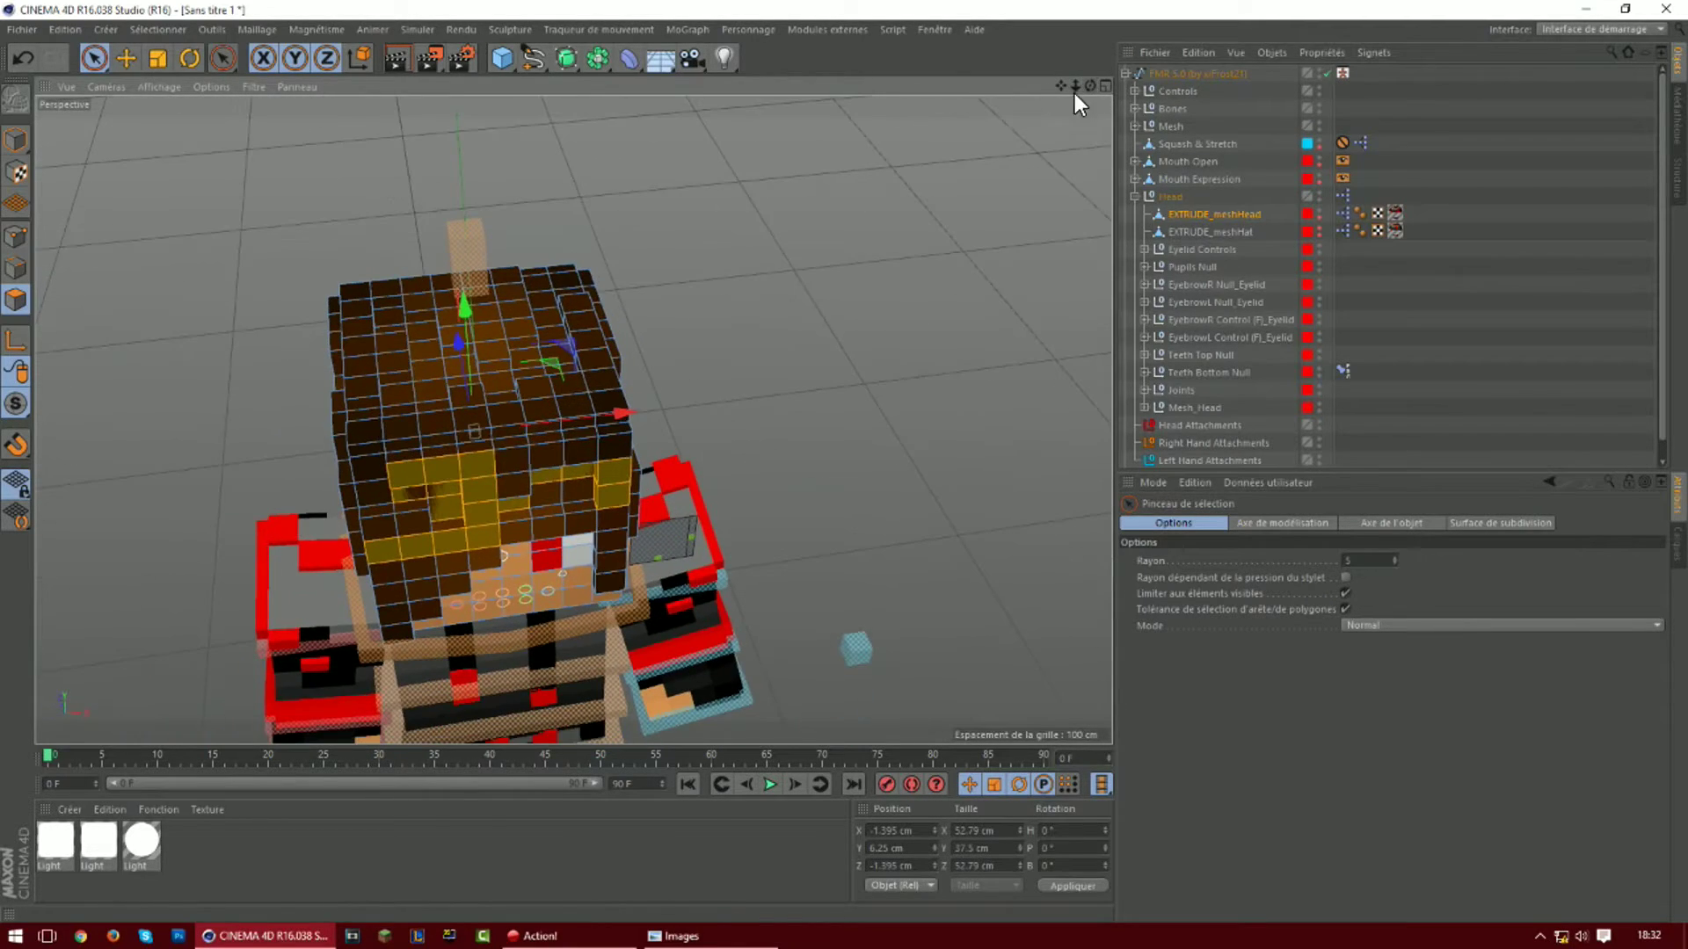
Add patches of hair polygons on the top and the opposite side of the head to the selection, and undo the last stroke
shift+drag(481, 359, 510, 374)
drag(1090, 85, 967, 61)
mouse_move(761, 503)
shift+mouse_down()
mouse_move(768, 603)
mouse_move(800, 624)
shift+mouse_up()
mouse_move(1090, 85)
mouse_down()
mouse_move(958, 132)
mouse_move(879, 79)
mouse_up()
shift+drag(341, 552, 567, 572)
key(ctrl+z)
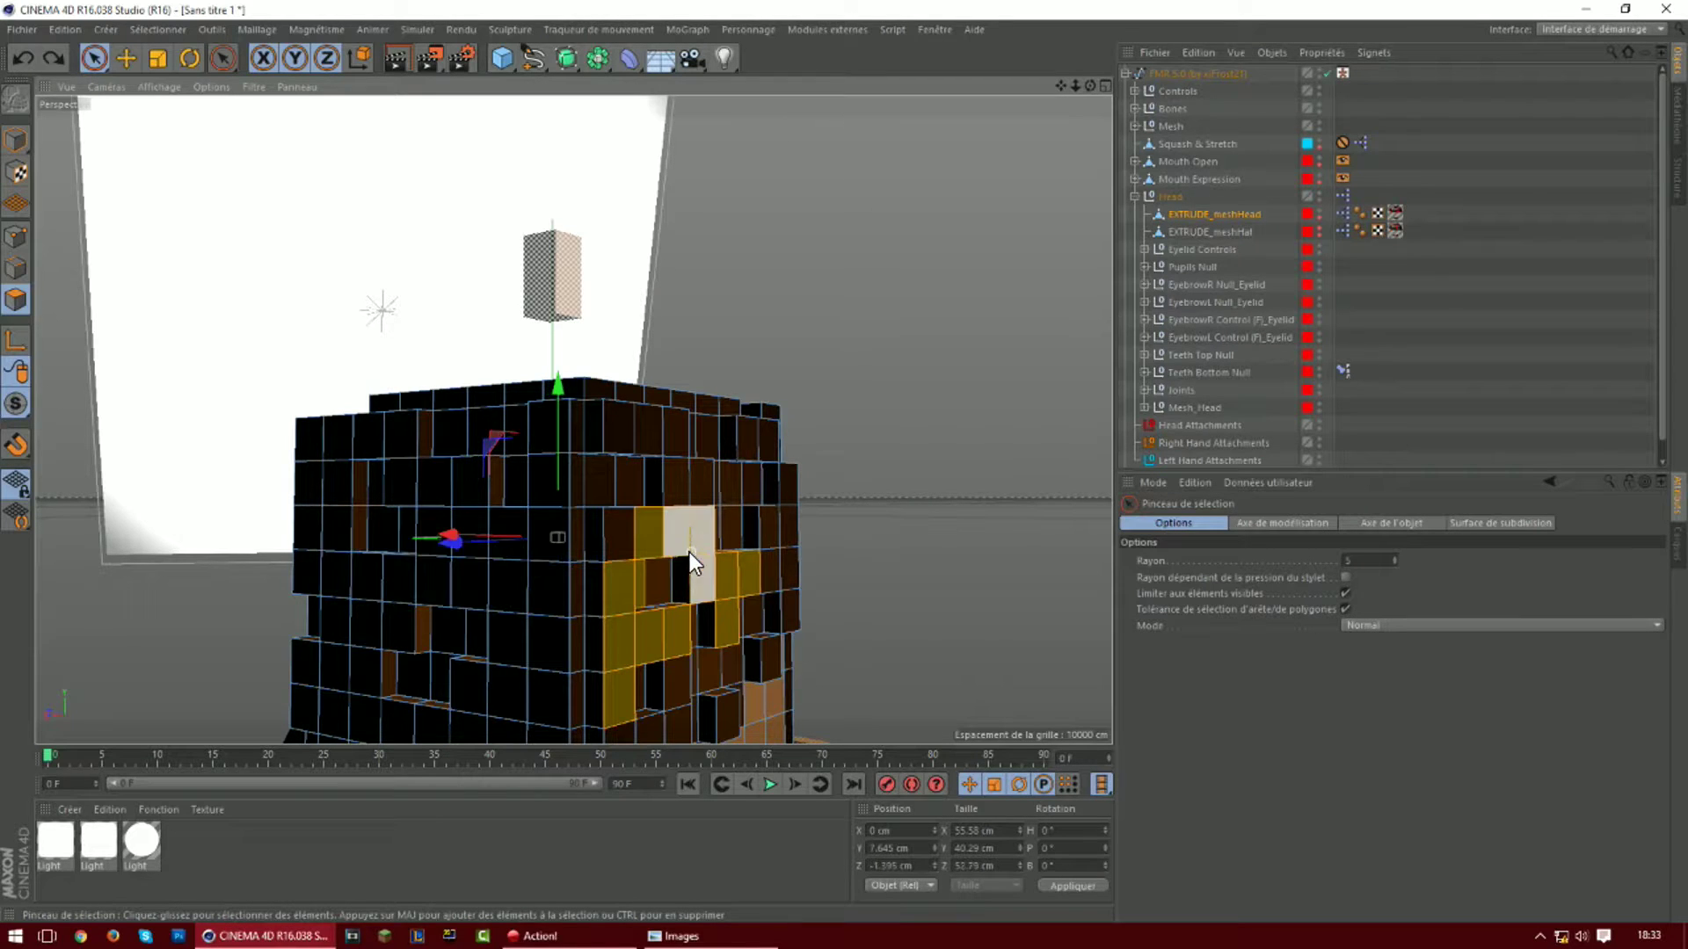
Extrude the newly selected hair patches with an offset of 1.65 cm for a second layer of hair
drag(1090, 86, 902, 96)
scroll(871, 325, down, 4)
key(d)
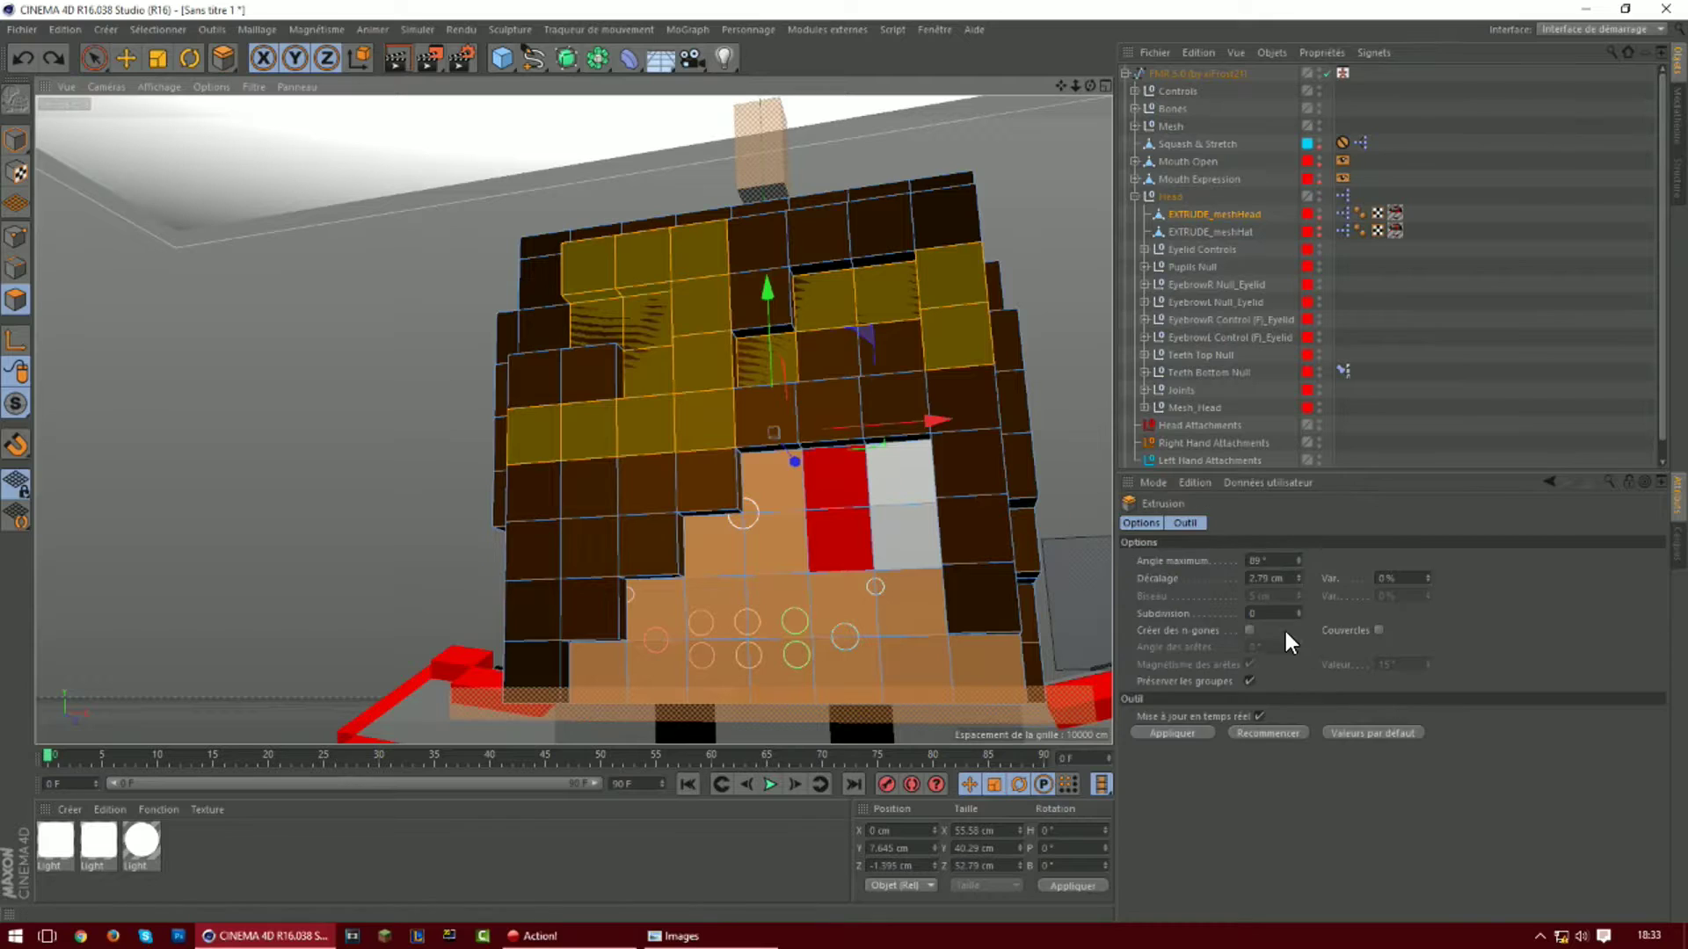
click(1300, 579)
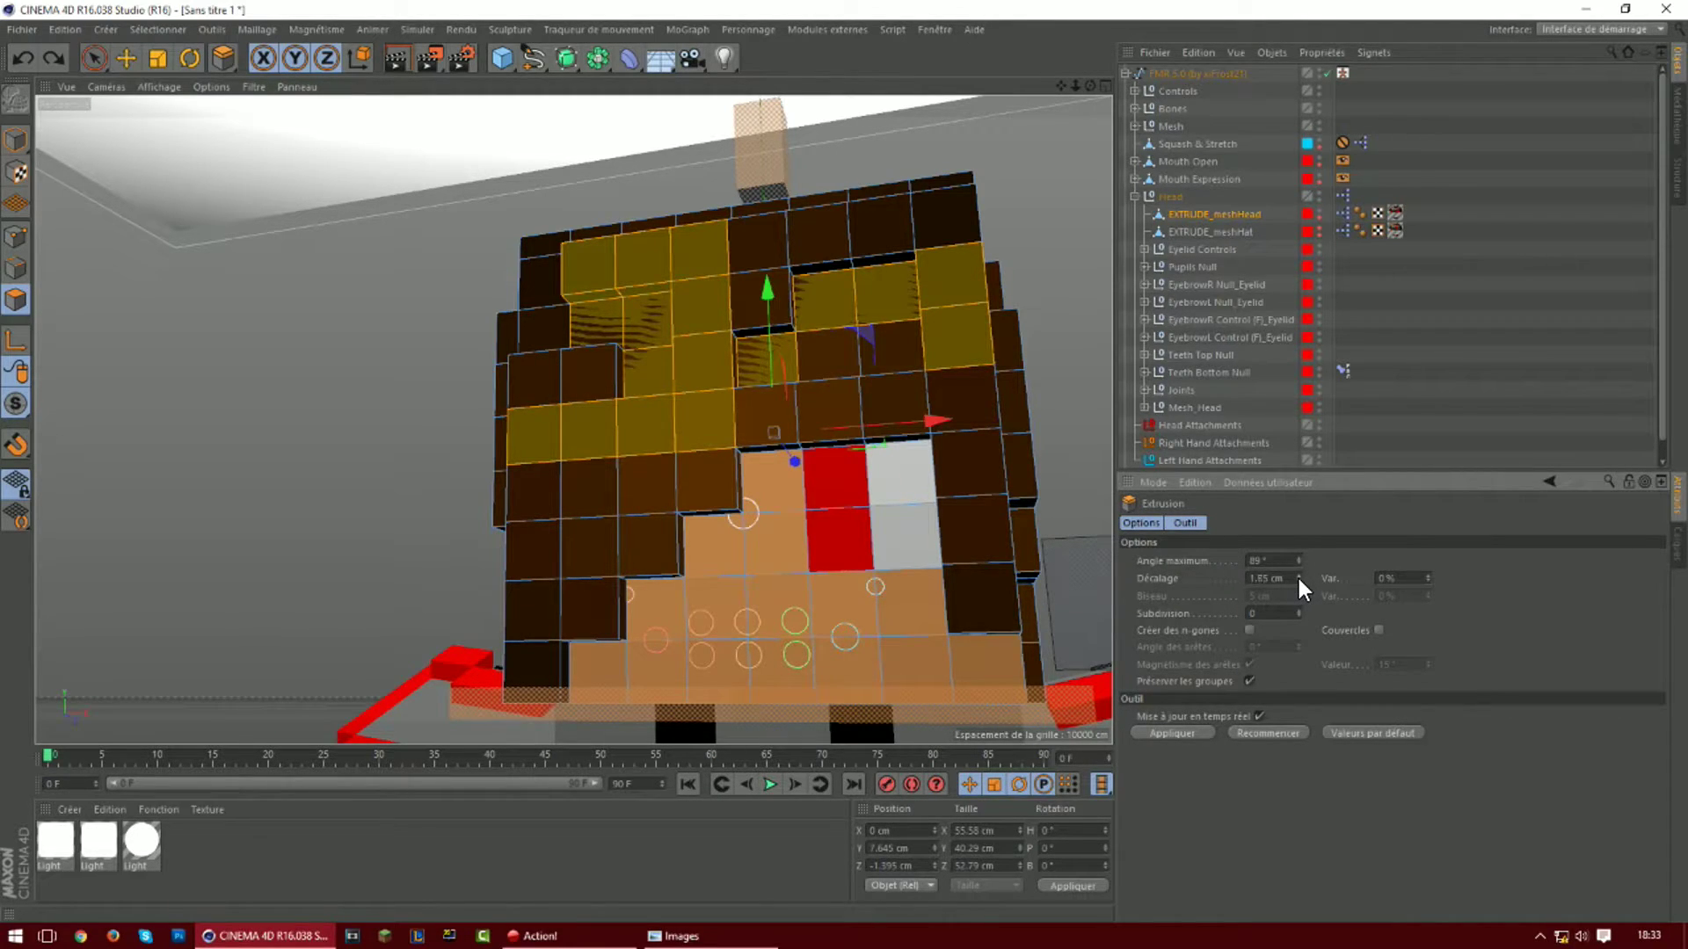
click(1204, 731)
scroll(888, 484, down, 3)
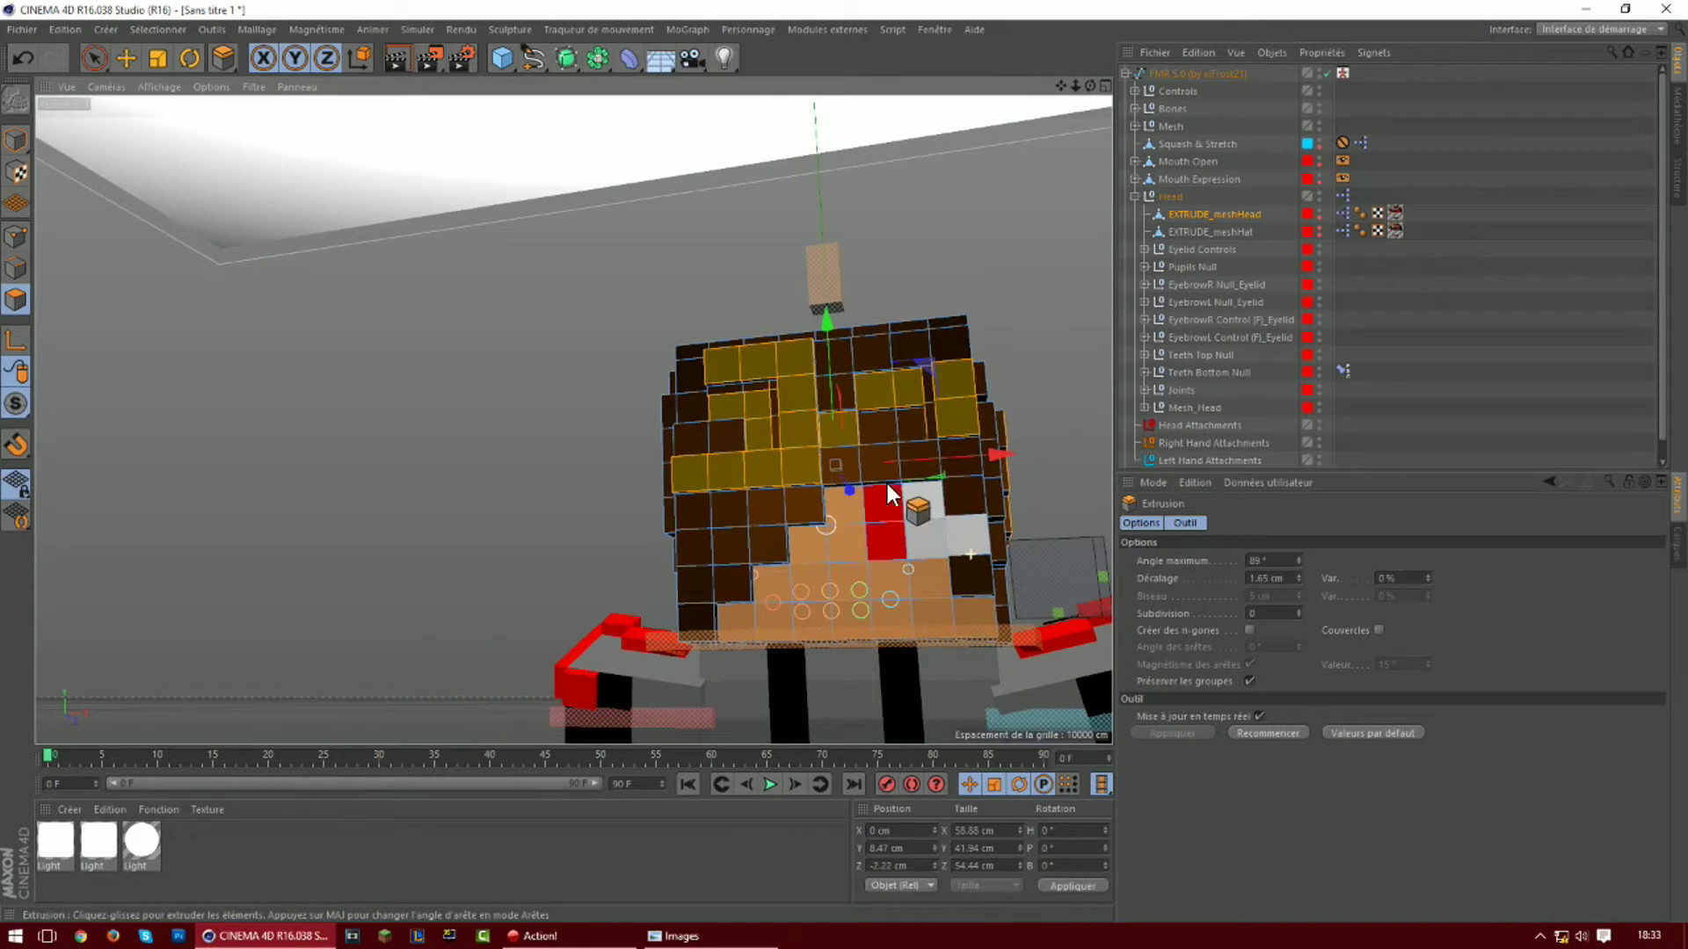
Delete the EXTRUDE_meshHead polygons covering the character's left eye in polygon mode
click(15, 139)
drag(1090, 86, 1016, 94)
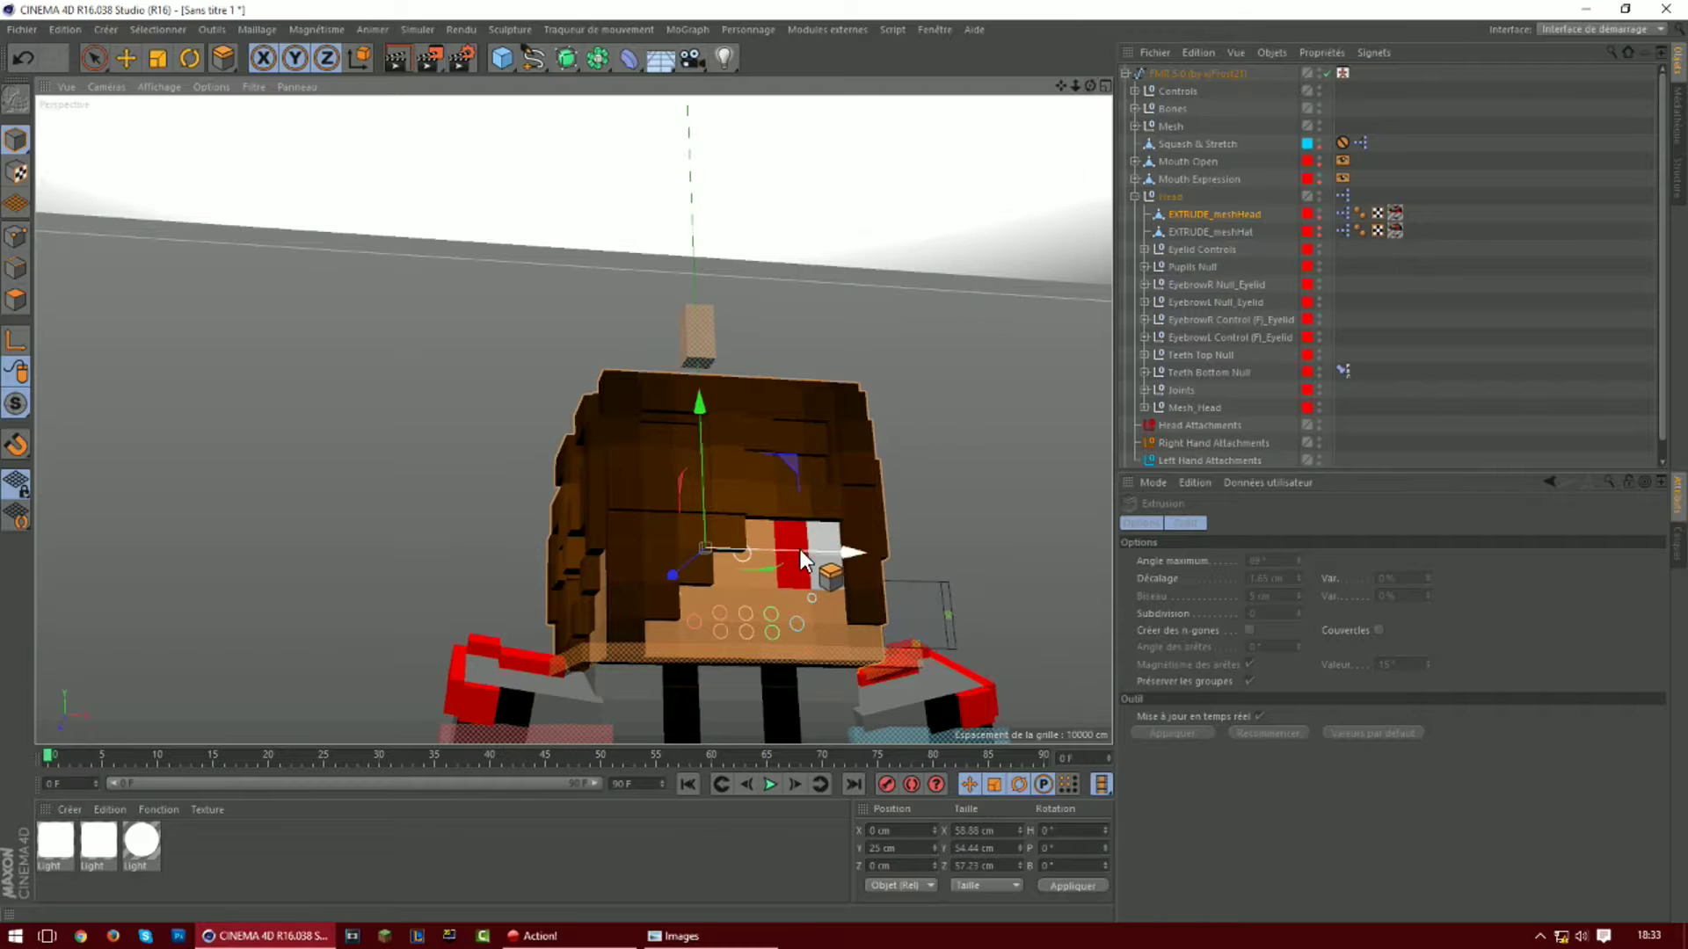
scroll(803, 547, up, 2)
click(16, 297)
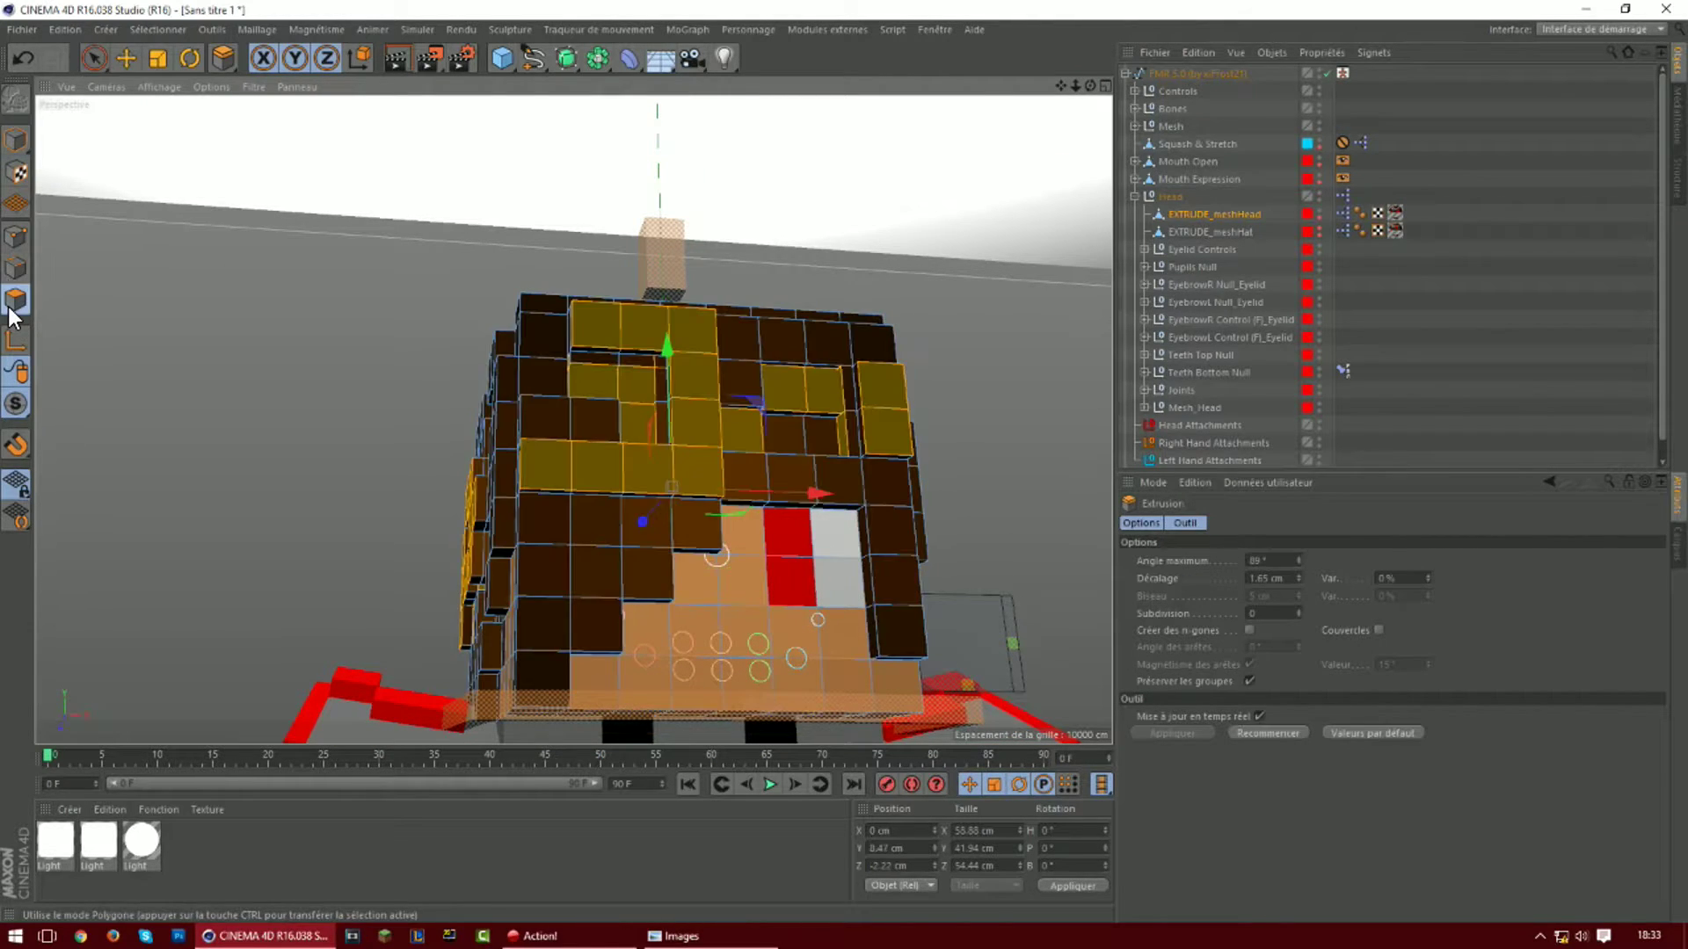
click(779, 531)
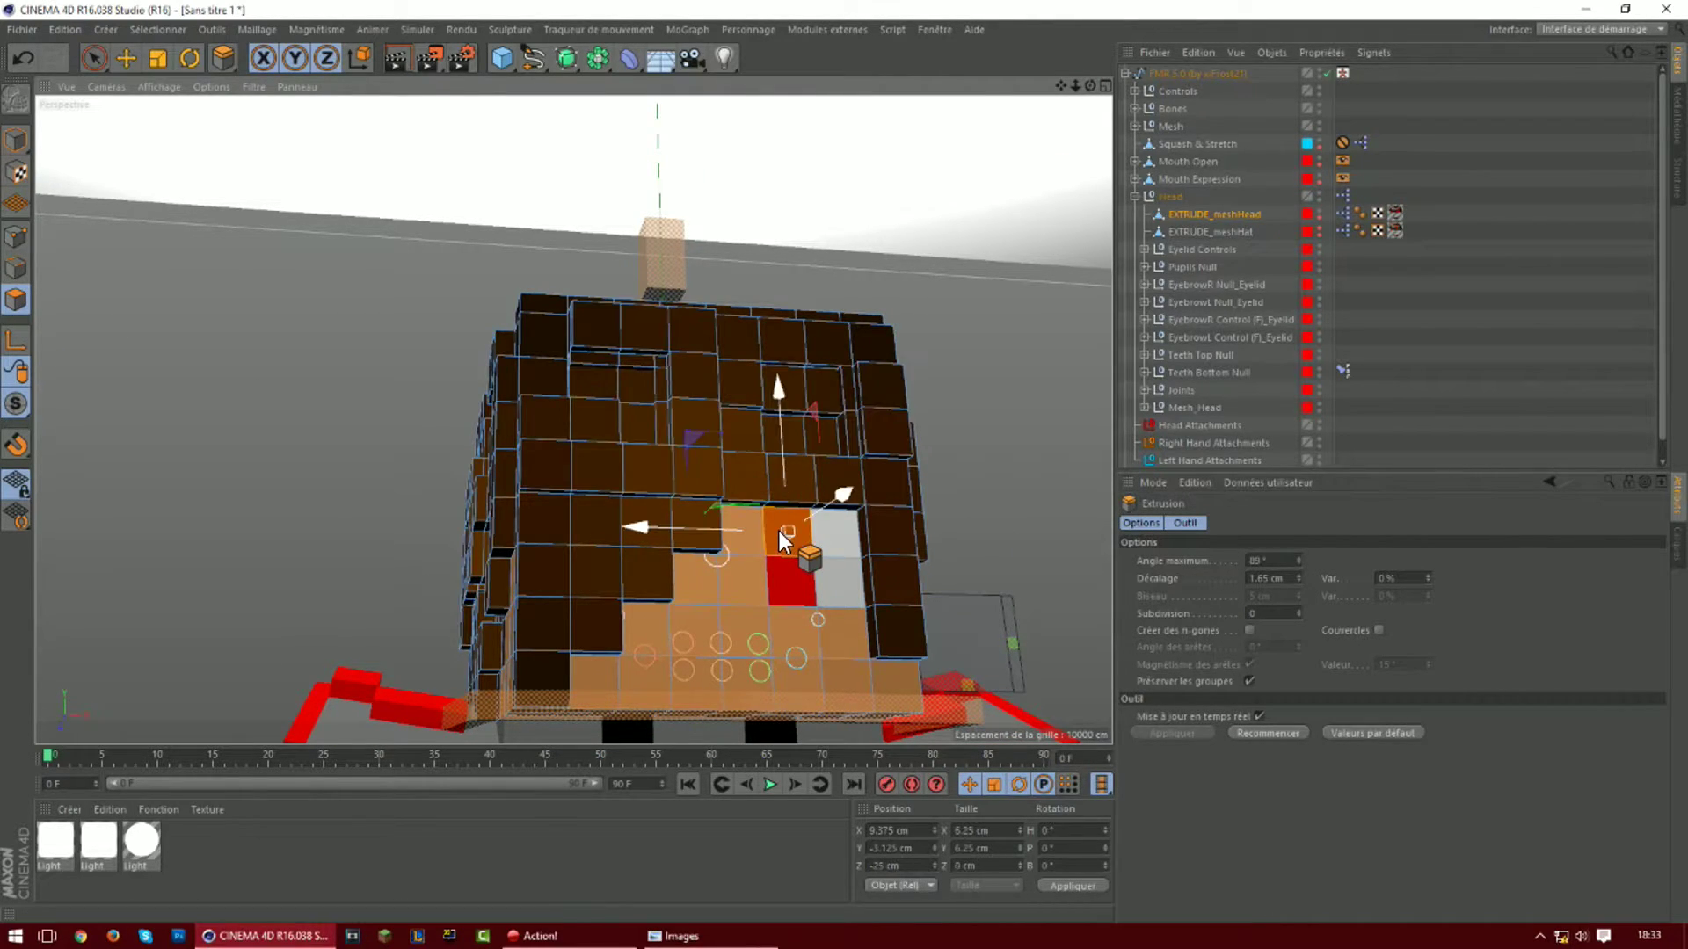
key(Delete)
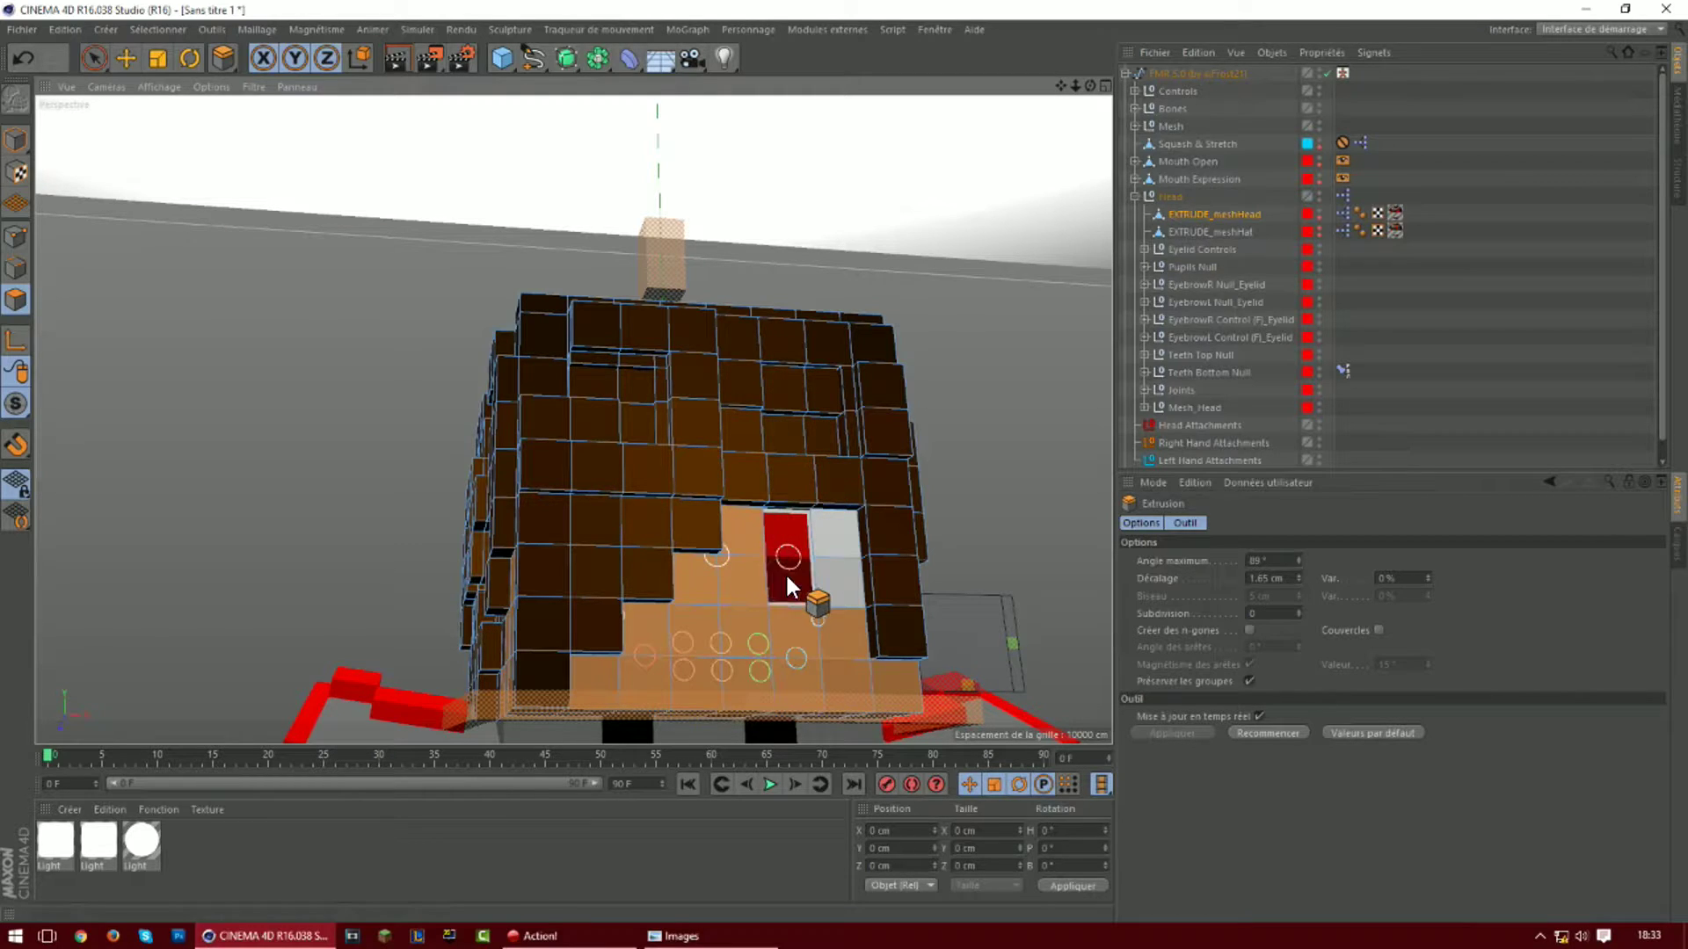
click(835, 571)
key(Delete)
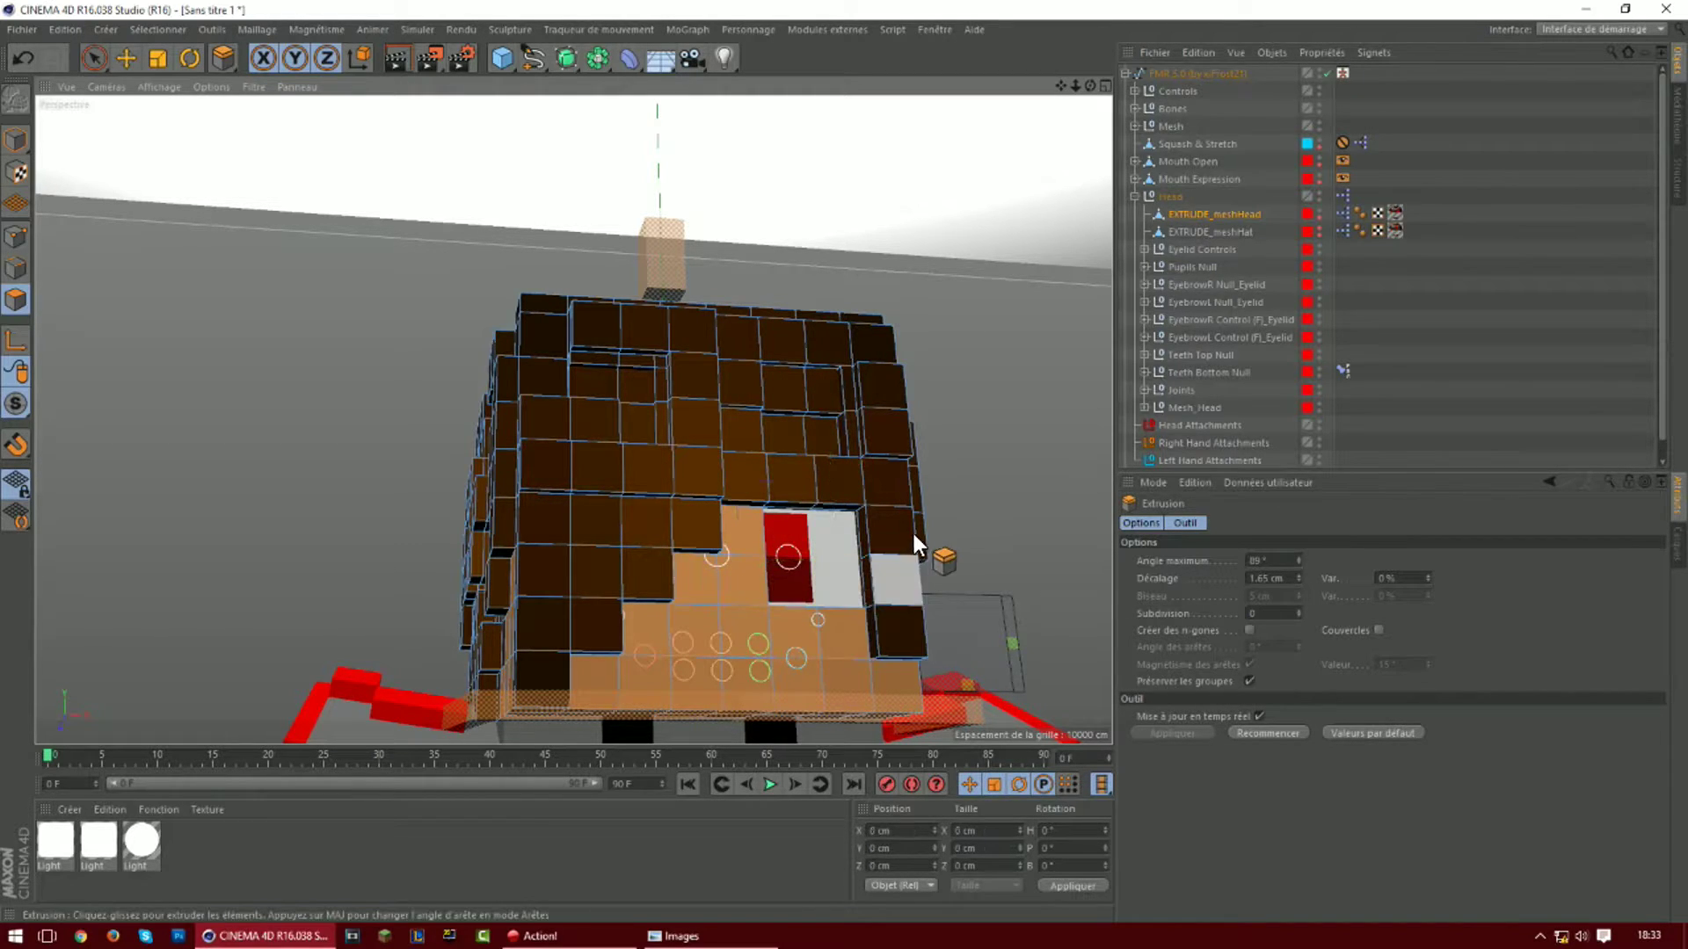
drag(1090, 86, 1134, 115)
scroll(935, 225, down, 4)
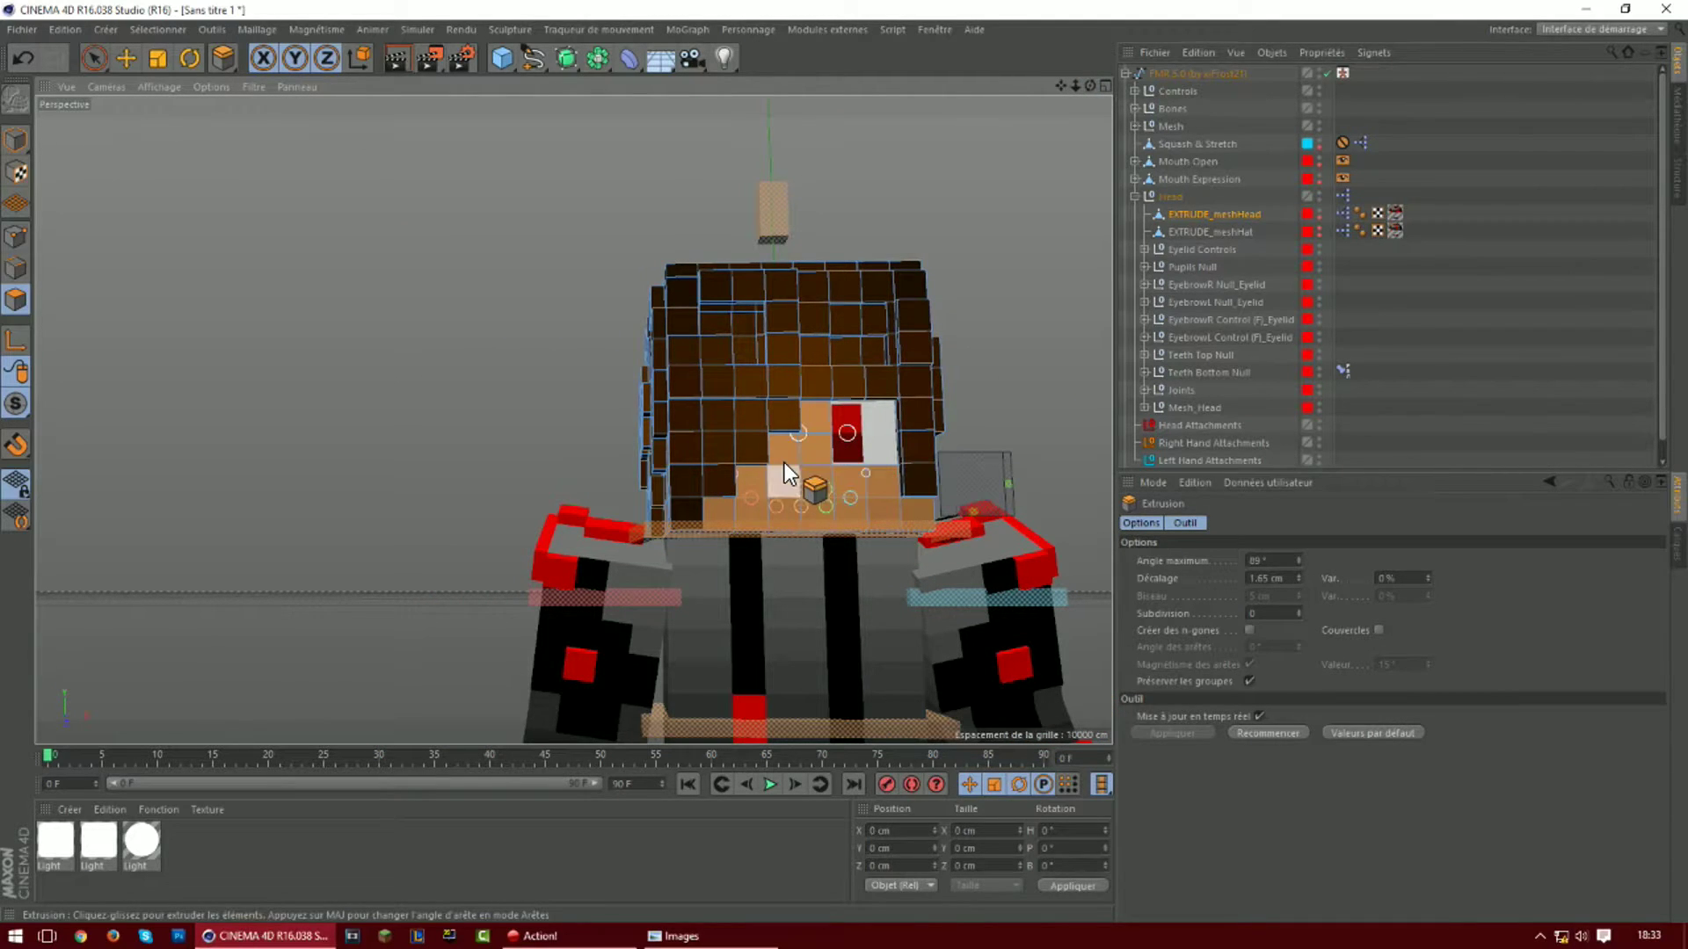
Delete the head mesh polygons covering the character's right eye
click(758, 455)
key(Delete)
click(758, 456)
click(758, 420)
key(Delete)
click(717, 440)
key(Delete)
scroll(758, 452, up, 6)
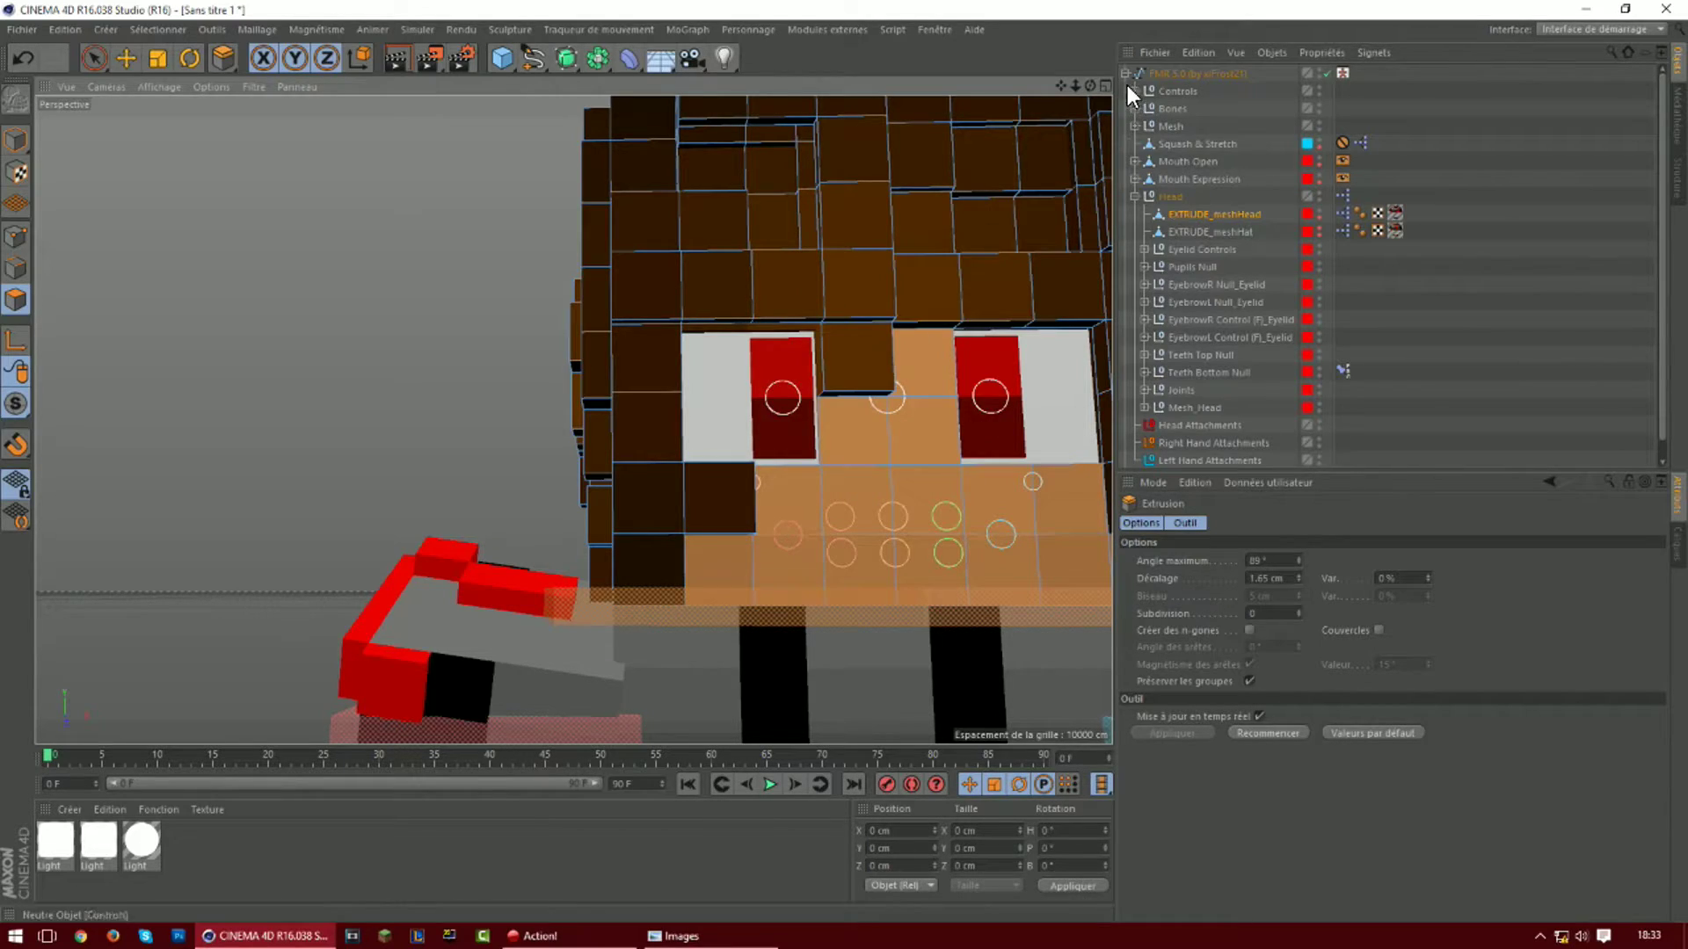
Return to model mode and examine the extruded hair, the uncovered eyes and the whole character from several angles
drag(1095, 81, 695, 602)
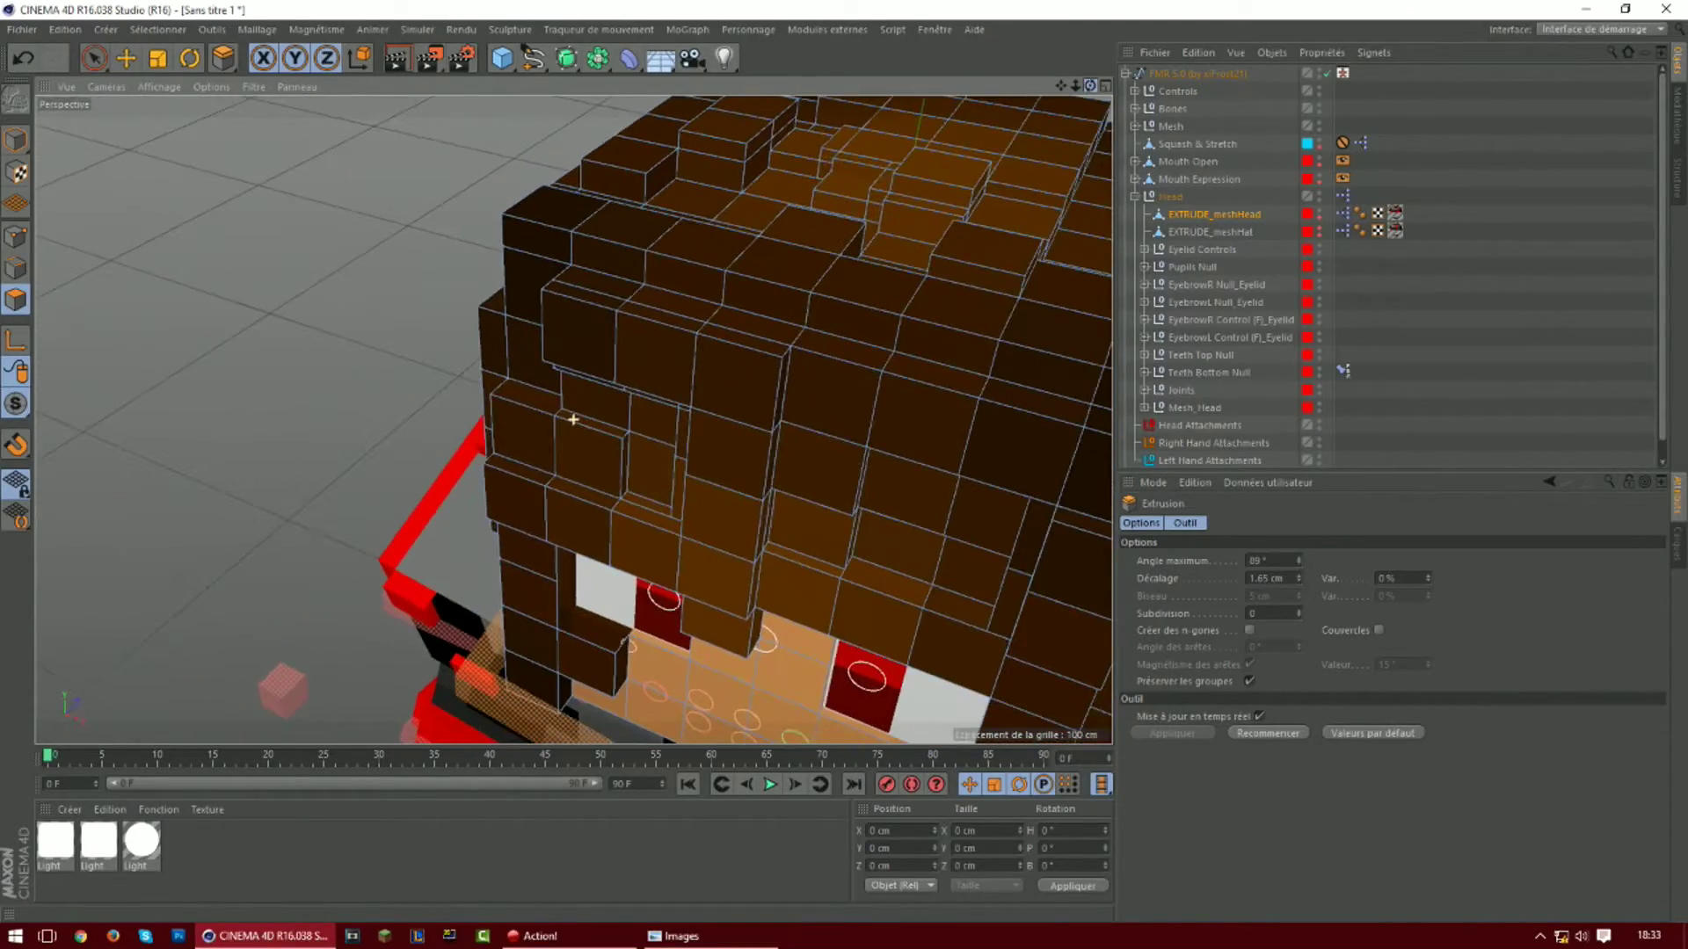
click(620, 624)
scroll(619, 626, up, 3)
scroll(714, 655, down, 4)
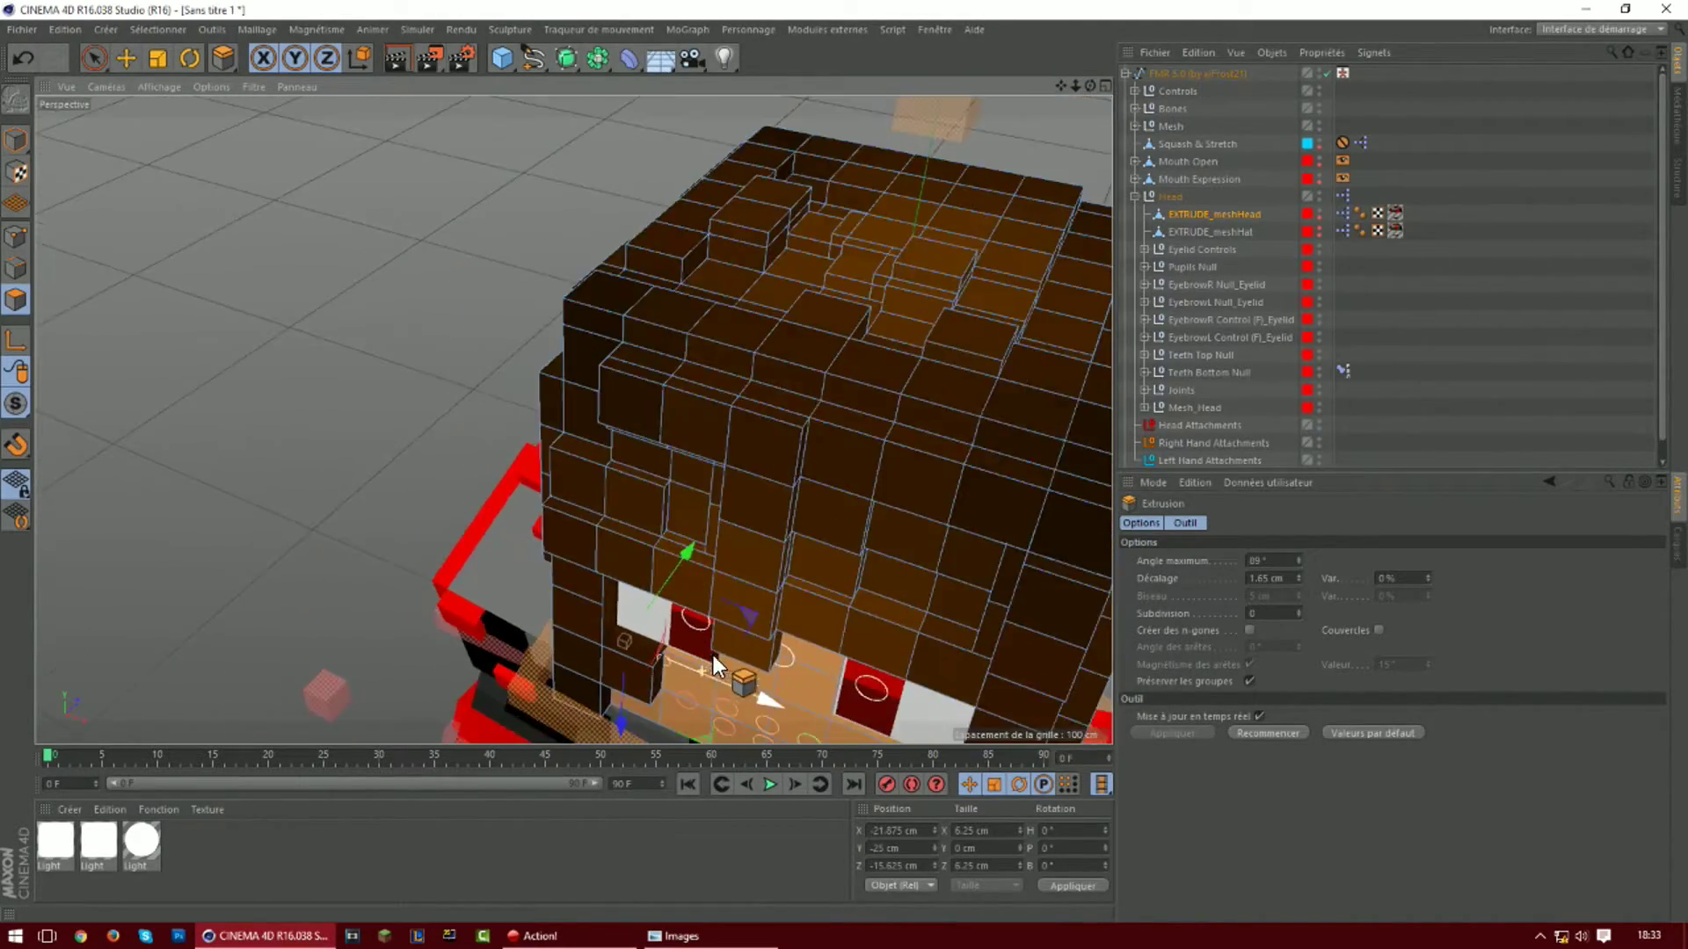
click(16, 140)
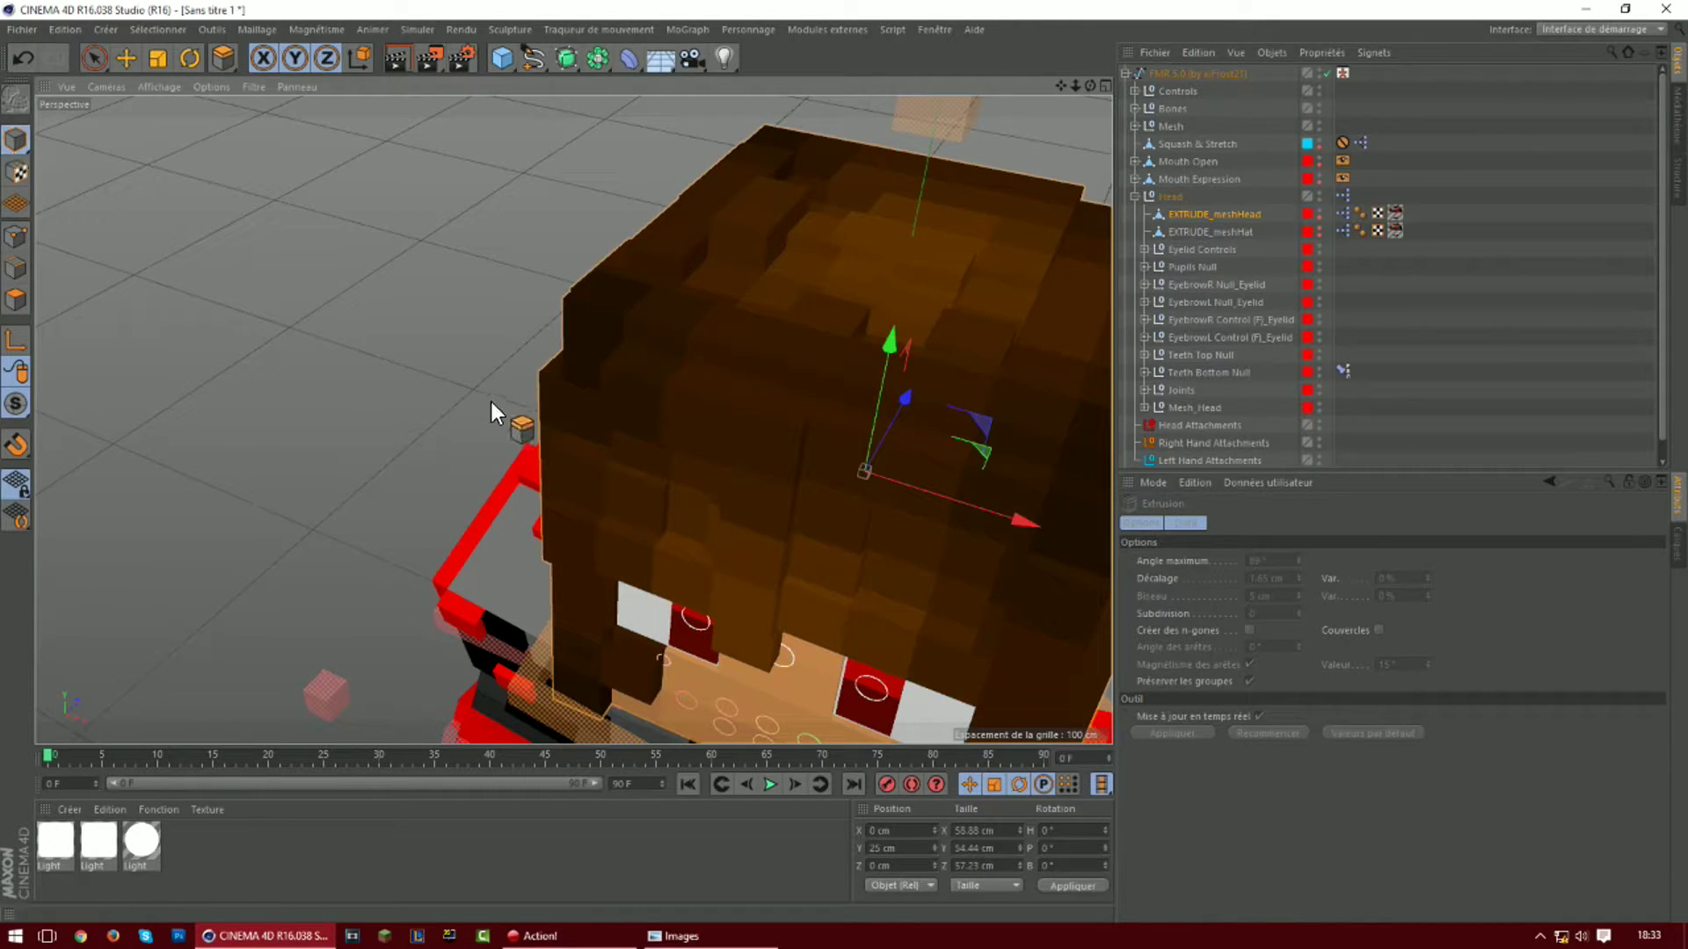
alt+drag(572, 418, 1006, 124)
scroll(753, 368, down, 6)
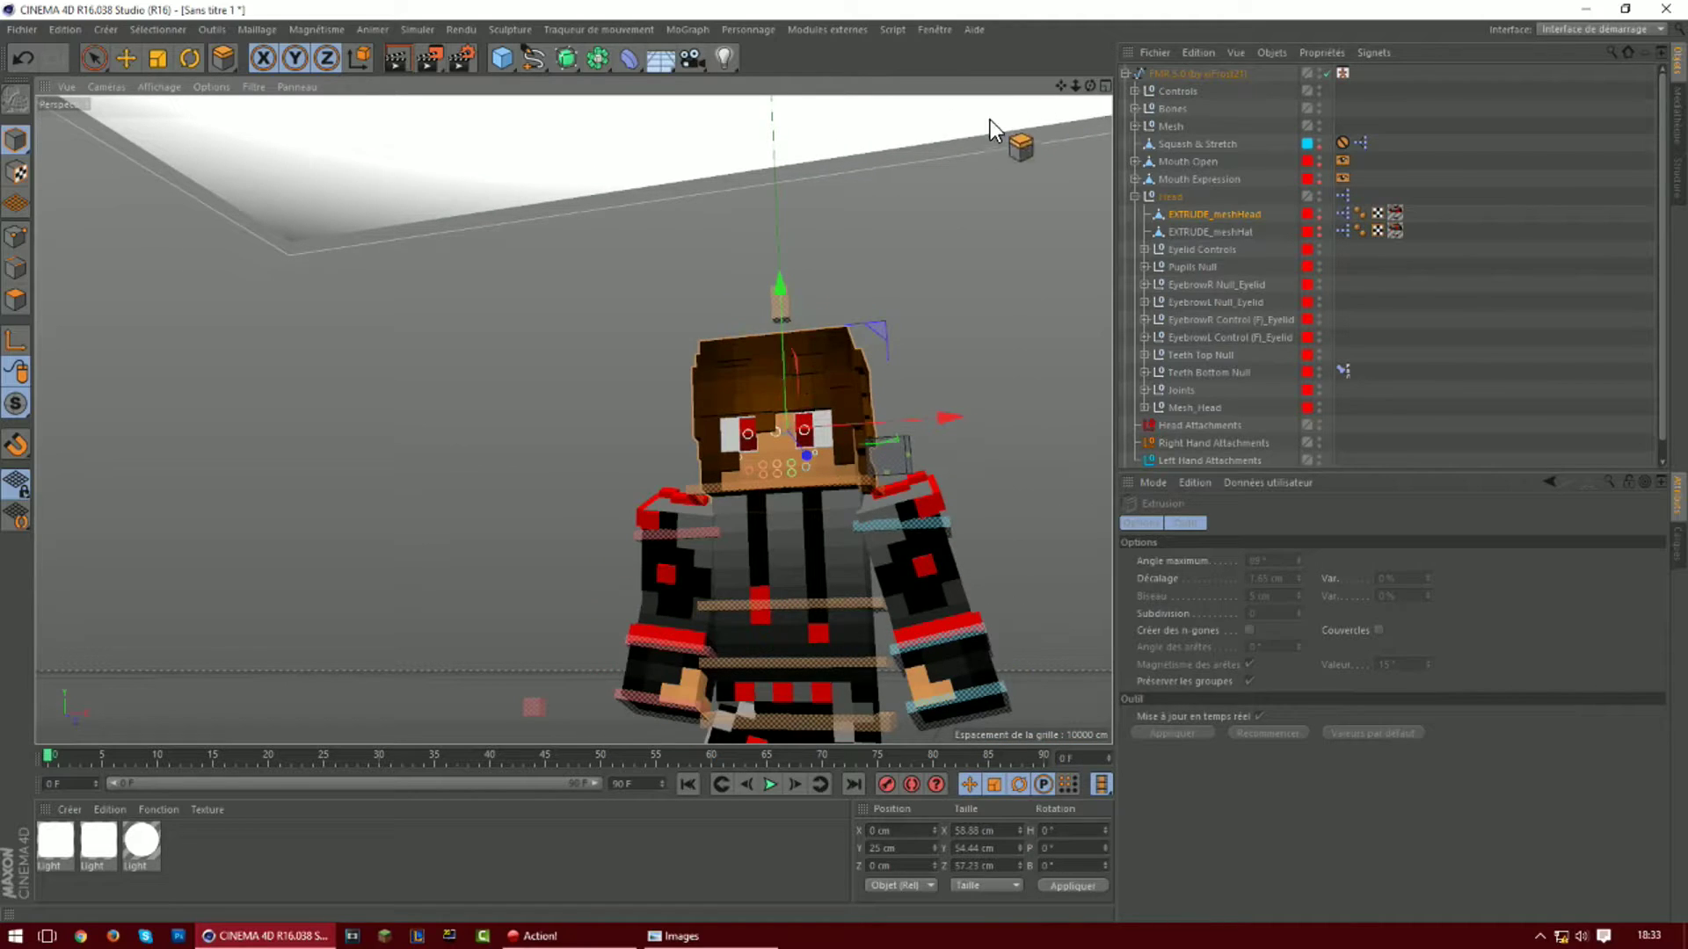
drag(1060, 86, 1101, 104)
scroll(762, 223, down, 2)
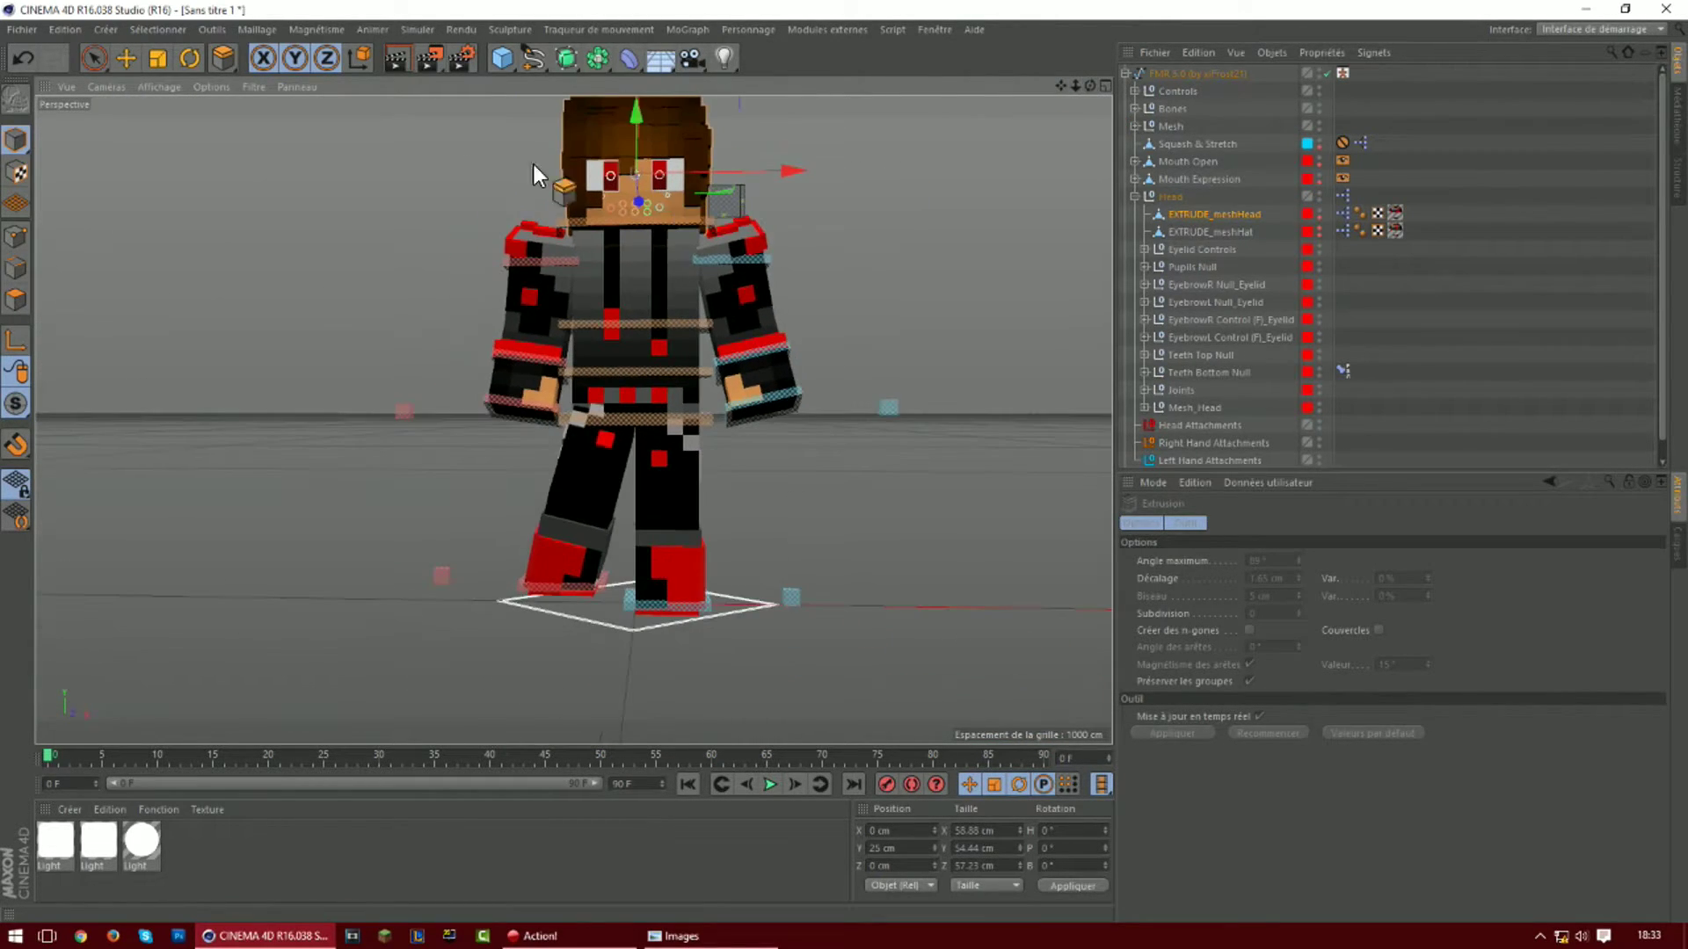
Lift the left leg control goalLegL and move it forward to about X 8.5, Y 25.3, Z -23.8 cm
click(133, 61)
drag(1060, 86, 952, 153)
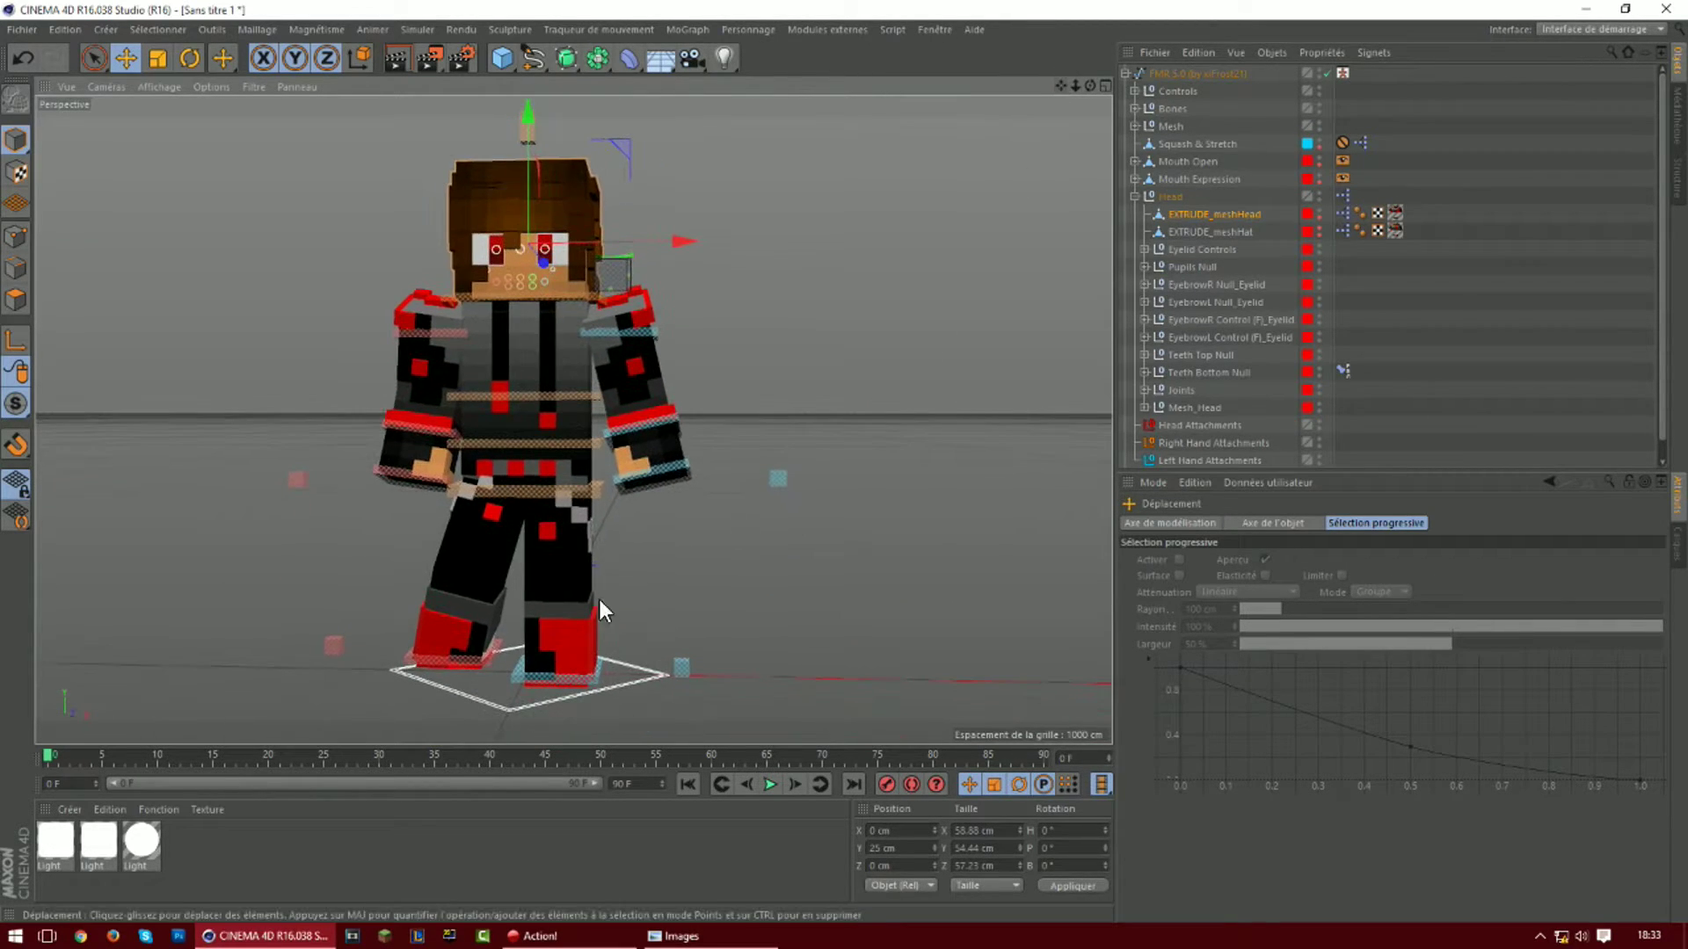
click(548, 671)
drag(567, 575, 561, 483)
drag(694, 629, 719, 629)
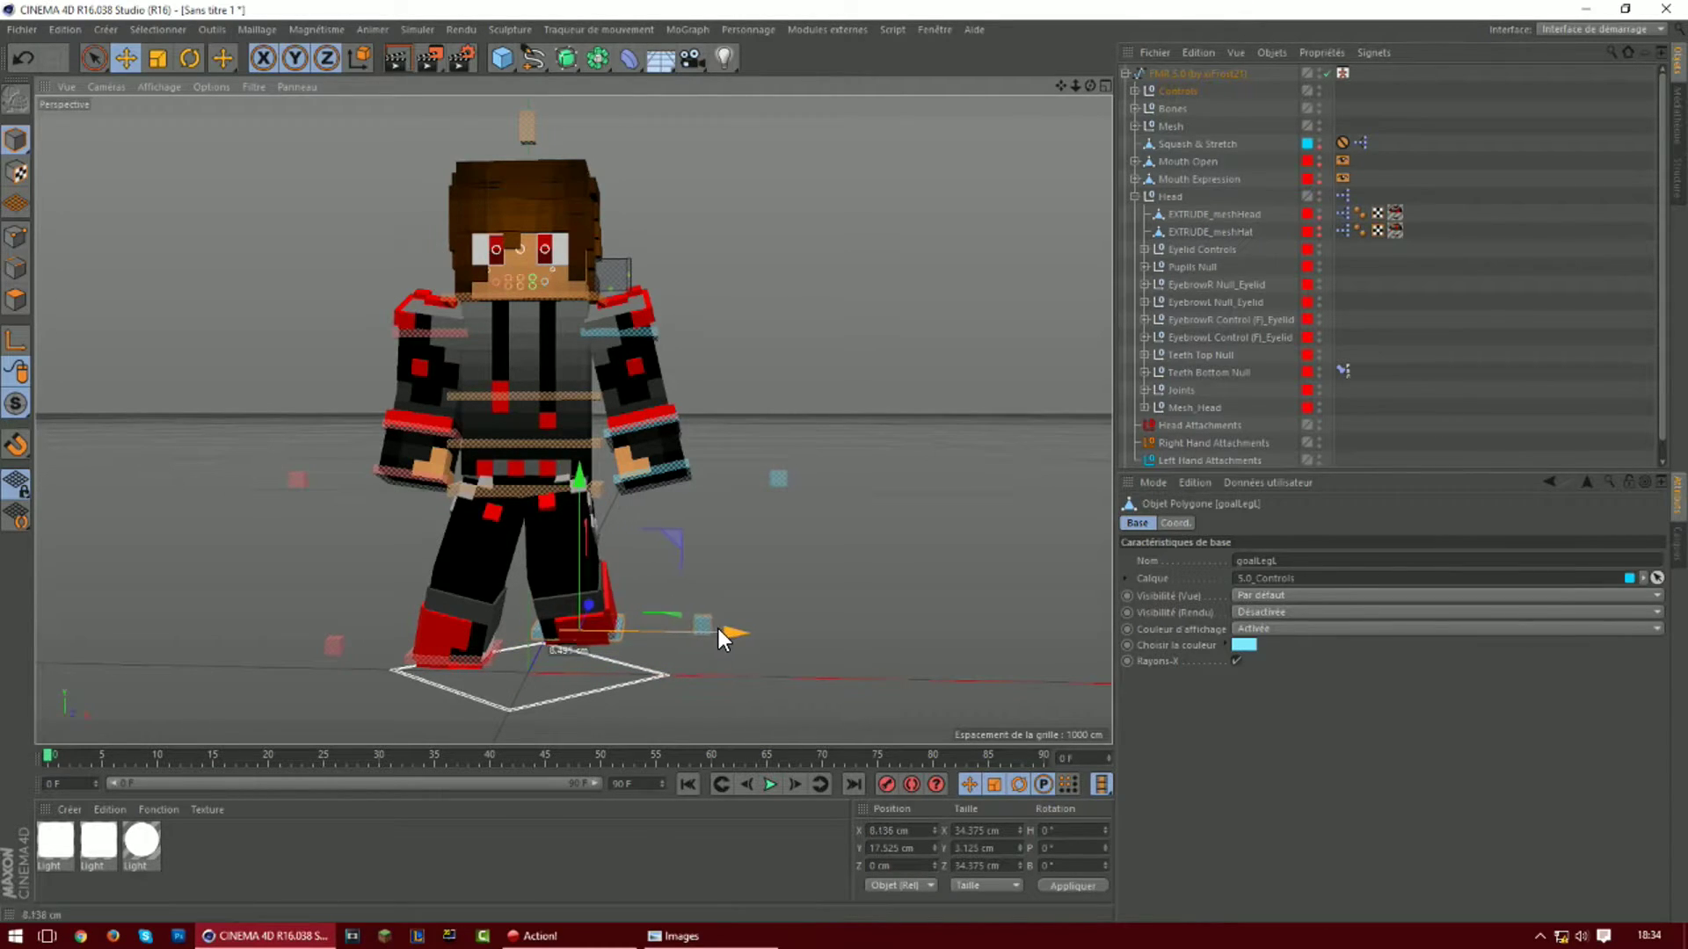
mouse_move(591, 605)
mouse_down()
mouse_move(557, 609)
mouse_move(573, 487)
mouse_move(589, 582)
mouse_move(567, 588)
mouse_up()
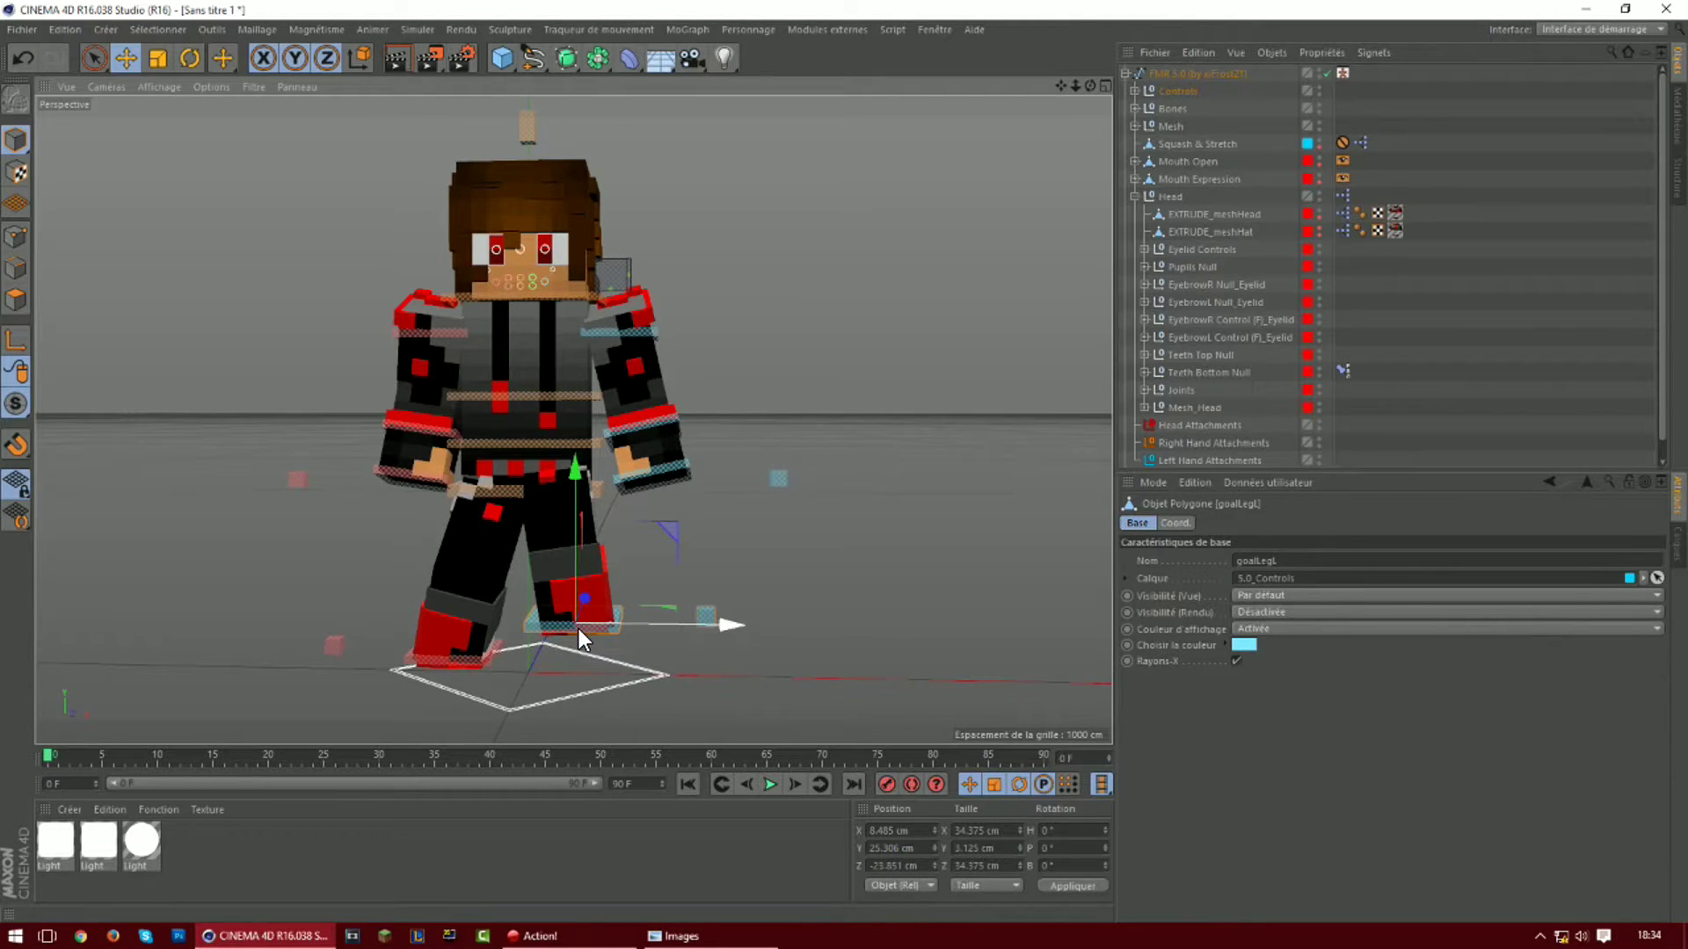
Rotate the left leg control to a pitch of about -9.2°, then deselect it
click(190, 56)
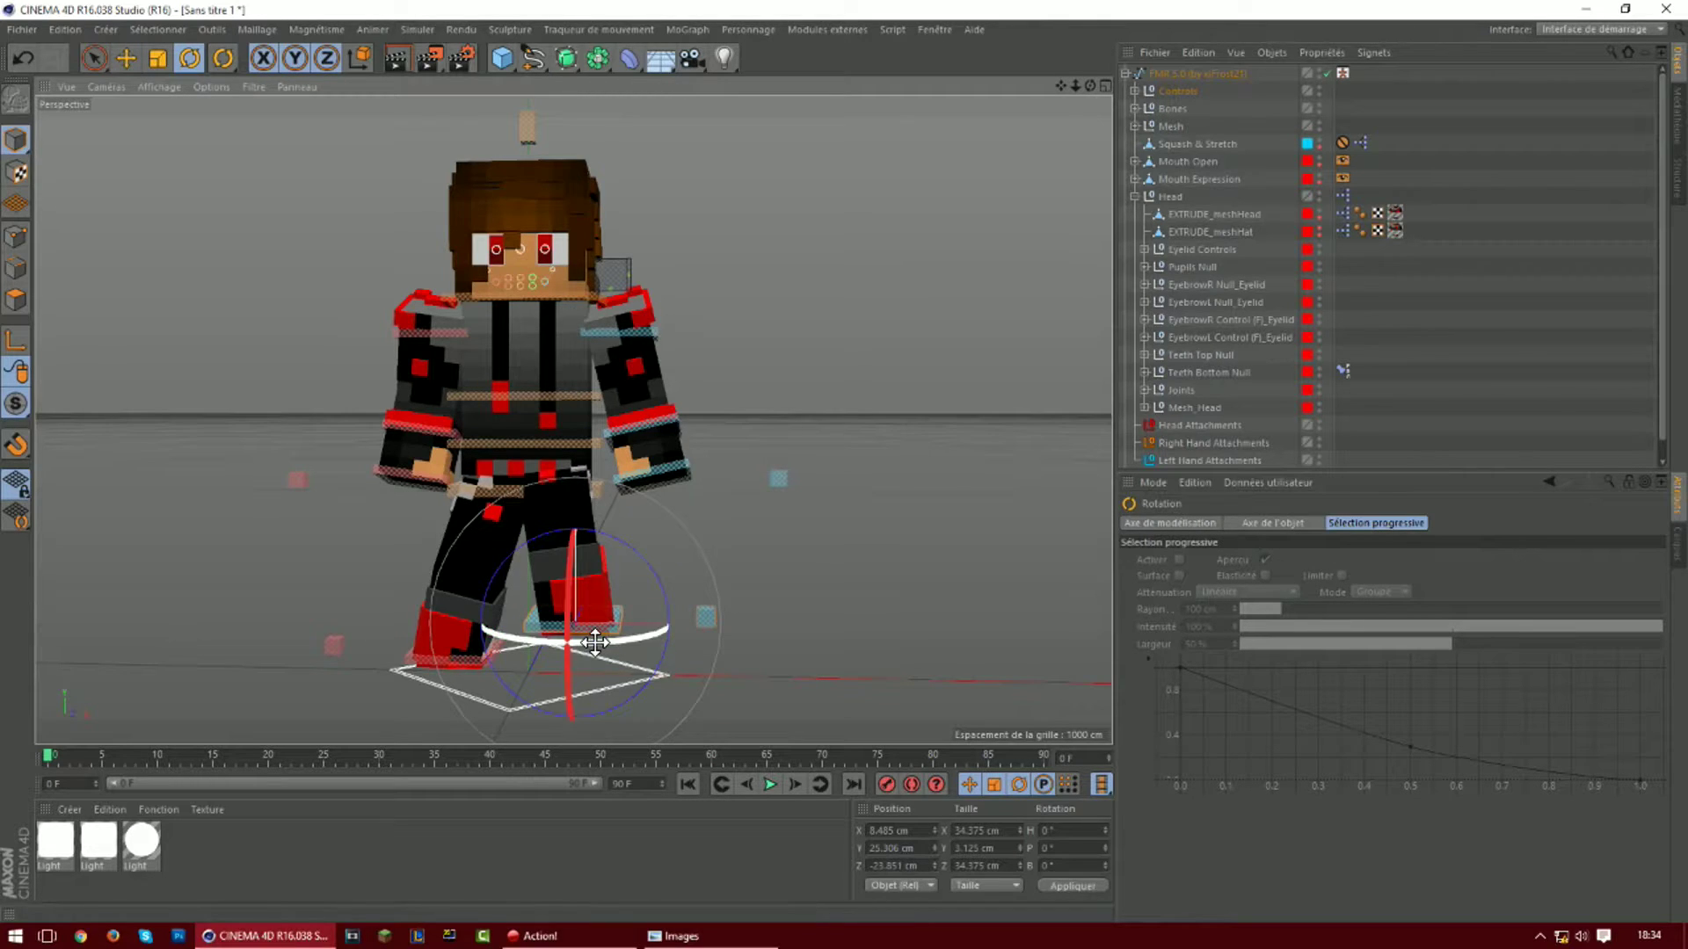
drag(587, 626, 626, 578)
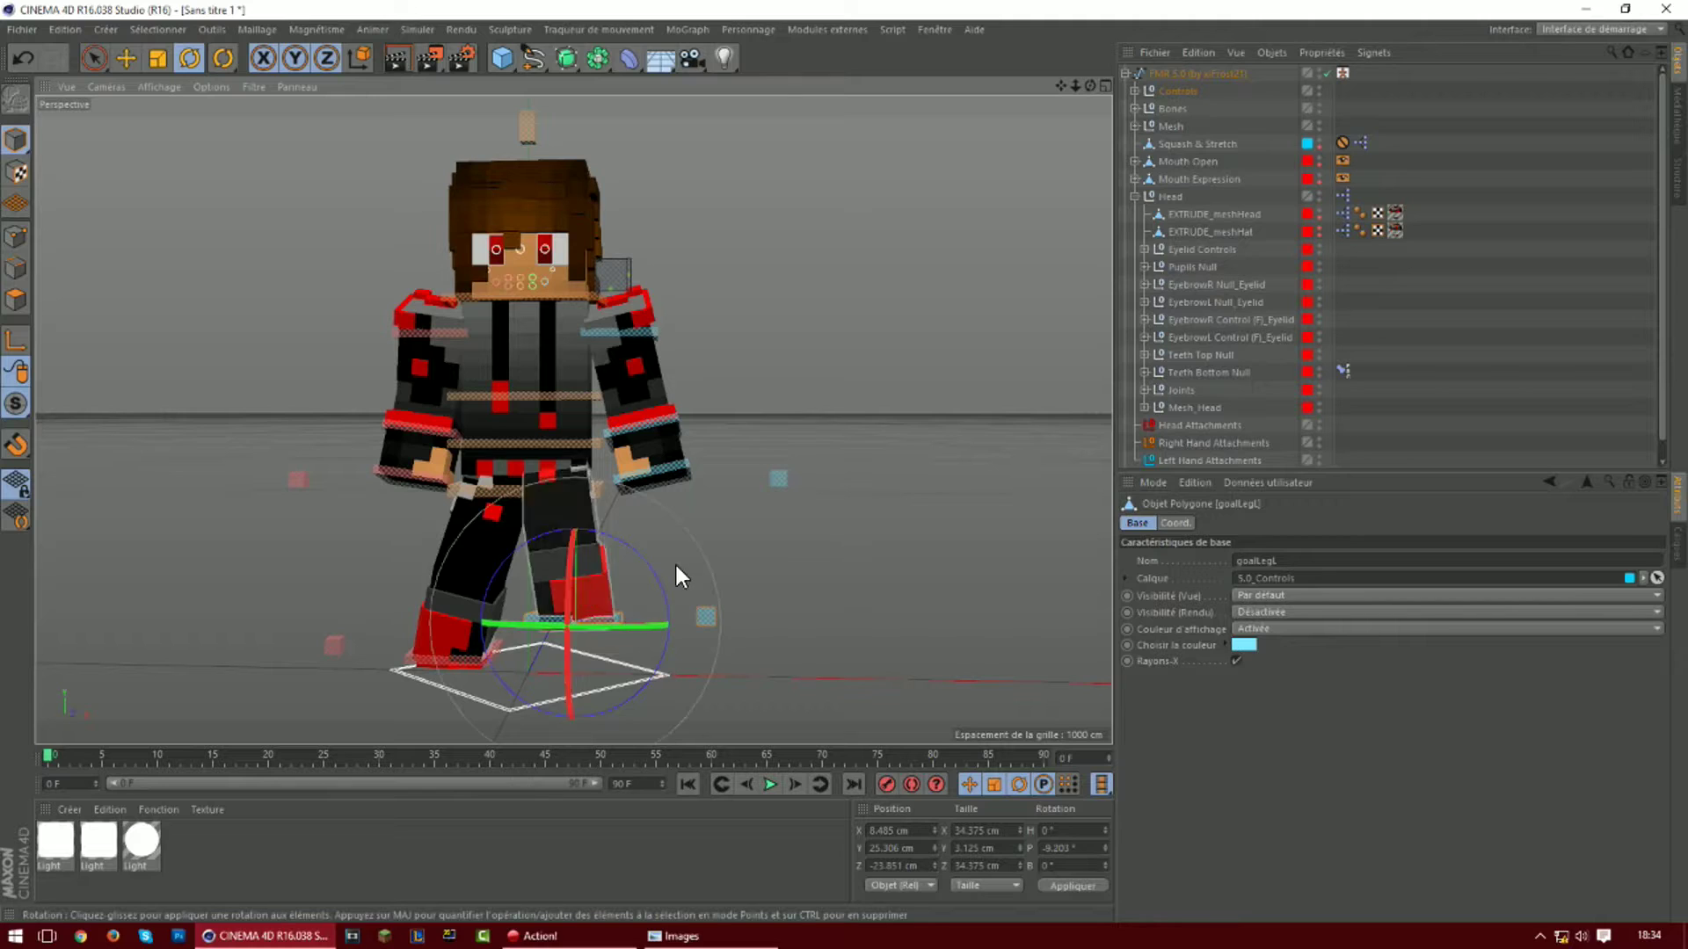
click(628, 579)
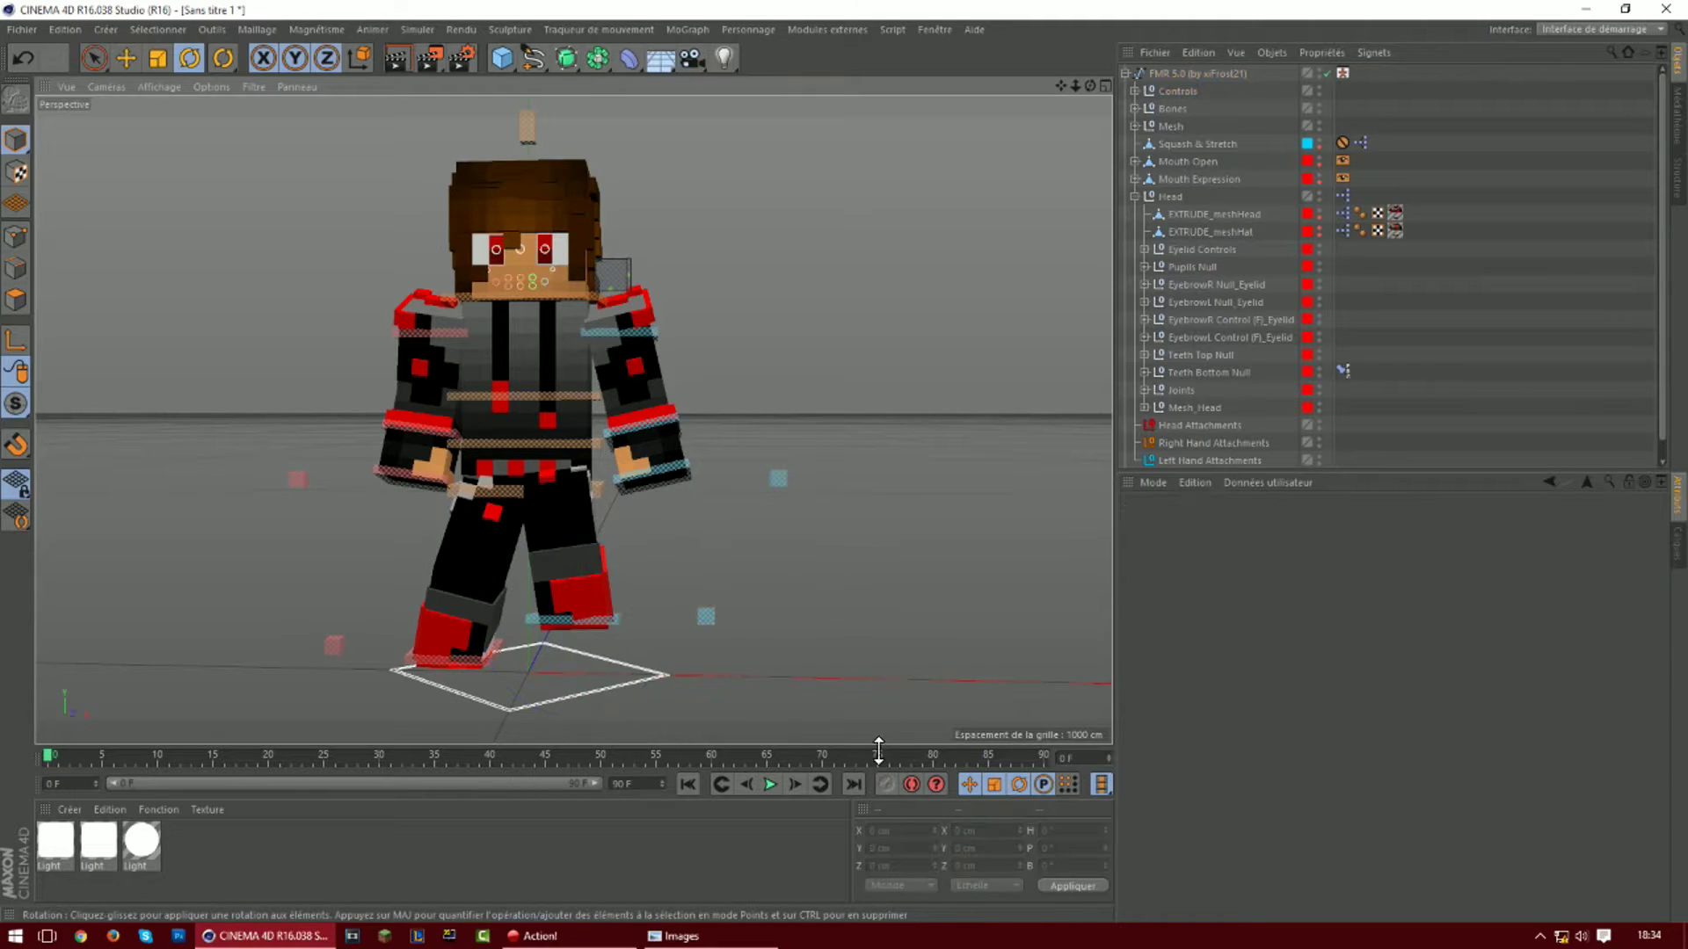
Tilt the right leg control goalLegR to a pitch of -3.6° and move it back to about X -27.4, Y 22.9, Z 35.2 cm
click(458, 666)
drag(445, 613, 444, 603)
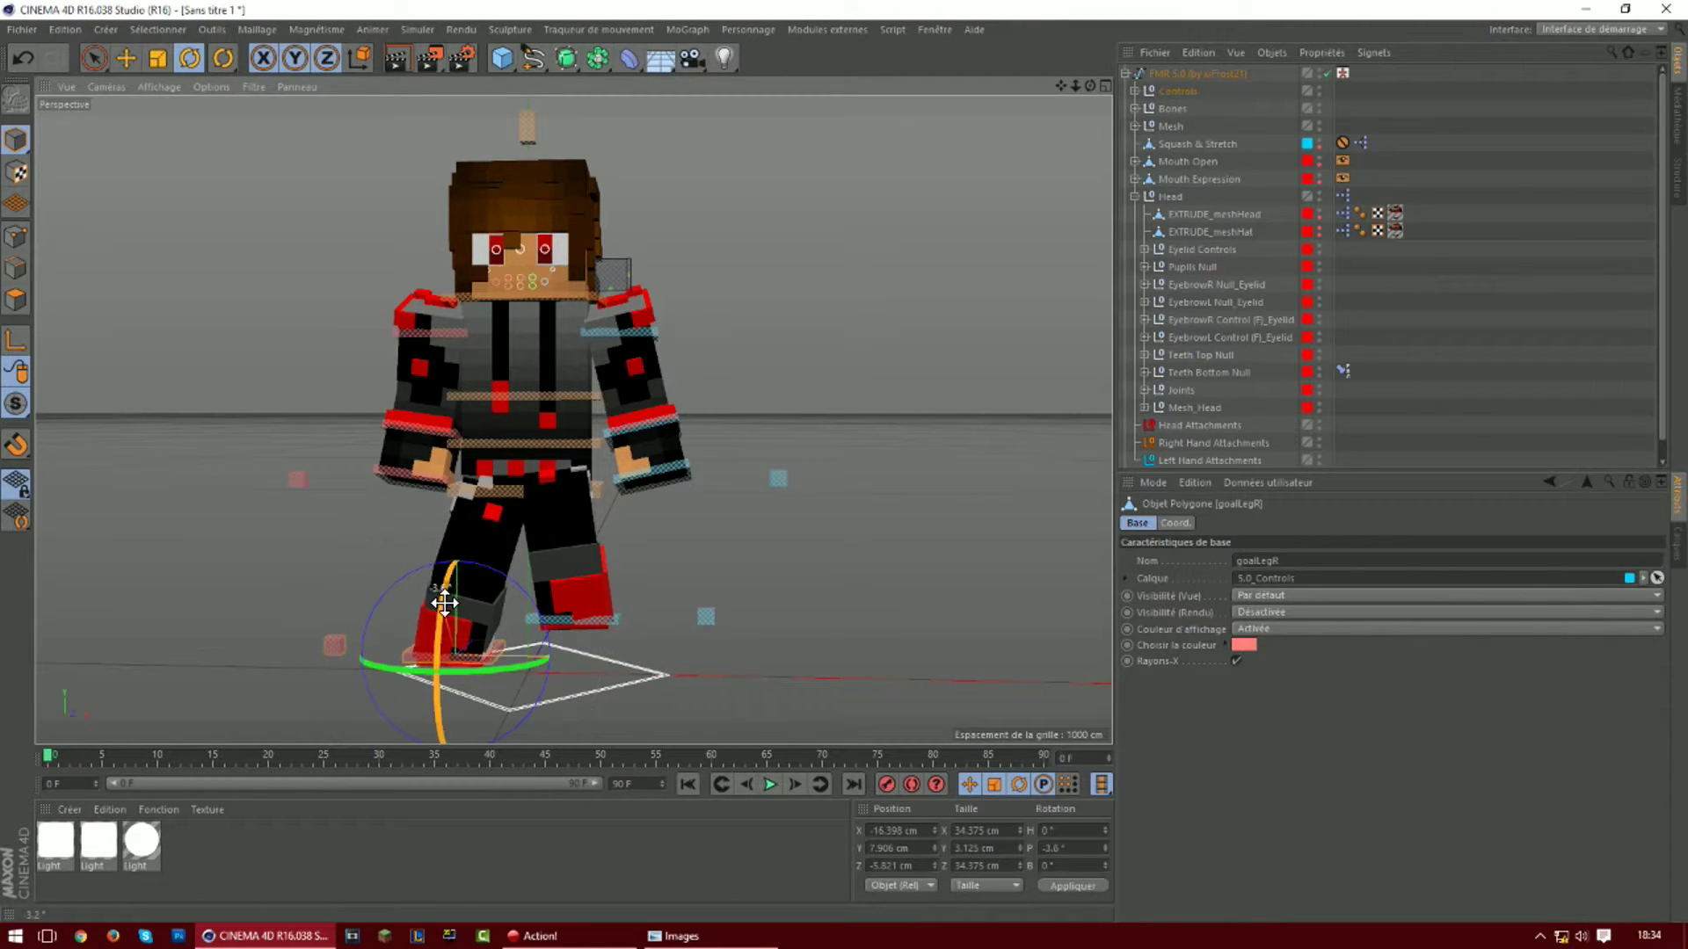
click(126, 58)
drag(483, 640, 488, 611)
drag(618, 651, 594, 641)
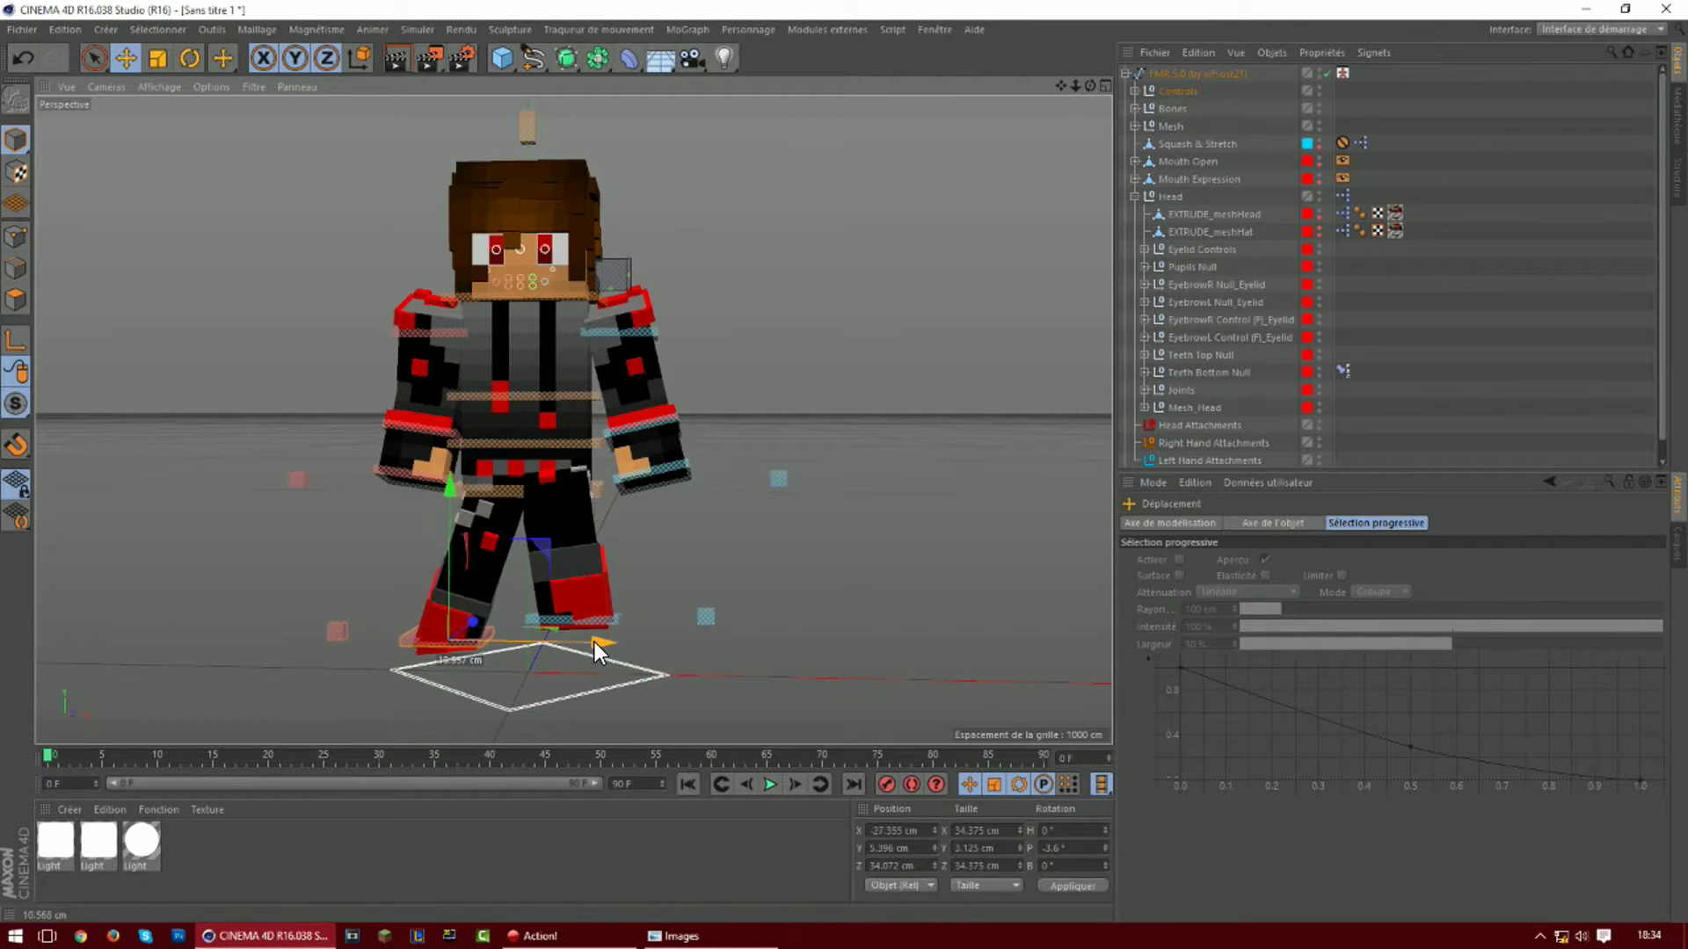
drag(450, 482, 455, 440)
Rotate the right leg control to a pitch of about 46° so the foot points downward
drag(1090, 85, 1283, 59)
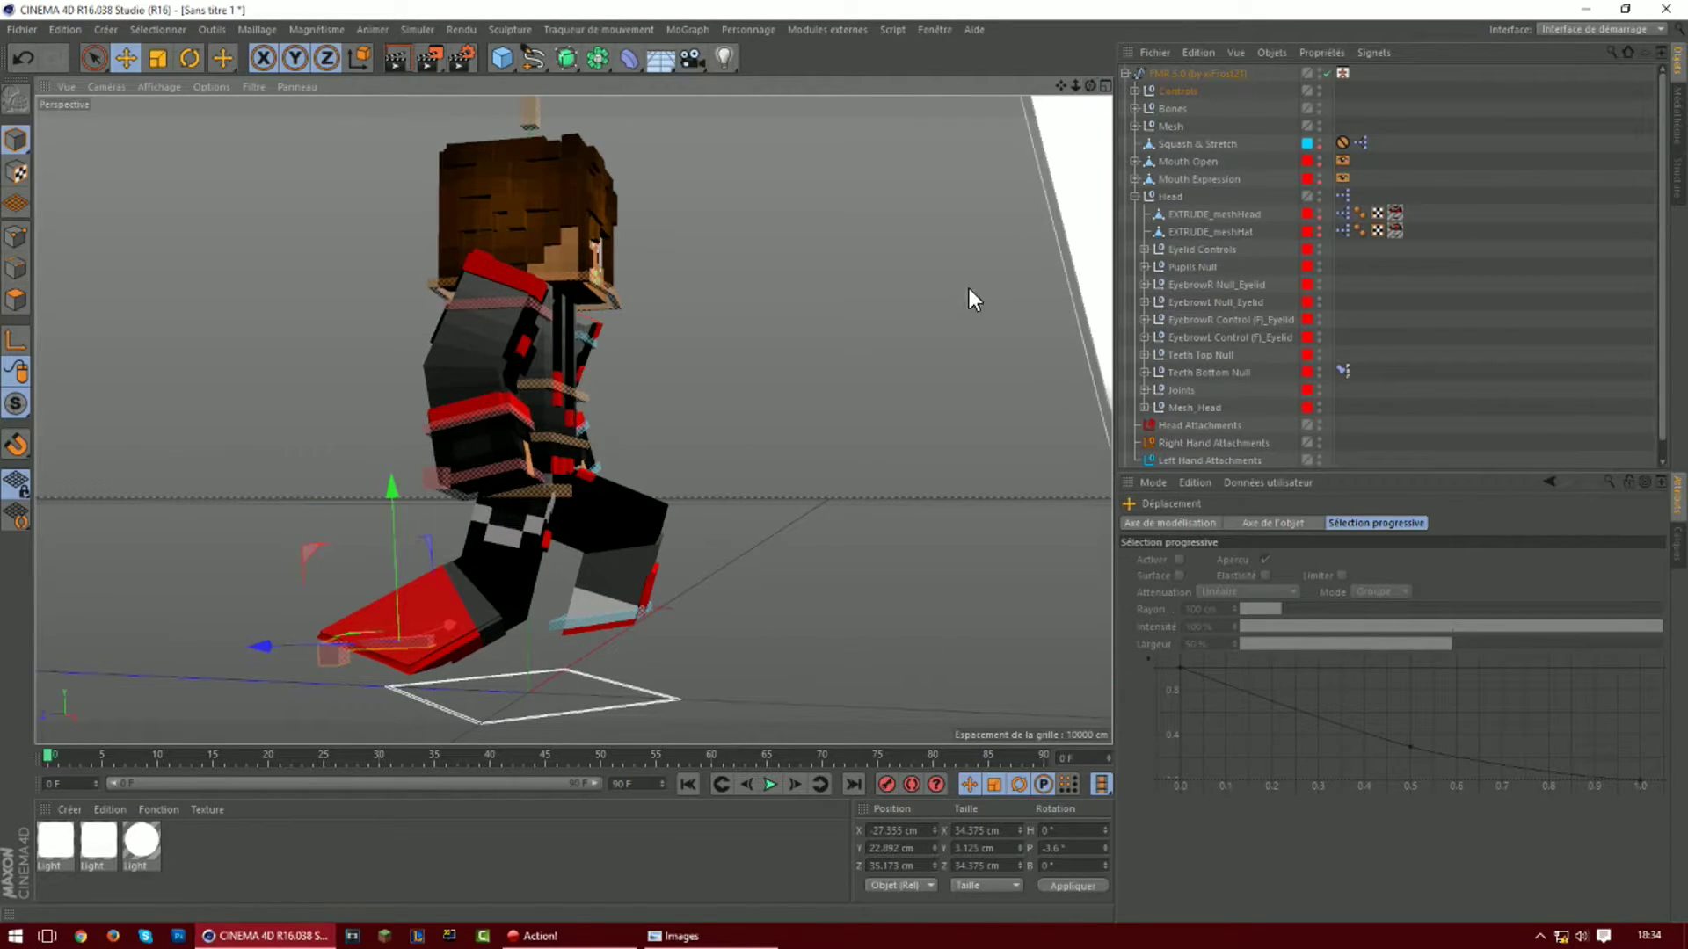
click(189, 58)
drag(478, 588, 497, 685)
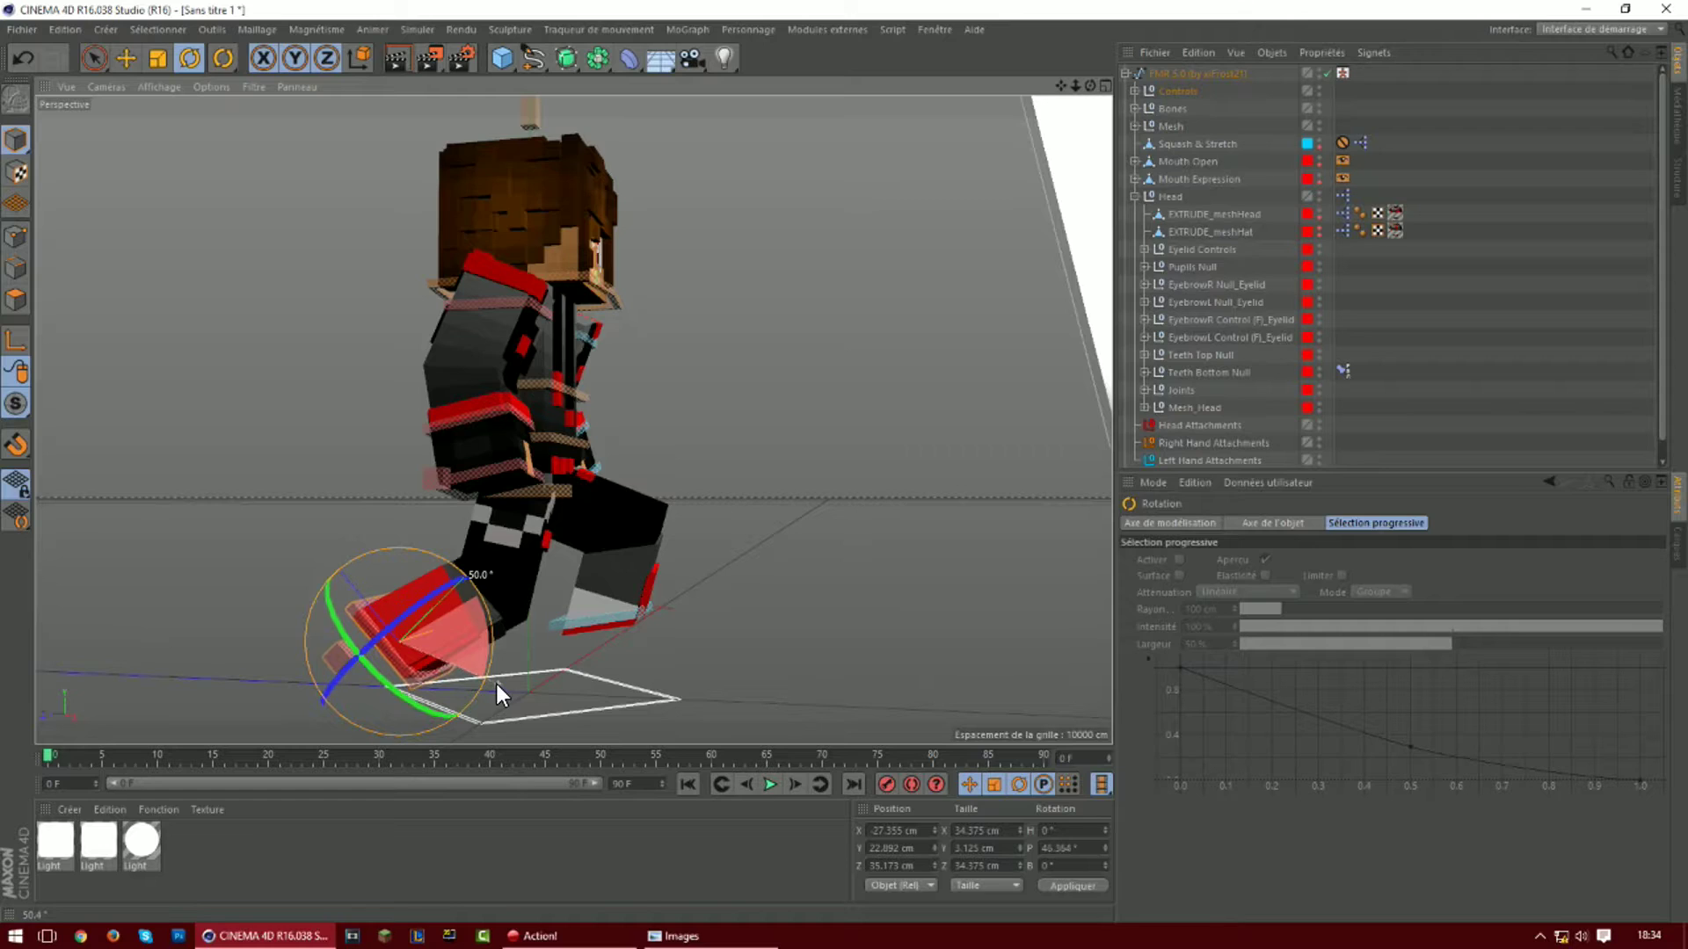
click(909, 371)
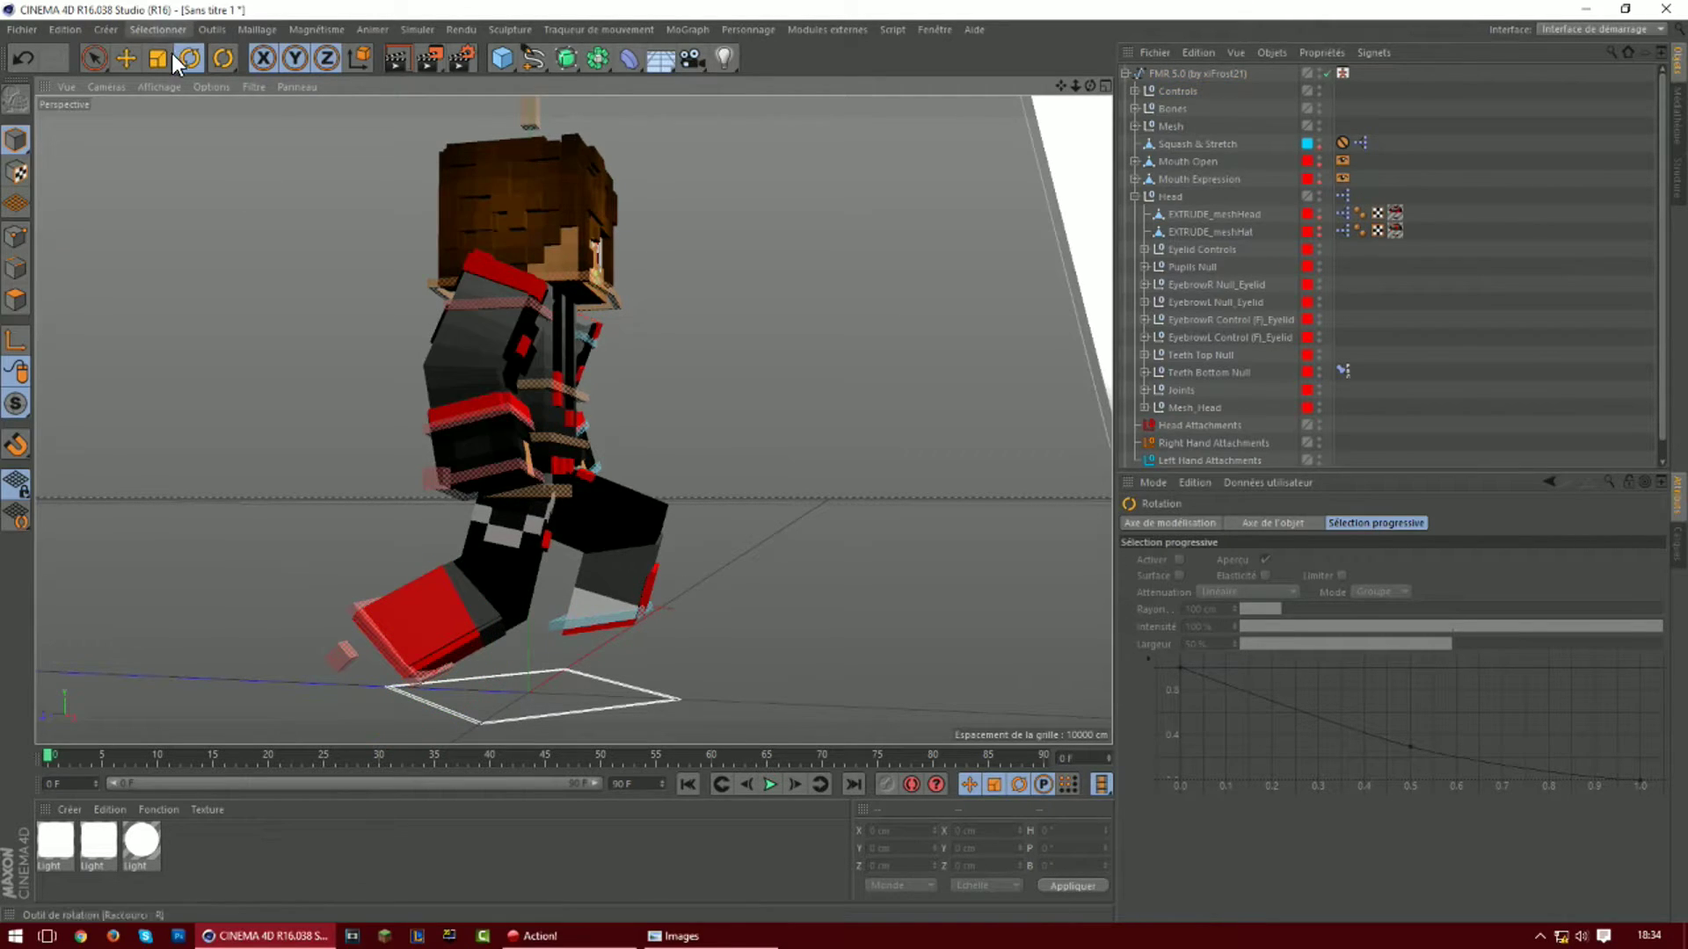
Move the right leg control goalLegR down and forward to about Y 12.6, Z 12.6 cm
click(126, 54)
click(383, 640)
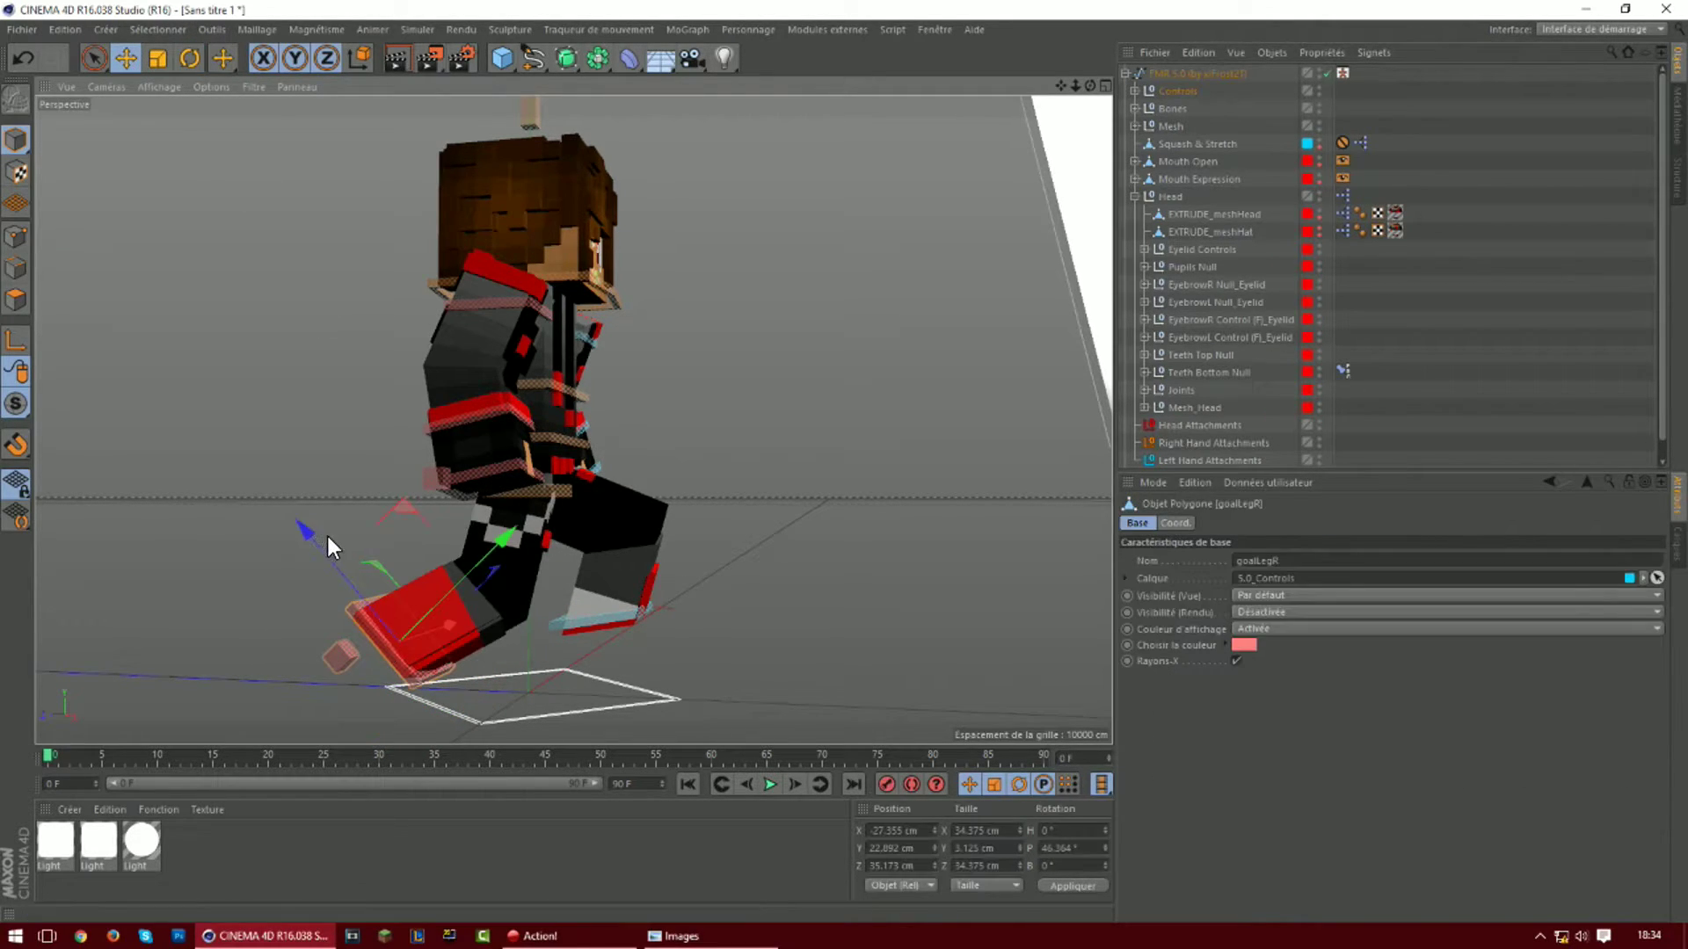
drag(303, 535, 352, 557)
drag(557, 584, 550, 567)
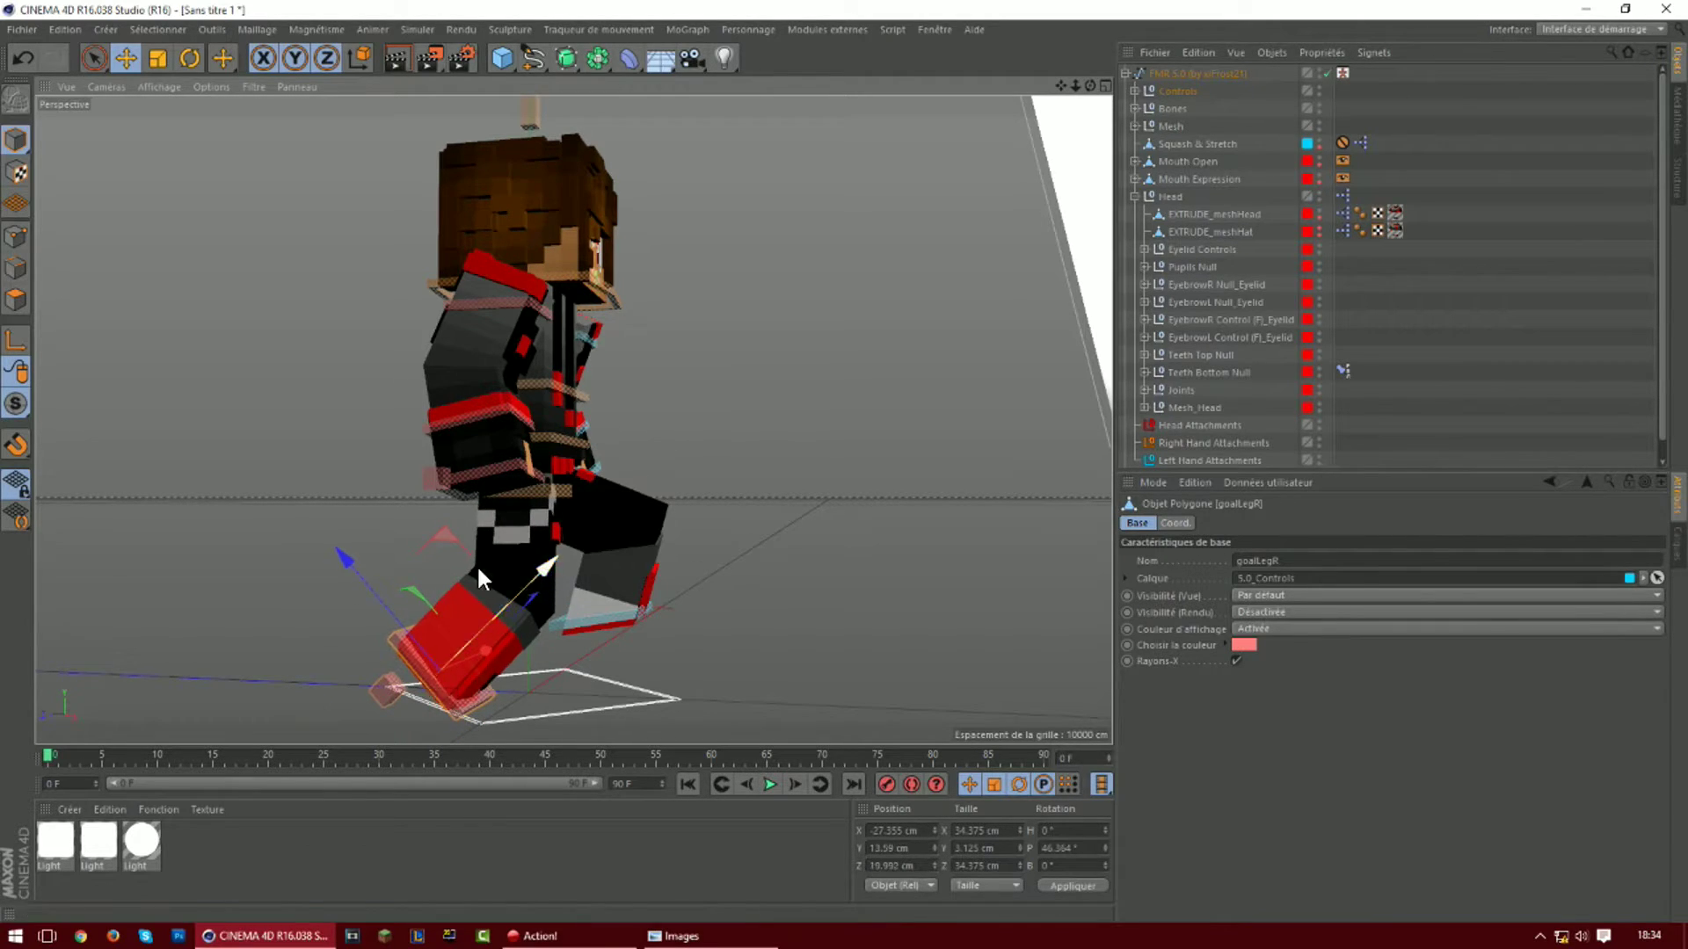
drag(340, 556, 360, 562)
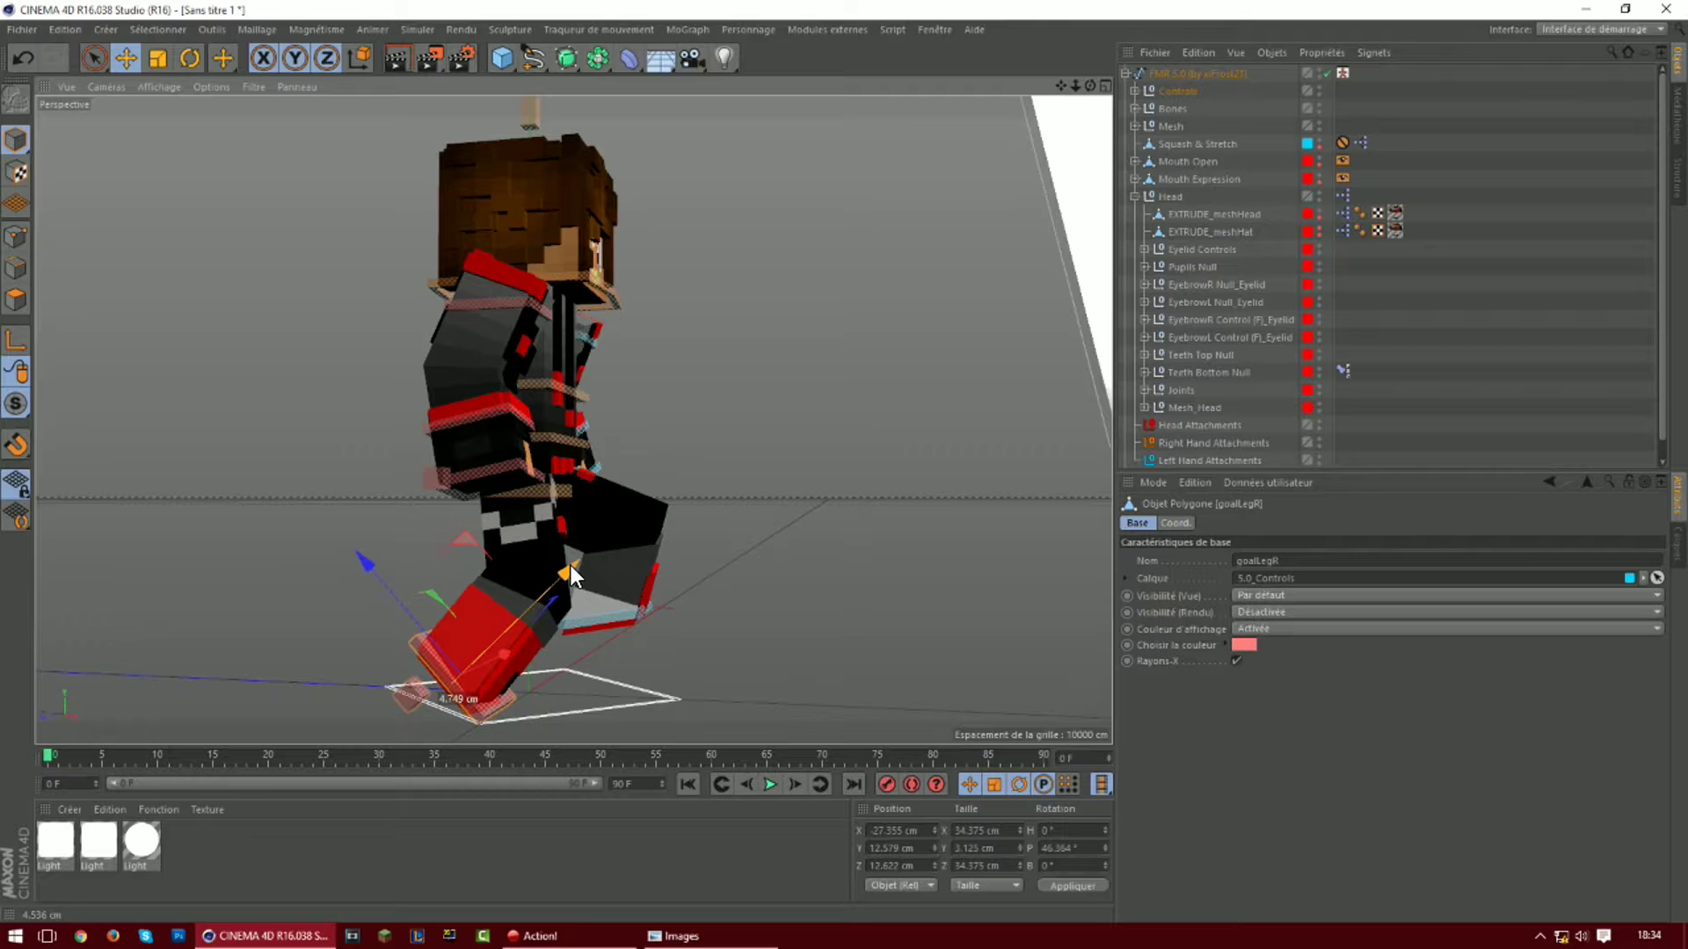
Move the right arm control goalArmR_L outward, away from the body
drag(1090, 87, 461, 297)
scroll(386, 419, up, 3)
click(431, 489)
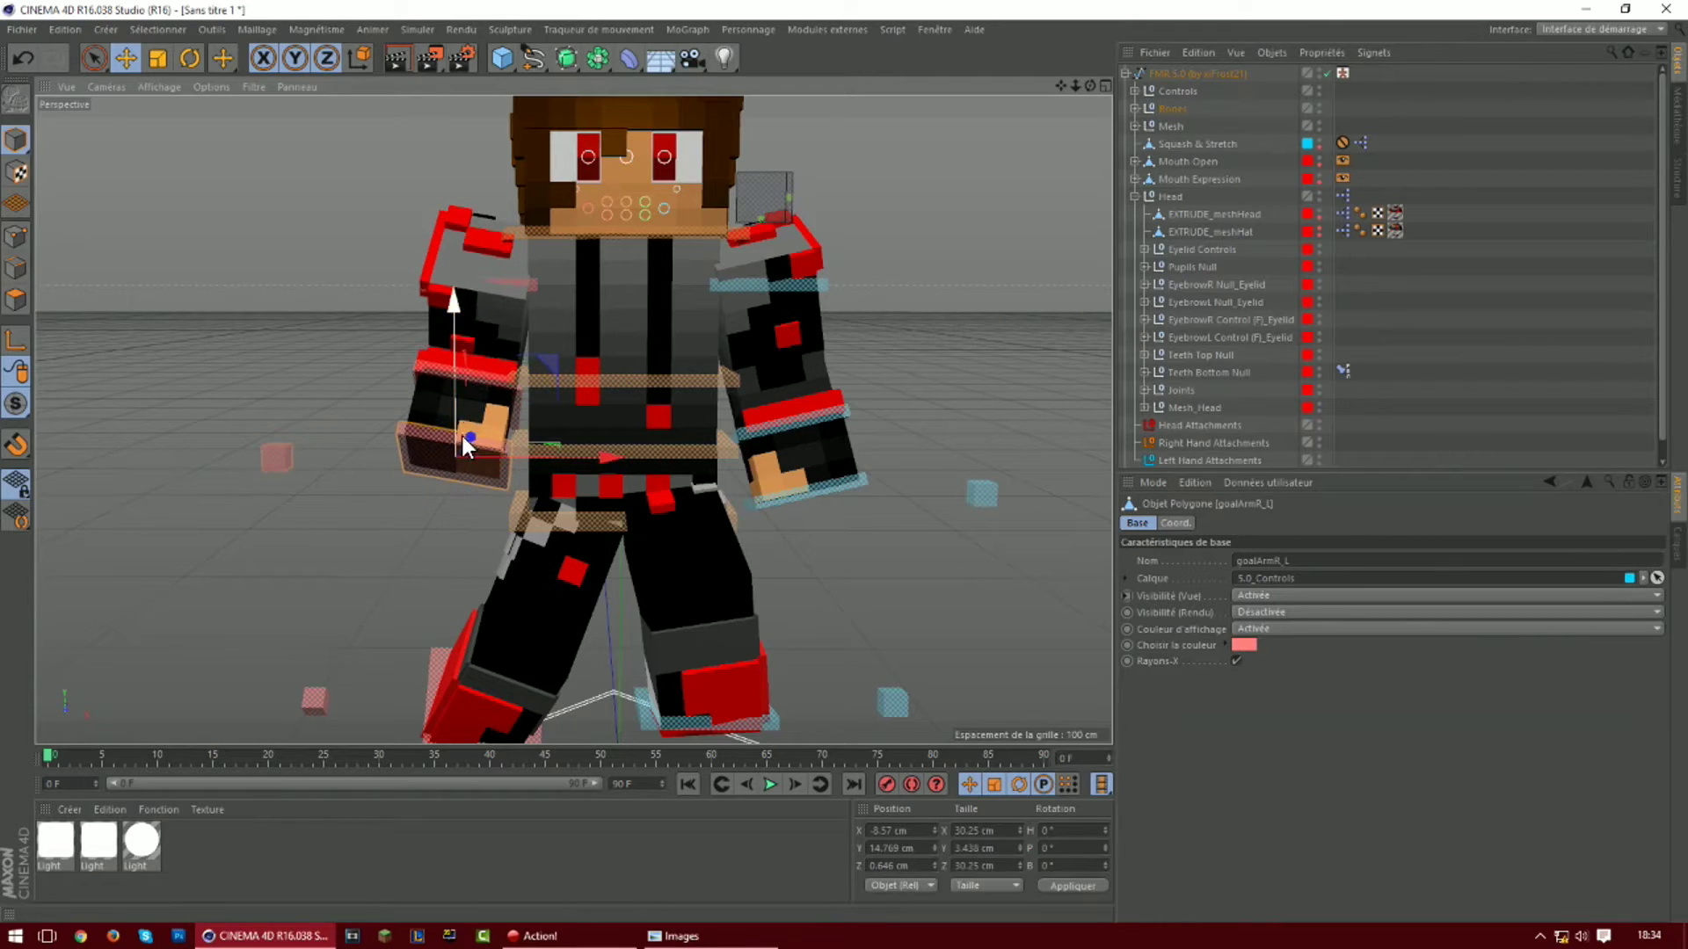
drag(596, 455, 564, 452)
Raise the left arm control goalArmL_L and move it outward to about X 27.3, Y 28, Z 58.8 cm
click(800, 495)
drag(769, 466, 777, 273)
drag(925, 435, 970, 404)
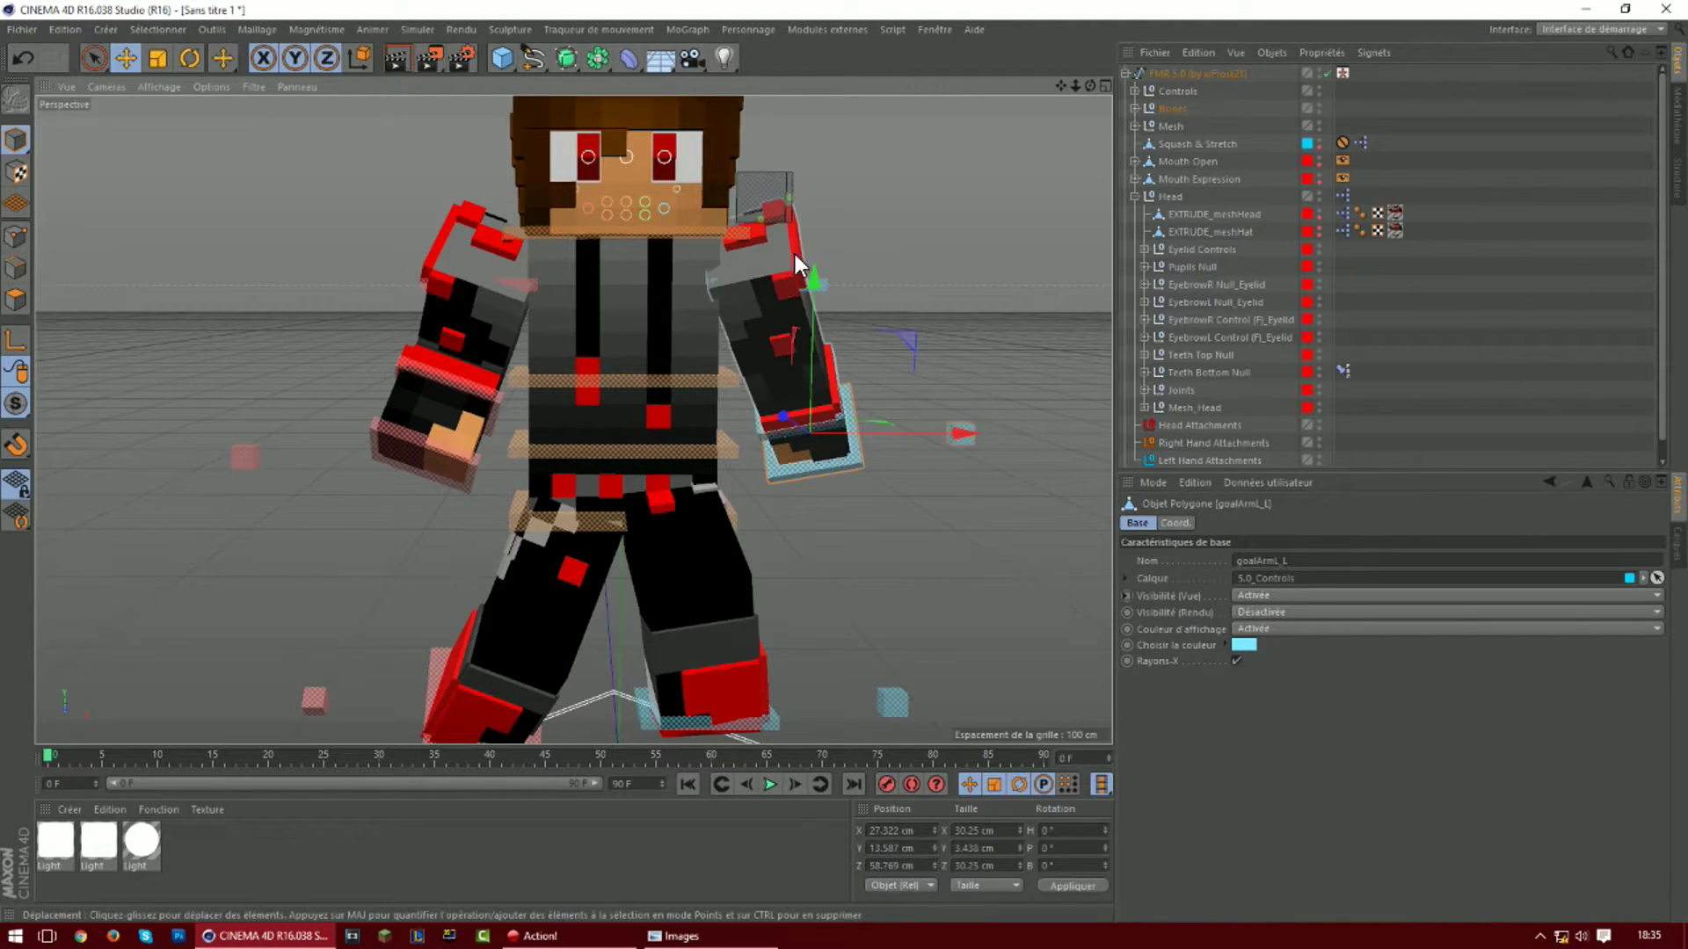
drag(814, 278, 814, 235)
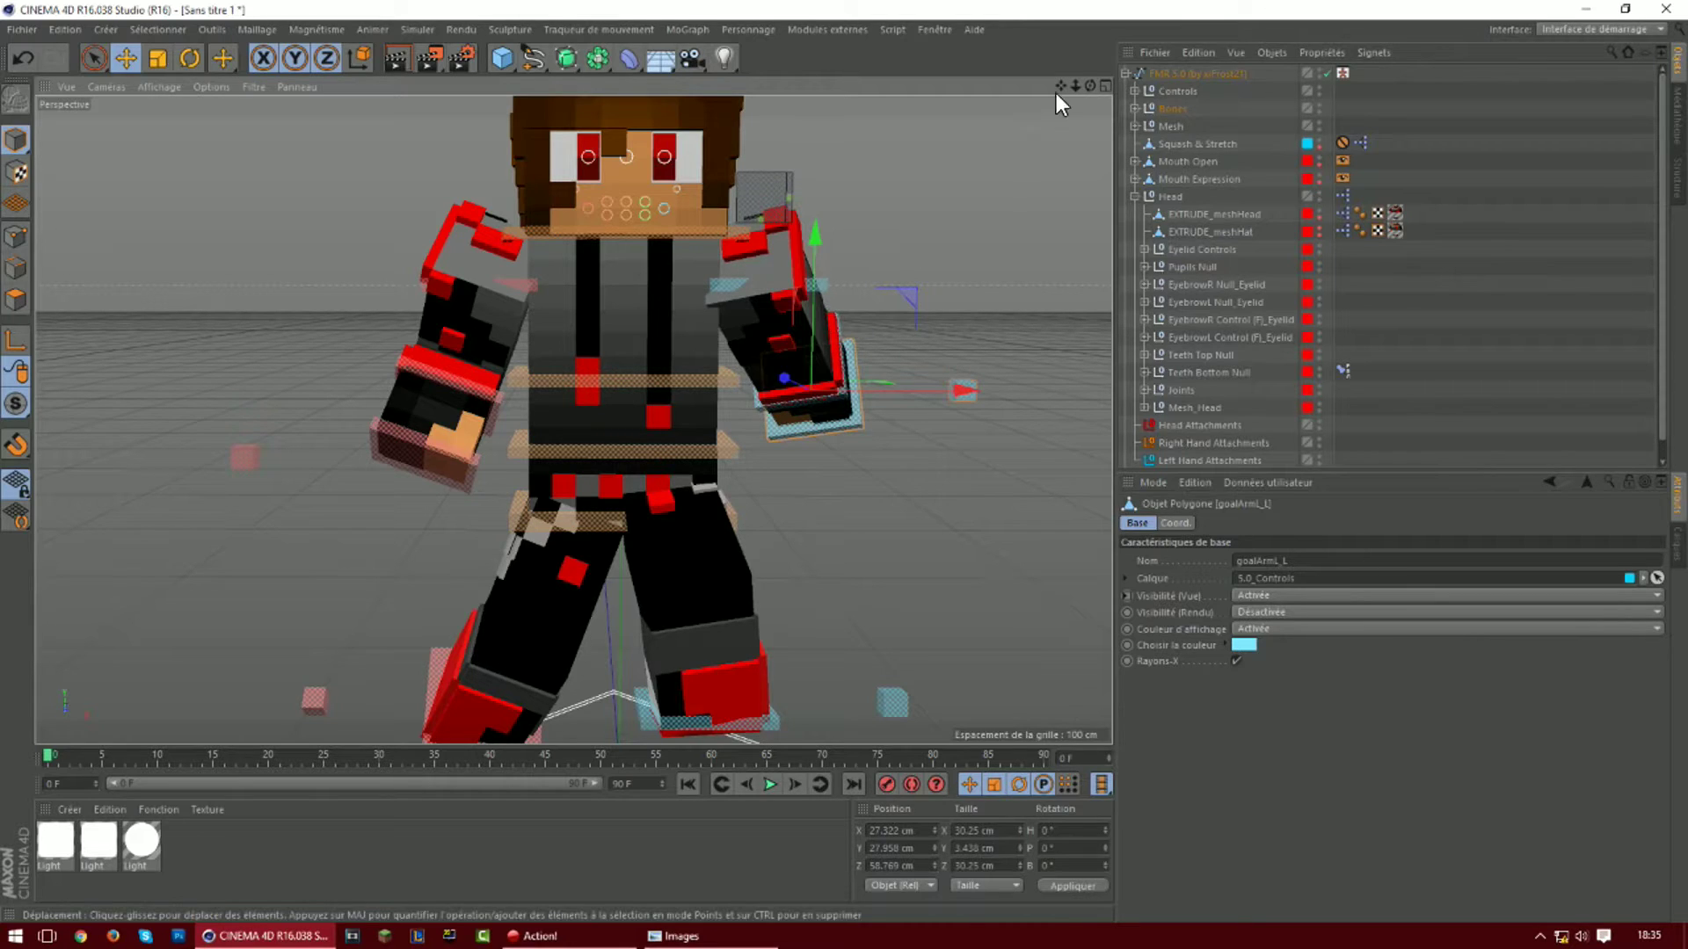
Lower the left arm control from a side view and shift it to about X 24.9, Y 16.3, Z 10.1 cm
drag(1090, 86, 914, 96)
drag(1072, 413, 1060, 464)
drag(924, 286, 916, 334)
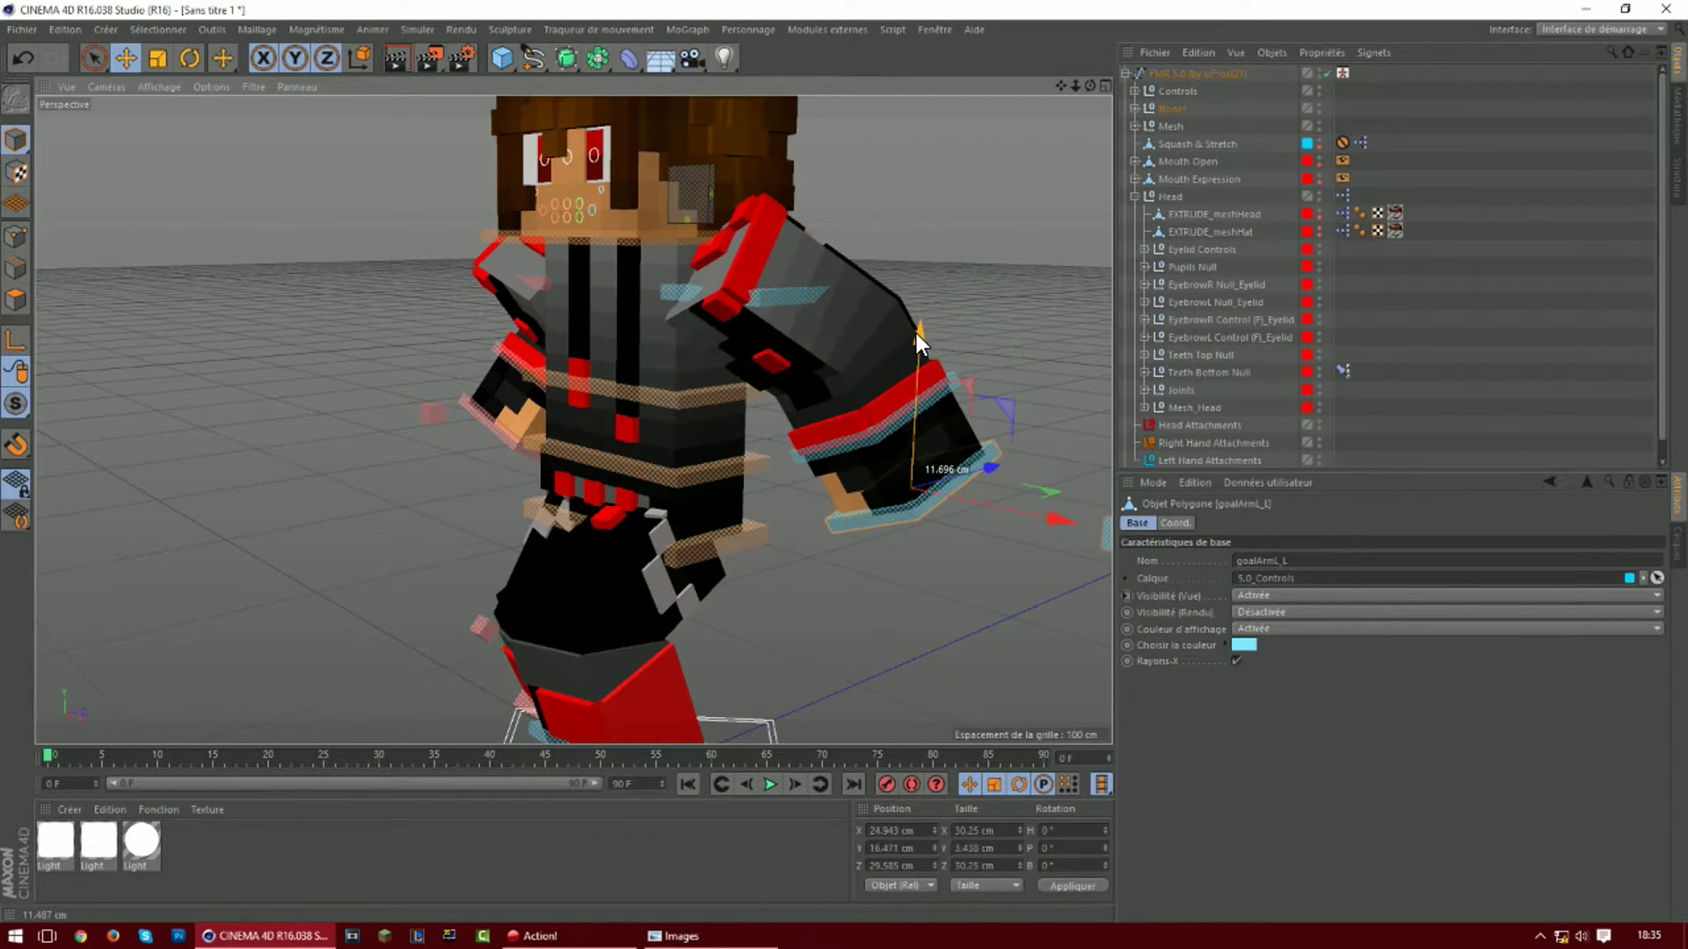
drag(999, 466, 948, 480)
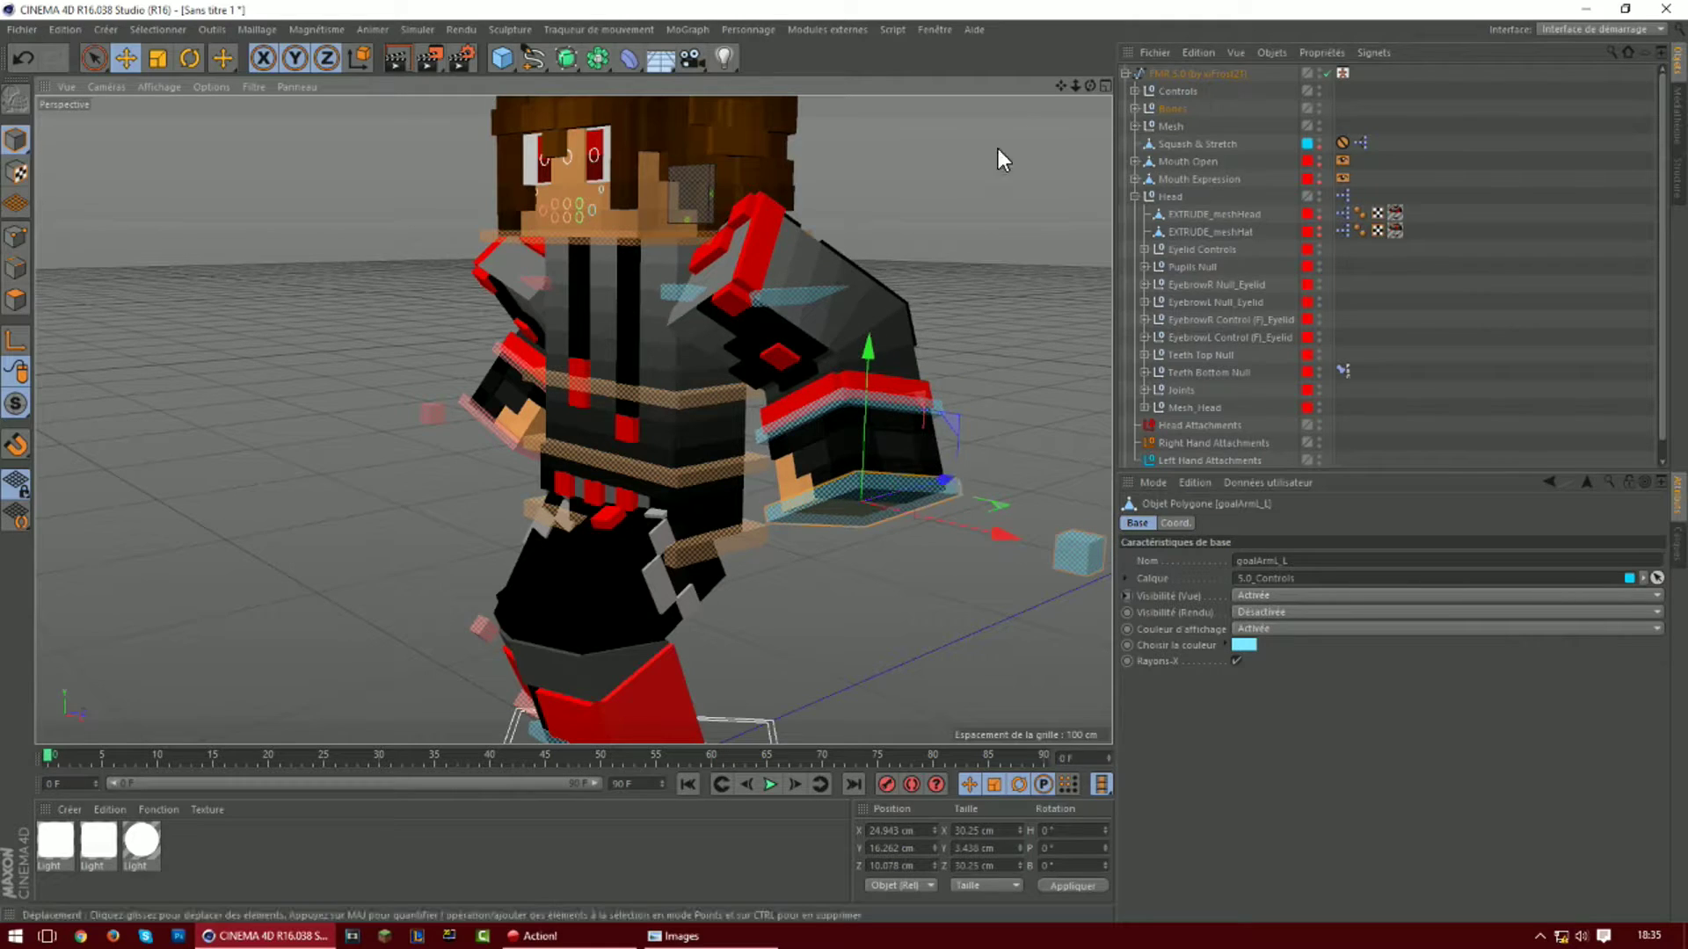
Raise the left arm control to about Y 22.9 and adjust its depth to about Z 13.2 cm
mouse_move(1089, 86)
mouse_down()
mouse_move(1204, 55)
mouse_move(1090, 86)
mouse_up()
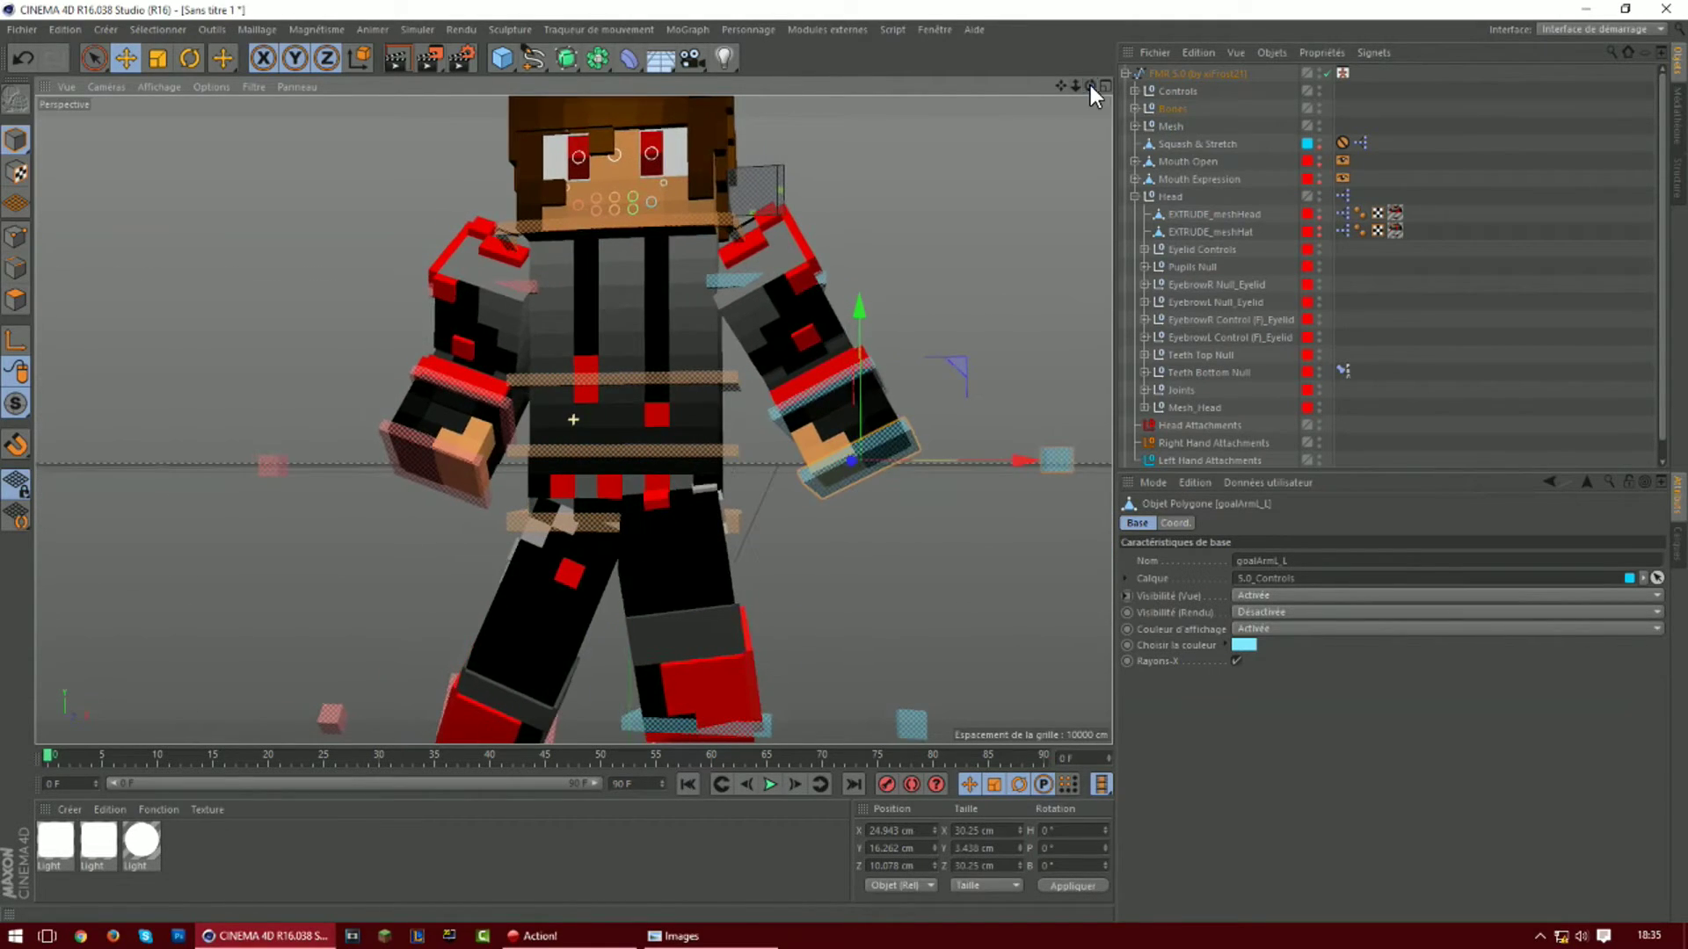
drag(859, 317, 867, 281)
drag(988, 437, 843, 456)
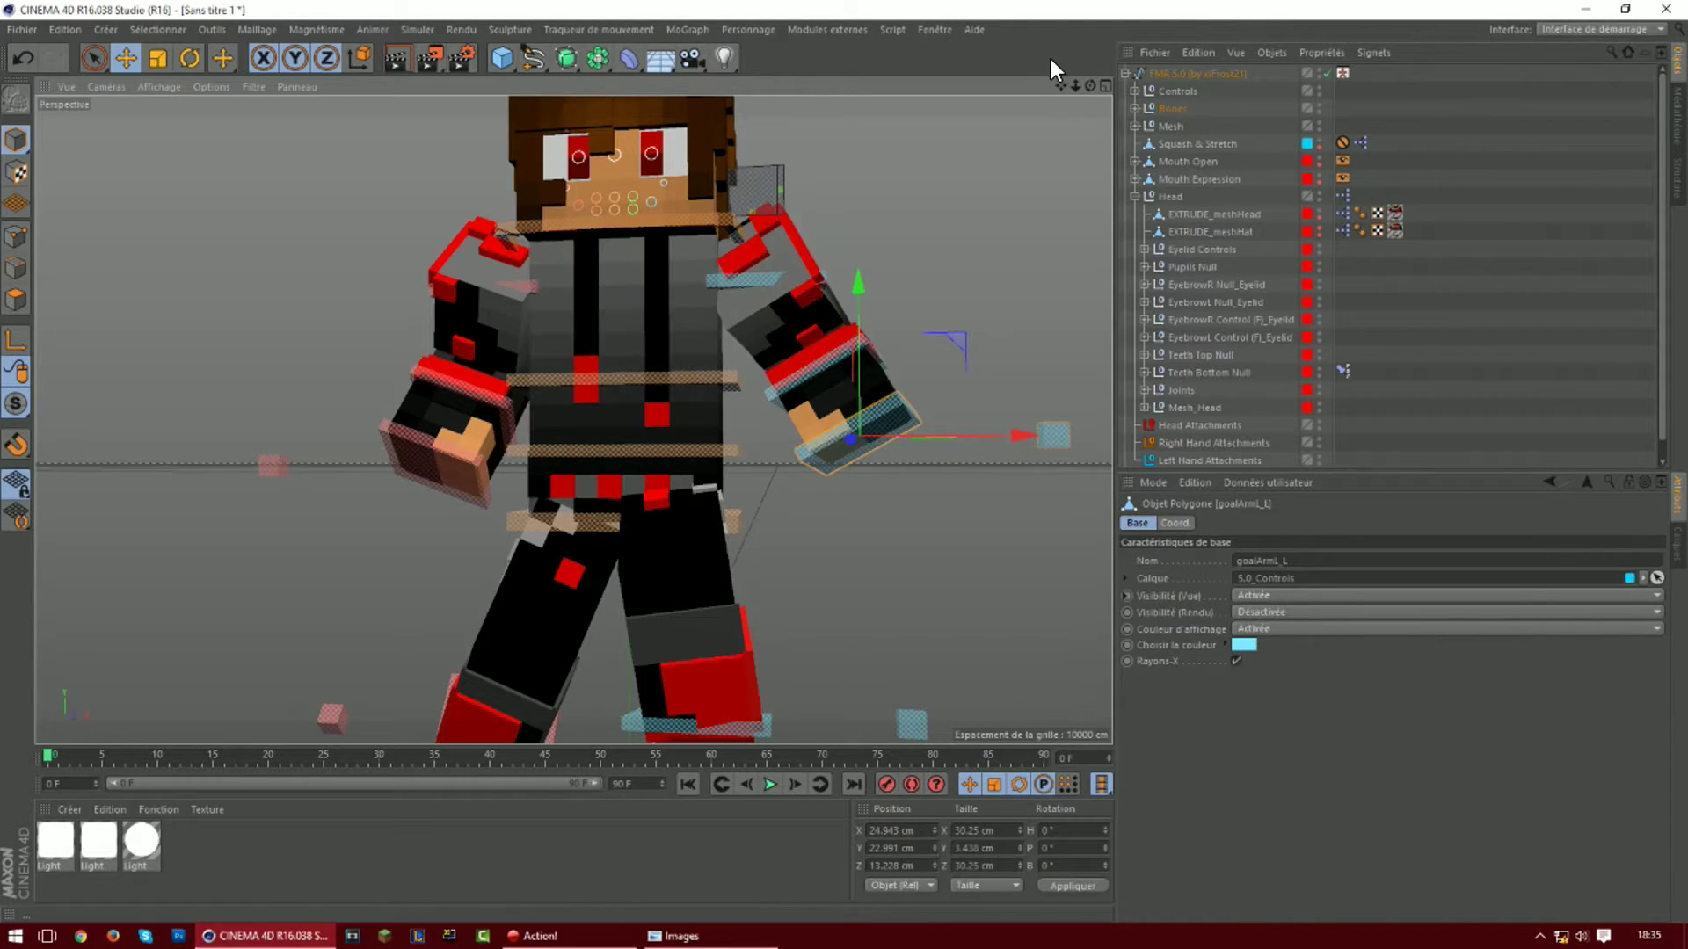
mouse_move(1093, 86)
mouse_down()
mouse_move(958, 92)
mouse_move(1095, 87)
mouse_up()
Rotate the back control controlBack to lean and twist the character's upper body
click(624, 376)
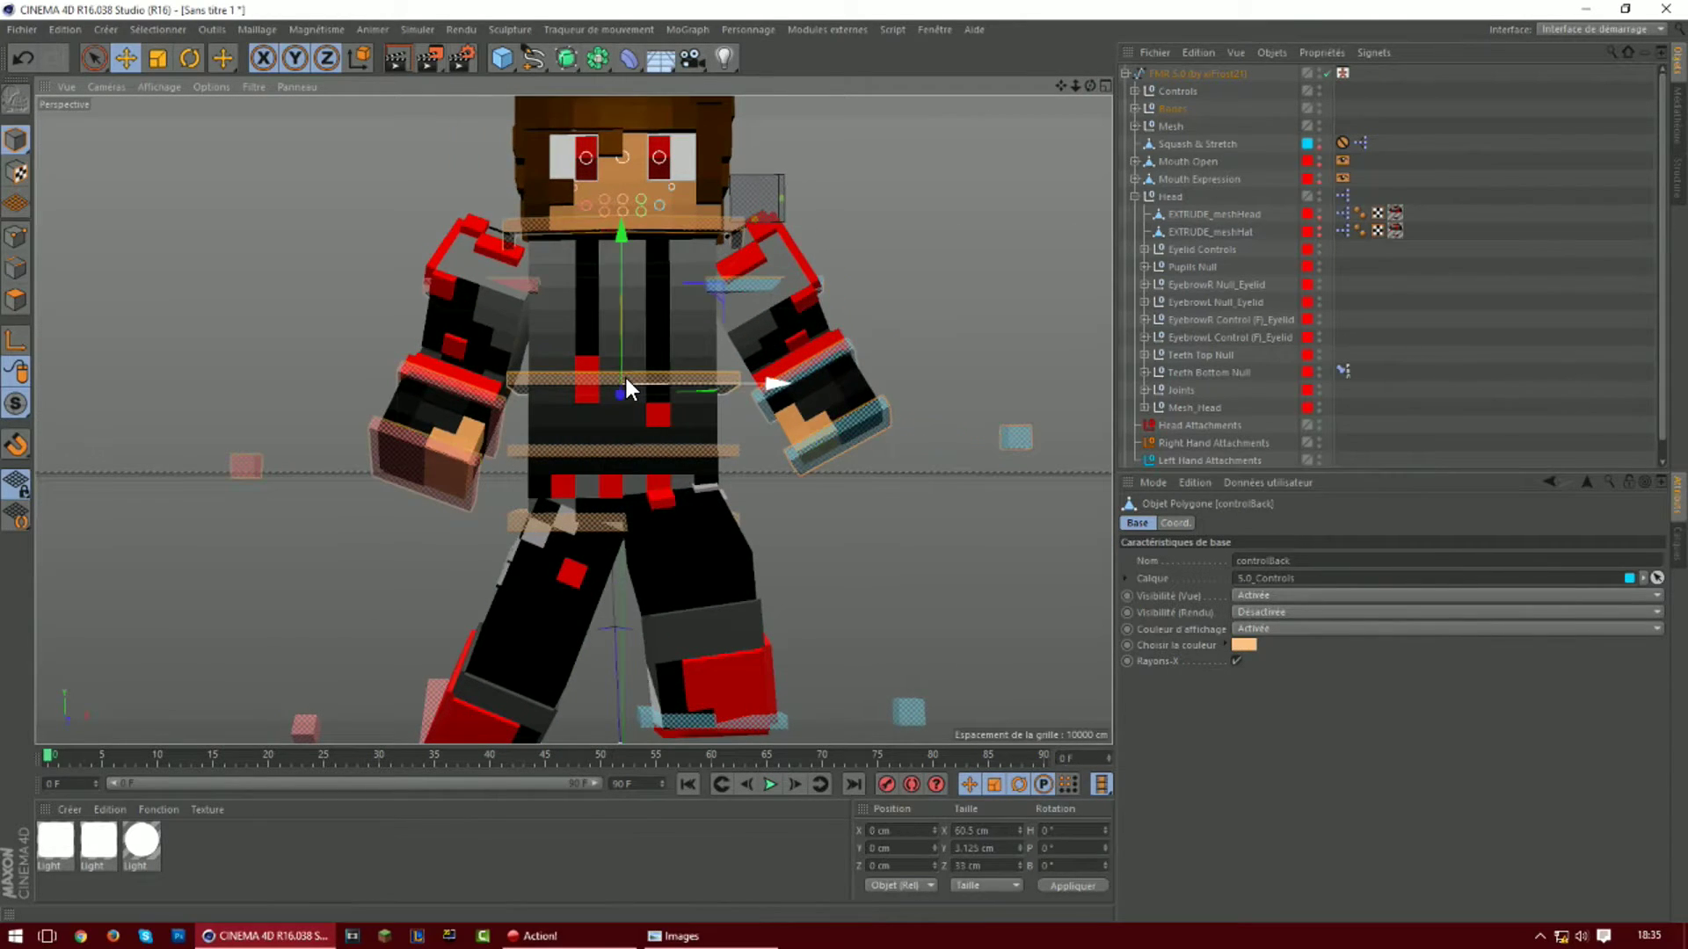
click(190, 54)
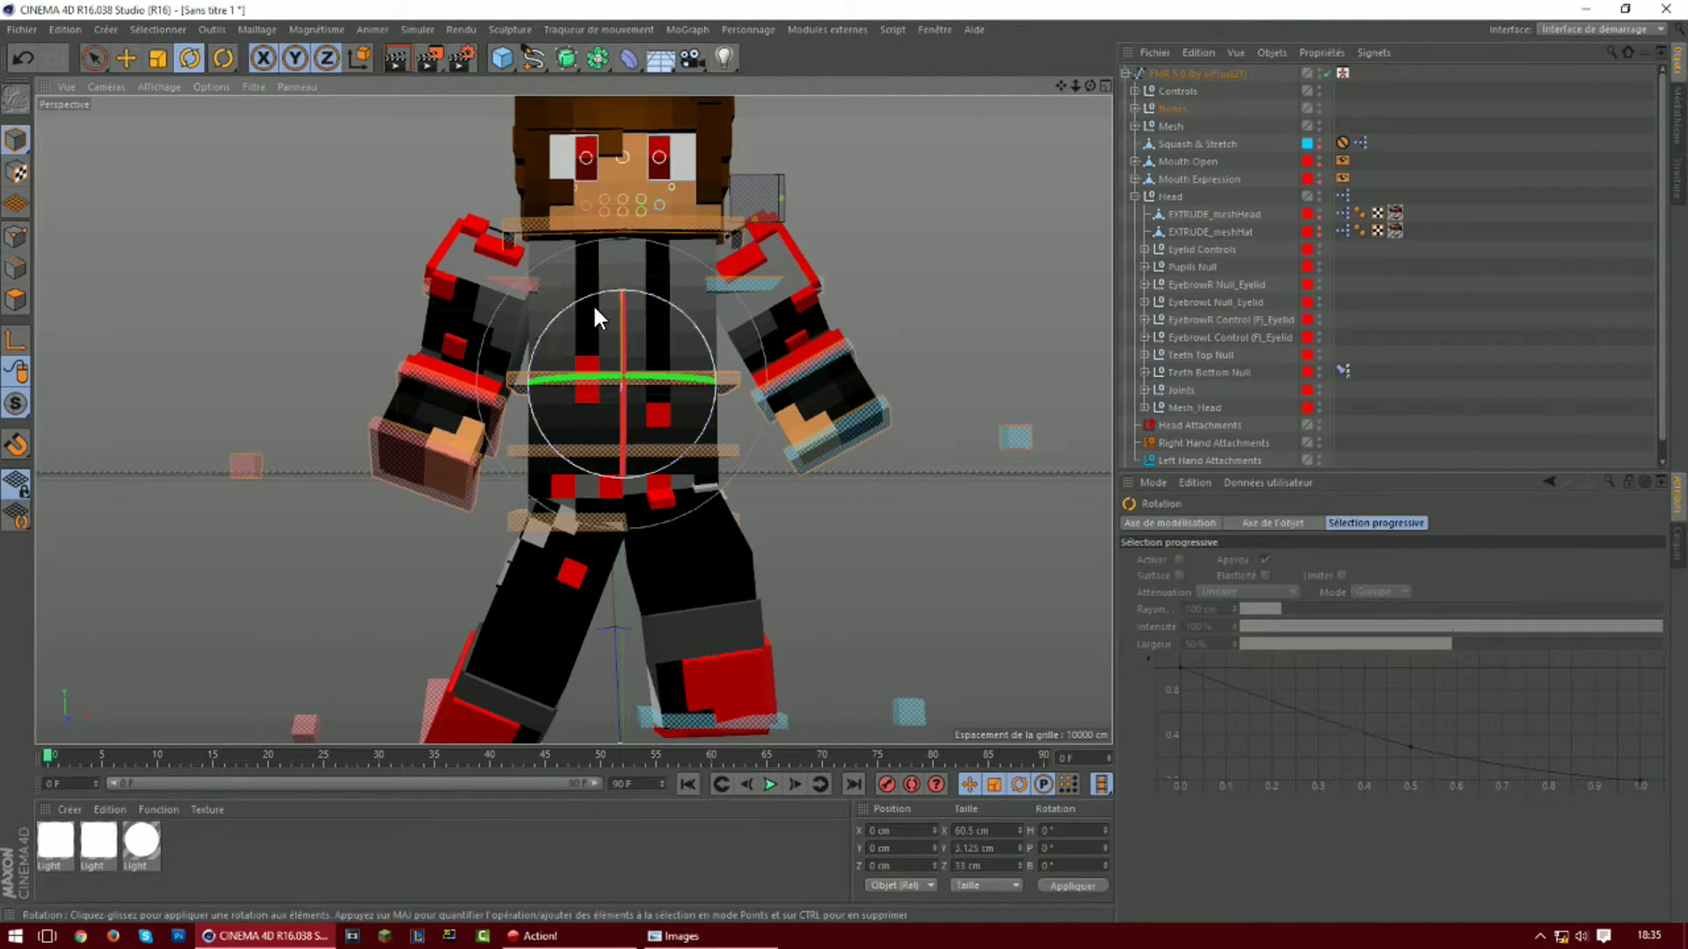
drag(624, 326, 568, 331)
drag(645, 384, 618, 344)
Rotate the neck control controlNeck to turn and tilt the character's head, and deselect it
drag(1061, 85, 1026, 183)
click(656, 346)
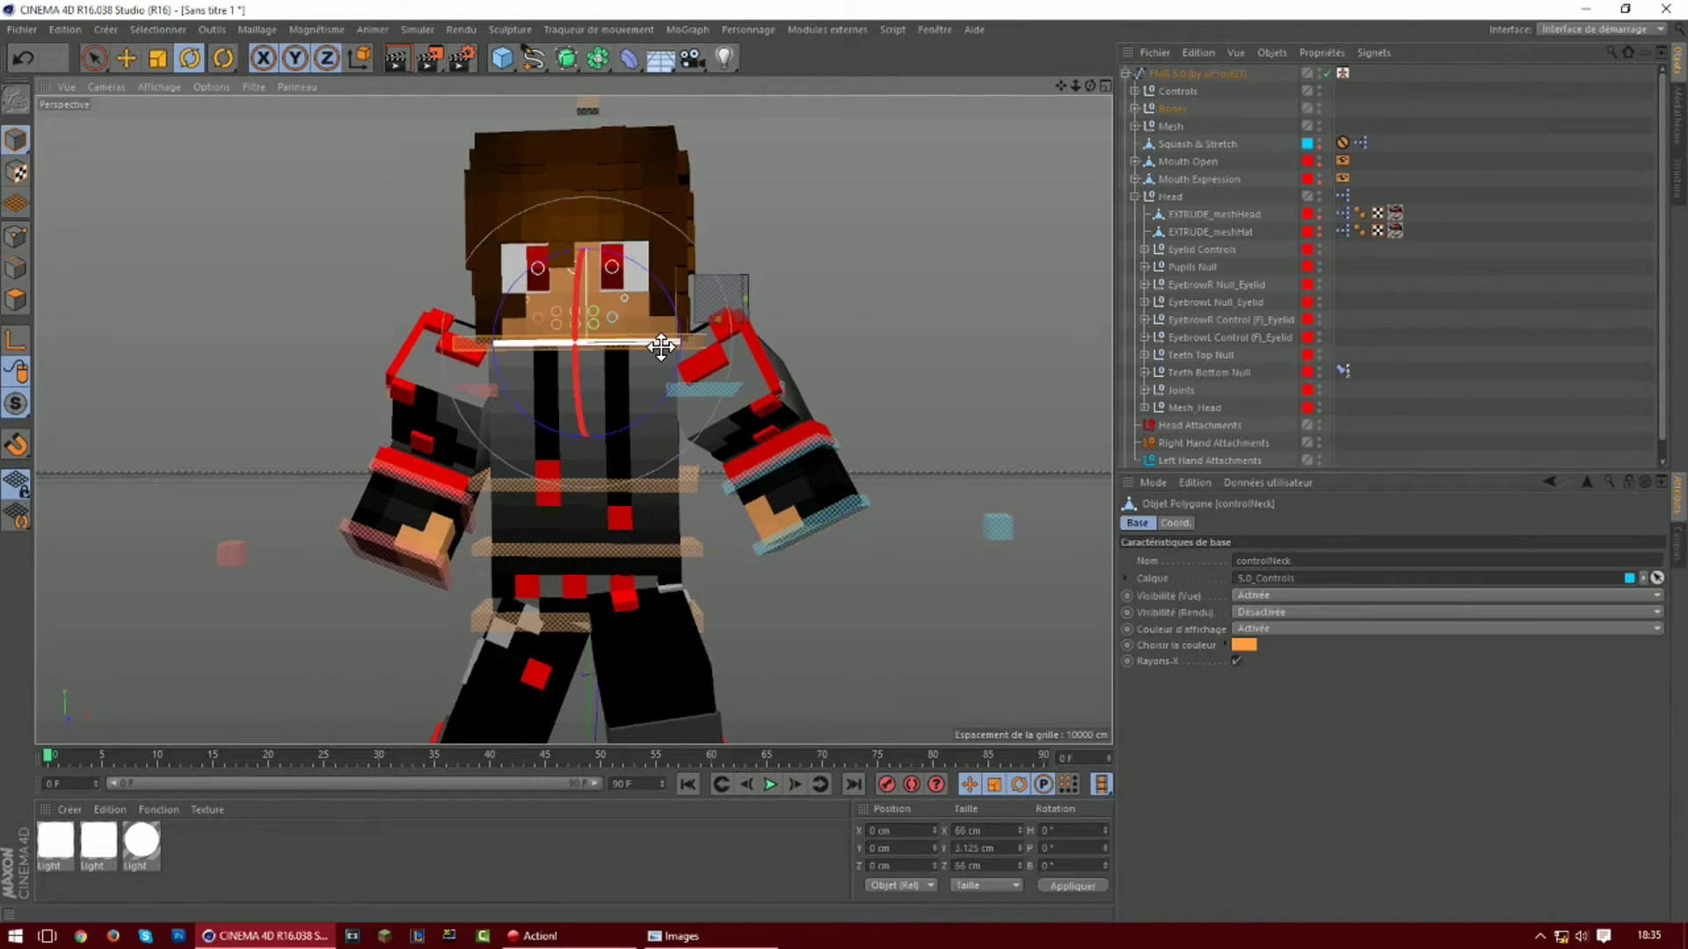
drag(570, 299, 658, 337)
click(904, 276)
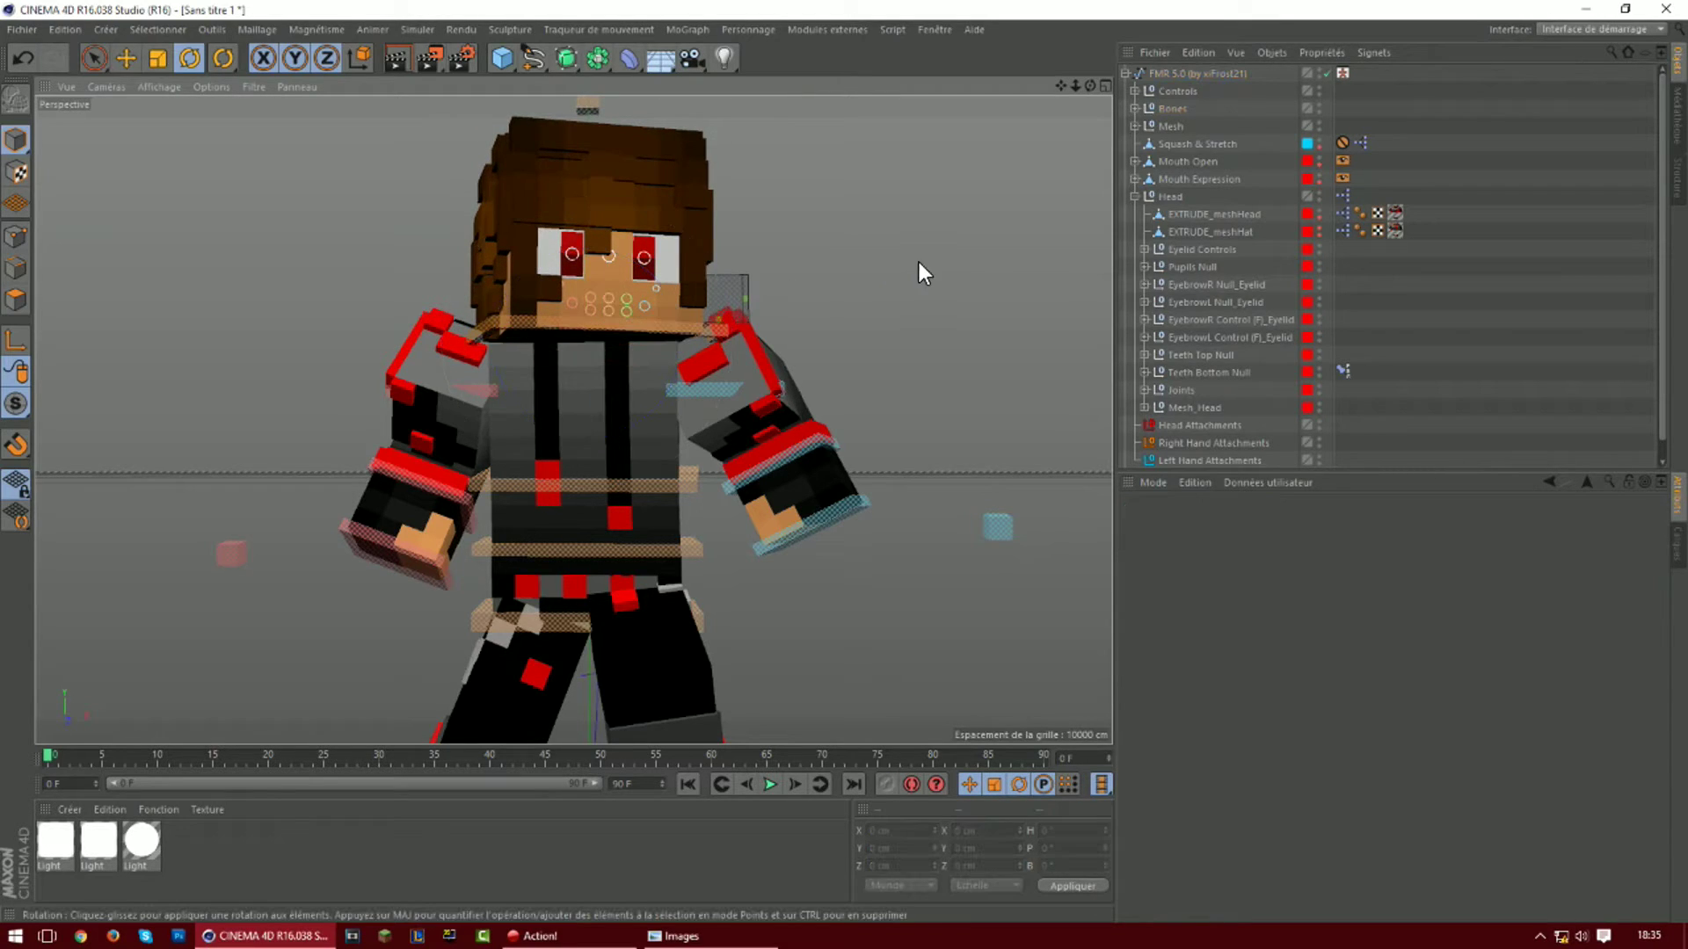
Frame the posed character, start a full render that overwrites the existing PNG, and stop it while it calculates
scroll(909, 297, down, 2)
mouse_move(1090, 85)
mouse_down()
mouse_move(1129, 104)
mouse_move(1109, 74)
mouse_move(1093, 82)
mouse_up()
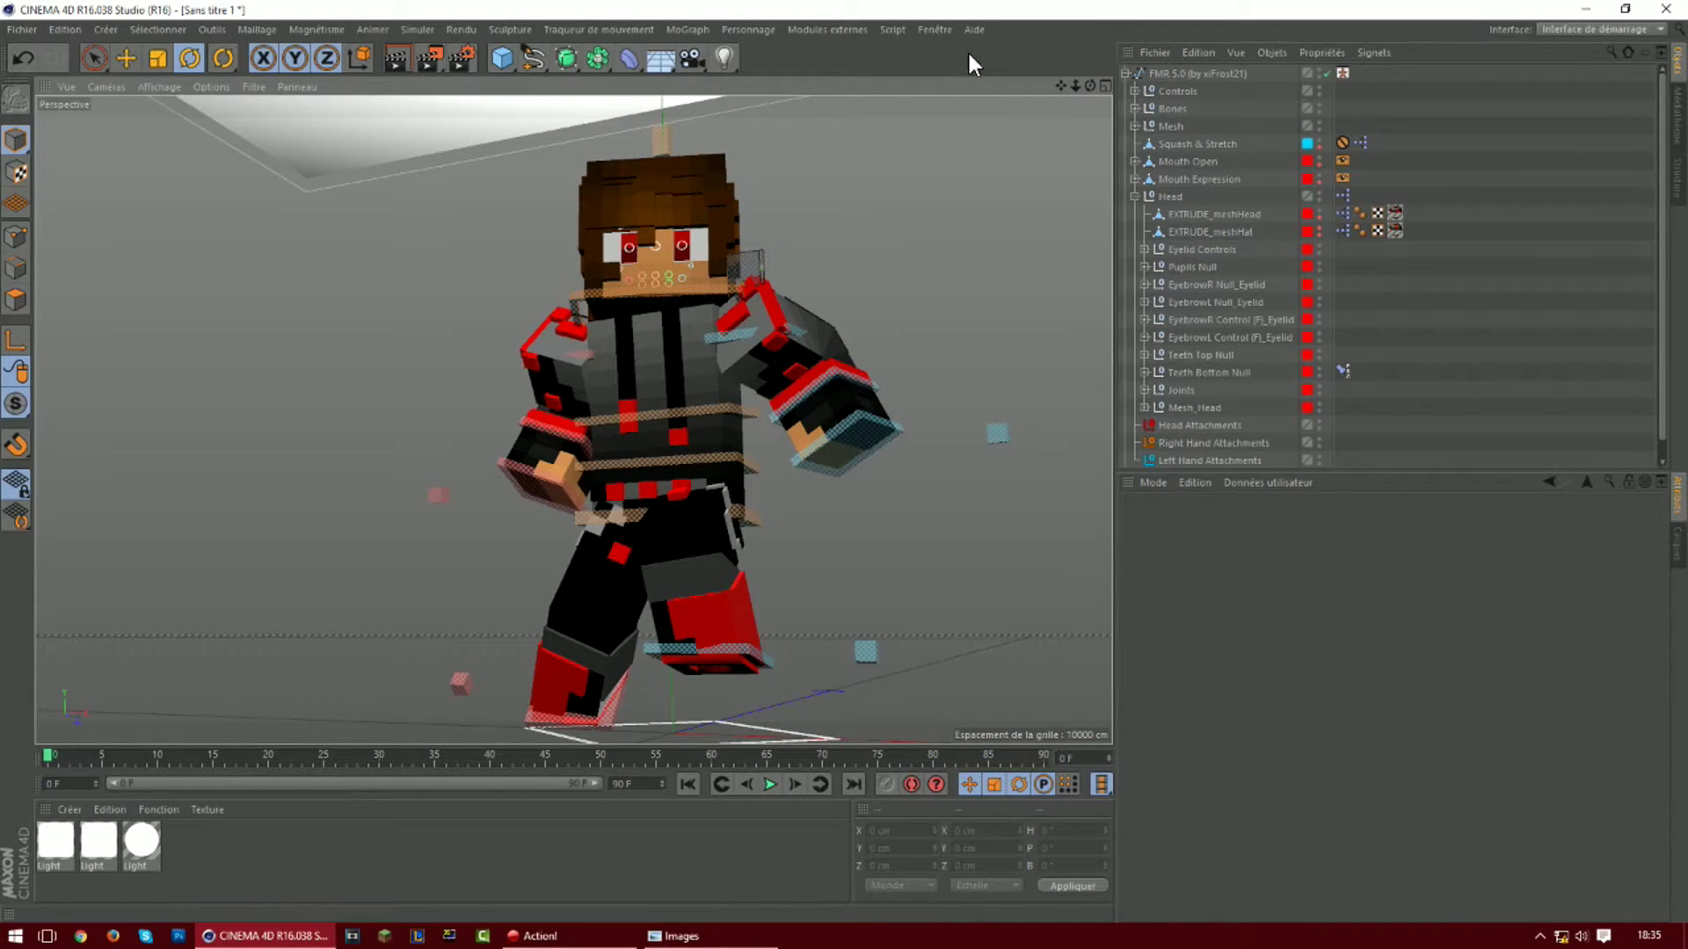
click(420, 53)
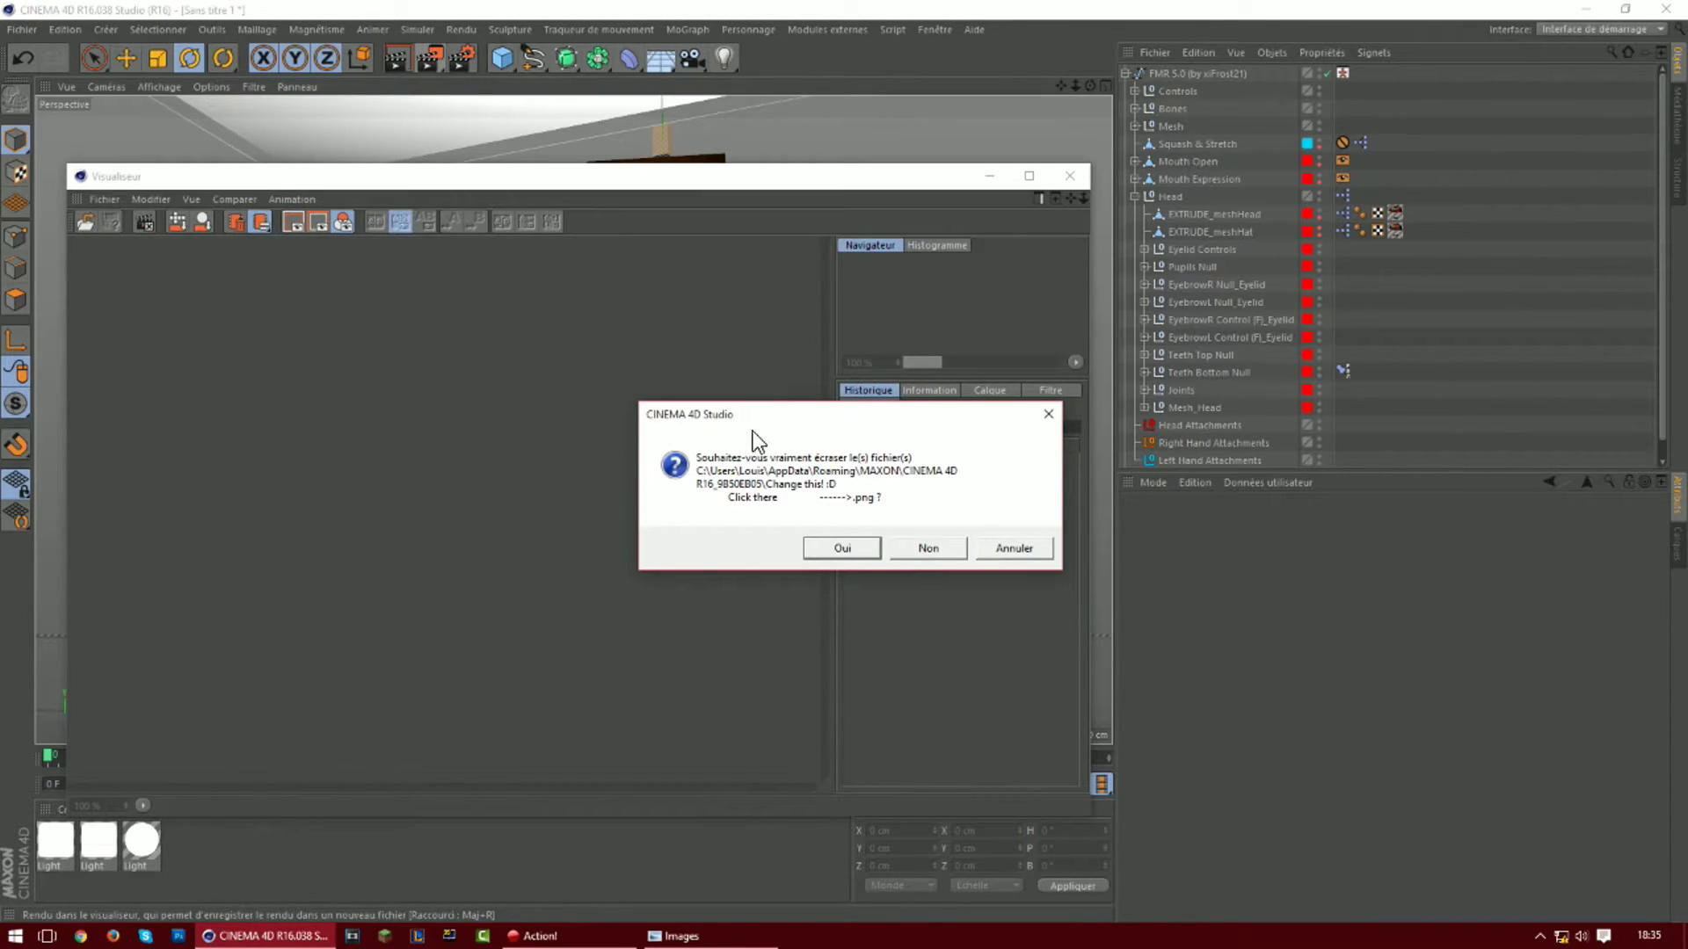
click(851, 547)
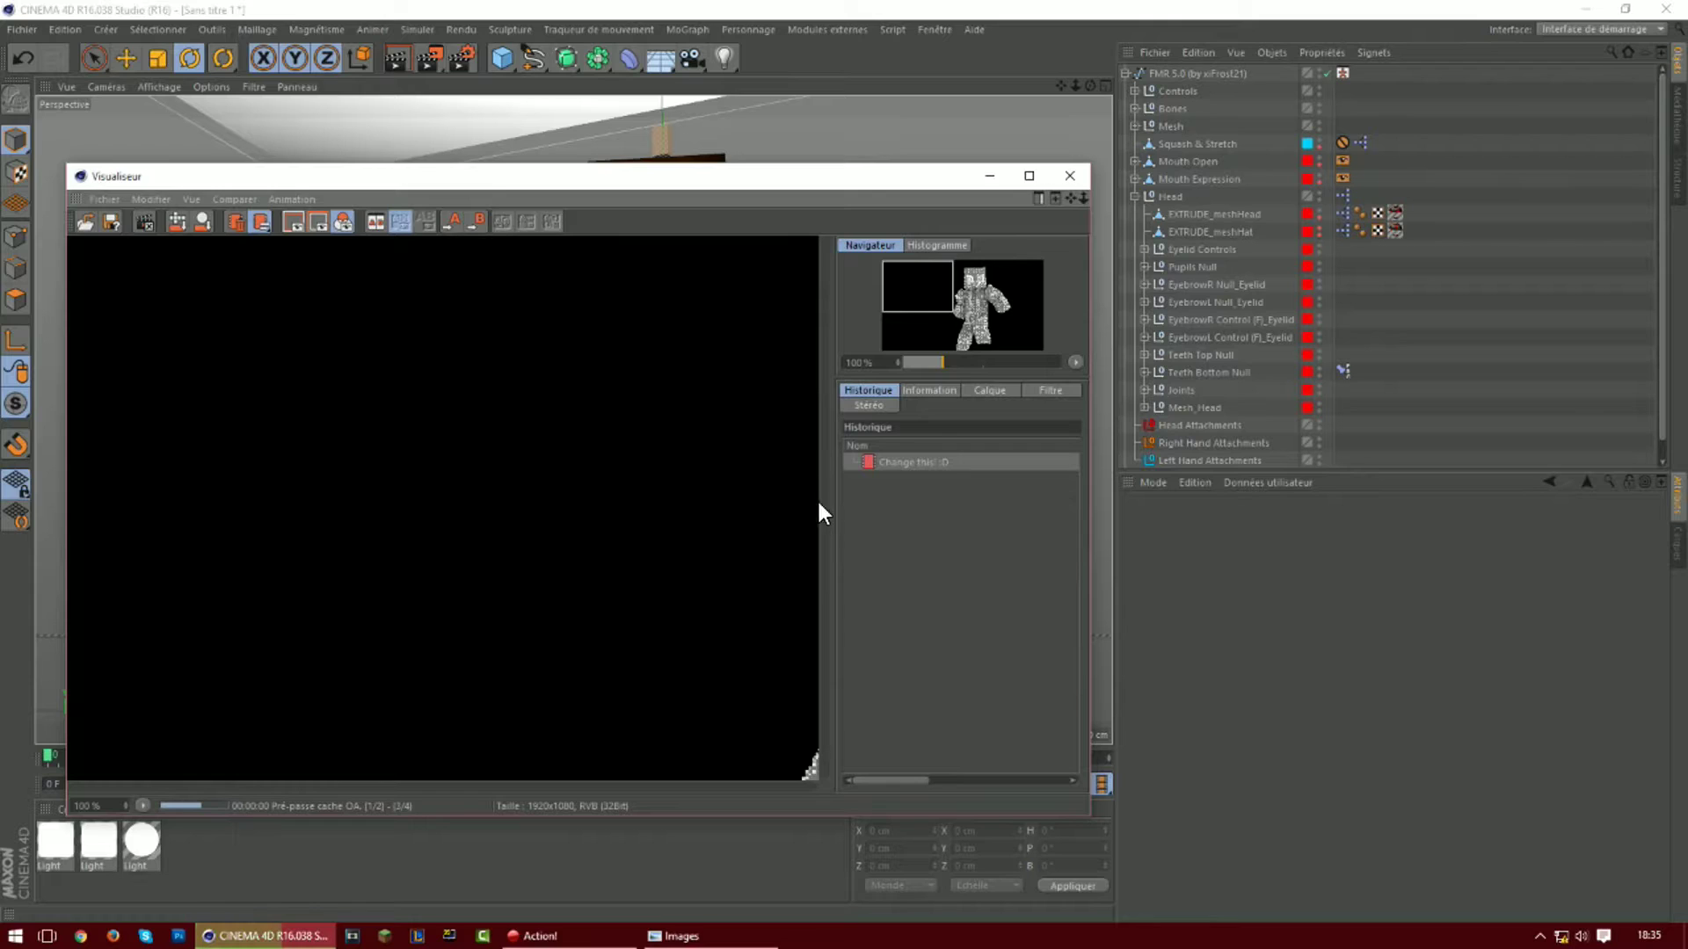
click(1069, 177)
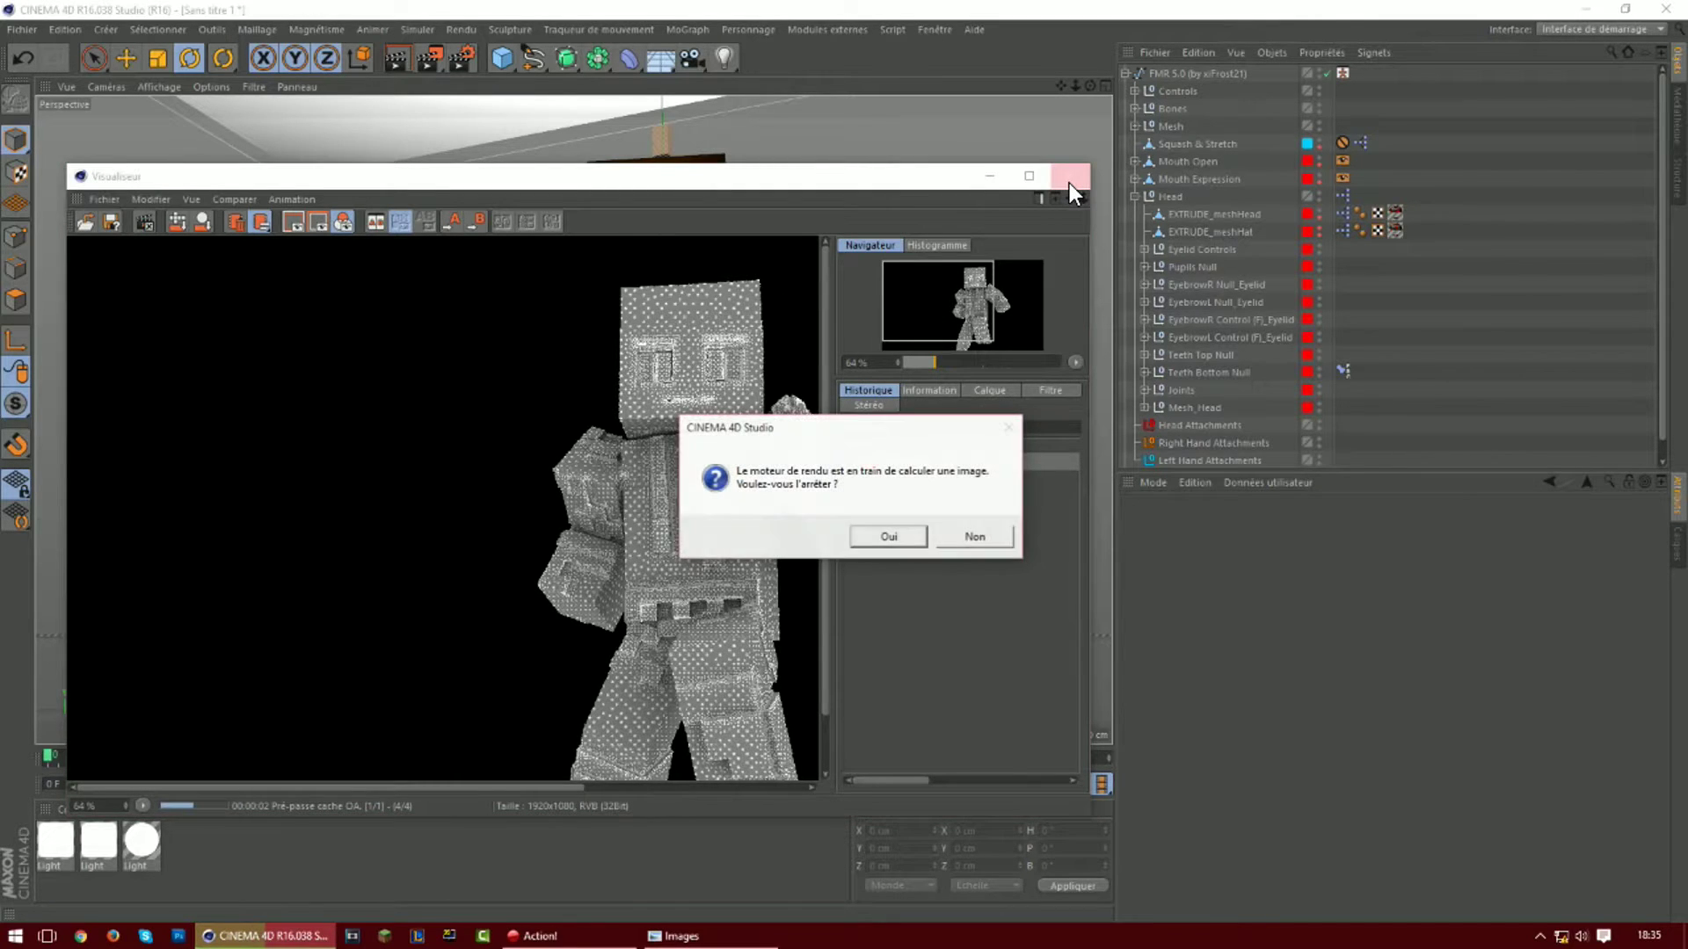
click(889, 536)
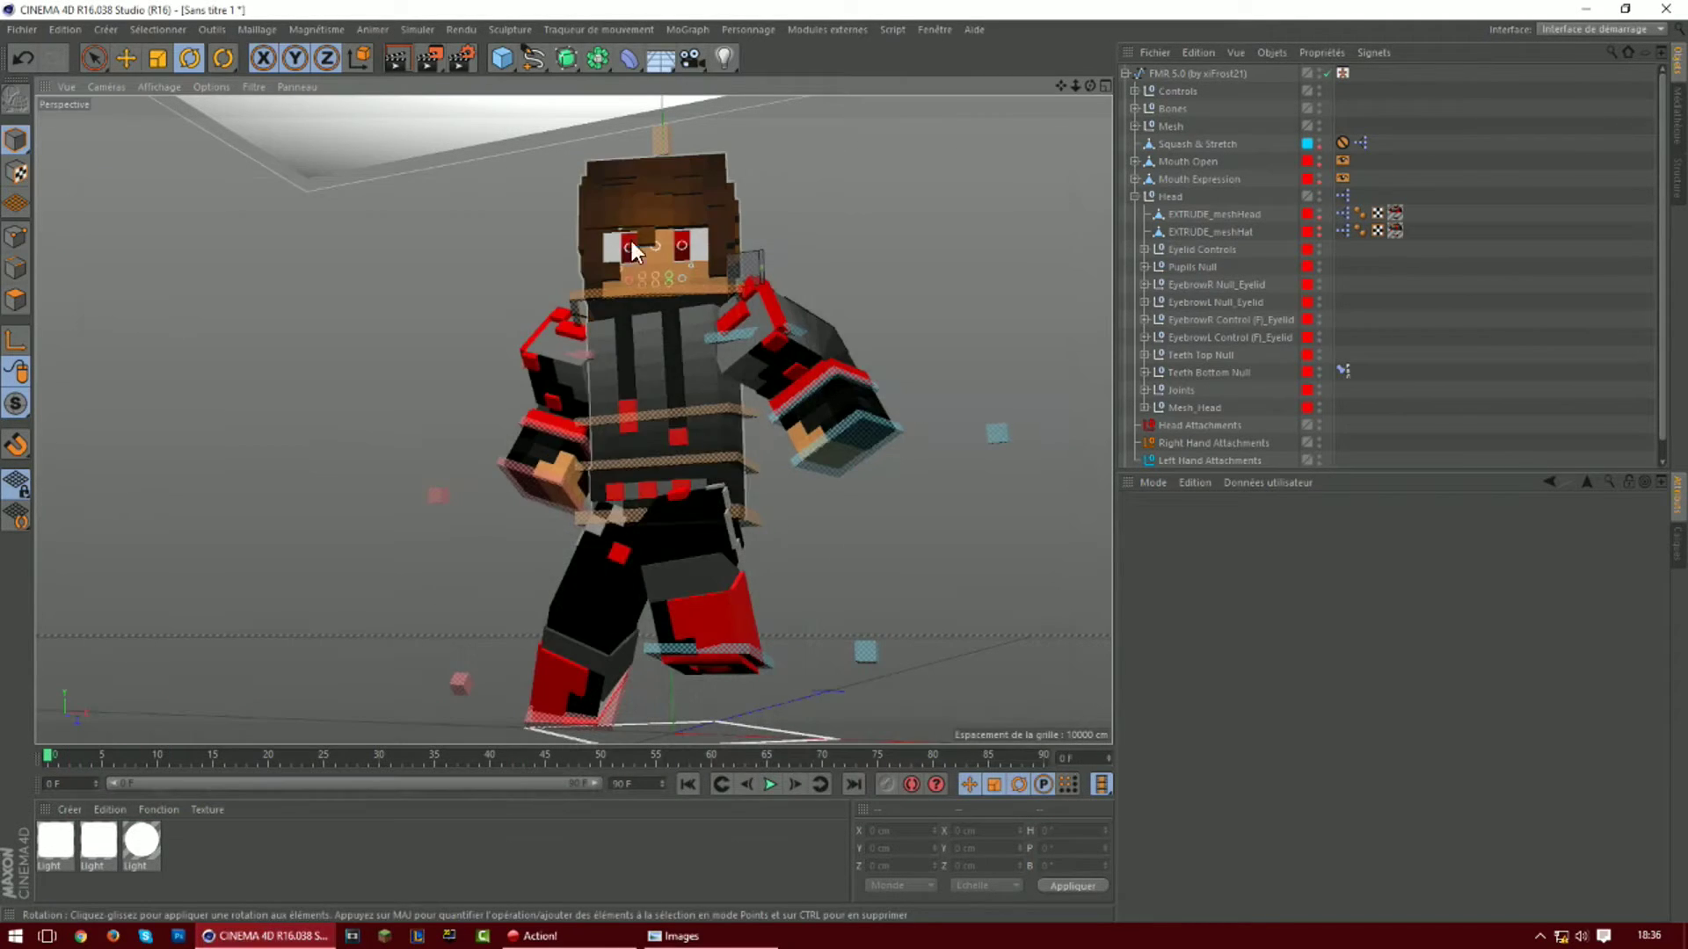
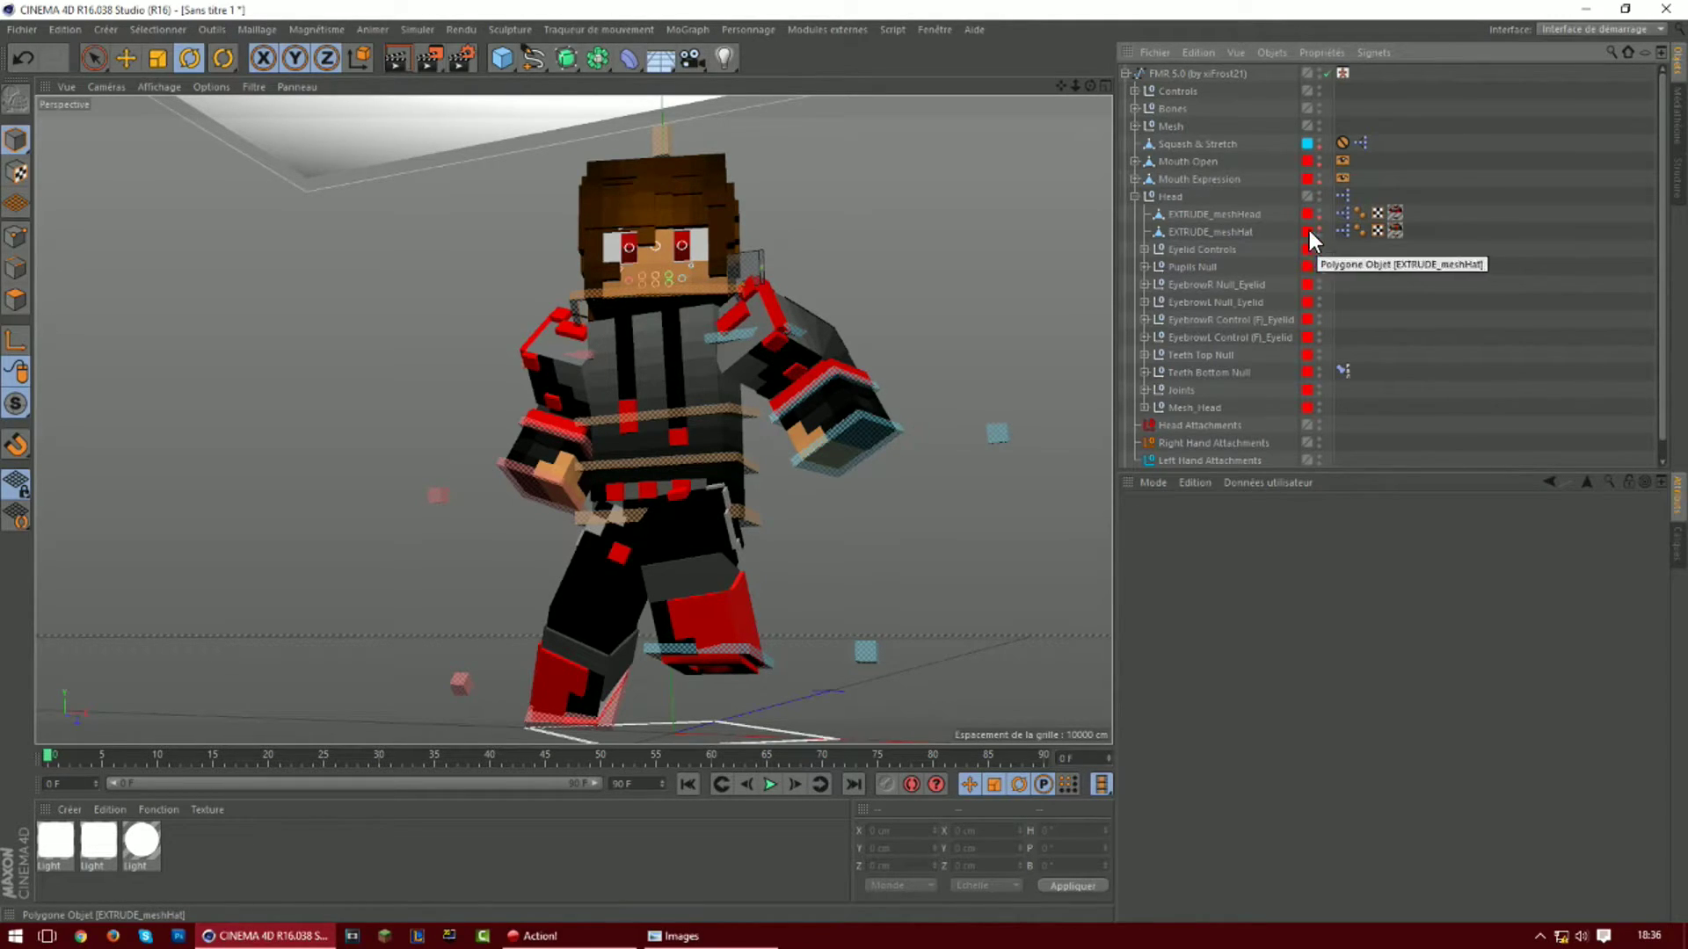
Preview-render the active viewport twice to check the character, dismissing each preview
click(410, 50)
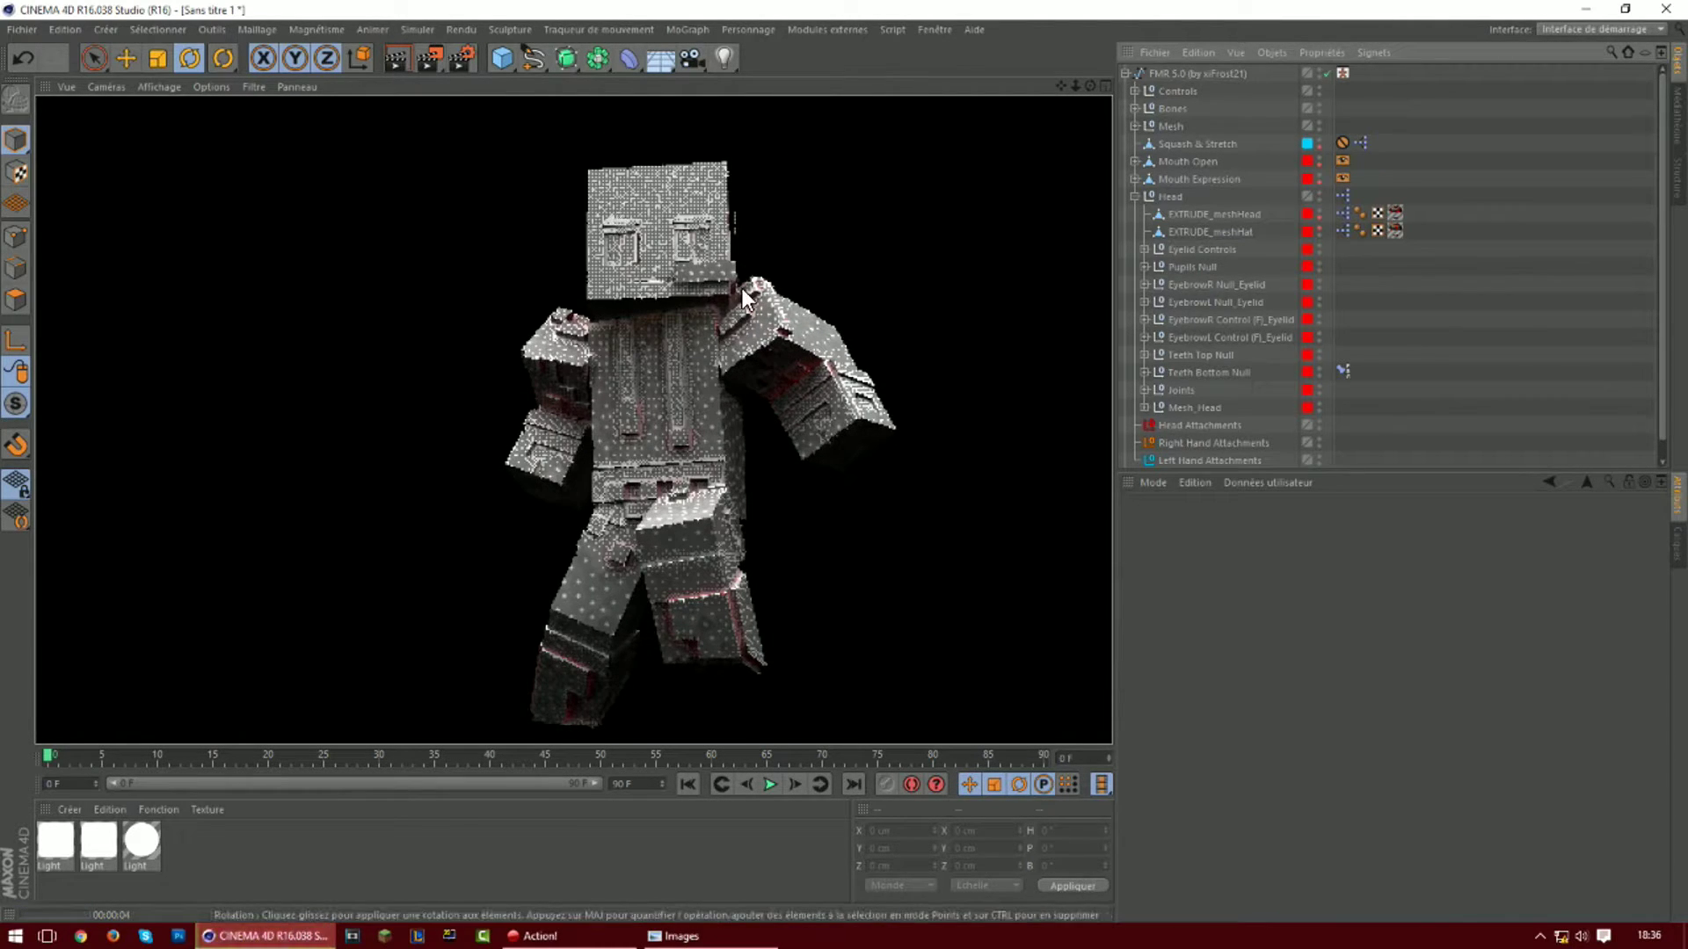
click(911, 255)
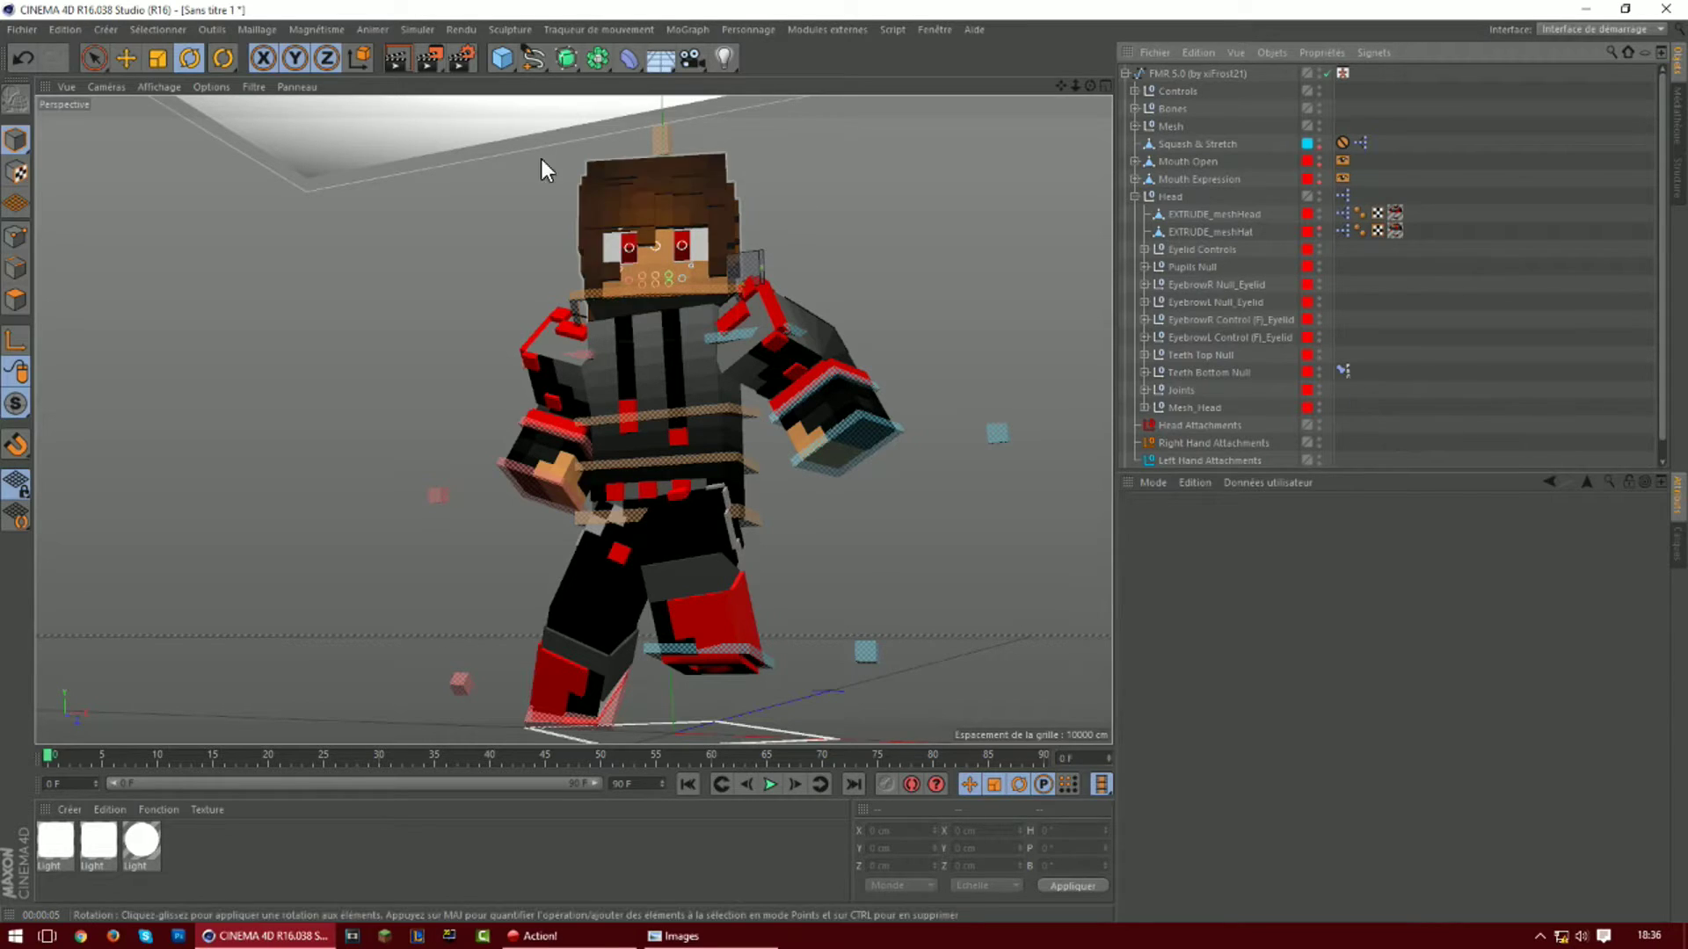
click(400, 55)
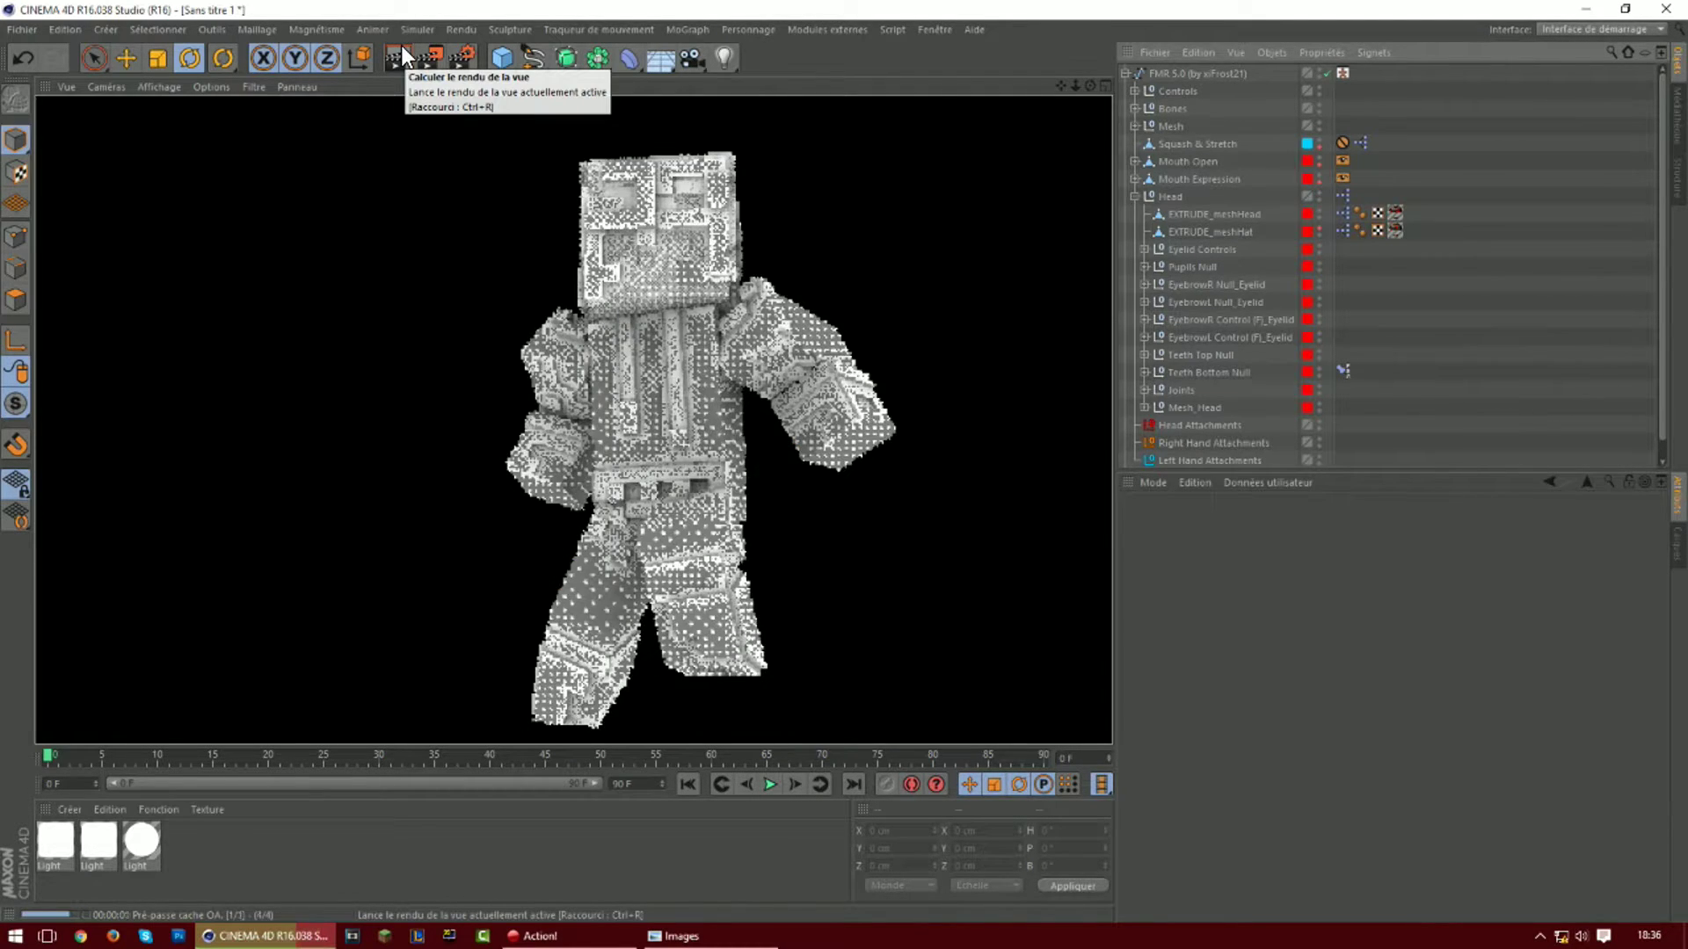
click(420, 304)
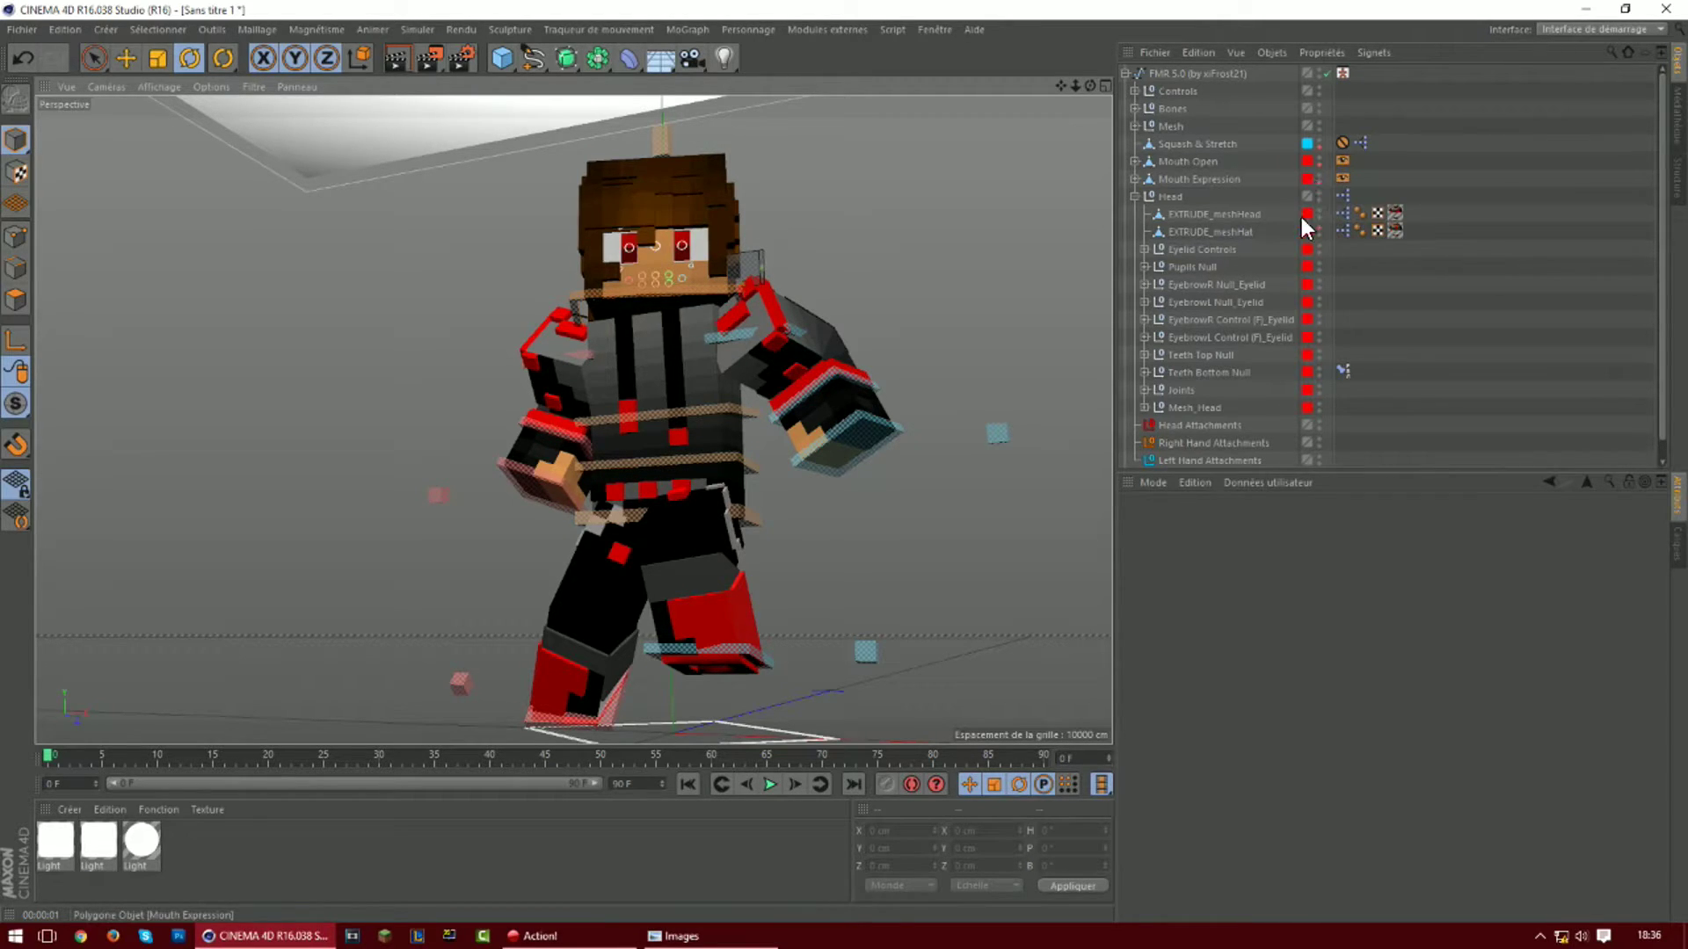
Restart the full render, check the framing of the whole image, and abort the render
click(427, 58)
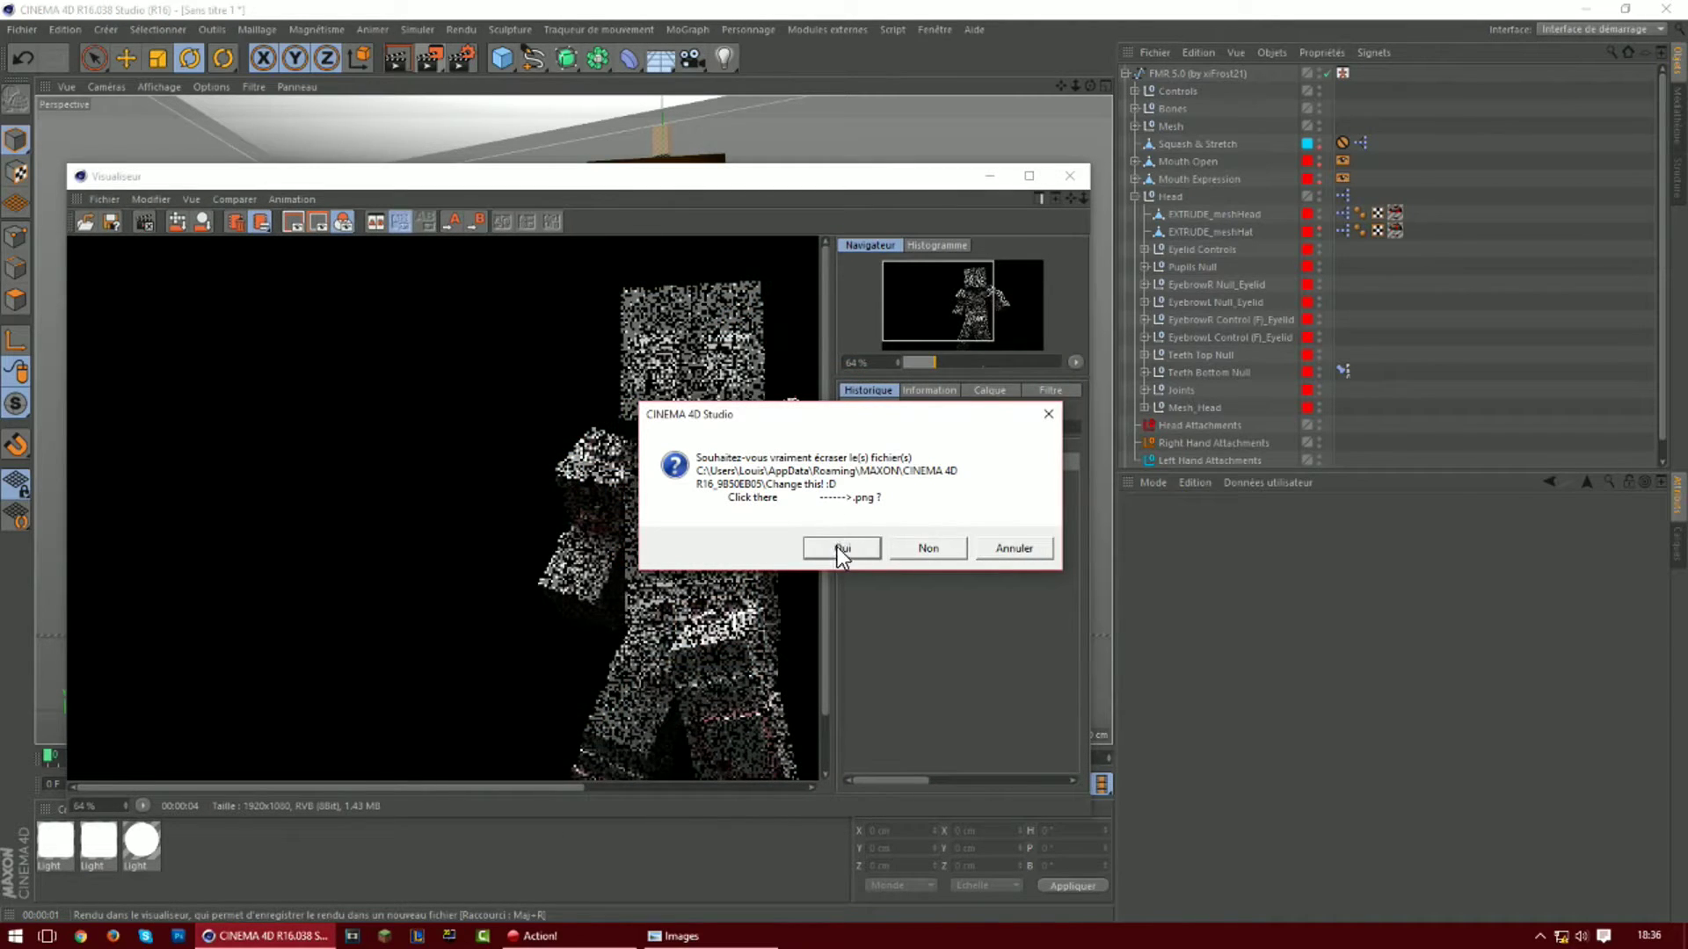
click(840, 549)
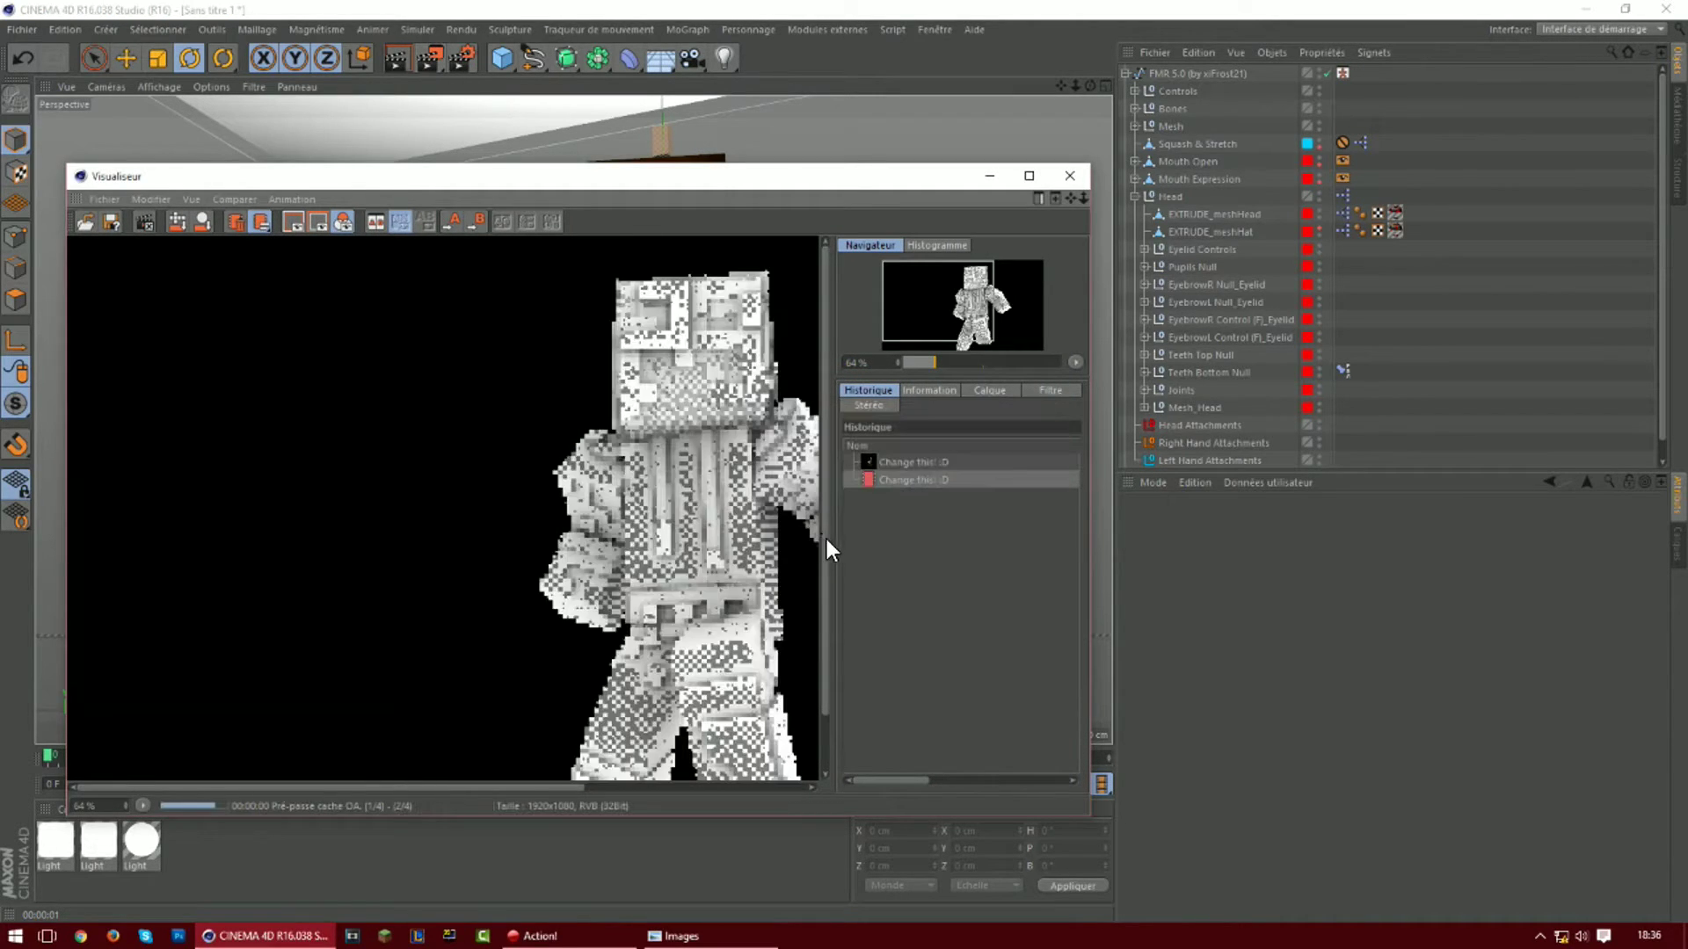
scroll(645, 470, down, 2)
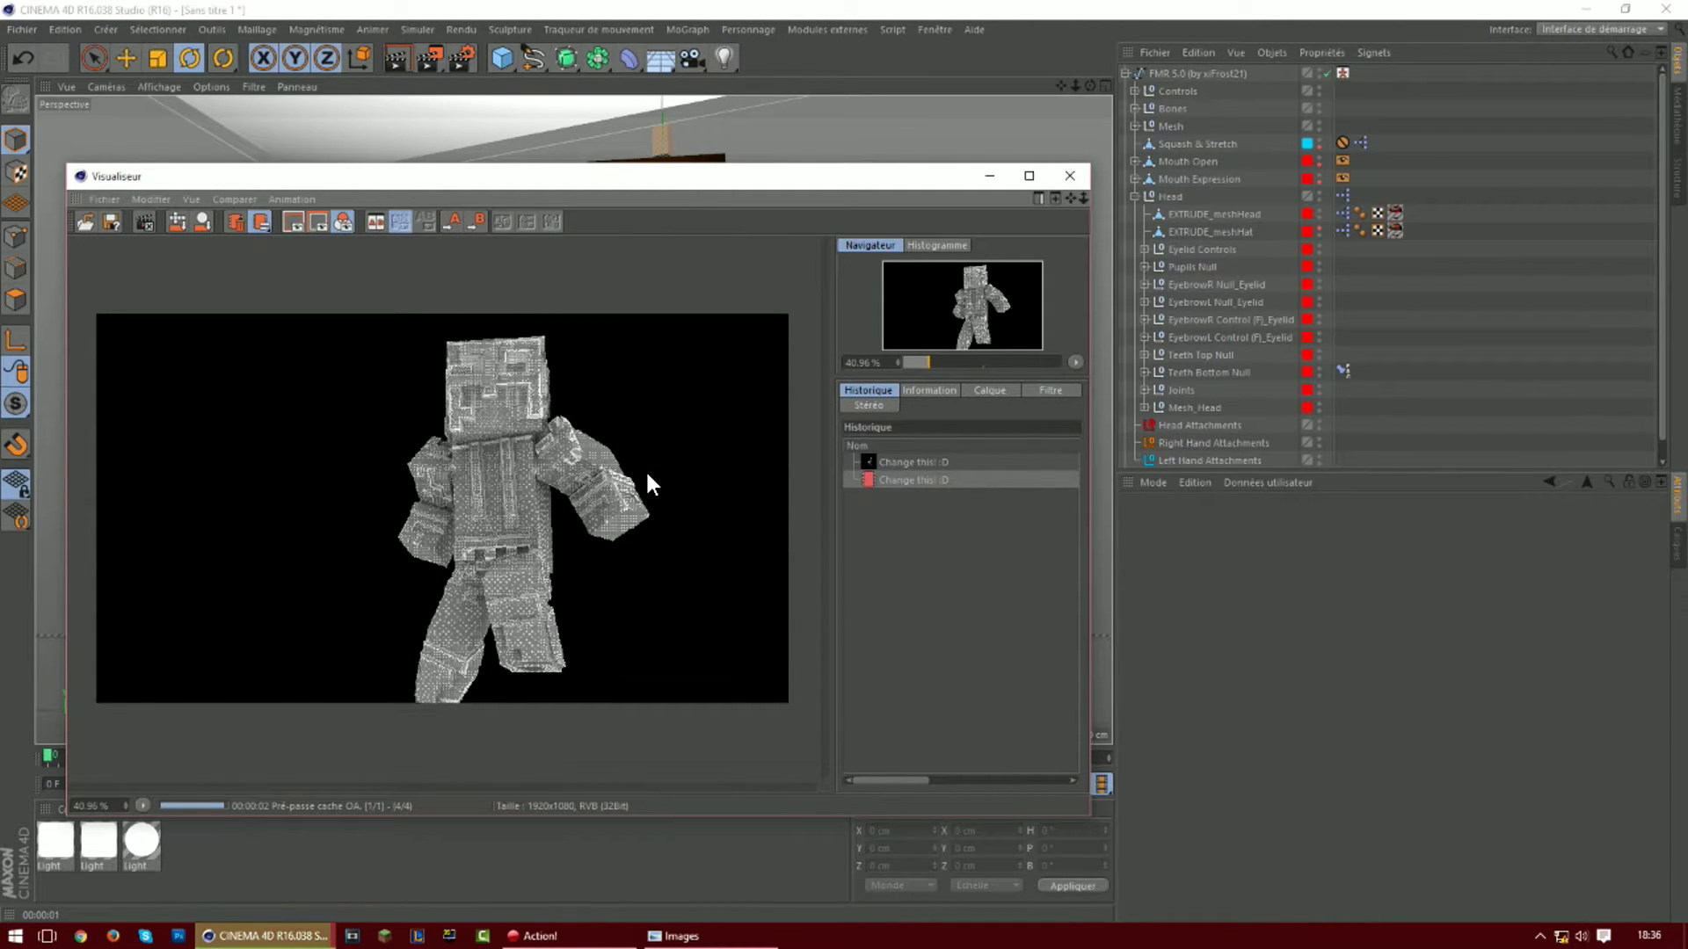
click(1067, 175)
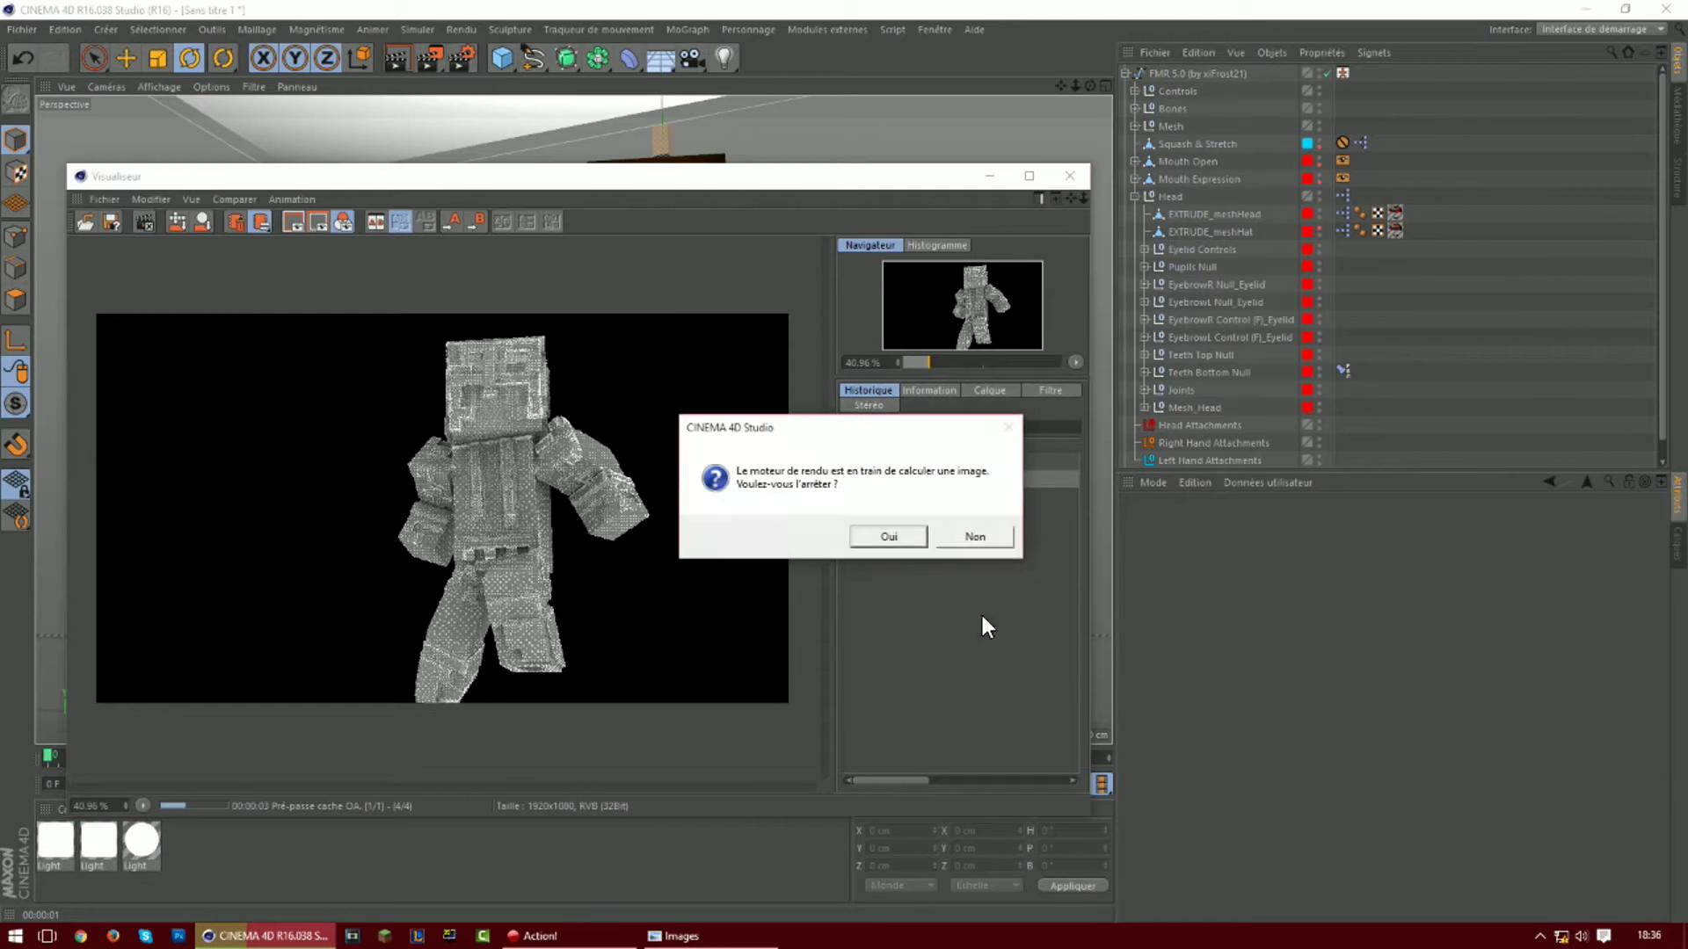
click(904, 540)
Rotate the neck control to turn the head slightly toward the character's left arm
click(687, 292)
drag(687, 289, 715, 287)
click(904, 239)
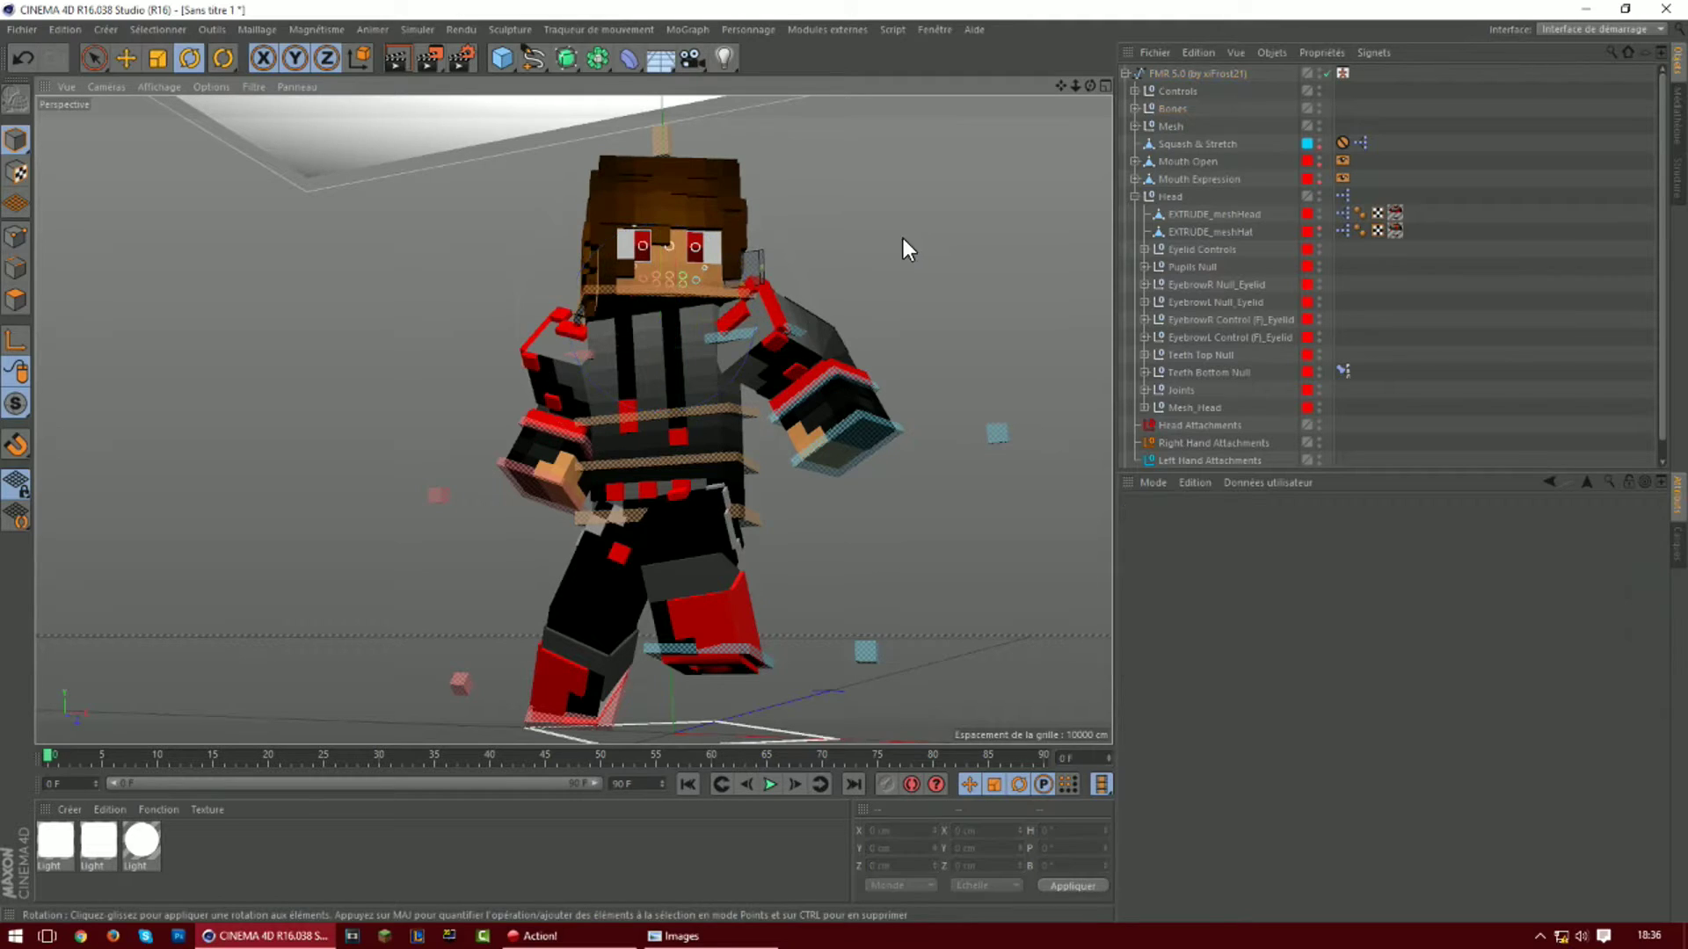
Twist the torso slightly with the back control and readjust the head's rotation with the neck control
mouse_move(1090, 85)
mouse_down()
mouse_move(1075, 83)
mouse_move(1099, 97)
mouse_up()
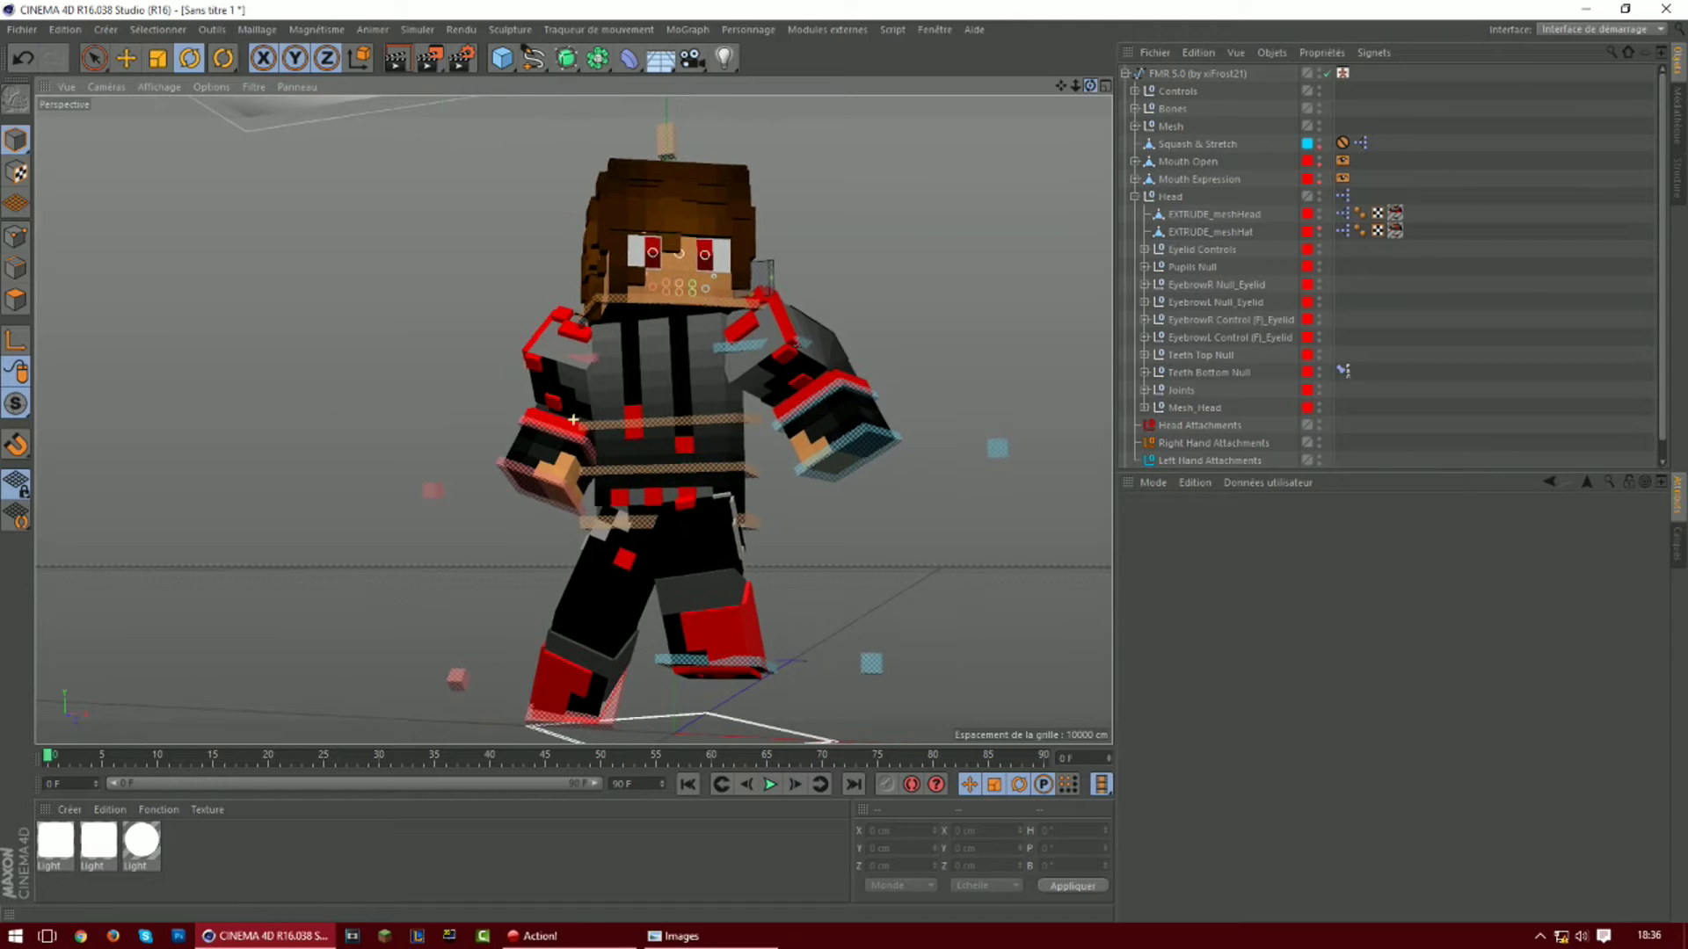
click(659, 430)
drag(677, 427, 699, 422)
click(927, 329)
click(731, 305)
drag(756, 306, 730, 299)
click(882, 274)
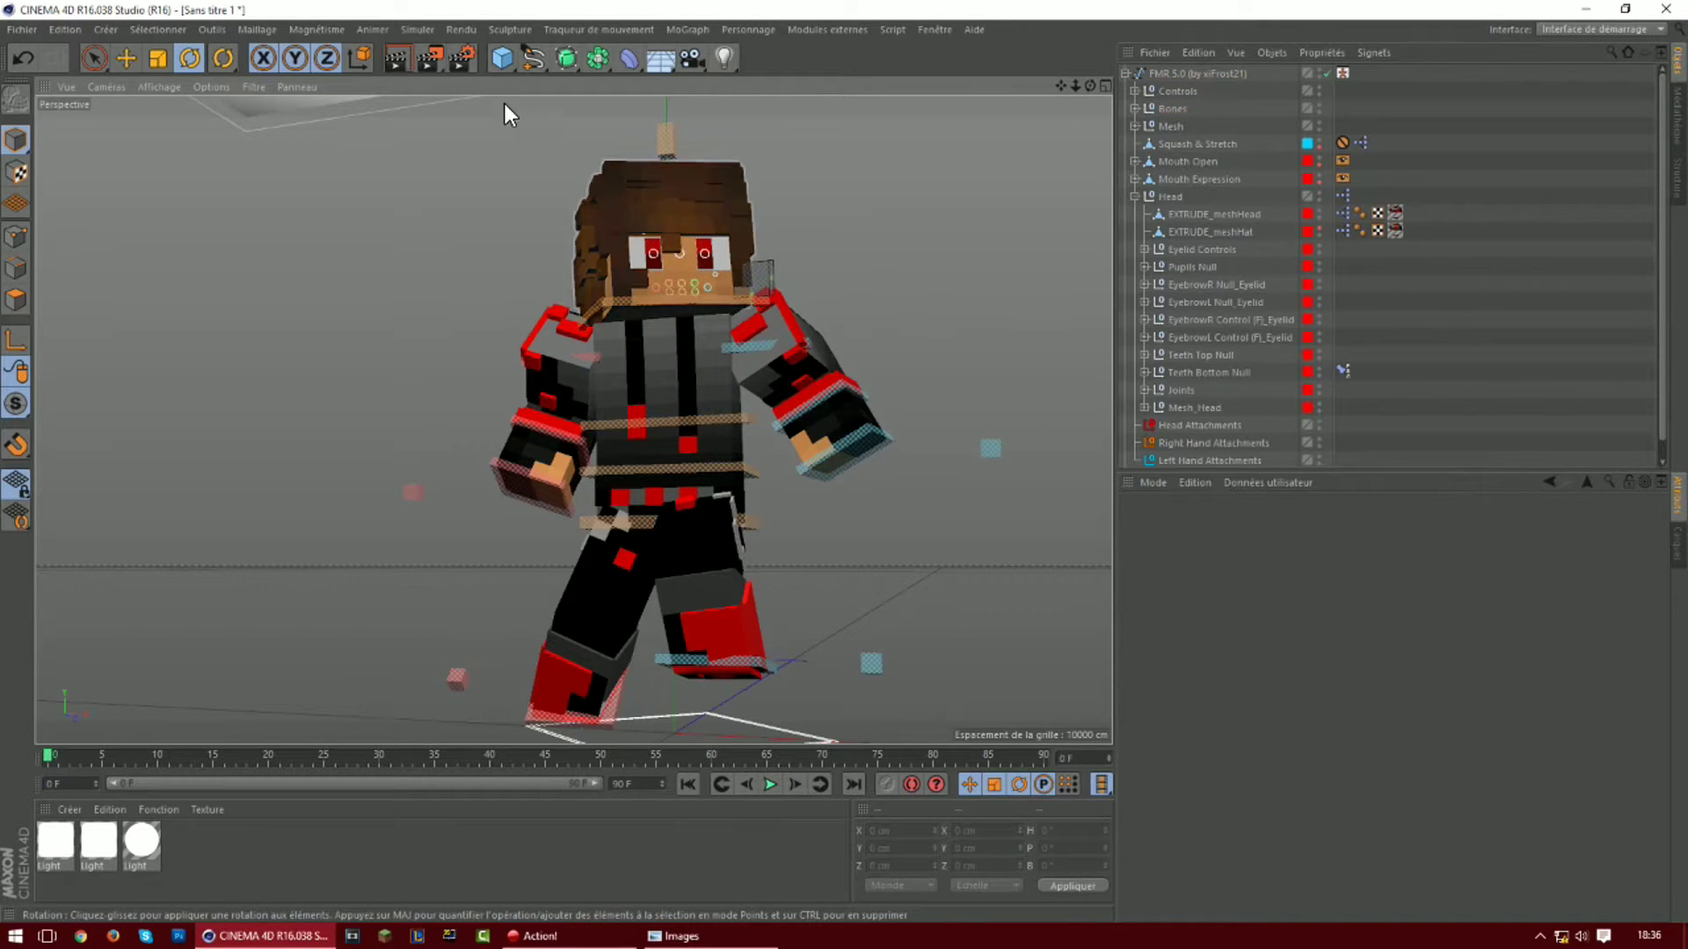
Test-render the adjusted pose at full size, overwriting the existing file, and stop the render
click(429, 58)
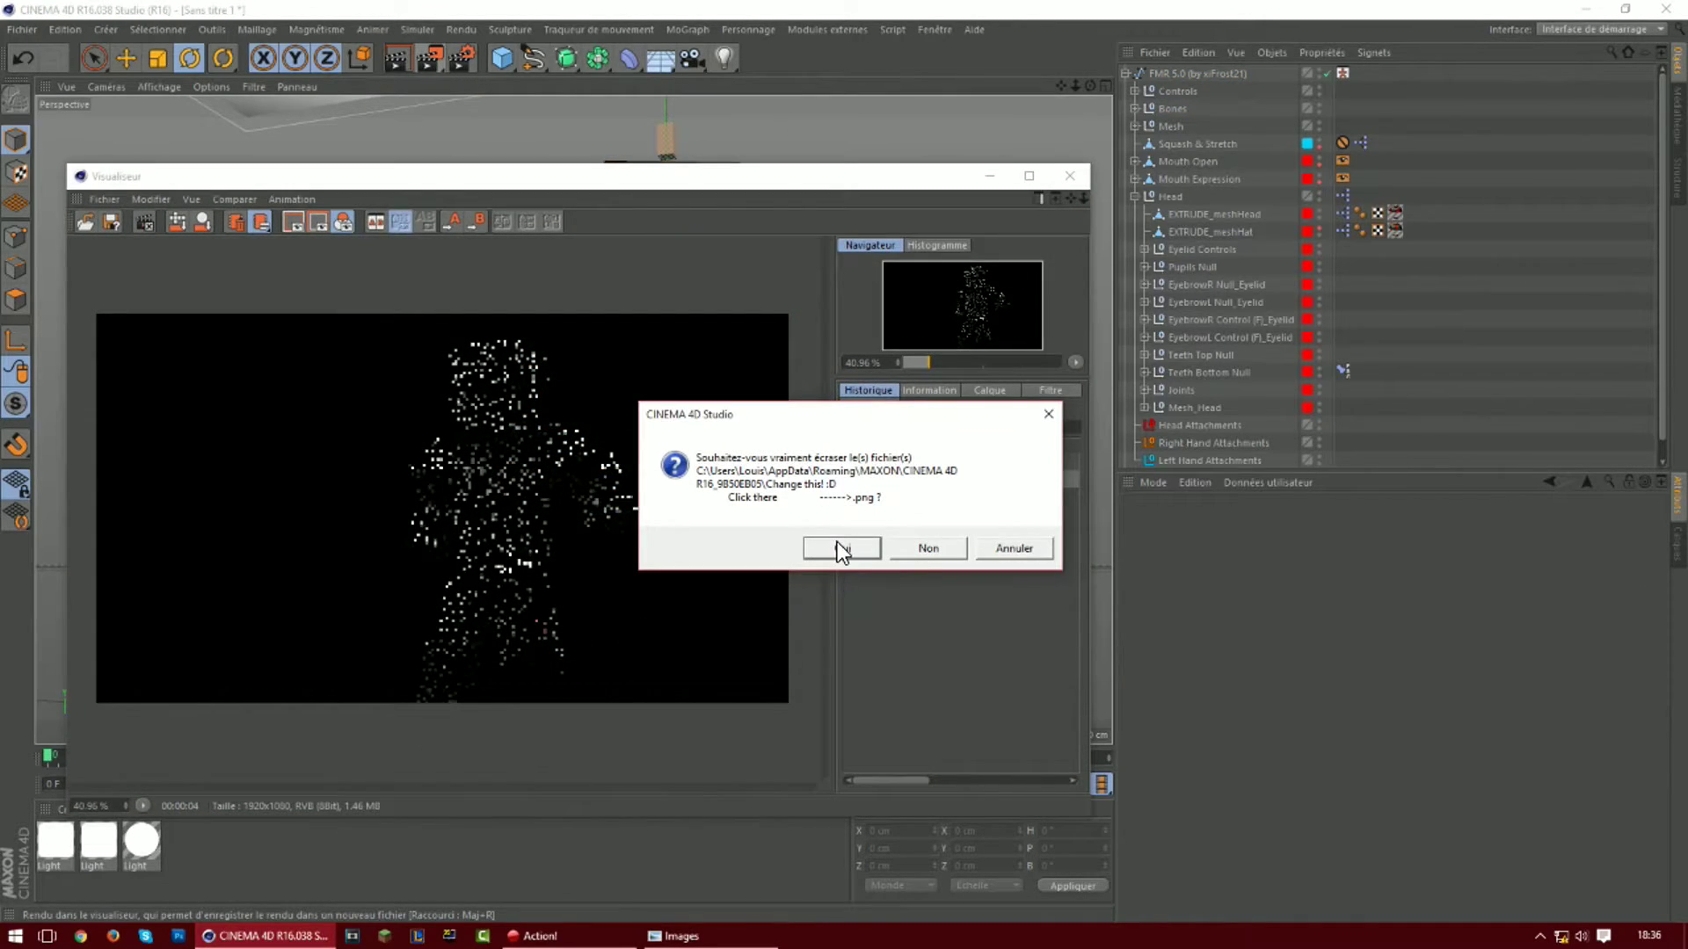
click(840, 546)
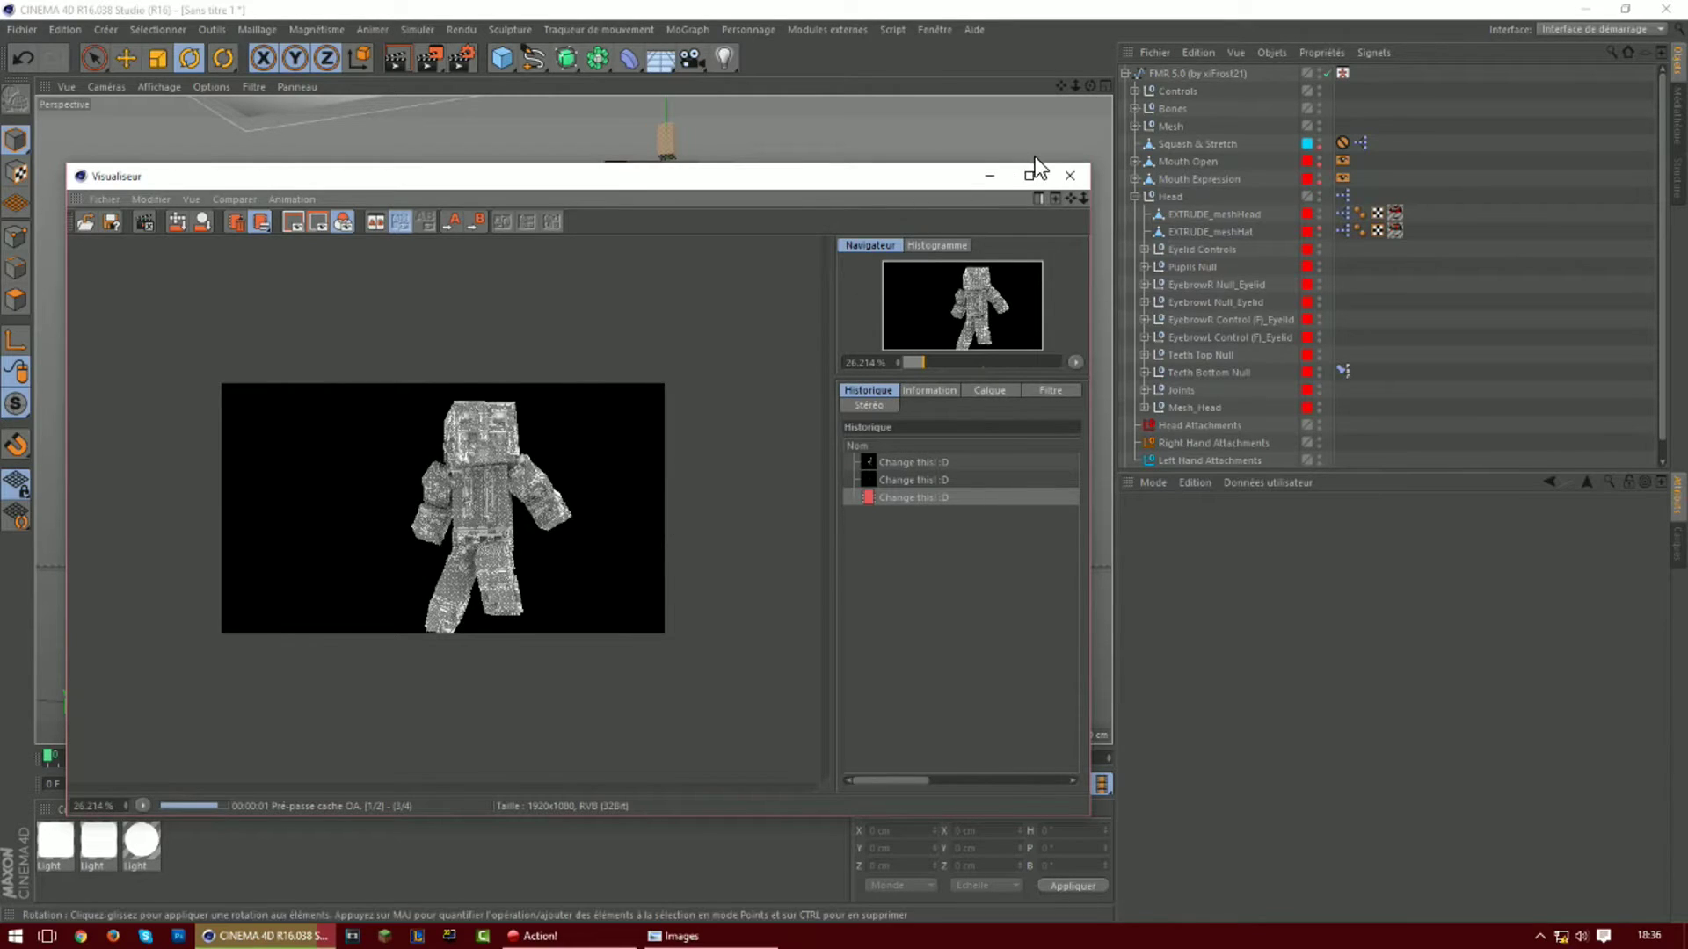
click(1069, 175)
click(906, 529)
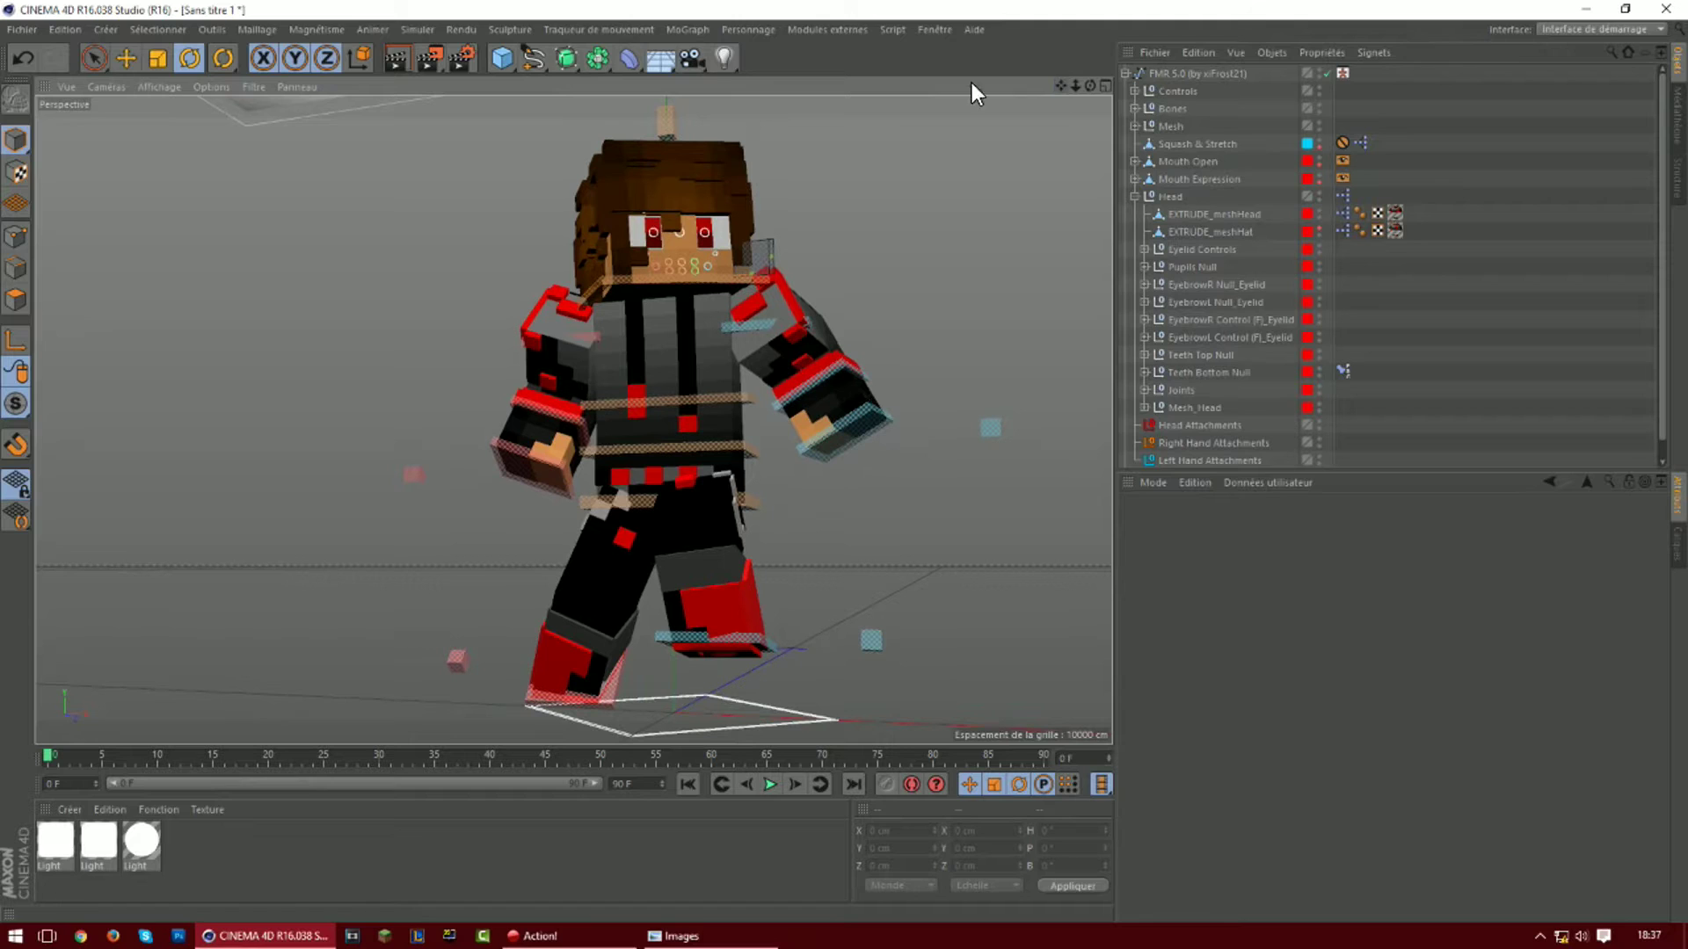
Render the reframed character in the picture viewer, replacing the existing PNG, and adjust the display zoom
click(429, 58)
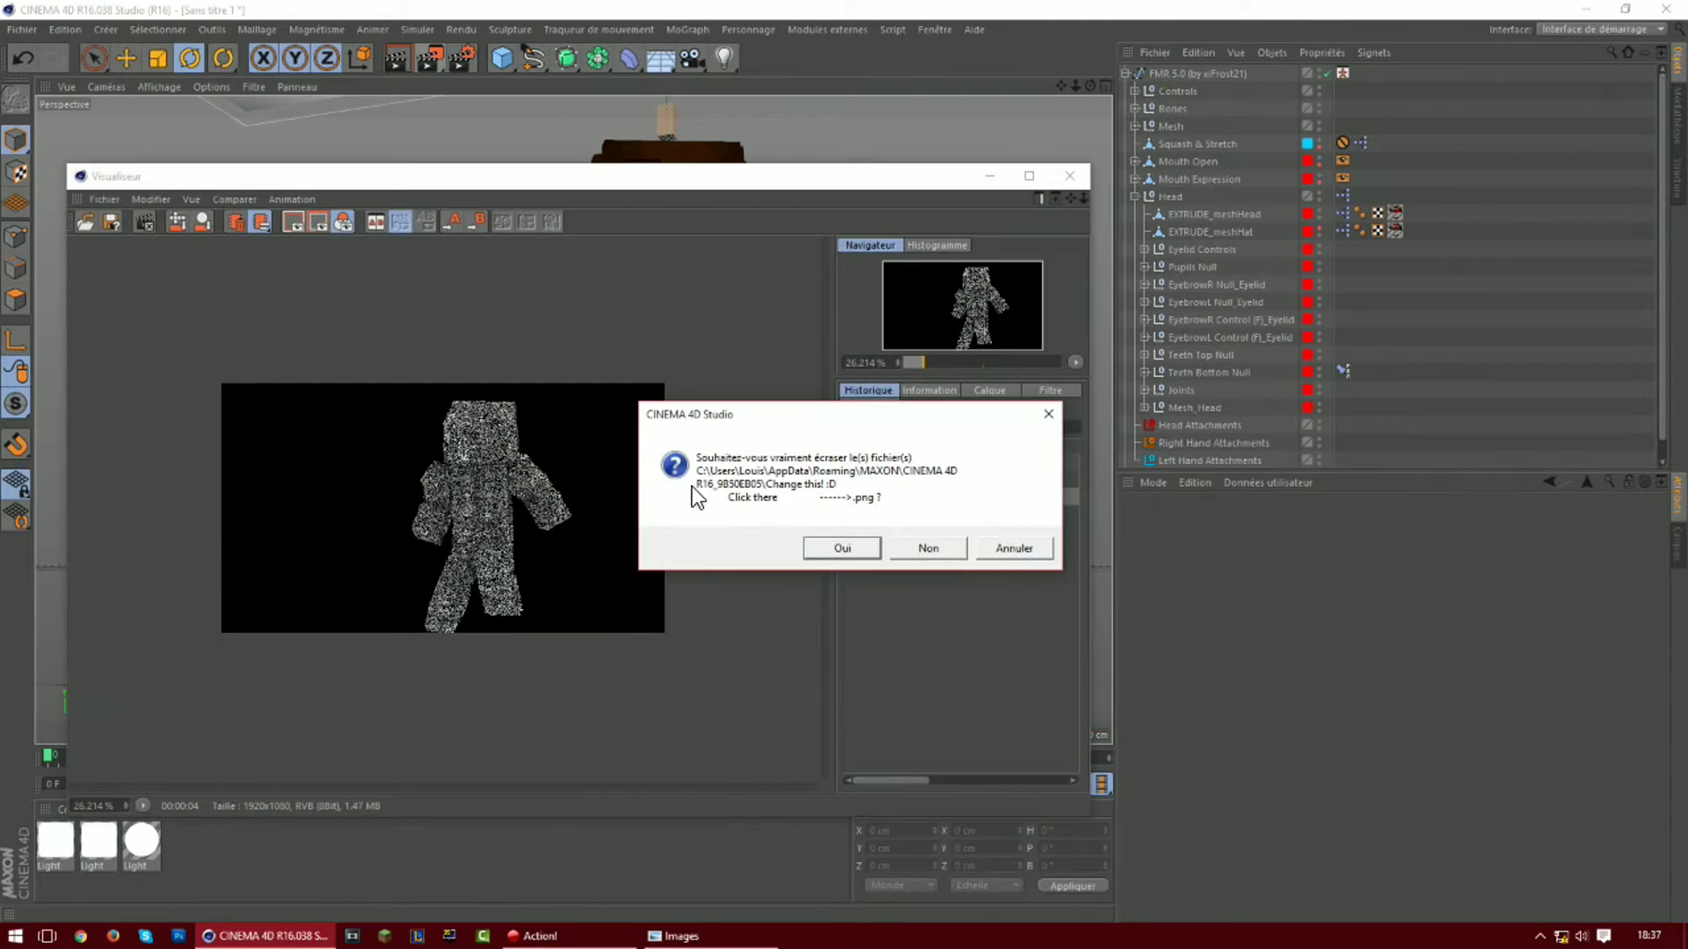
click(821, 547)
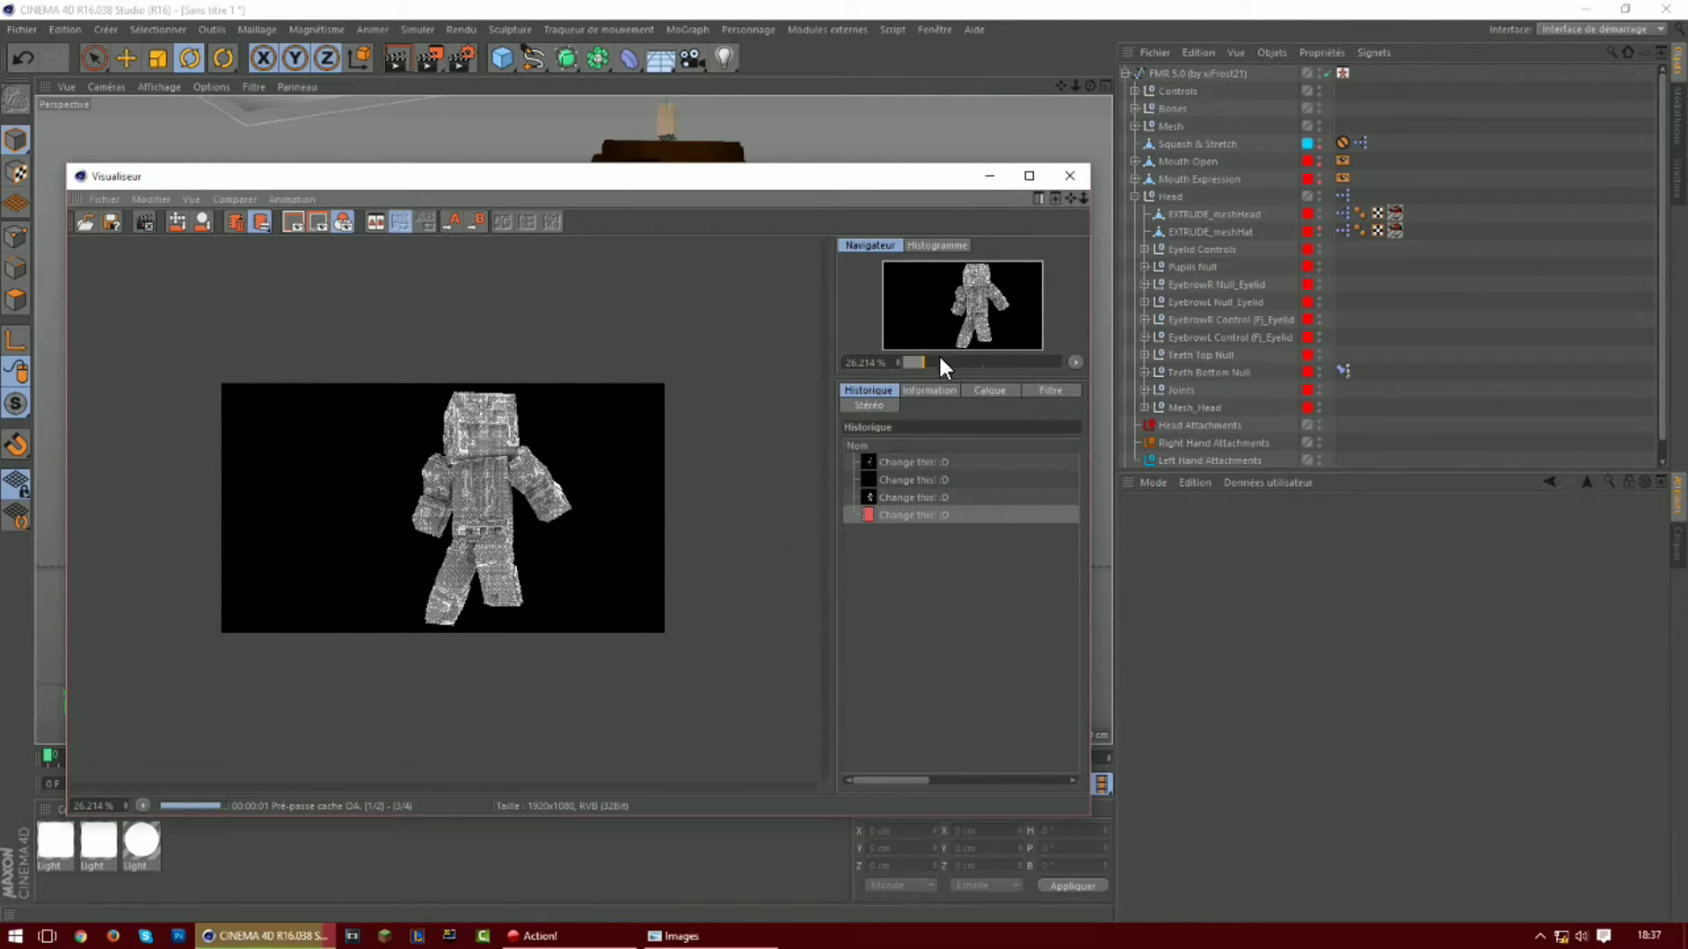
drag(926, 358, 967, 366)
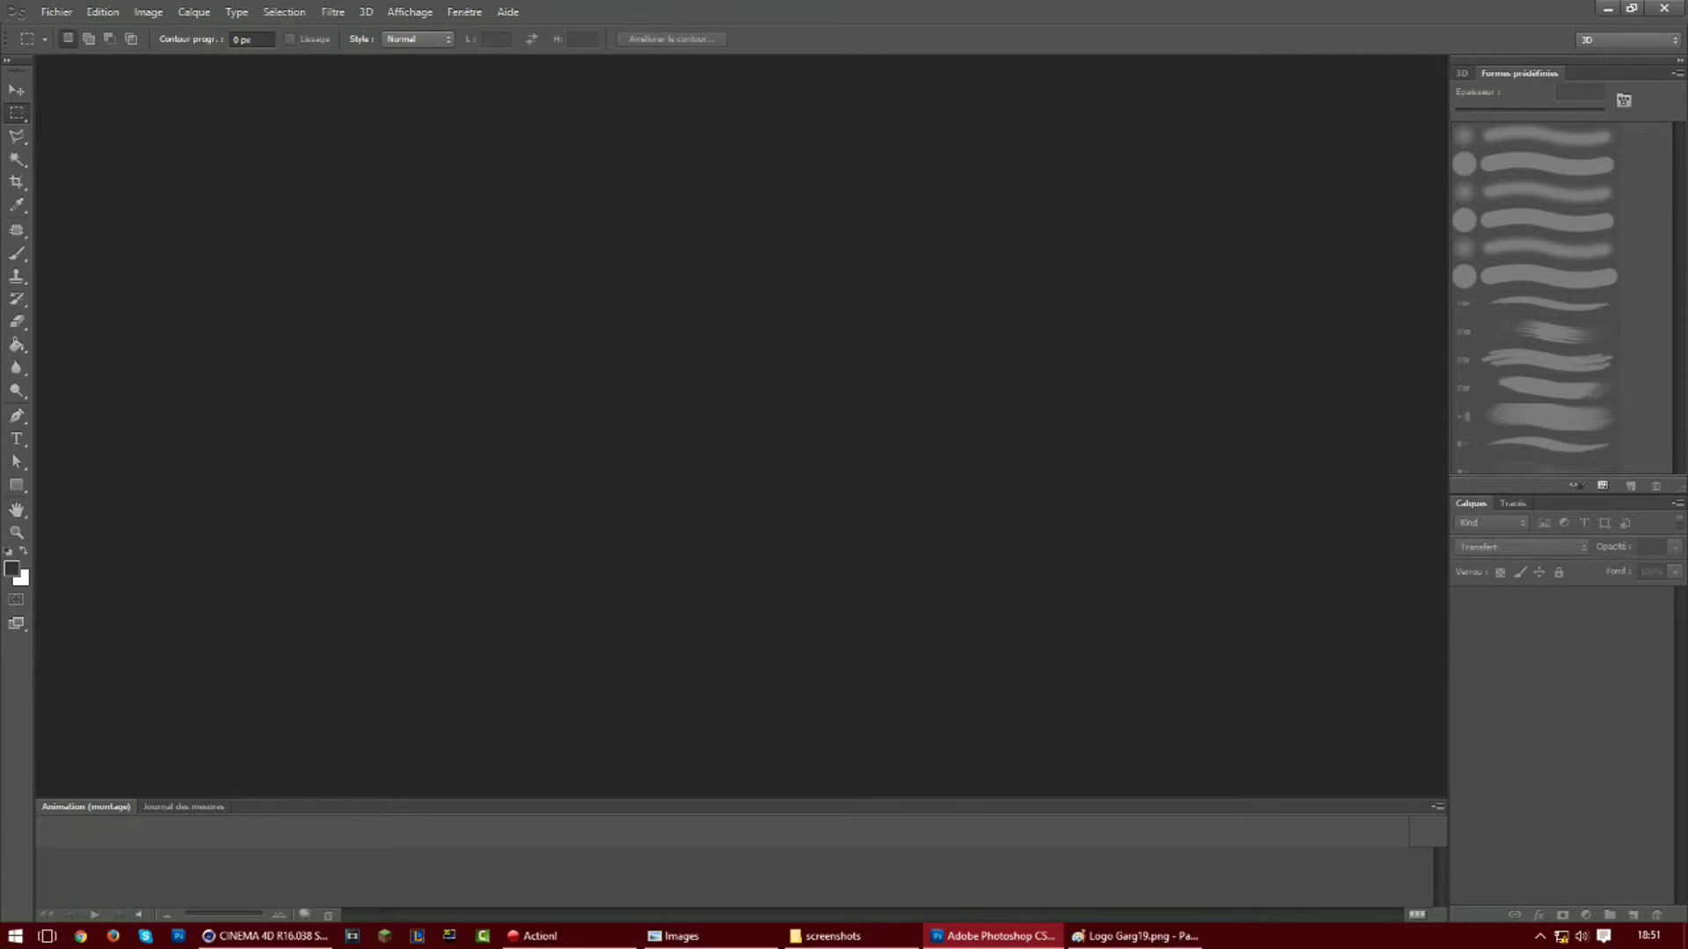
Open the character render made for the logo tutorial from the Images folder, examine it in Paint, and close both windows
click(15, 935)
click(276, 733)
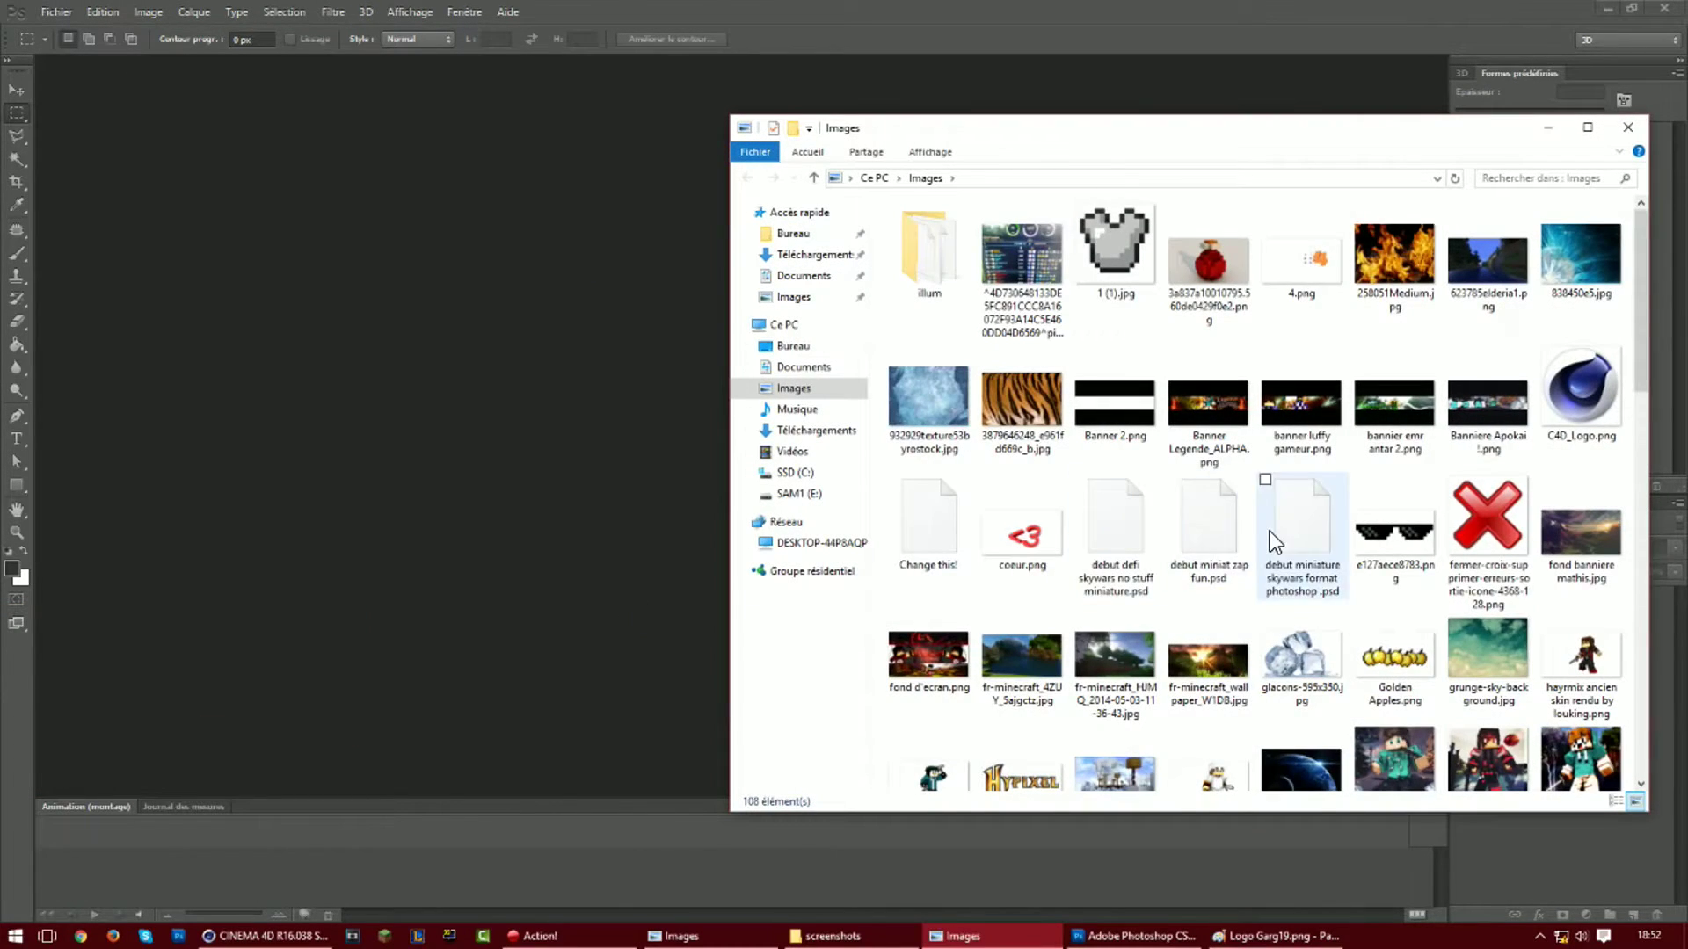
scroll(1269, 531, down, 10)
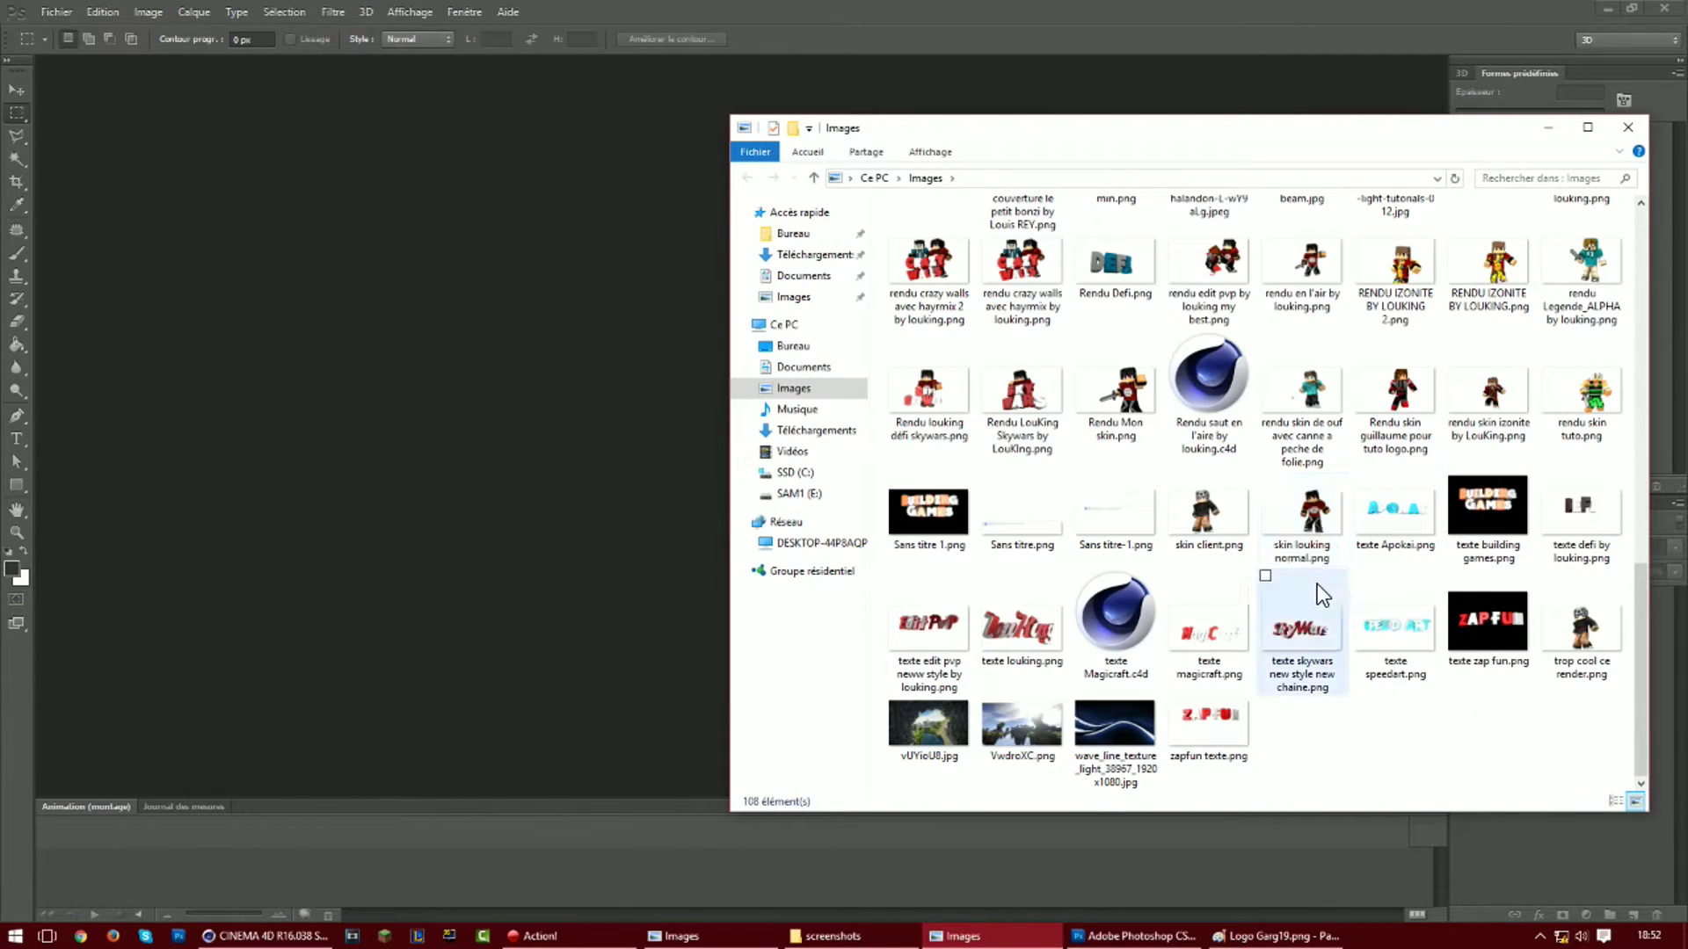
double_click(1410, 402)
scroll(1109, 453, up, 3)
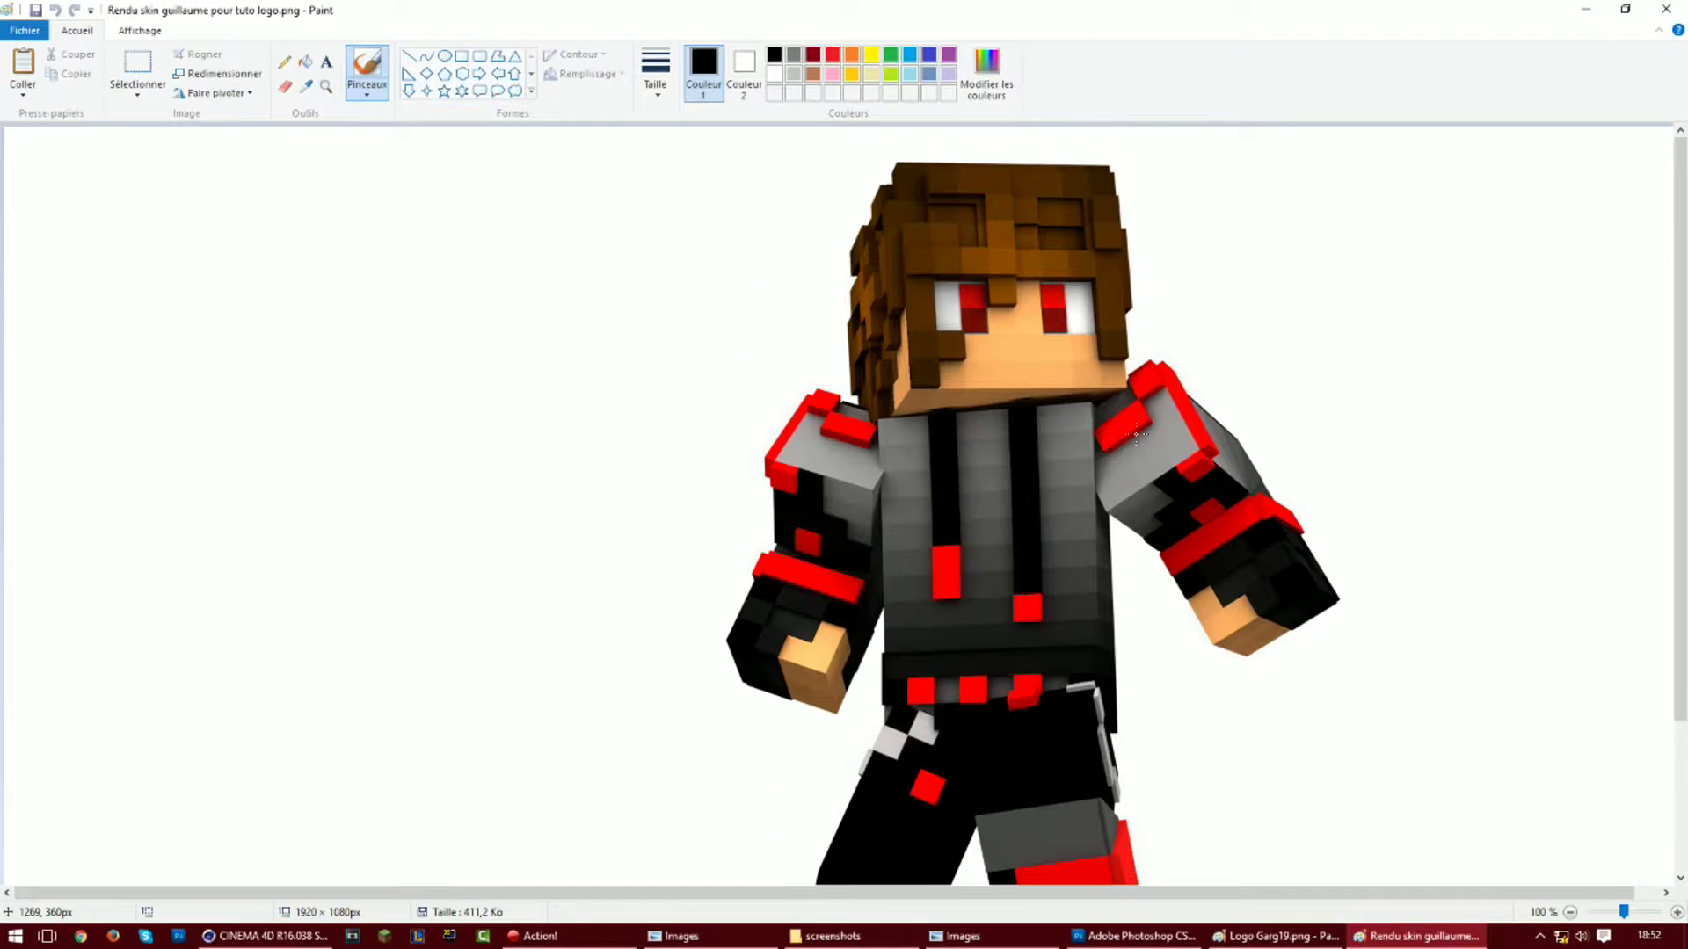
click(1665, 8)
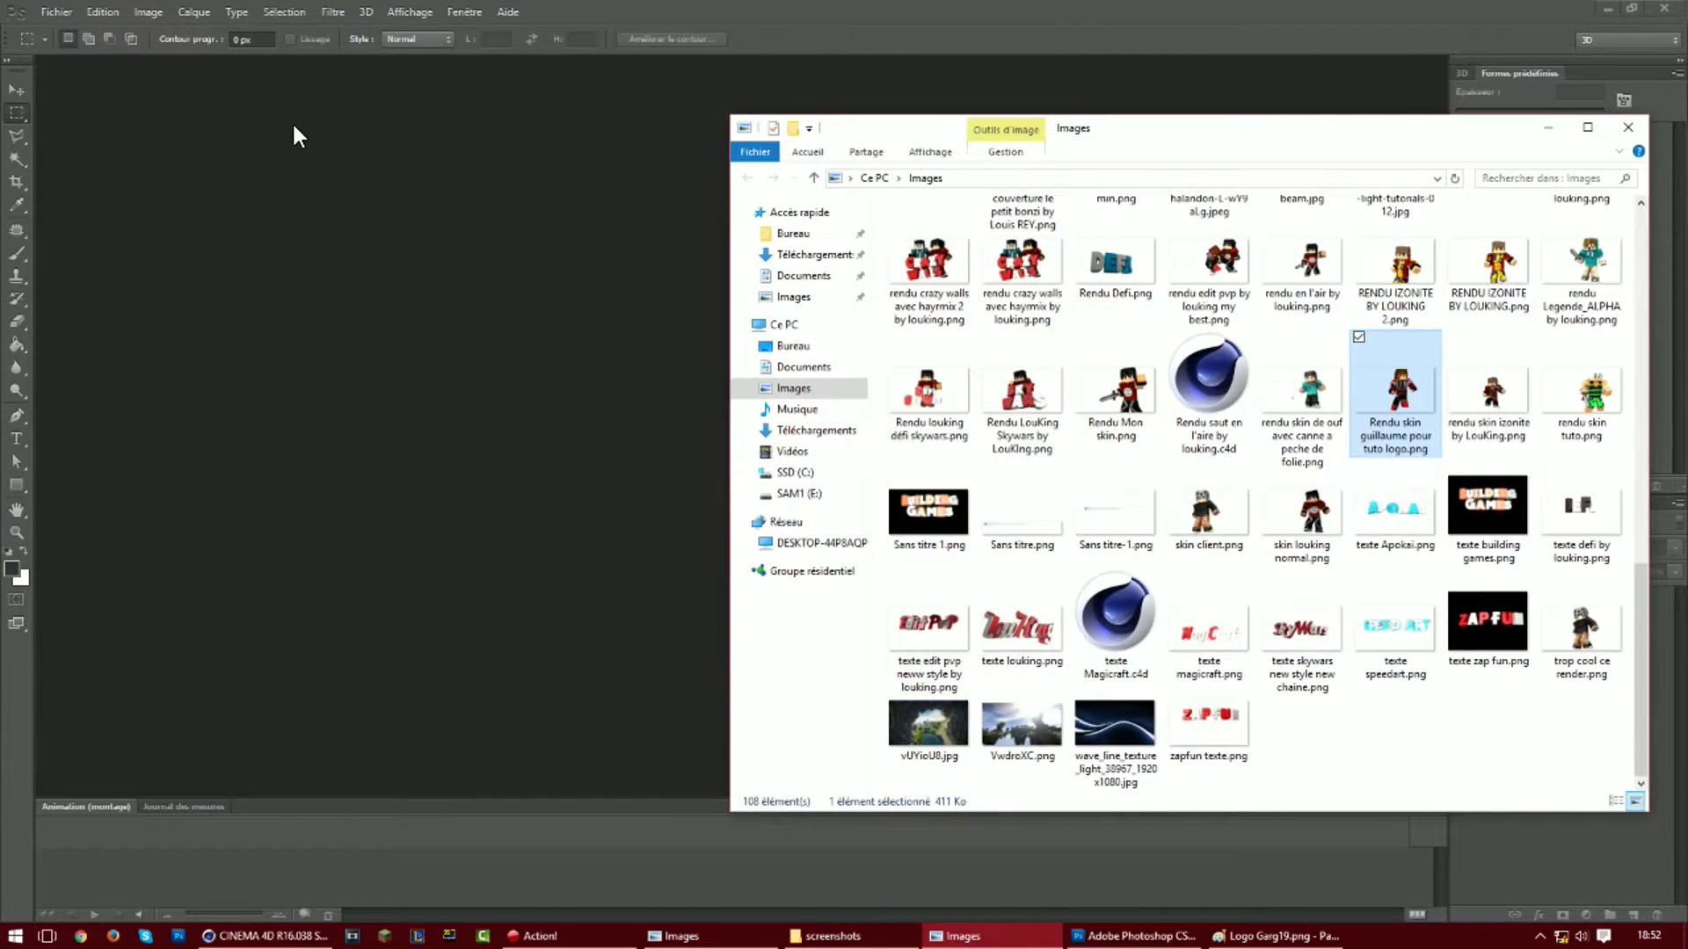
click(1627, 128)
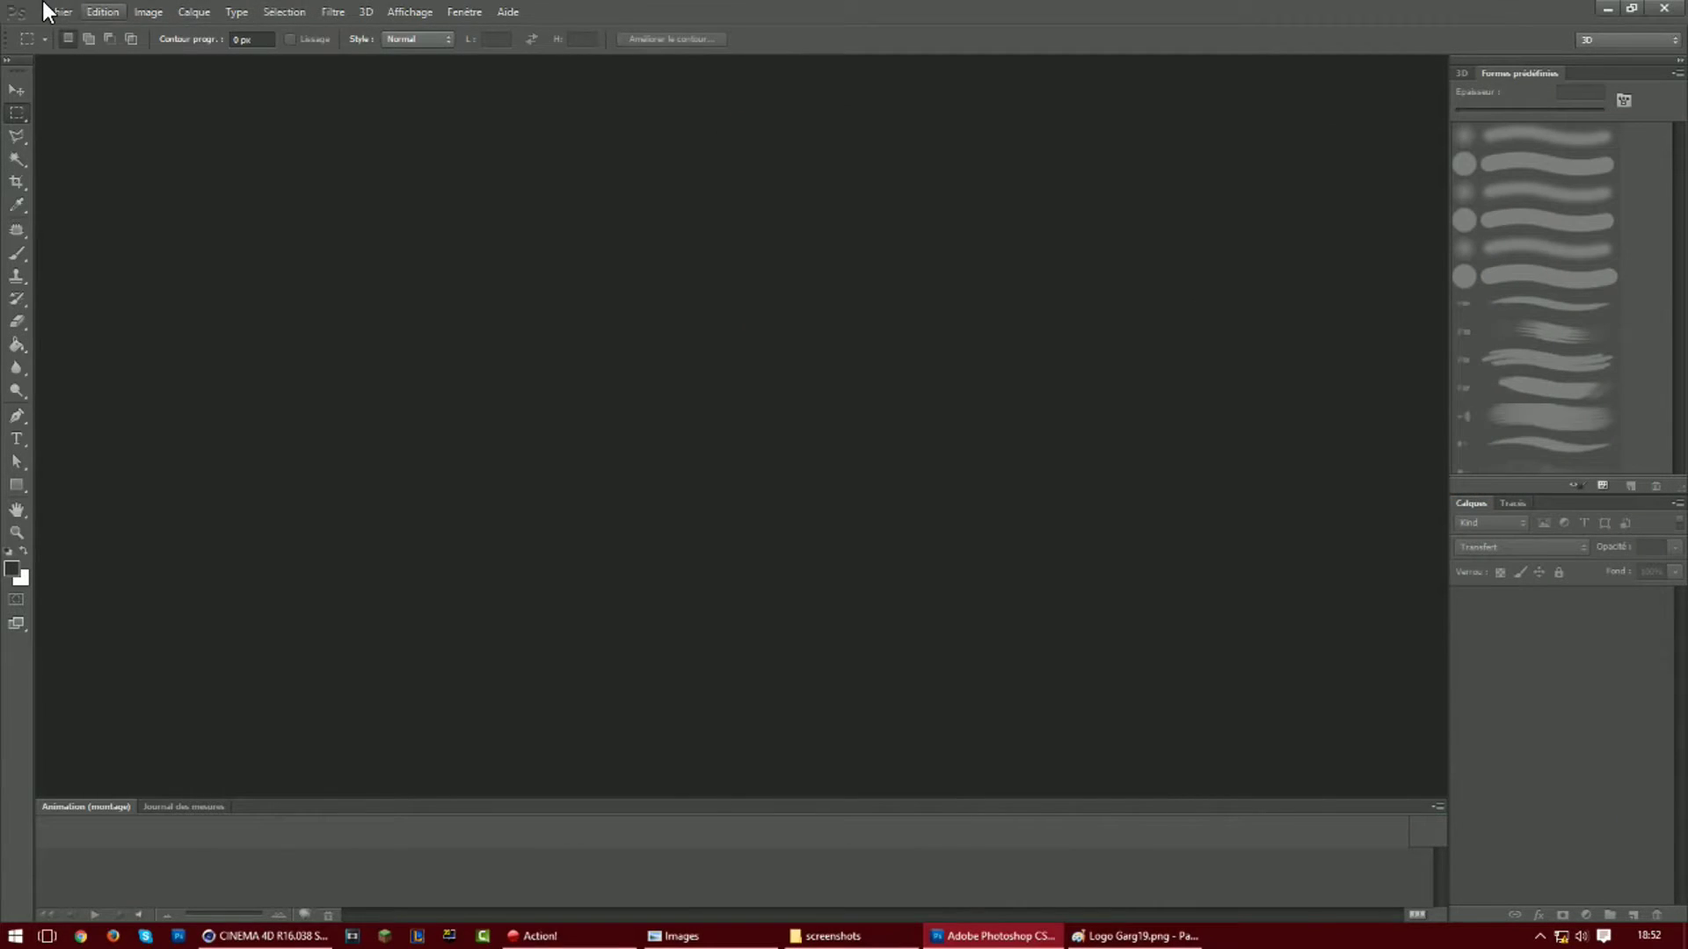
Create a new transparent Photoshop document 1000 pixels wide and 1000 pixels high
click(55, 12)
click(76, 31)
click(739, 320)
double_click(739, 319)
text(1000)
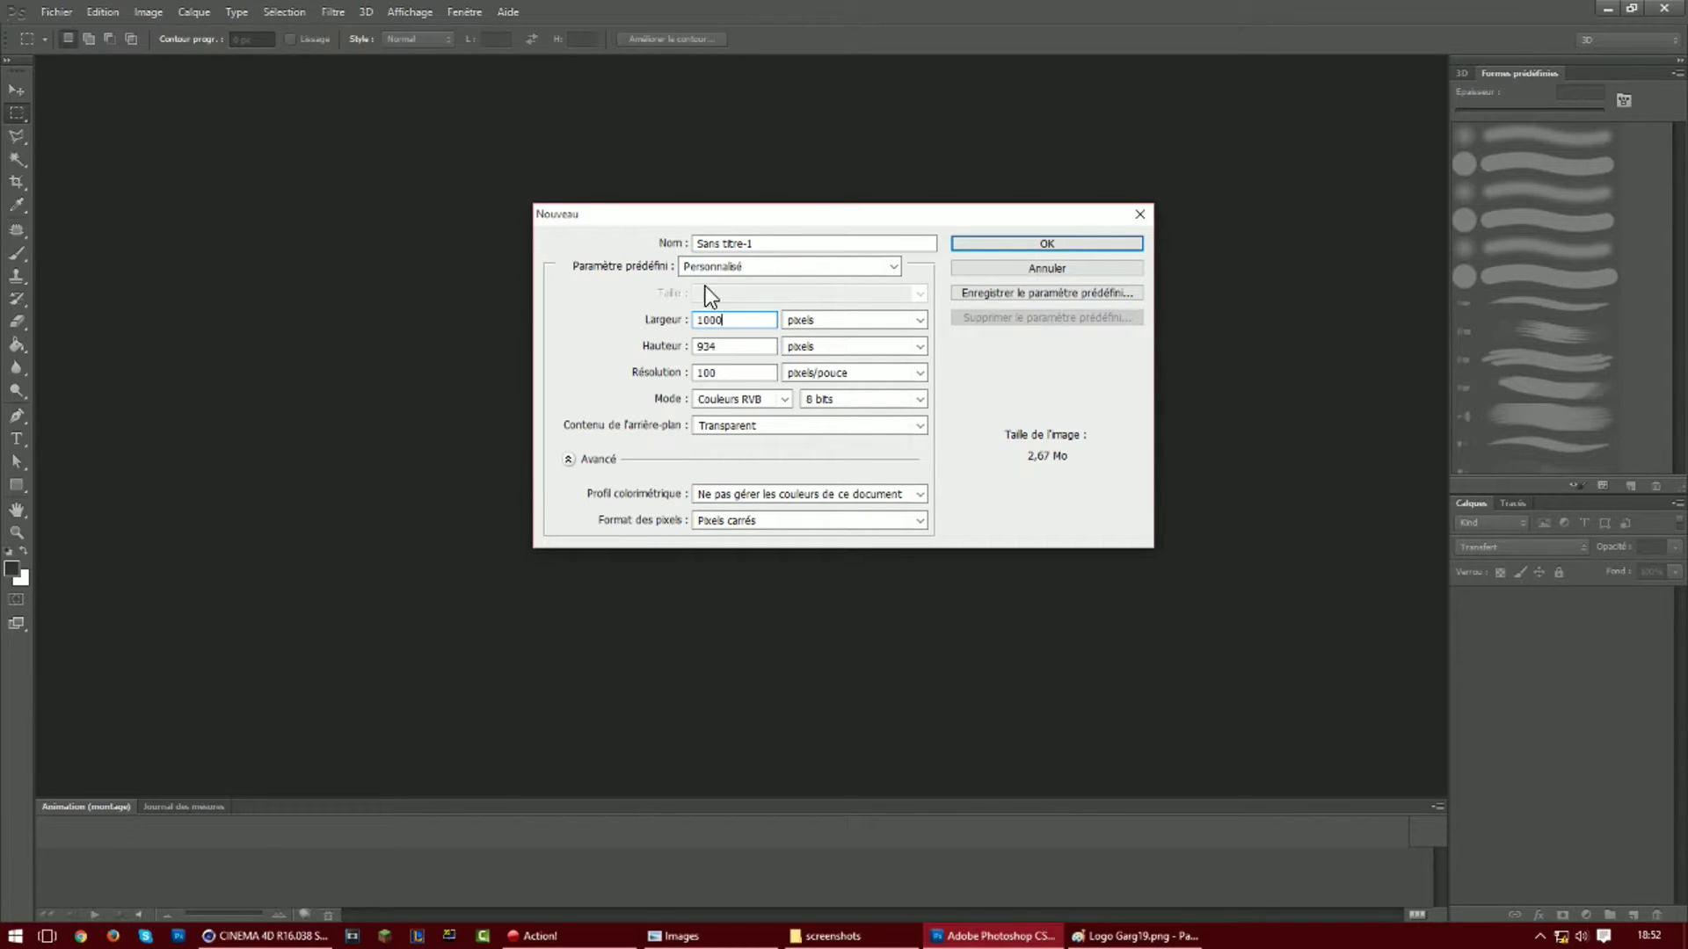
double_click(728, 345)
key(BackSpace)
text(1000)
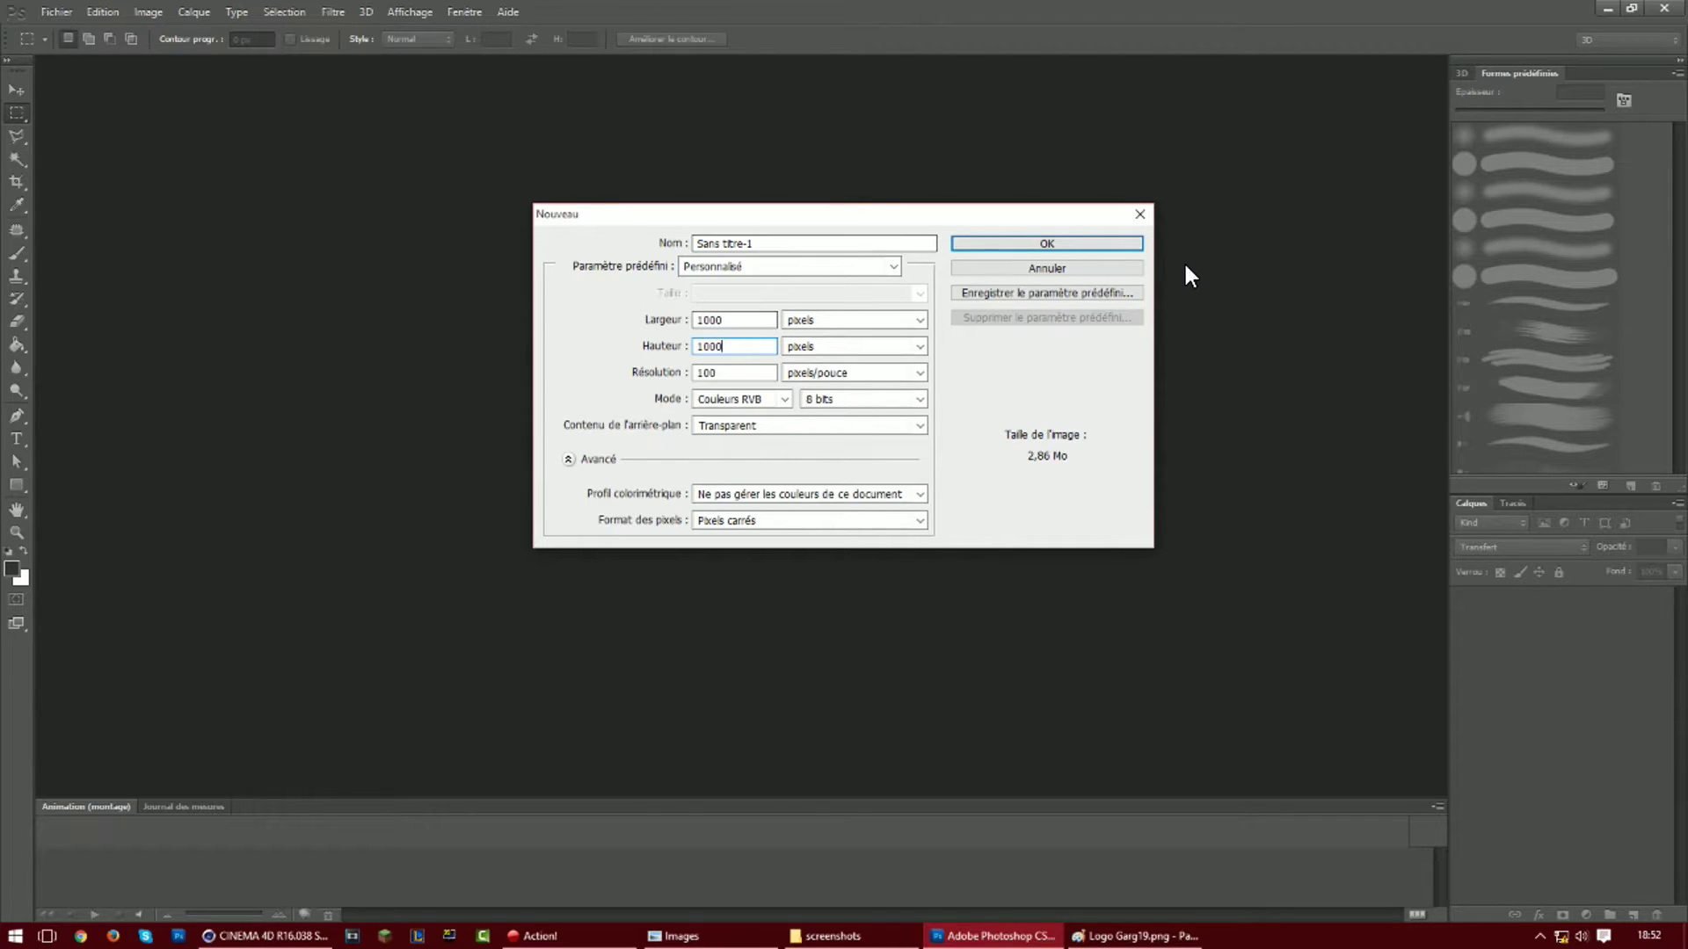
click(1101, 243)
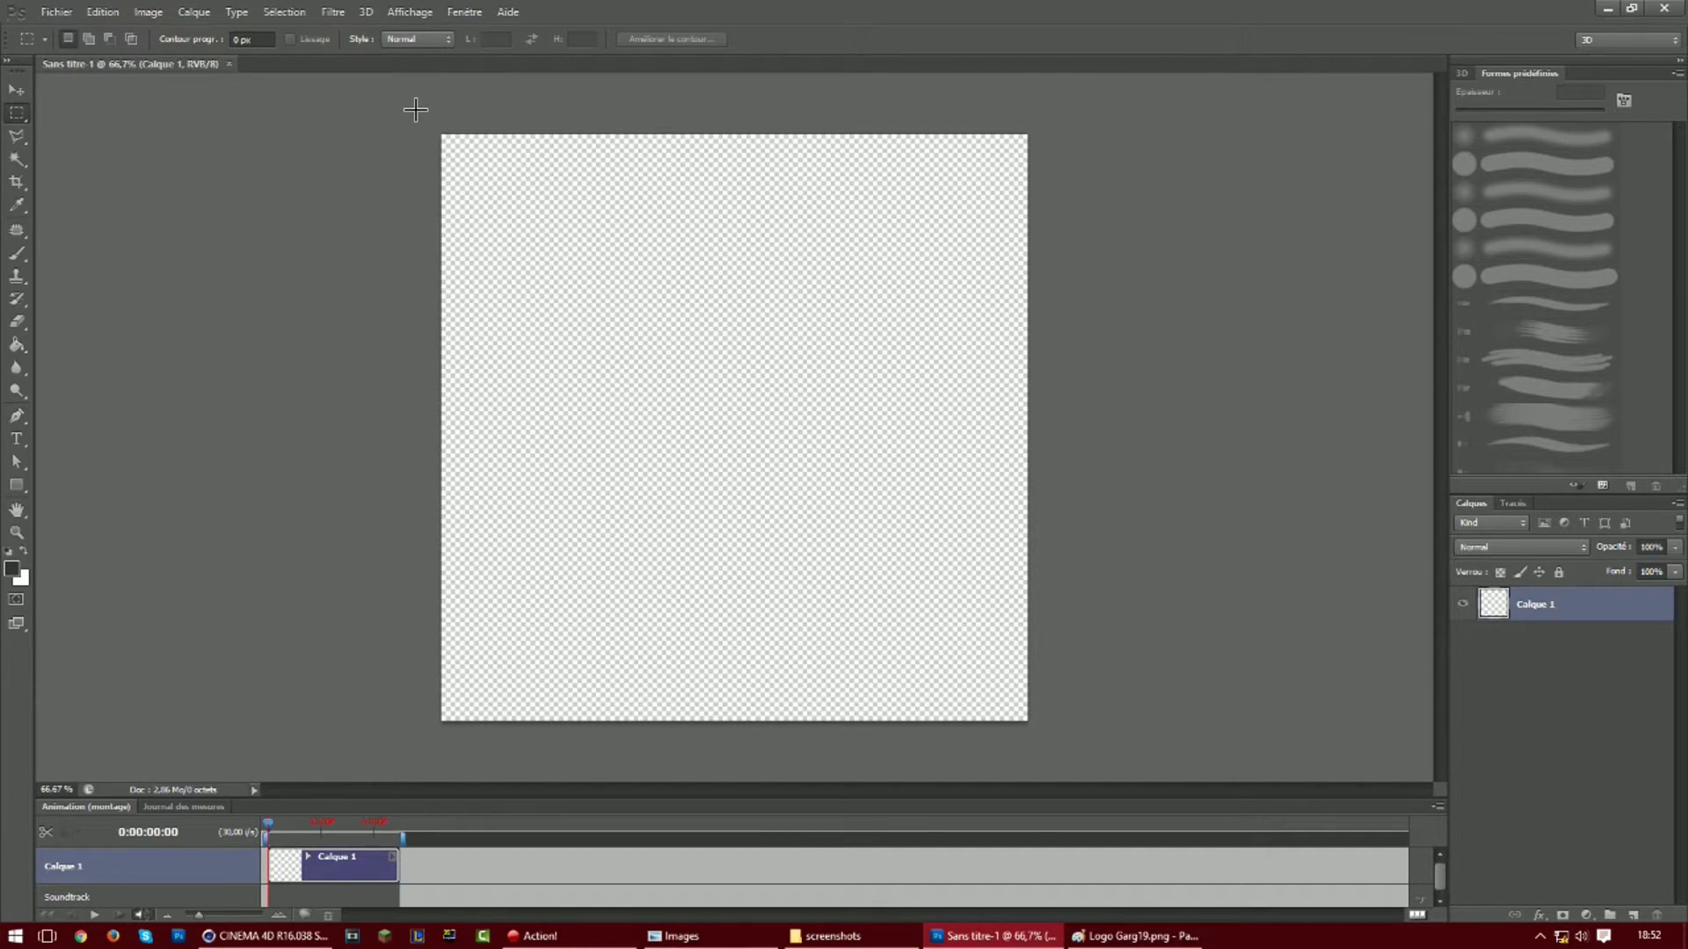
Try placing the snowy landscape screenshot 2016-03-24_20.45.08 from the .minecraft screenshots folder into the document
click(53, 10)
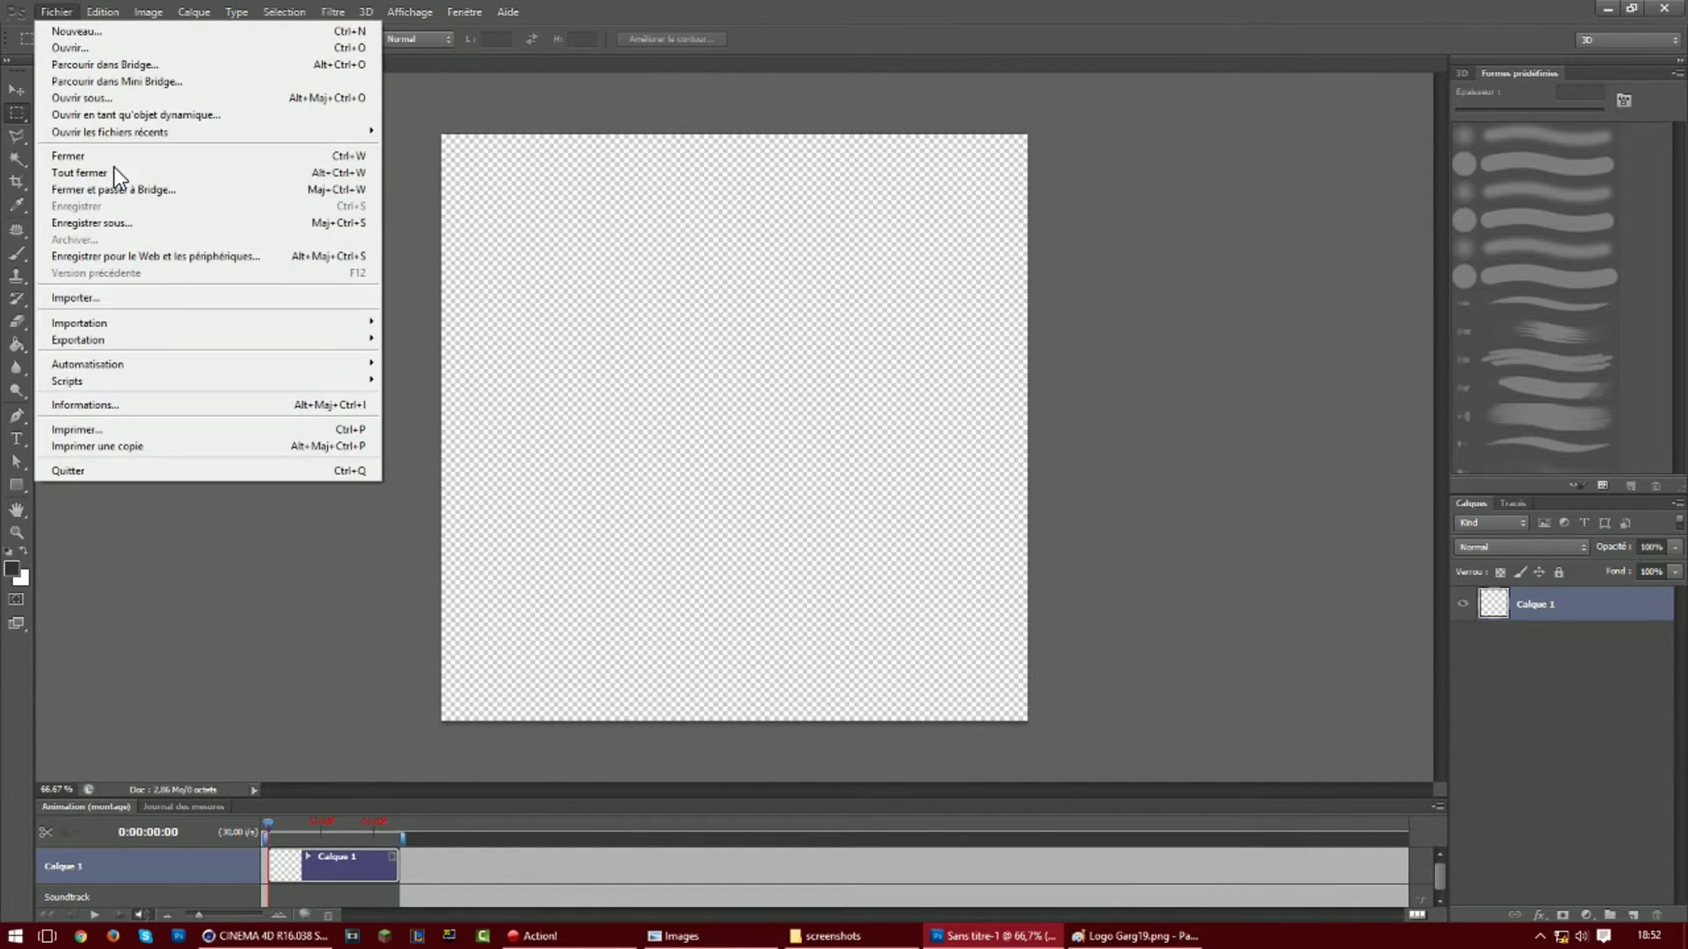
click(90, 300)
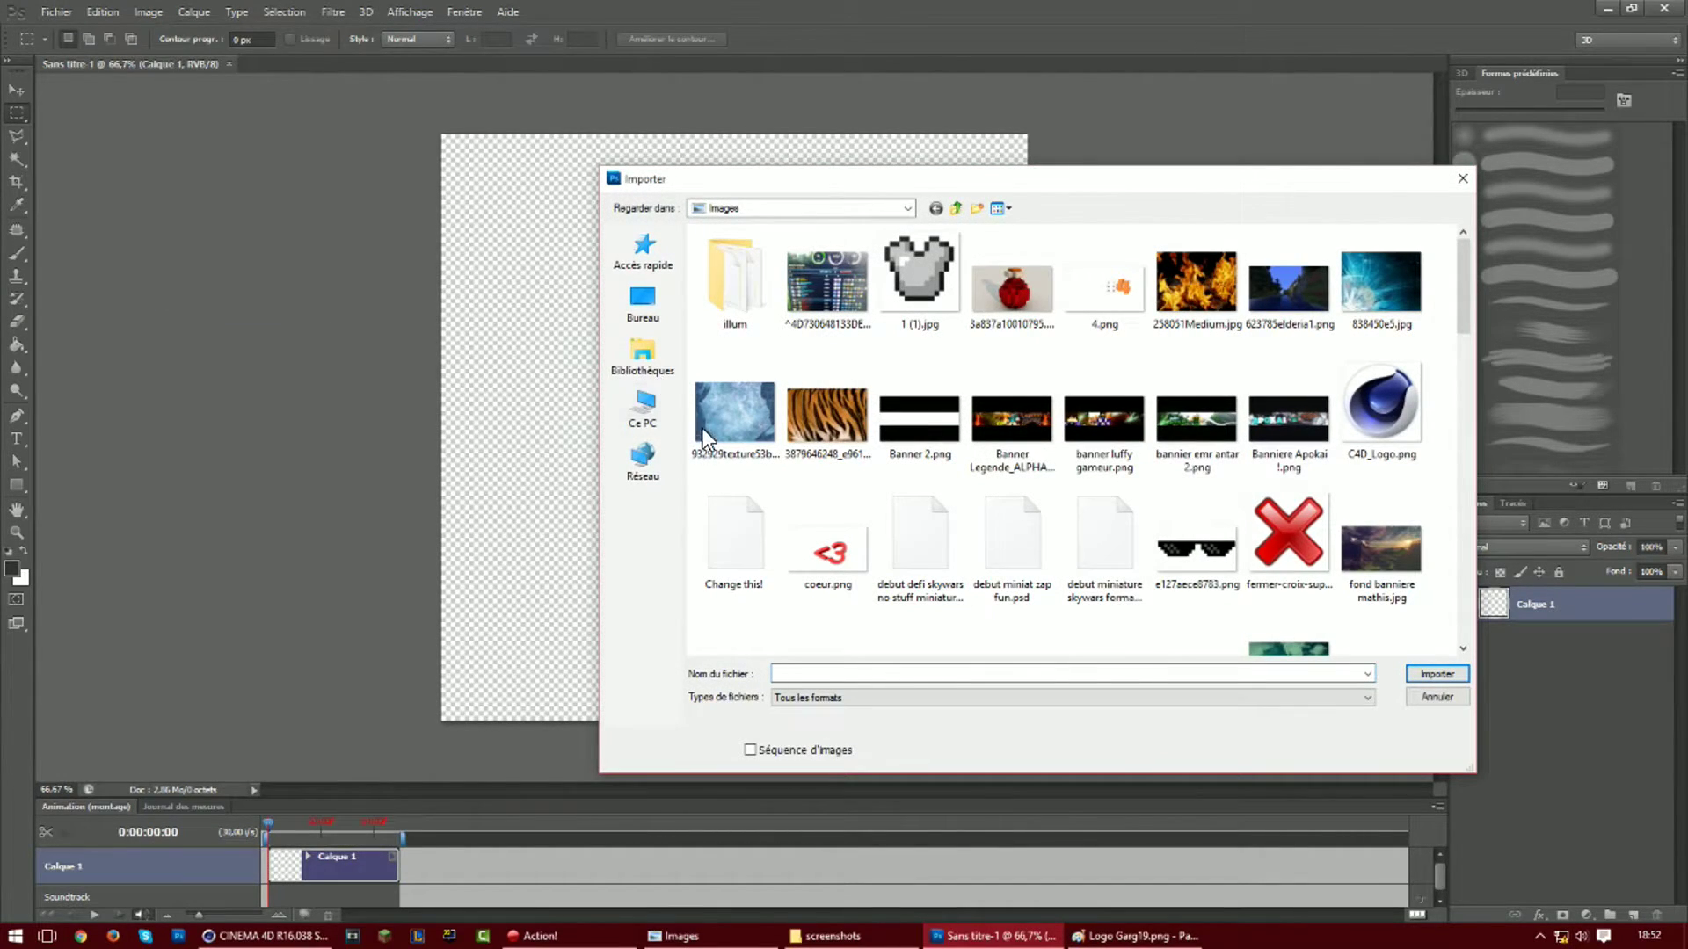
click(646, 291)
double_click(742, 262)
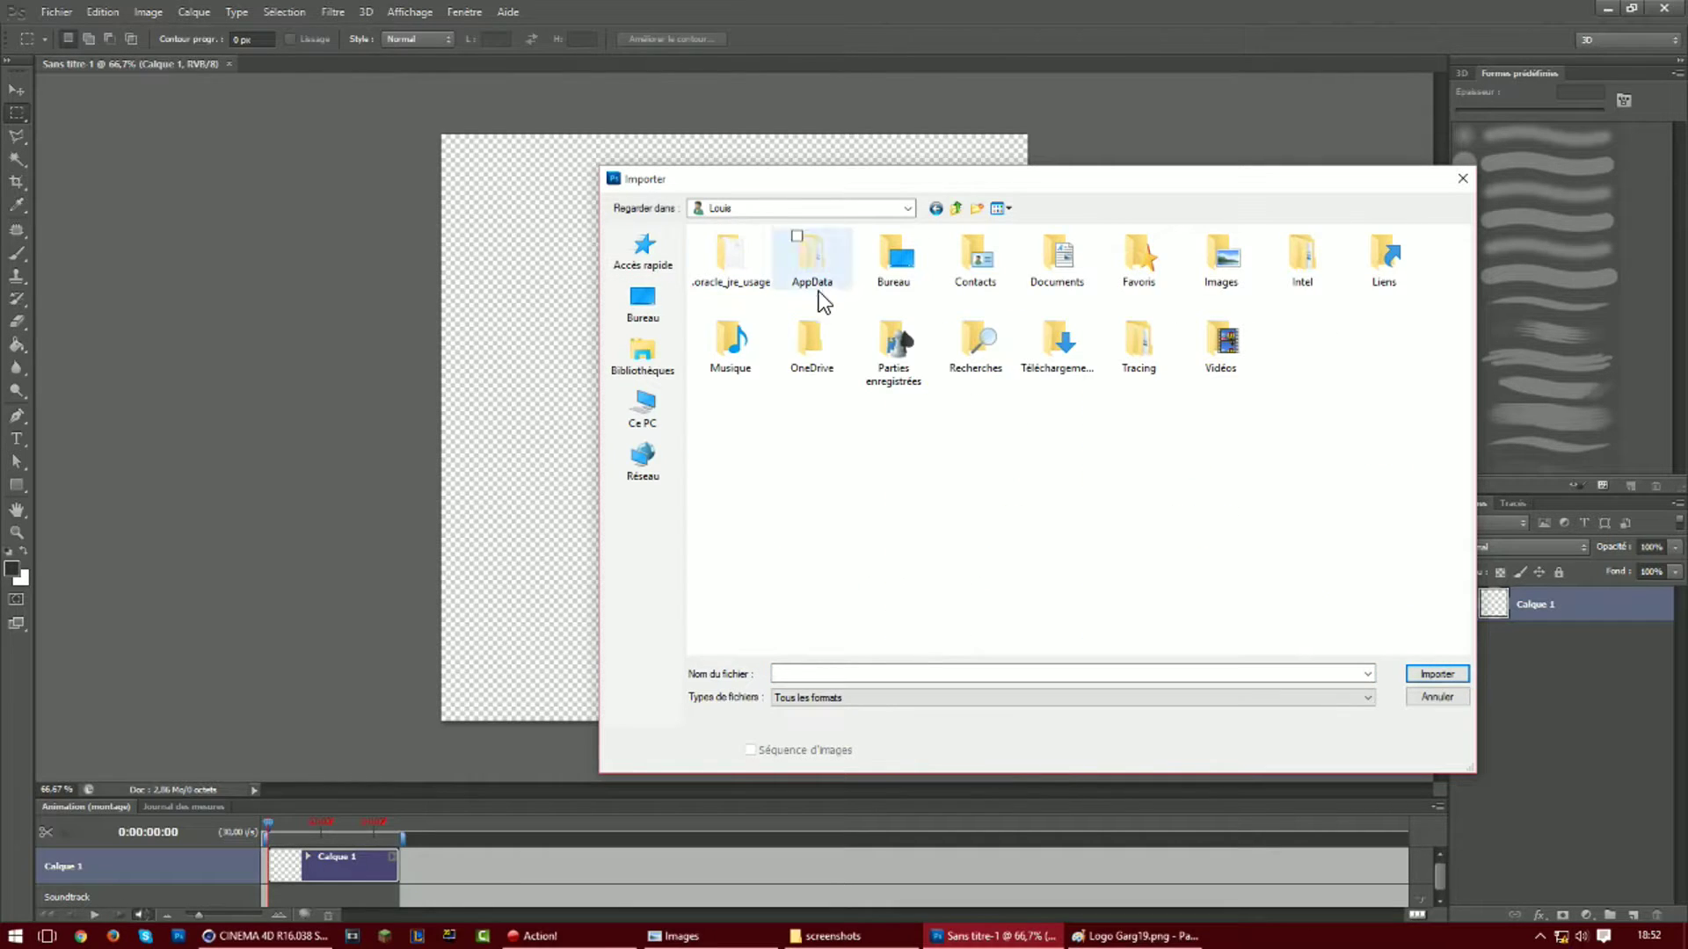
double_click(831, 268)
double_click(760, 293)
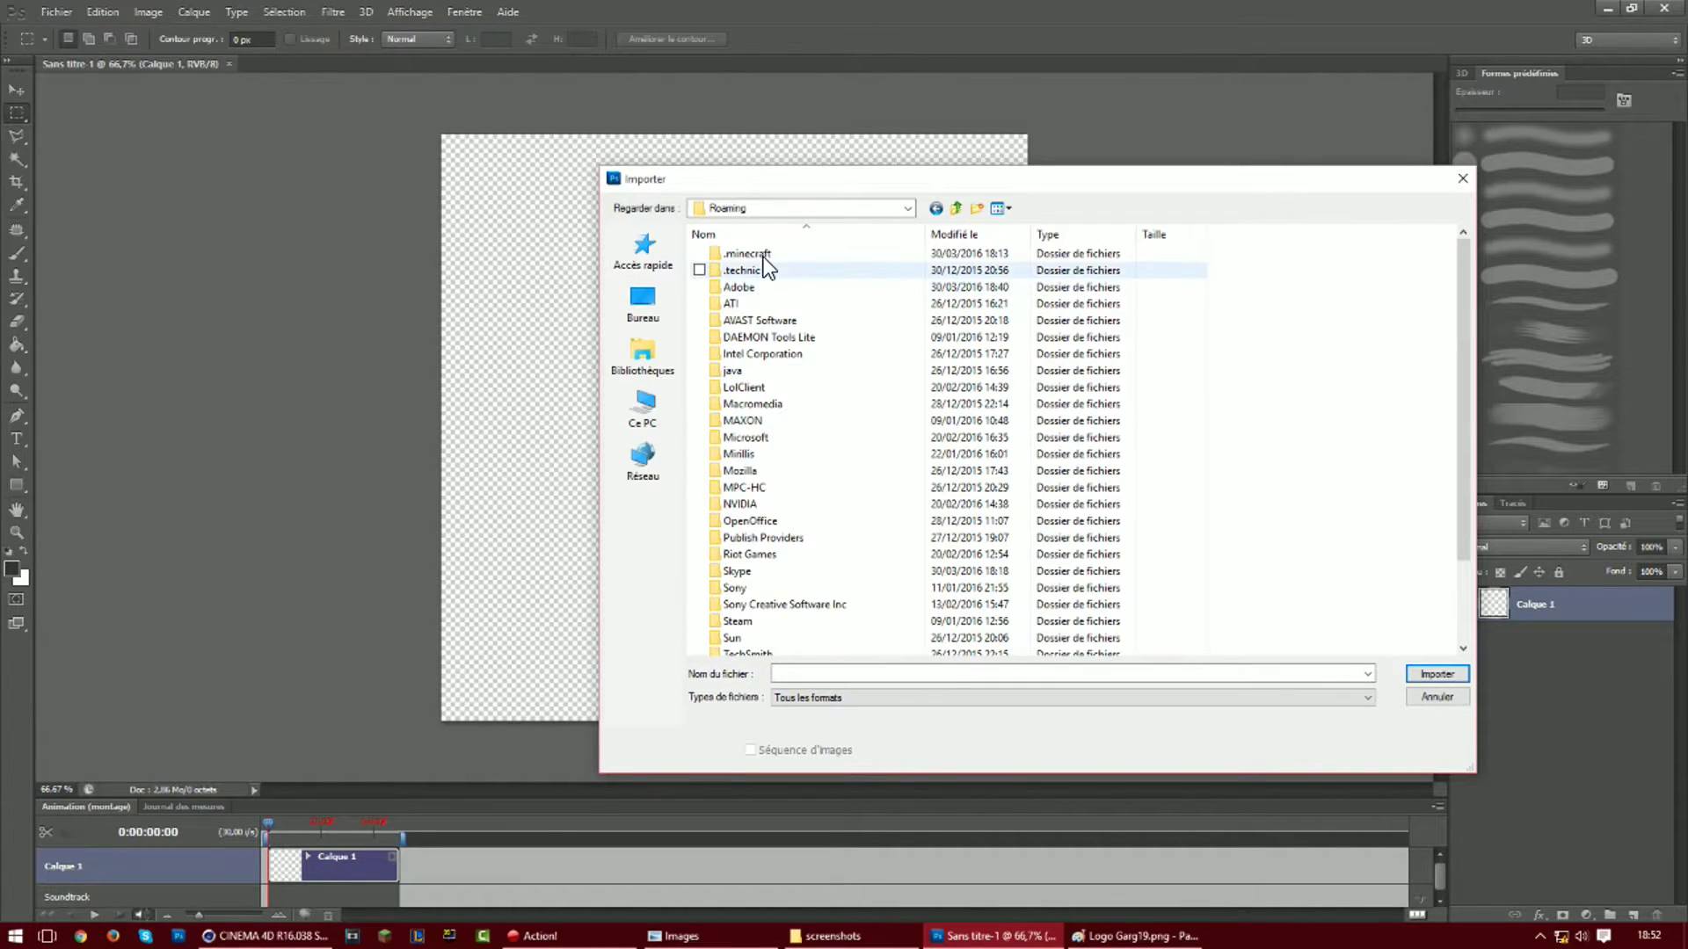
double_click(762, 255)
double_click(777, 457)
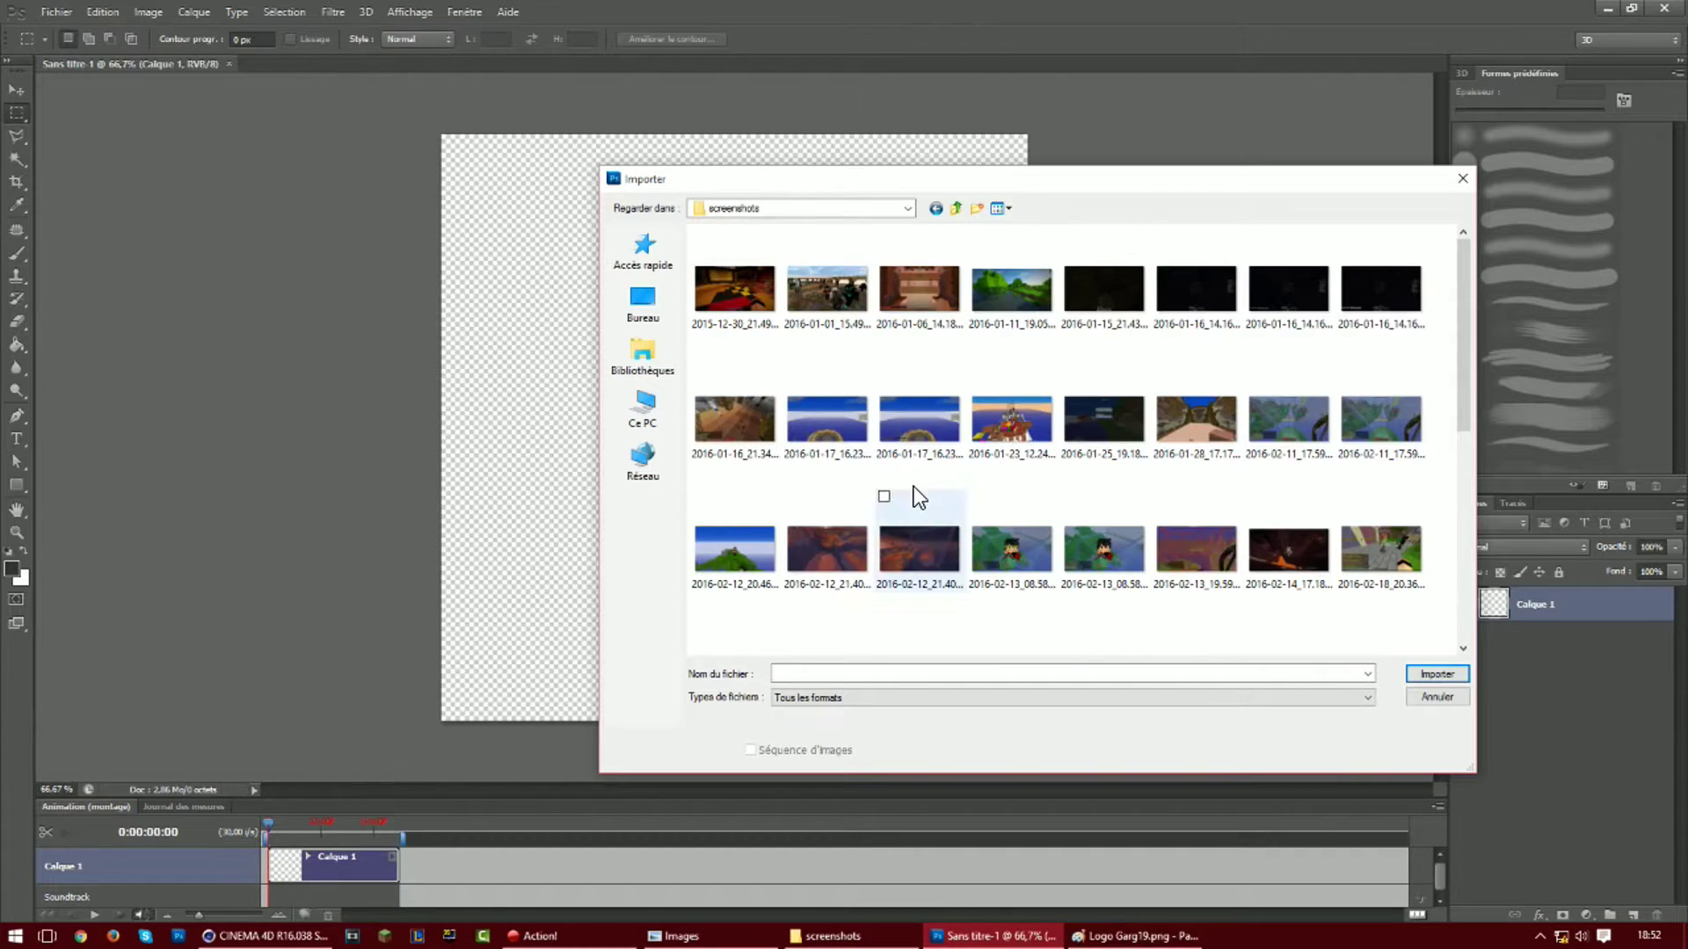
scroll(921, 489, down, 5)
double_click(1083, 580)
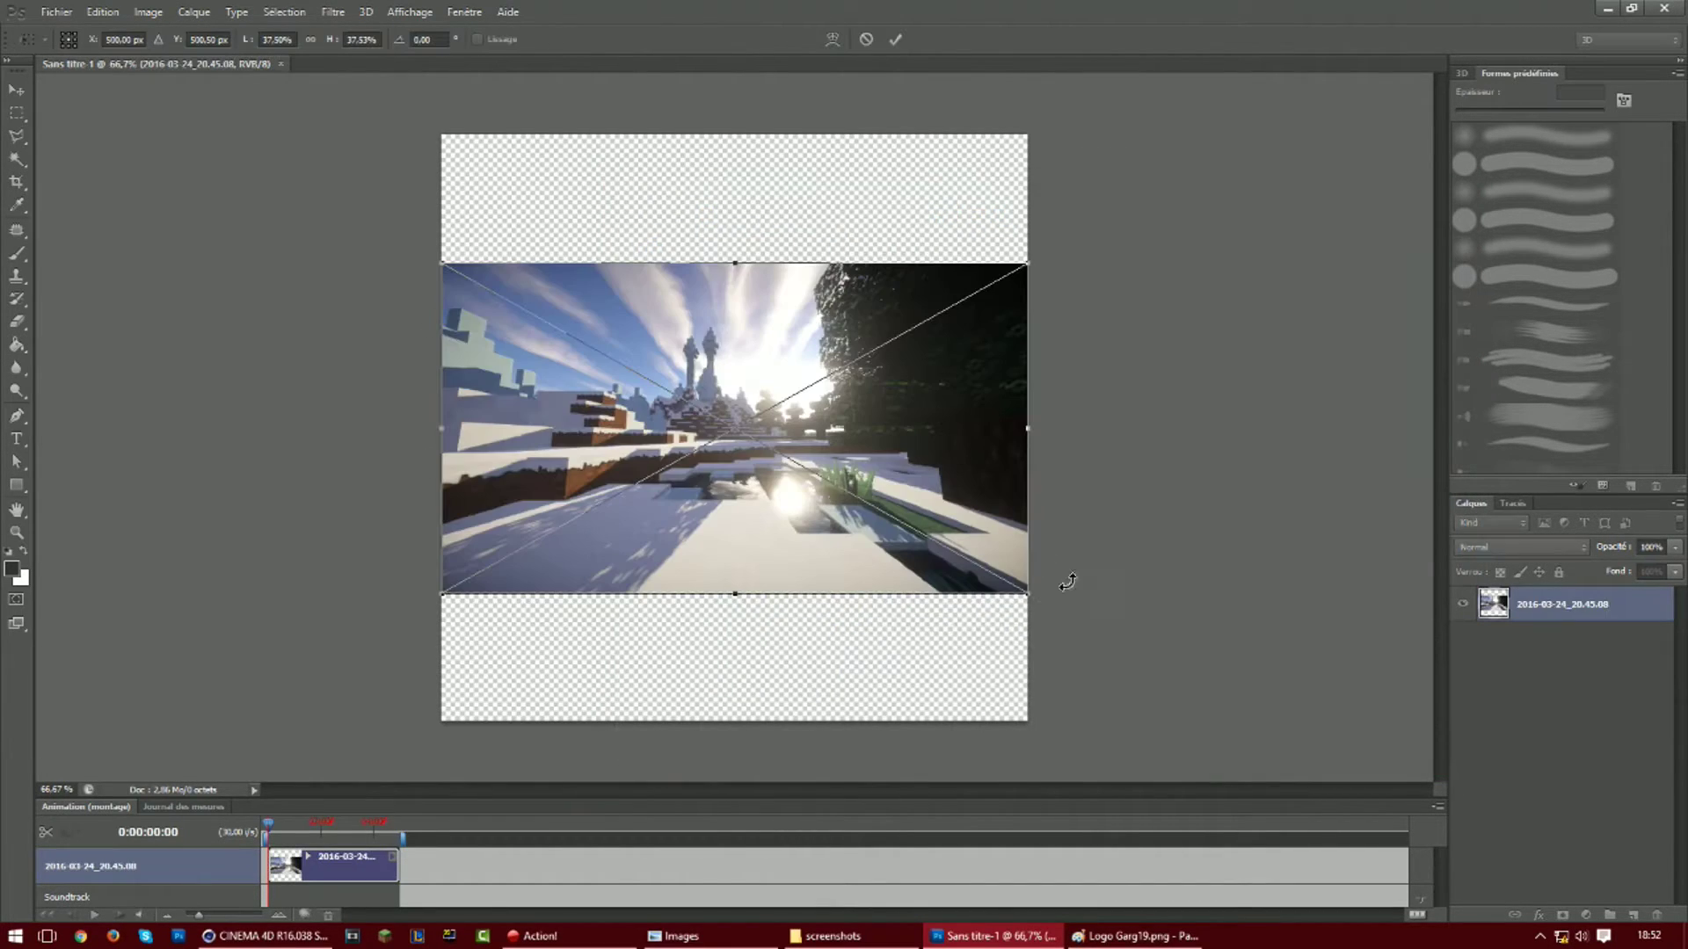
key(Escape)
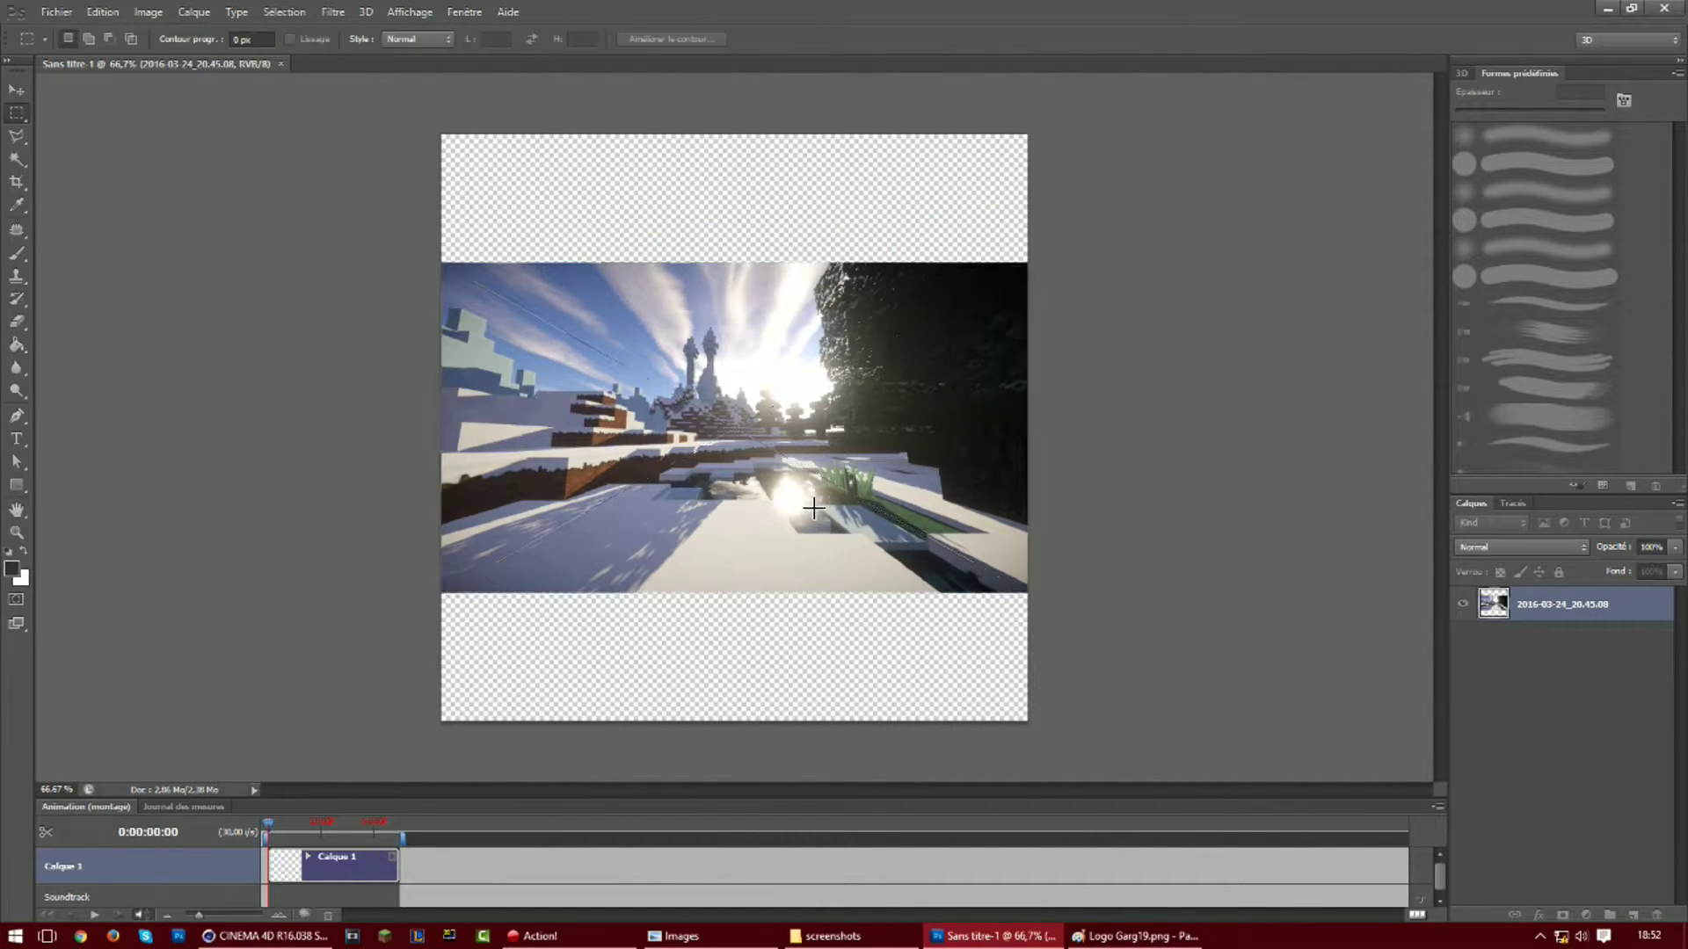
Place the sunny lake screenshot 2016-03-29_18.49.08 from the screenshots folder into the document
click(55, 11)
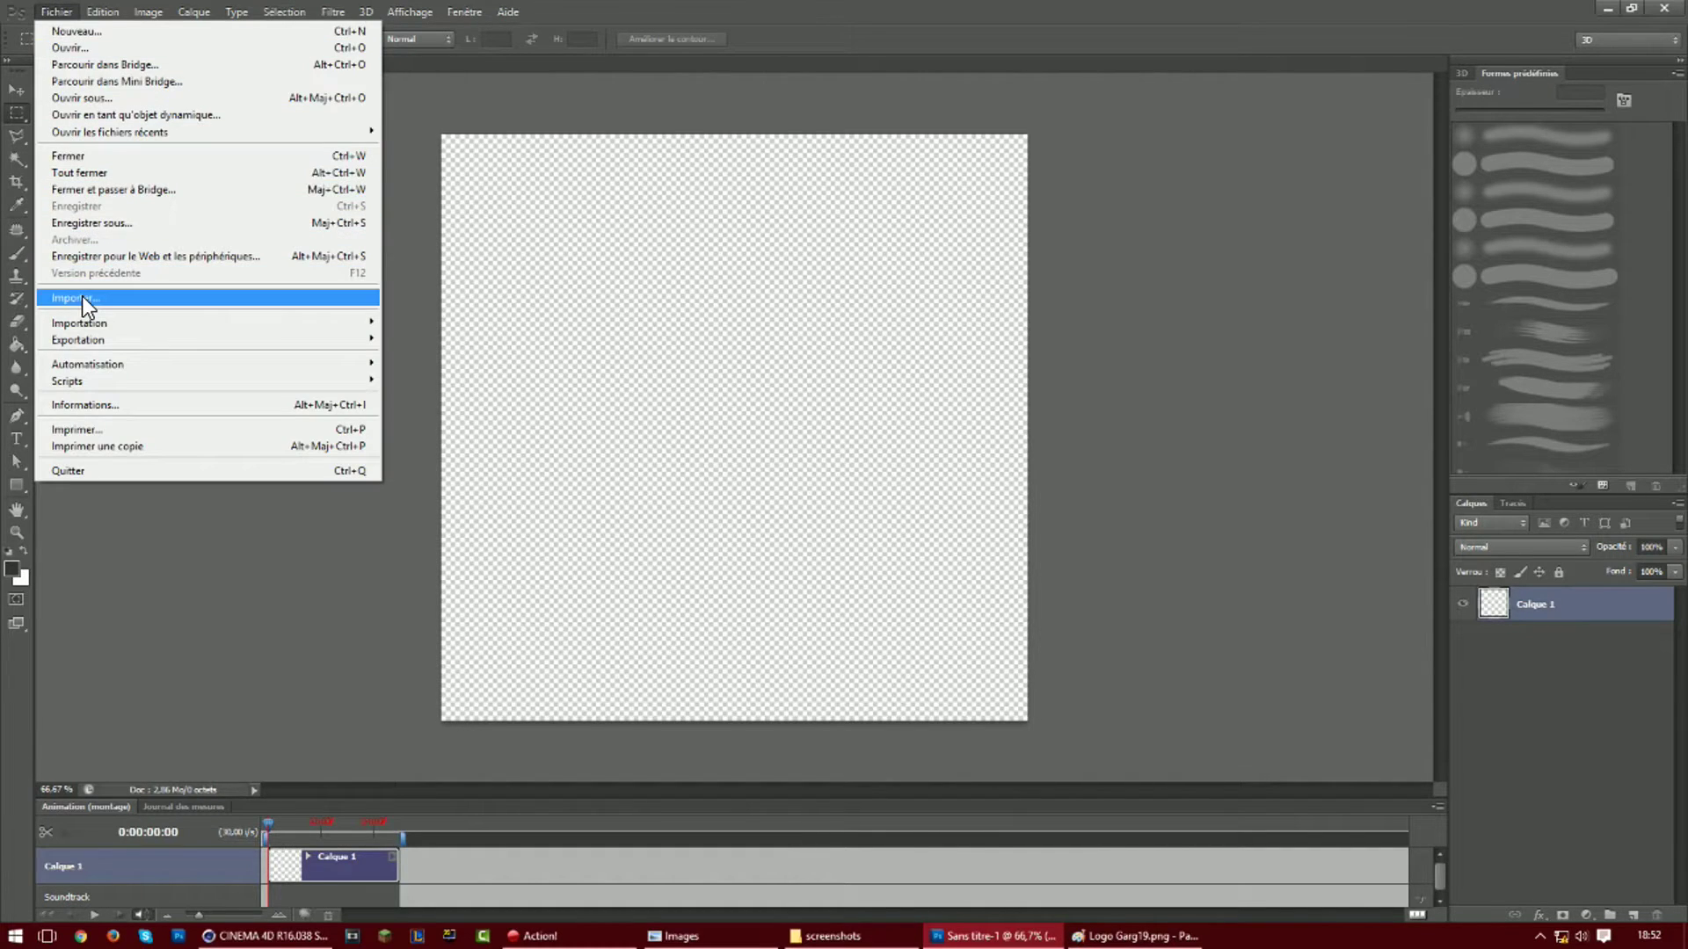
click(82, 296)
scroll(1148, 510, down, 5)
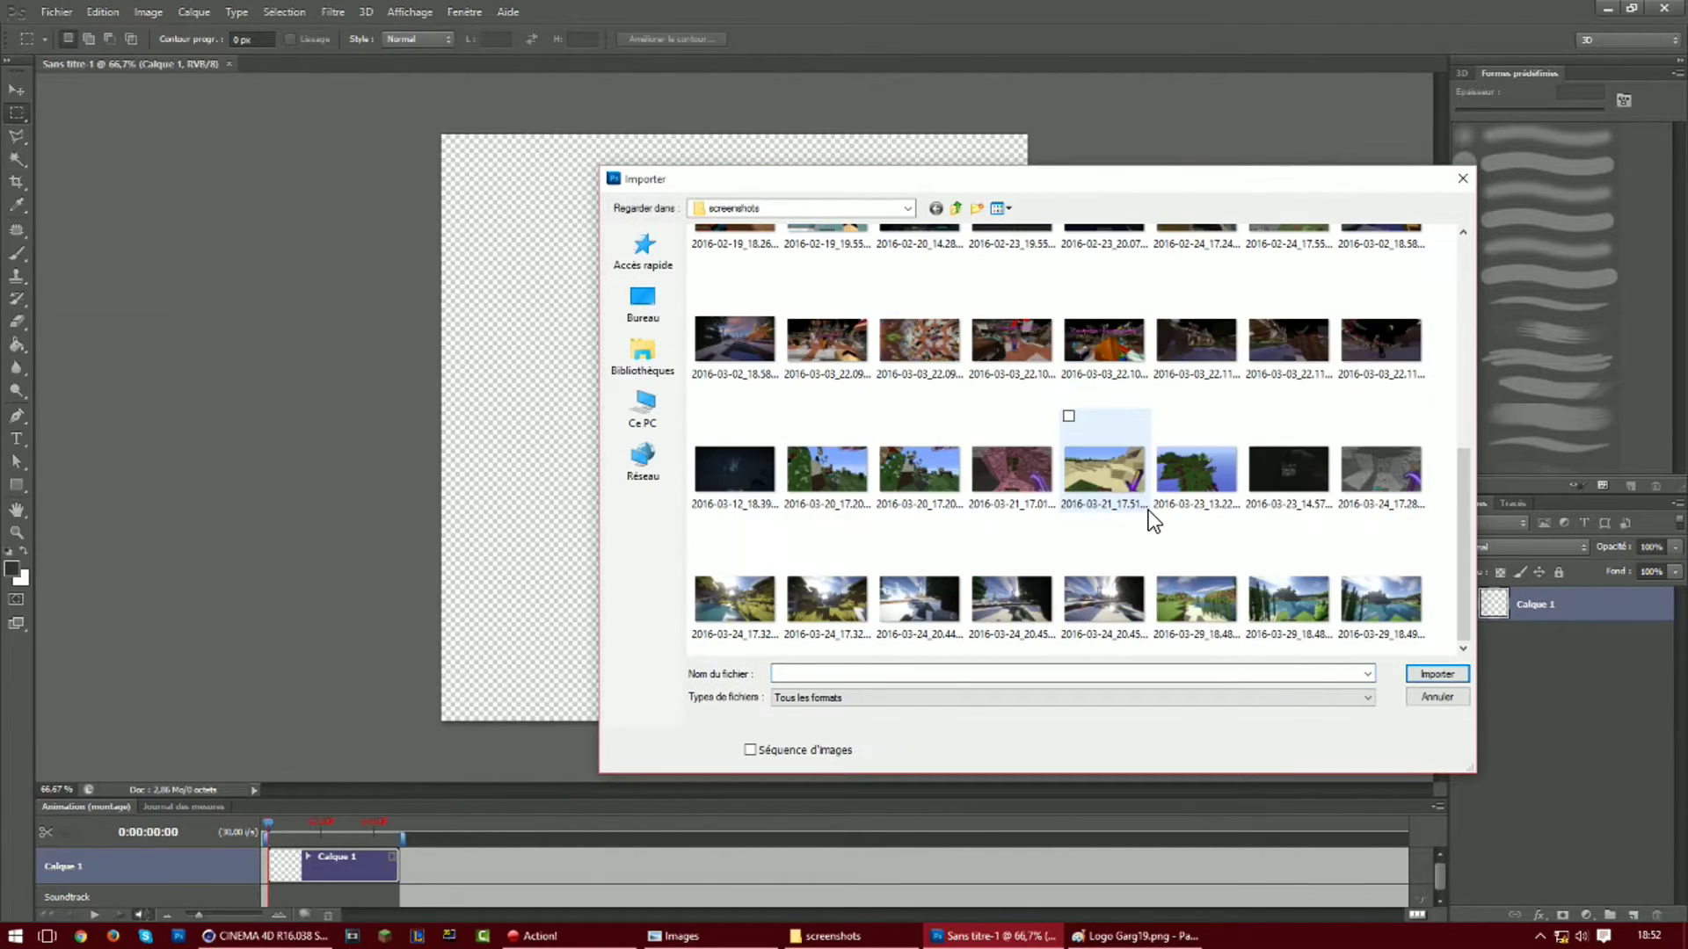
double_click(1380, 603)
Enlarge the lake screenshot to about 70% so it covers the canvas, and shift it right to bring the bamboo into view
drag(1028, 274, 1283, 119)
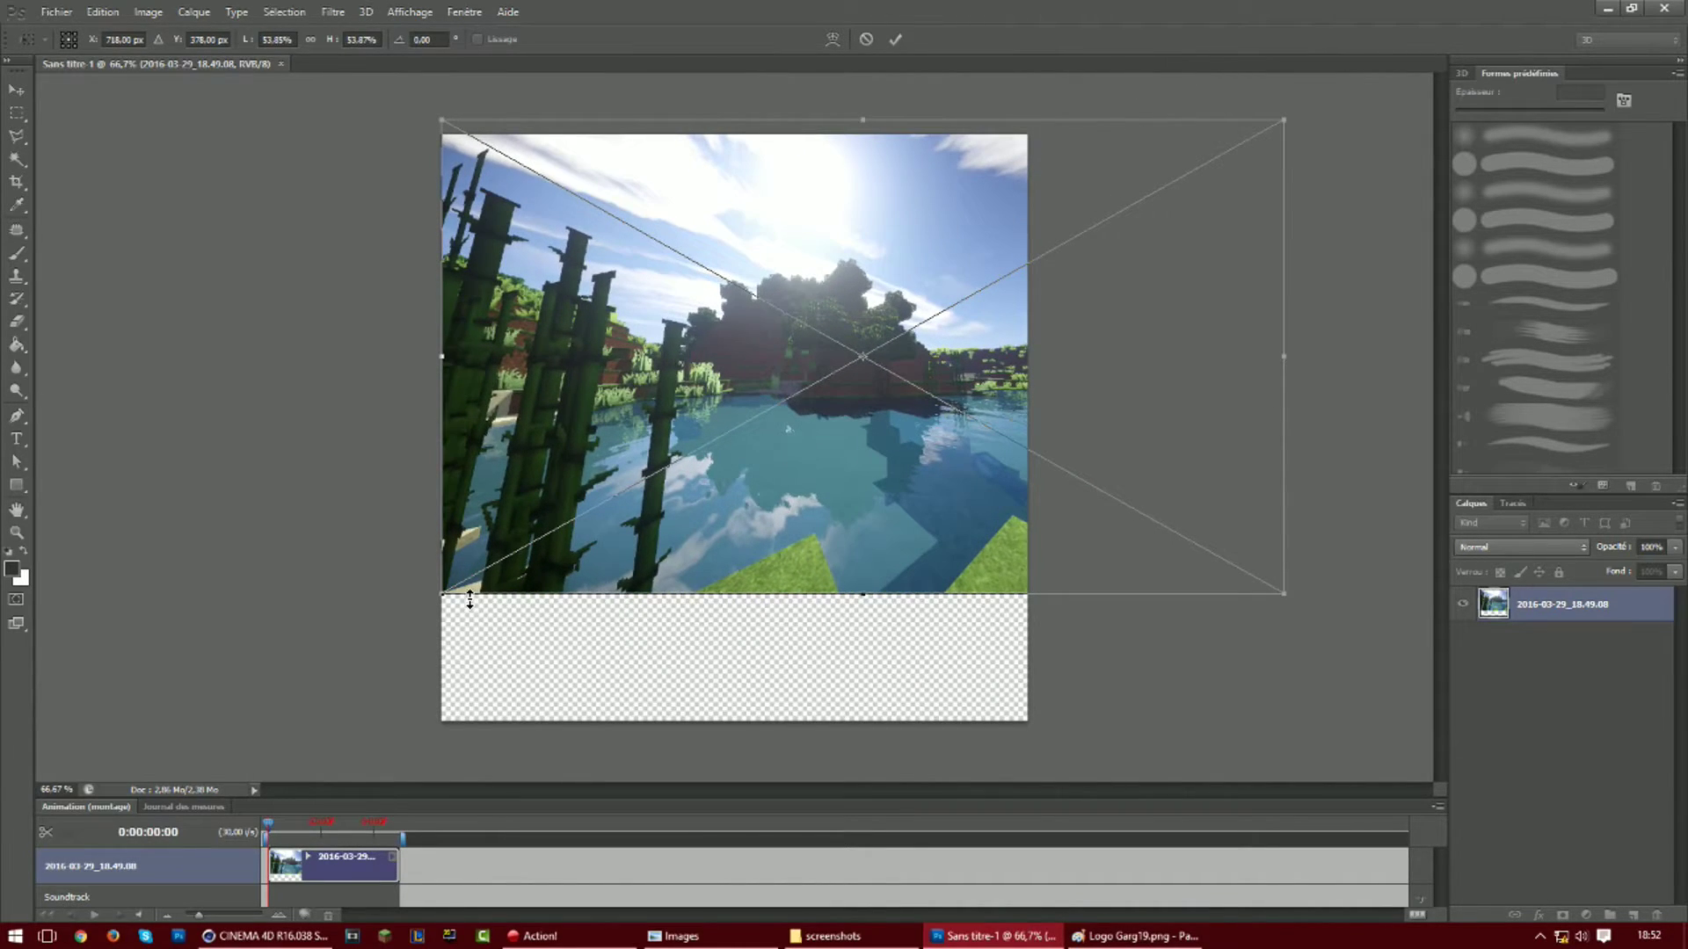
drag(442, 595, 192, 735)
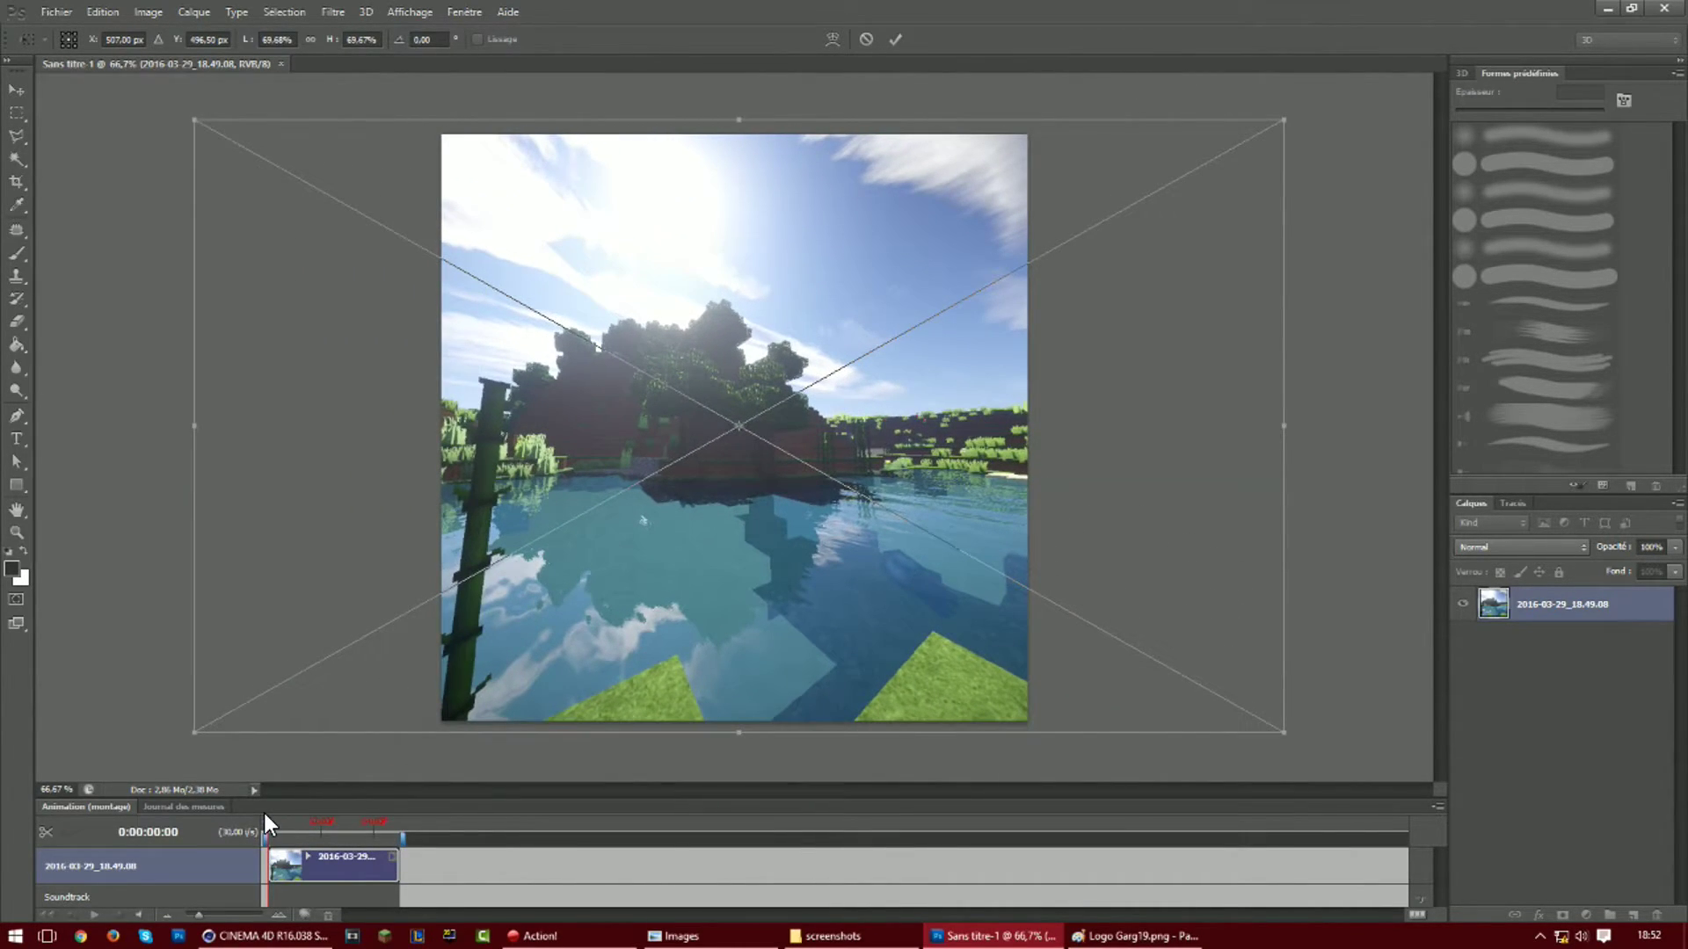
key(Return)
click(15, 89)
drag(742, 584, 889, 578)
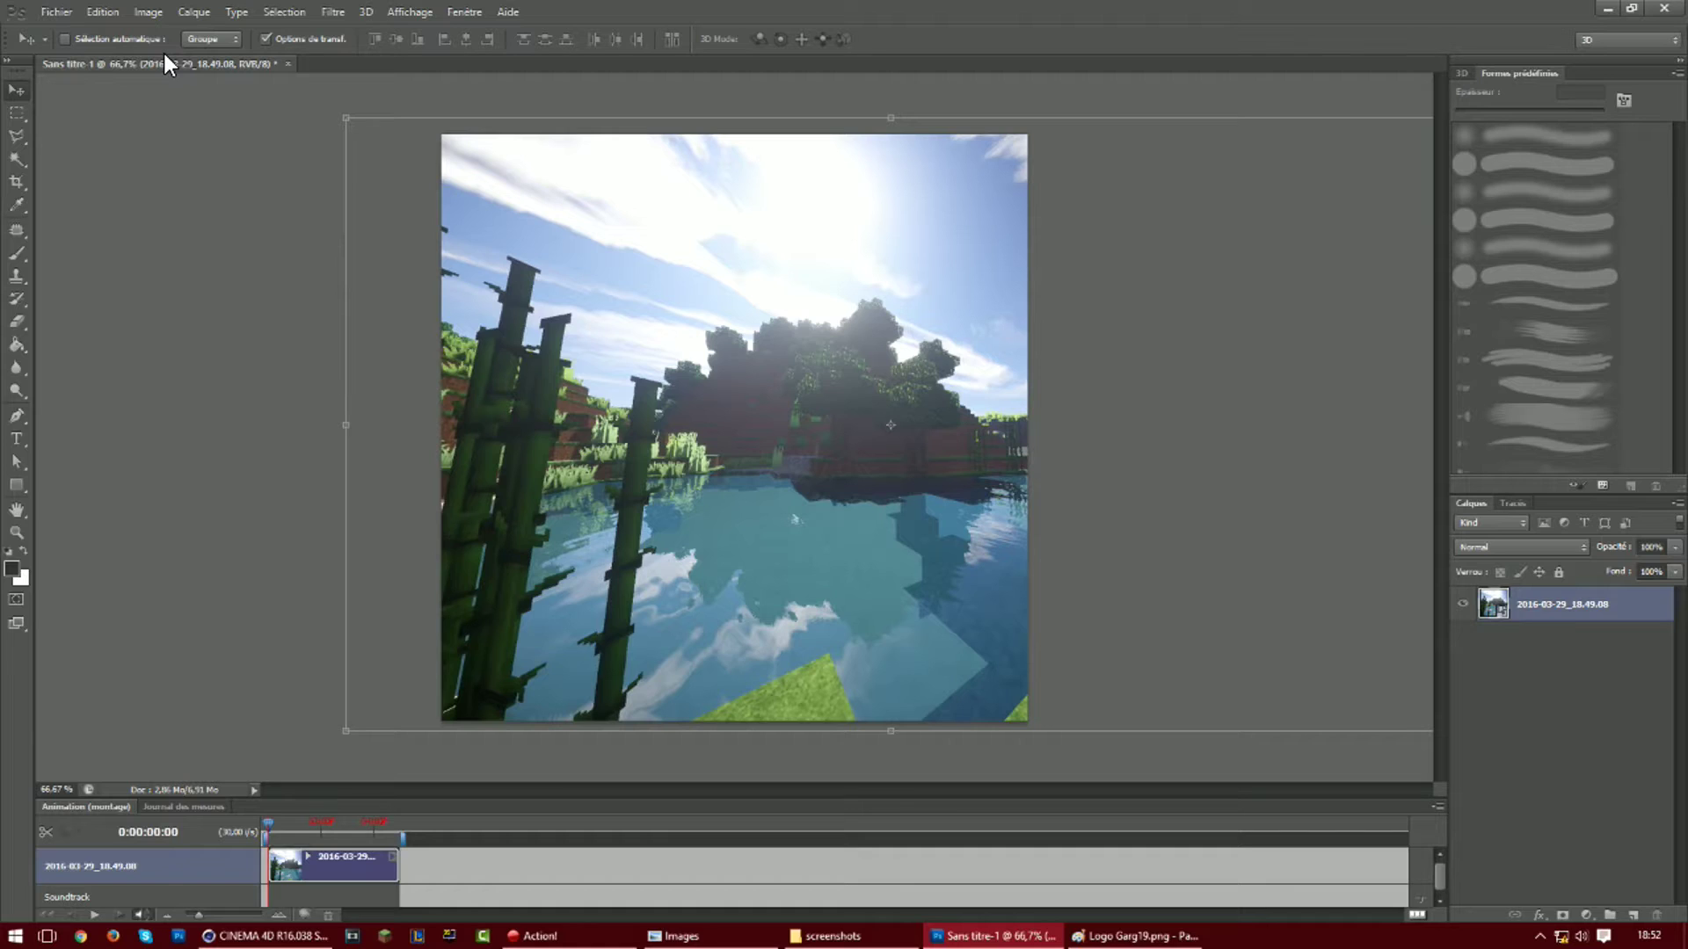
Apply a Gaussian blur with a 4.3-pixel radius to the lake background
click(333, 12)
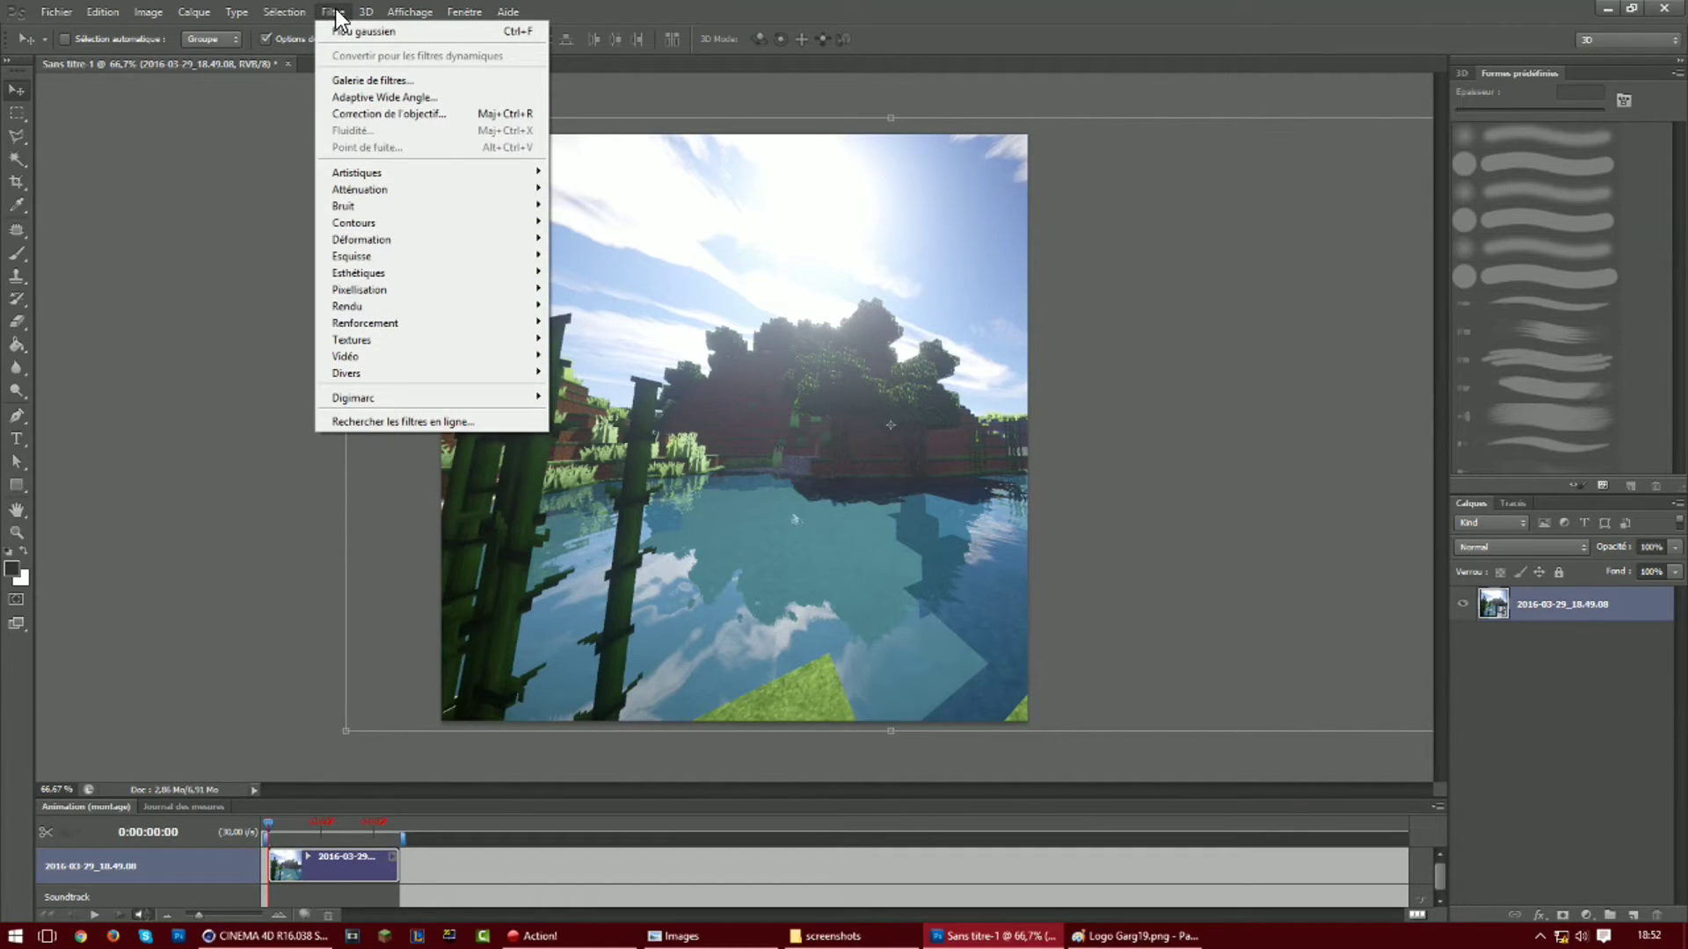
mouse_move(444, 190)
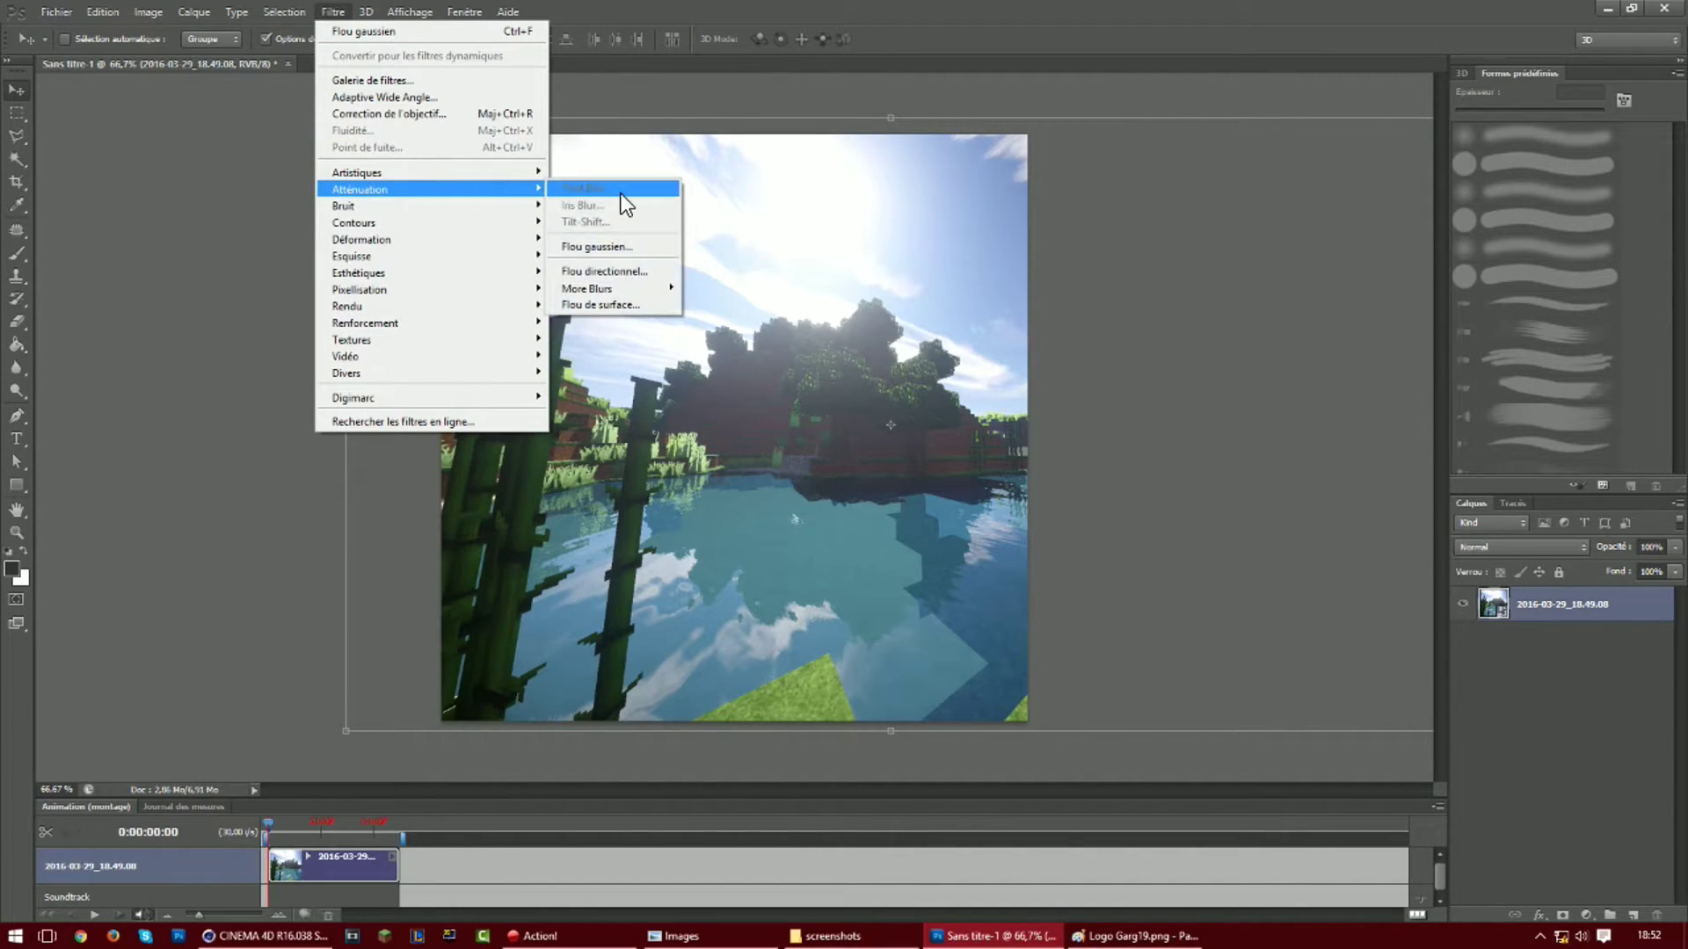
click(617, 246)
drag(283, 599, 277, 603)
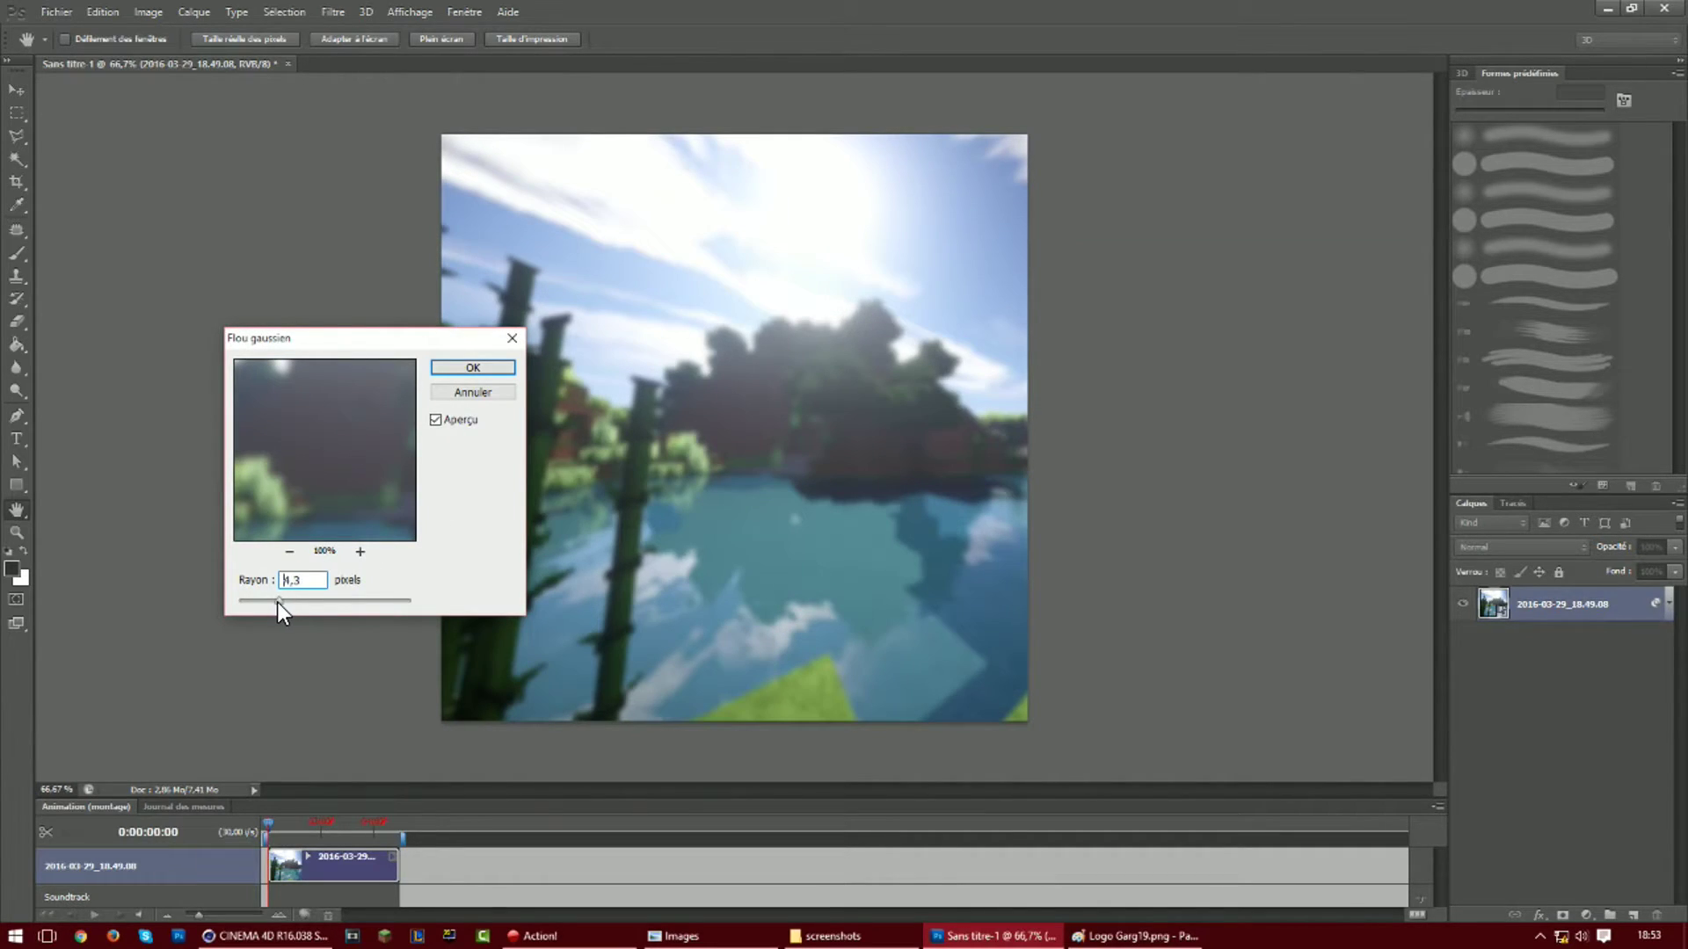
click(456, 368)
Place the character render made for the logo tutorial from the Images library above the blurred background
click(56, 12)
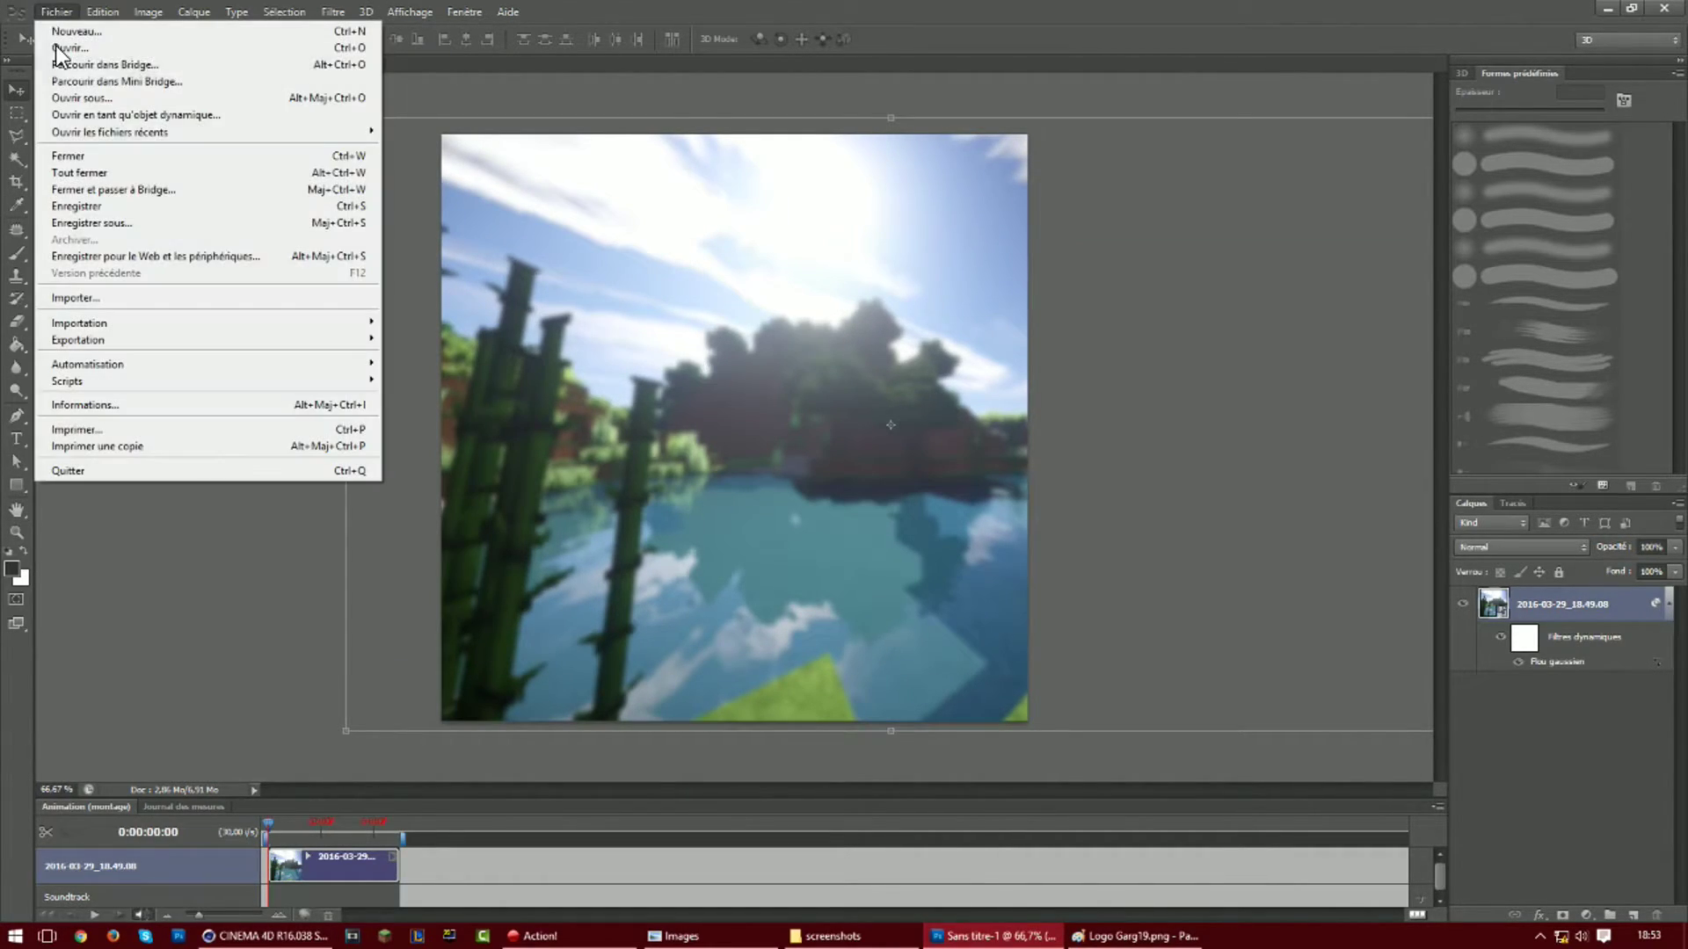
click(88, 299)
click(640, 352)
double_click(977, 251)
scroll(951, 331, down, 10)
double_click(1215, 649)
Enlarge the character render to about 68%, nearly filling the canvas height, and center the figure over the background
drag(1032, 263, 1192, 170)
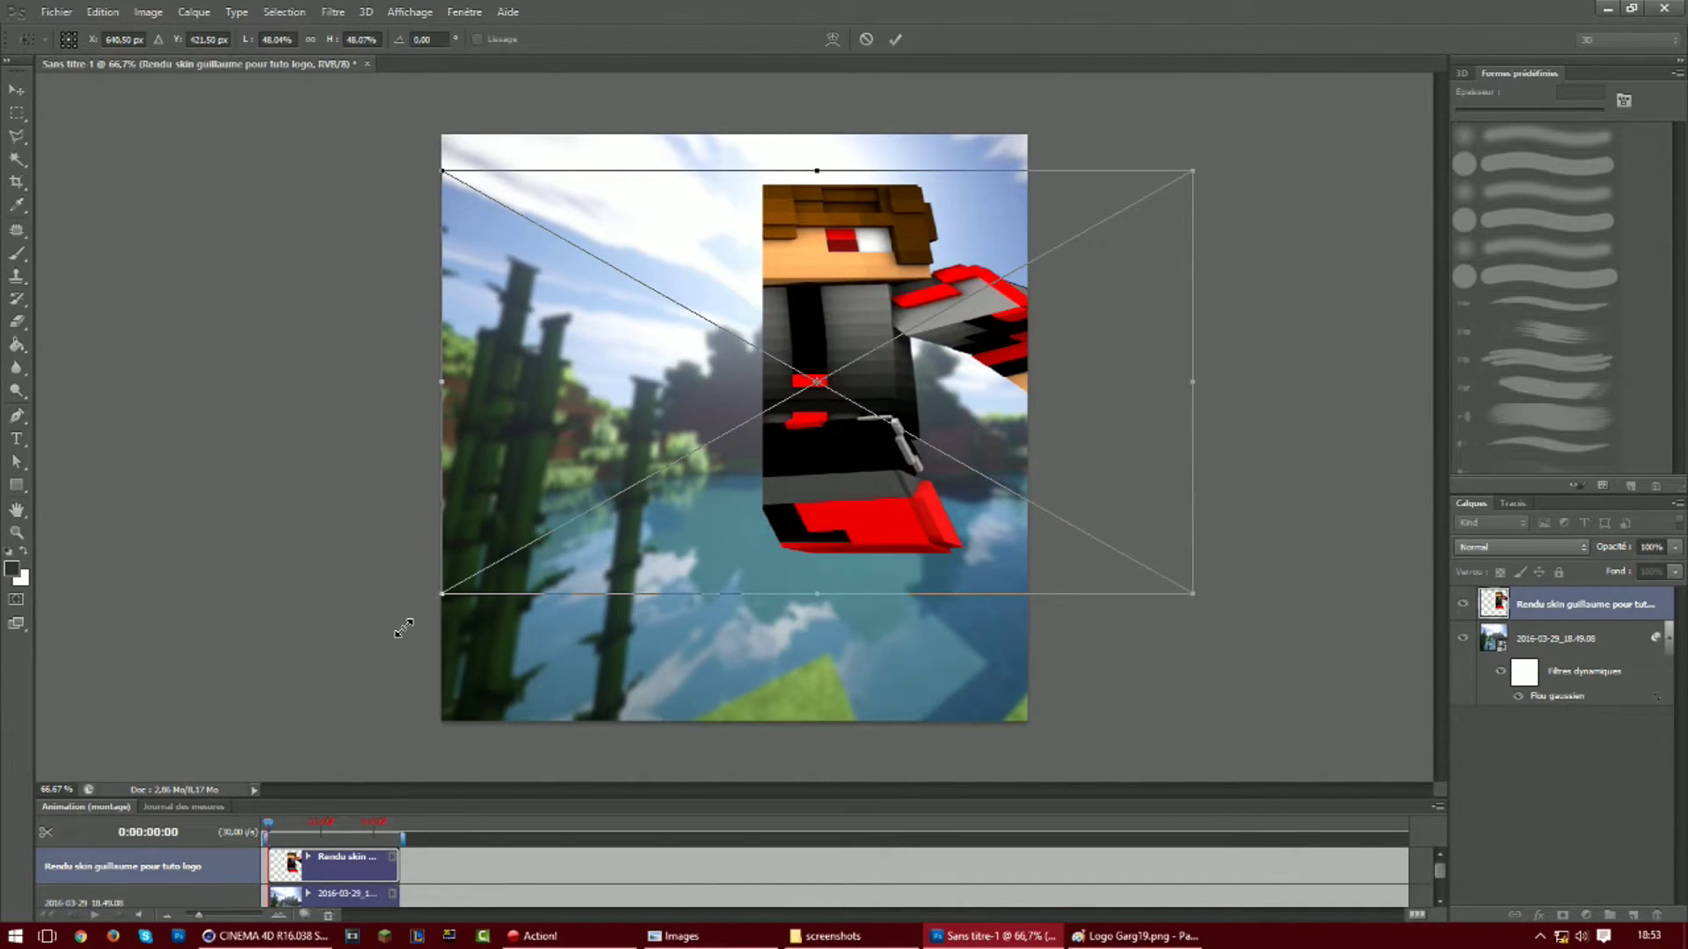
drag(404, 627, 207, 780)
key(Return)
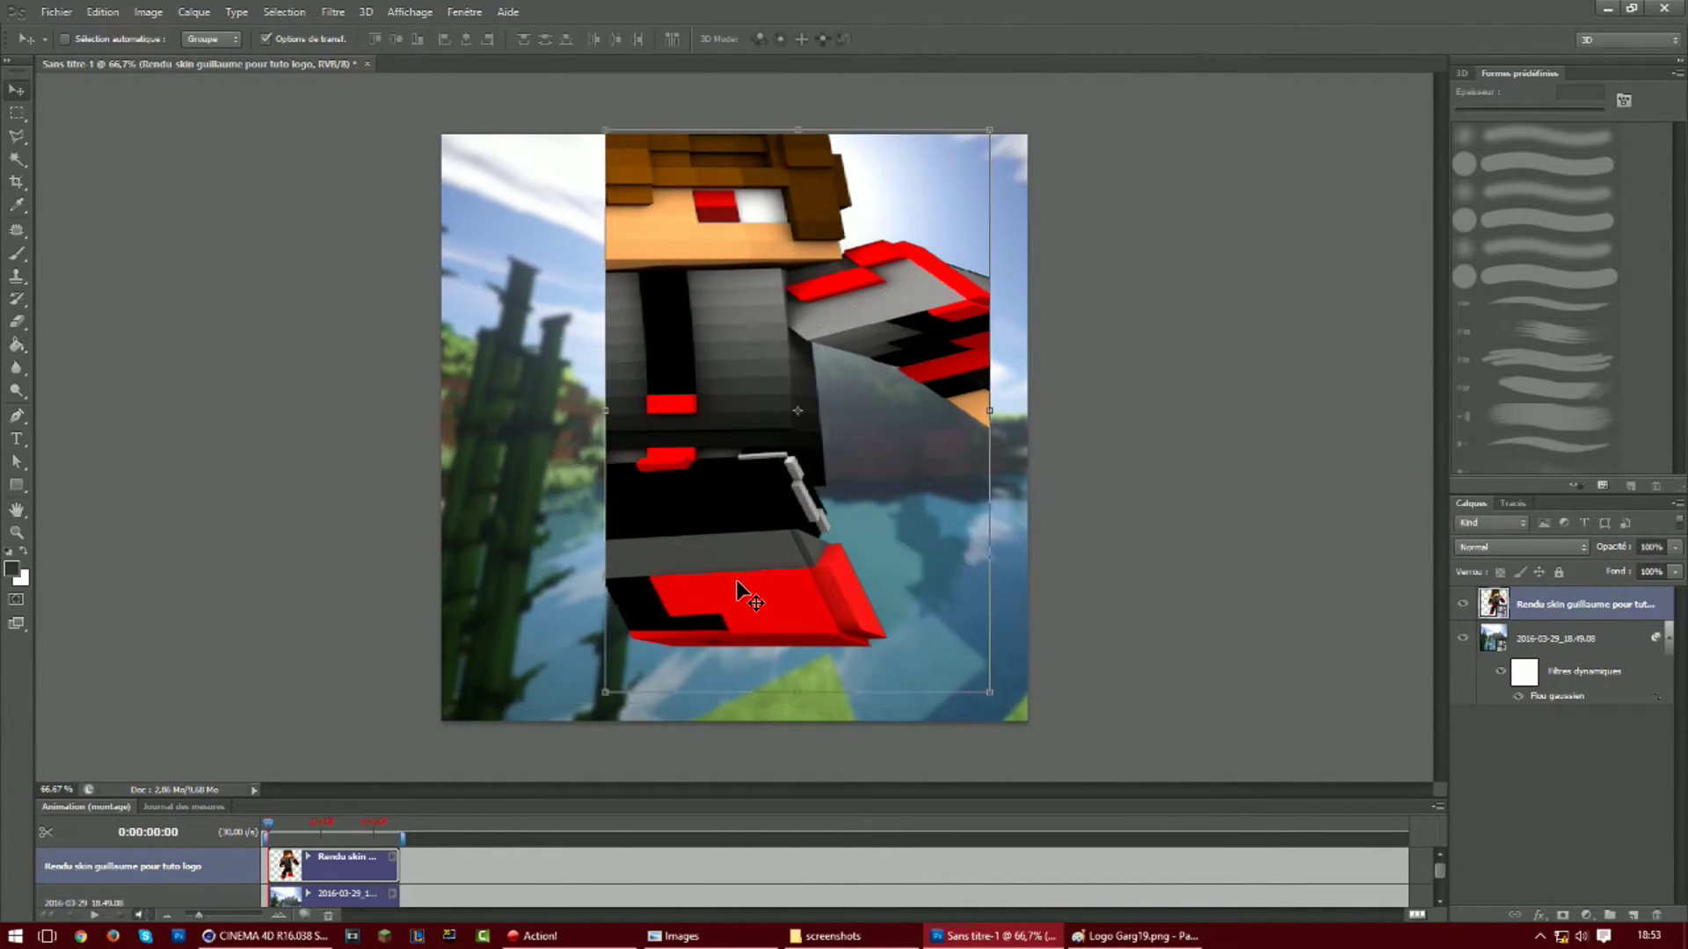
drag(808, 520, 776, 550)
key(ctrl+t)
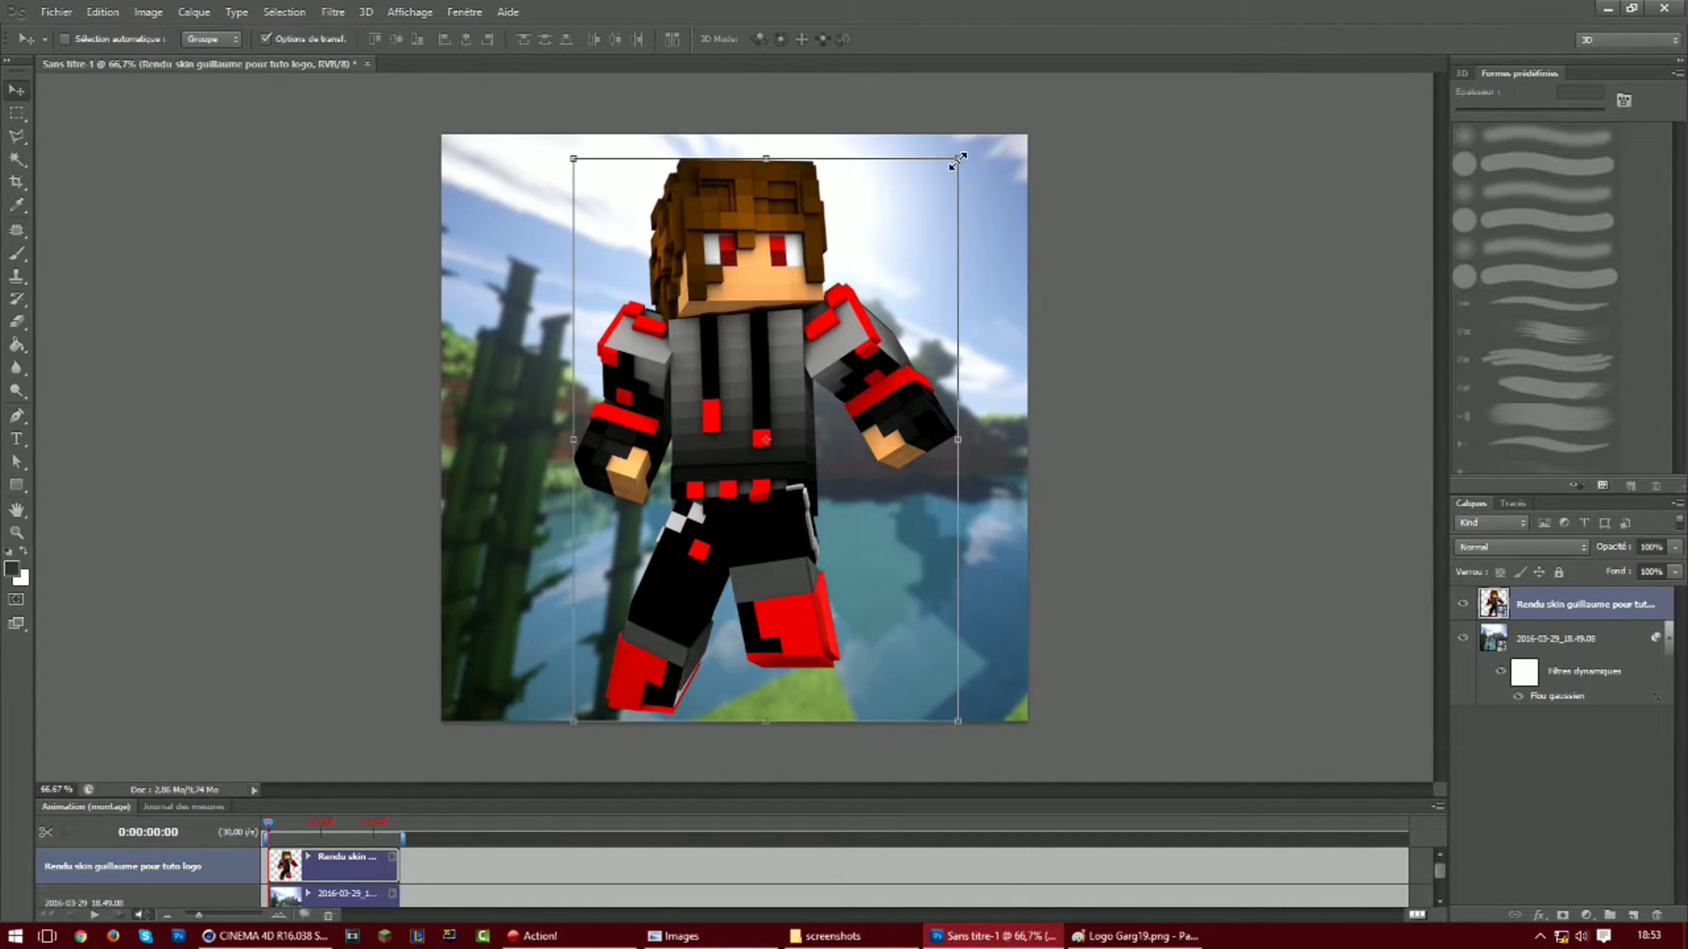
drag(958, 157, 1169, 137)
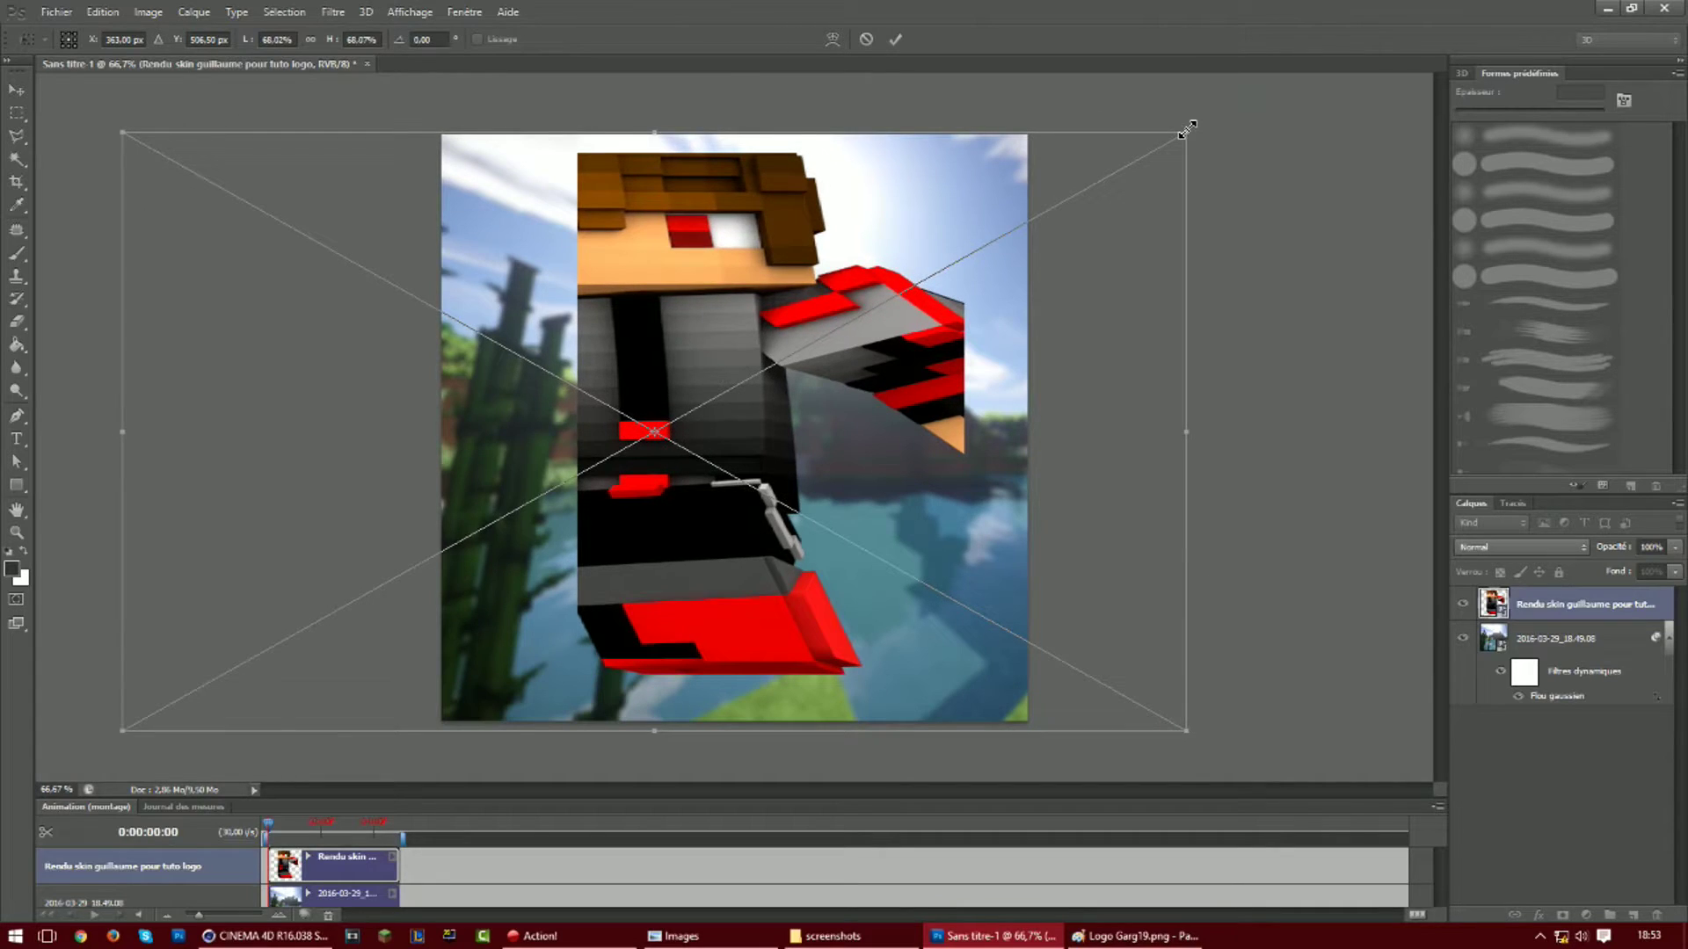
key(Escape)
drag(780, 423, 779, 413)
key(ctrl+t)
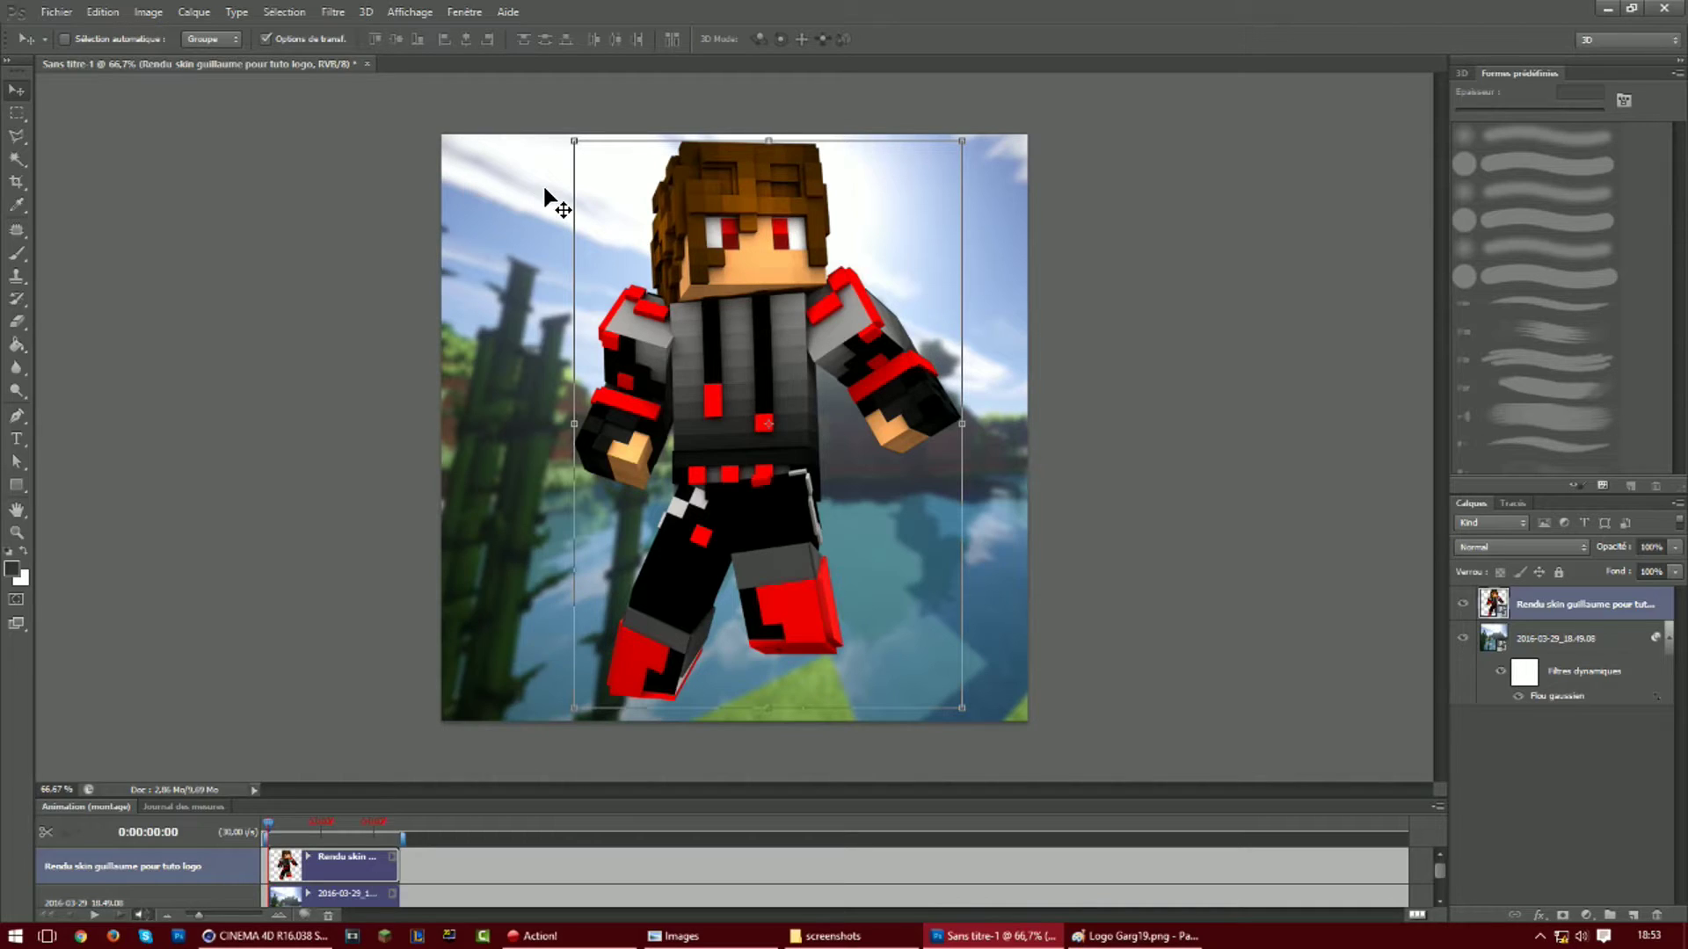
click(12, 5)
click(61, 8)
click(63, 8)
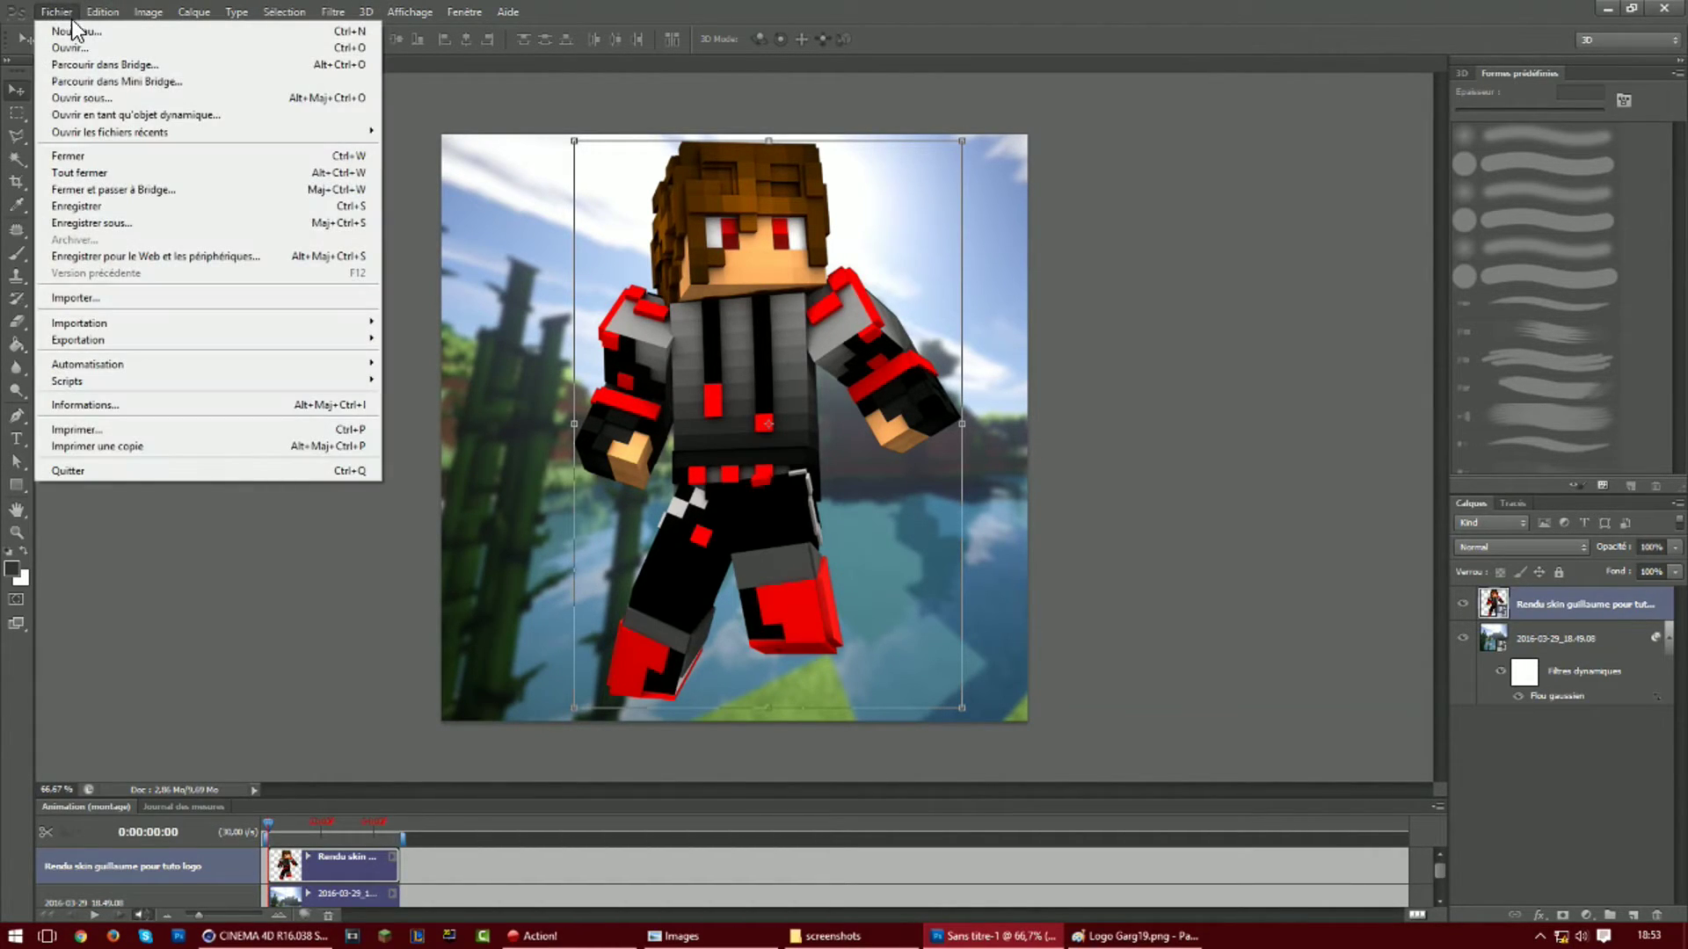
click(74, 296)
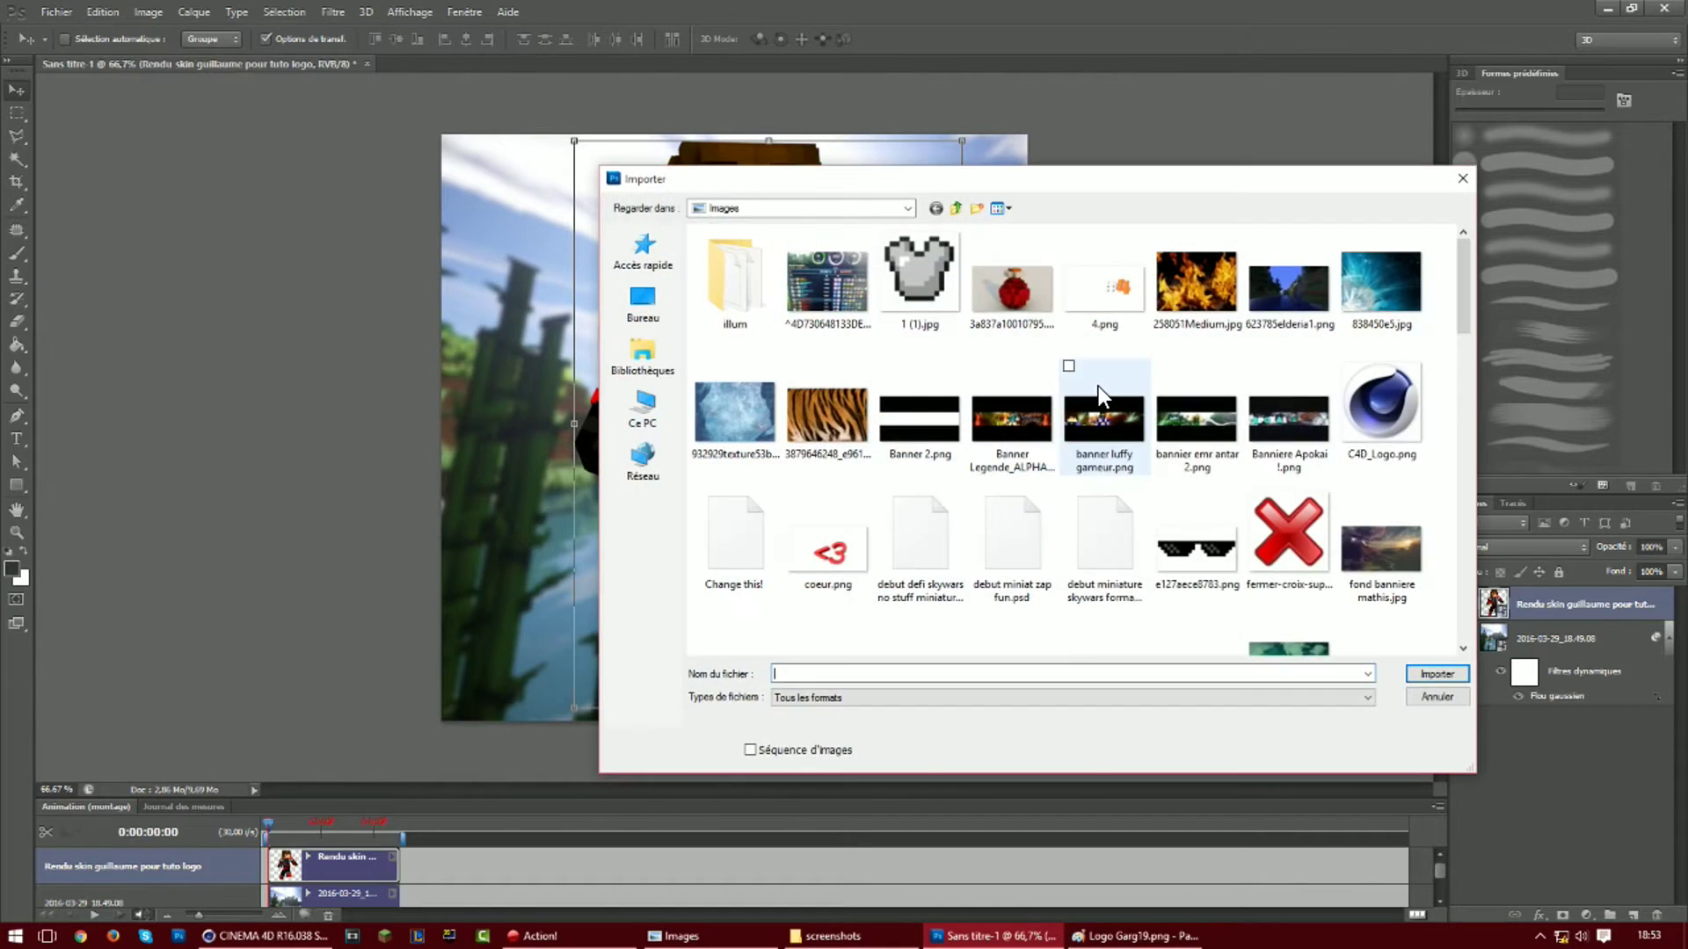
click(1463, 178)
Open Adam K Pack.psd from the pack GFX folder on the desktop, accepting the missing-fonts notice
click(62, 11)
click(79, 47)
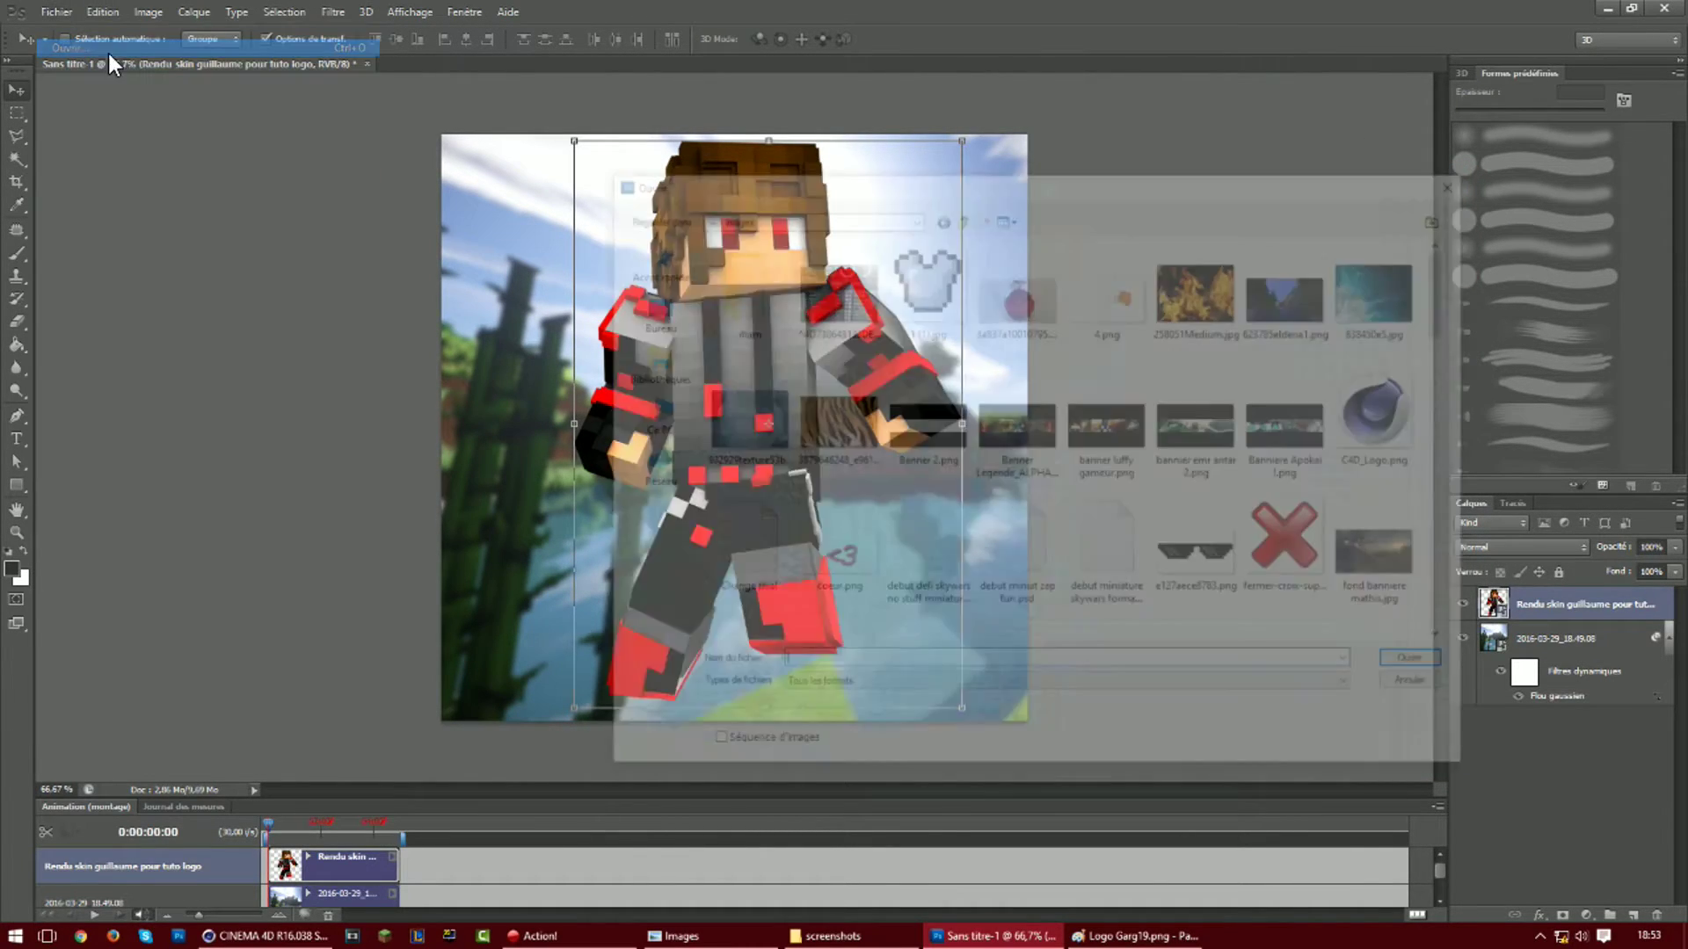
scroll(1072, 536, down, 10)
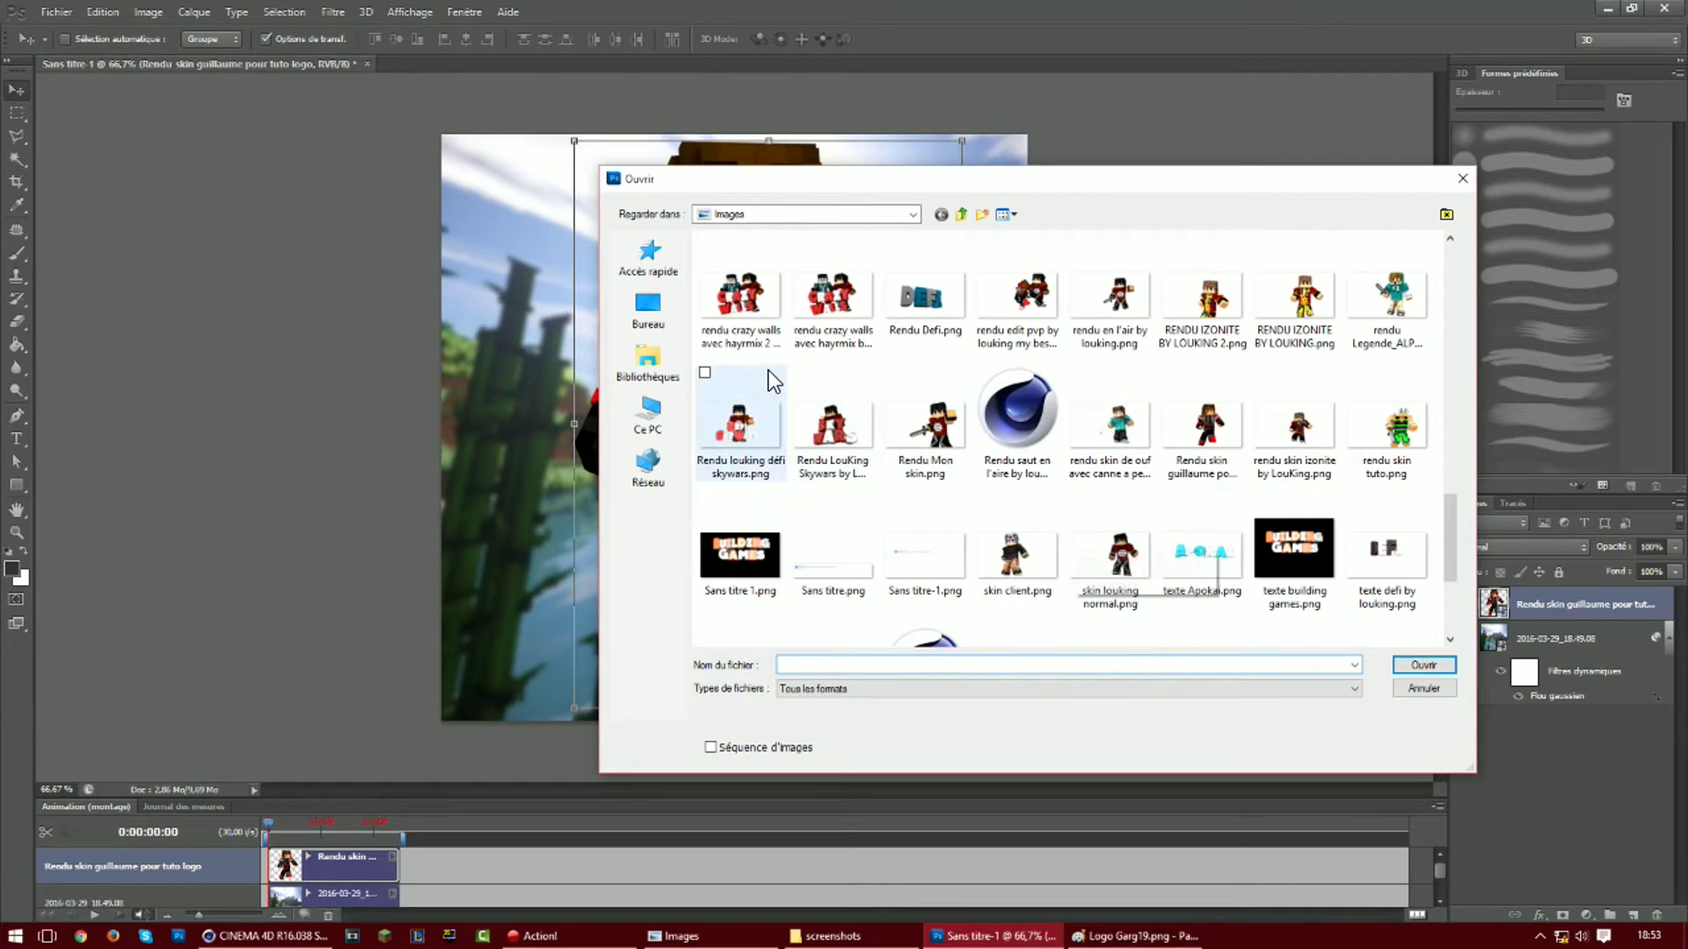
click(647, 362)
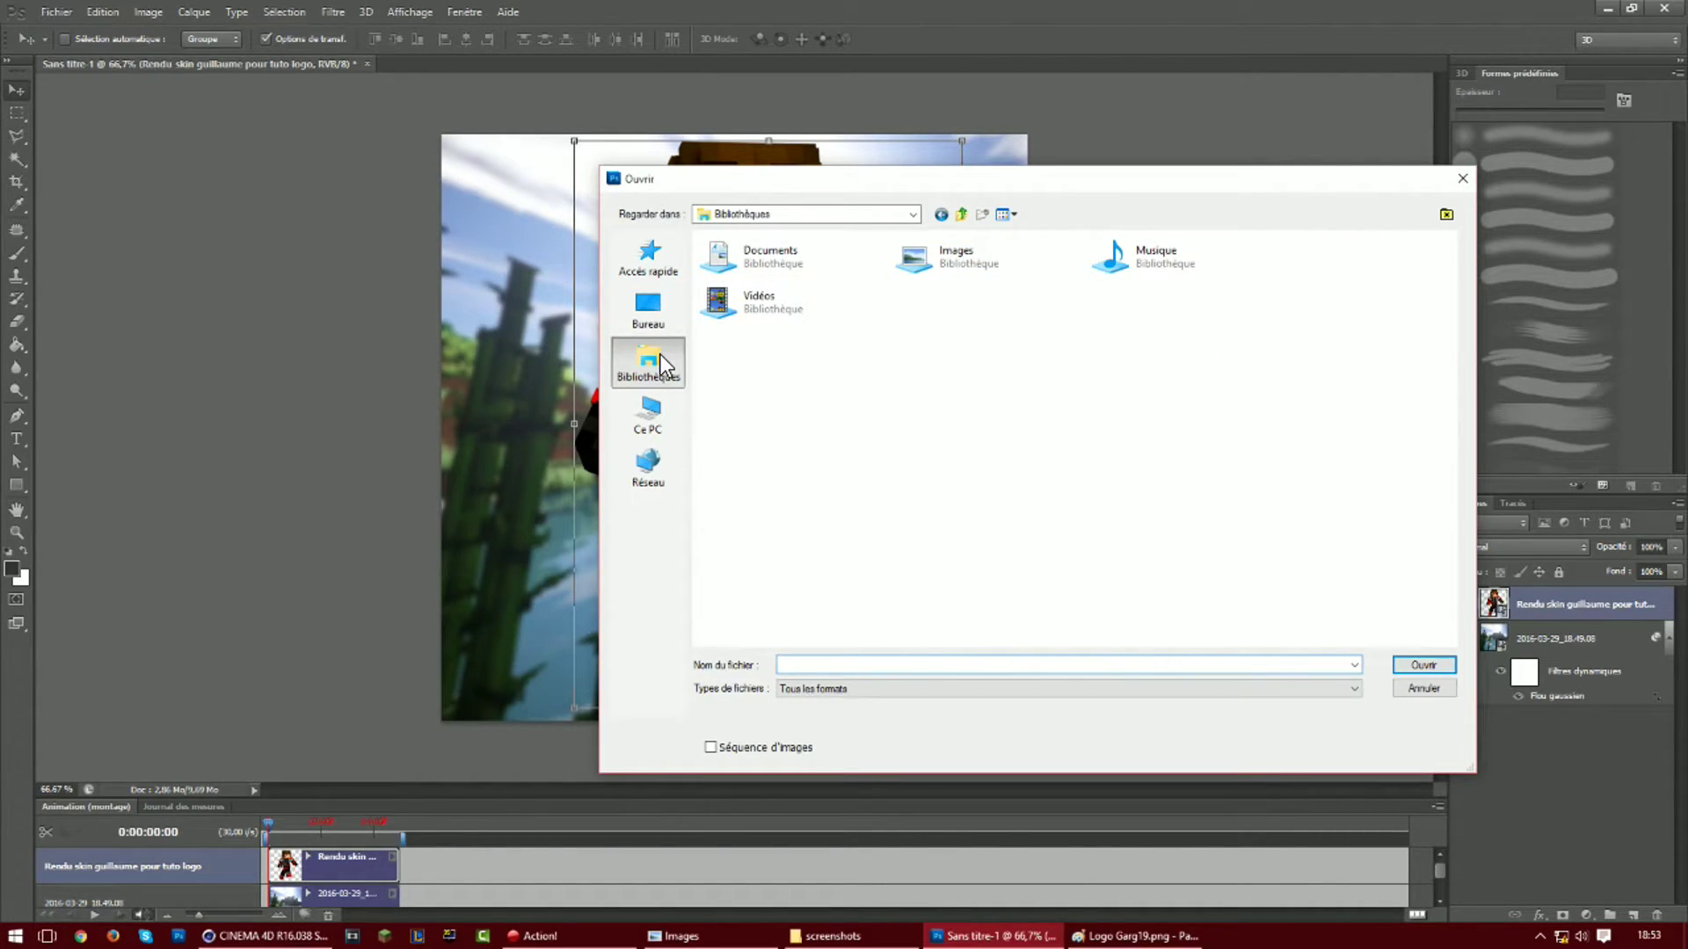
click(654, 304)
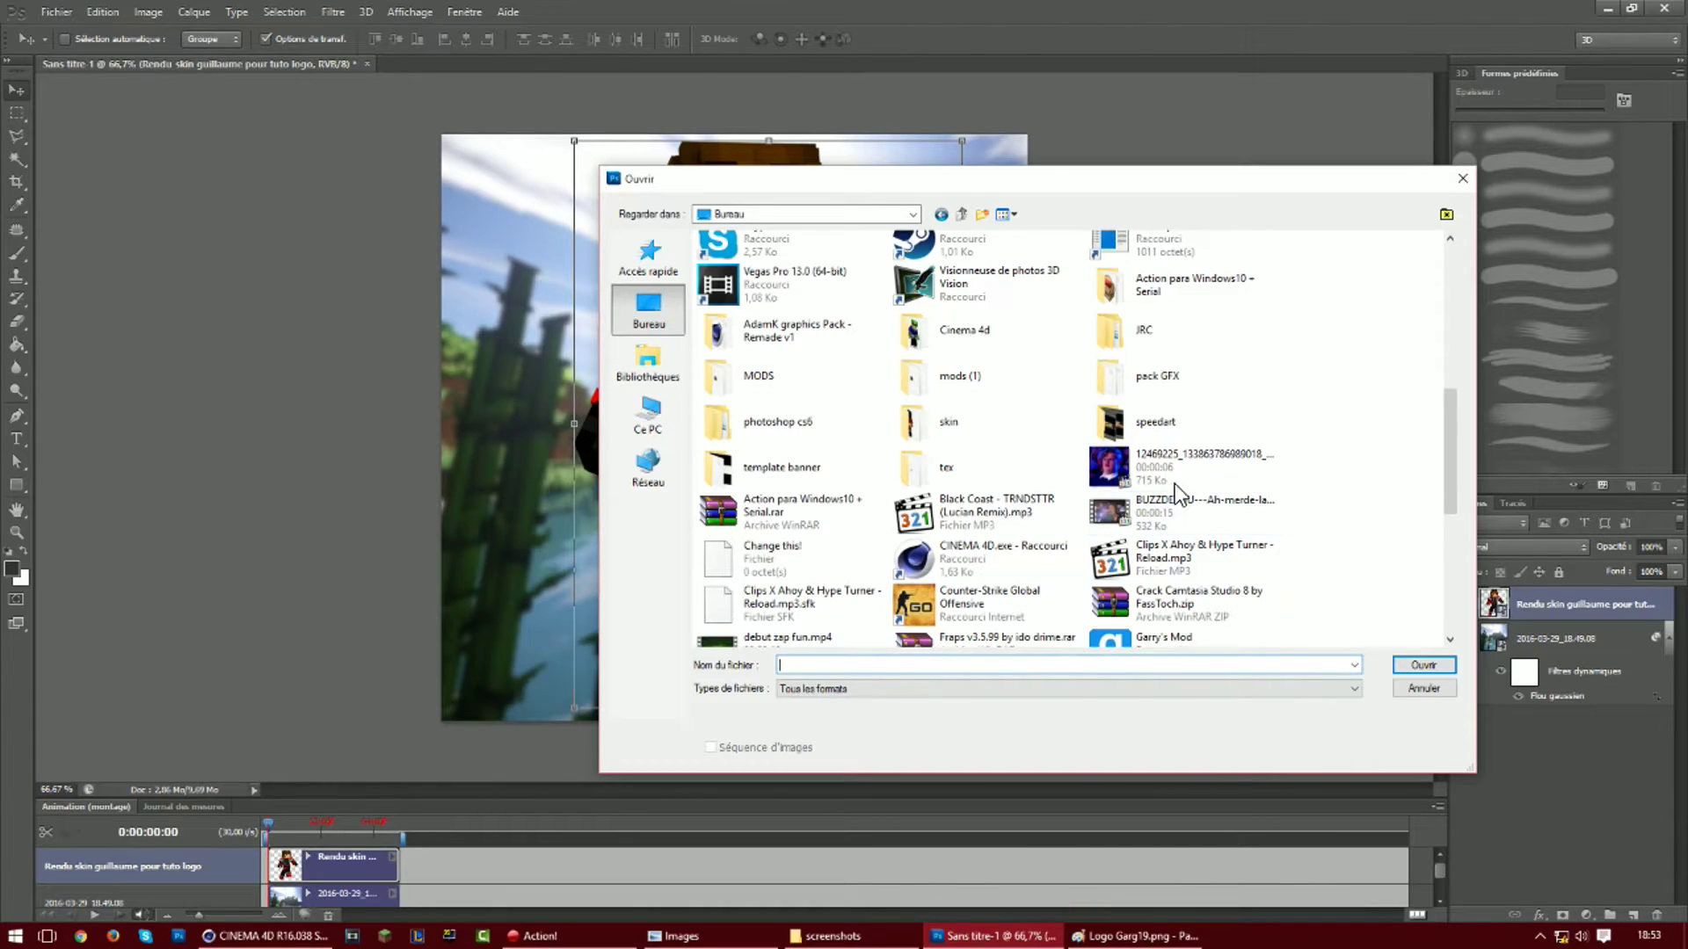
double_click(1215, 387)
click(804, 294)
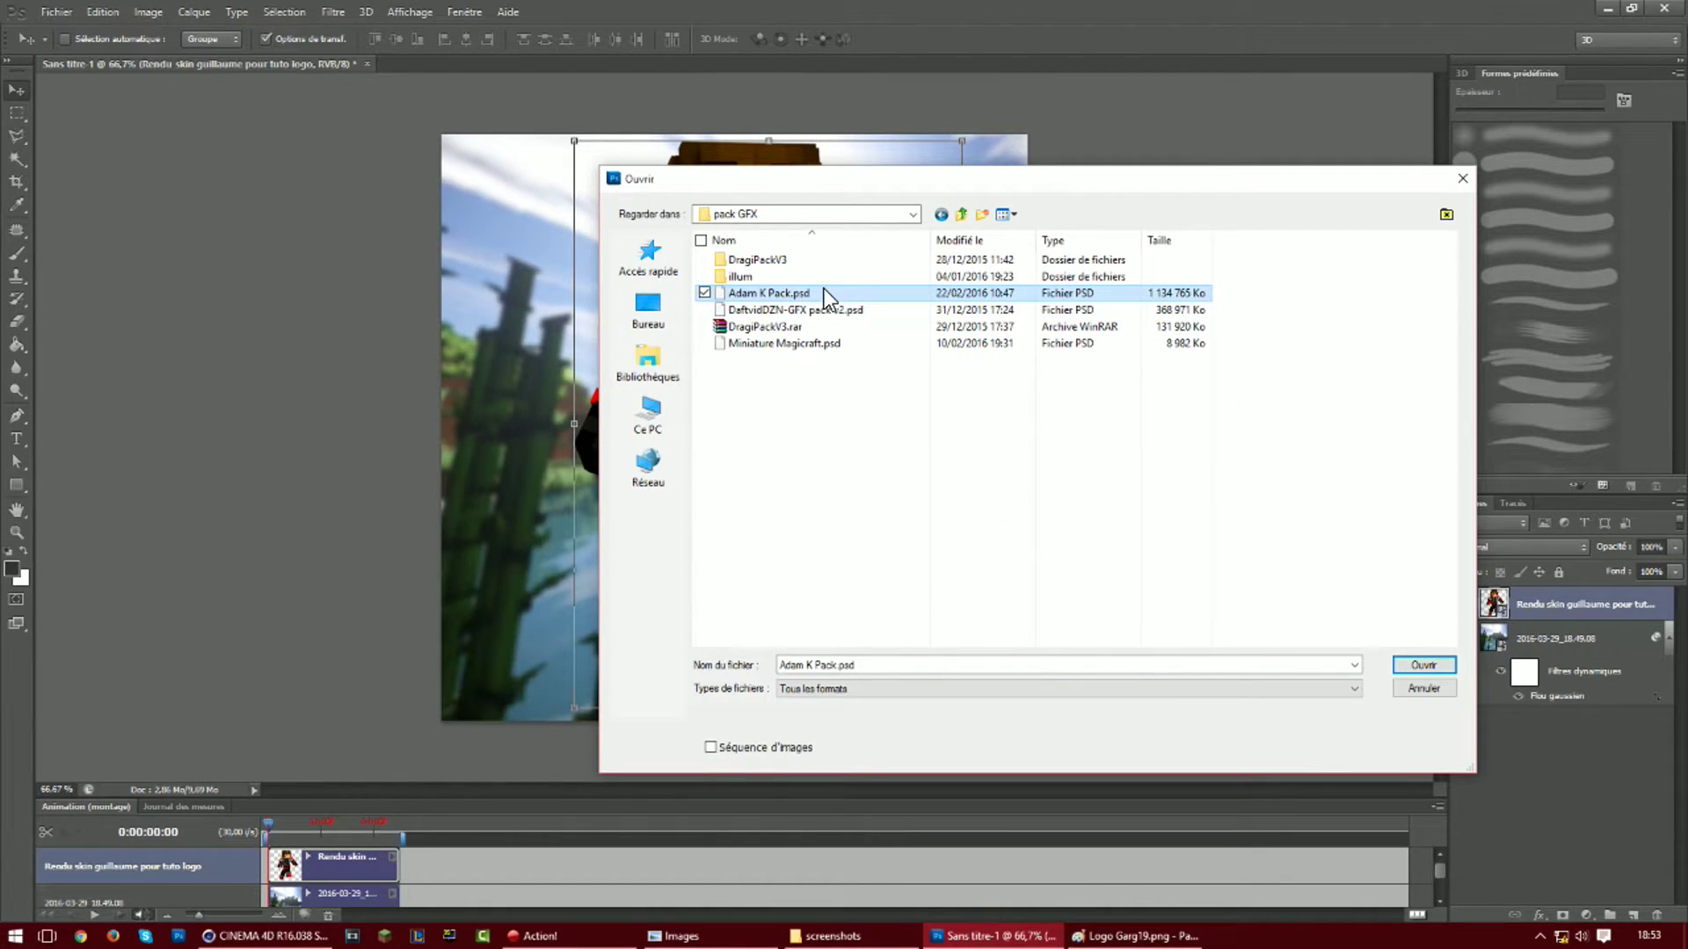
click(1431, 667)
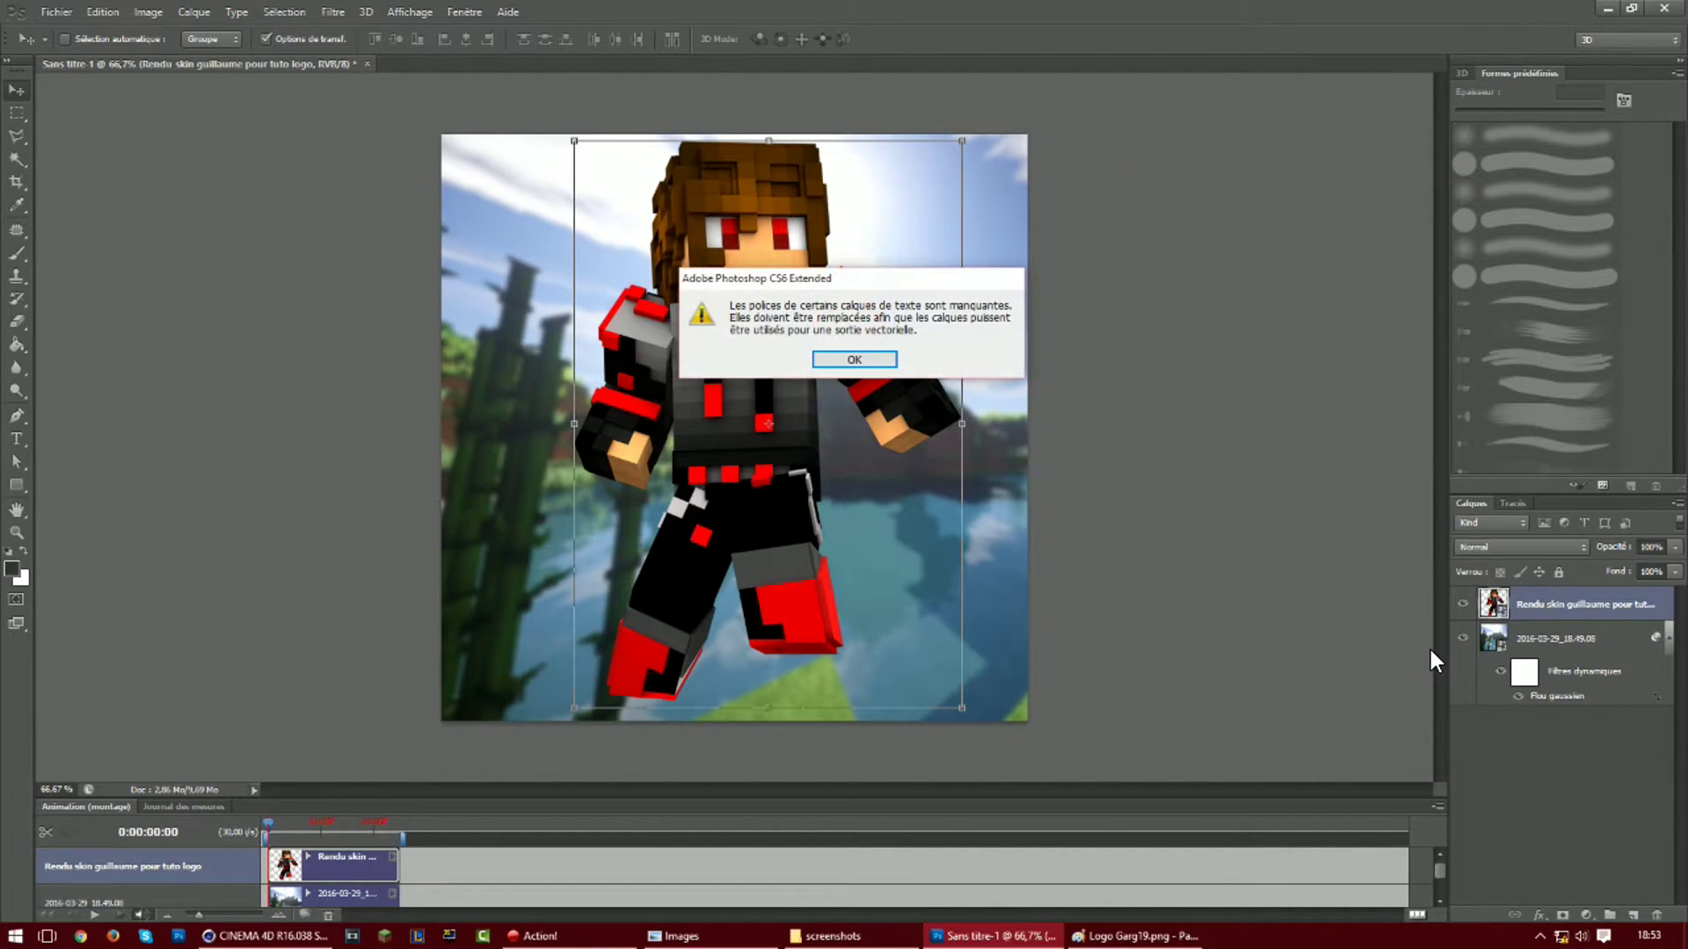
click(873, 357)
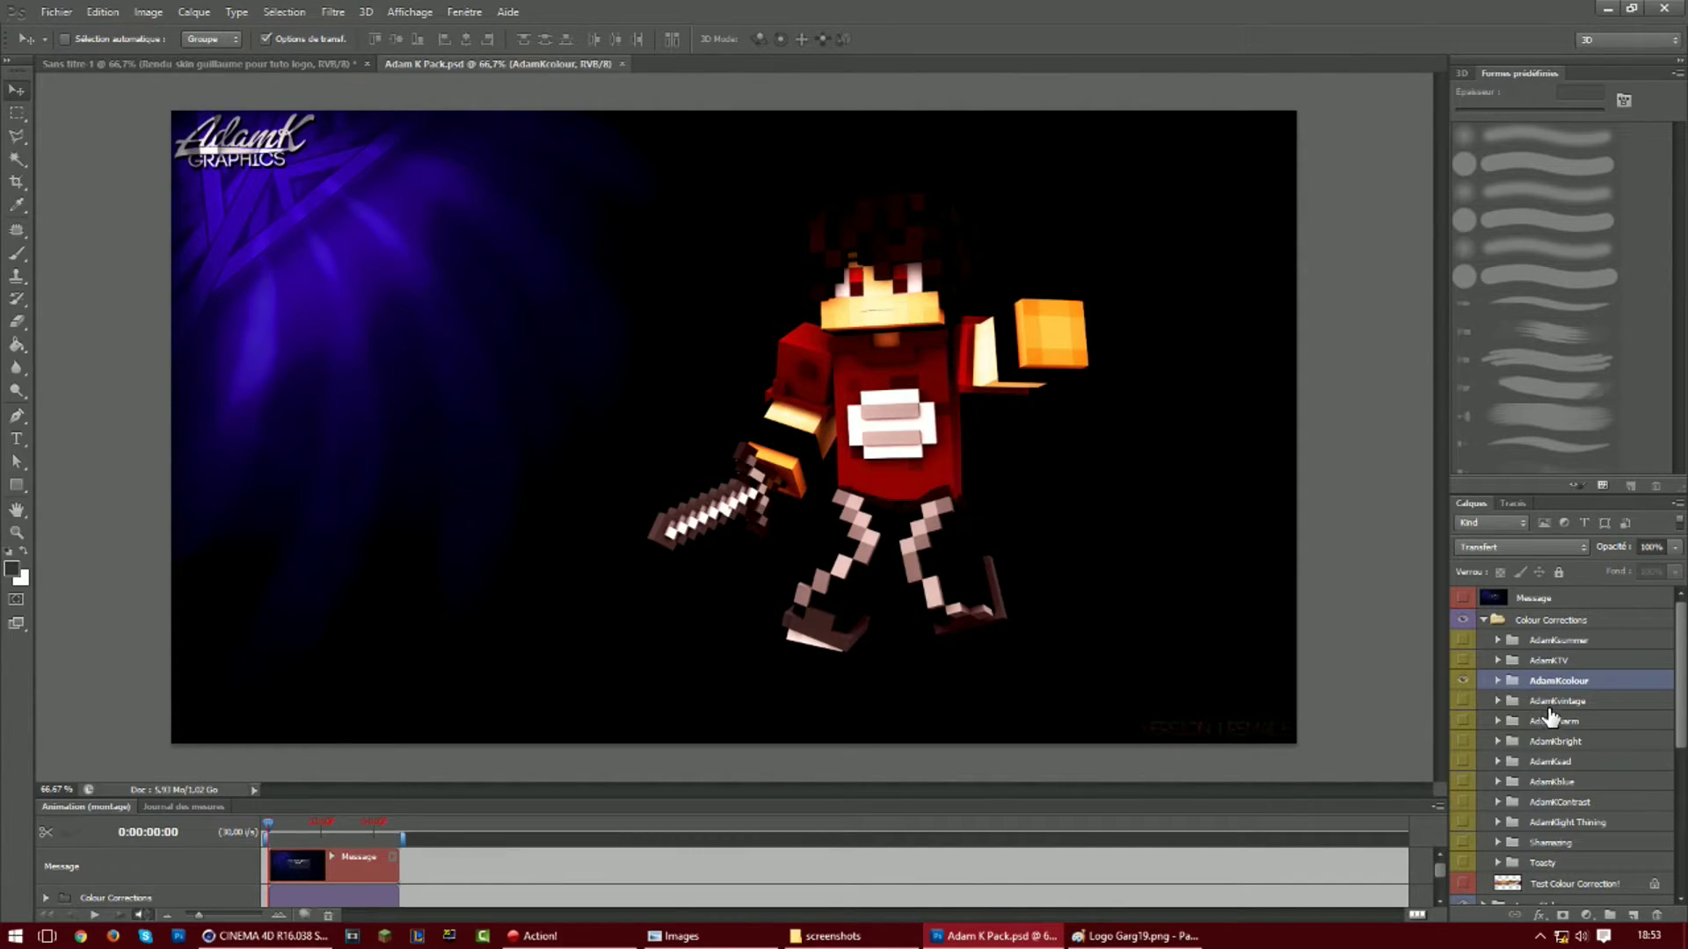
Preview the AdamKcolour correction group on and off, and copy it into the logo document above the character render
click(1464, 681)
click(1465, 682)
click(234, 65)
drag(235, 65, 606, 402)
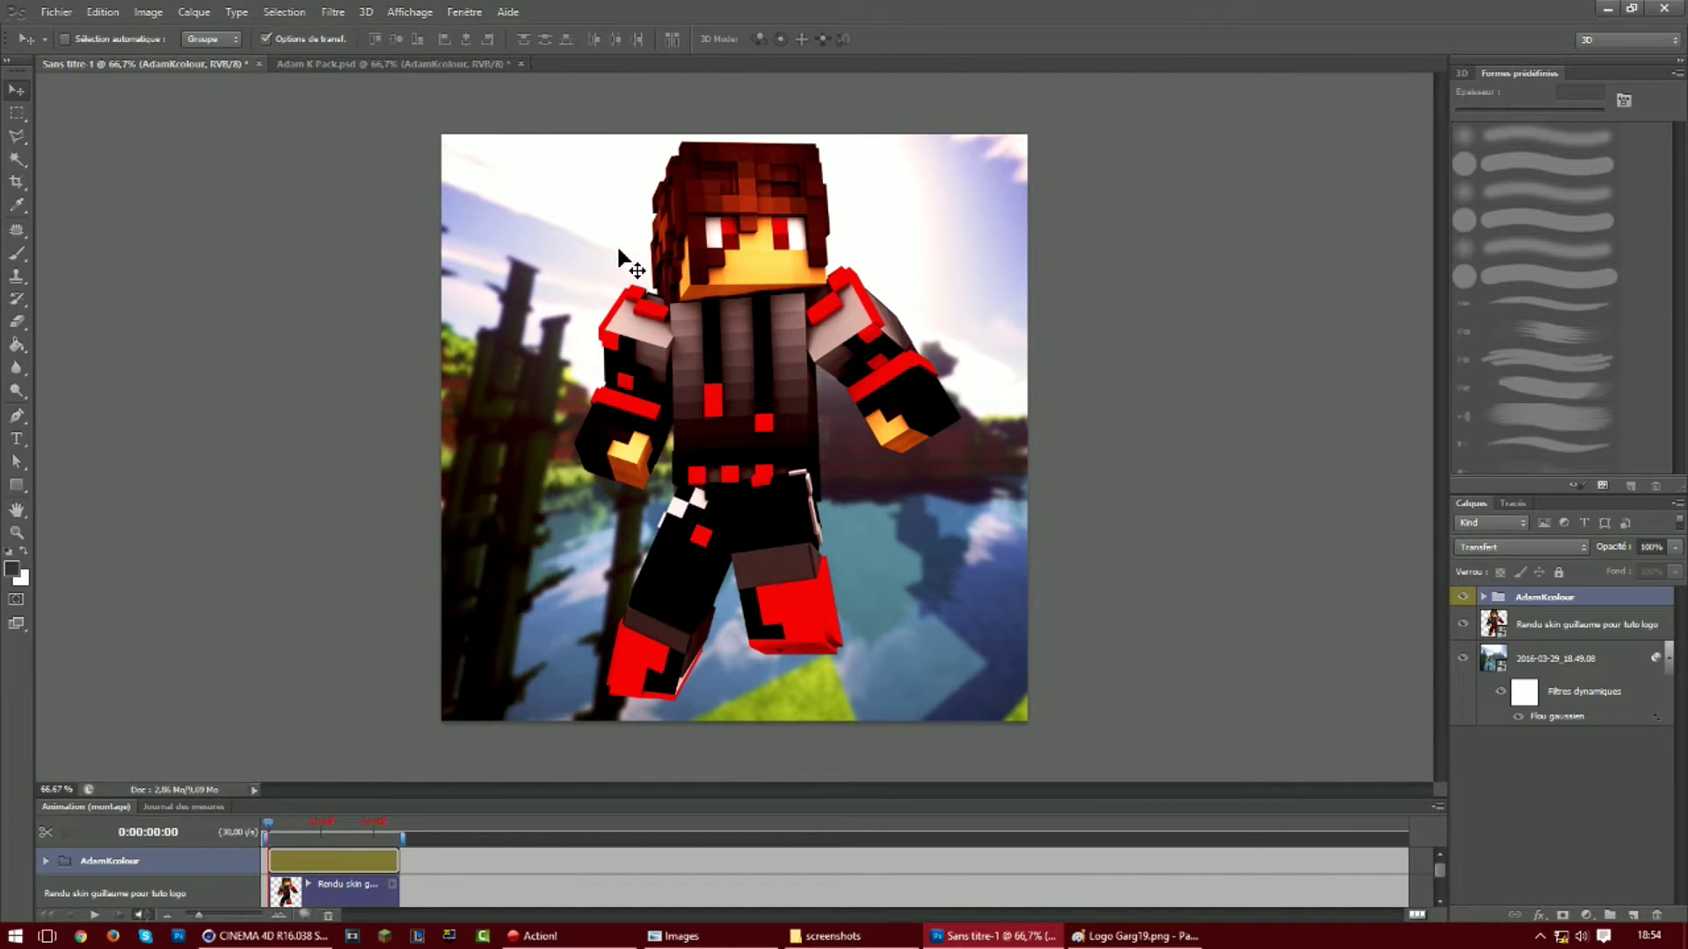
In the Adam K Pack document, show AdamKvintage instead of AdamKcolour and copy the AdamKvintage group into the logo document
click(367, 64)
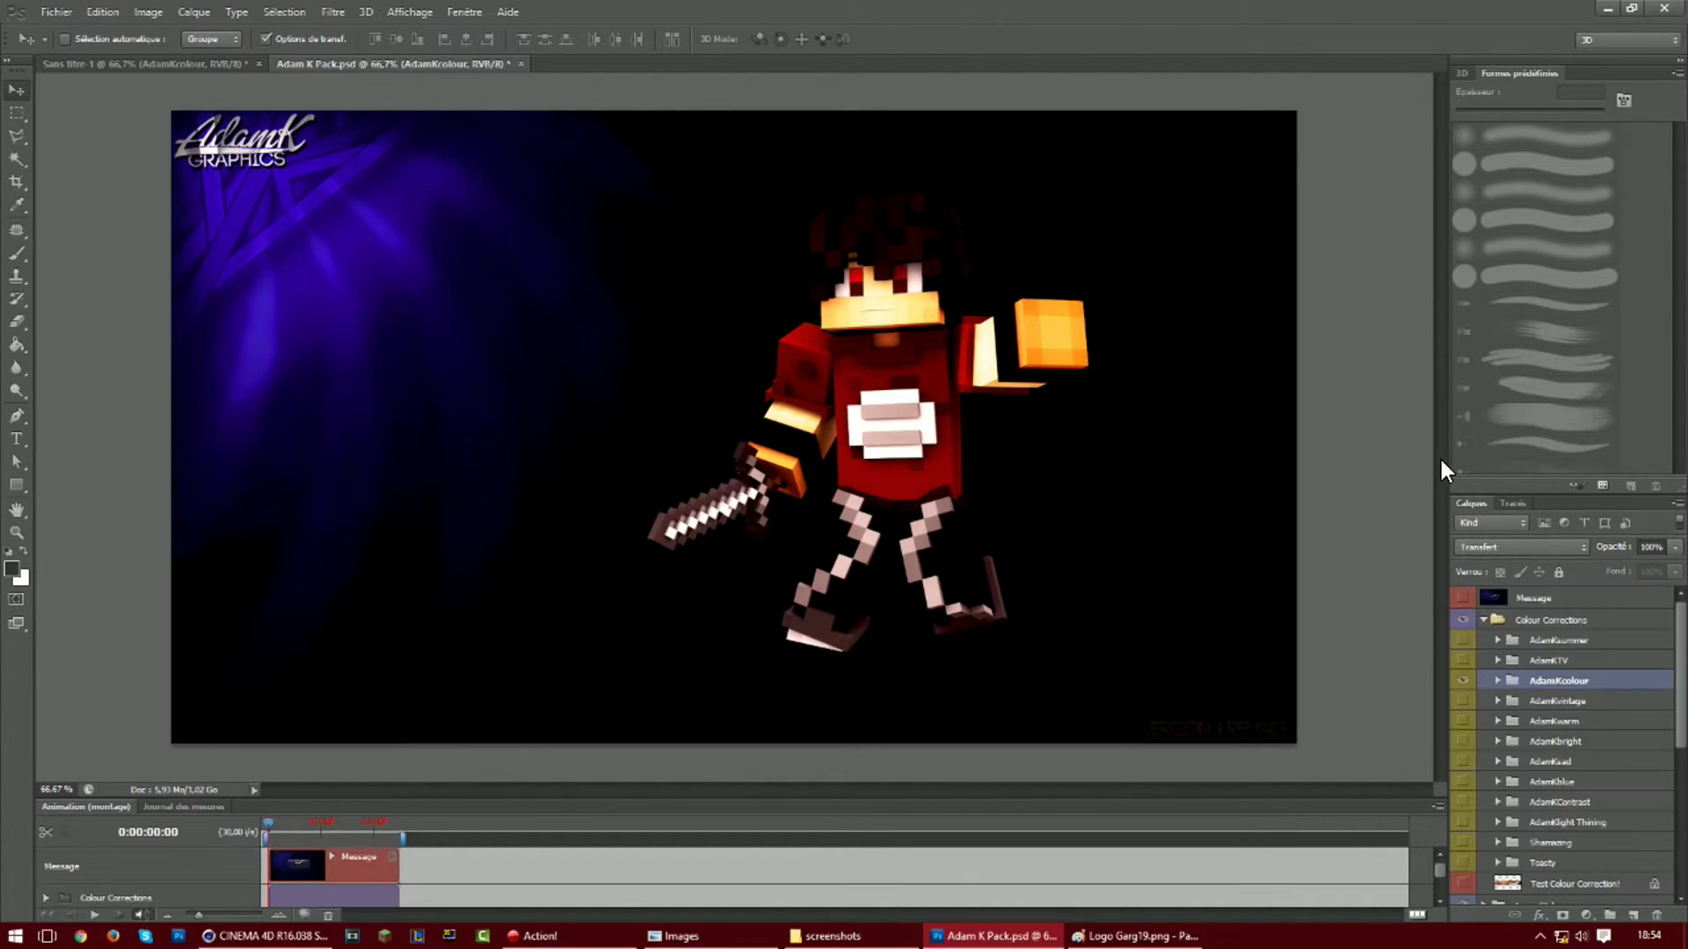
click(1461, 680)
click(1462, 701)
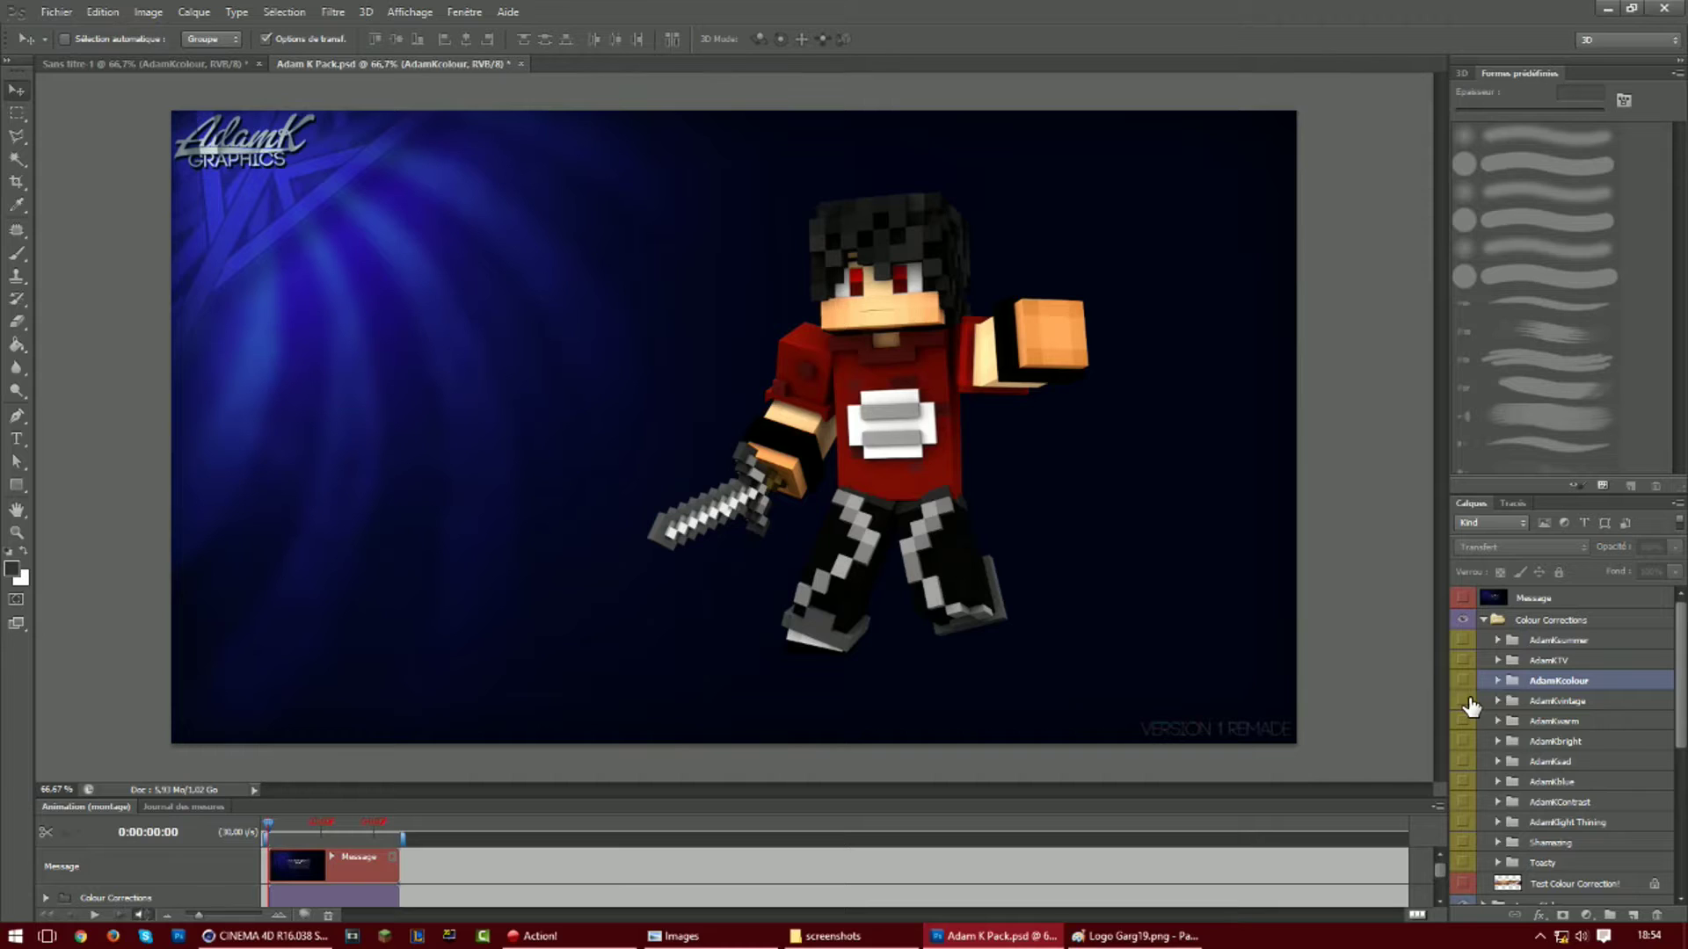
click(1540, 701)
drag(298, 115, 297, 120)
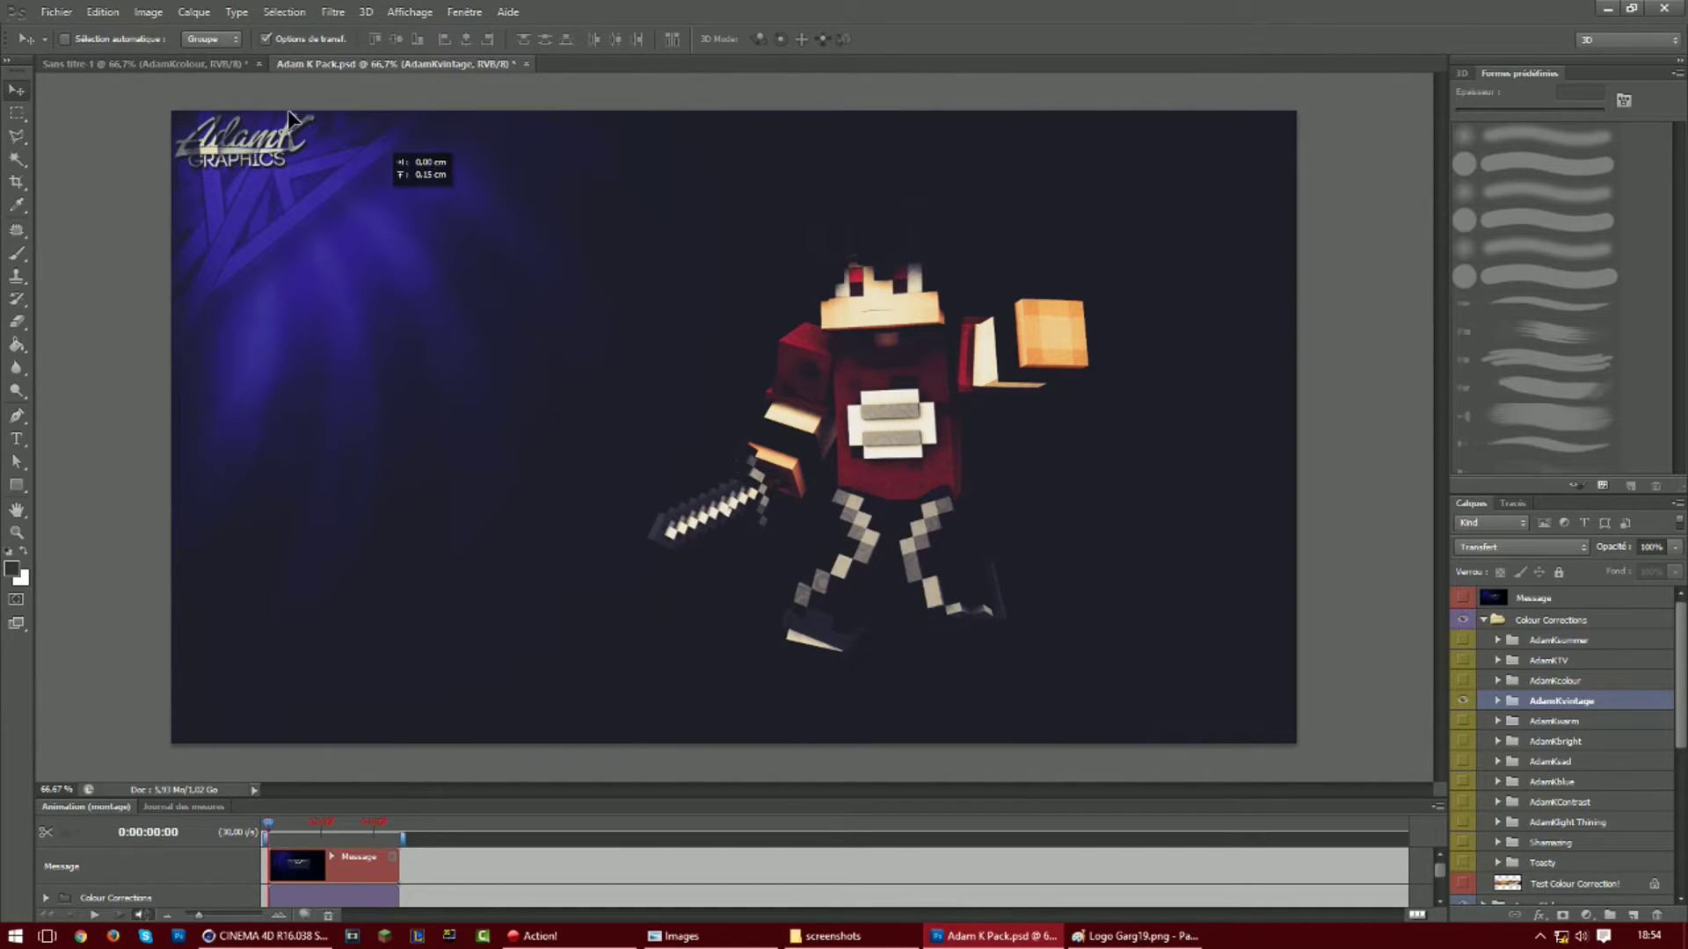
drag(227, 61, 584, 384)
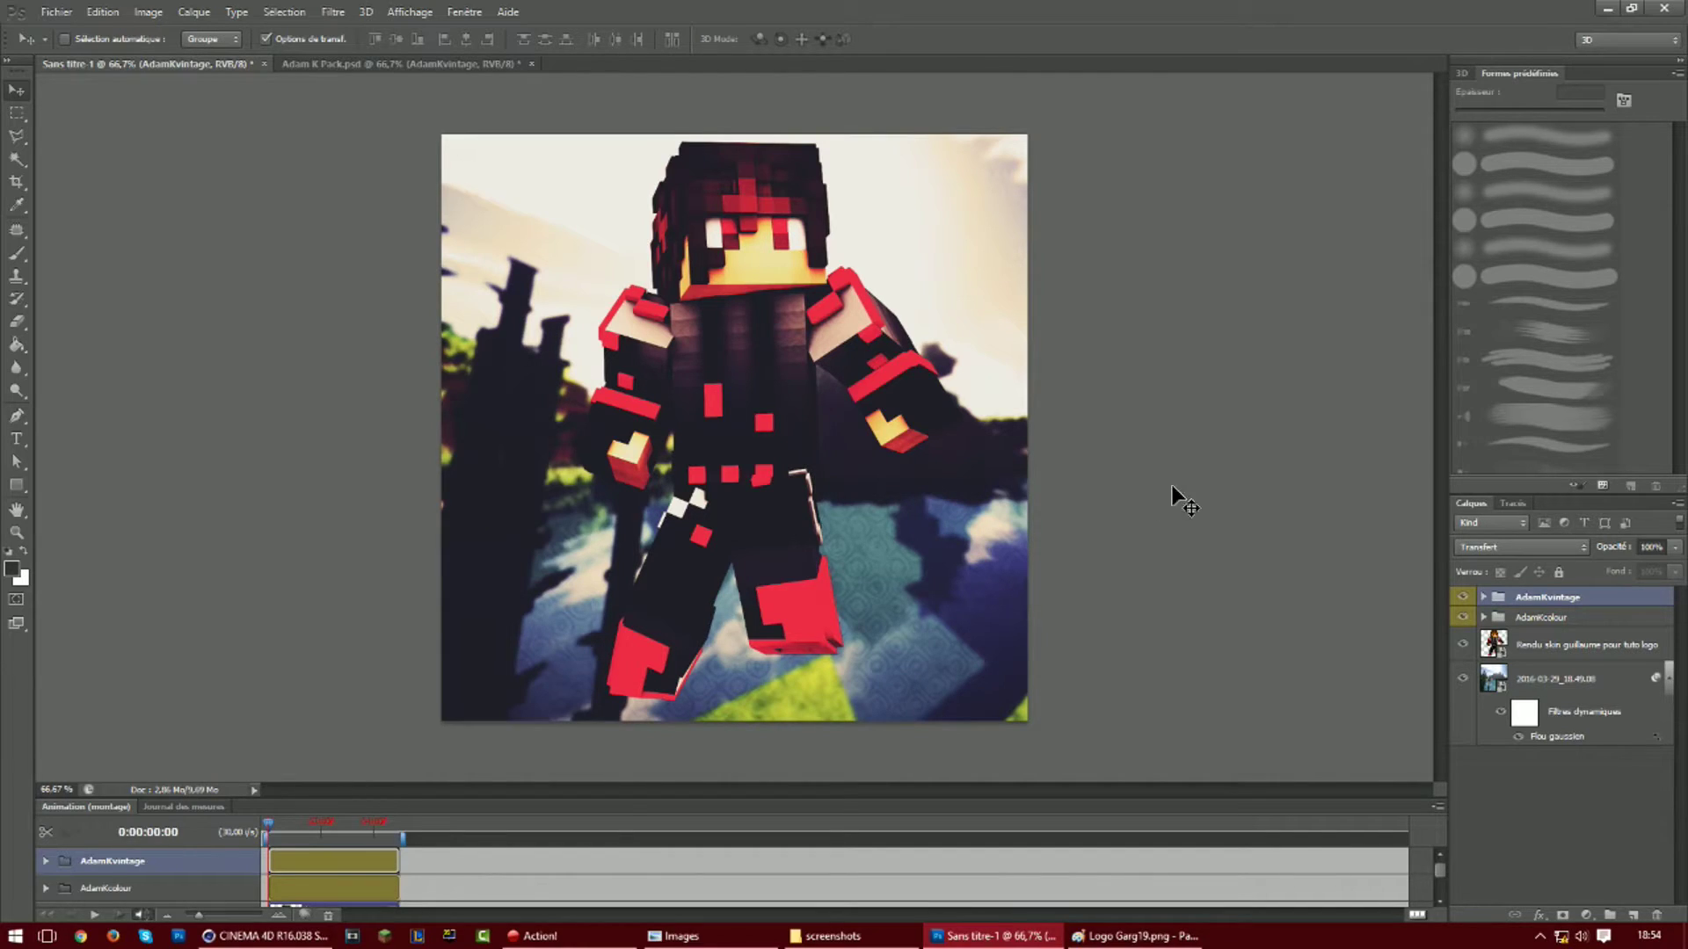
Reduce the AdamKcolour group's opacity to 56% and the AdamKvintage group's opacity to 79%
click(1554, 617)
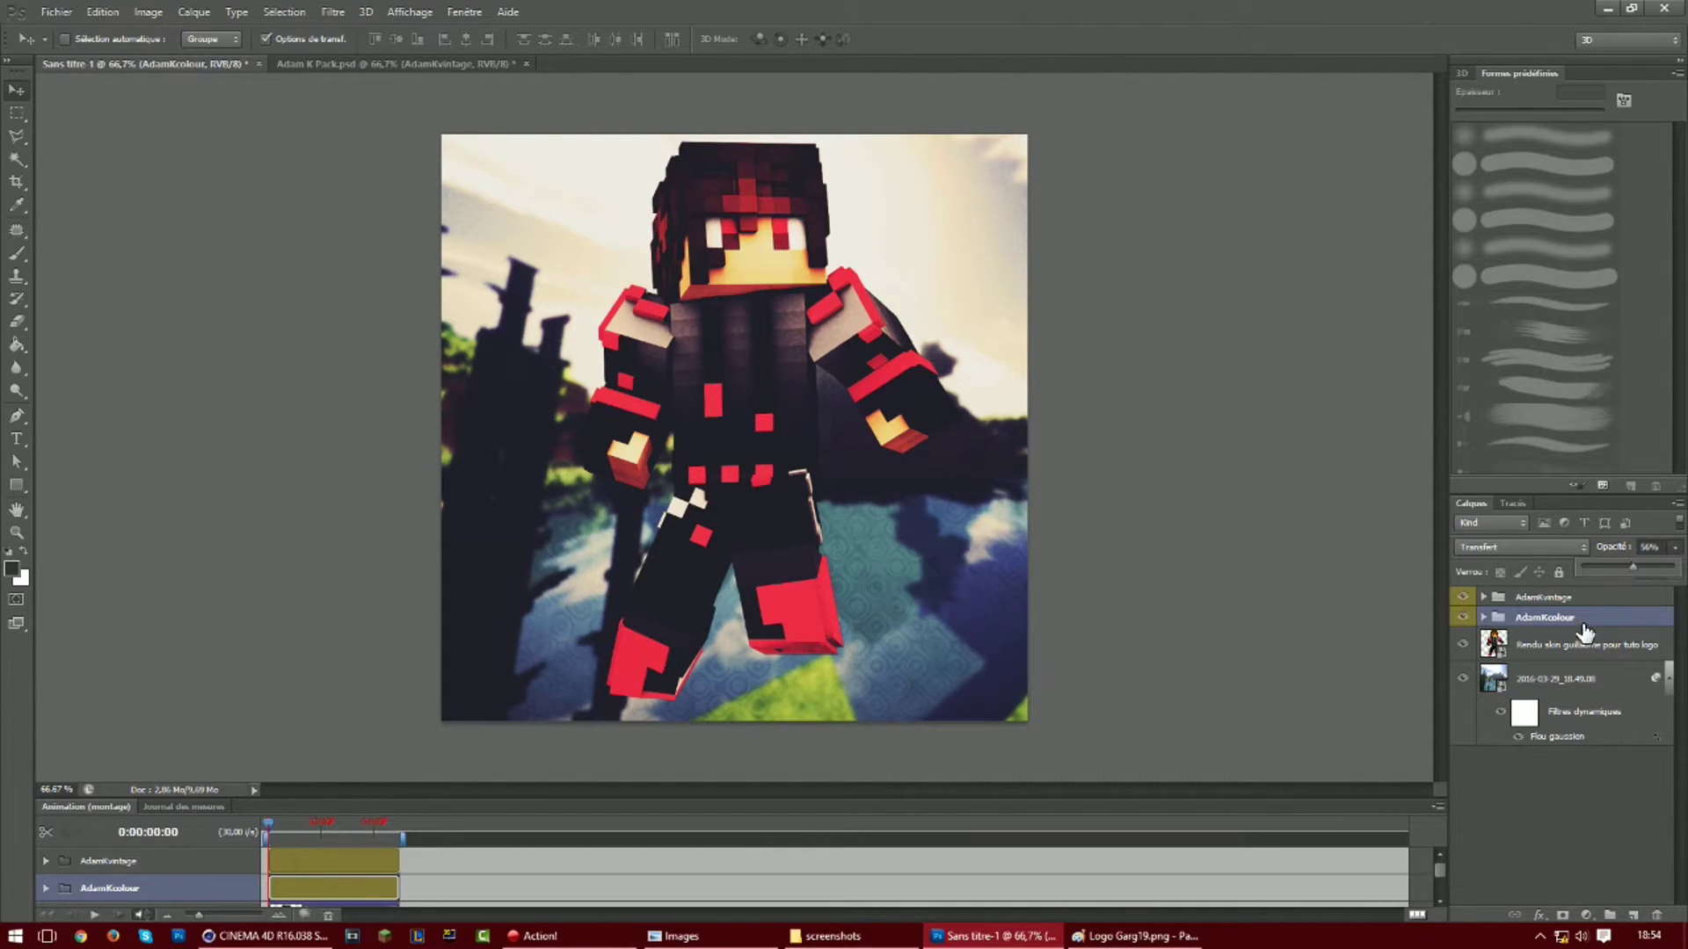
click(1441, 819)
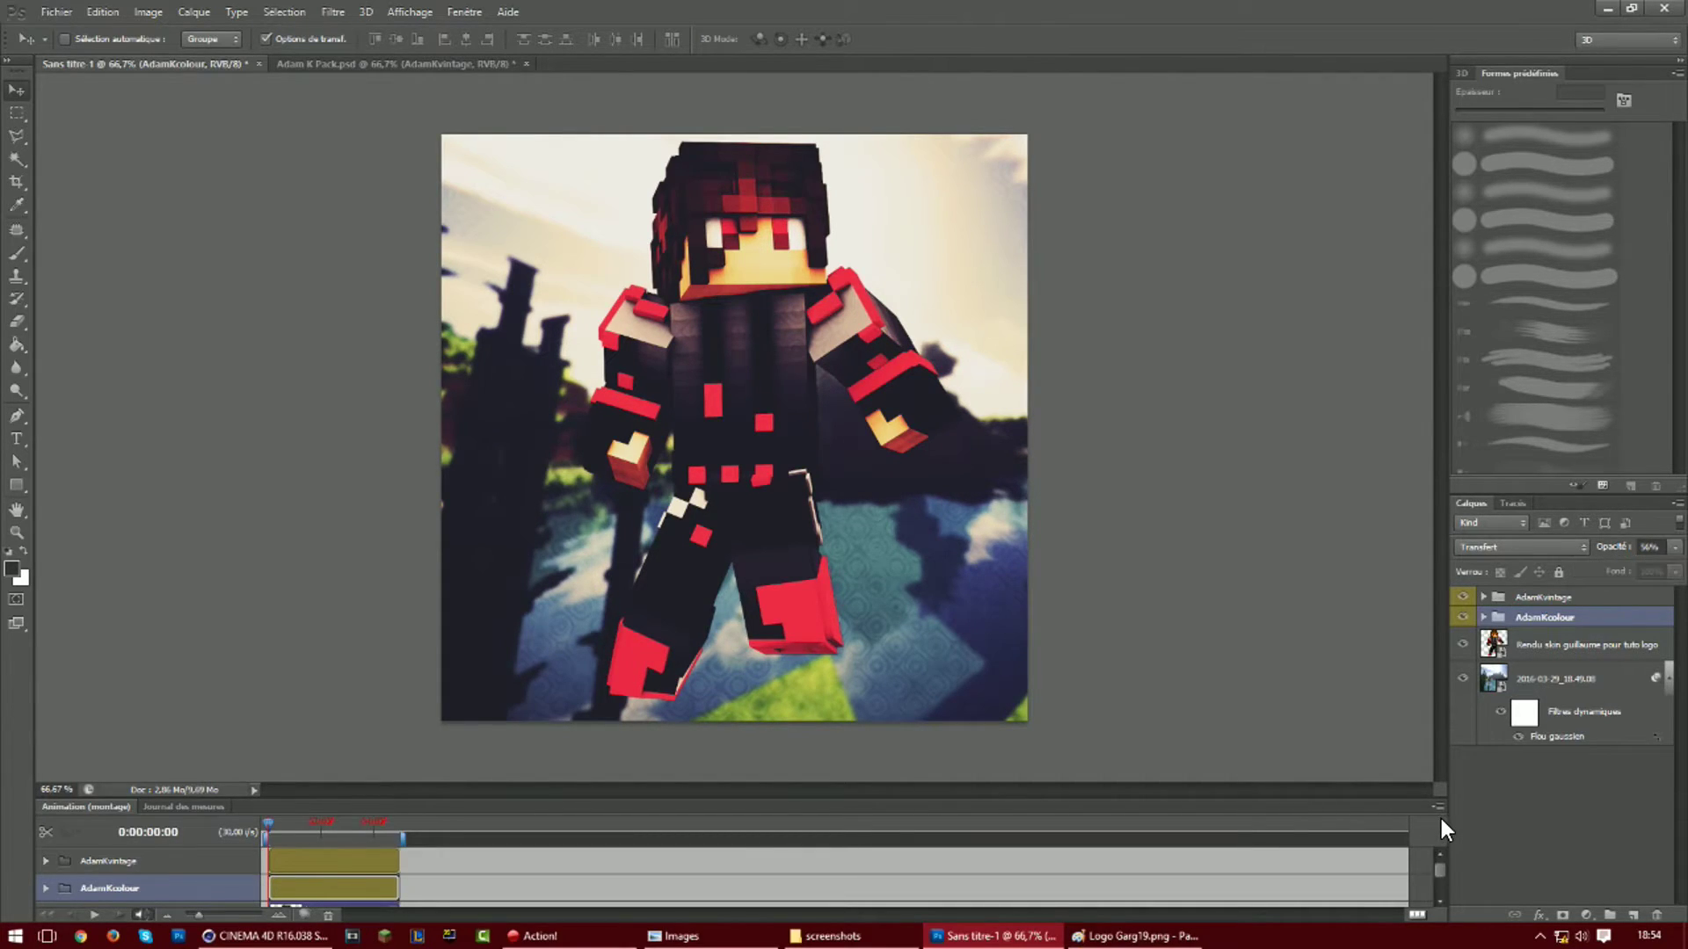
click(1578, 598)
click(1675, 547)
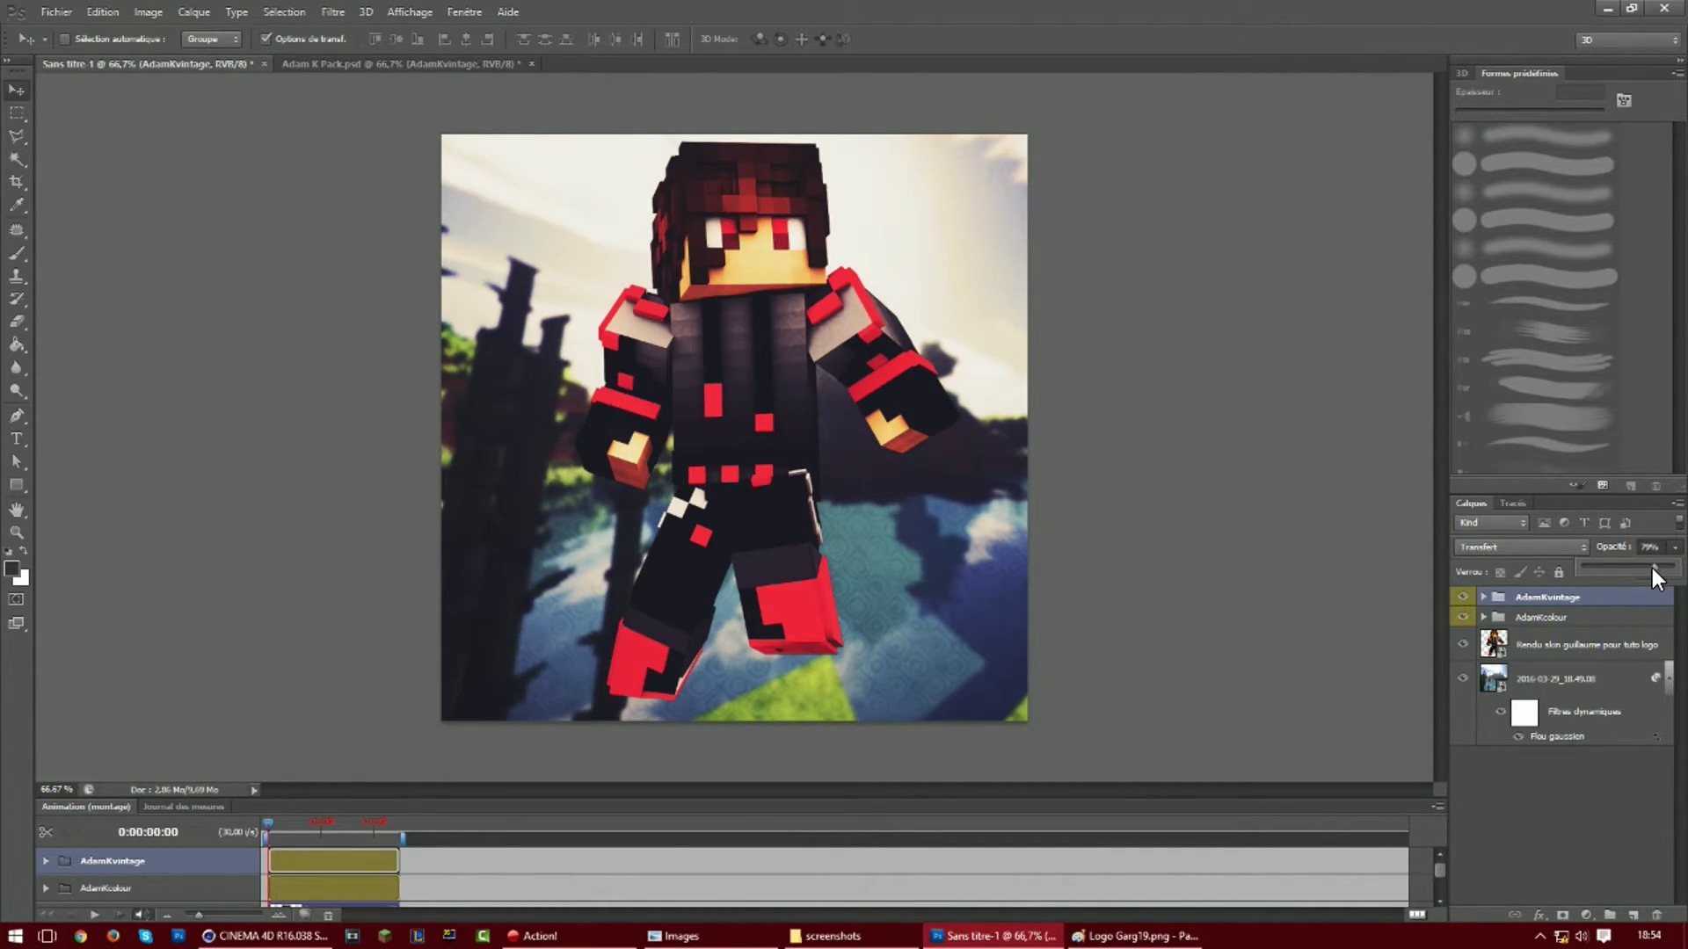
In the Adam K Pack document, expand the Particles group, preview two particle layers, and leave the small bubbles layer shown and selected
click(1586, 738)
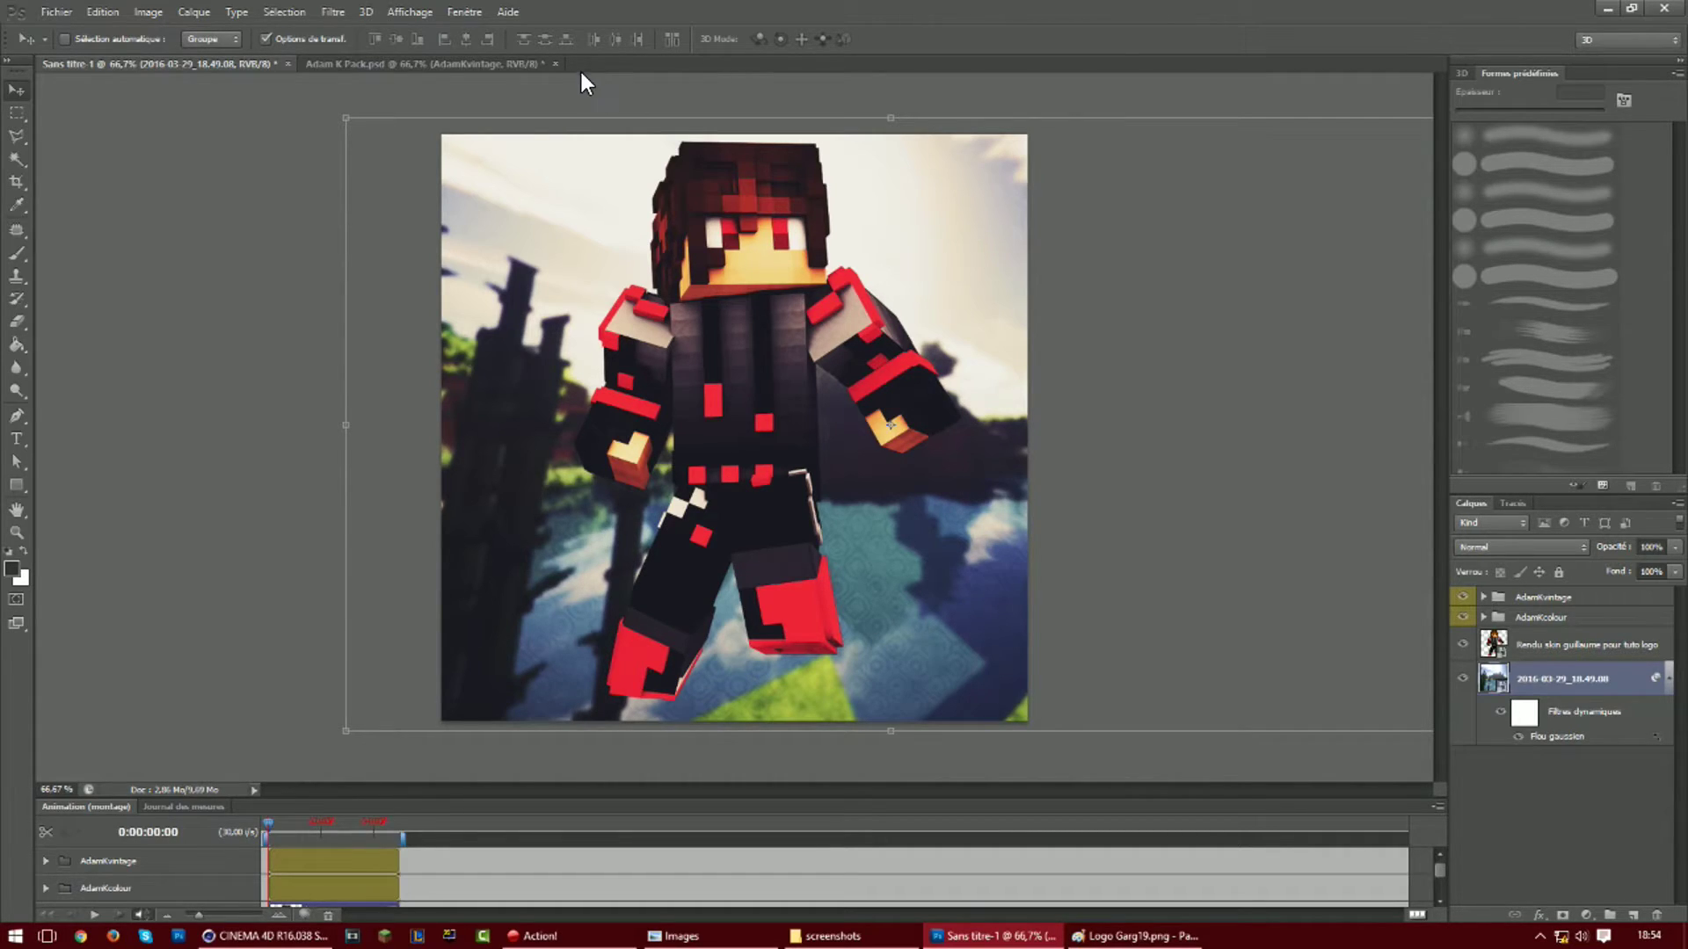
click(436, 63)
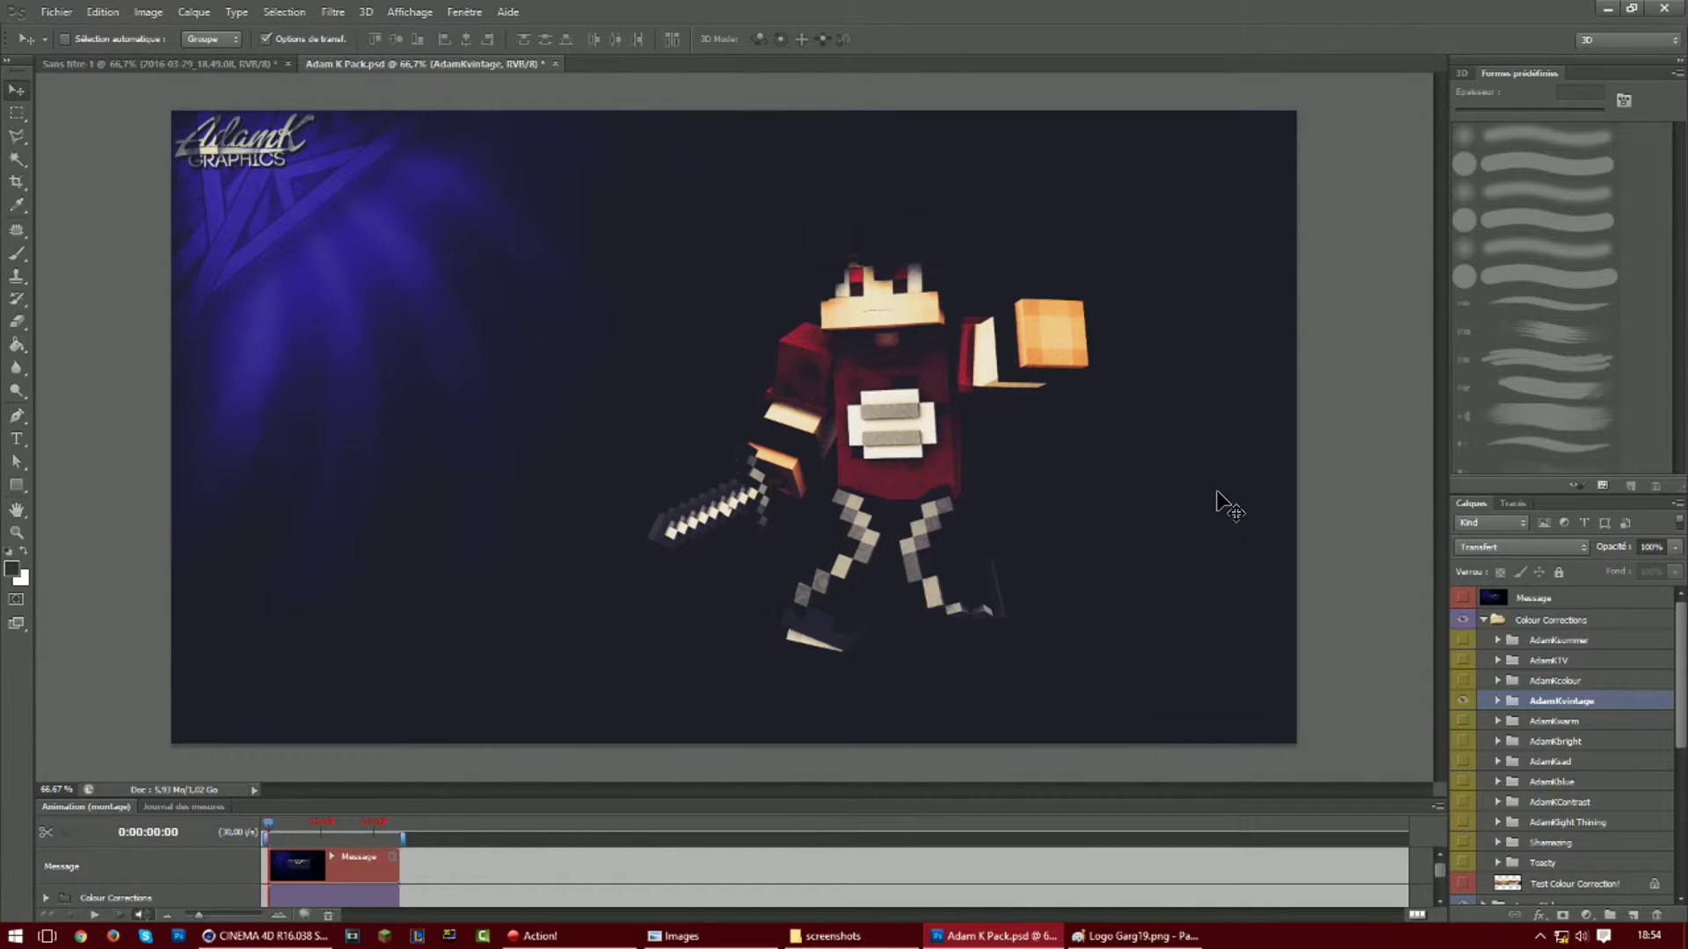
scroll(1560, 760, down, 4)
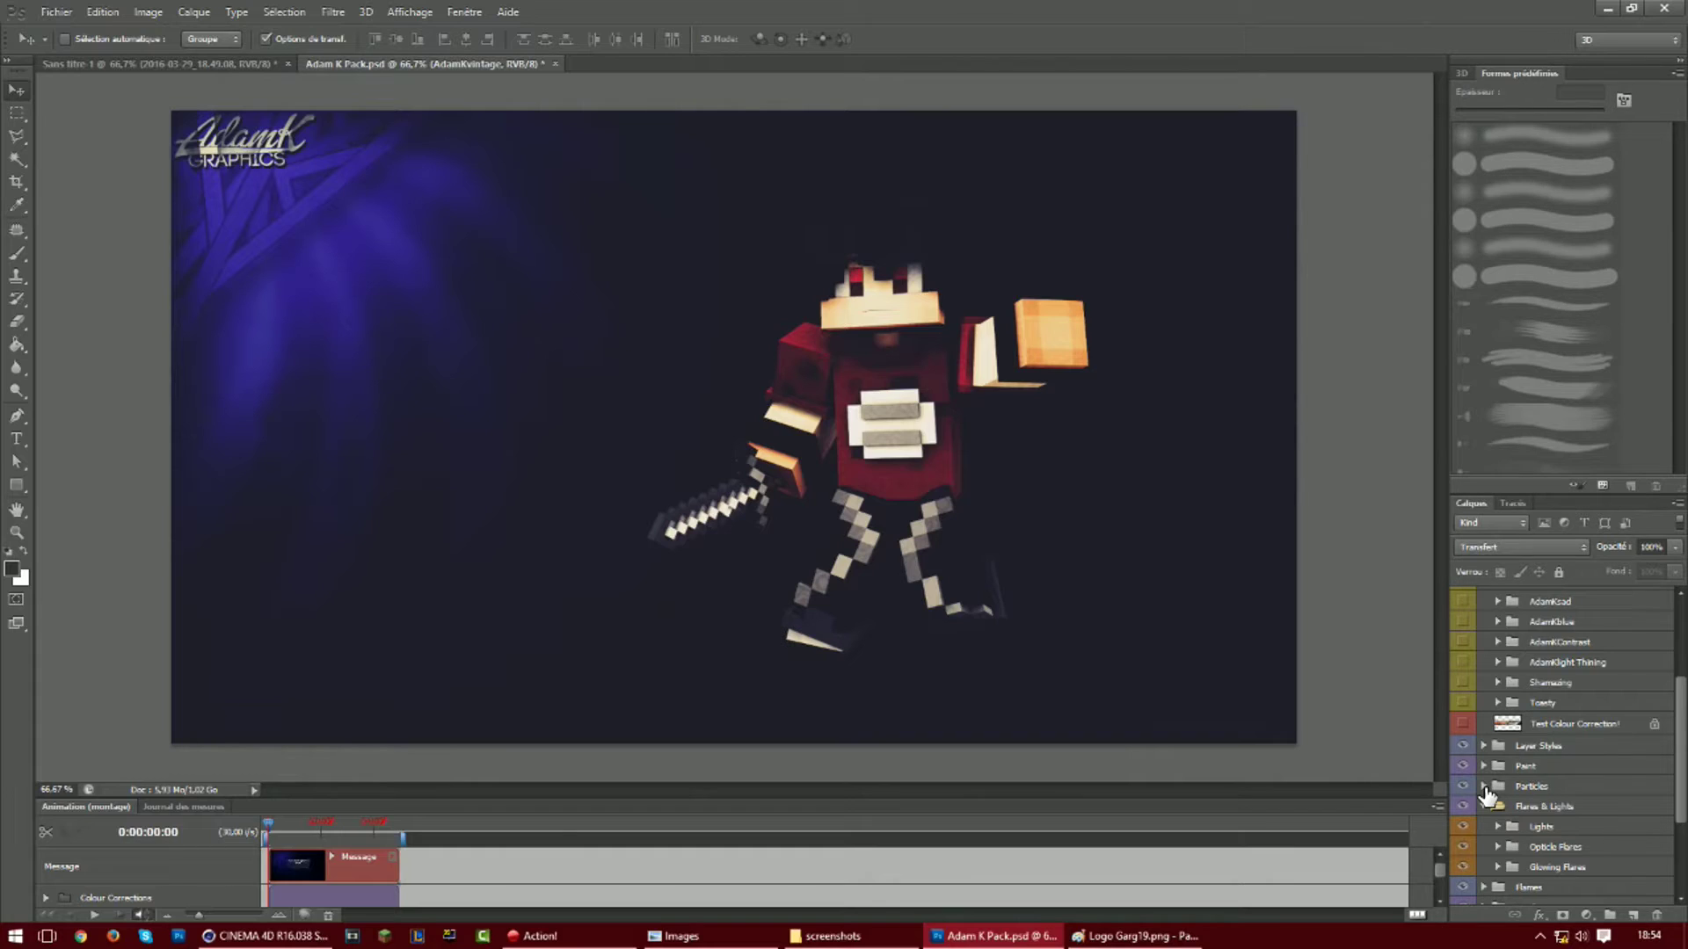
click(1482, 786)
scroll(1478, 804, down, 3)
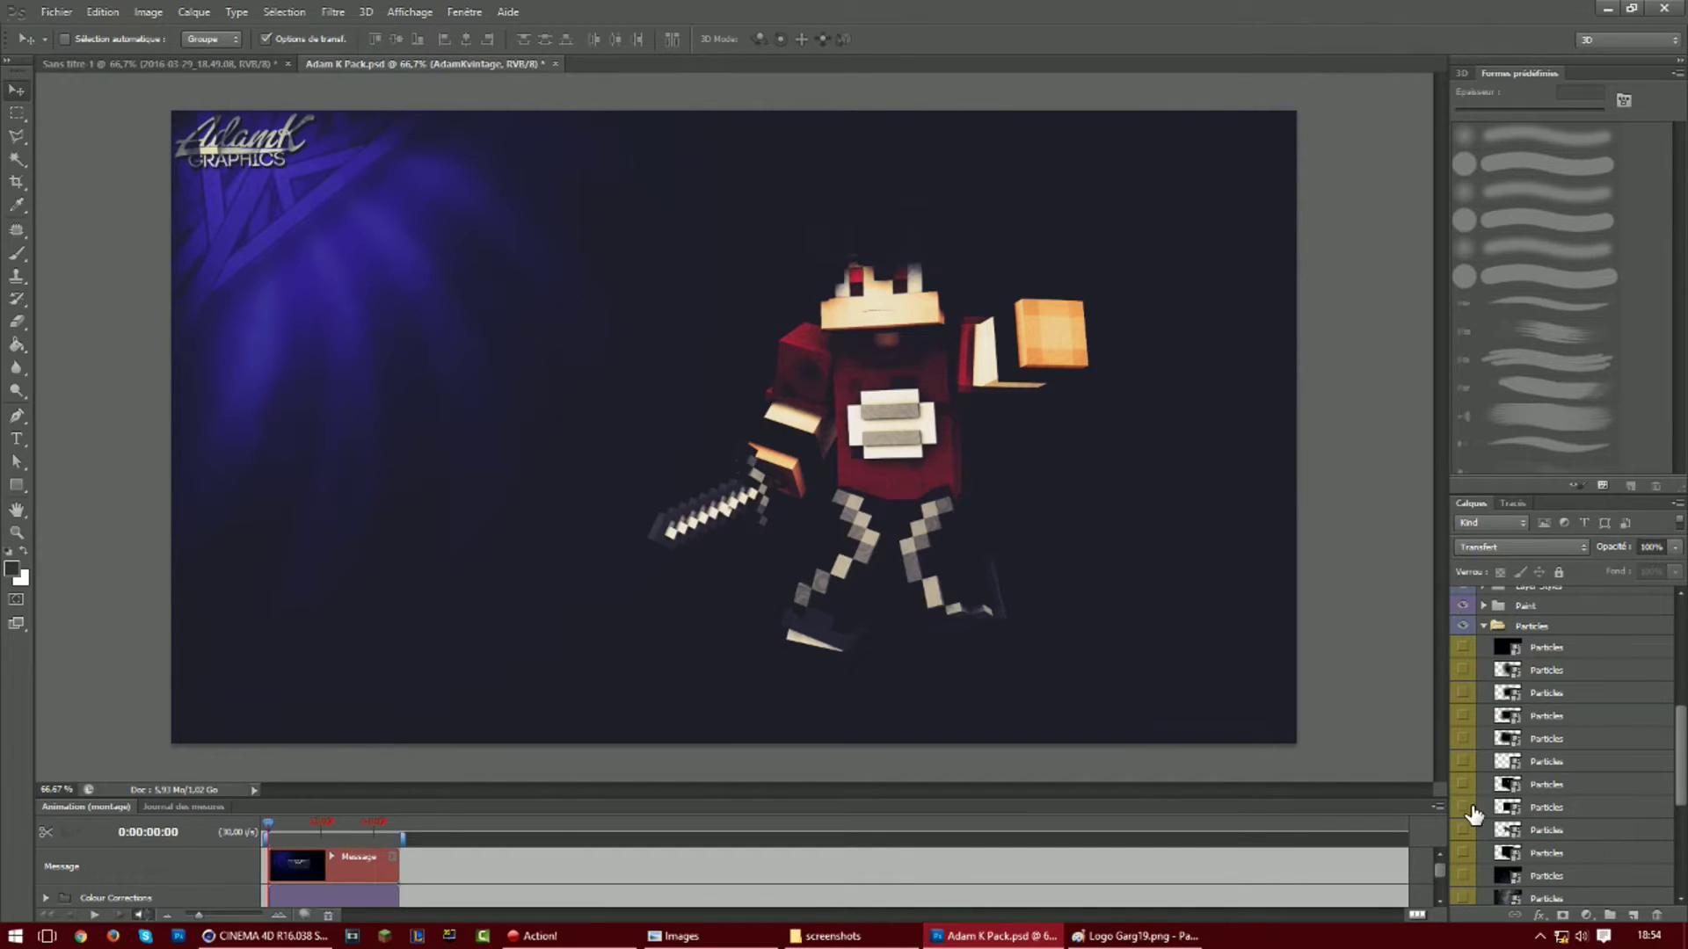
click(1466, 791)
click(1546, 809)
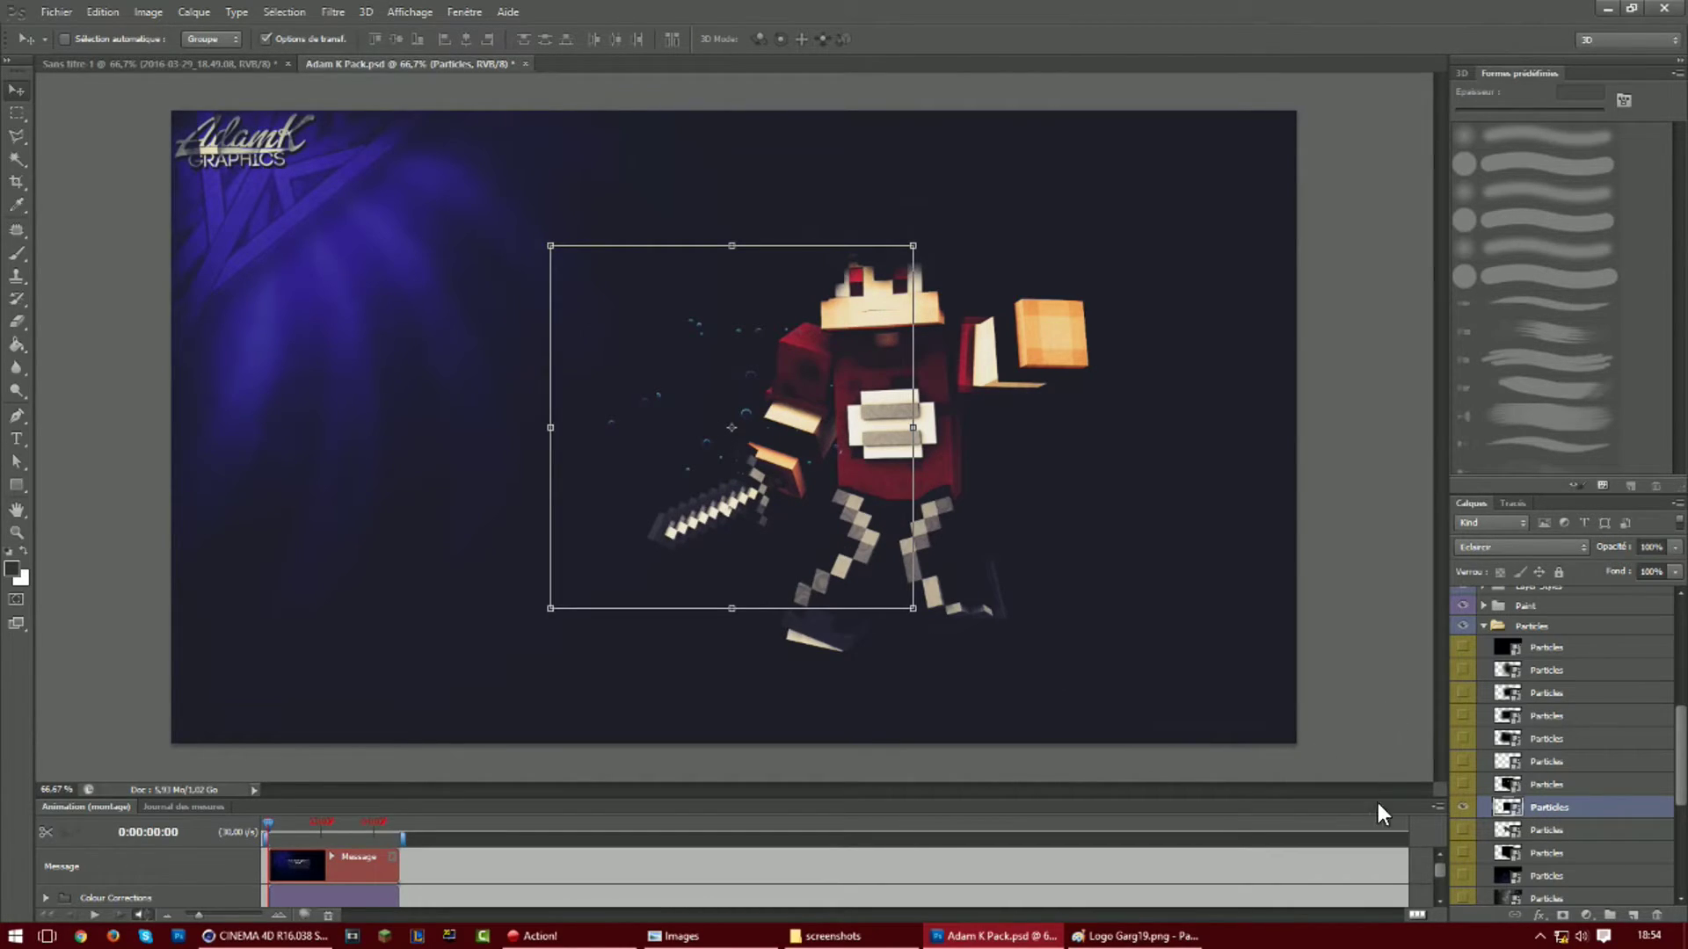
click(1464, 809)
click(1464, 833)
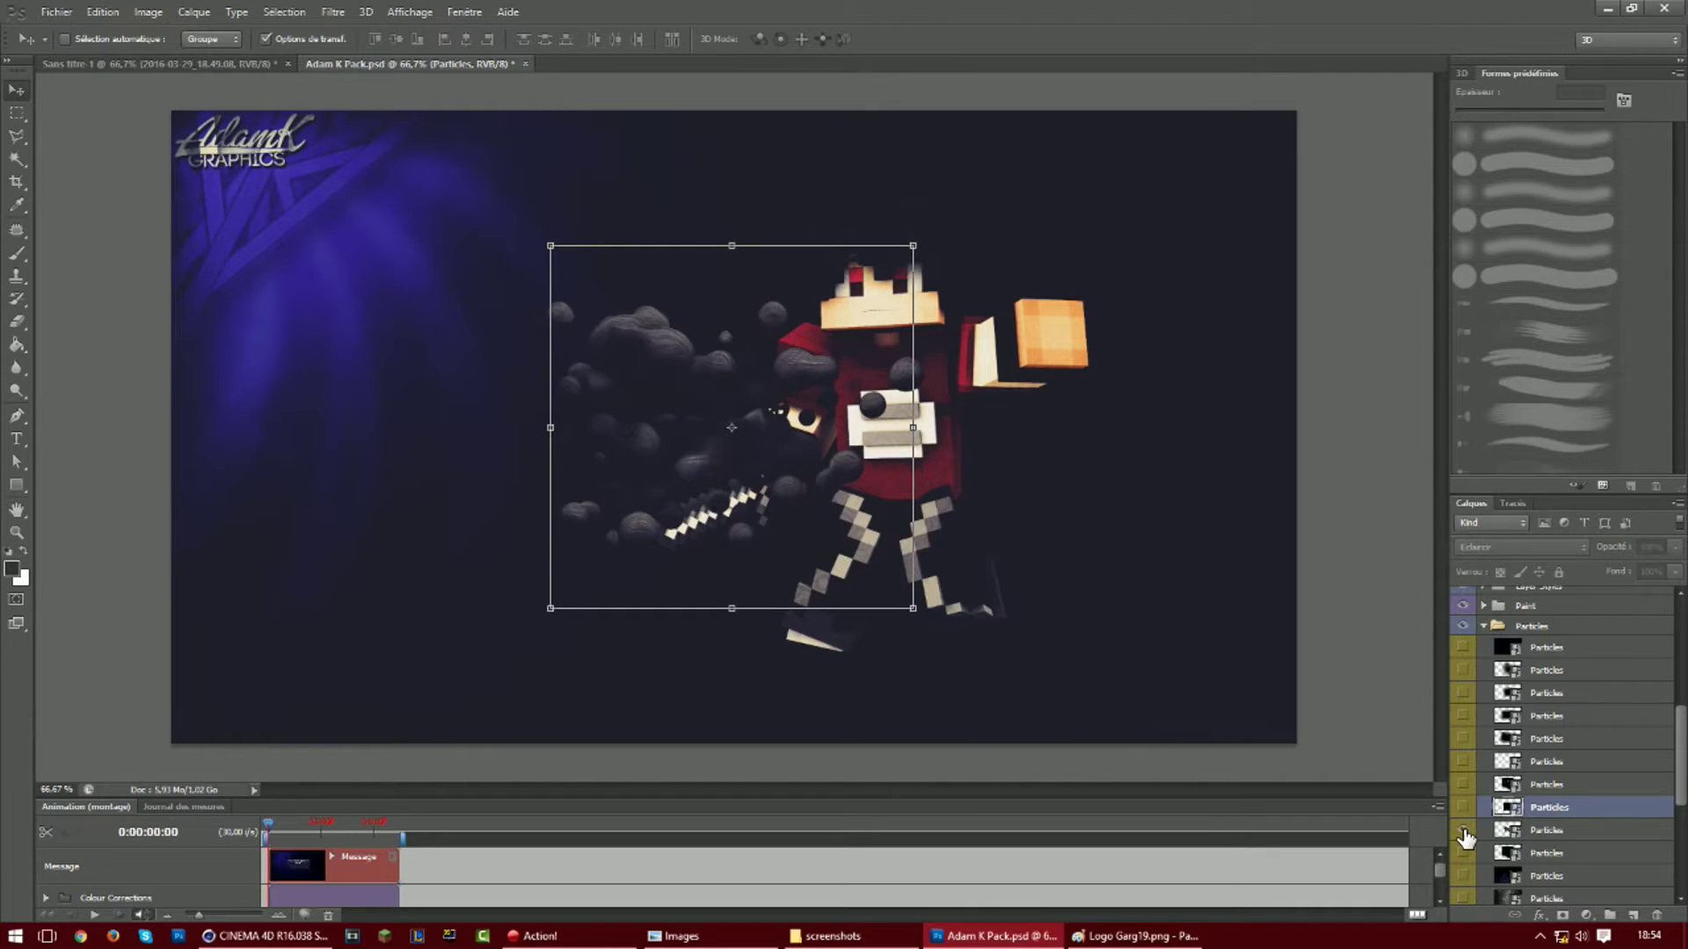
click(1464, 812)
Copy the bubbles particle layer into the logo document between the landscape and the character, and enlarge it past the canvas edges
drag(680, 450, 543, 307)
drag(756, 476, 1076, 731)
key(Return)
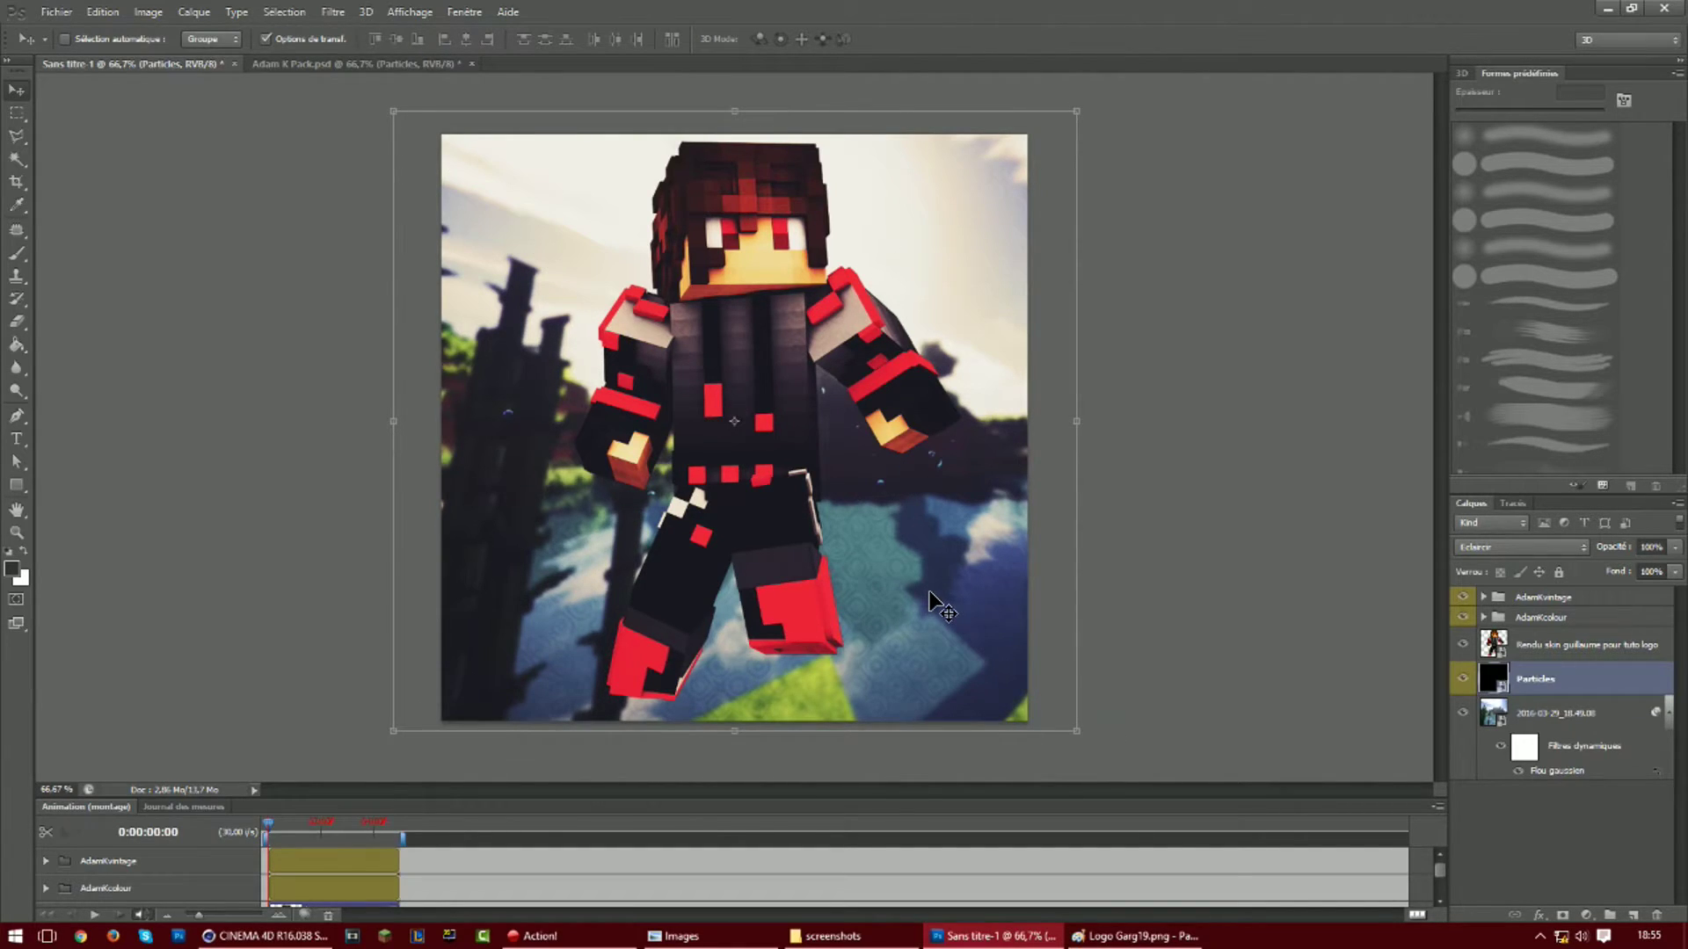
Duplicate the particle layer, enlarge and reorient the duplicate, and shift it to spread more bubbles around the character
key(ctrl+j)
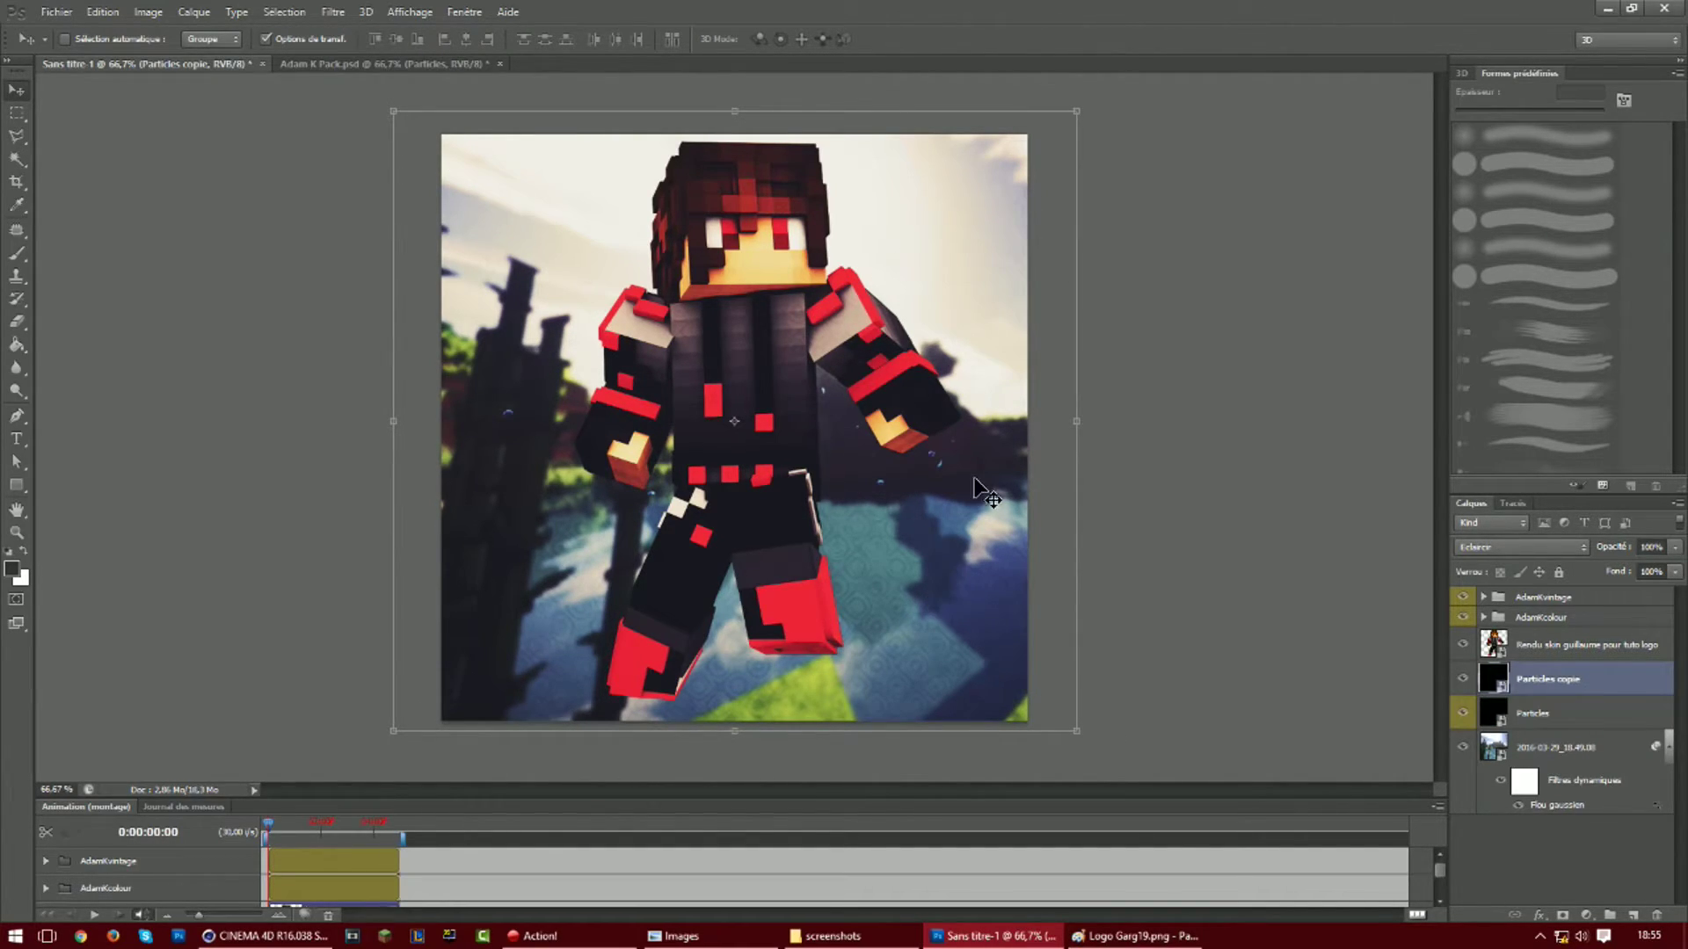
drag(1092, 464, 597, 626)
drag(967, 494, 986, 294)
key(Return)
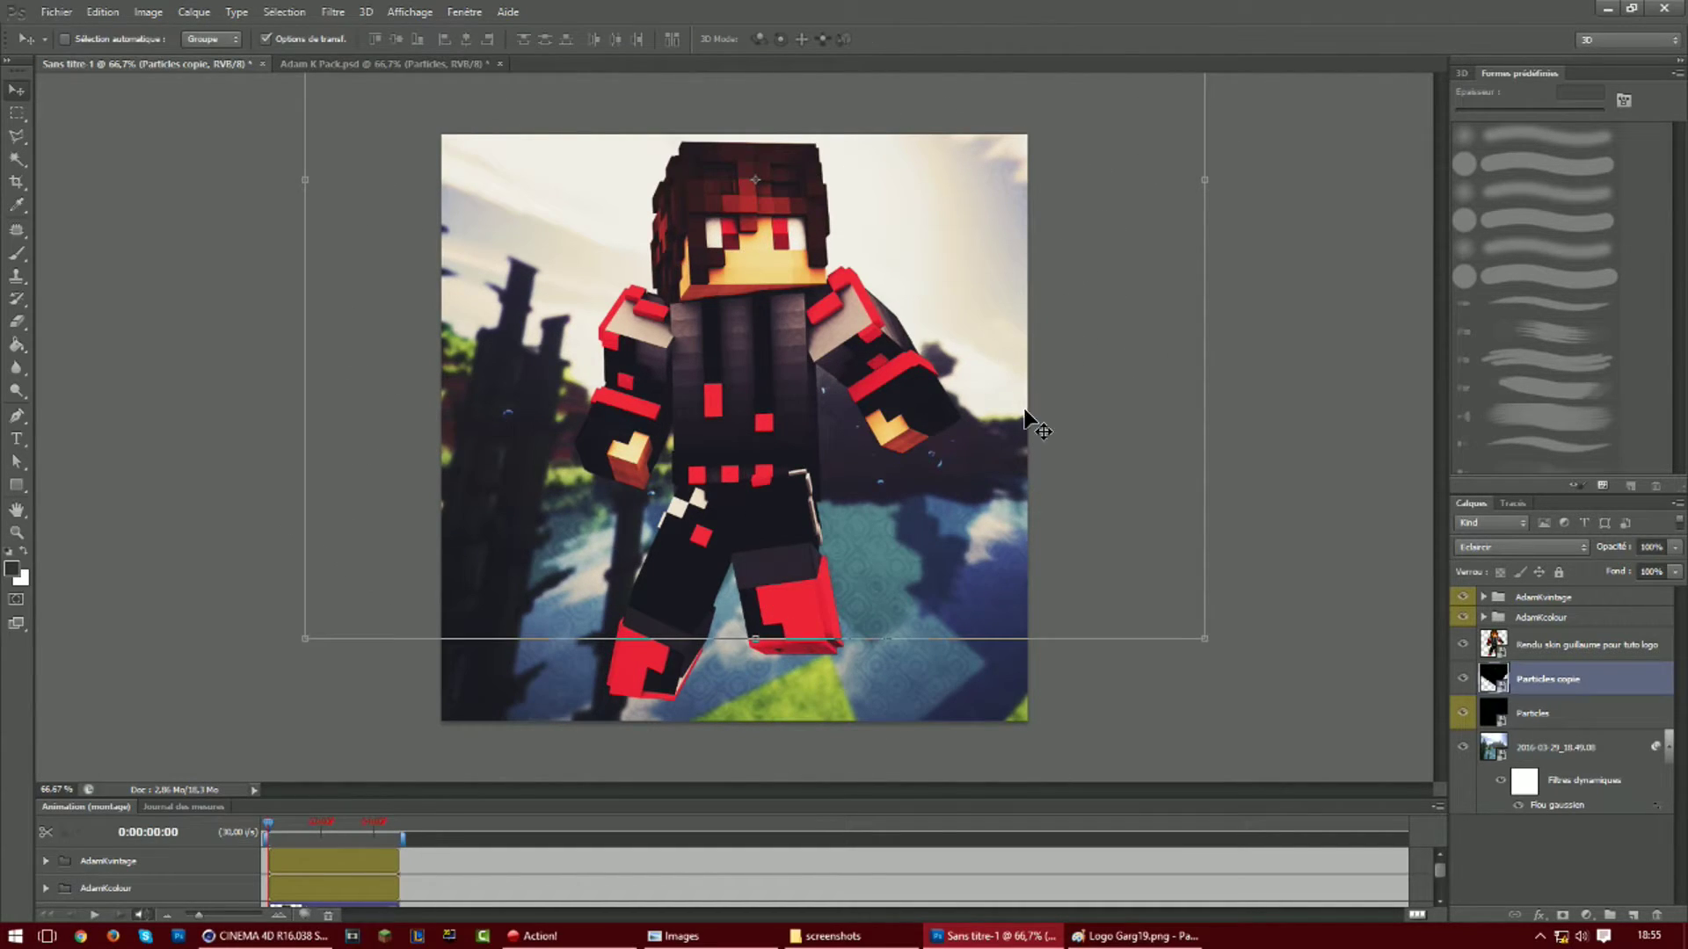
drag(896, 596, 878, 705)
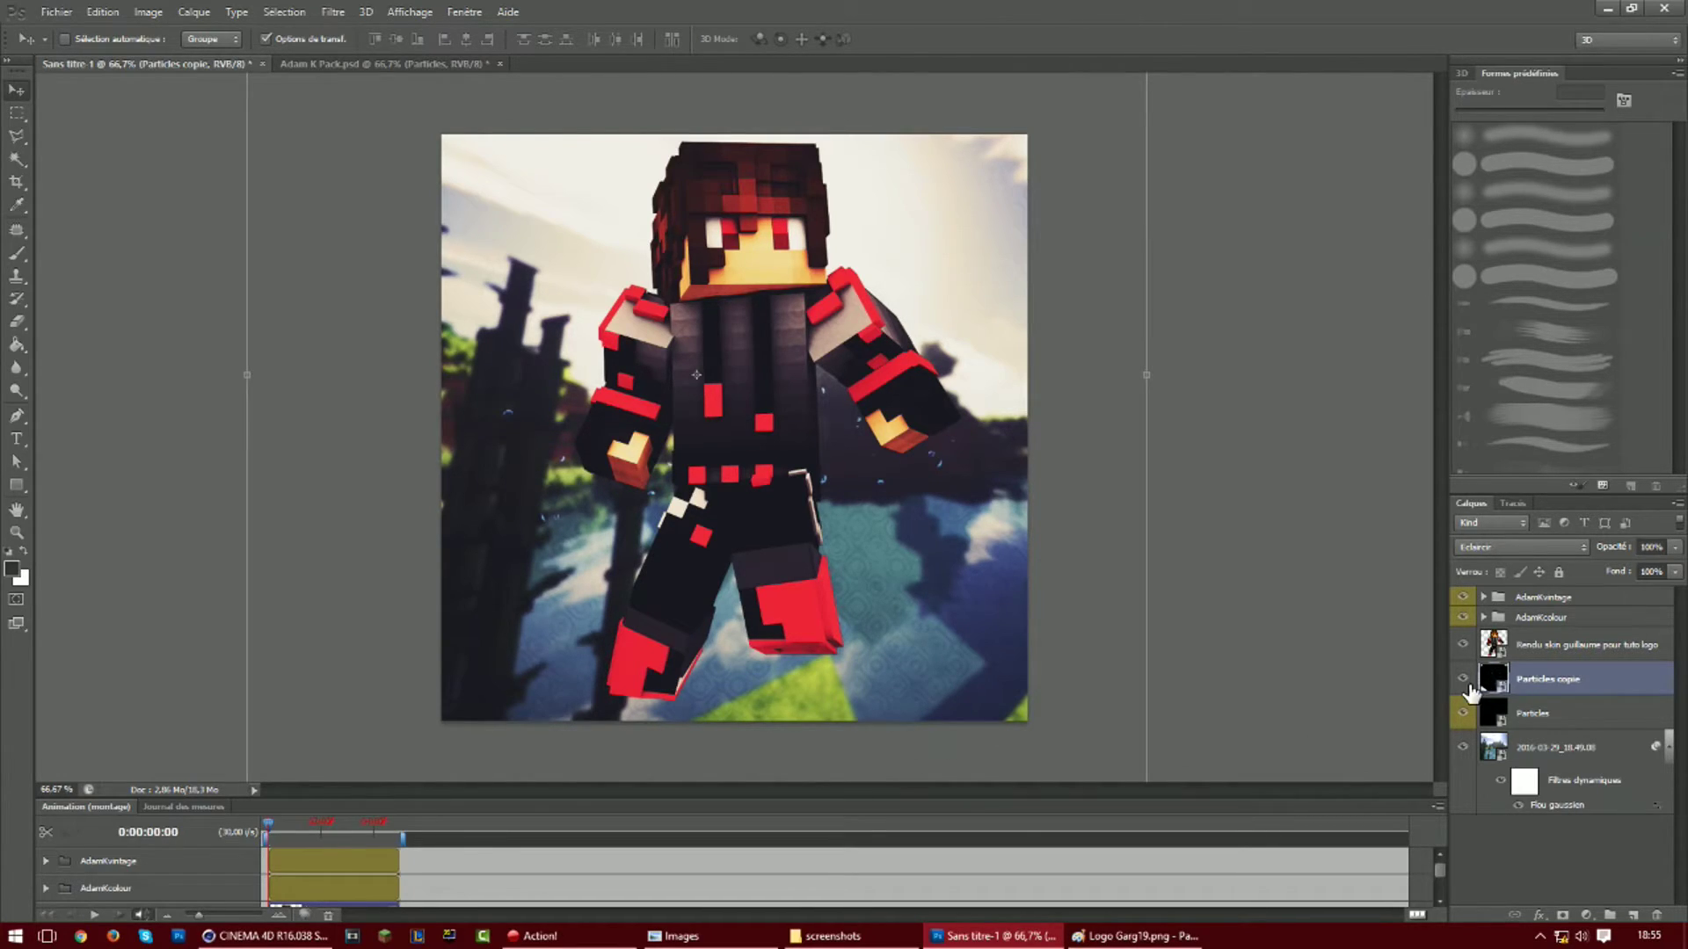
Raise both particle layers above the character render in the layer order
drag(1612, 687, 1597, 646)
drag(1587, 722, 1584, 668)
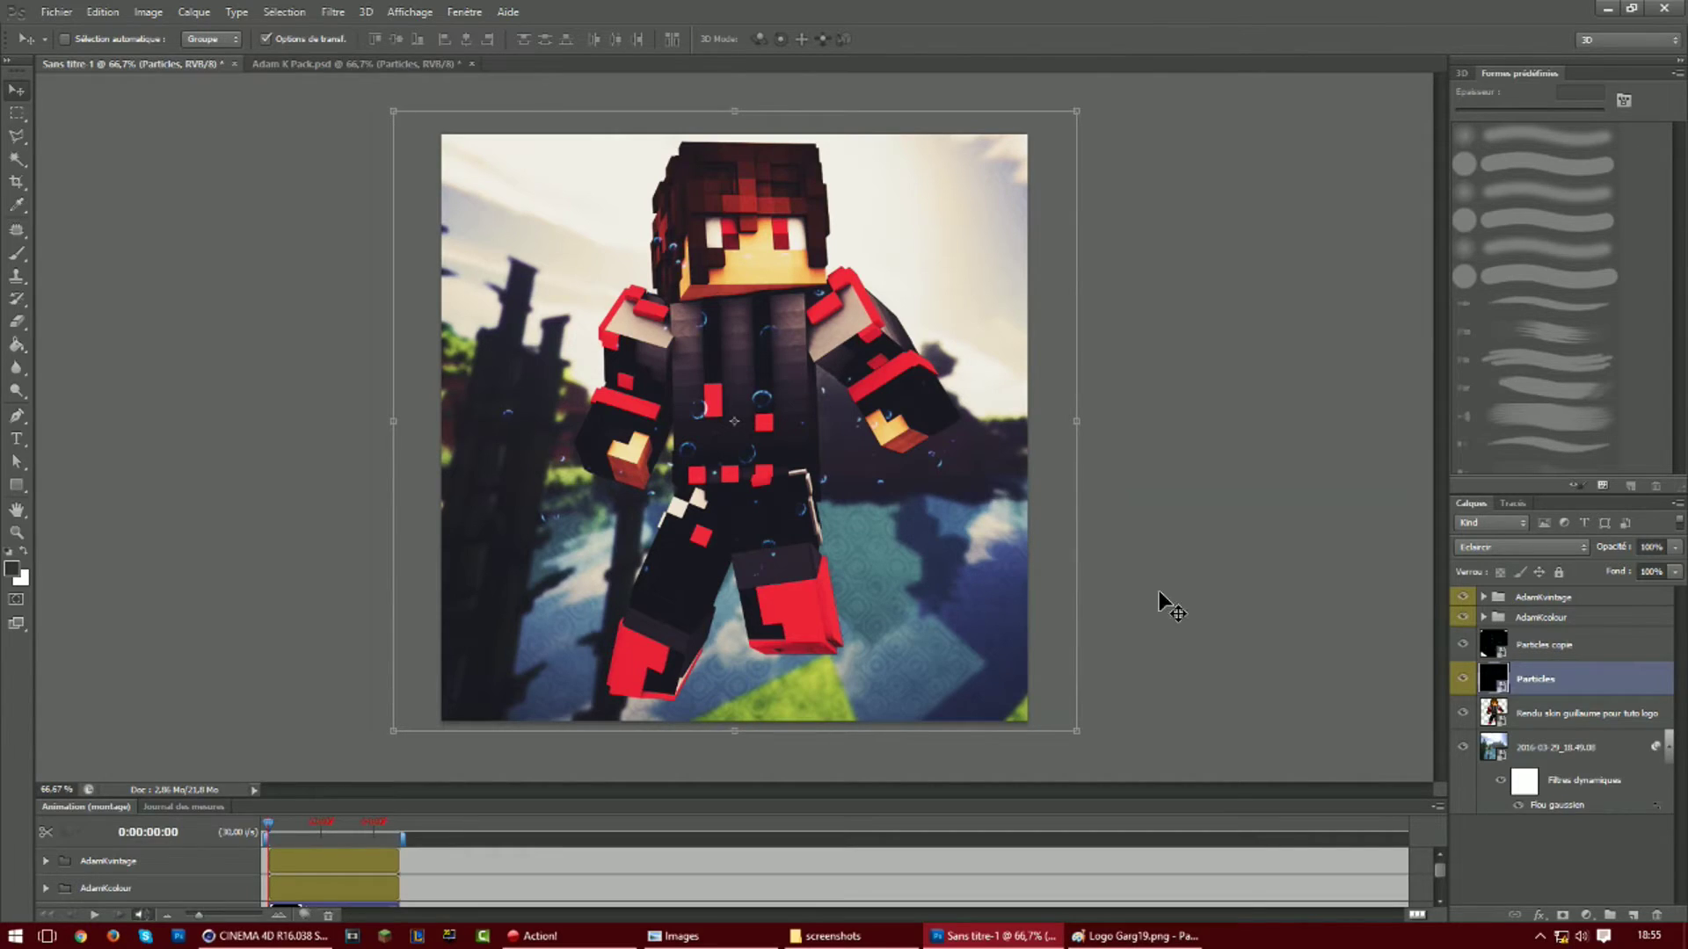
Try to merge the two particle layers into one, and delete the merged layer
click(1571, 651)
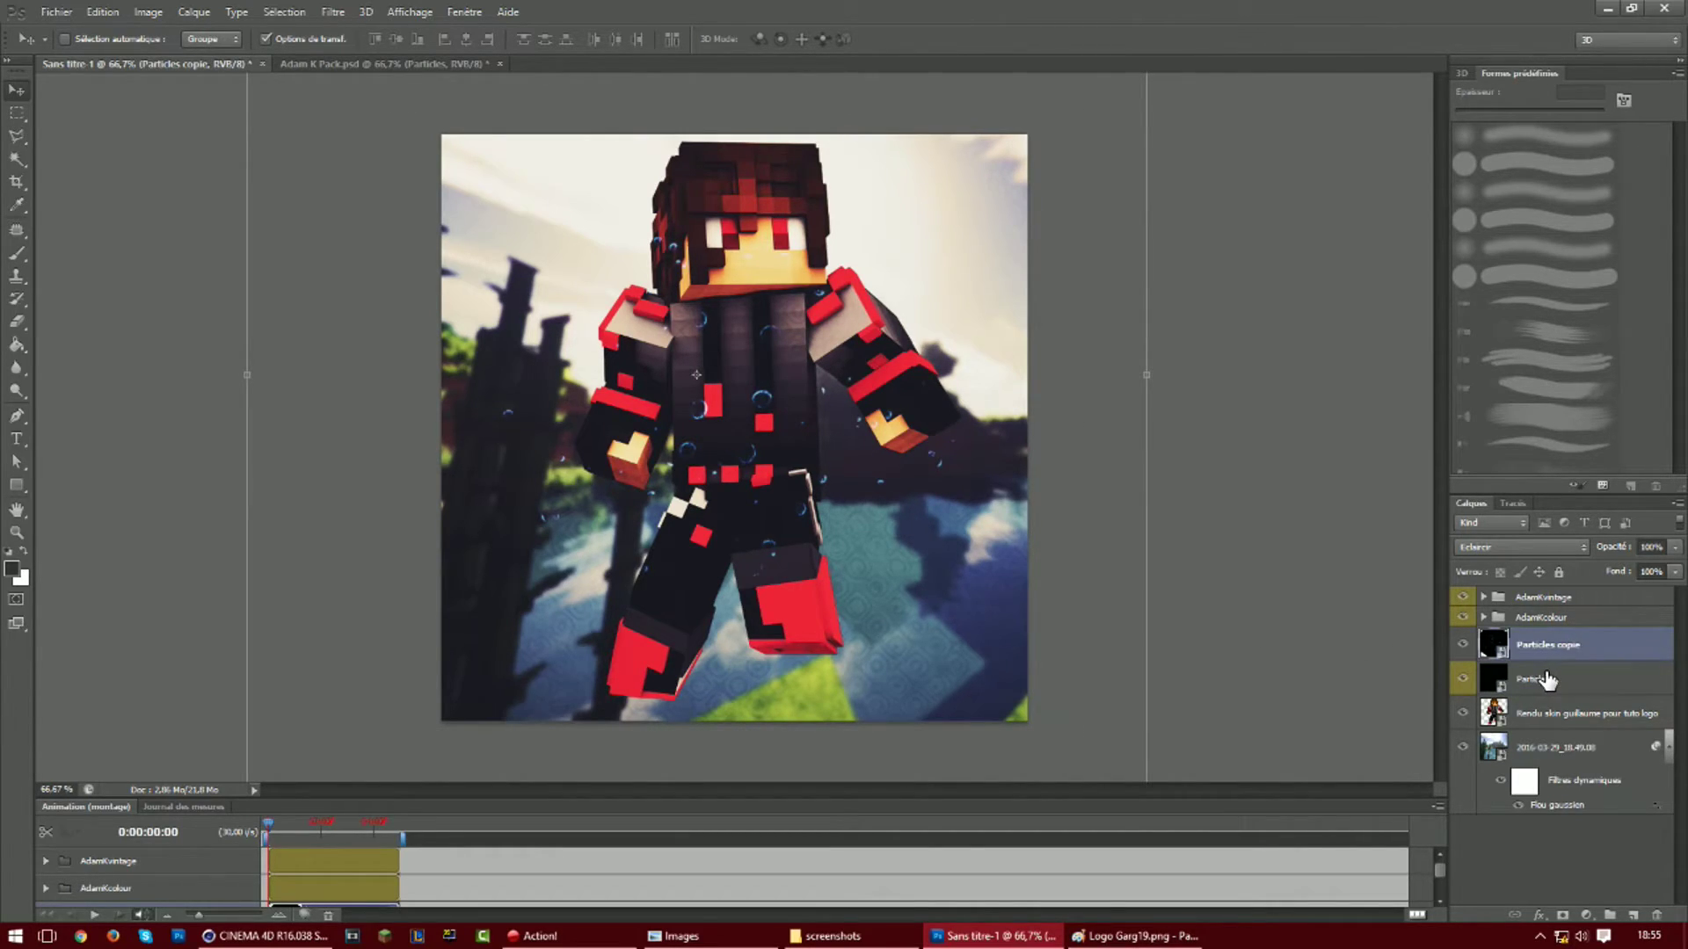
ctrl+click(1546, 676)
key(ctrl+e)
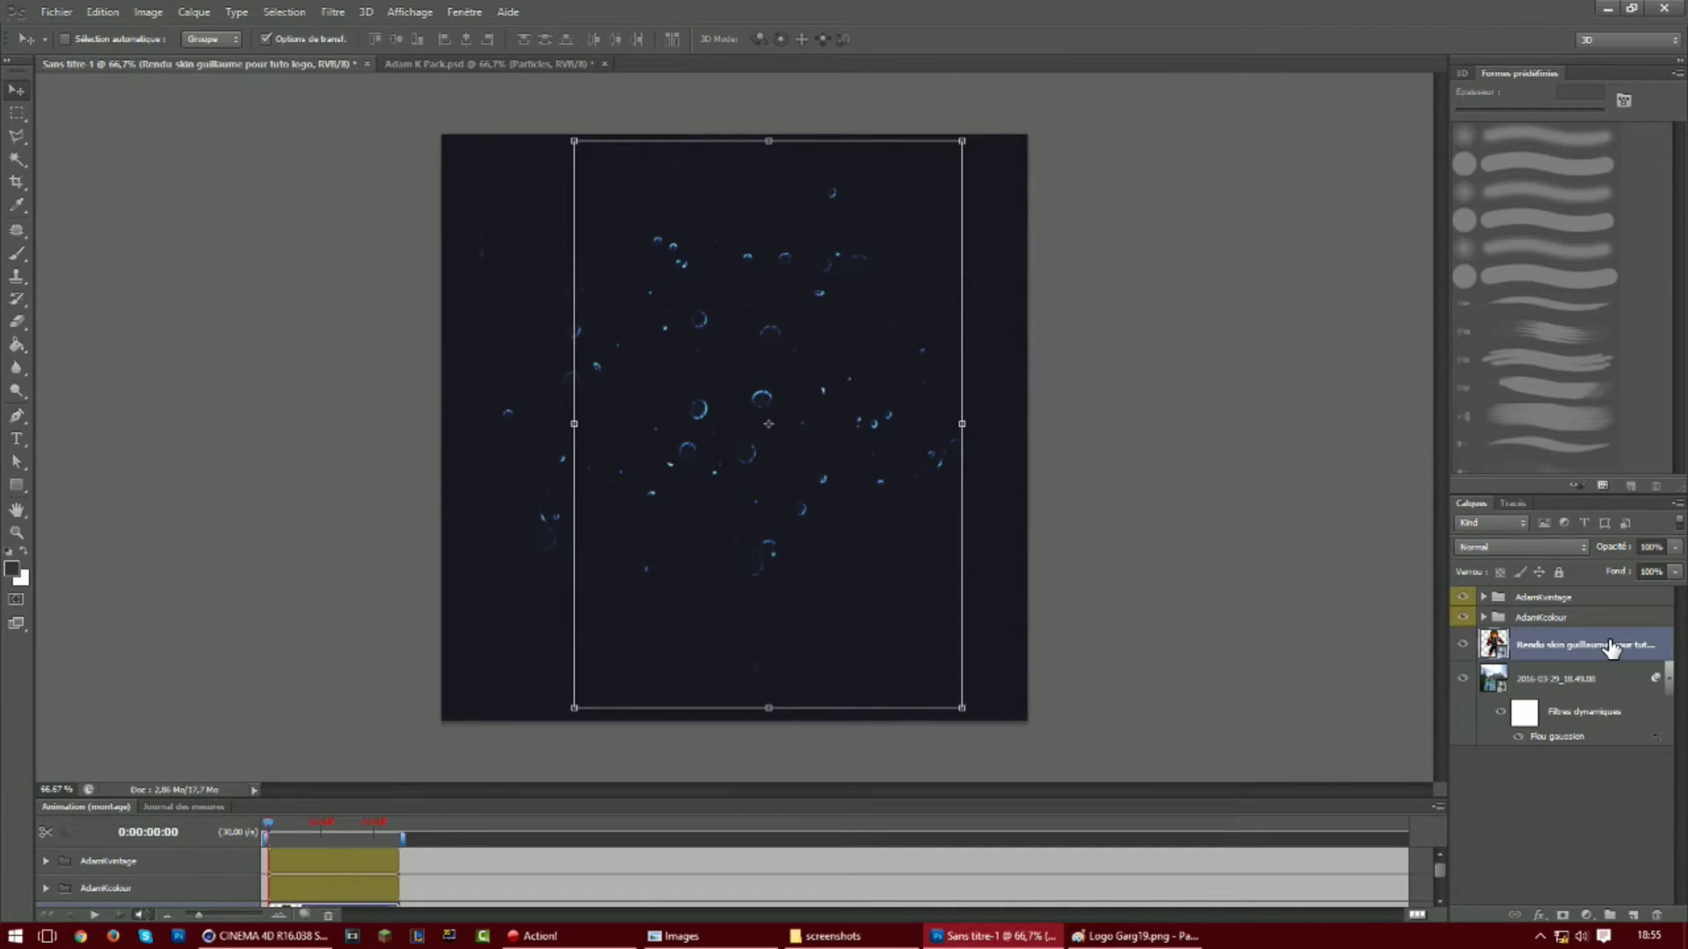
key(Delete)
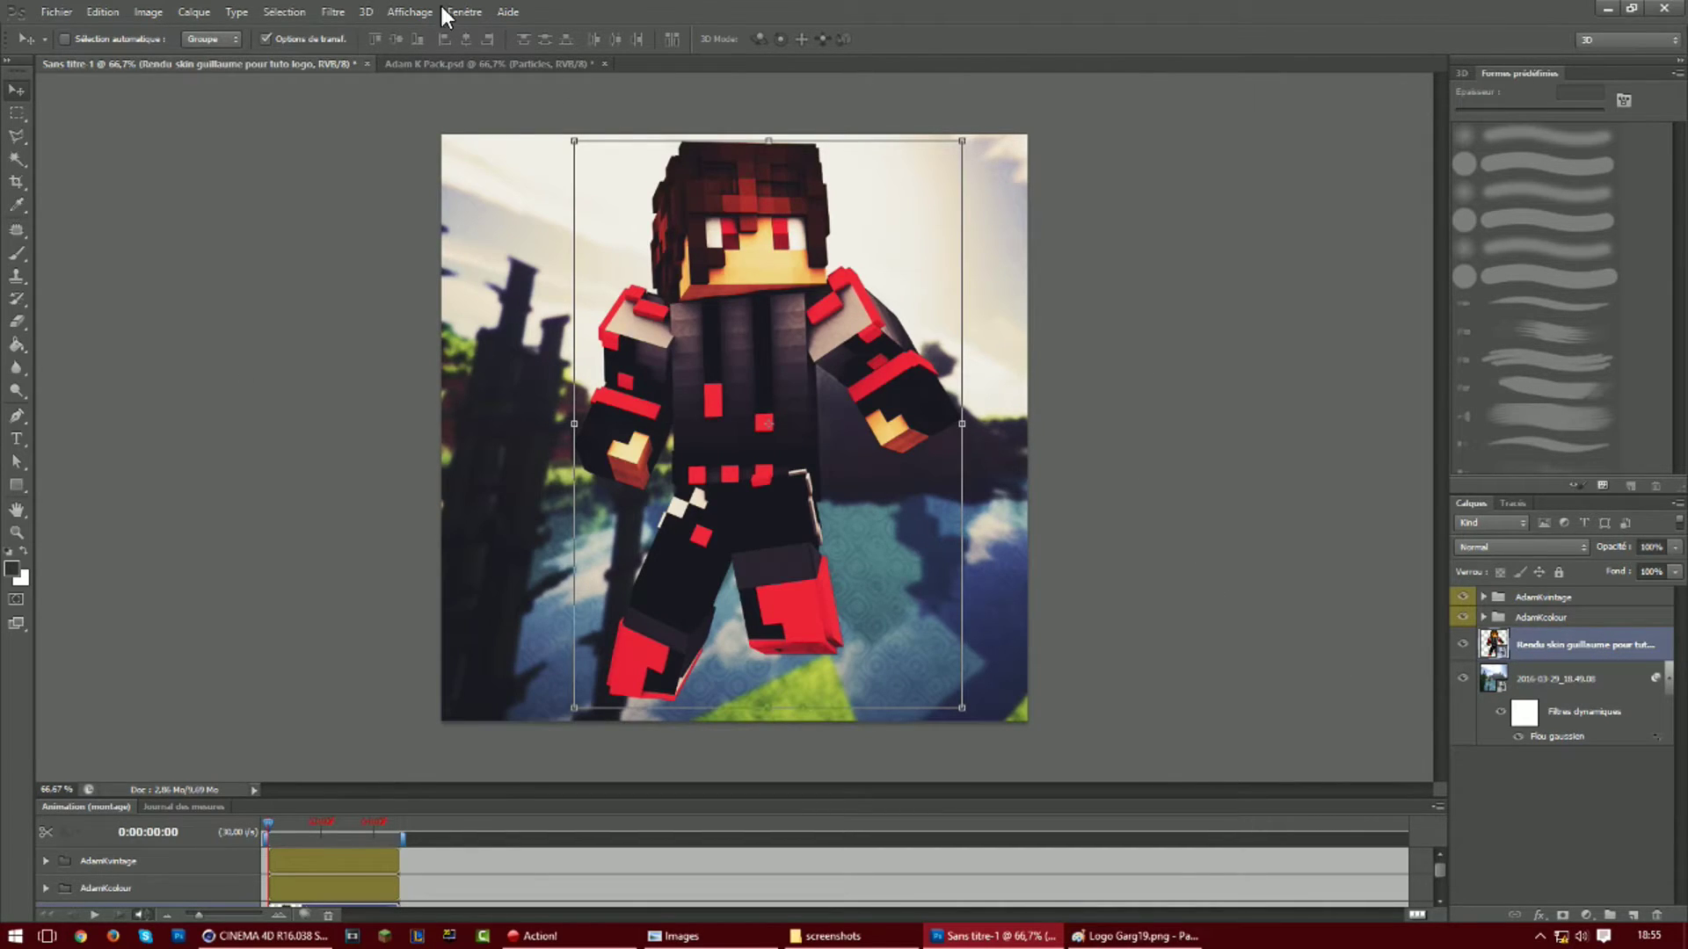
Copy the bubbles layer from Adam K Pack above the character render and scale it to about 181% wide and 163% high
click(38, 9)
click(397, 77)
click(454, 62)
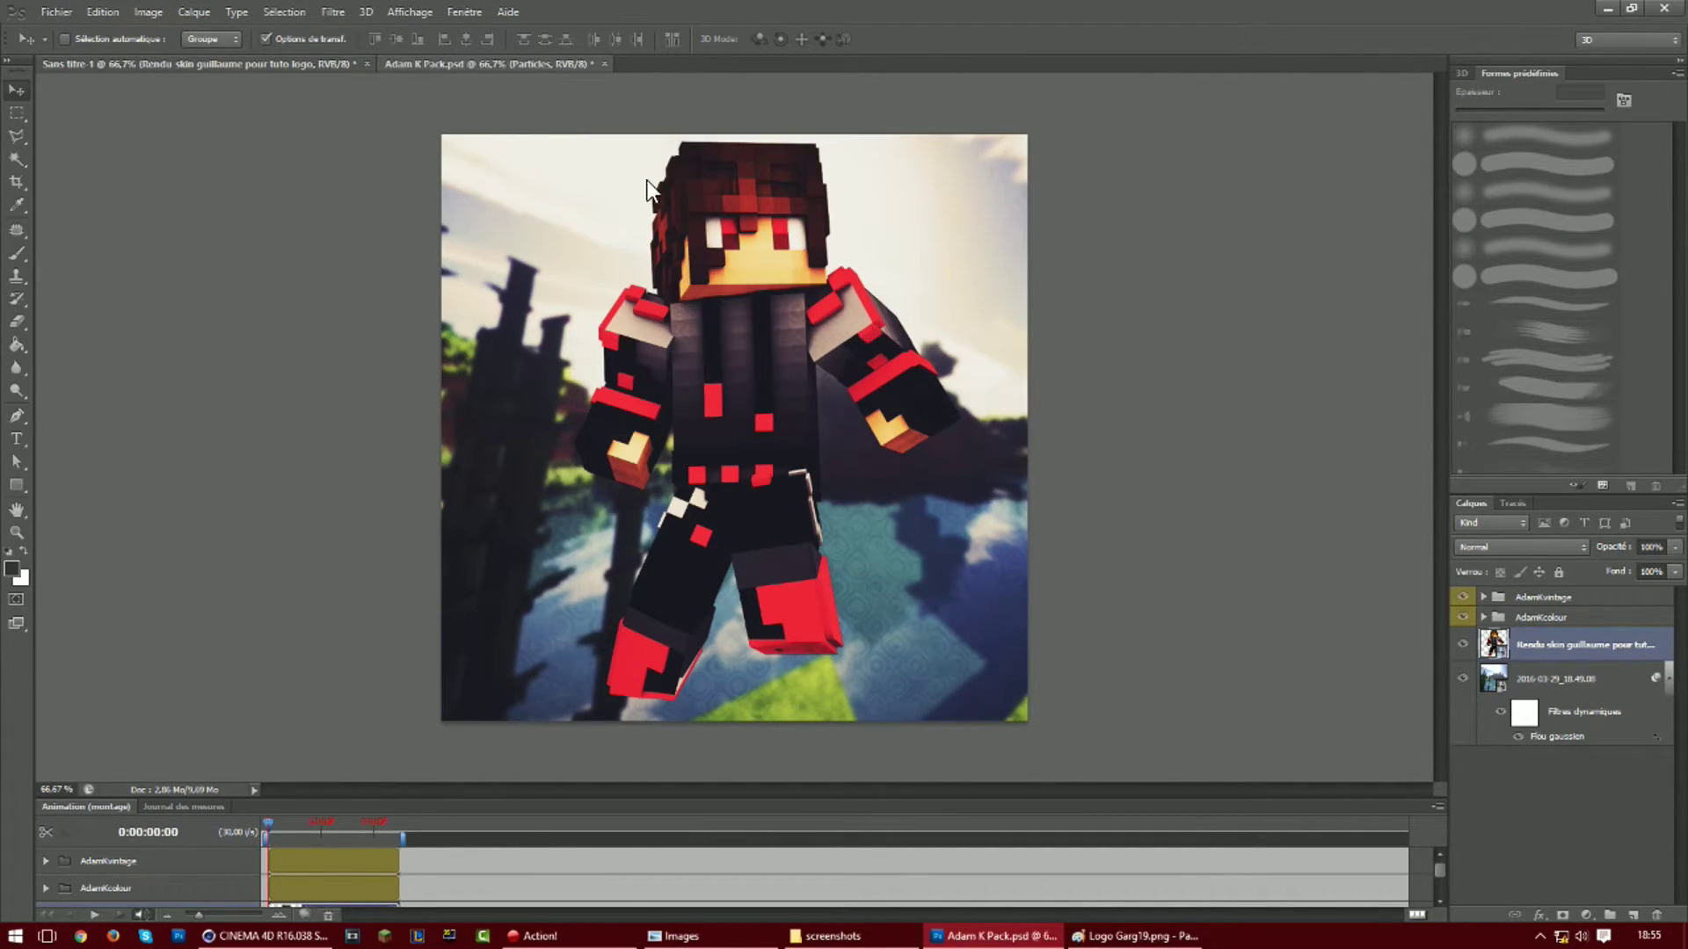
drag(649, 406, 528, 327)
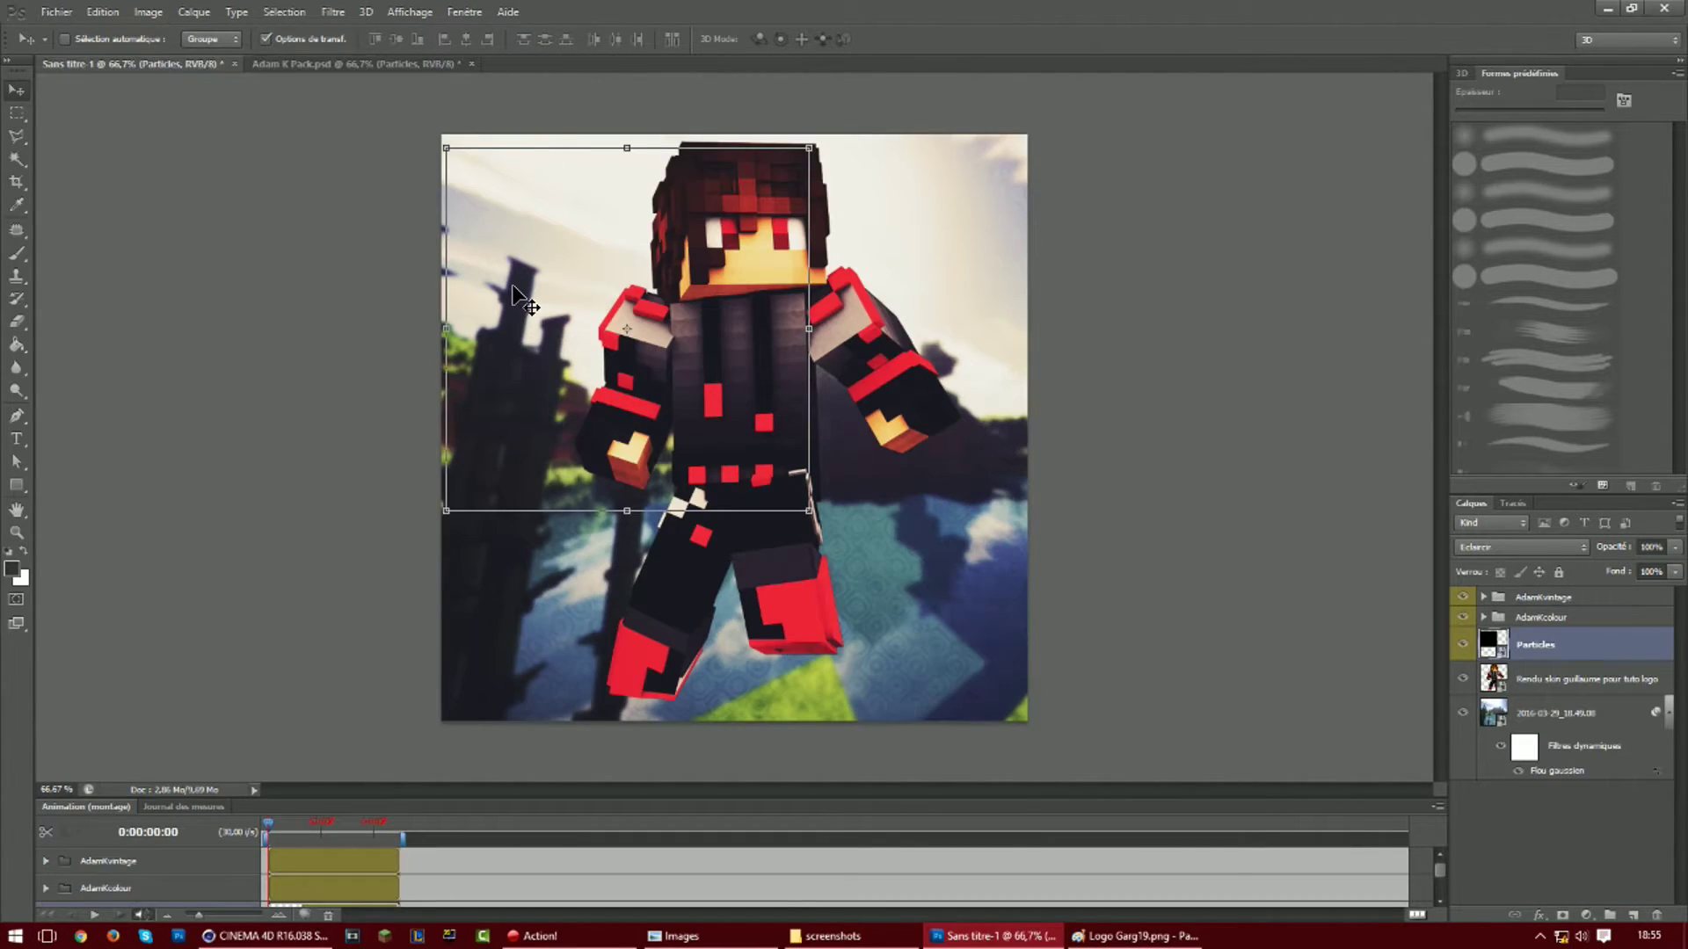
drag(807, 515, 1077, 727)
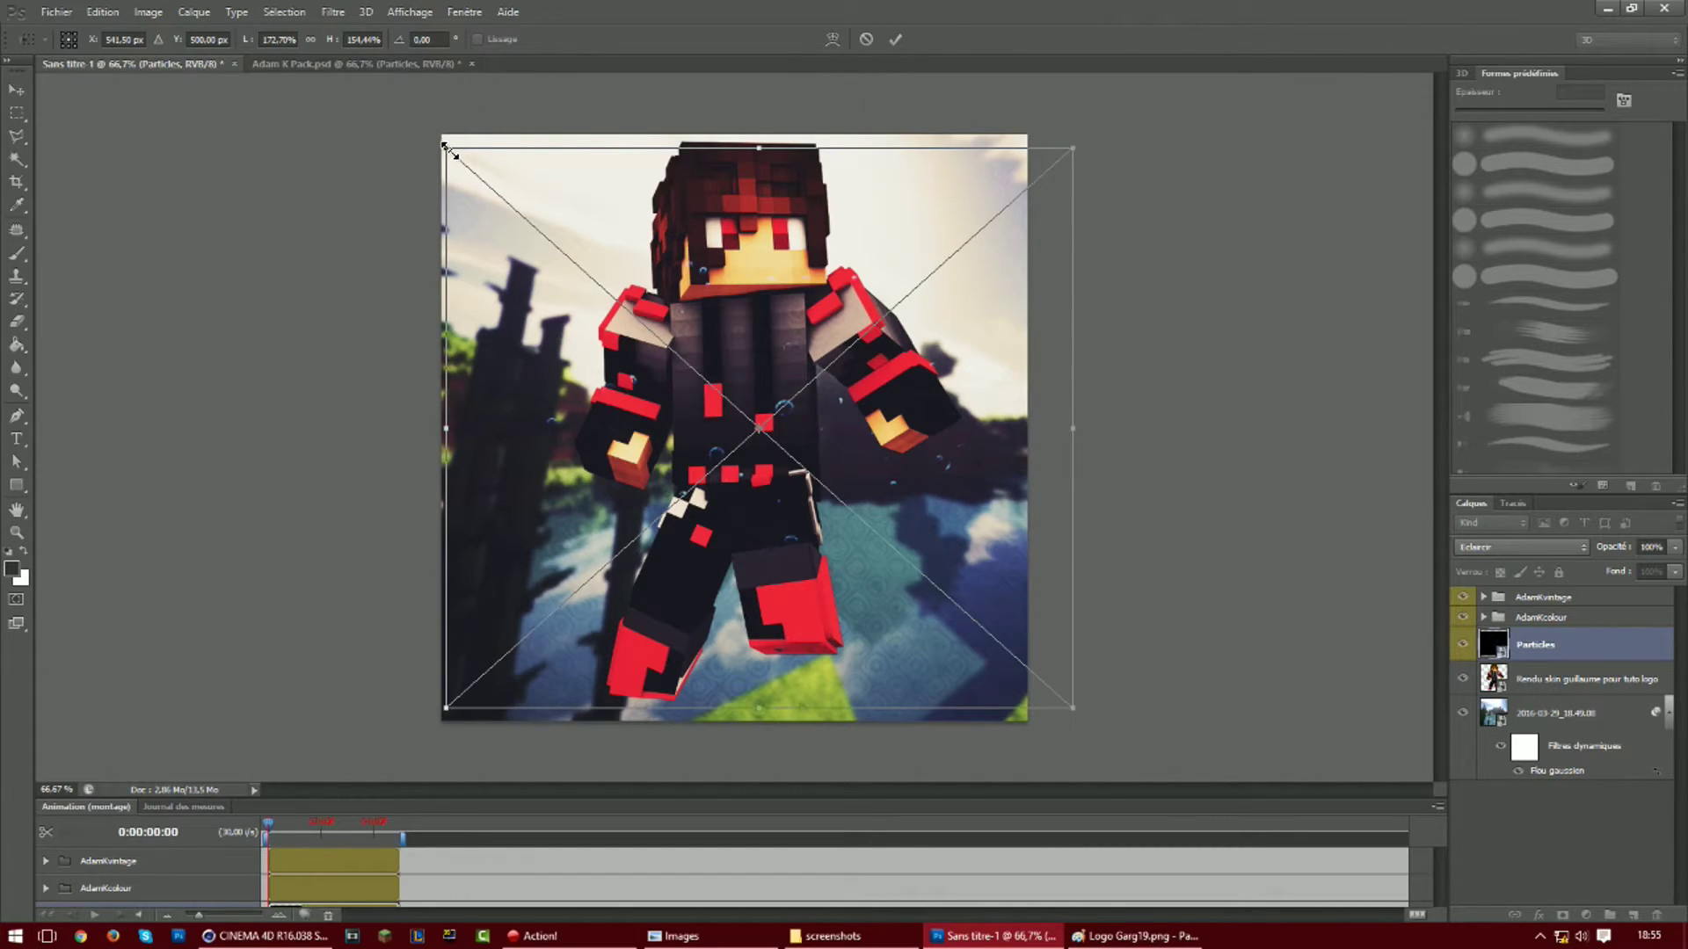
drag(446, 148, 416, 117)
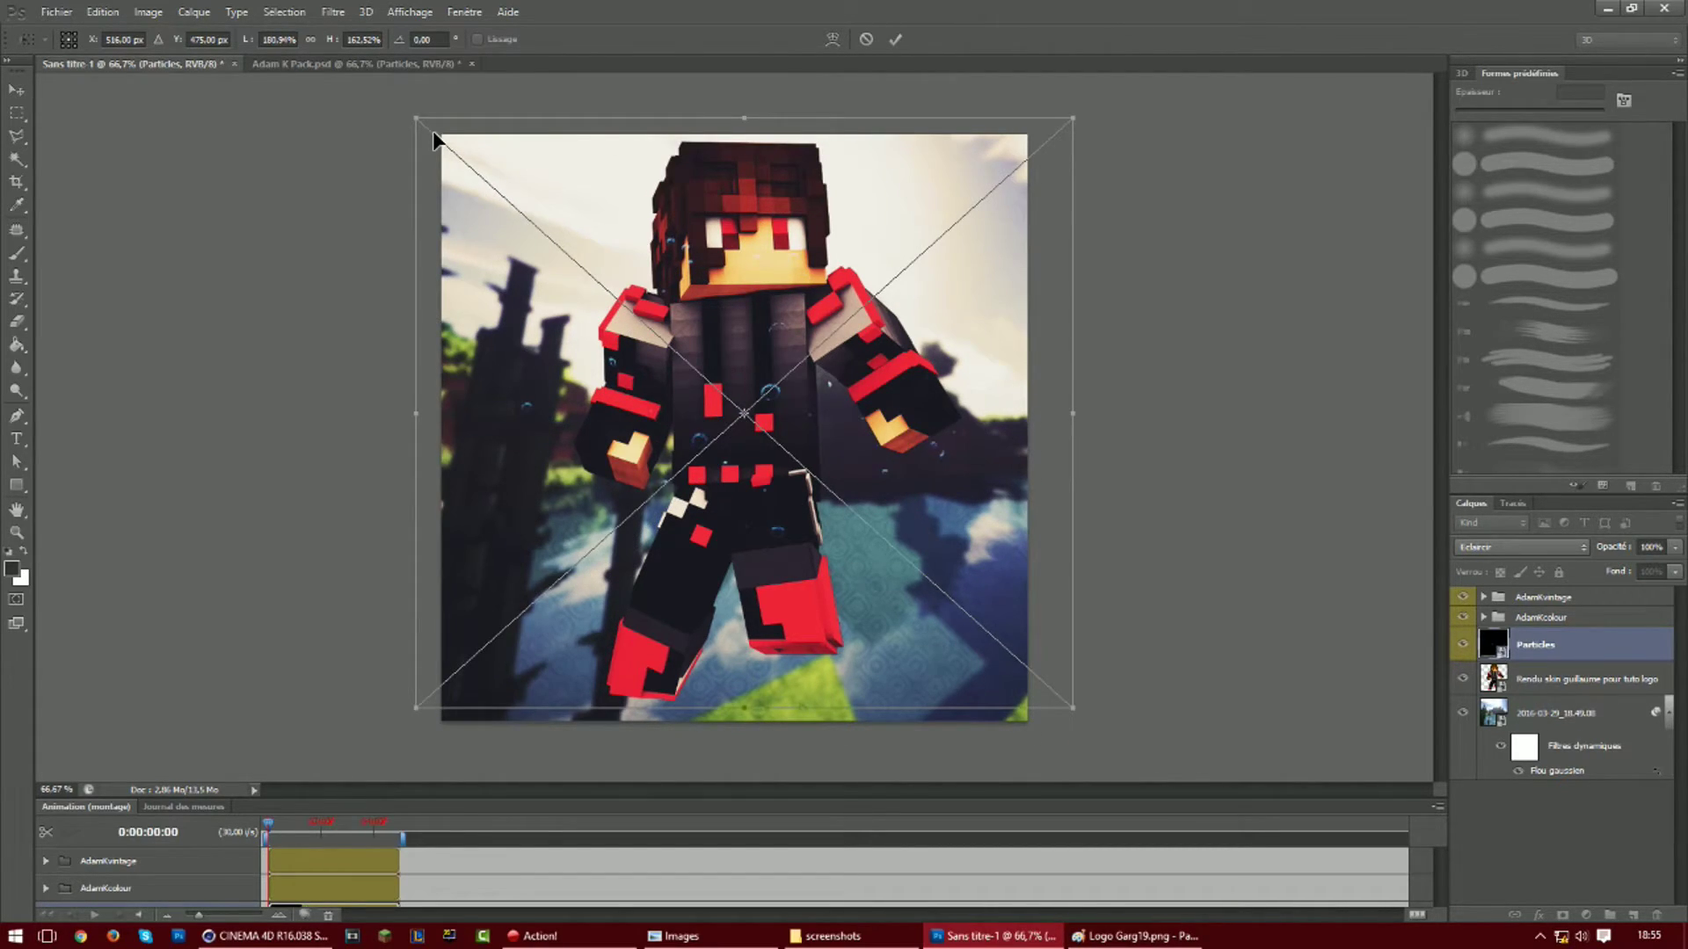
key(Return)
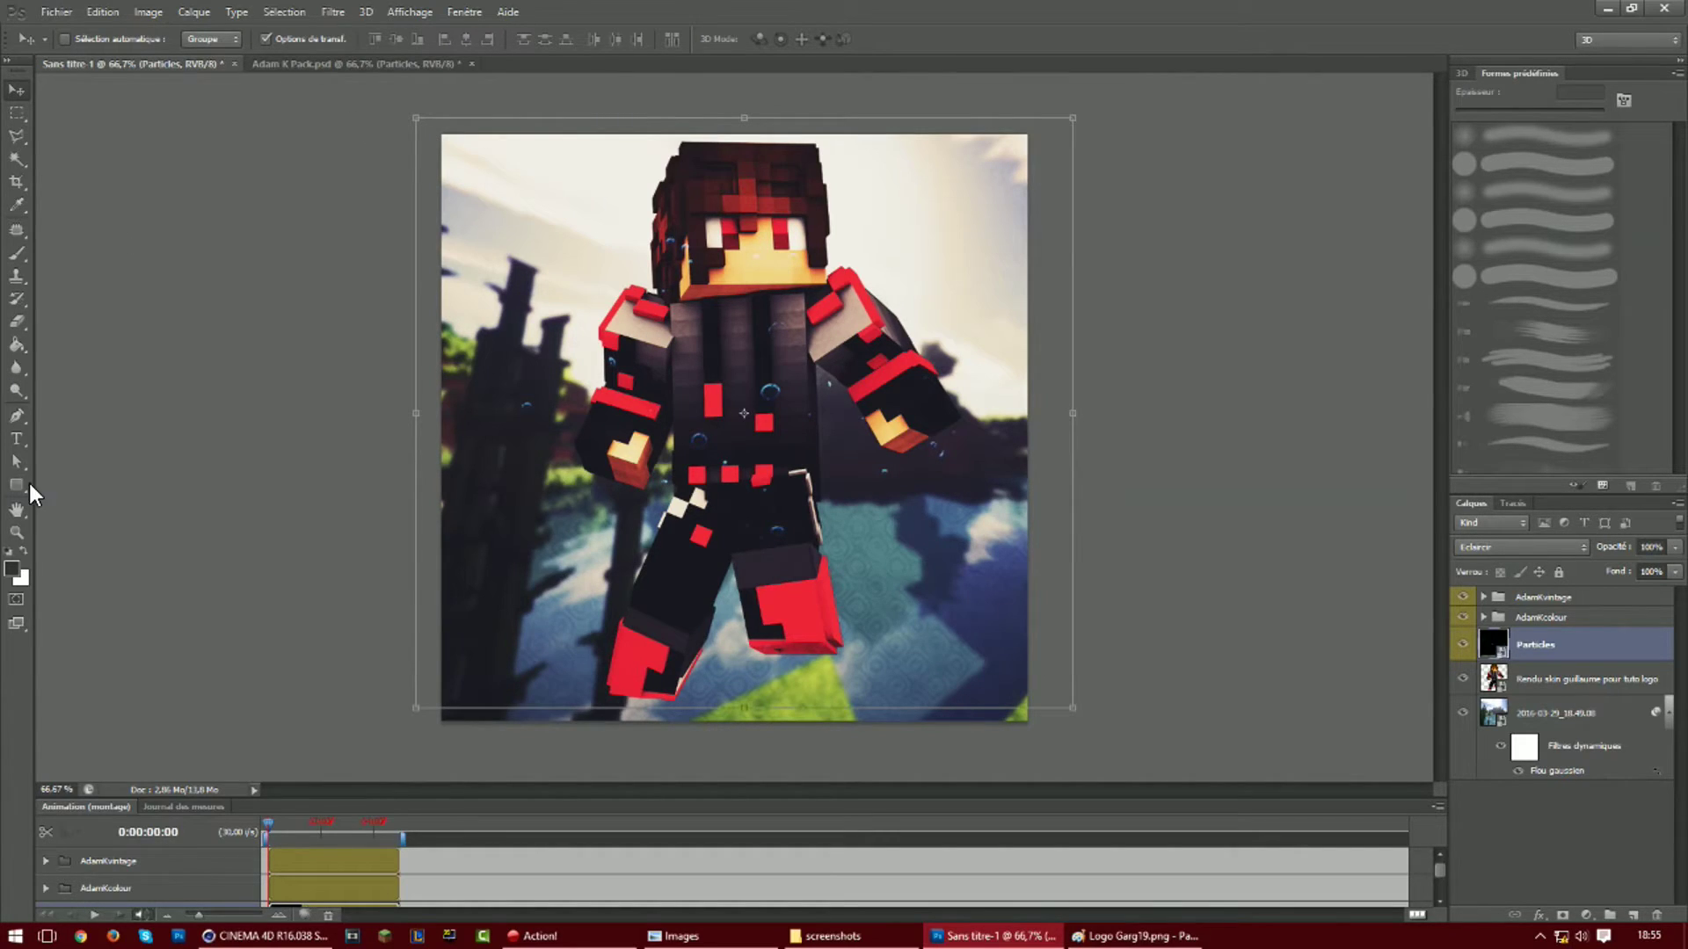
Rasterize the Particles layer and recolor the bubbles red with hue -180 and saturation +59
click(16, 322)
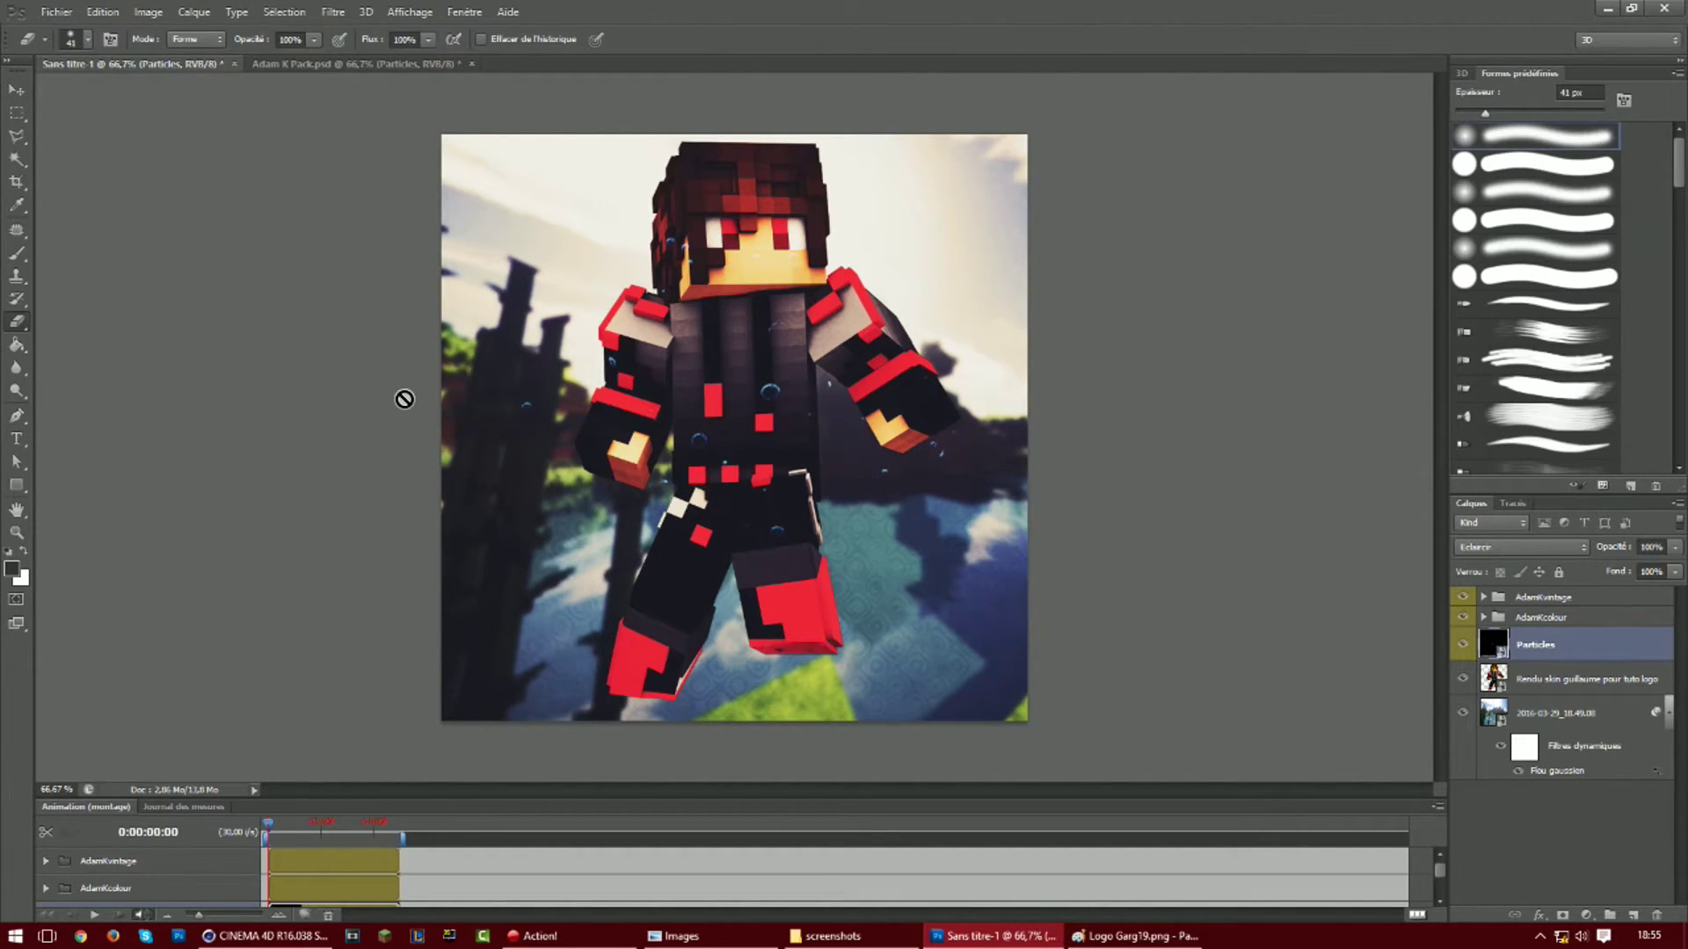
click(403, 399)
click(789, 359)
key(ctrl+u)
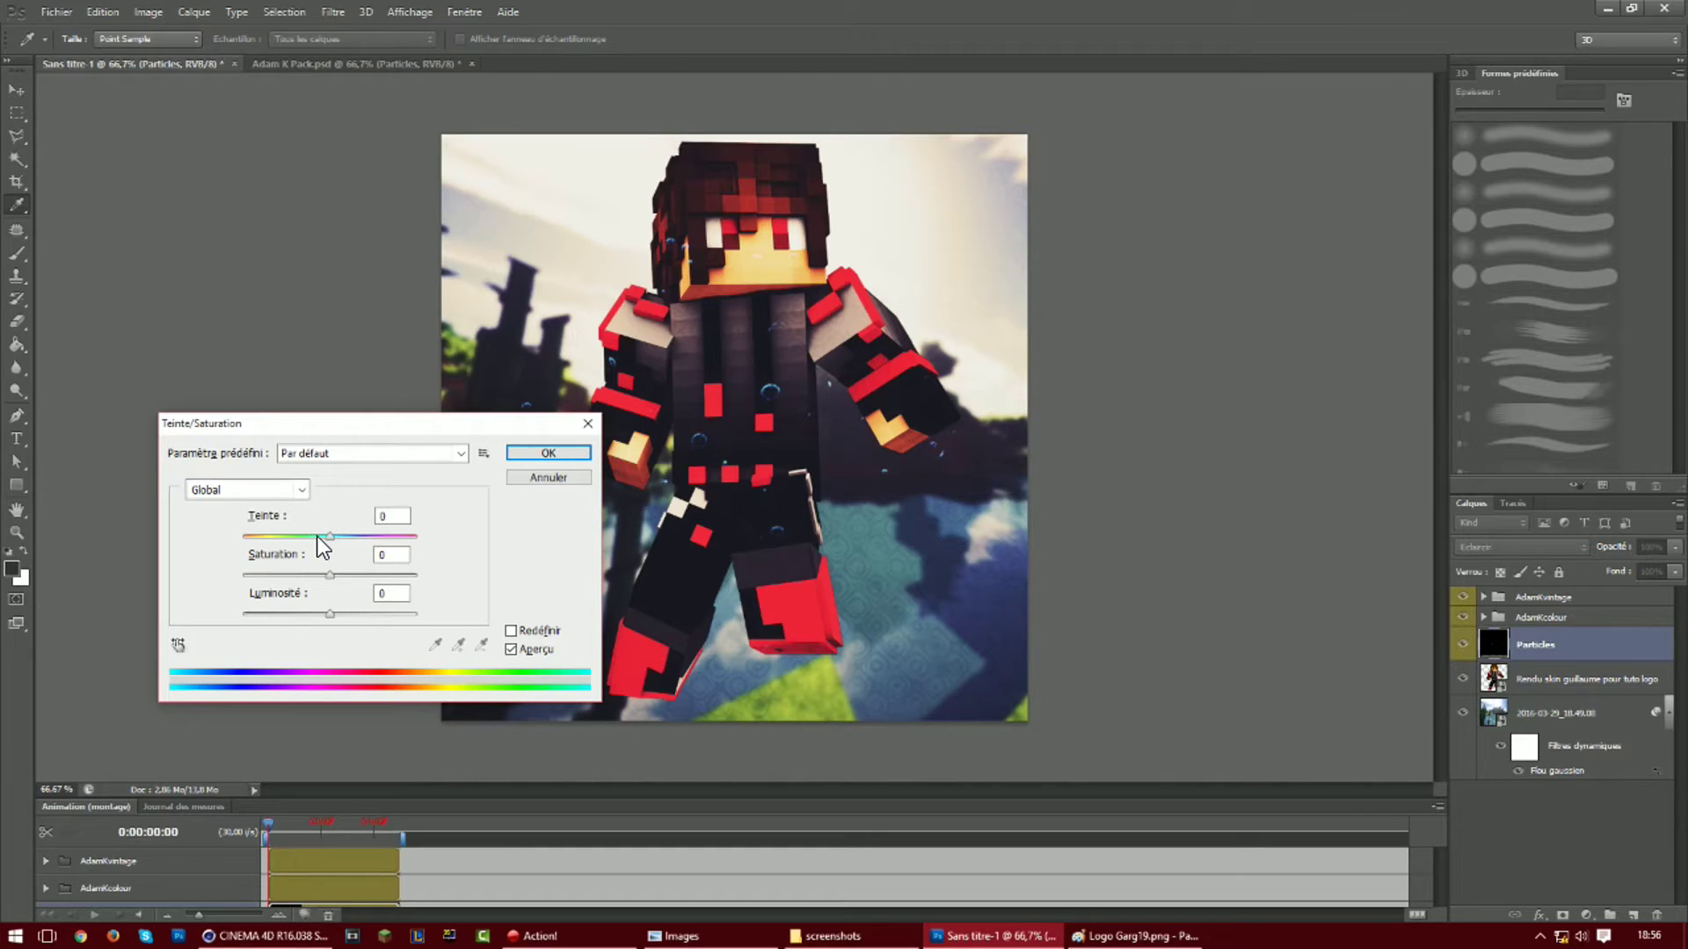
drag(327, 536, 241, 519)
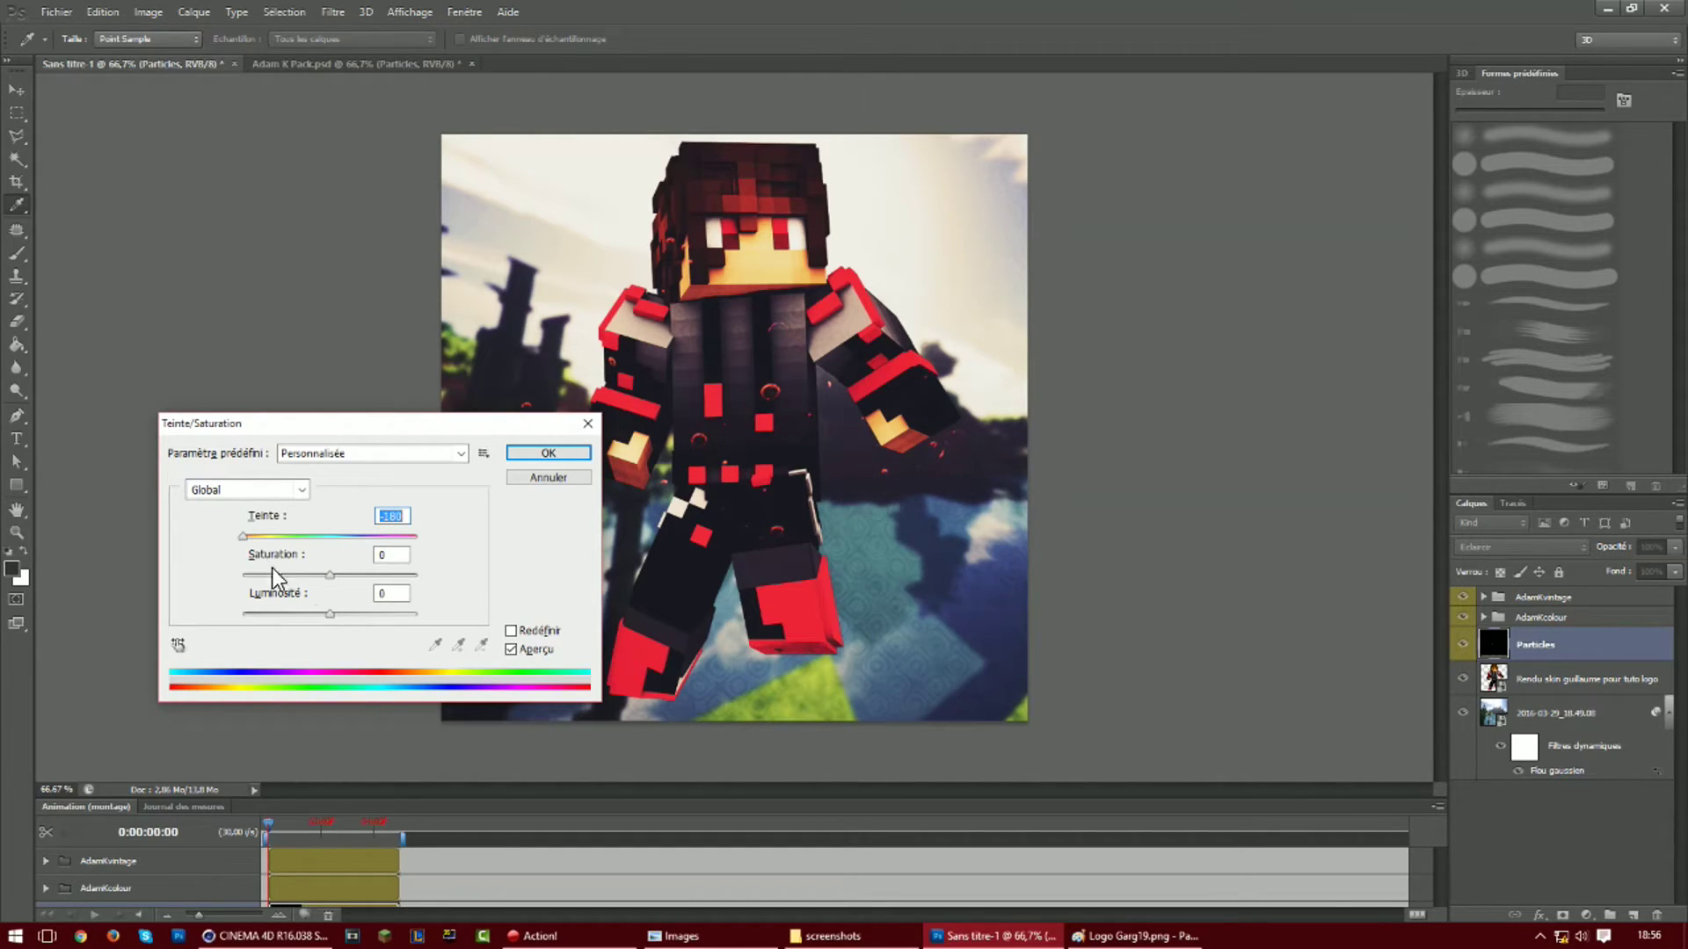
drag(330, 574, 380, 575)
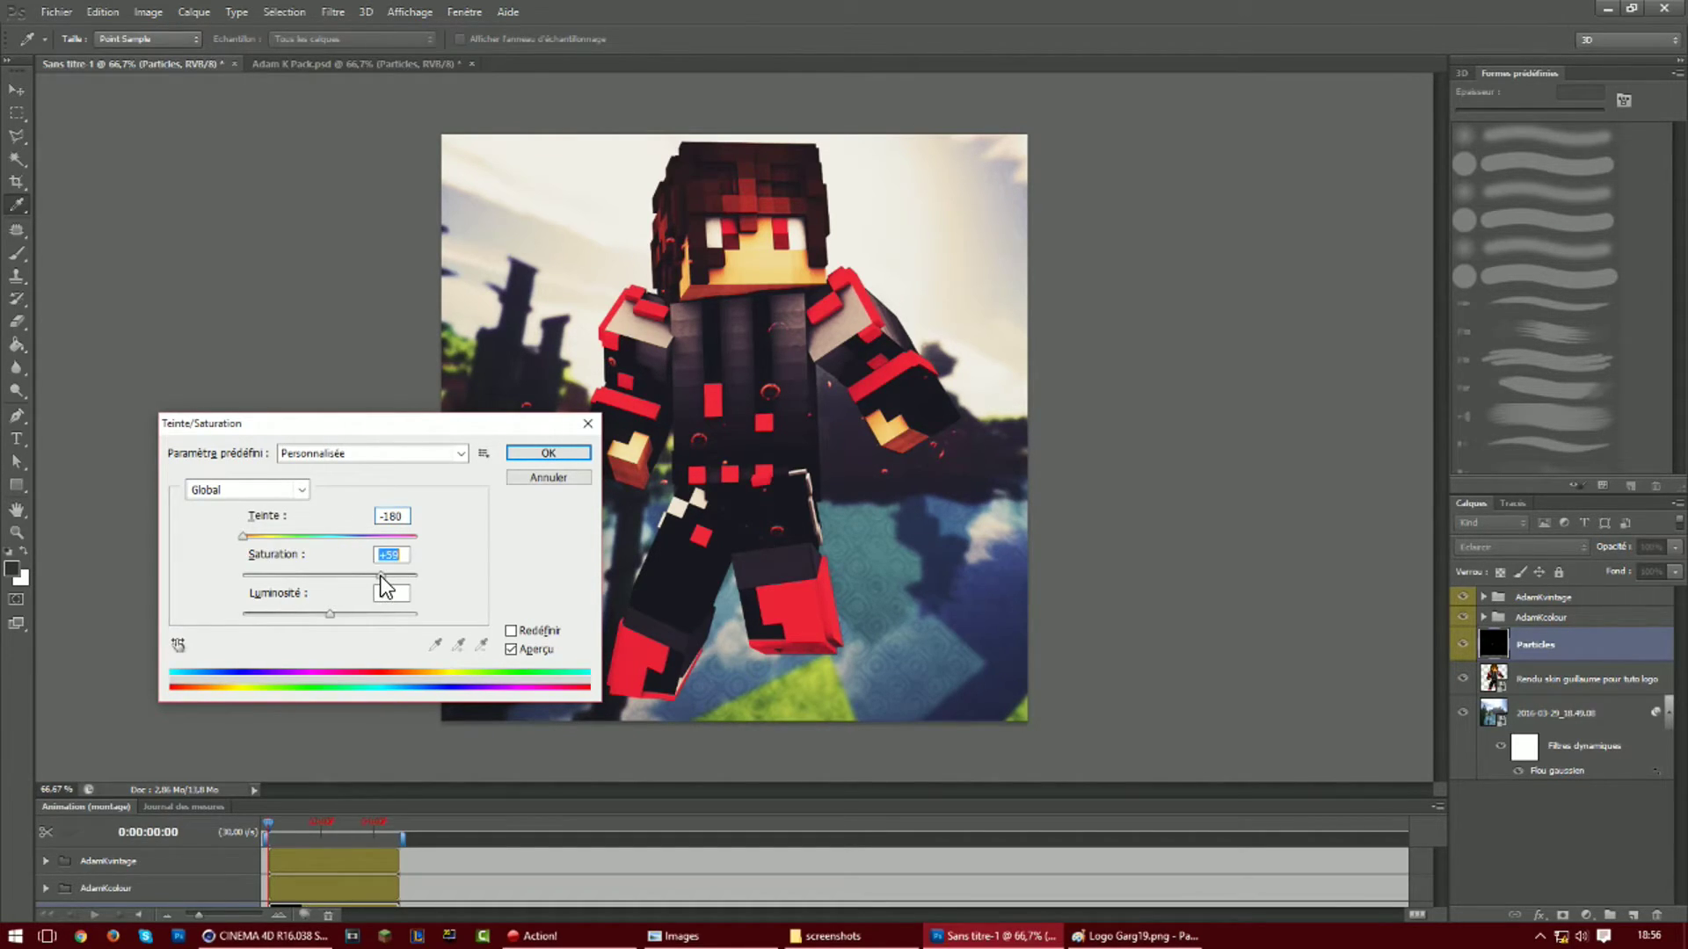
click(525, 450)
key(e)
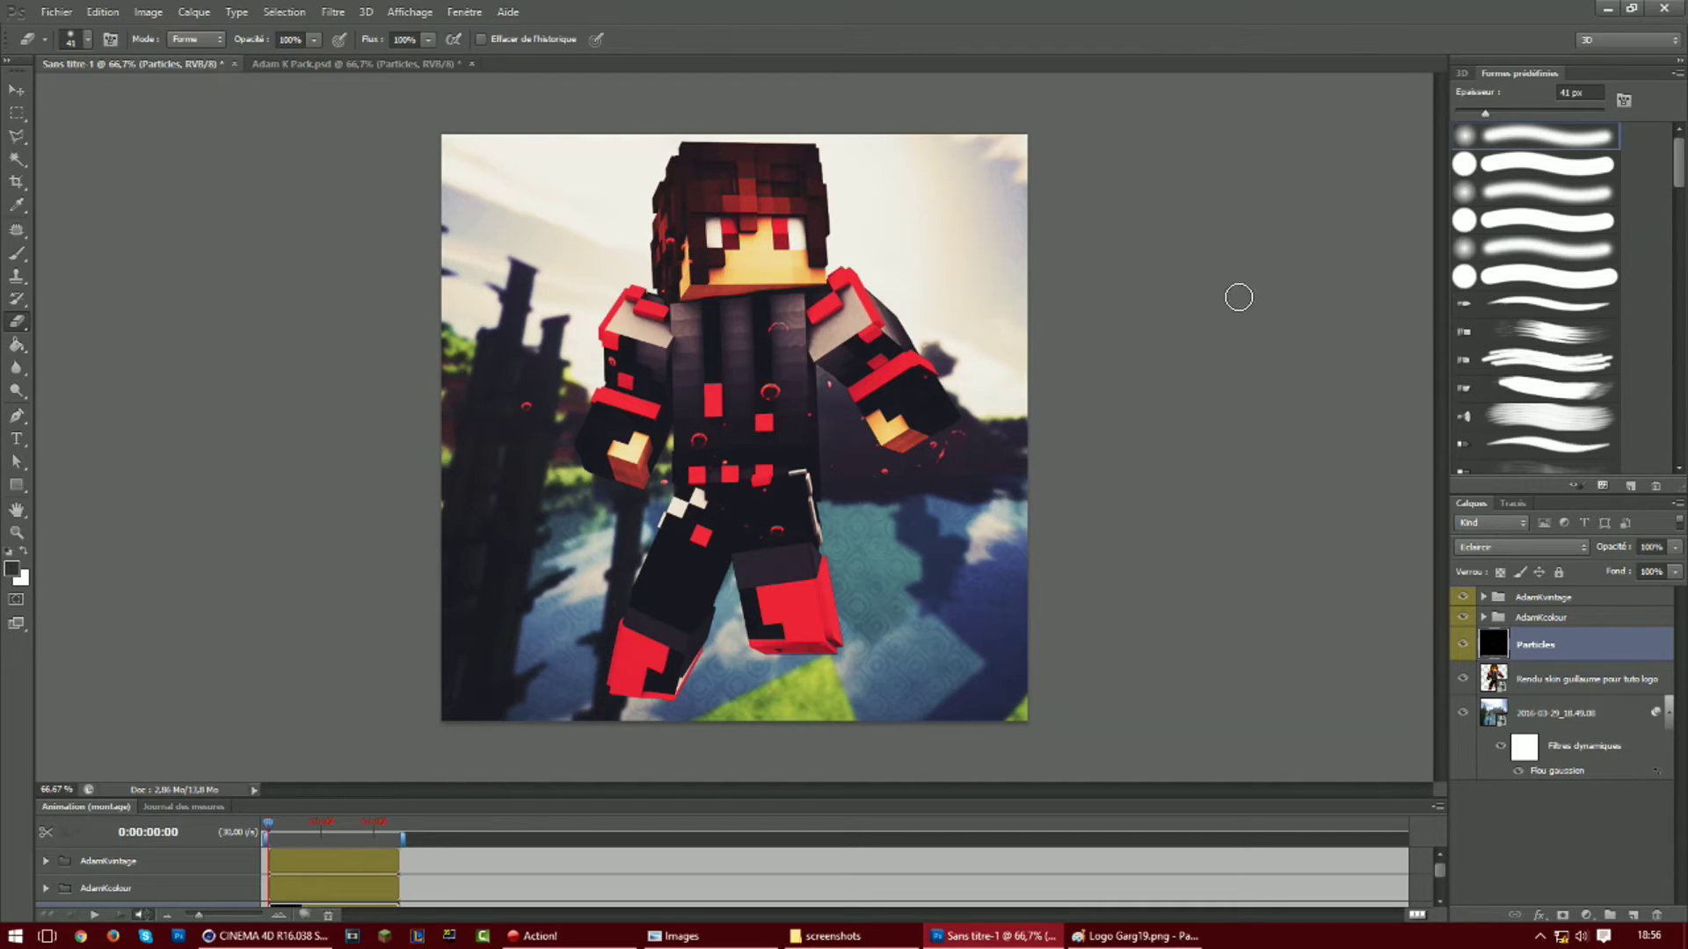
Import Perle_du_néanthimin.png from the Images library and place it at a small size beside the character's head
click(57, 11)
click(75, 297)
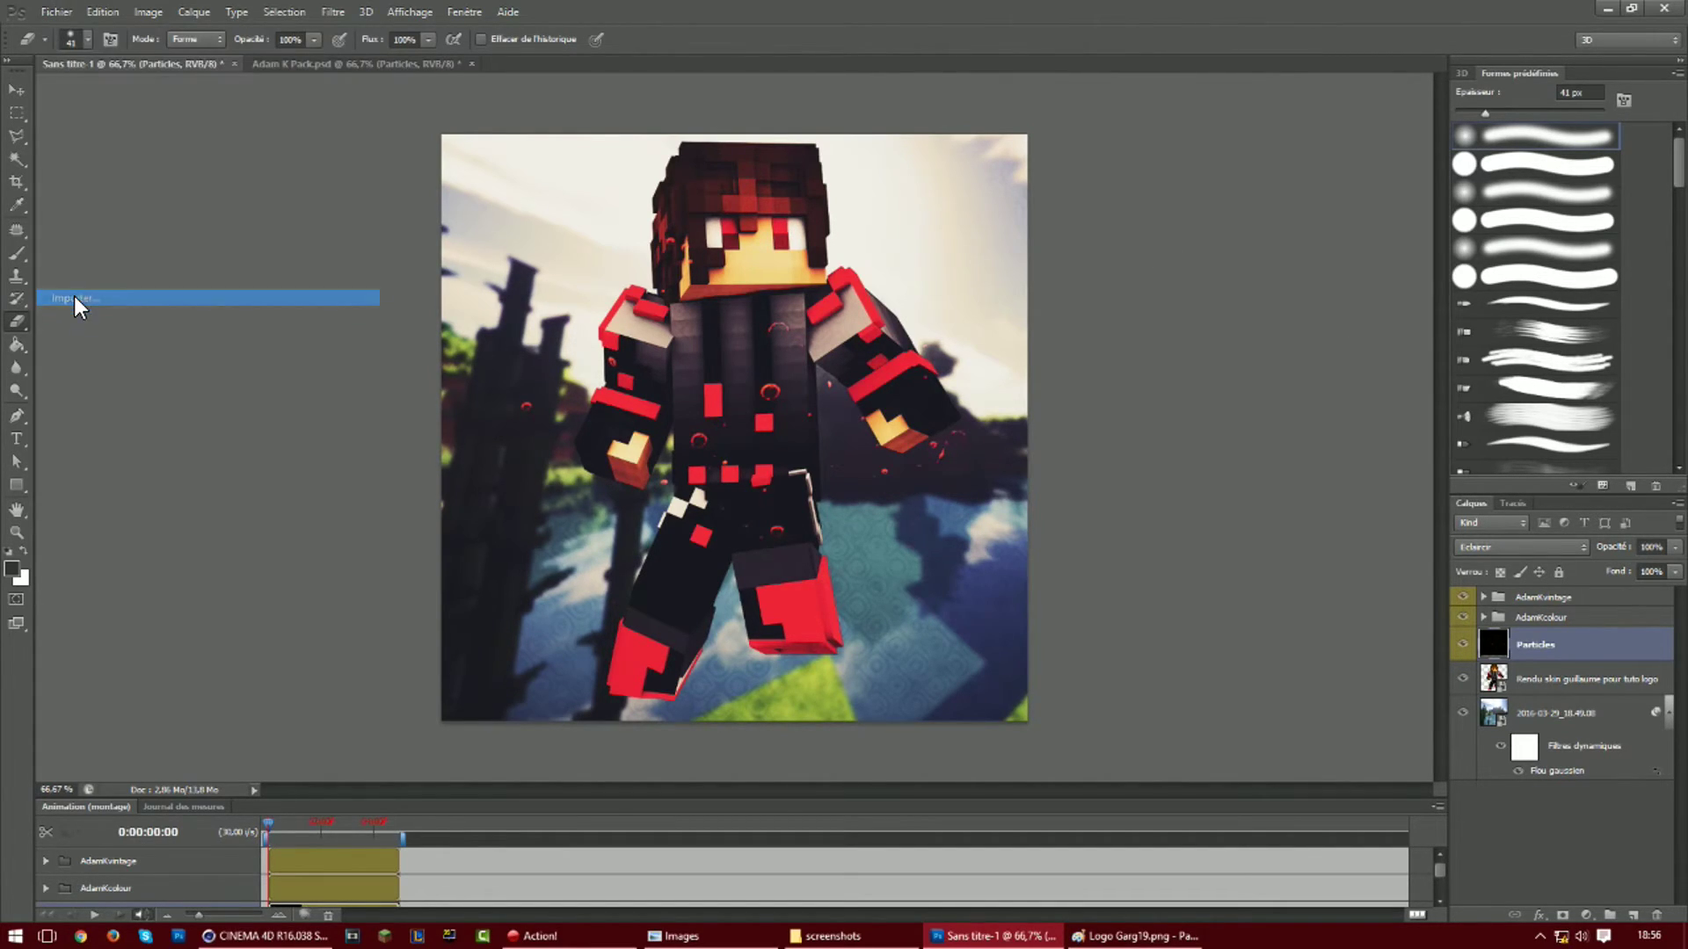
click(617, 351)
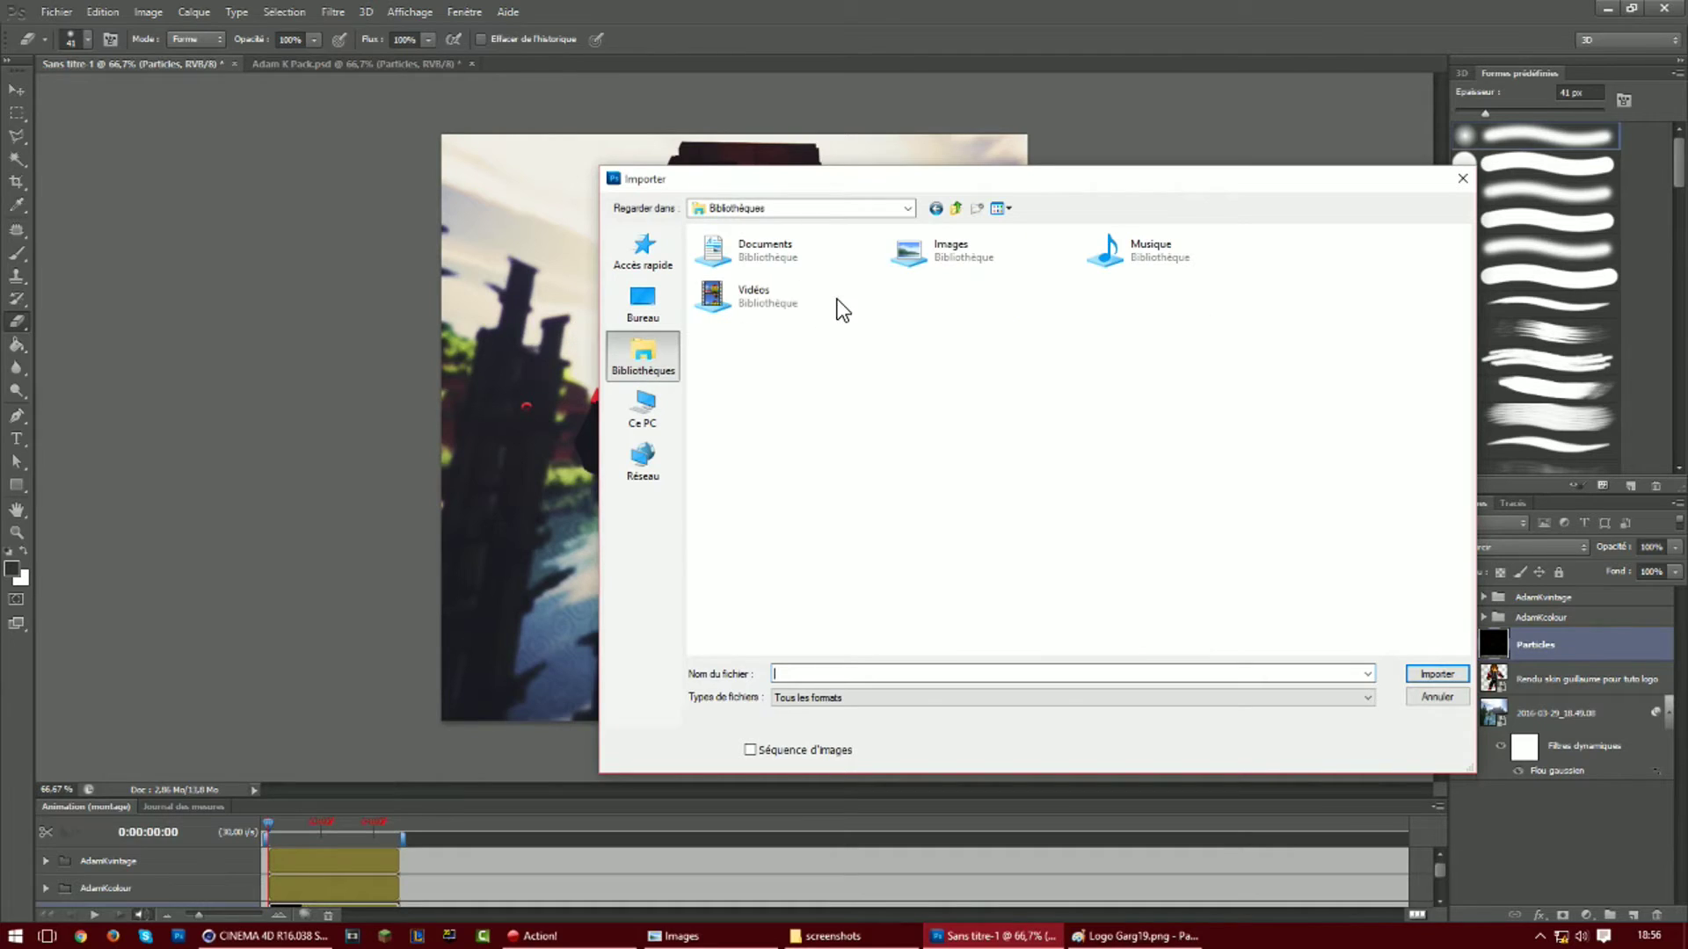
double_click(967, 262)
double_click(909, 514)
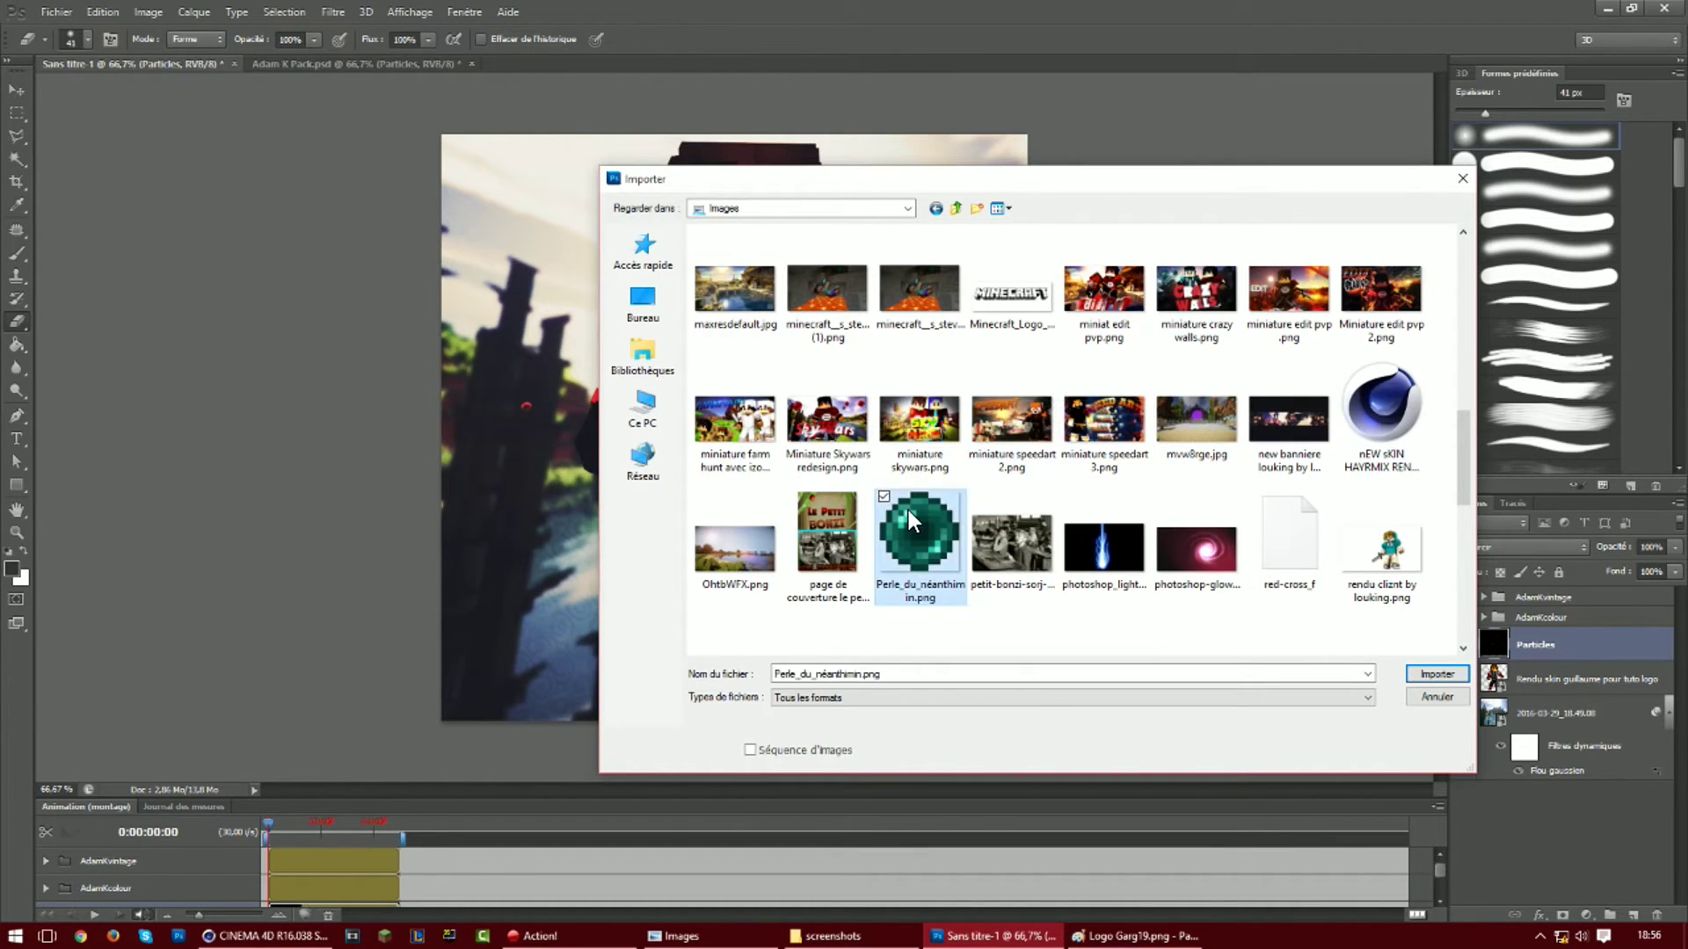
drag(857, 358, 918, 187)
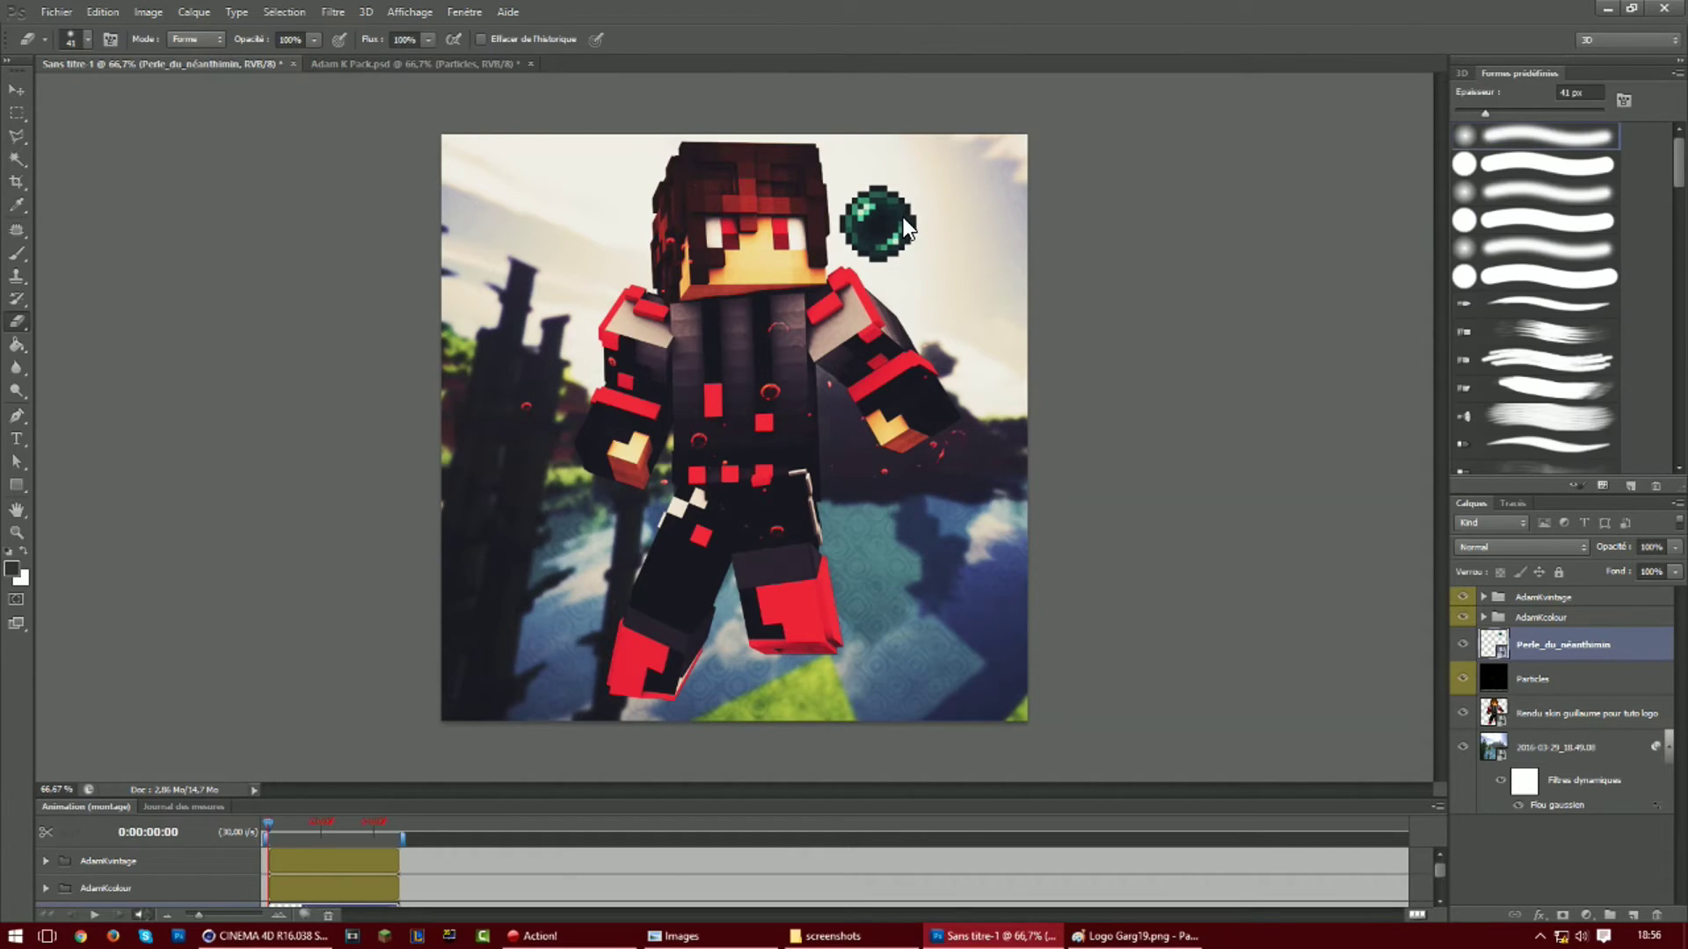
Move the ender pearl slightly farther from the character's head, into the bright sky above the raised arm
click(16, 90)
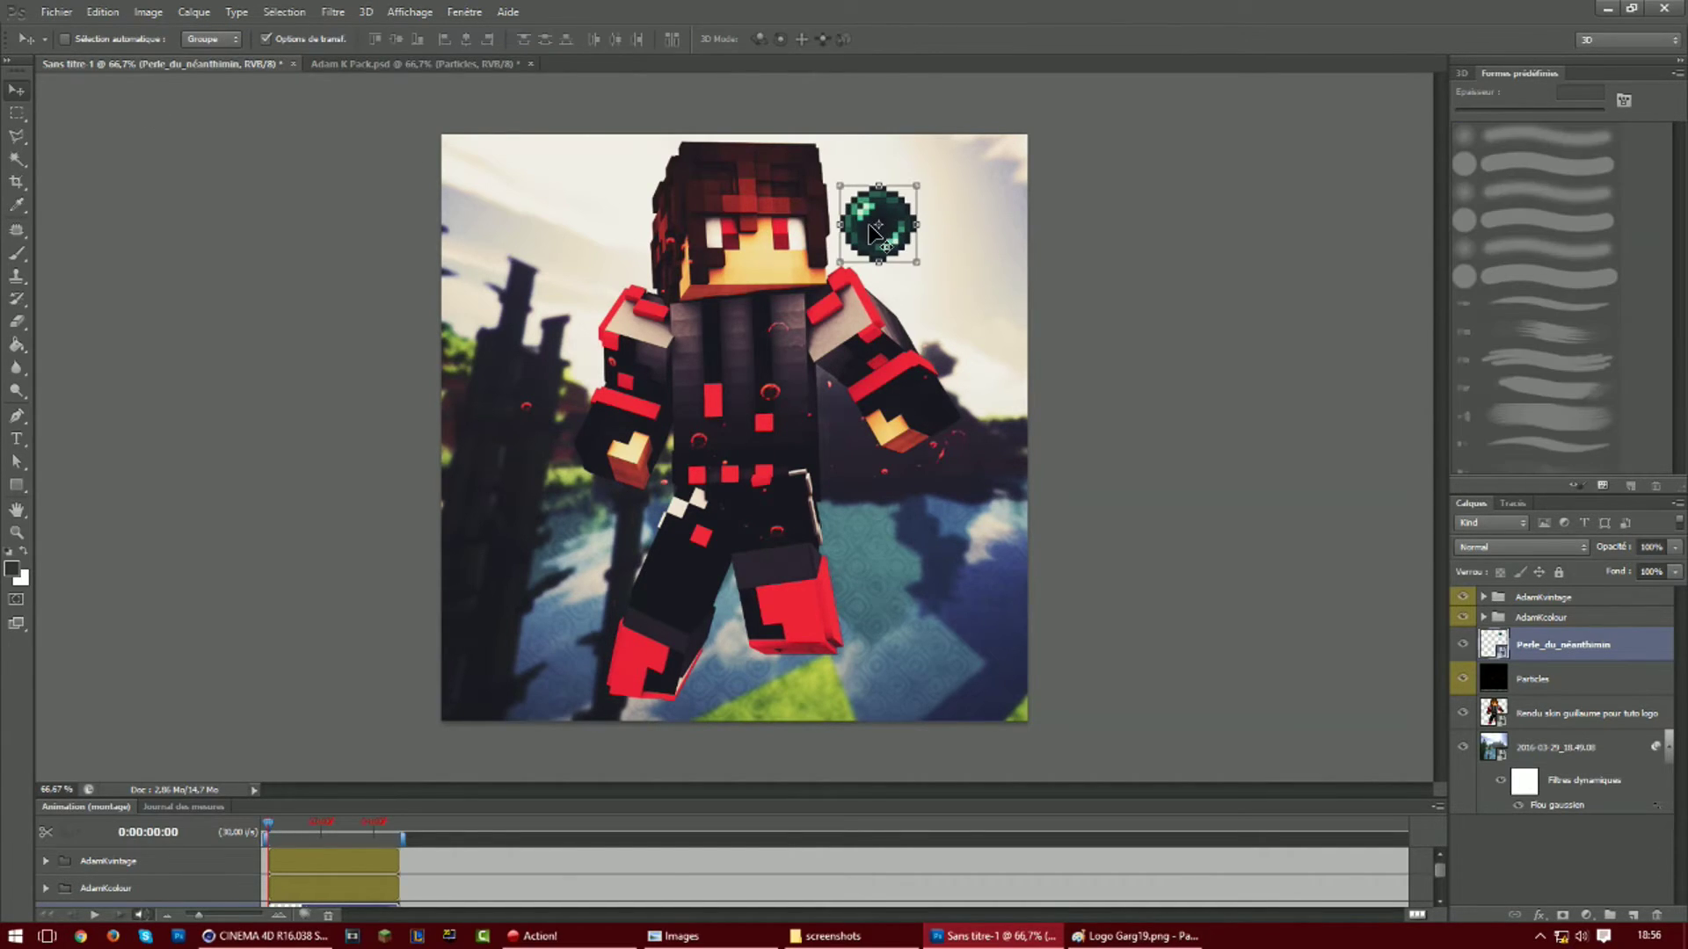
key(ctrl+t)
drag(922, 234, 949, 260)
key(Return)
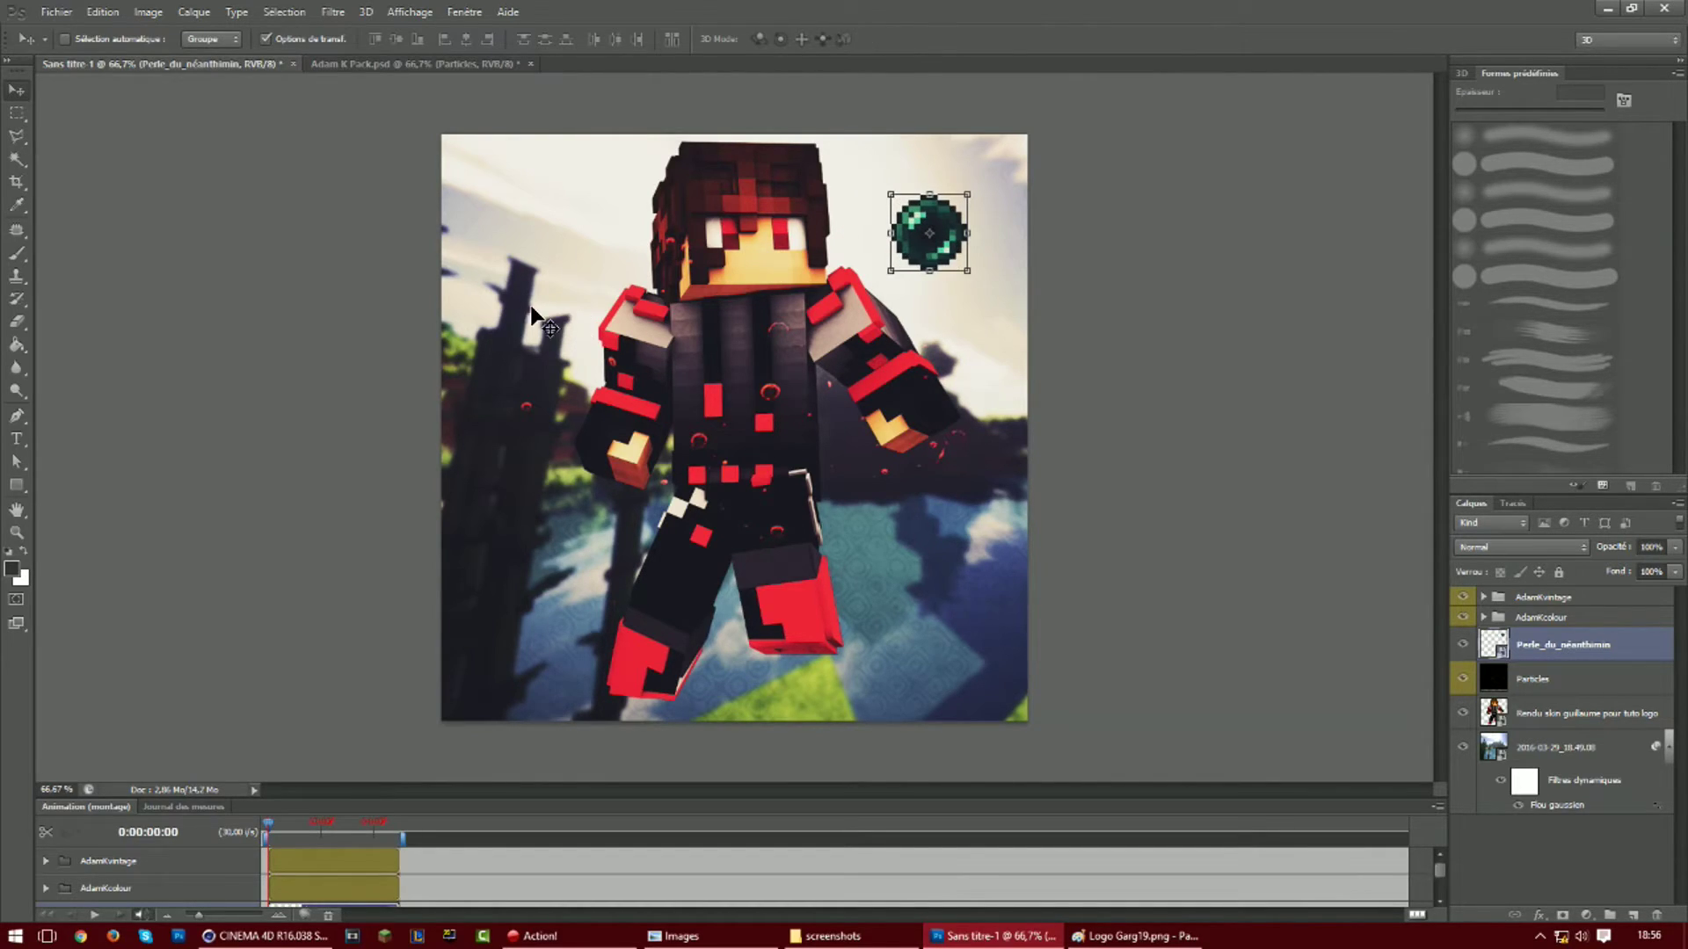
Rasterize the ender pearl layer and recolor the pearl red with hue -158 and saturation about +40
click(14, 324)
click(763, 365)
click(804, 363)
key(ctrl+u)
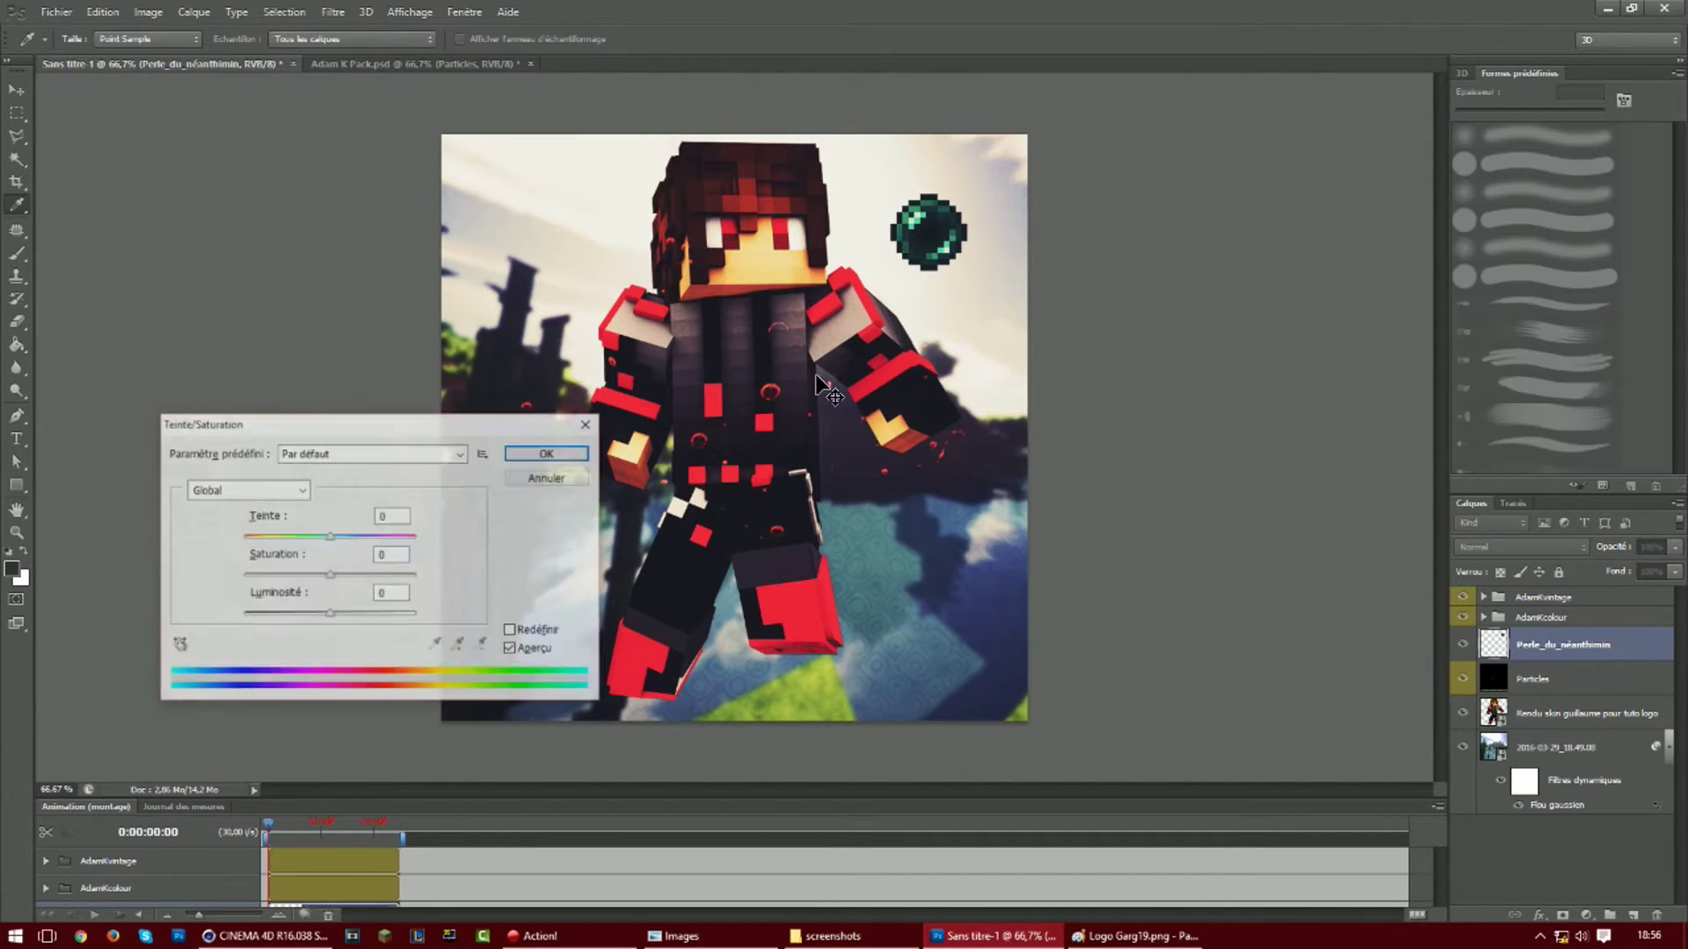
drag(333, 536, 253, 545)
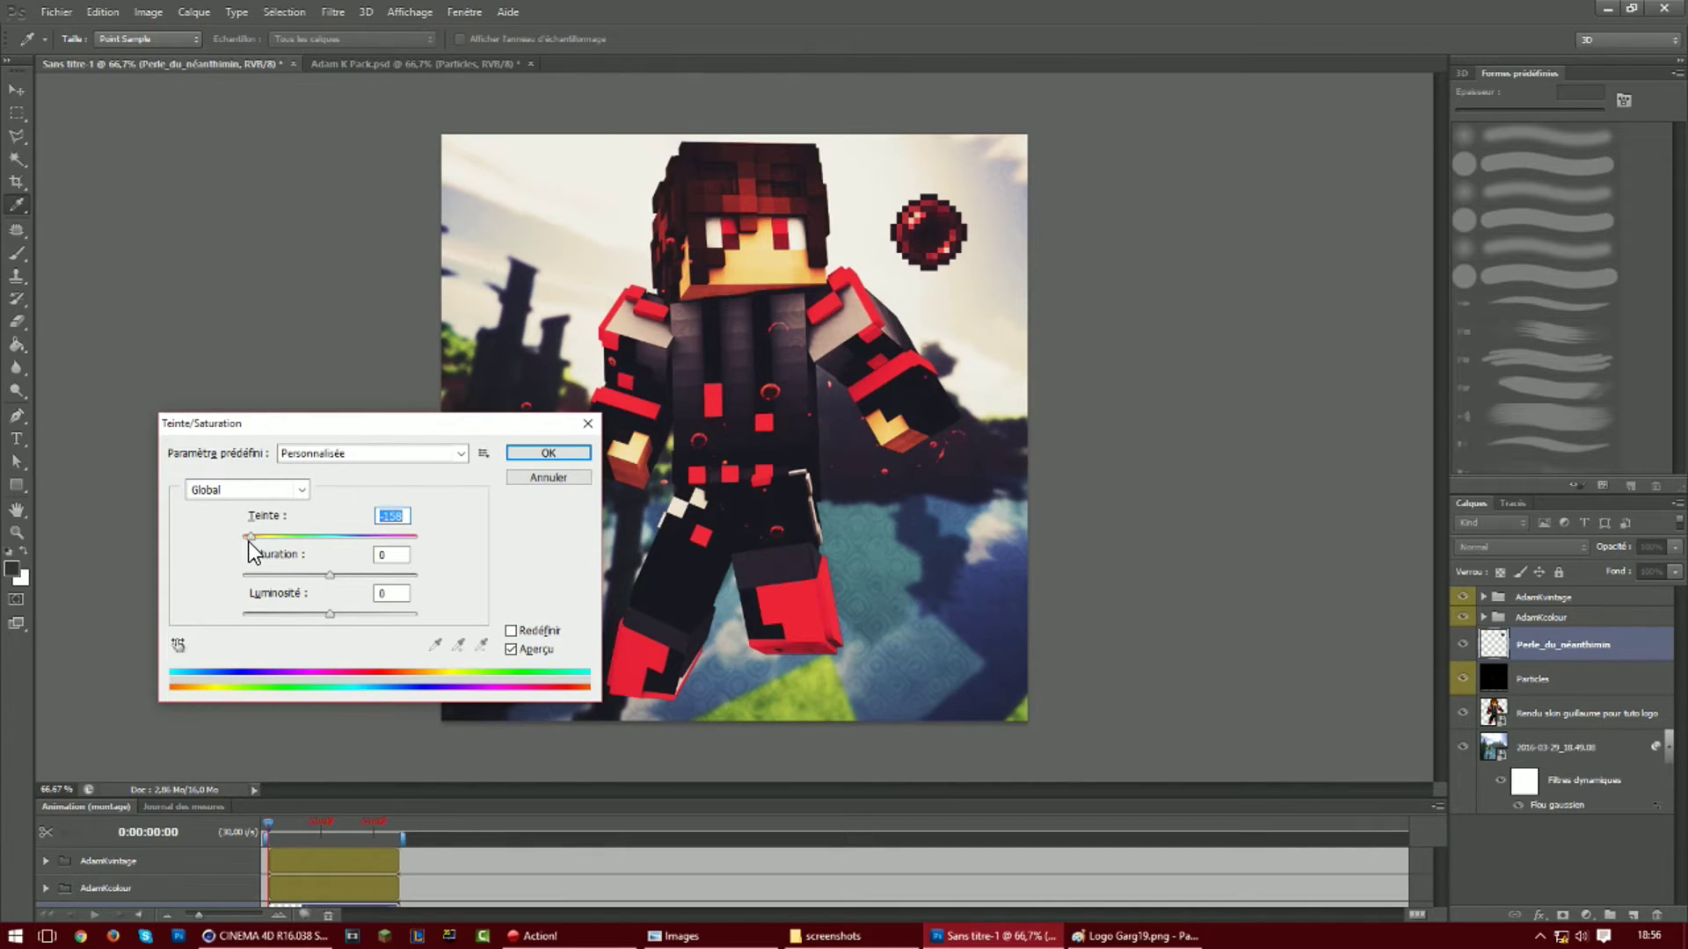
drag(329, 575, 365, 576)
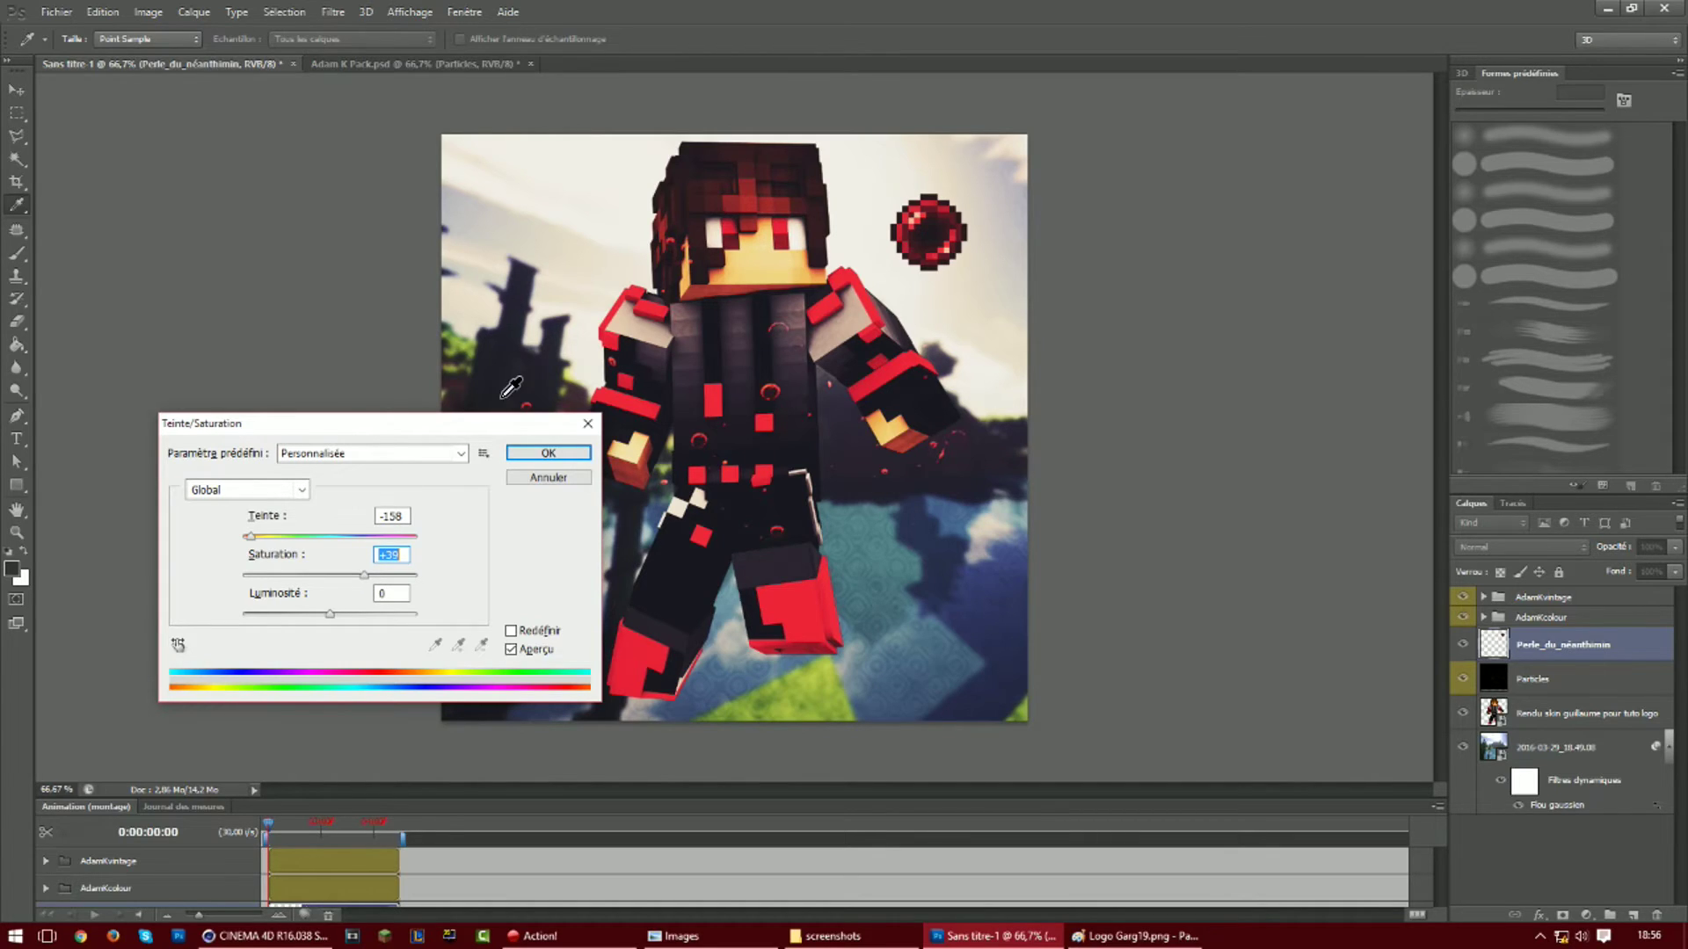
click(551, 455)
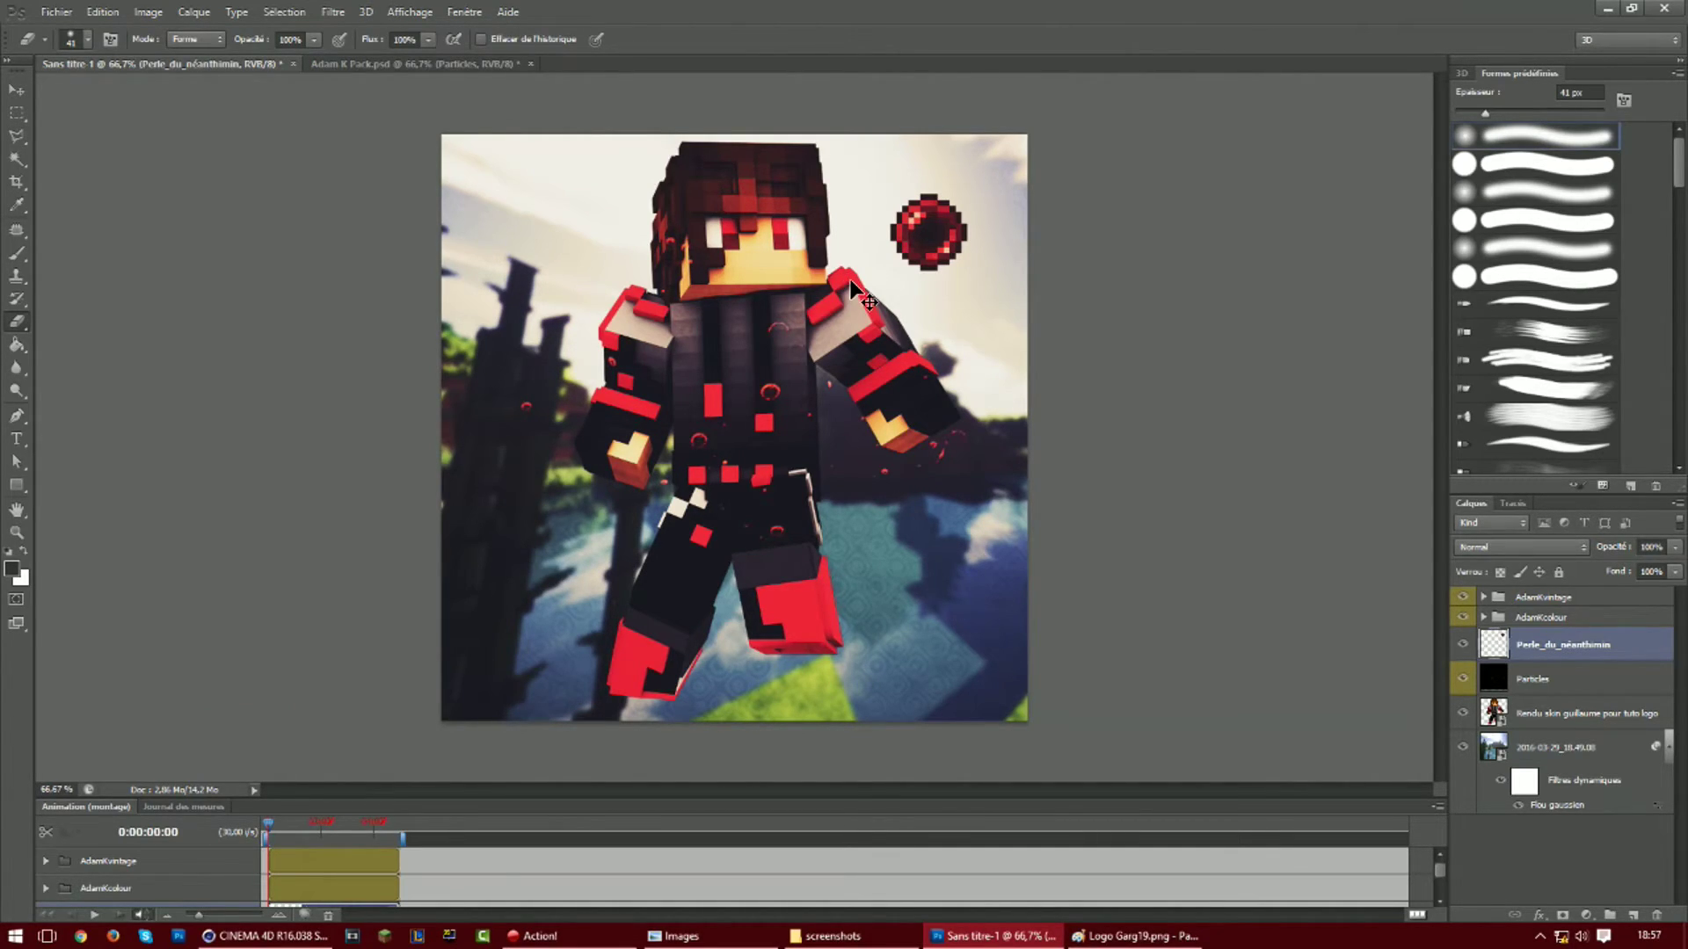
Distort the red ender pearl by pulling its upper-right corner slightly outward, away from the character
key(ctrl+t)
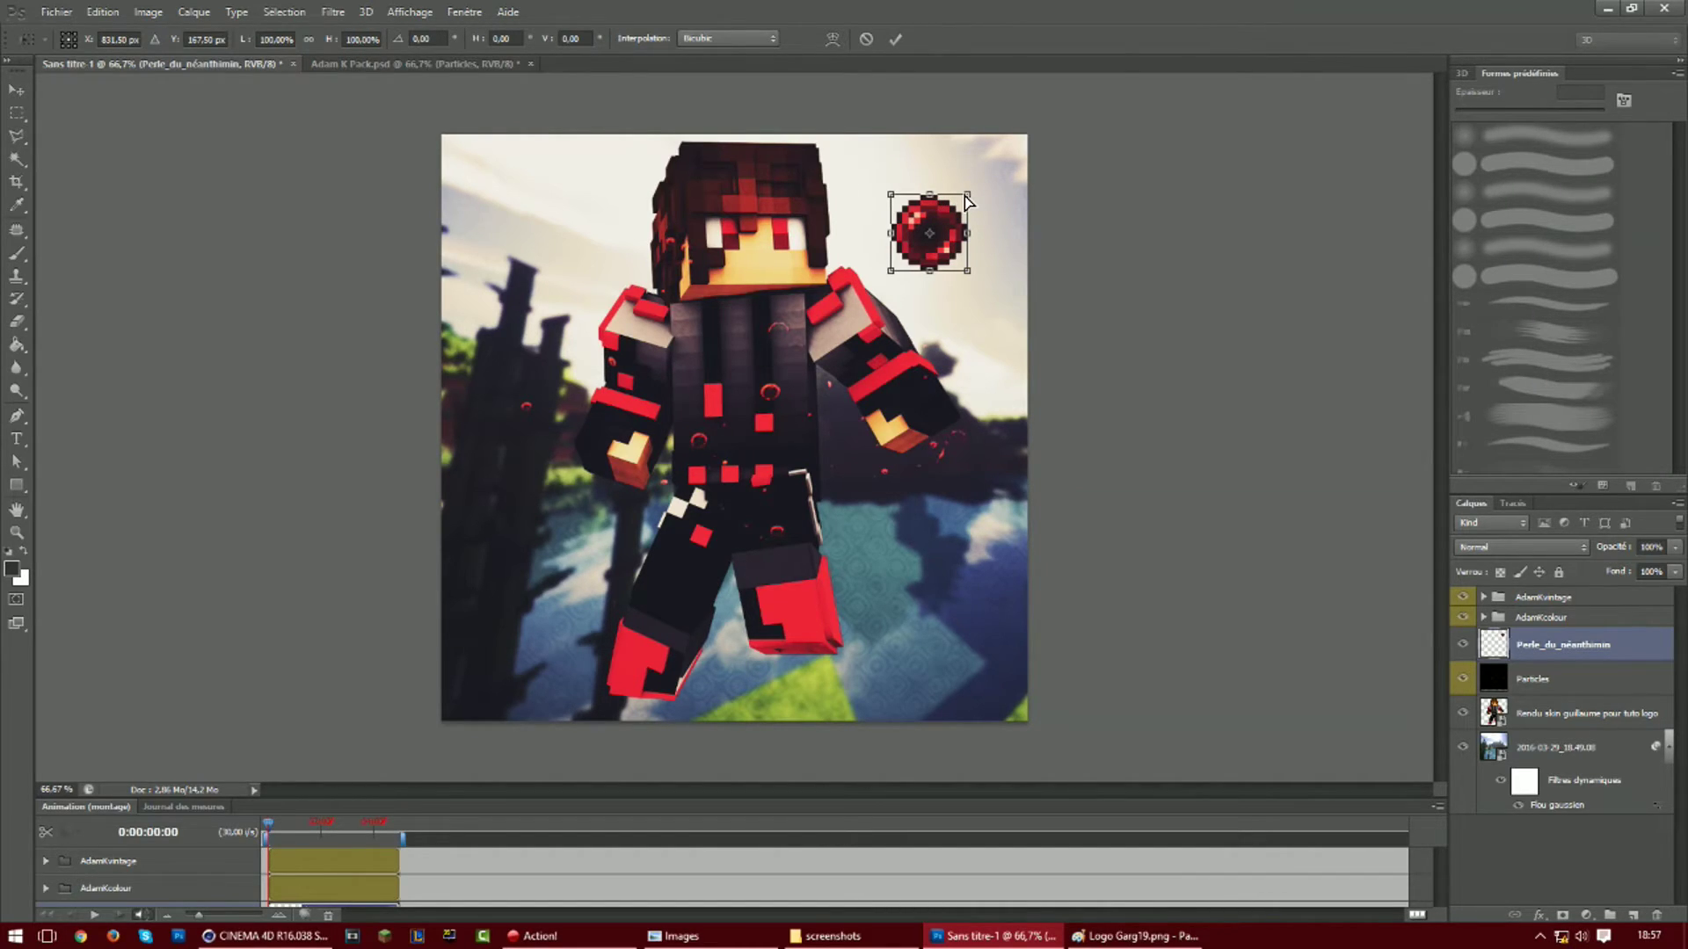
ctrl+drag(968, 194, 979, 183)
key(Return)
key(e)
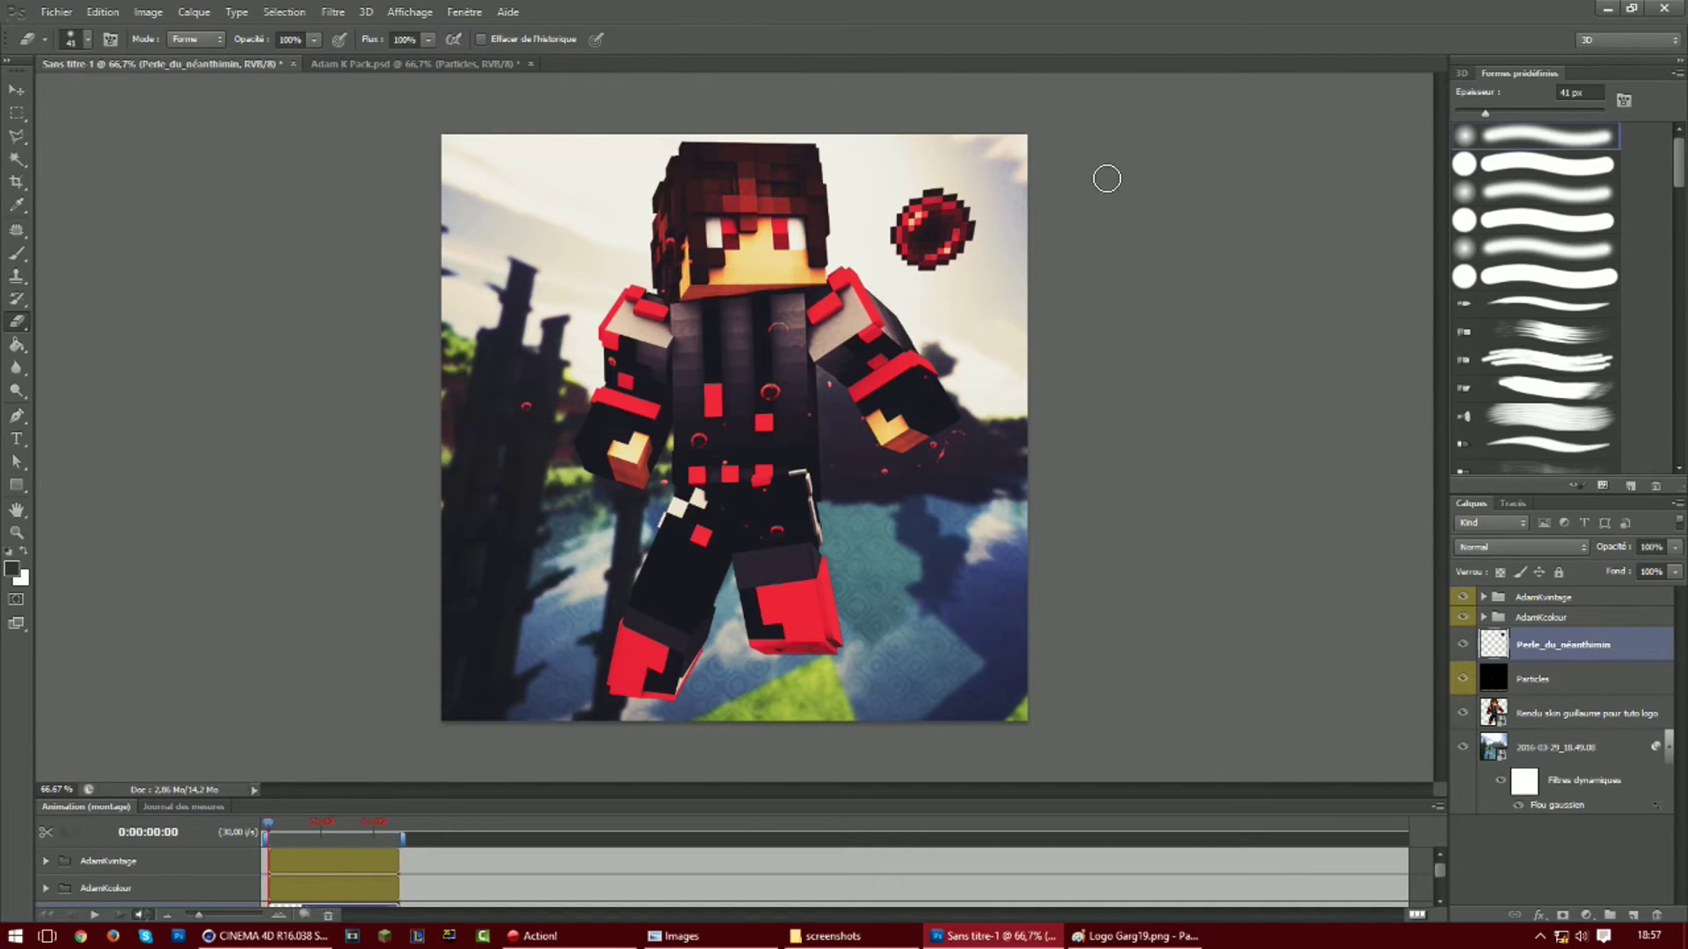
Duplicate the ender pearl layer and shift the lower pearl sideways, away from the character's head, so it trails behind the copy
key(ctrl+j)
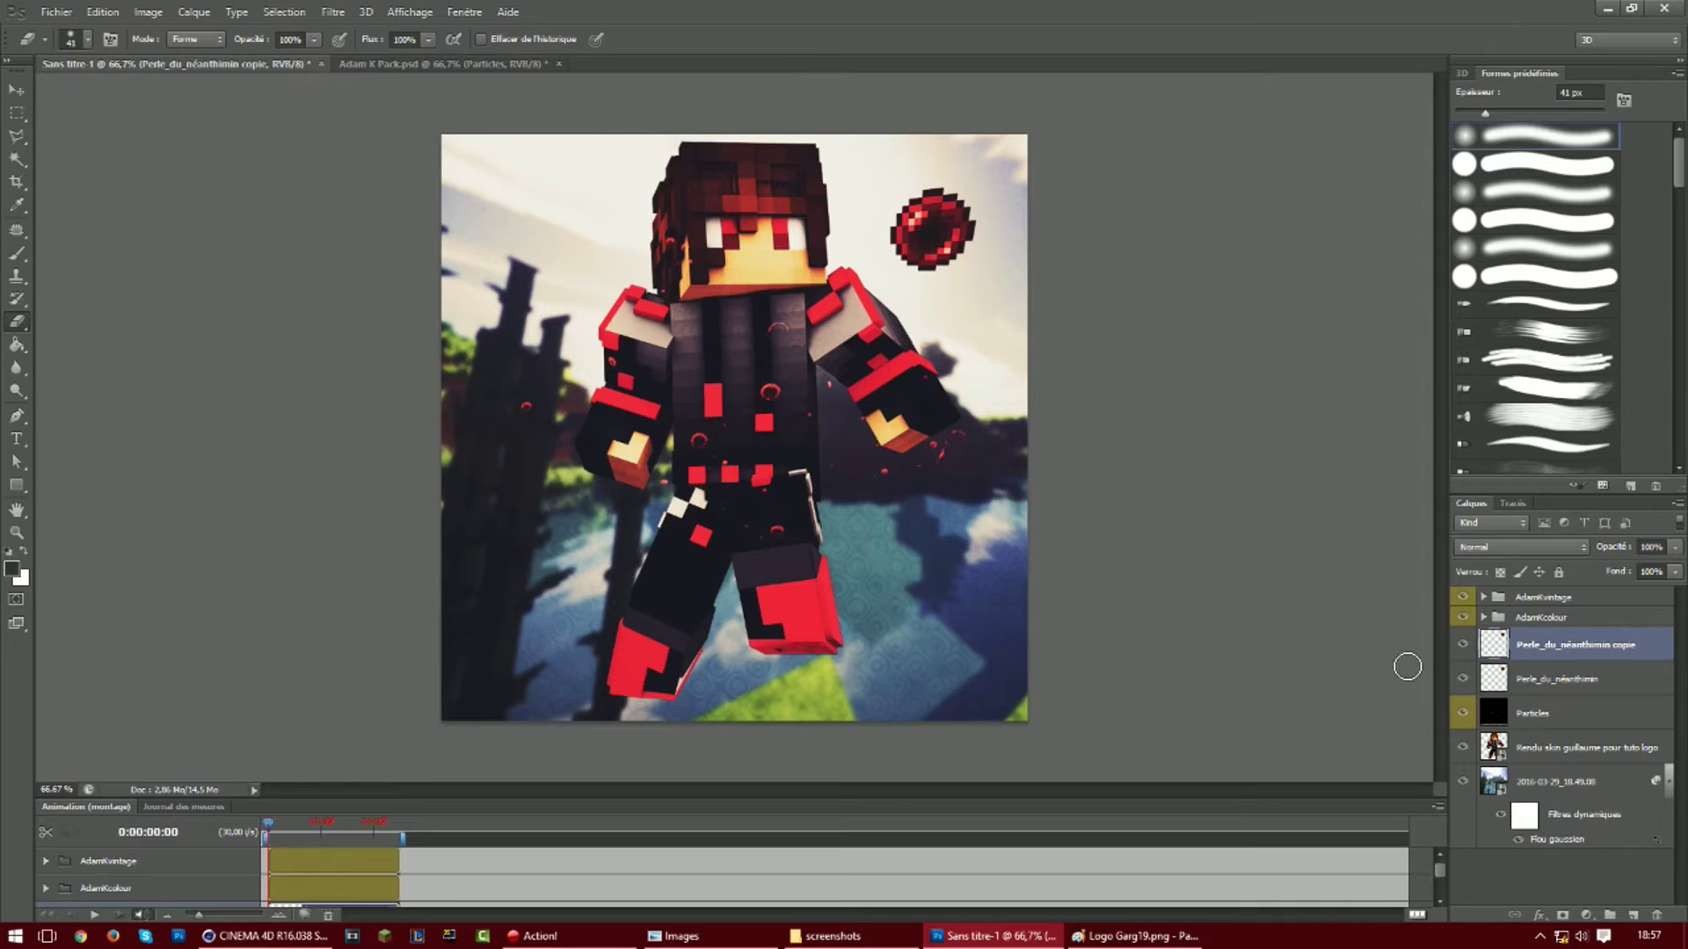
click(1556, 678)
click(16, 89)
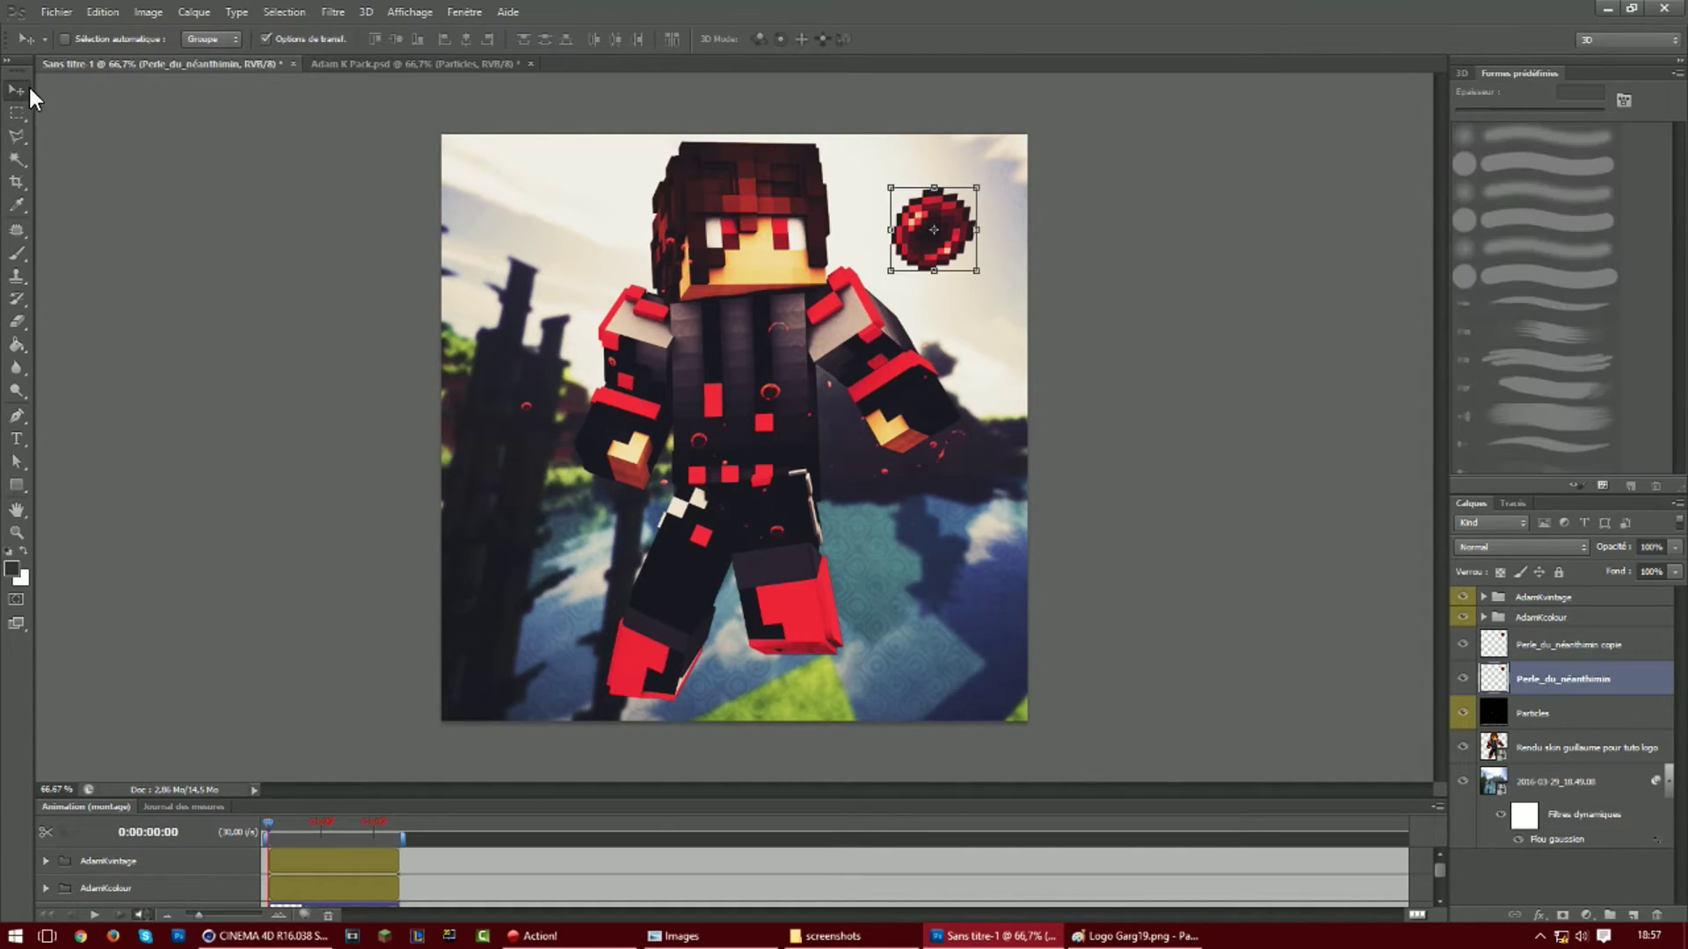
drag(954, 253, 972, 244)
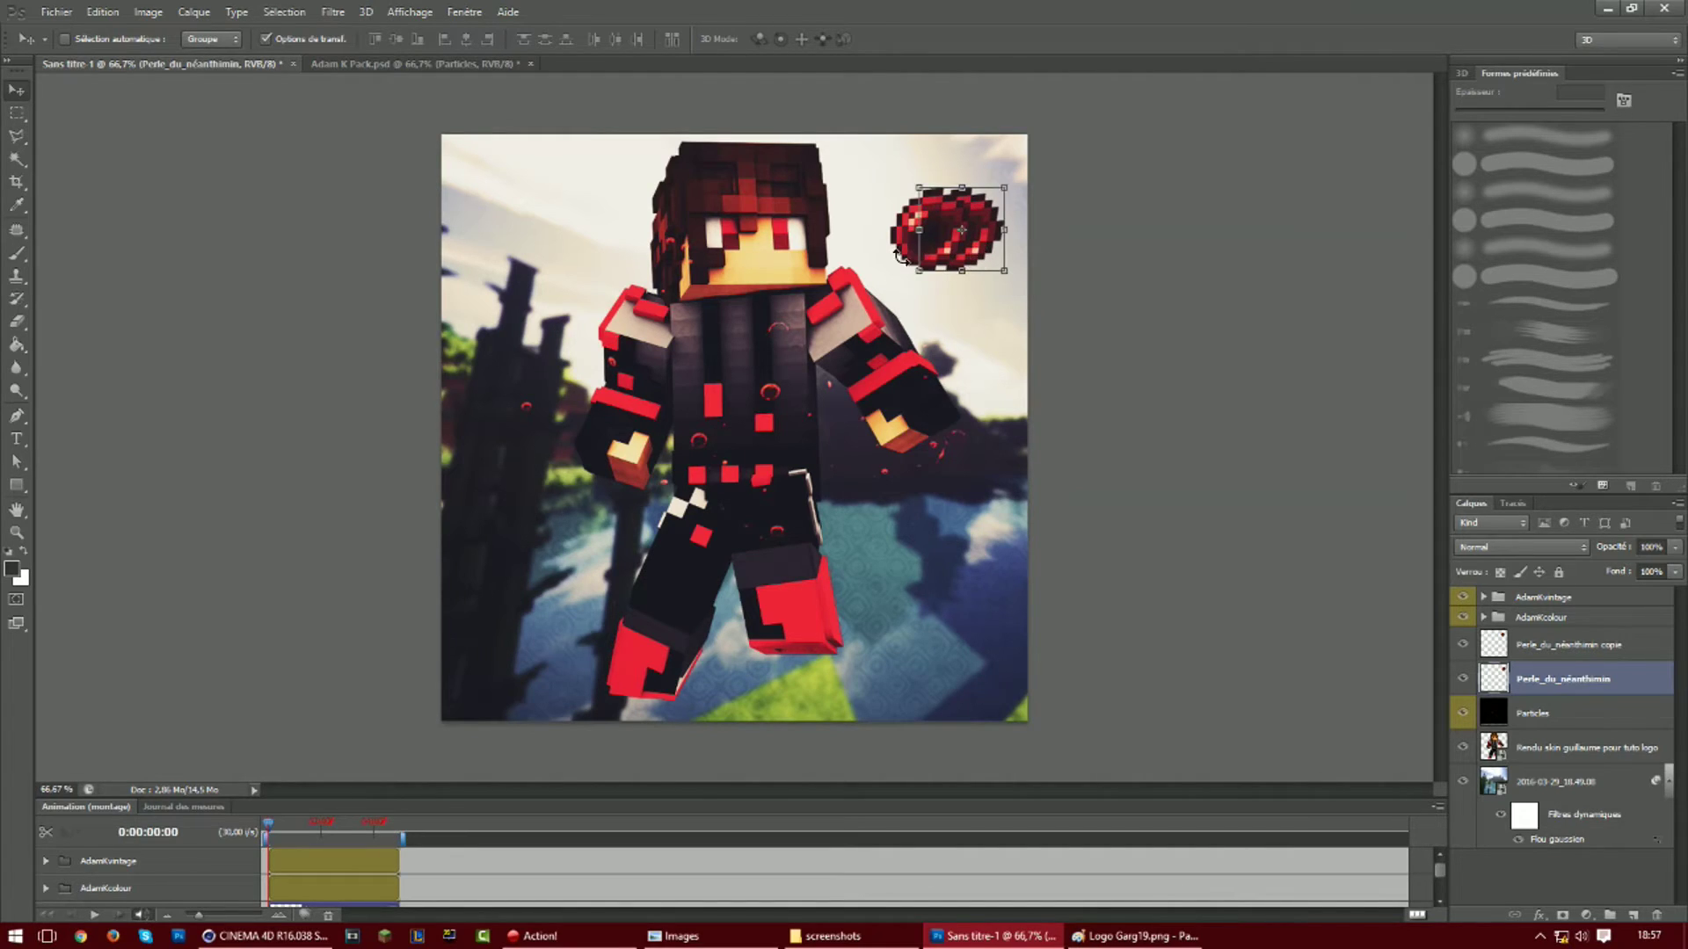
Apply a Gaussian blur to the lower, offset ender pearl to create a motion trail
click(337, 11)
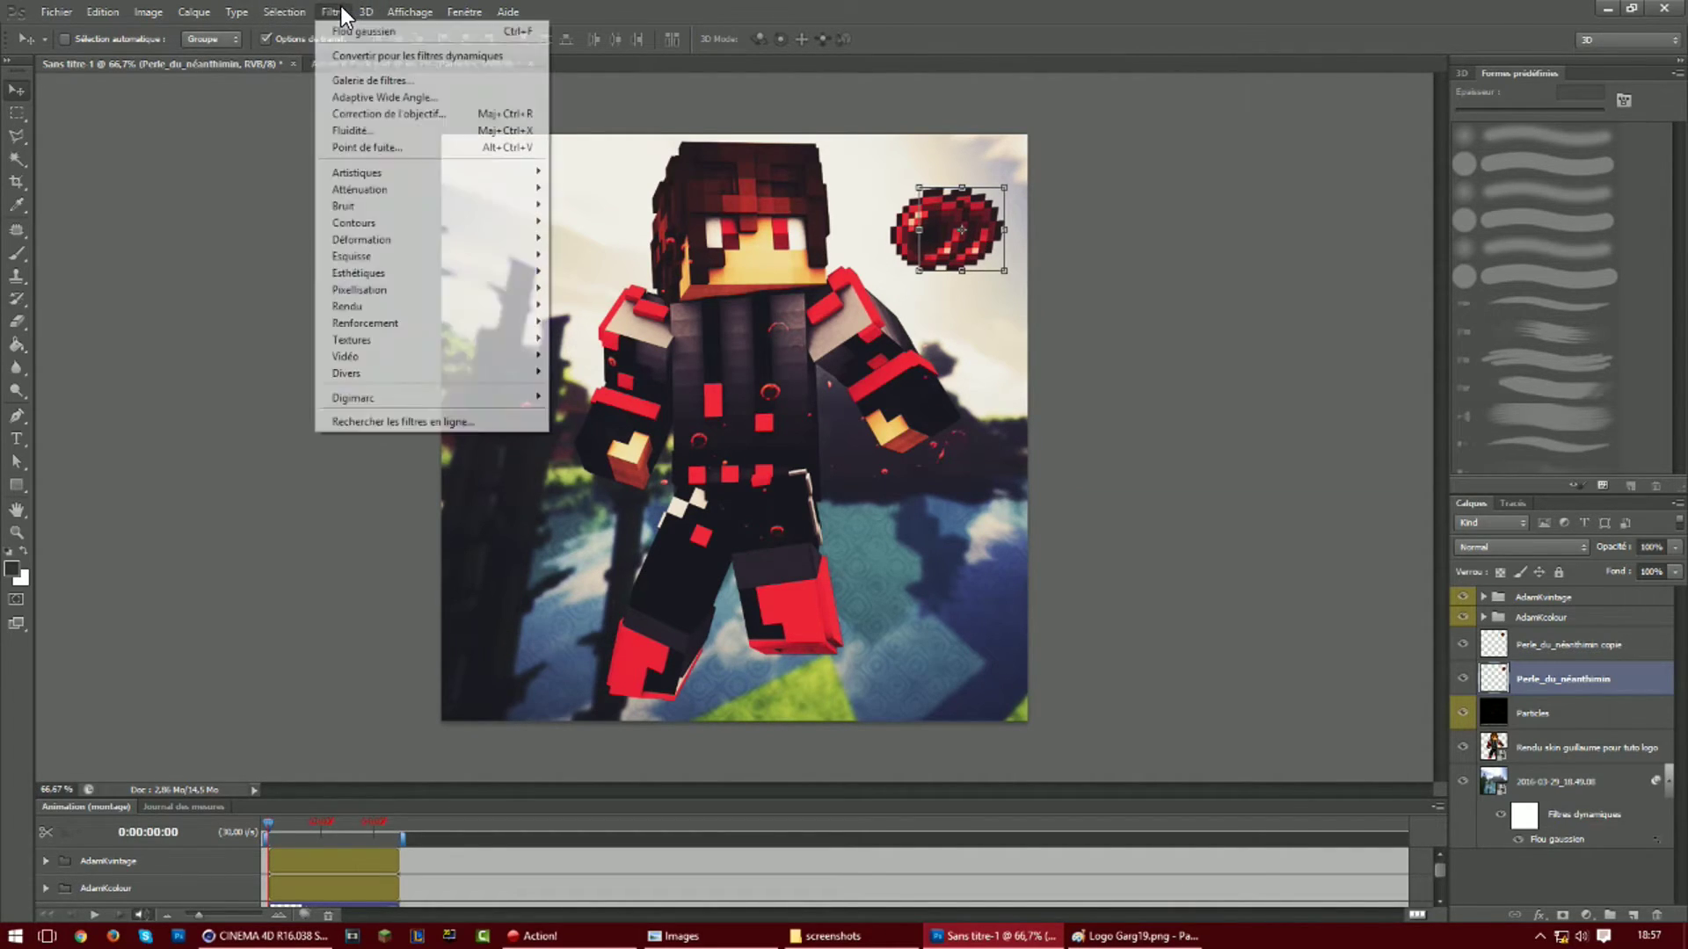
mouse_move(422, 203)
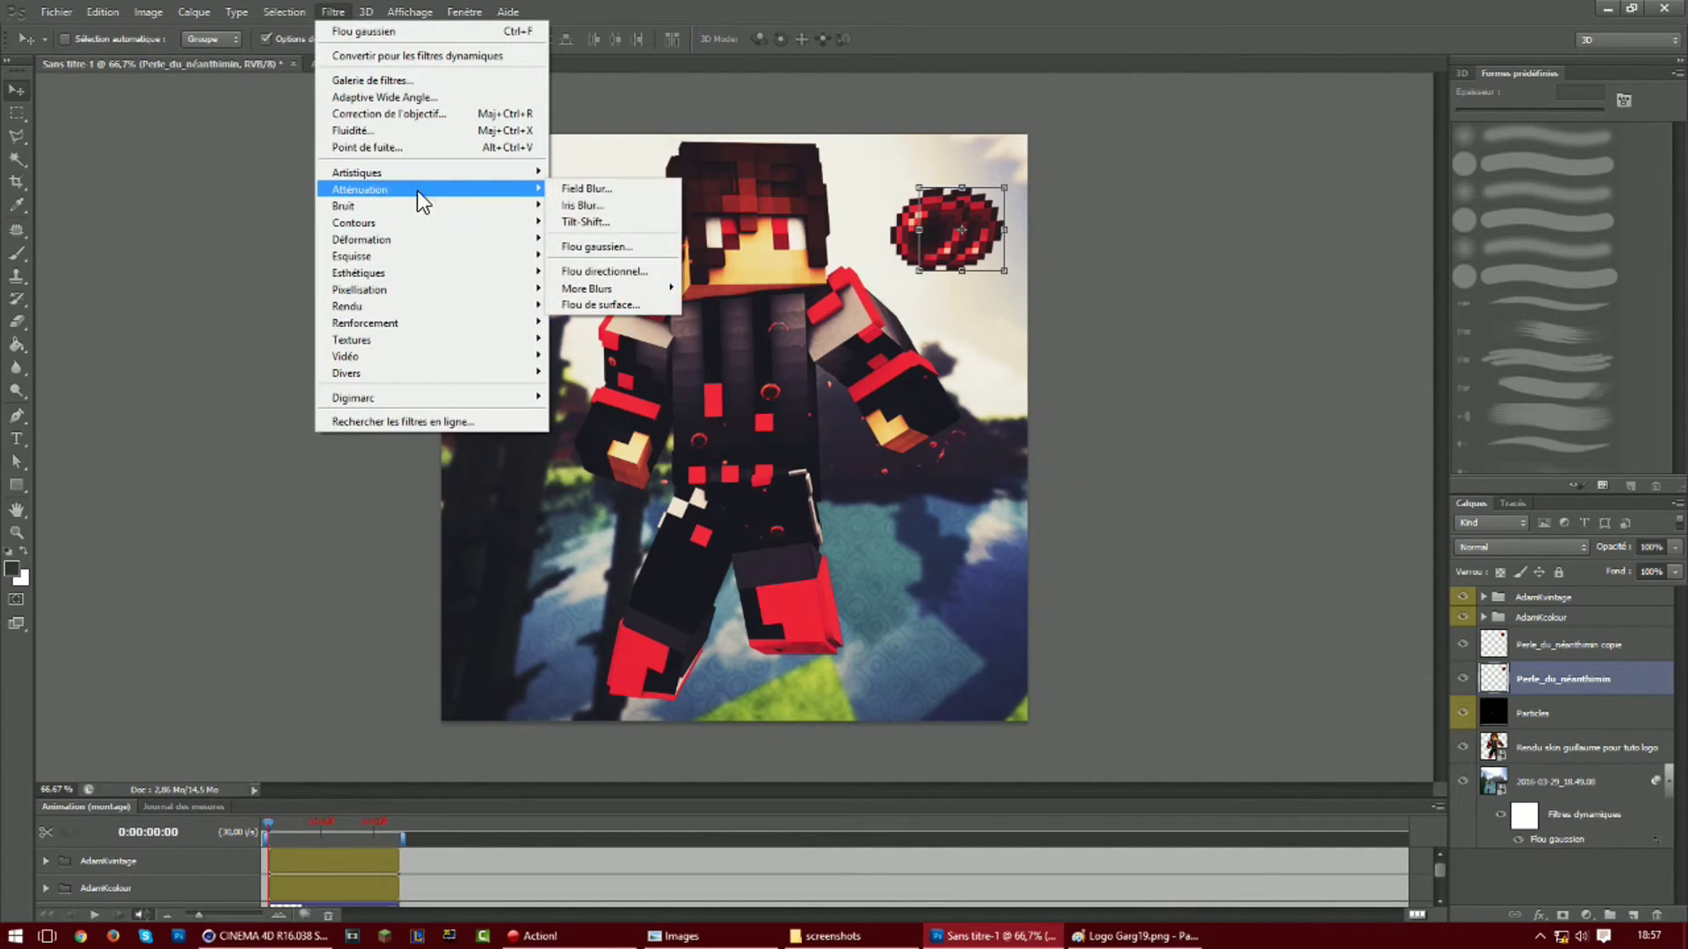
click(610, 246)
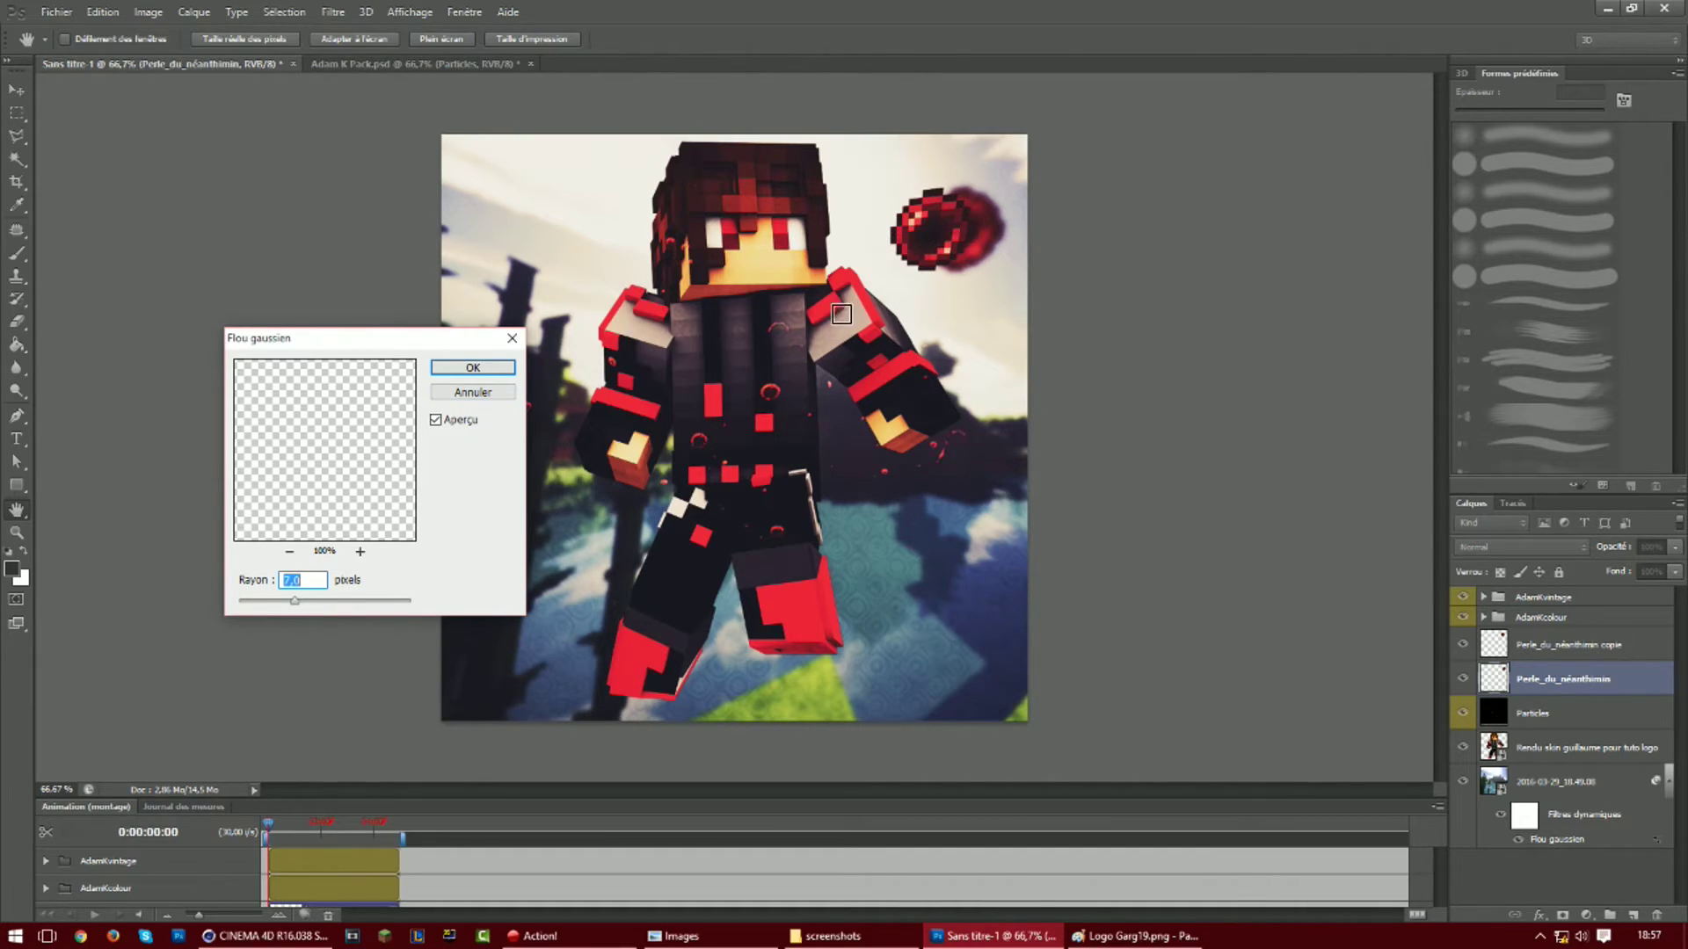
click(475, 369)
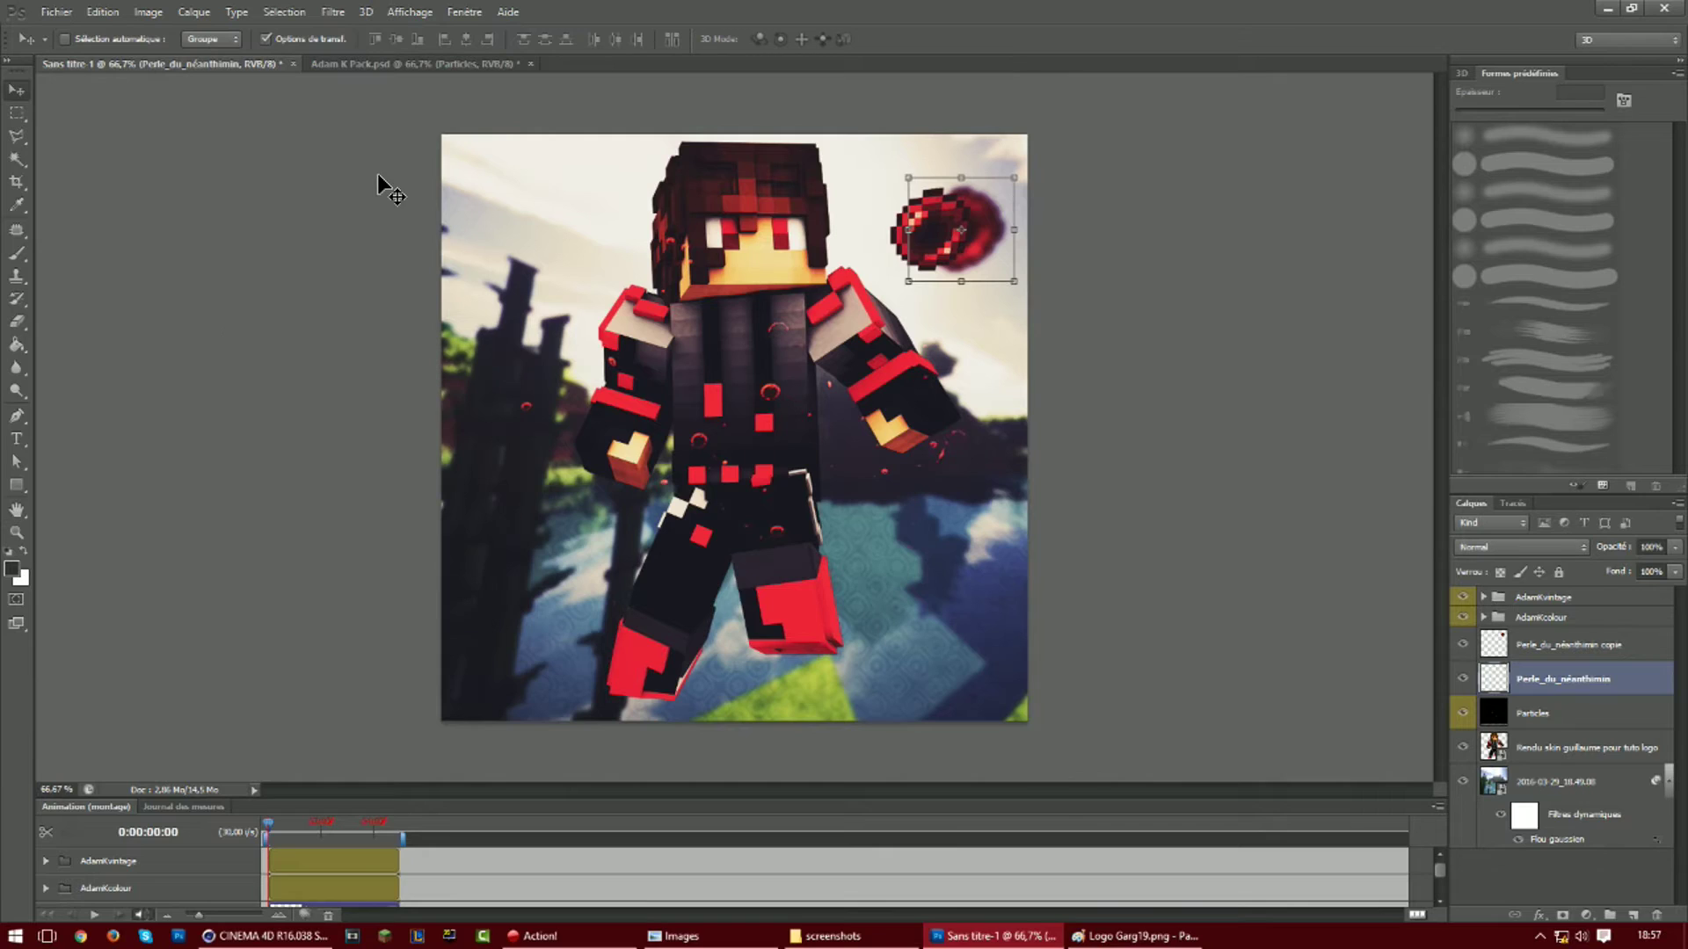
Show the blue-white spark burst layer from the Lights group in Adam K Pack and copy it into the logo document
click(356, 64)
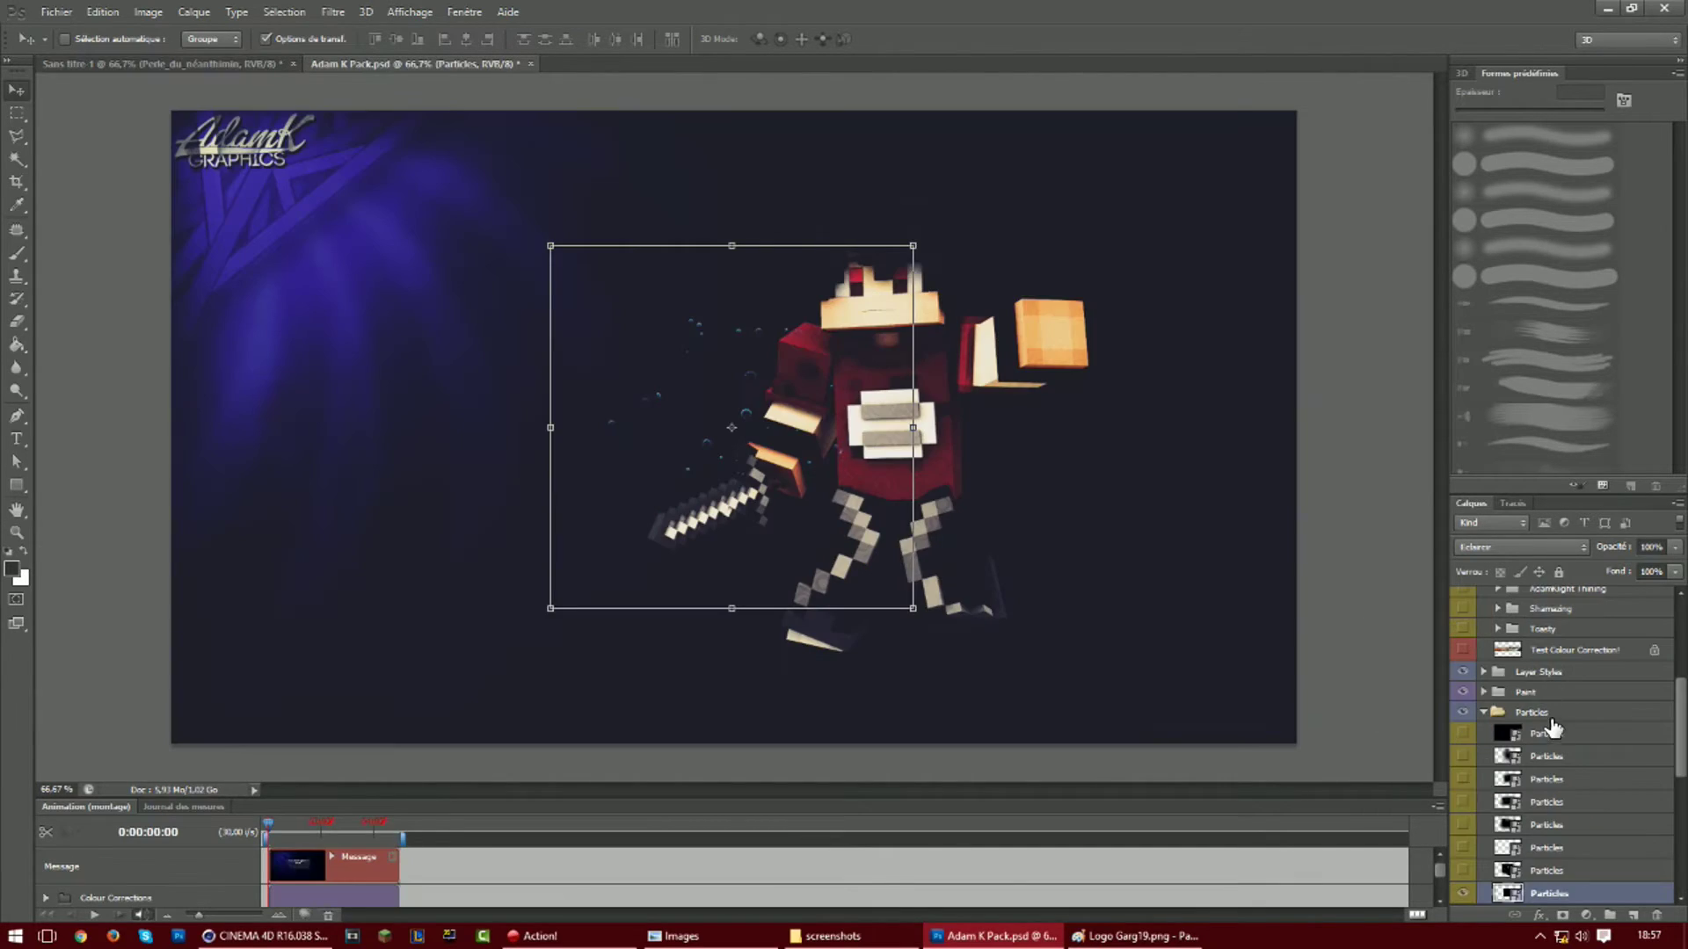
scroll(1531, 711, down, 5)
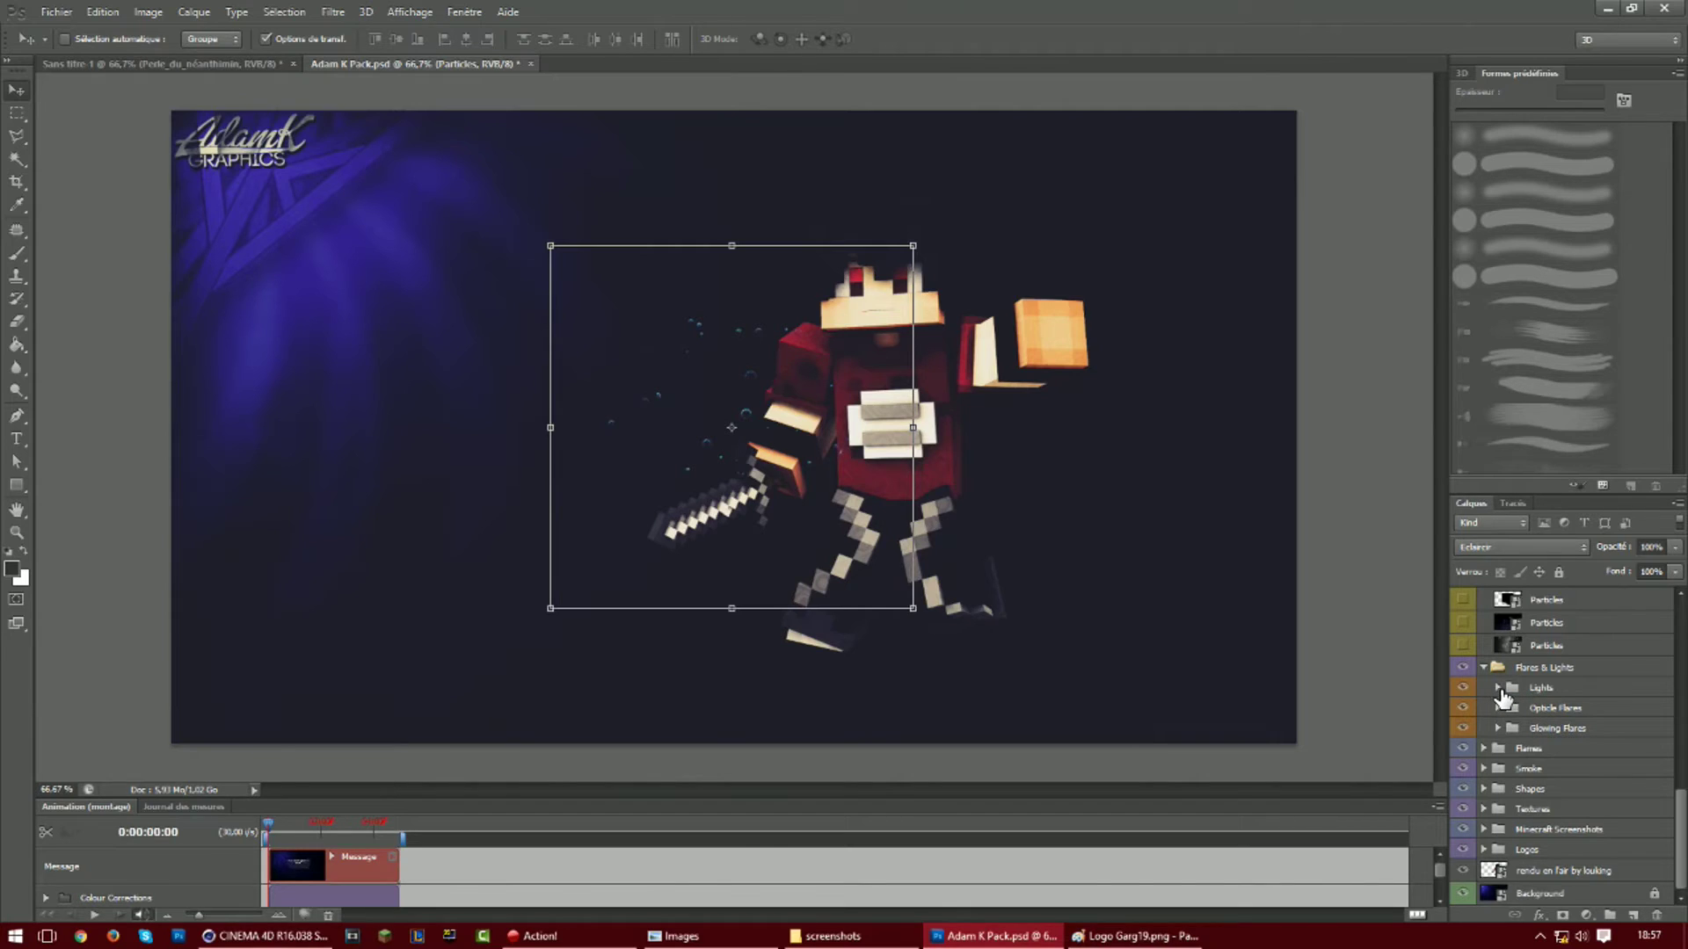
click(1497, 687)
scroll(1485, 773, down, 3)
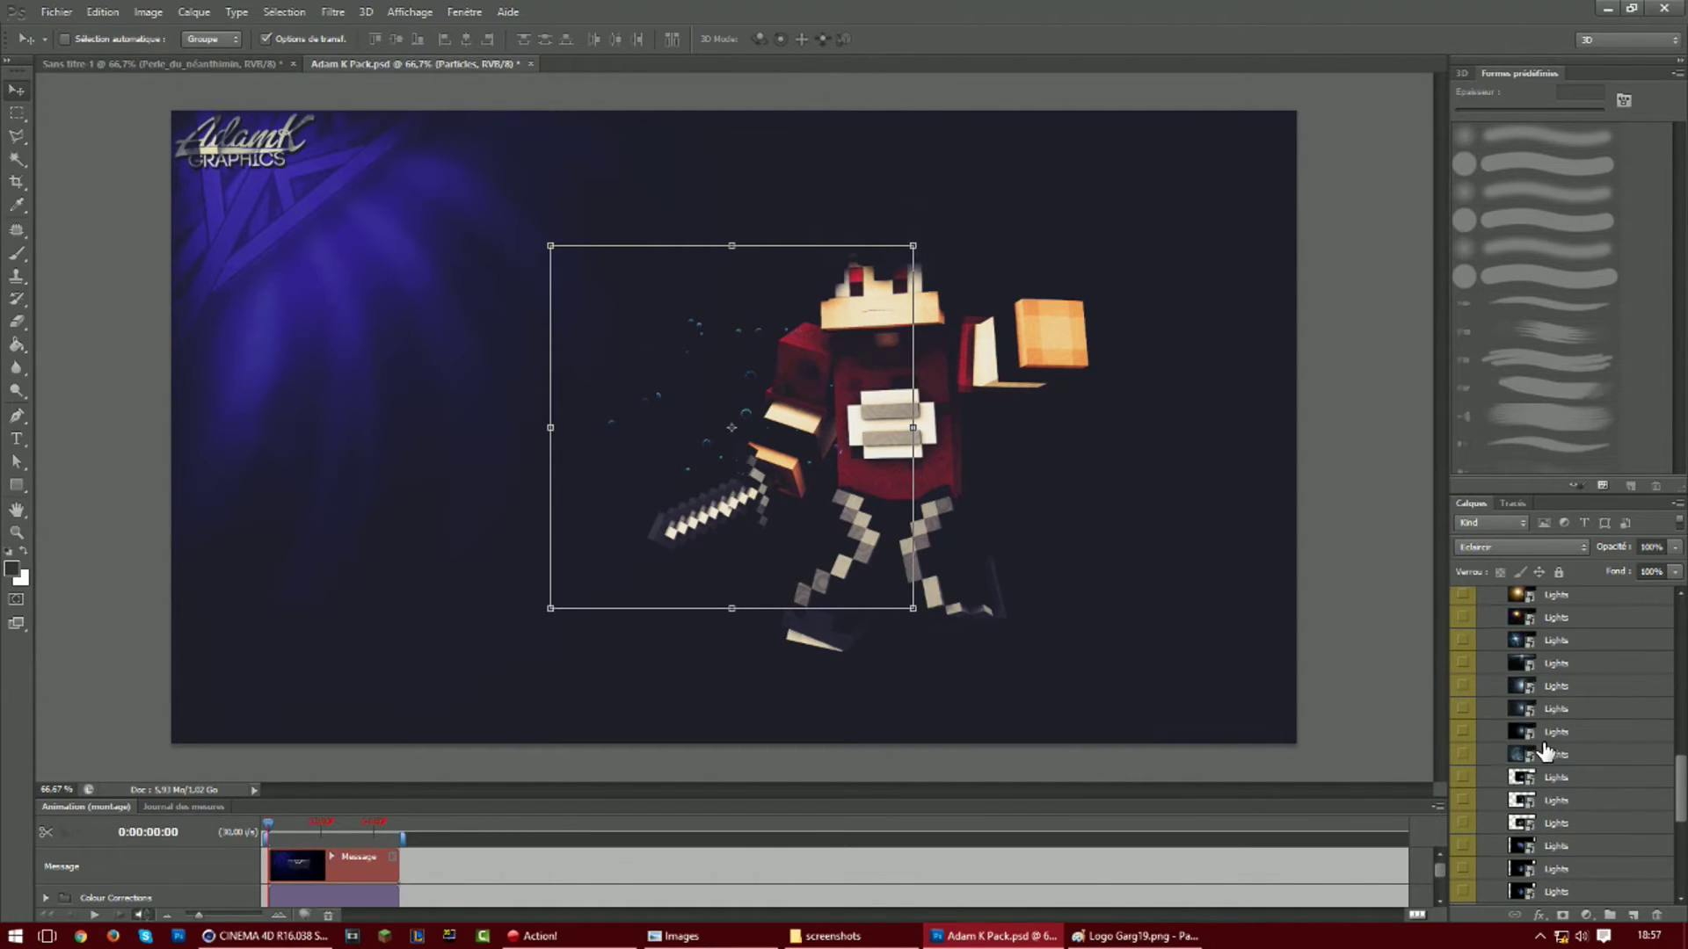
click(1465, 801)
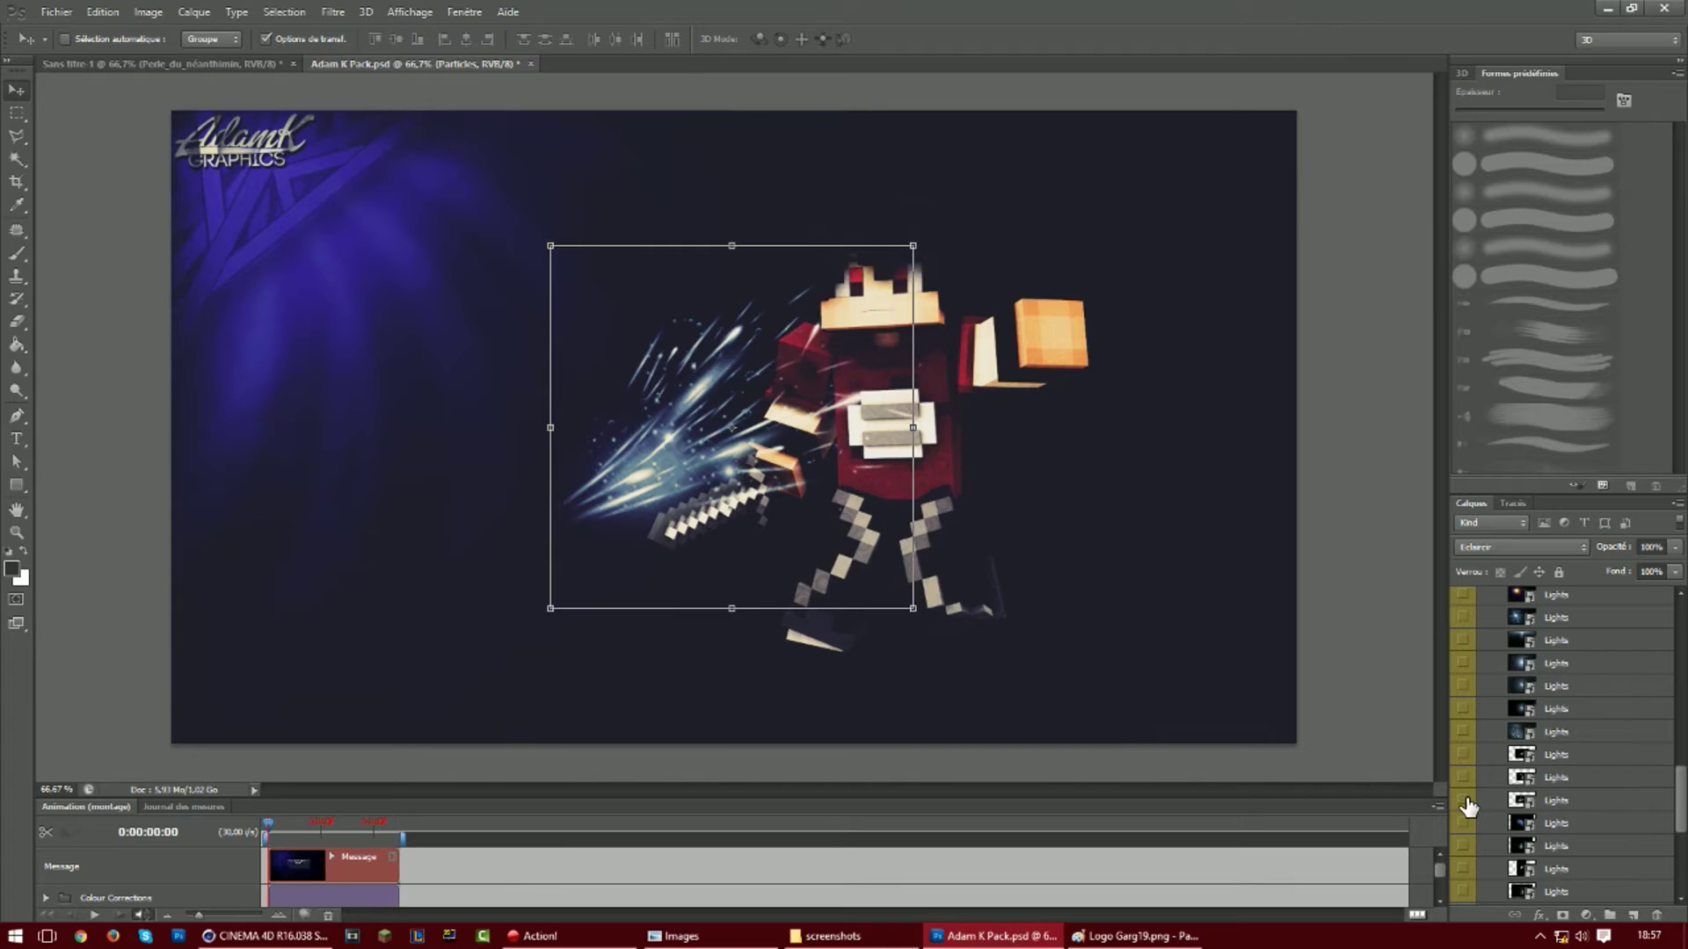
click(1578, 802)
mouse_move(666, 505)
mouse_down()
mouse_move(281, 123)
mouse_move(260, 70)
mouse_move(582, 228)
mouse_move(719, 273)
mouse_move(953, 239)
mouse_move(984, 250)
mouse_move(957, 249)
mouse_move(903, 299)
mouse_up()
Scale the spark light to about 59%, raise its layer above both pearls and position it over the pearl trail
drag(597, 450, 601, 446)
drag(839, 231, 645, 370)
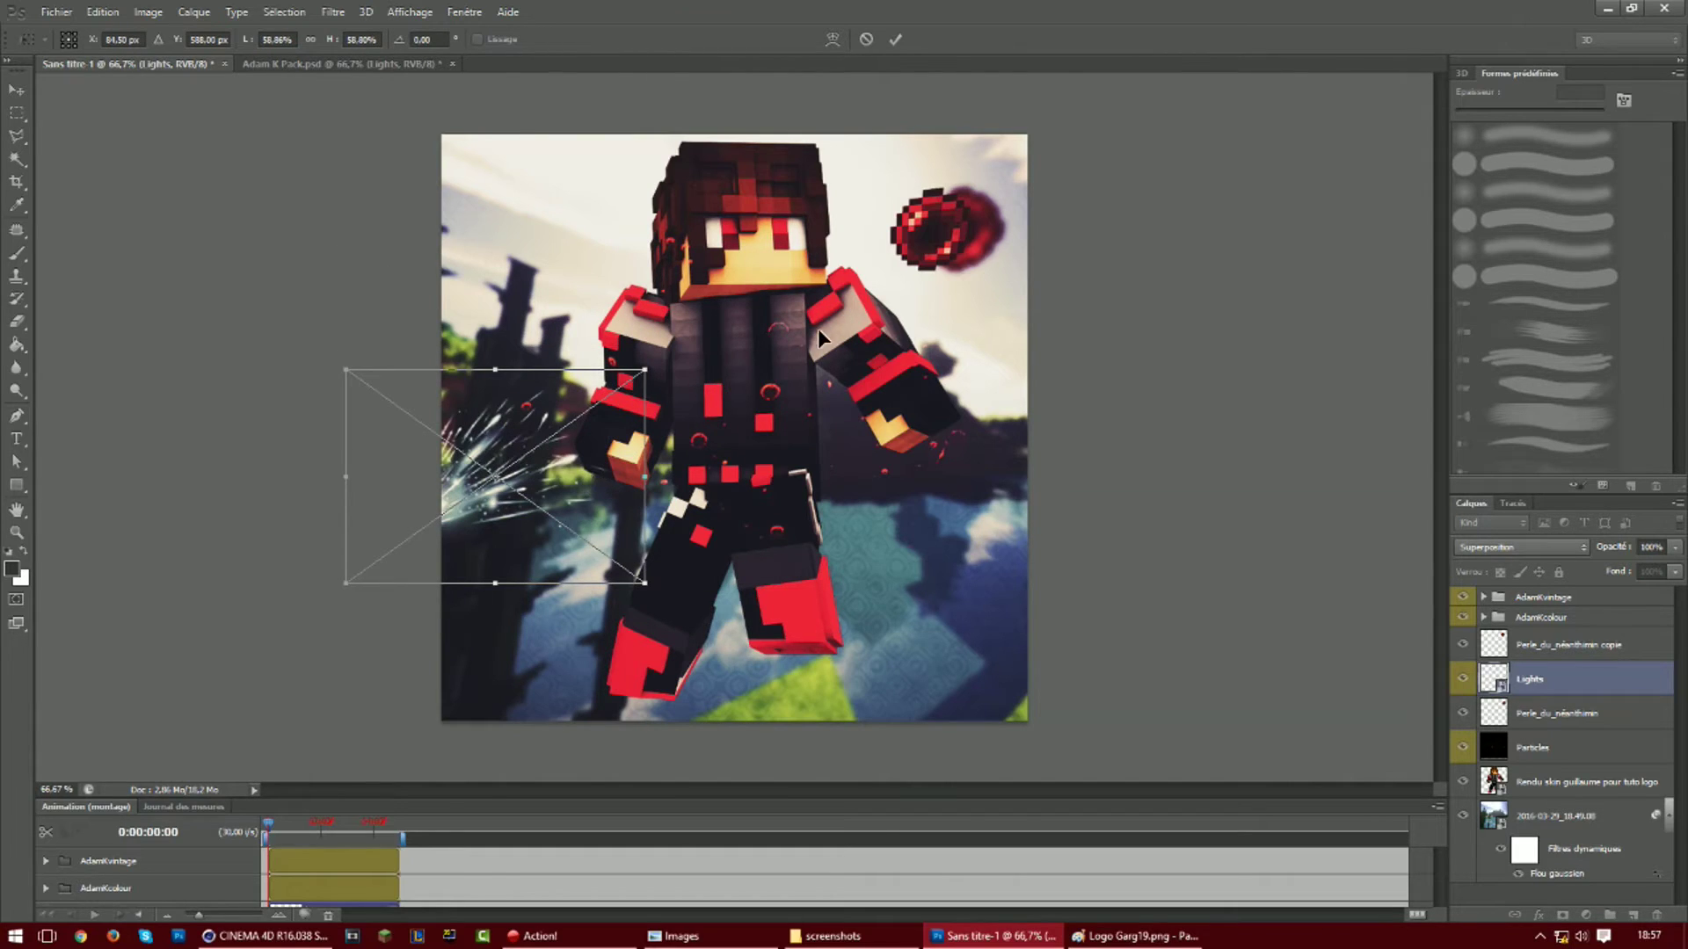
drag(645, 459, 1050, 220)
key(Return)
drag(1587, 685, 1563, 626)
drag(949, 233, 1029, 211)
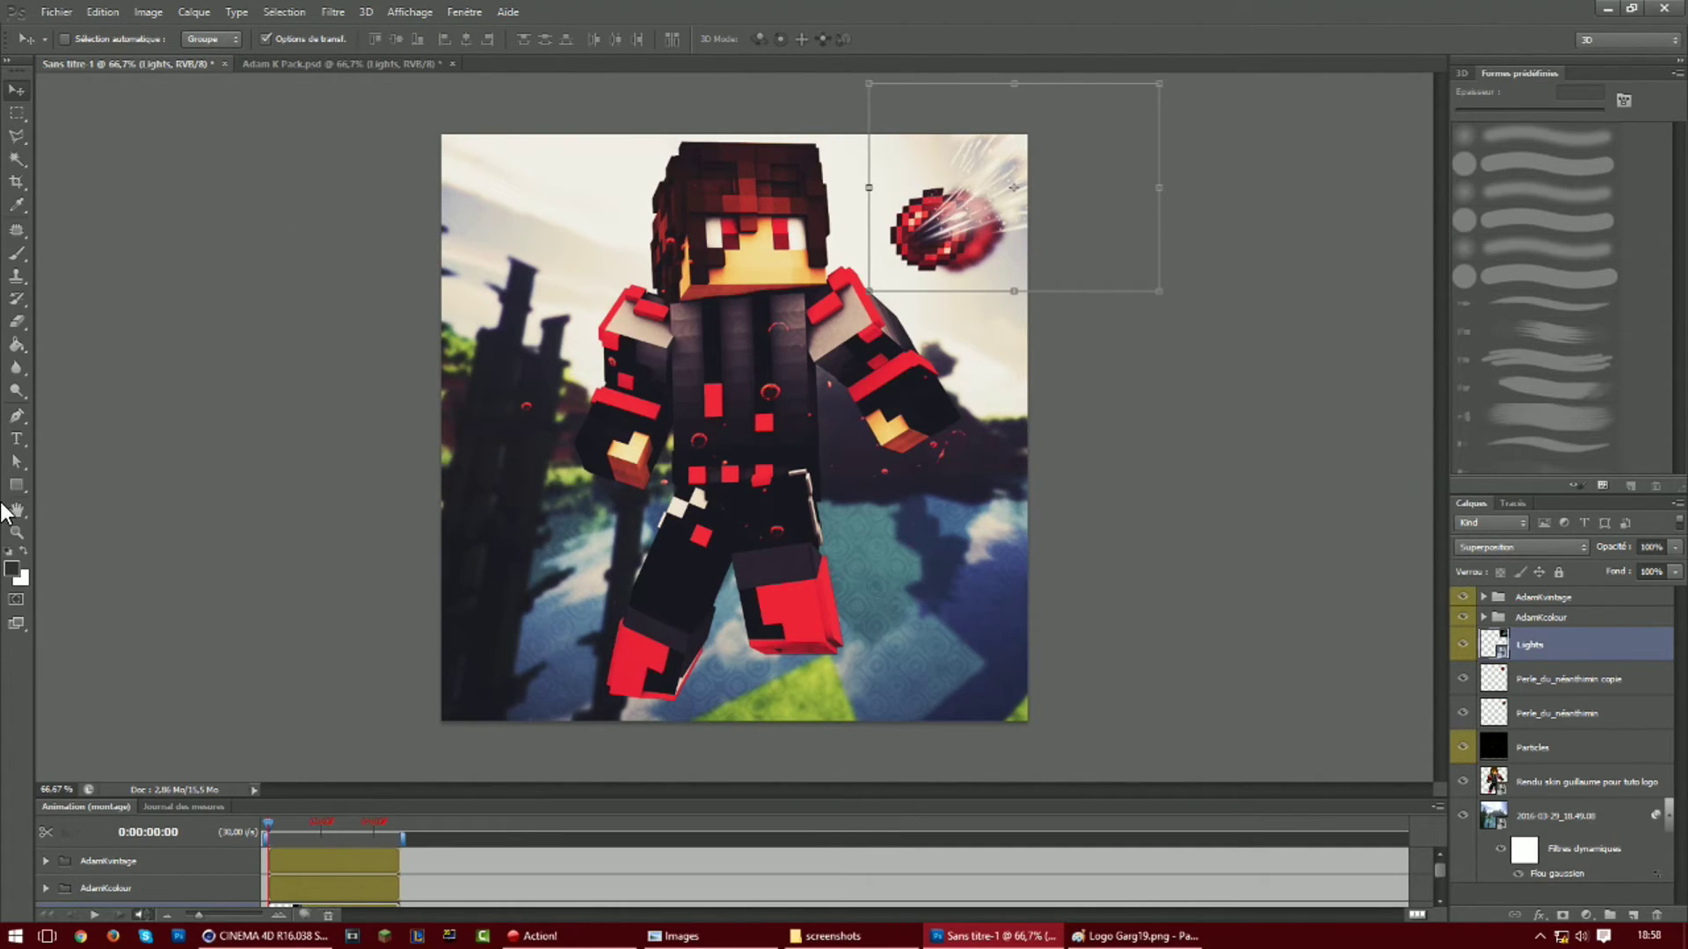
Rasterize the Lights layer and recolor the sparks orange-red with hue -180 and saturation +55
click(686, 480)
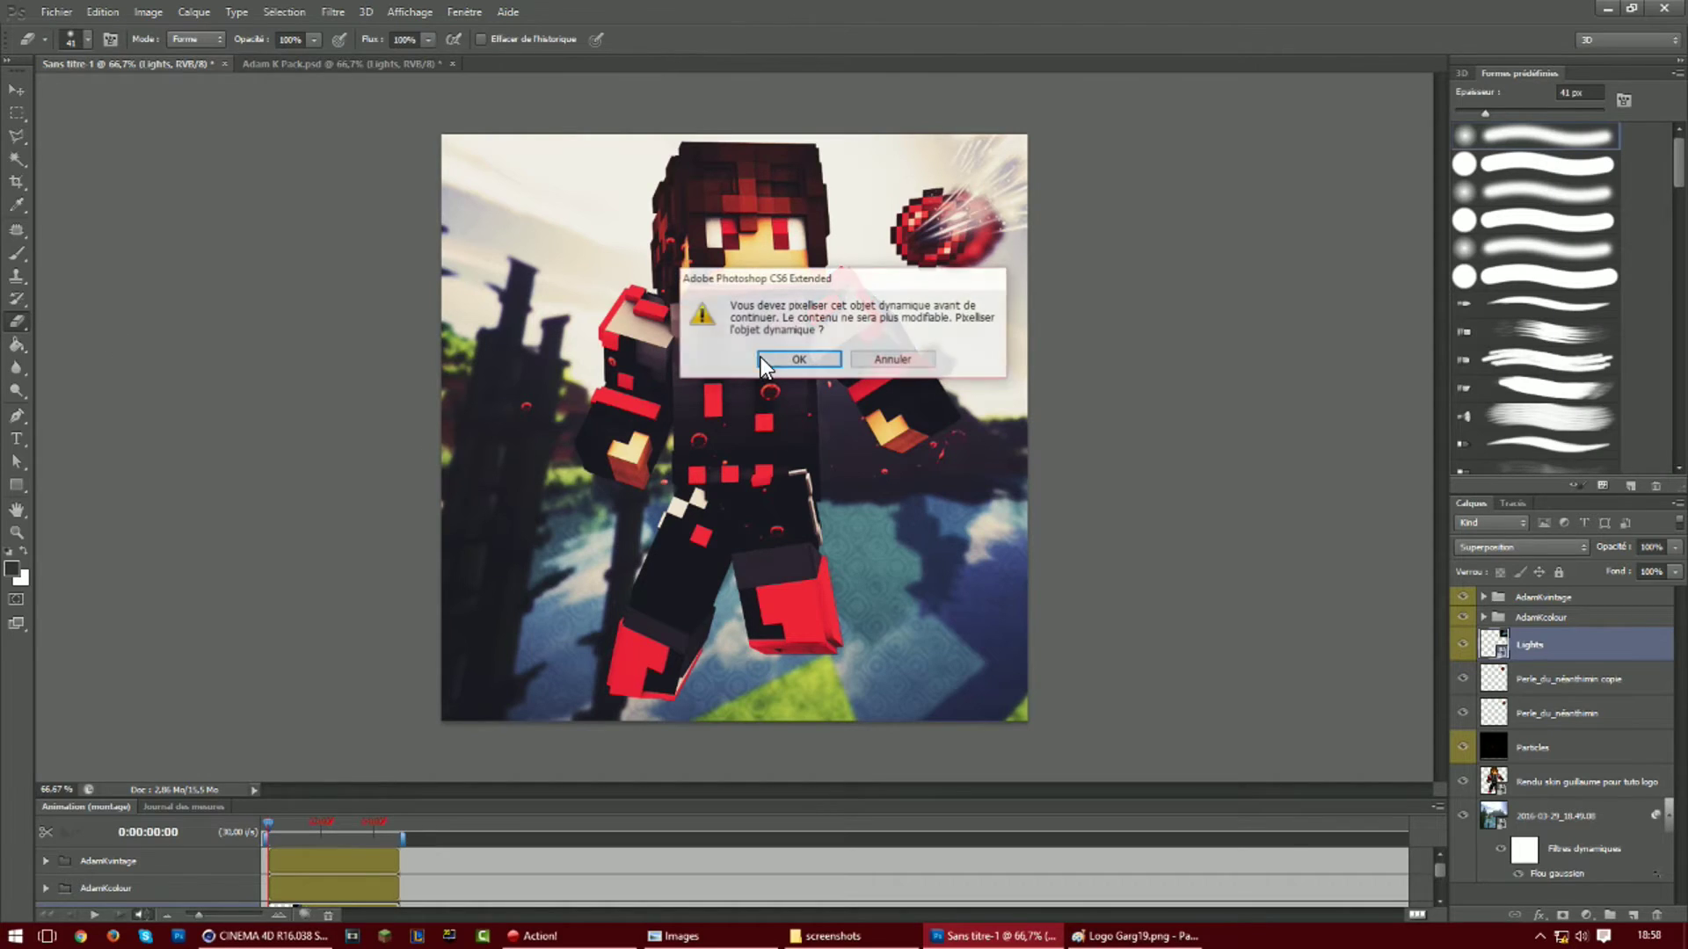
click(785, 362)
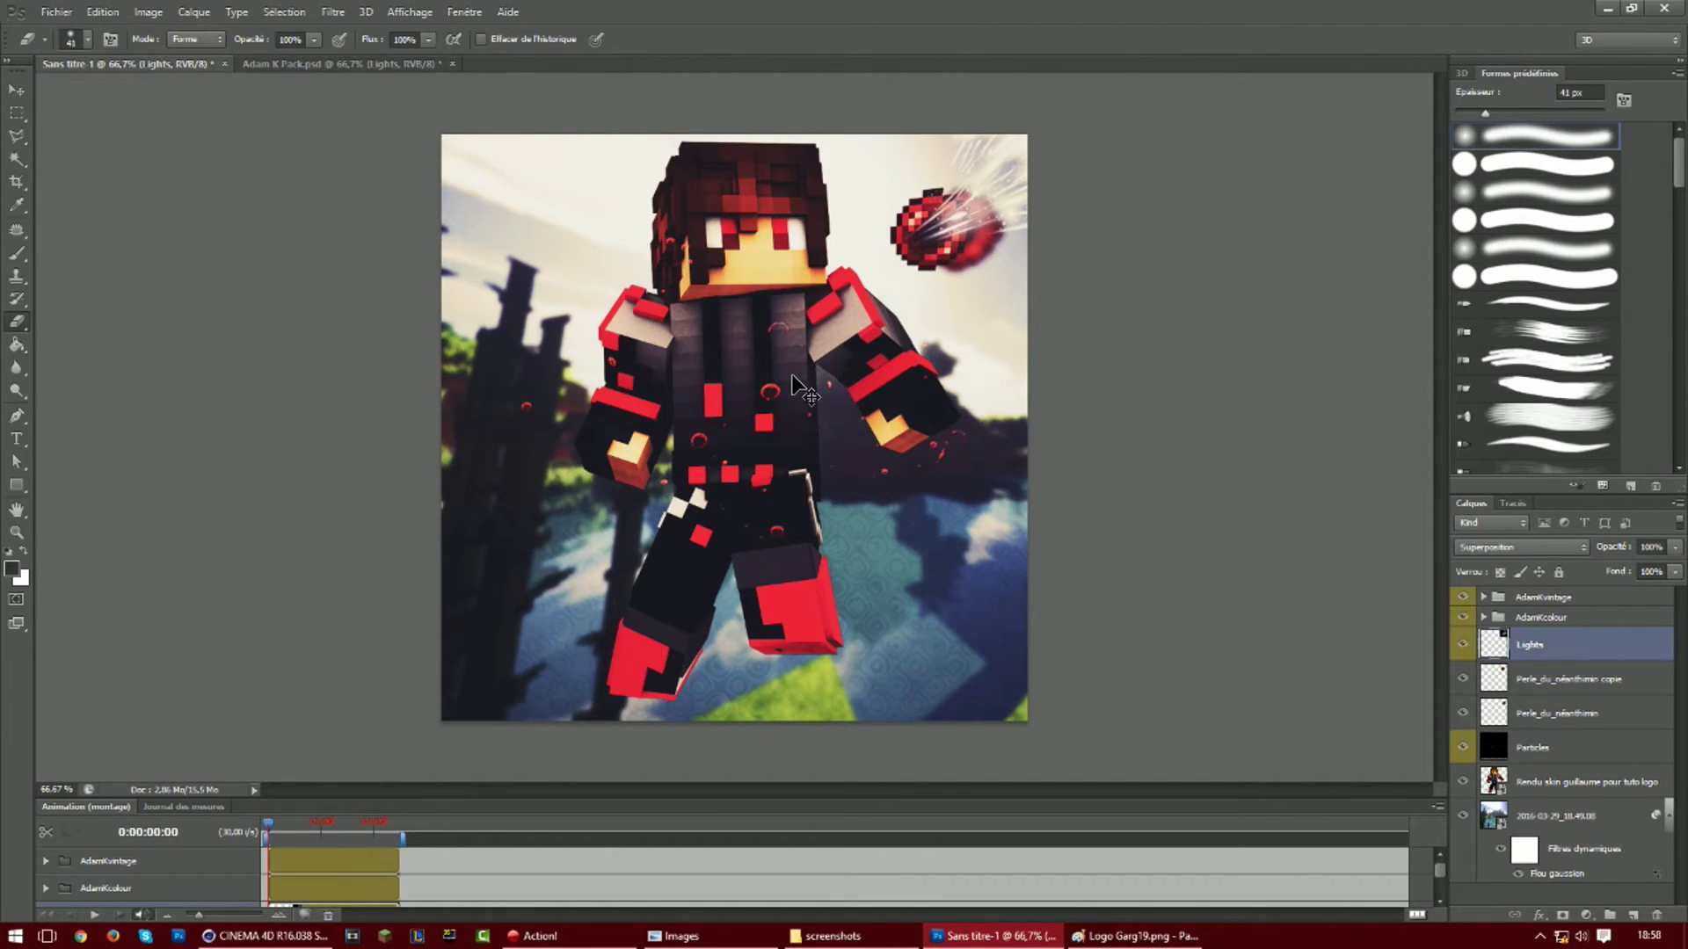
key(ctrl+u)
drag(328, 538, 240, 534)
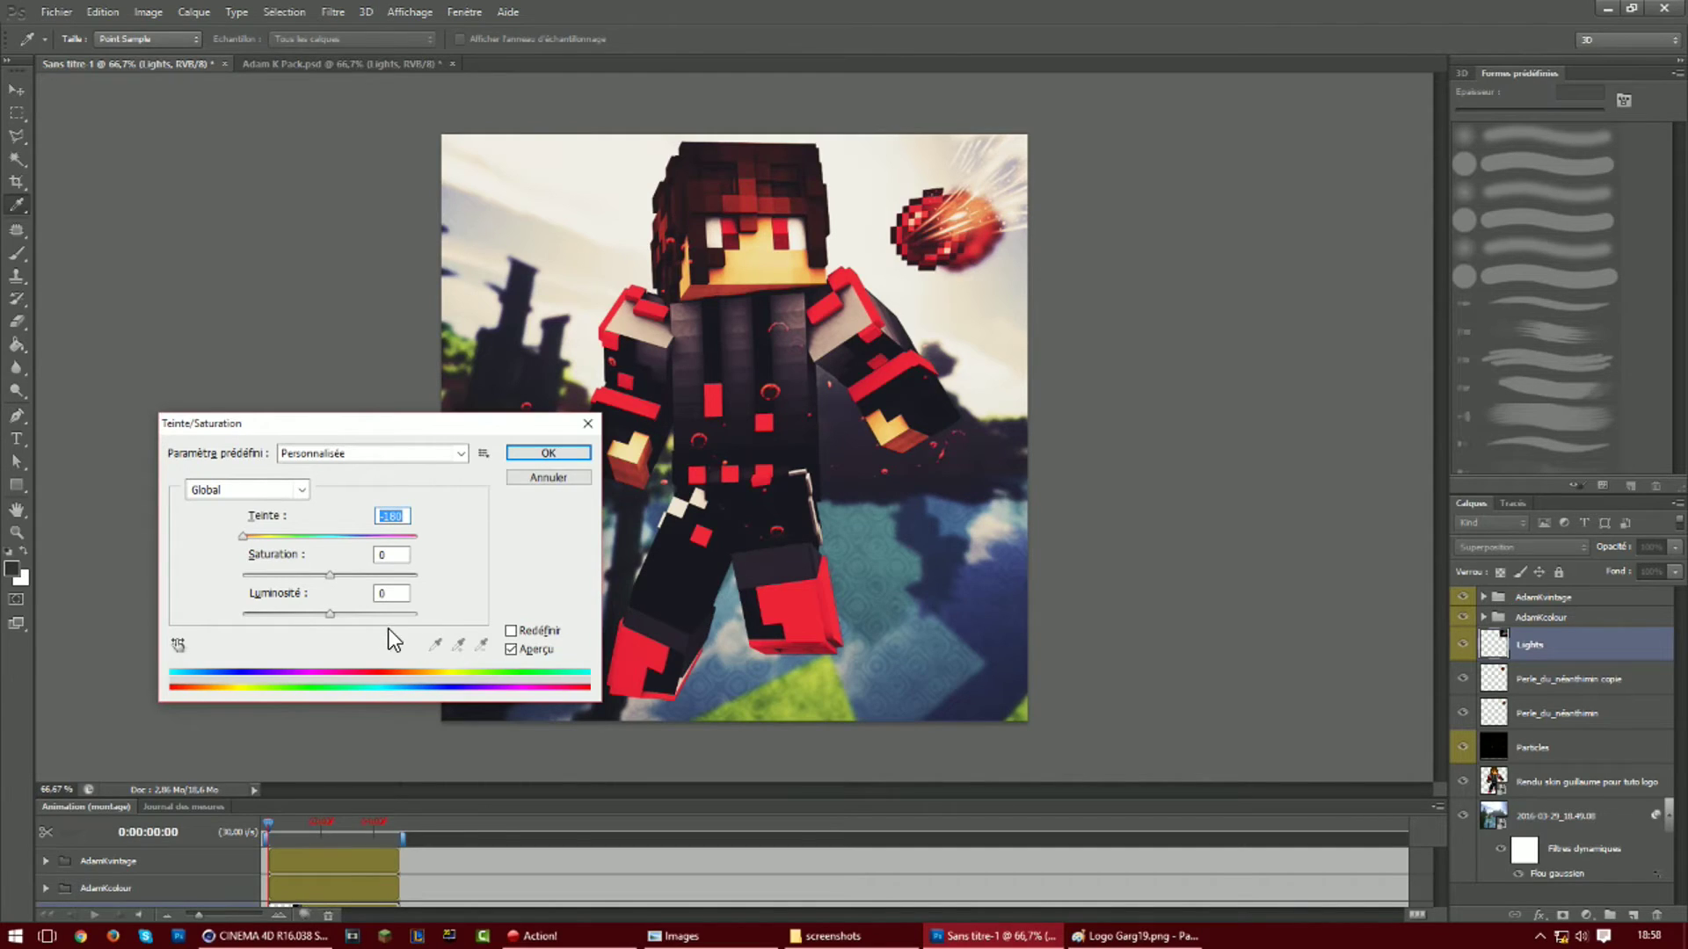
drag(329, 575, 362, 573)
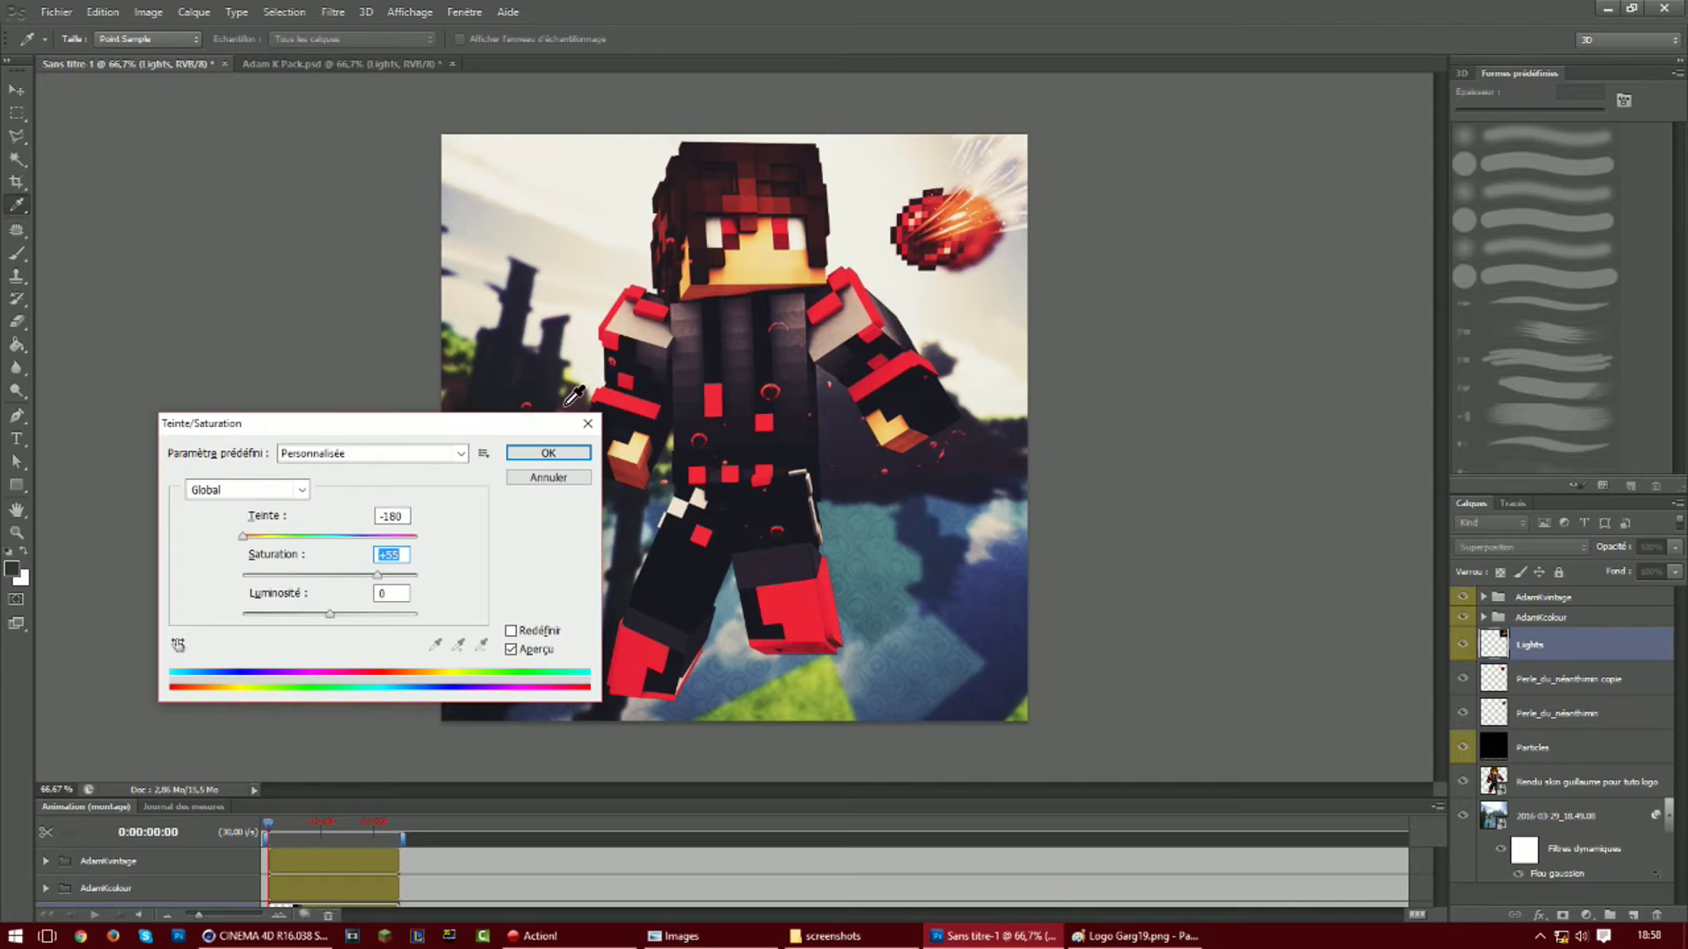
click(554, 453)
key(e)
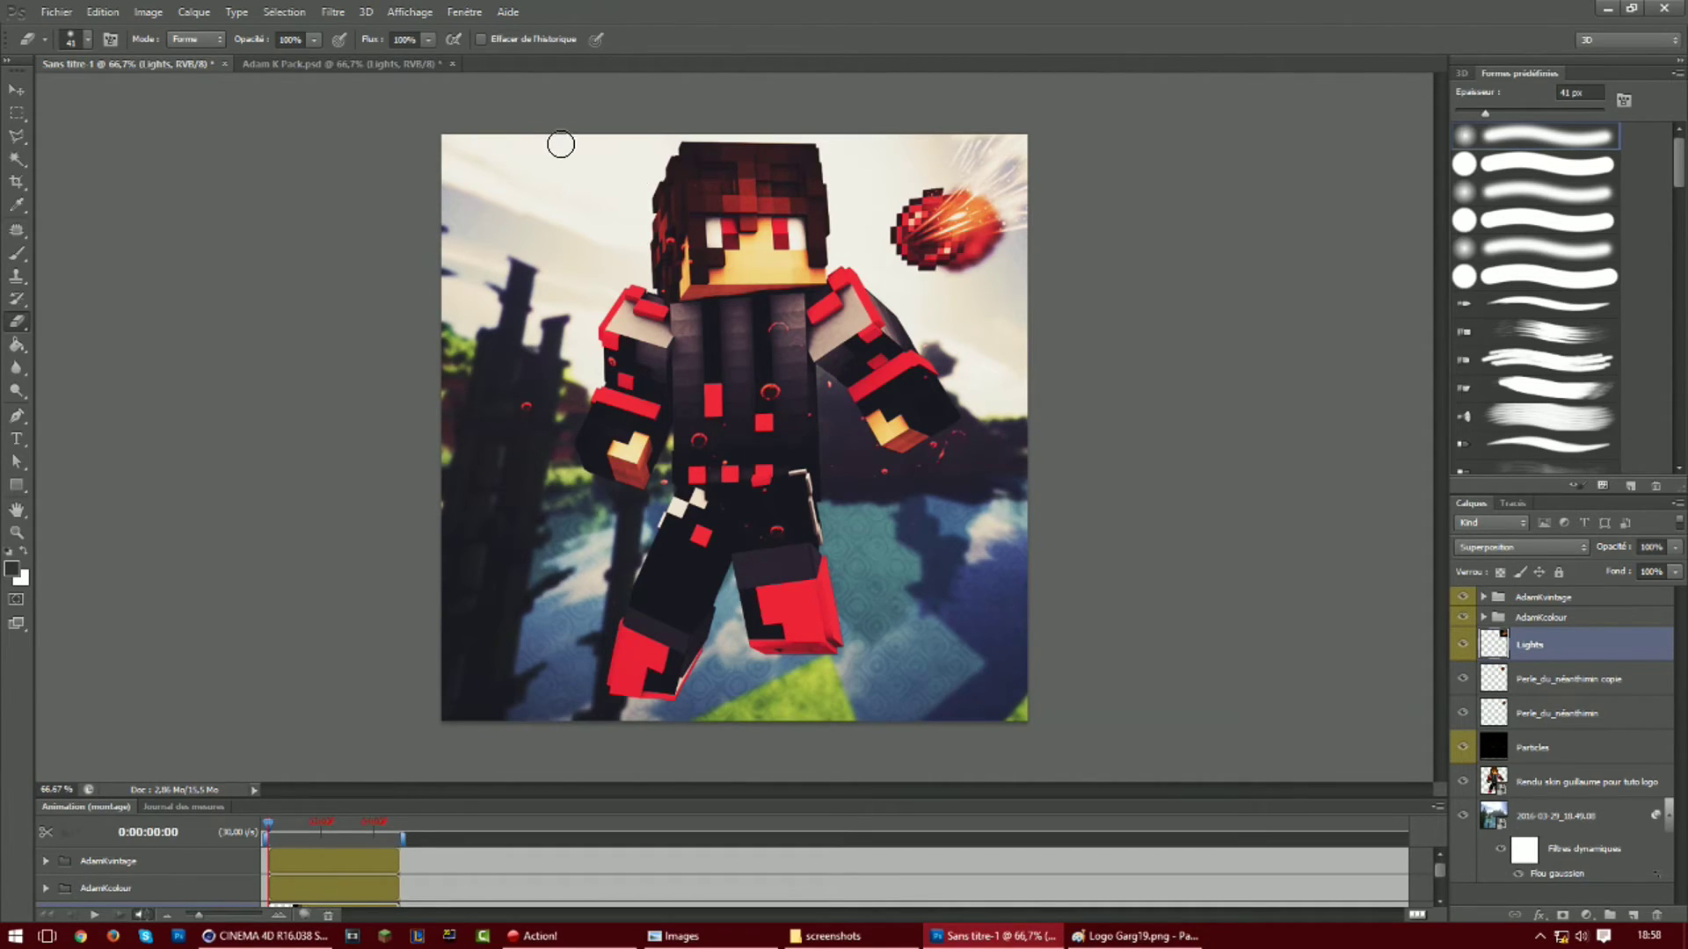
Select everything from the AdamKvintage group down to the landscape layer and merge it all into a single layer
click(15, 110)
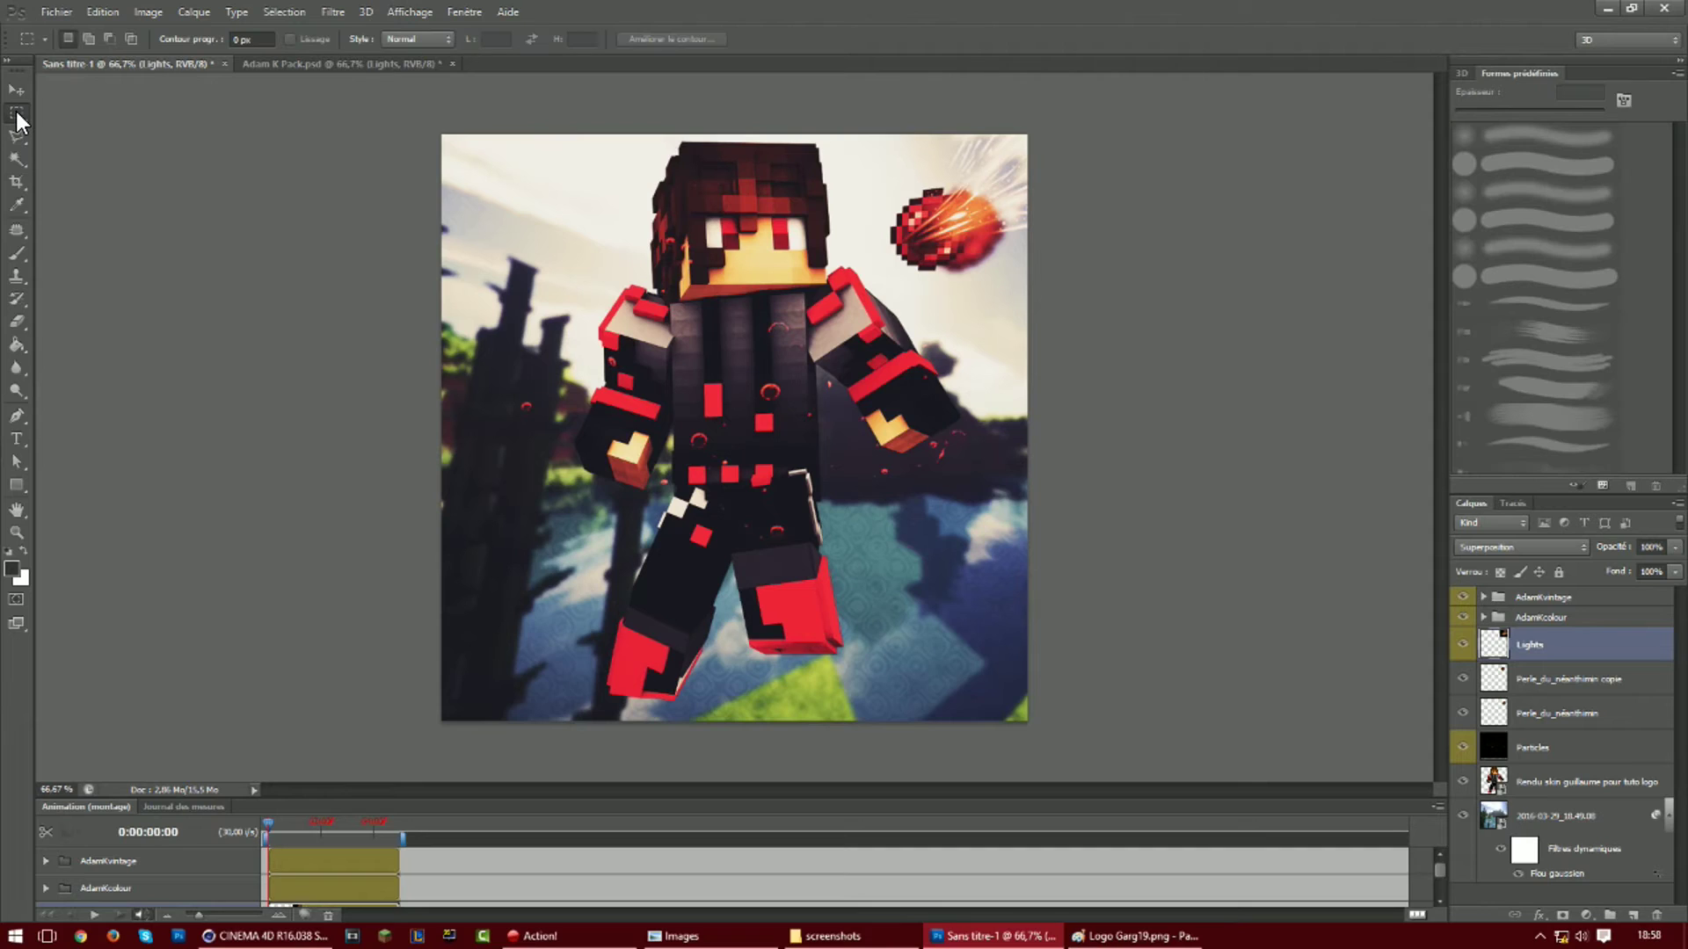
click(1591, 600)
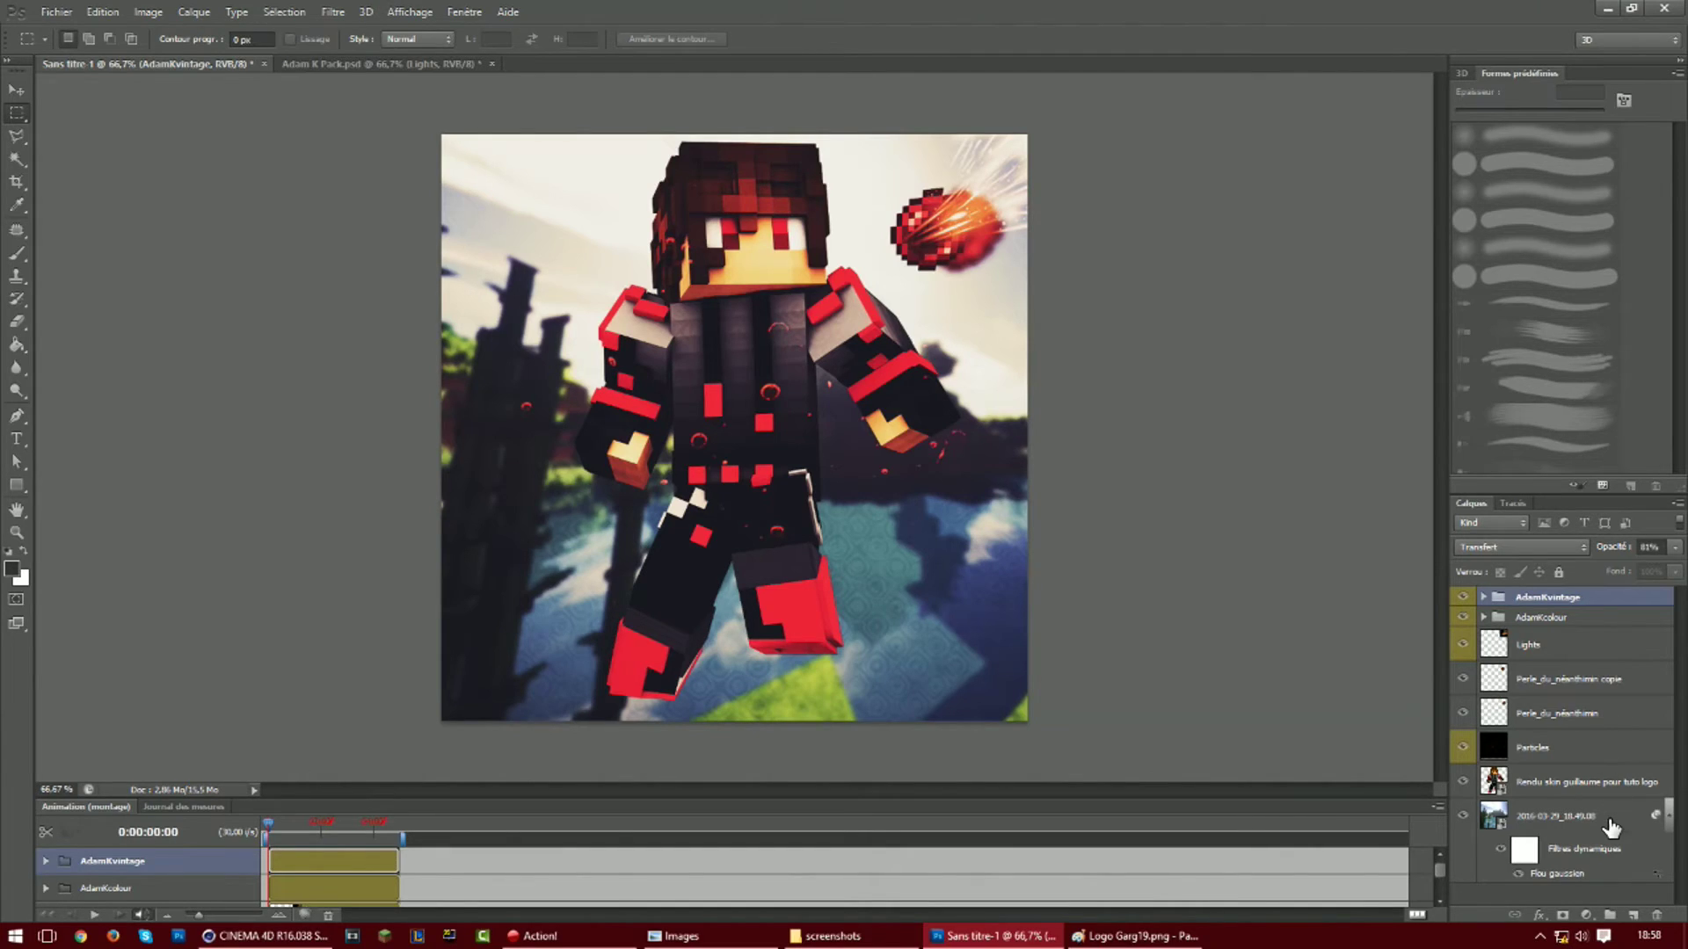
shift+click(1591, 819)
click(1558, 597)
key(ctrl+a)
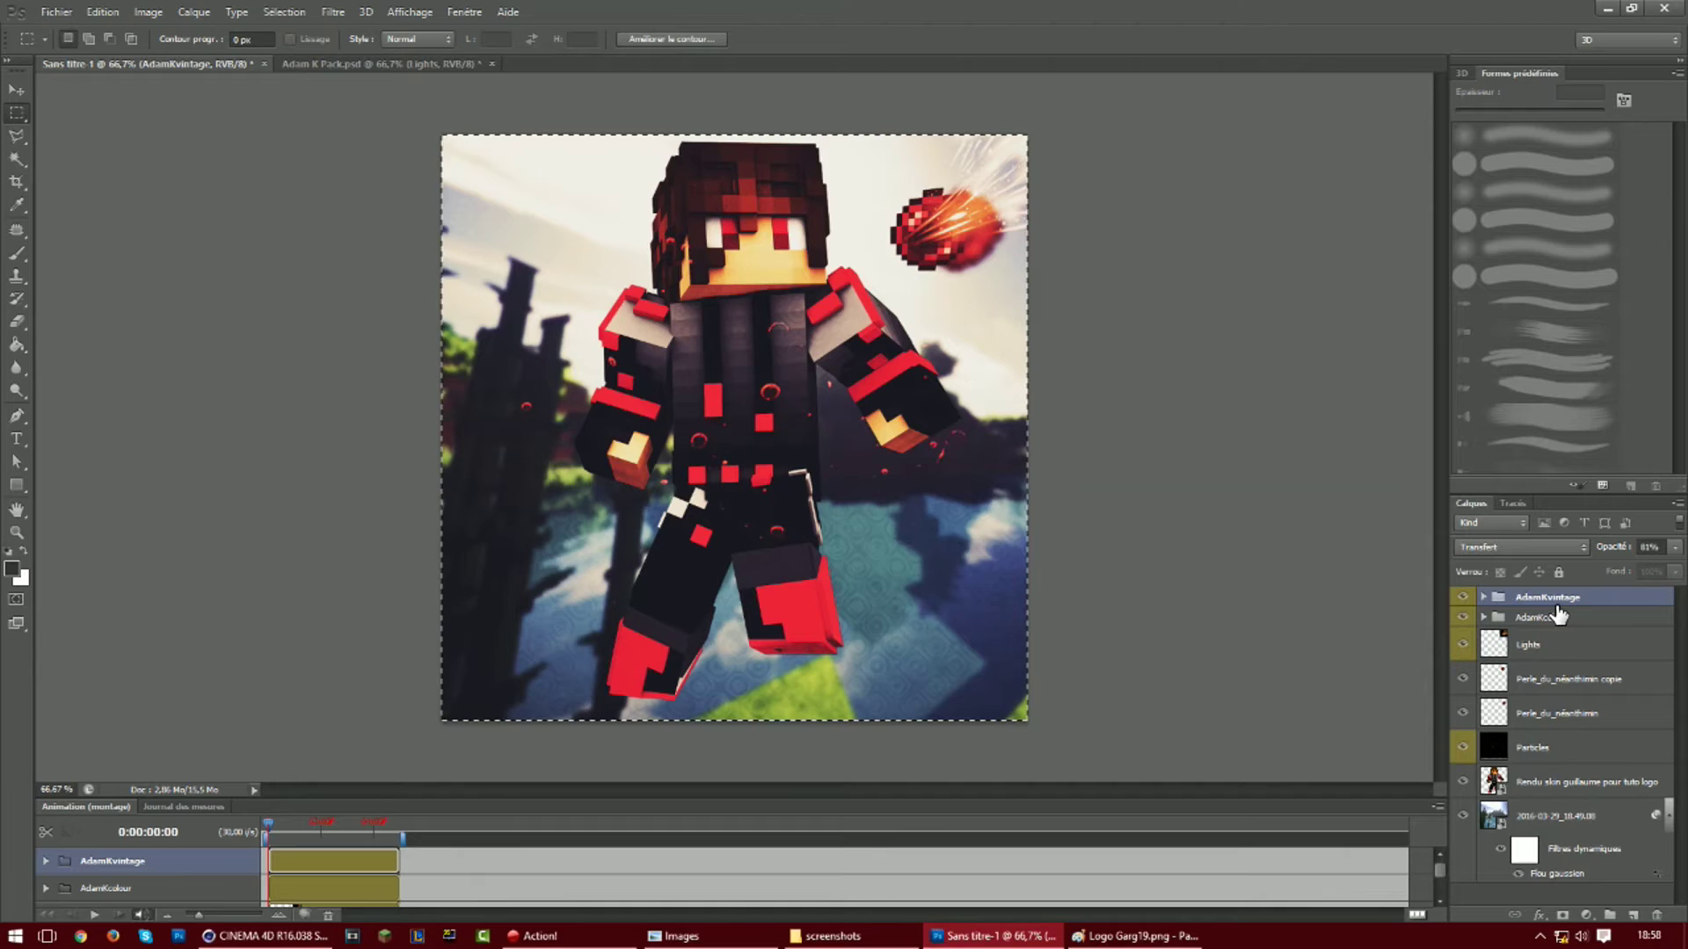
click(16, 90)
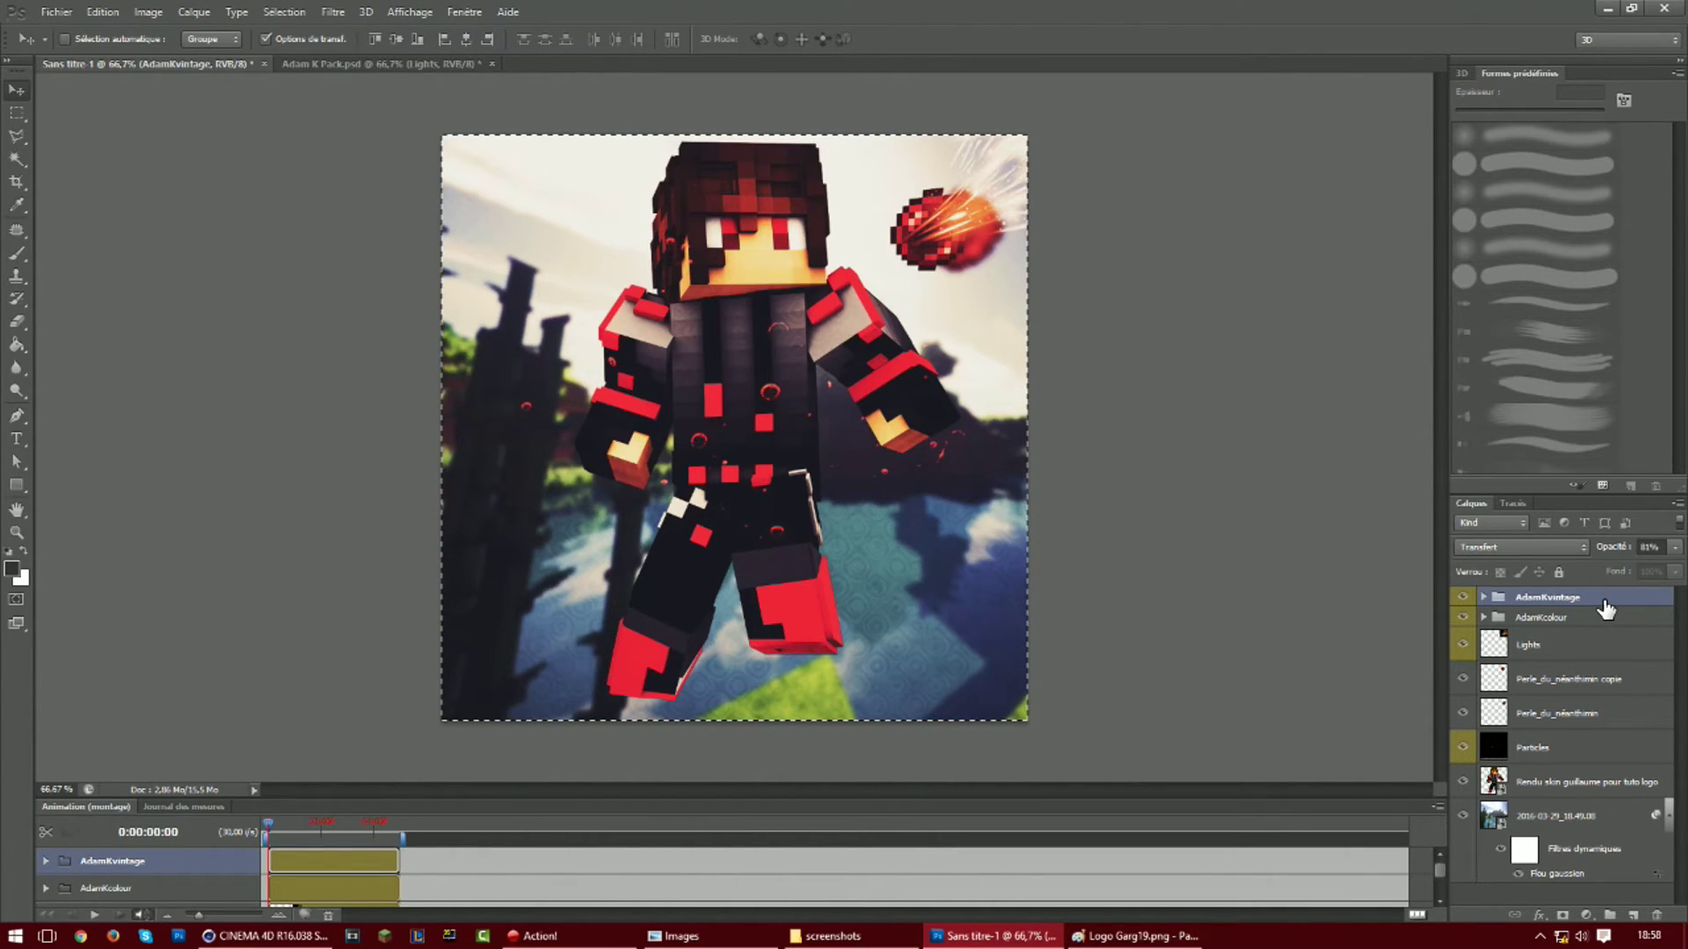
shift+click(1578, 819)
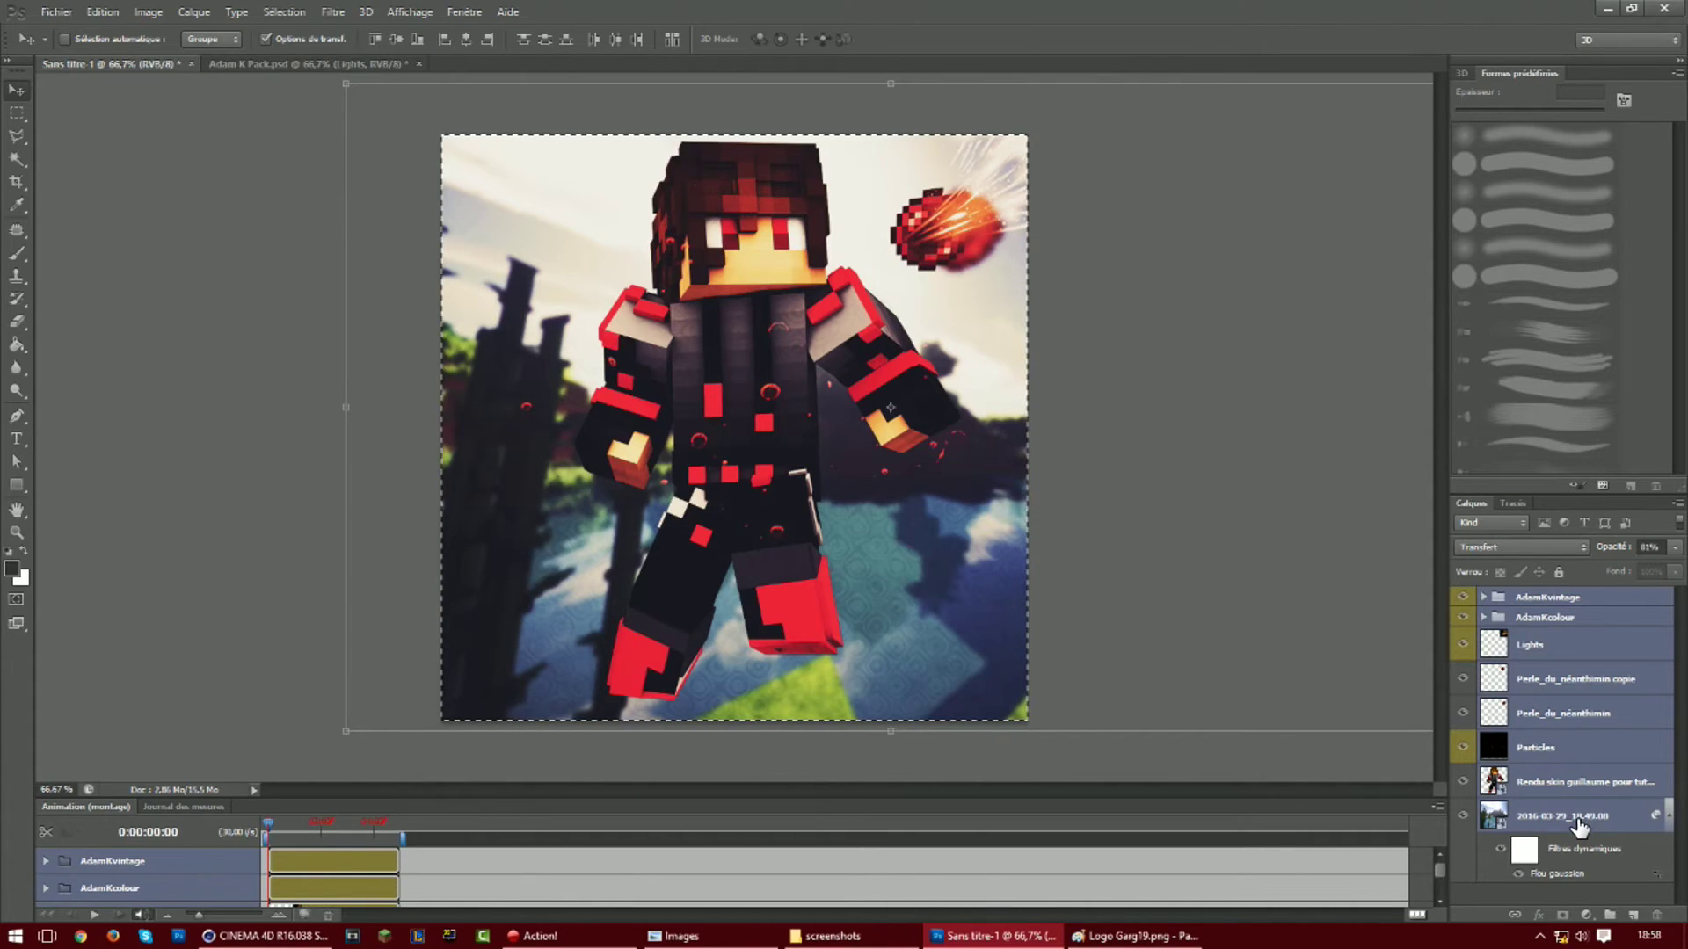
key(ctrl+e)
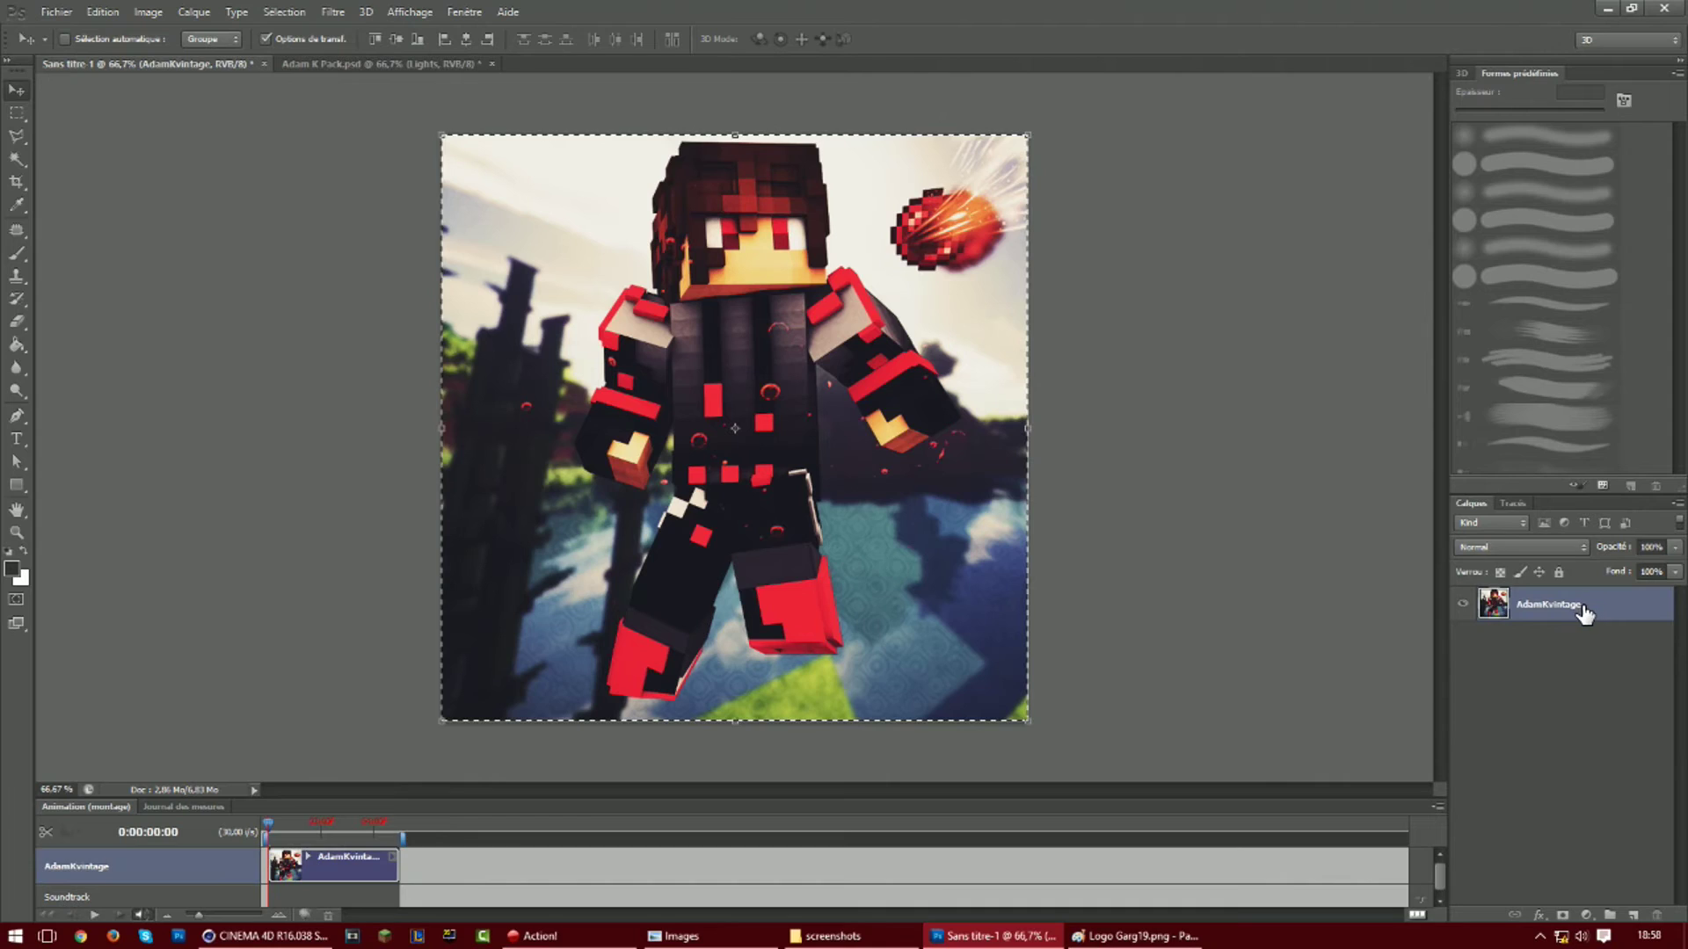
Make a rectangular selection slightly inset from all canvas edges and copy that area of the merged image to a new layer
click(17, 114)
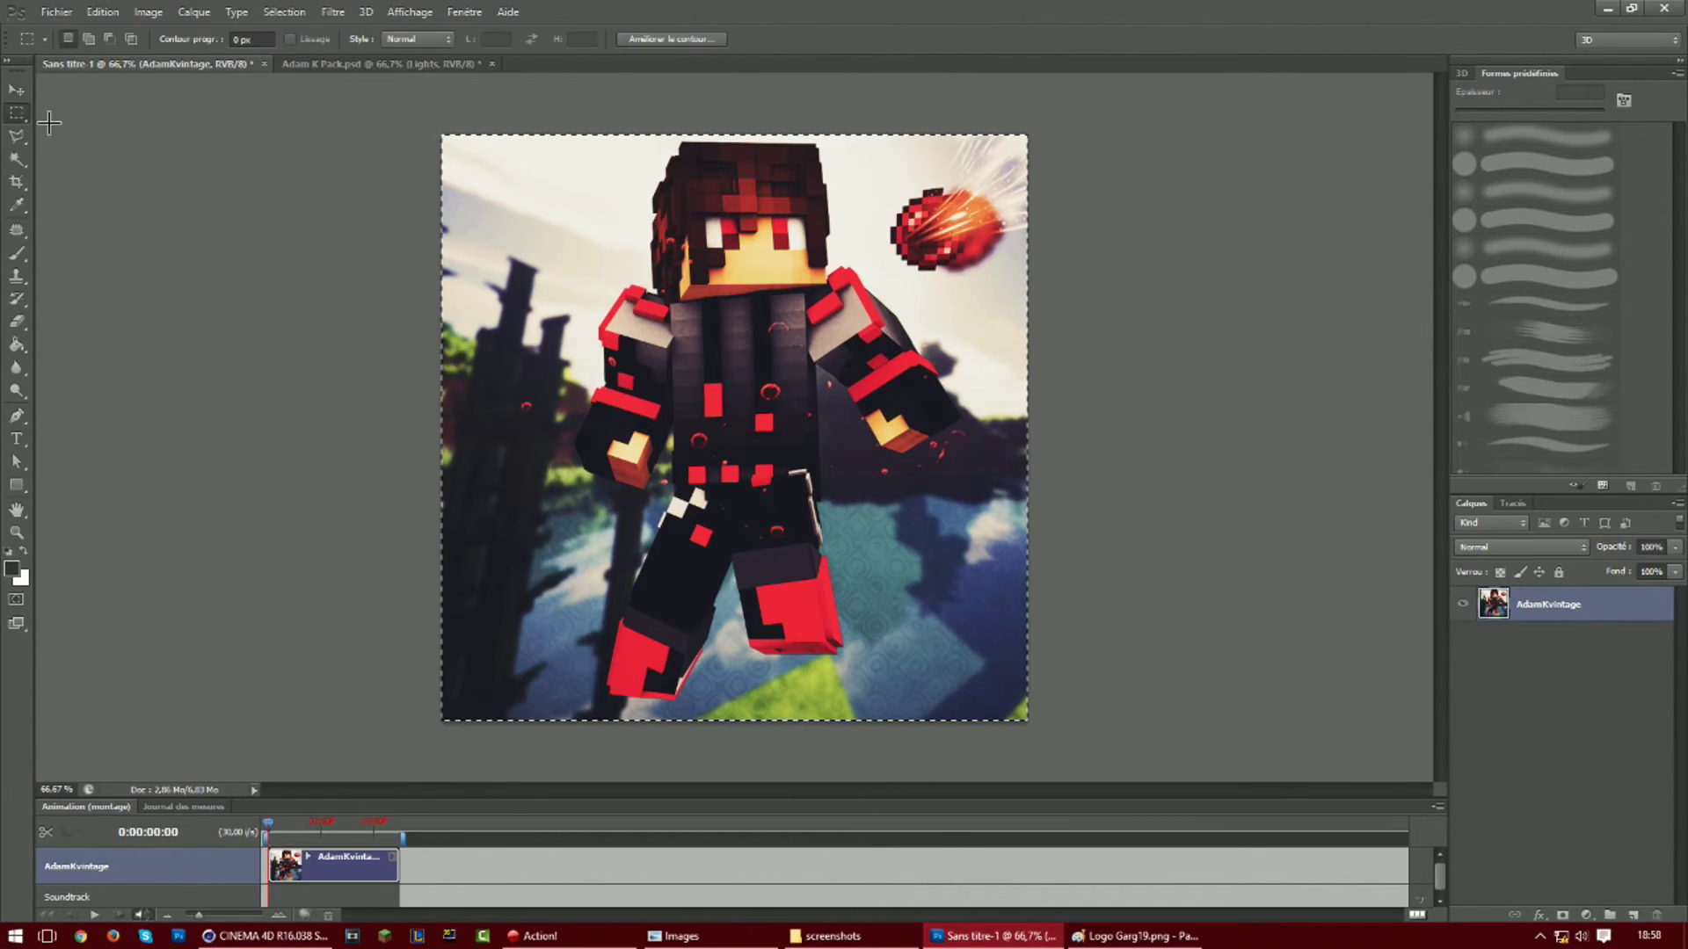
click(17, 88)
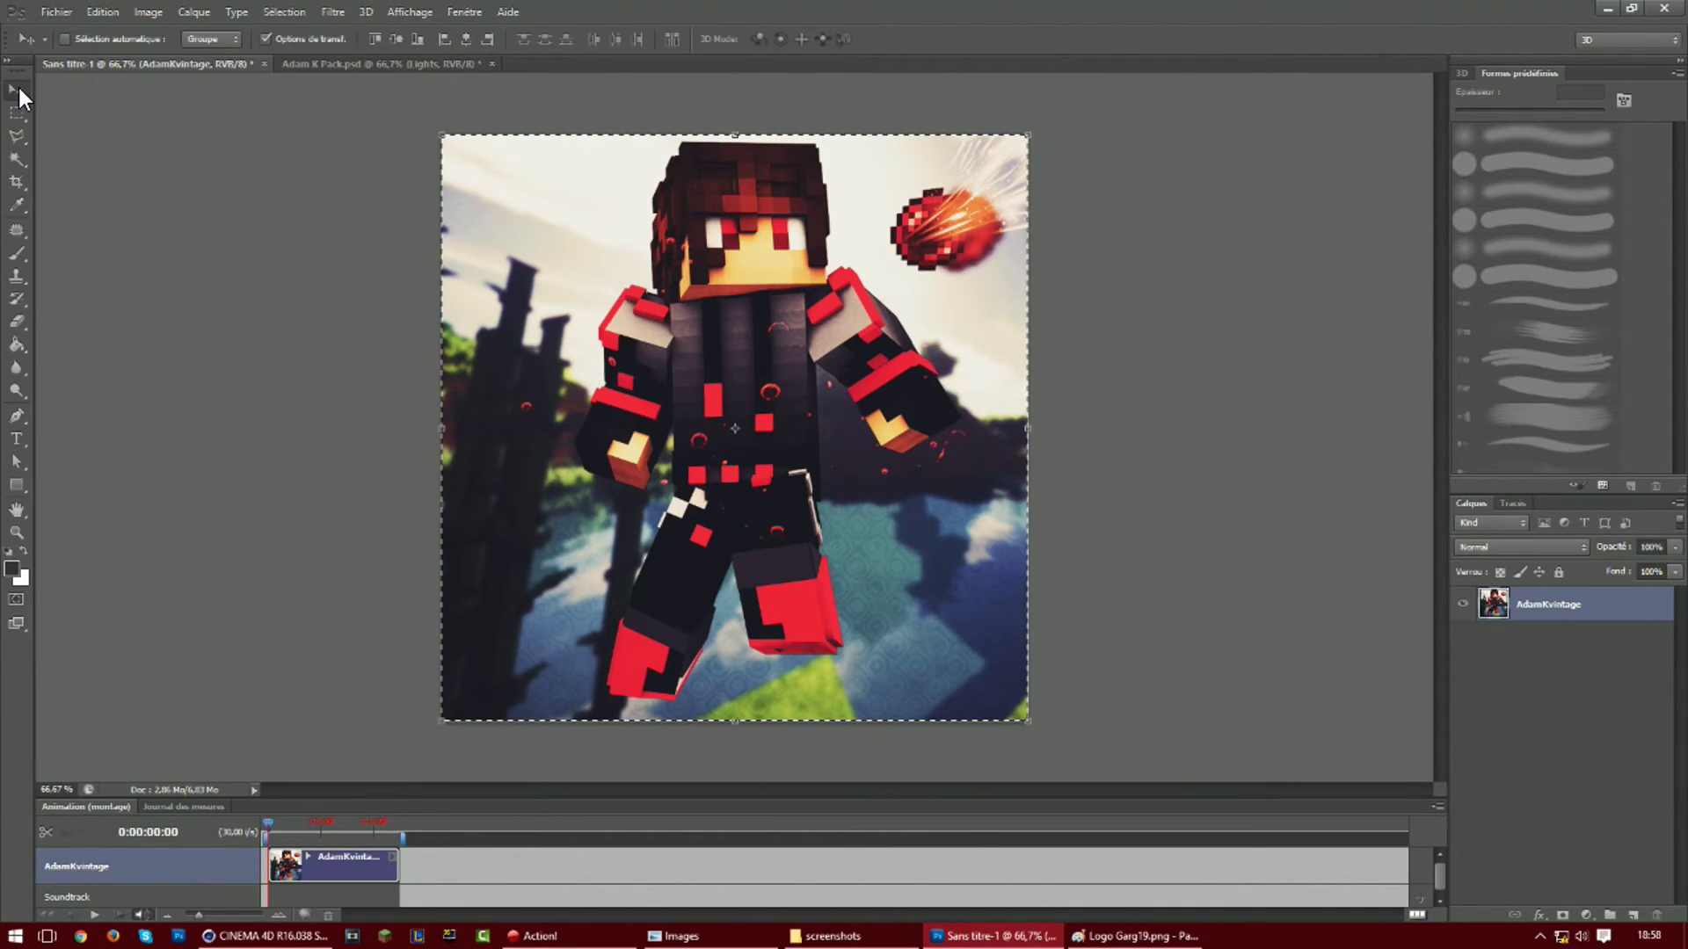
click(18, 110)
click(549, 262)
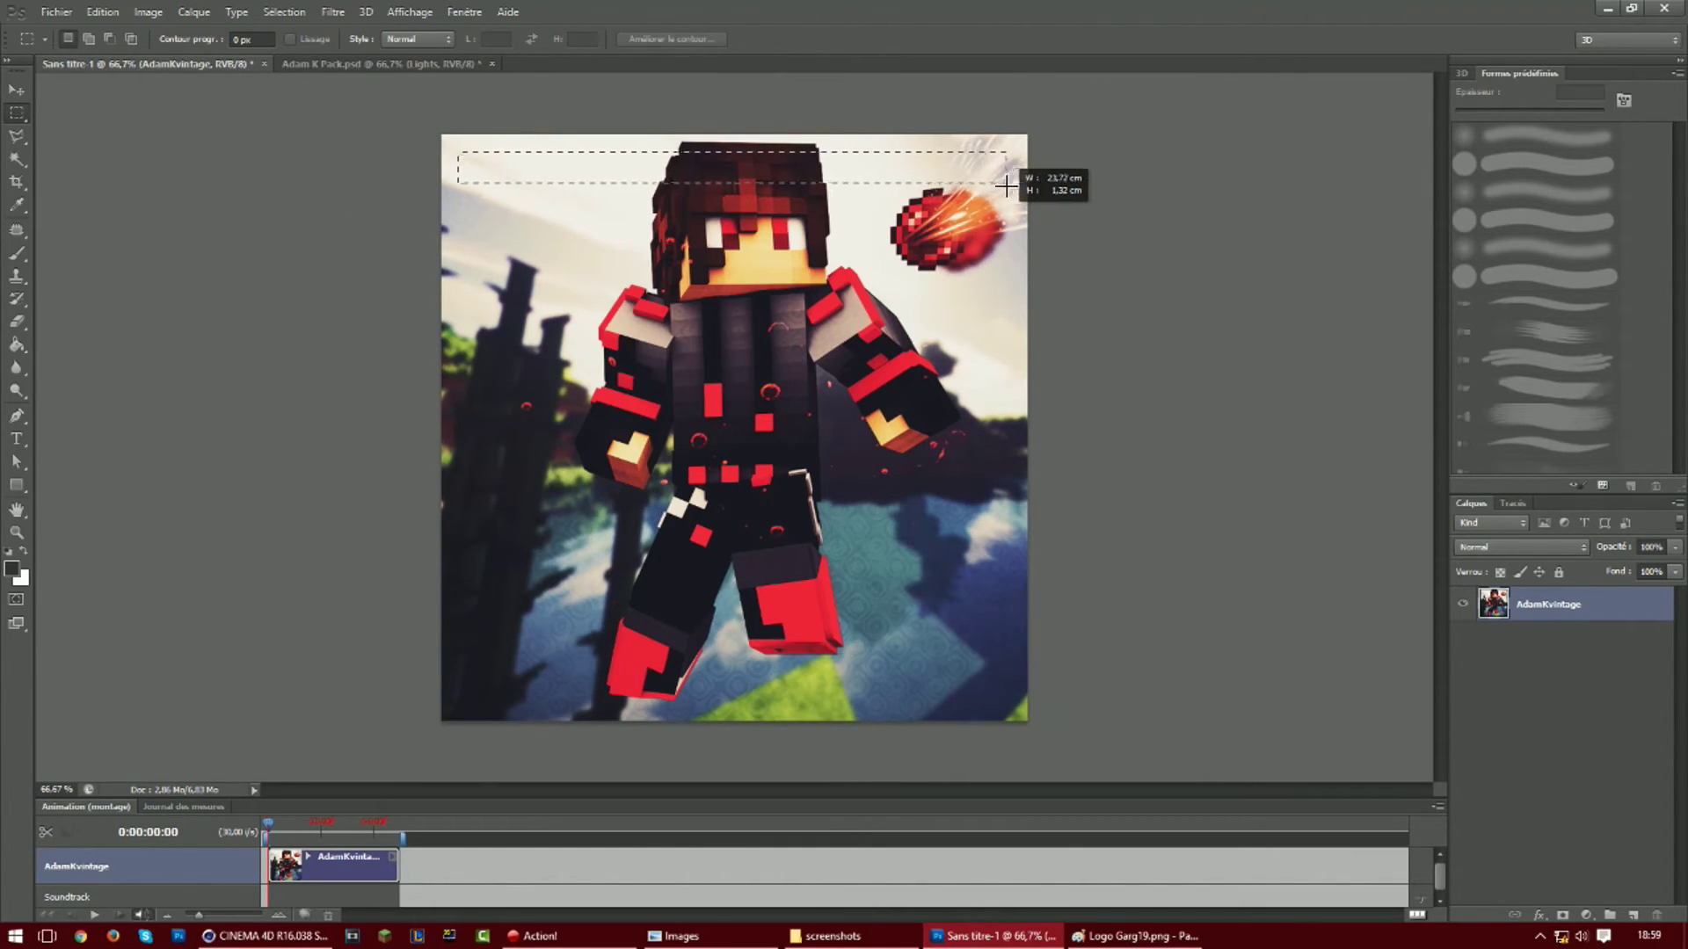
drag(1033, 379, 1014, 703)
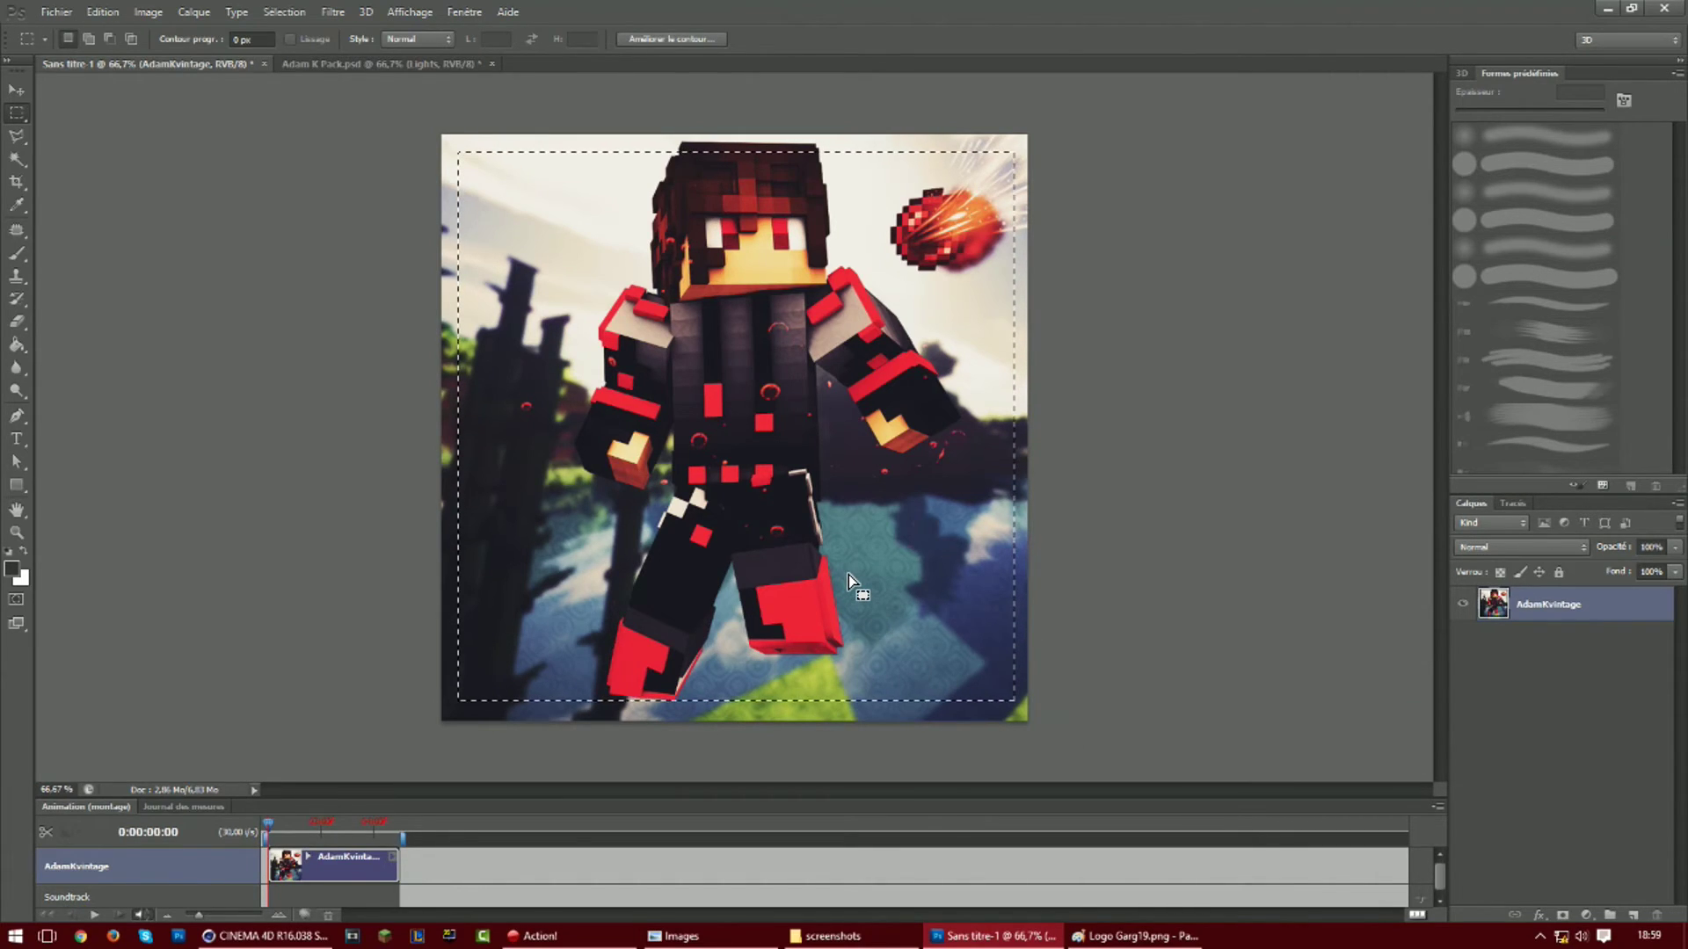
key(ctrl+j)
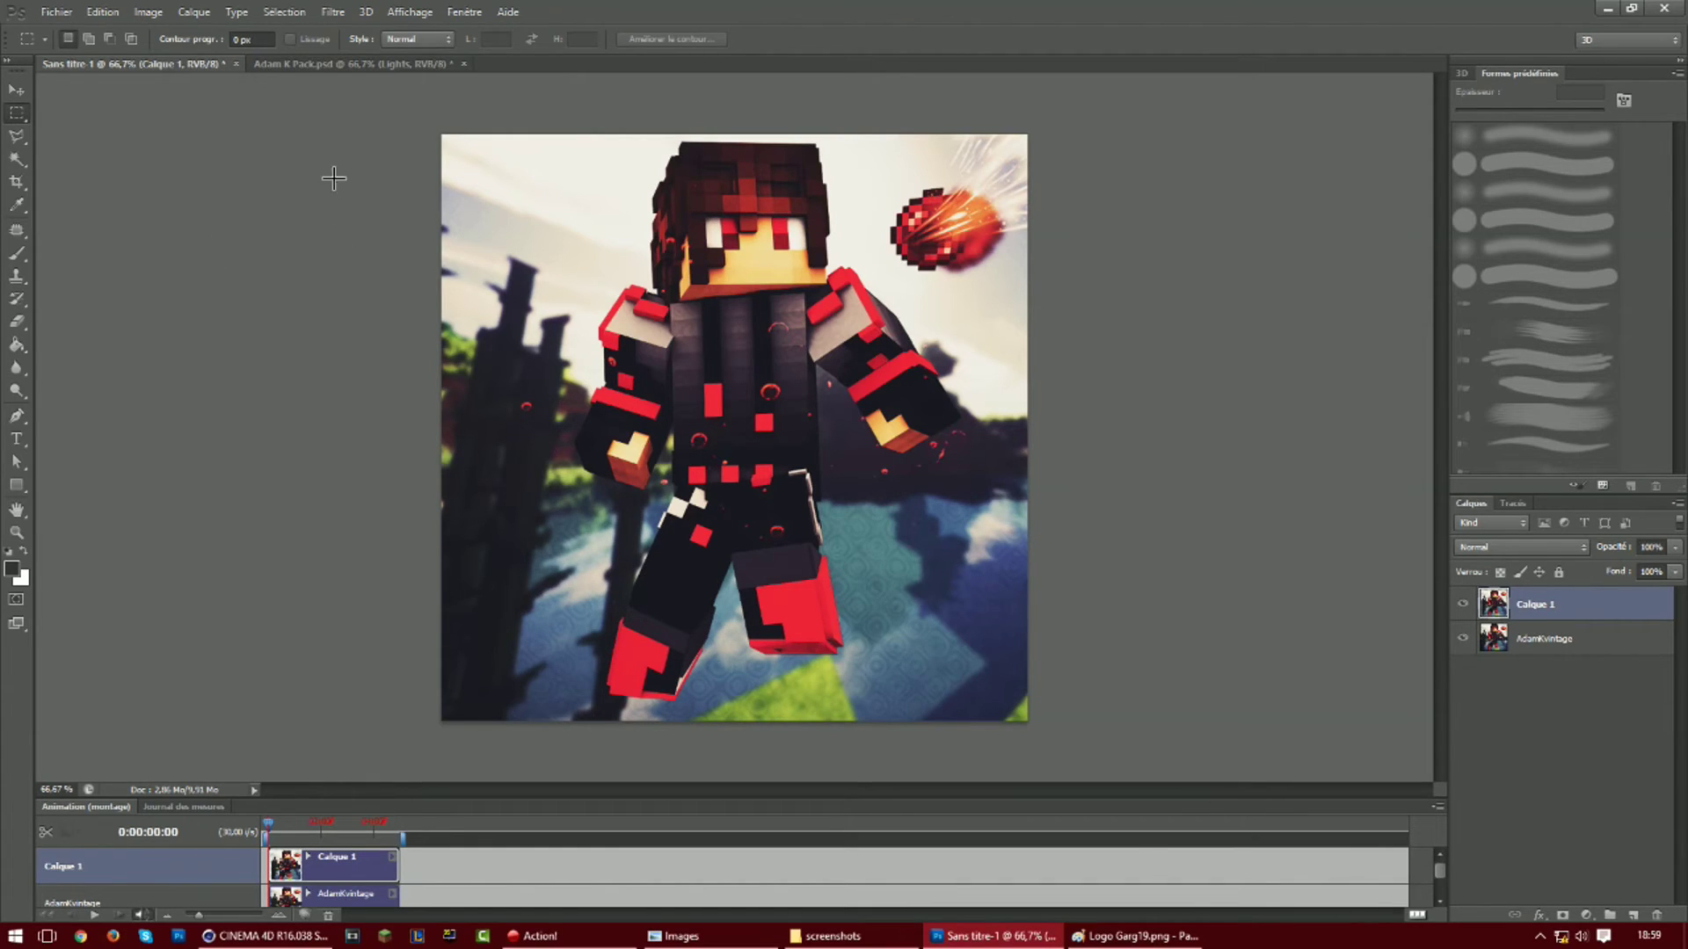
Switch to the Adam K Pack document and hide its visible spark light and particles layers
click(292, 65)
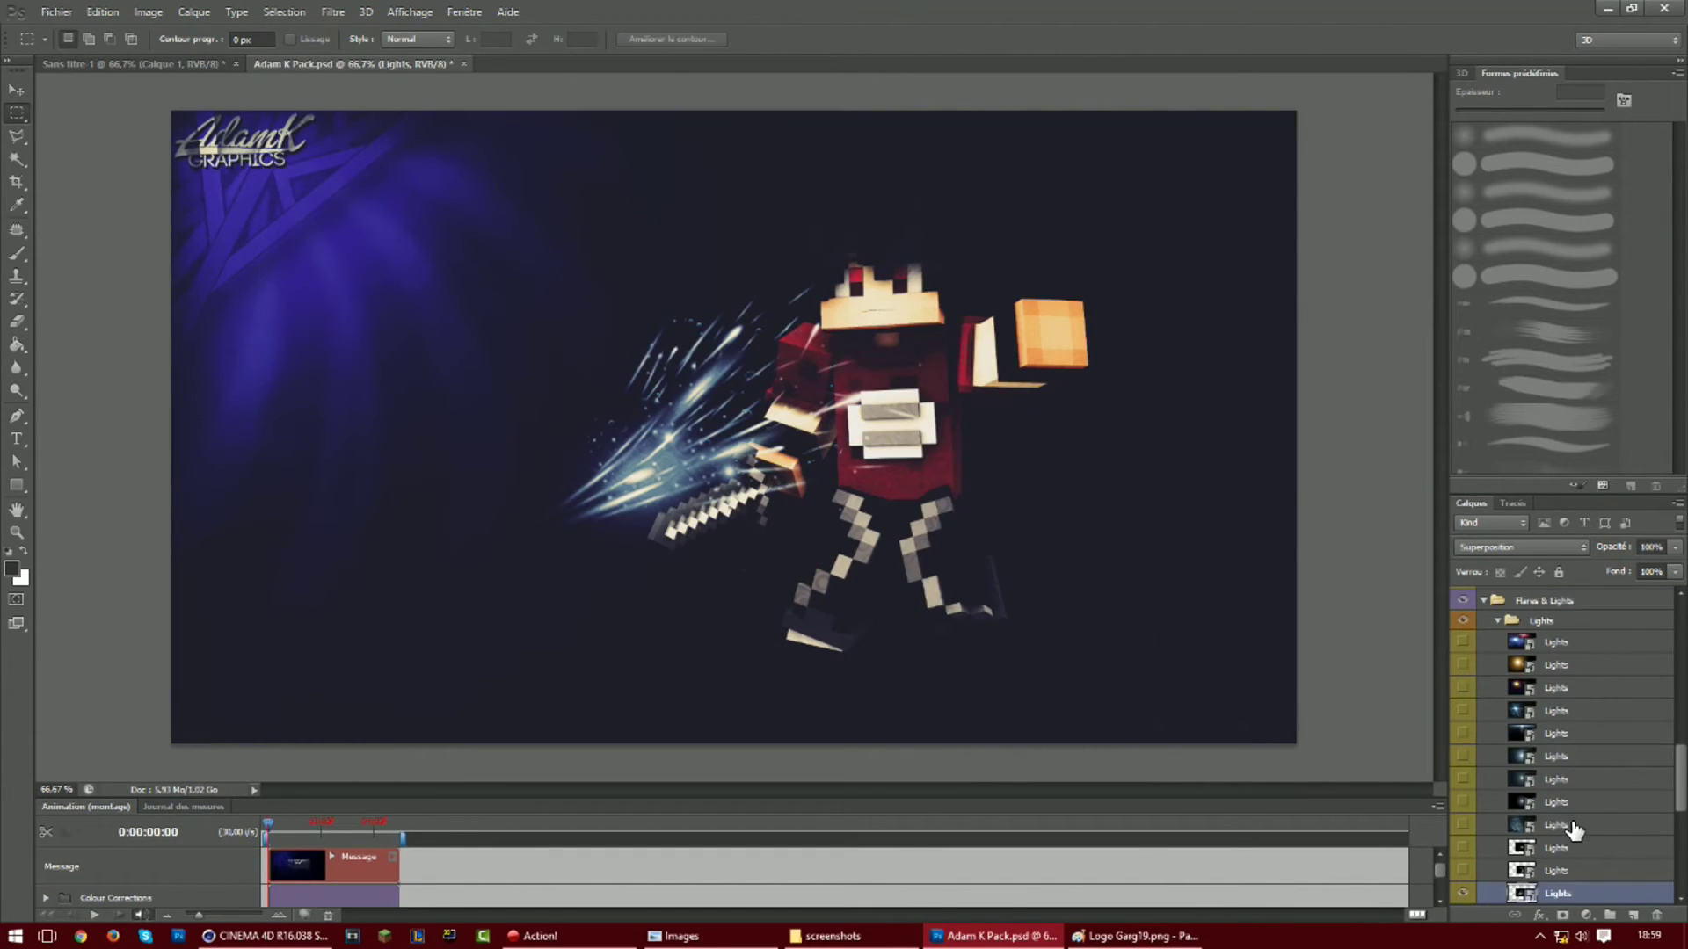
scroll(1572, 826, down, 1)
click(1463, 780)
scroll(1604, 740, up, 3)
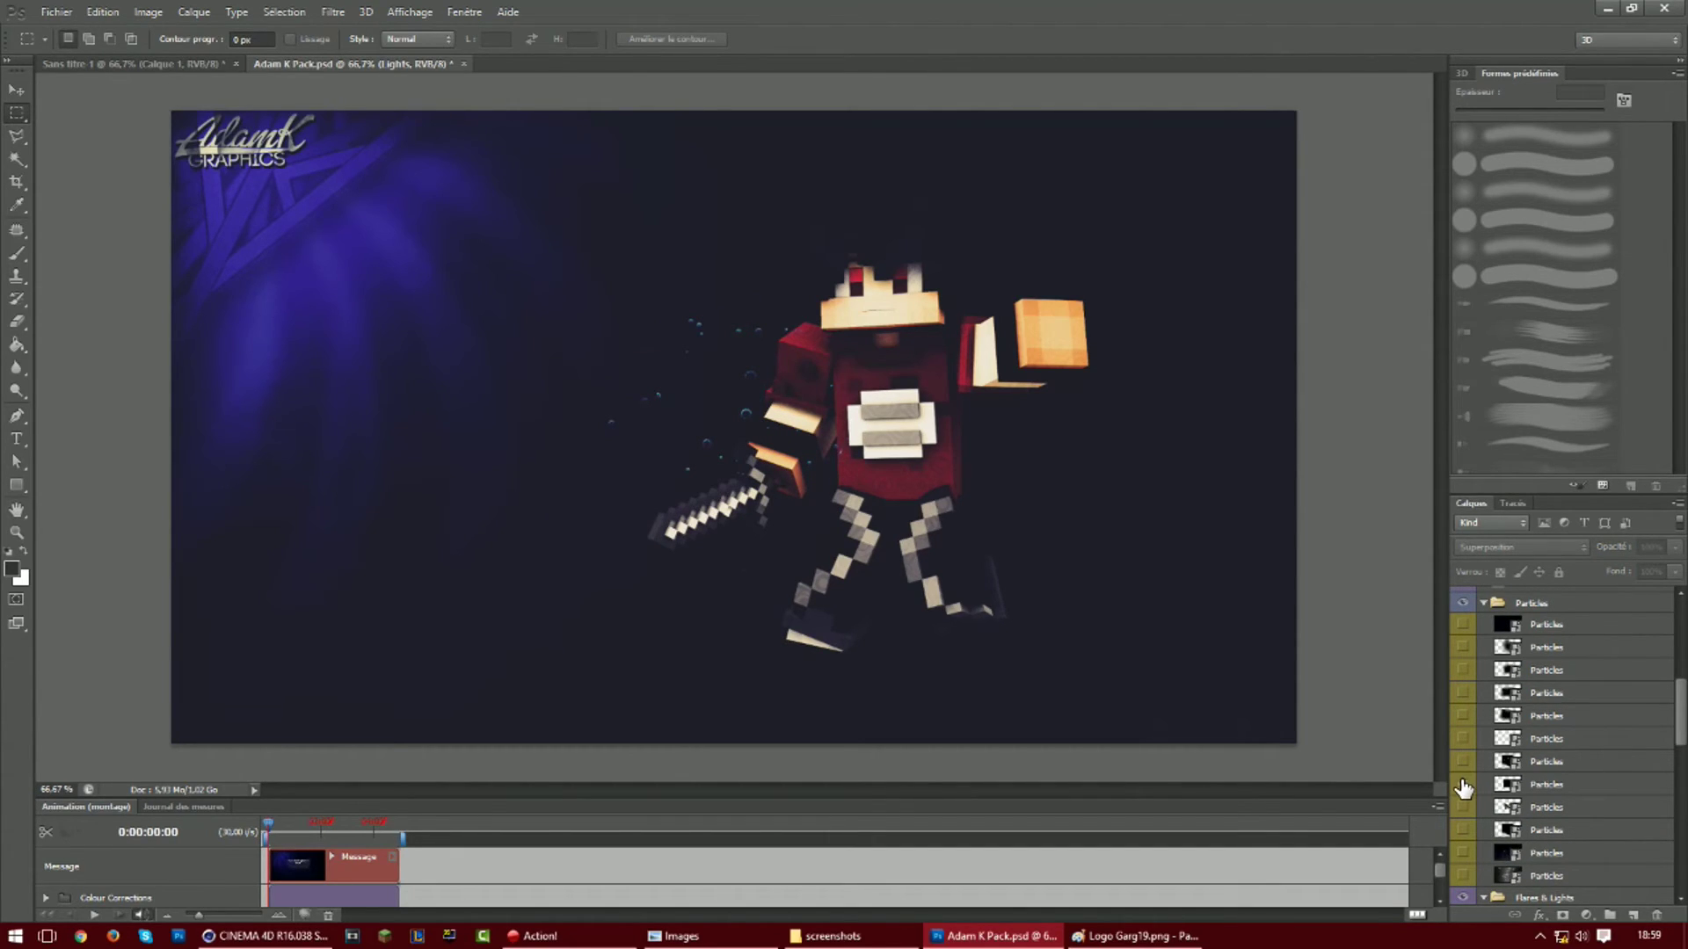
click(1464, 853)
click(1465, 855)
Show the AdamKContrast colour correction in the pack and hide AdamKvintage
scroll(1588, 821, up, 6)
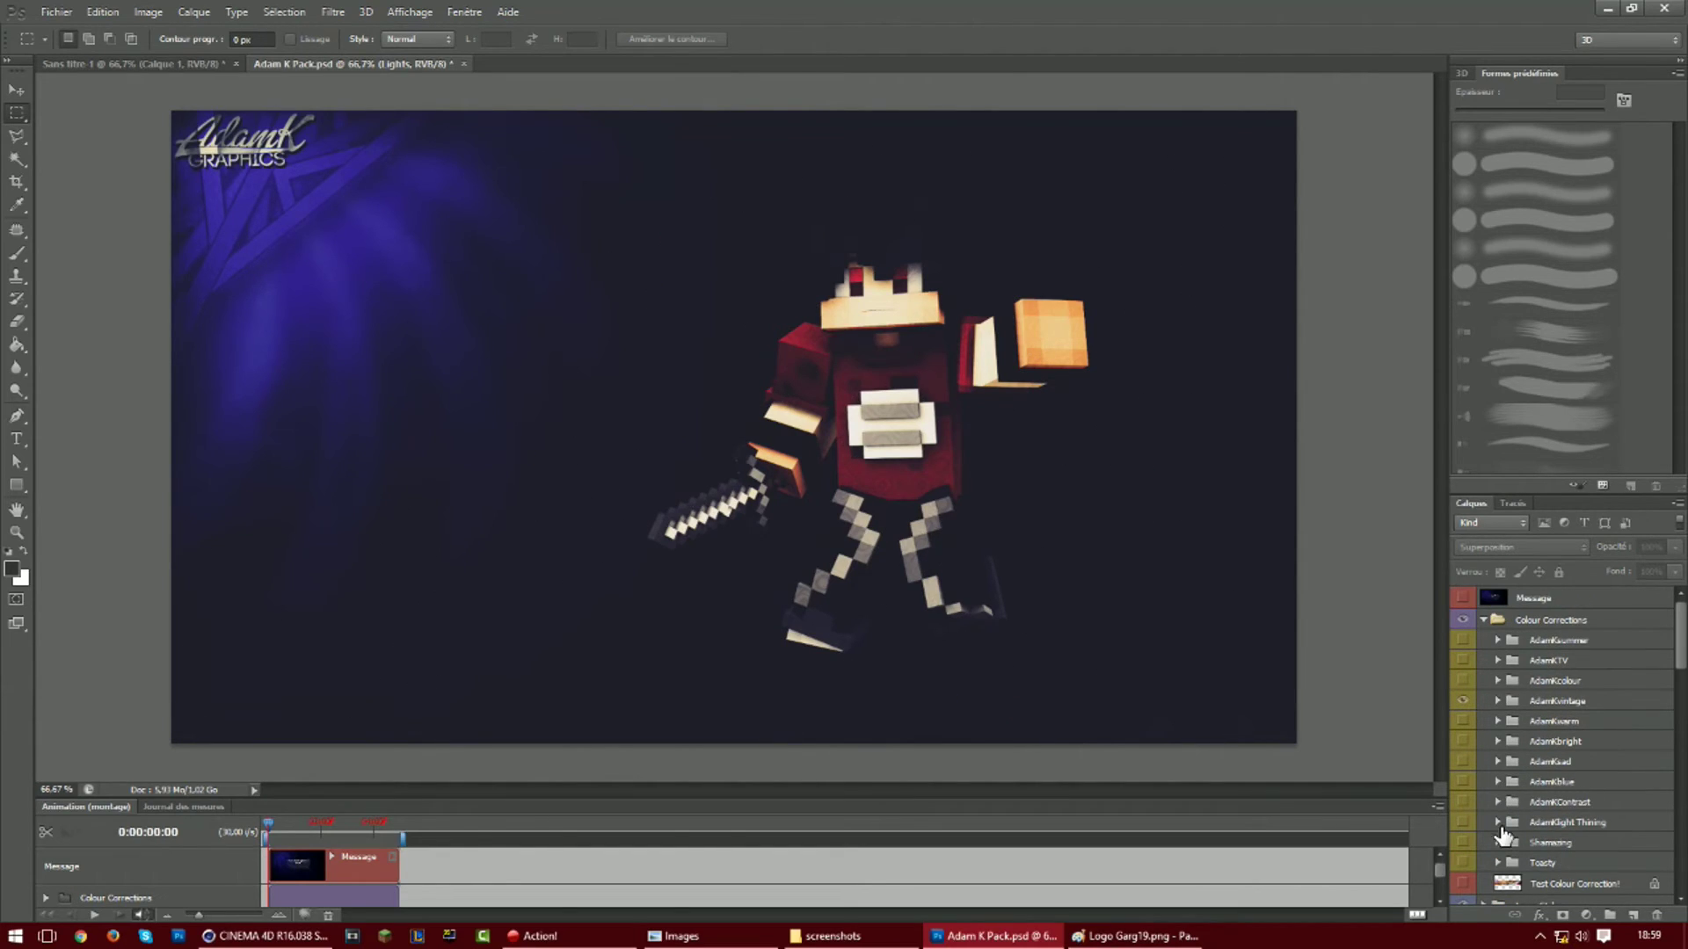
click(1463, 803)
click(1463, 701)
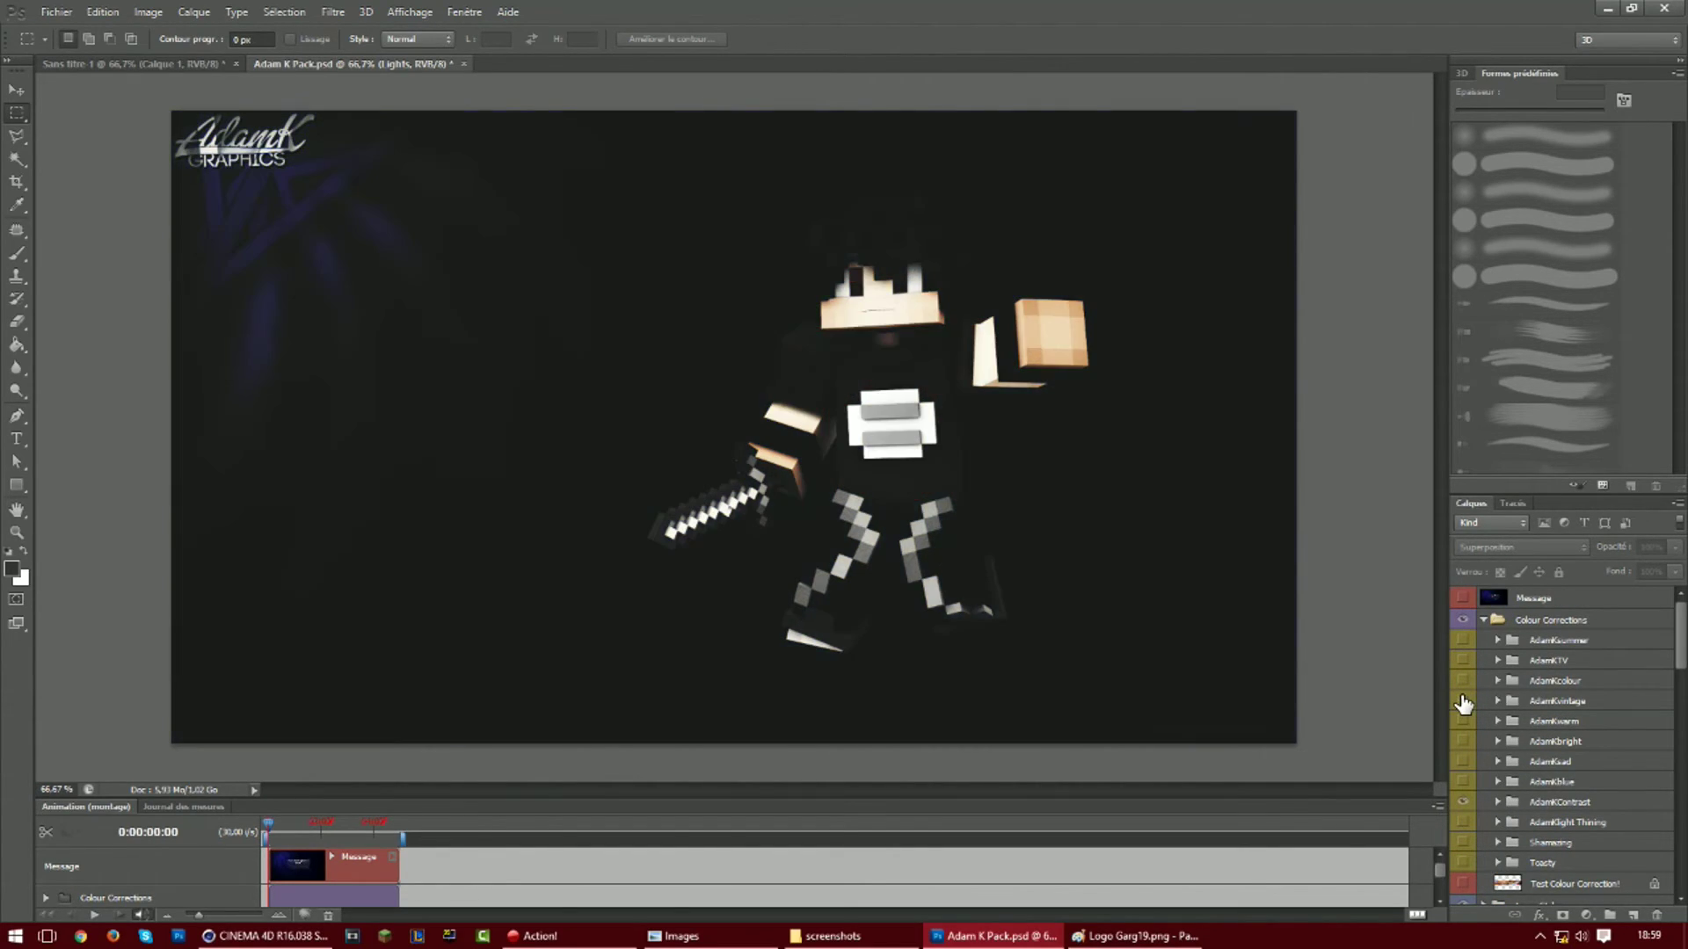
Copy the AdamKContrast group into the Sans titre-1 logo document and place it directly beneath Calque 1
click(1540, 801)
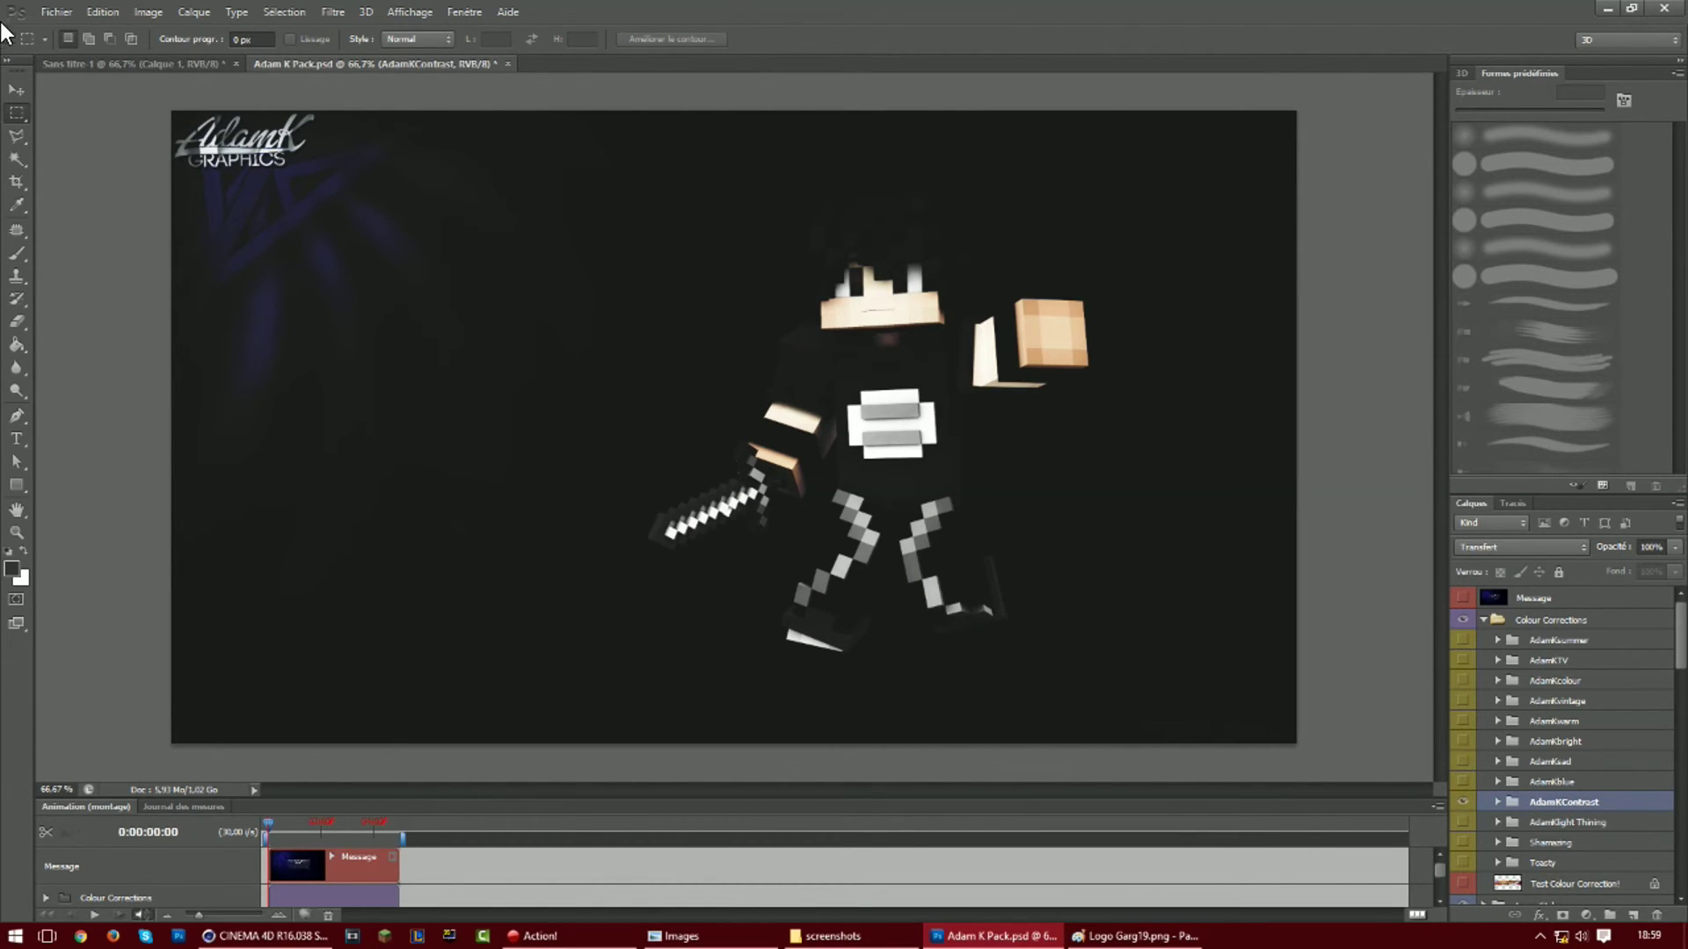
click(16, 90)
drag(395, 501, 634, 532)
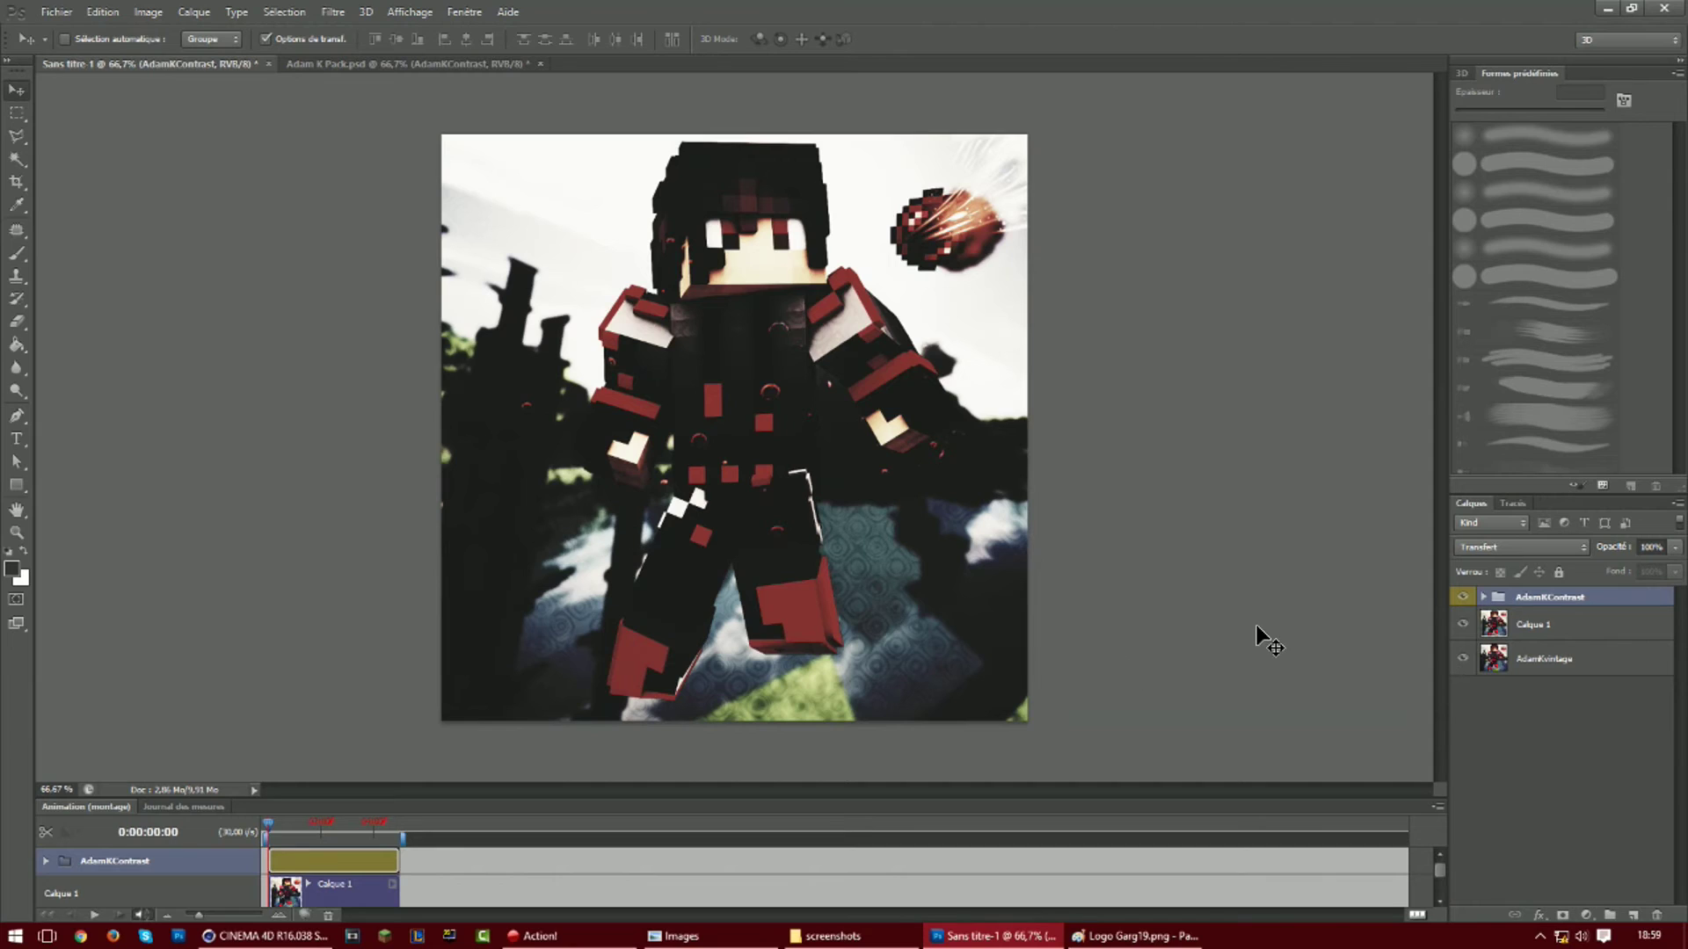
drag(1603, 603, 1604, 640)
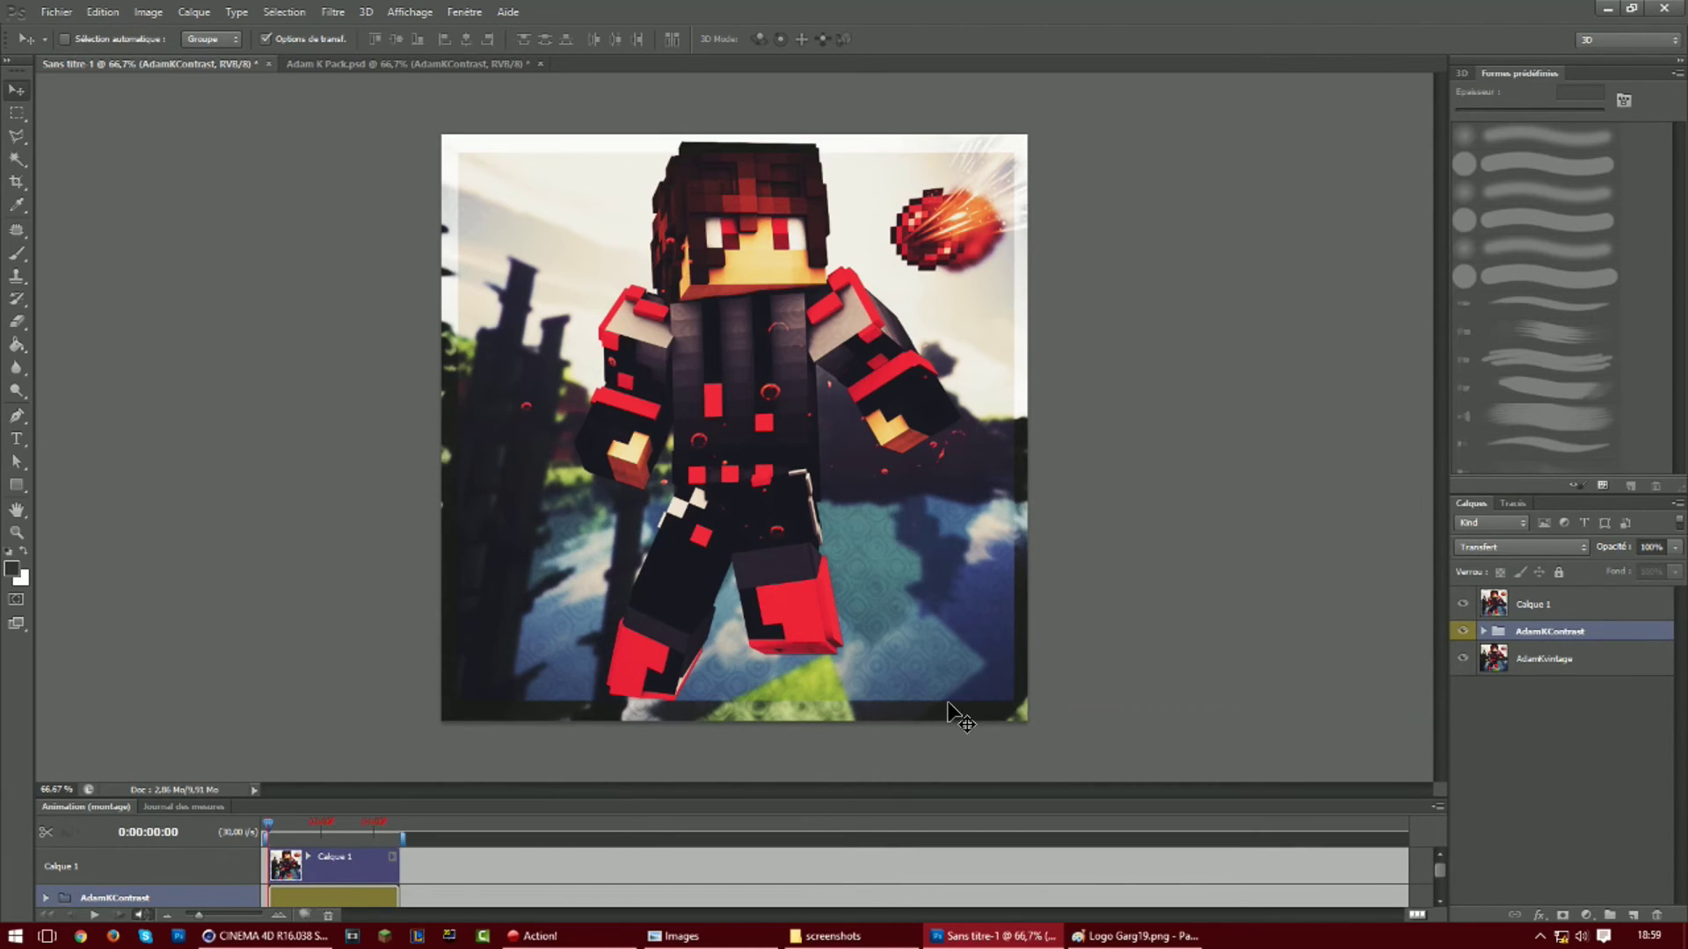
Erase the lower-right corner of the inset Calque 1 image with a soft 41 px eraser
click(18, 320)
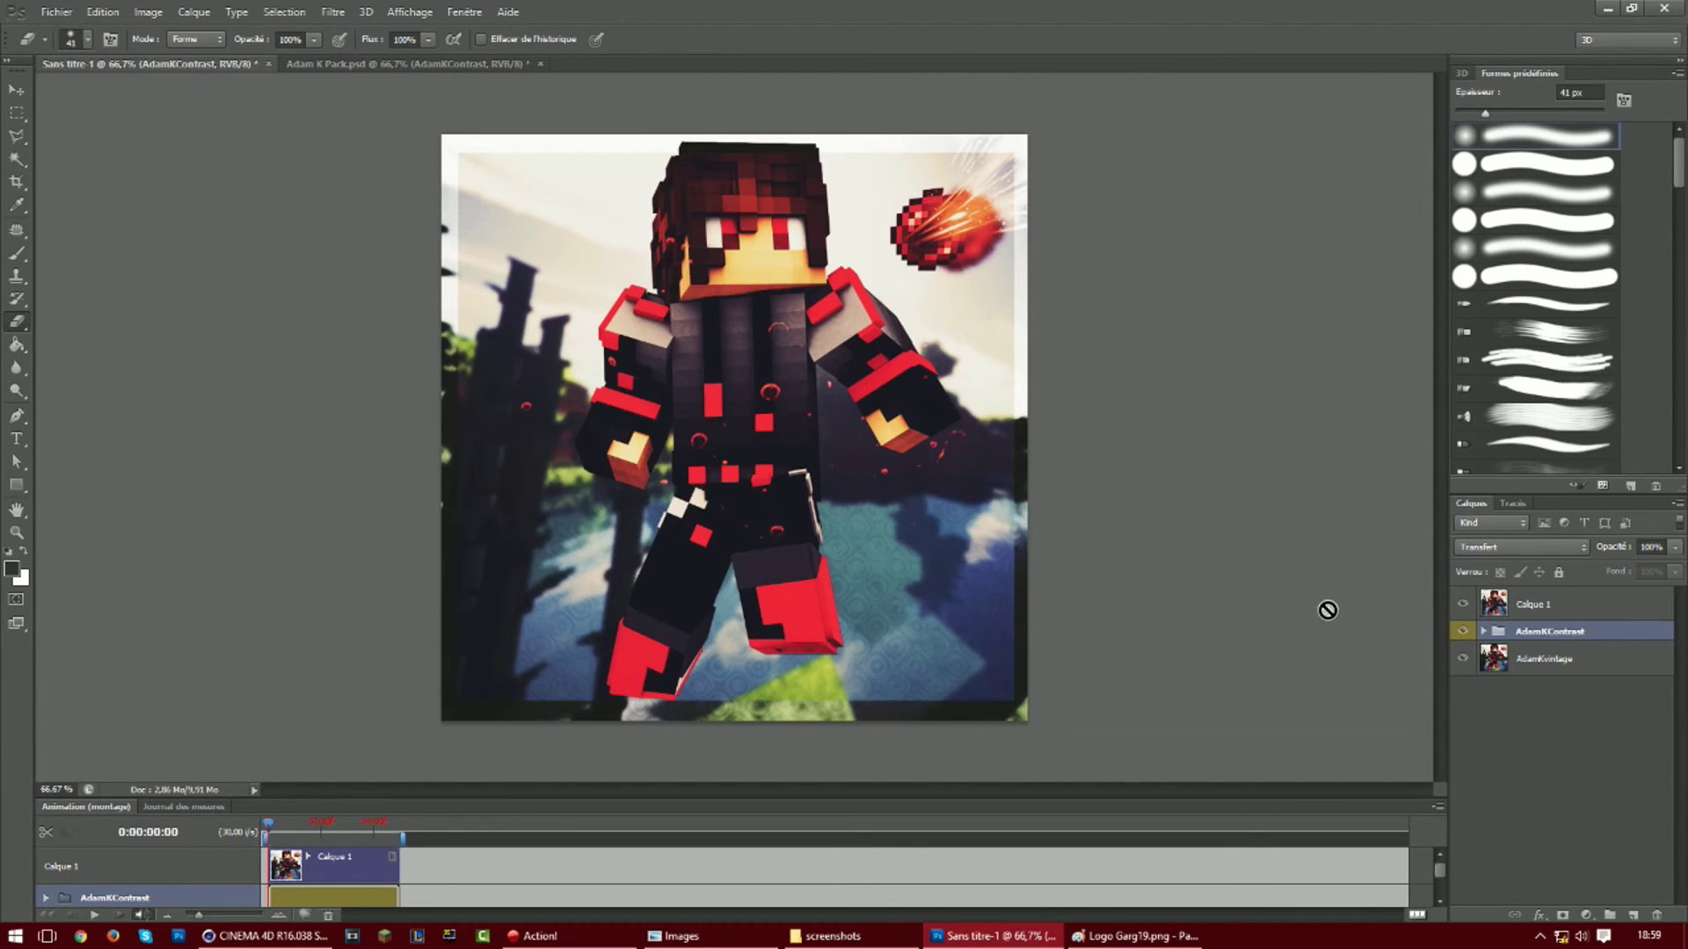
click(1552, 607)
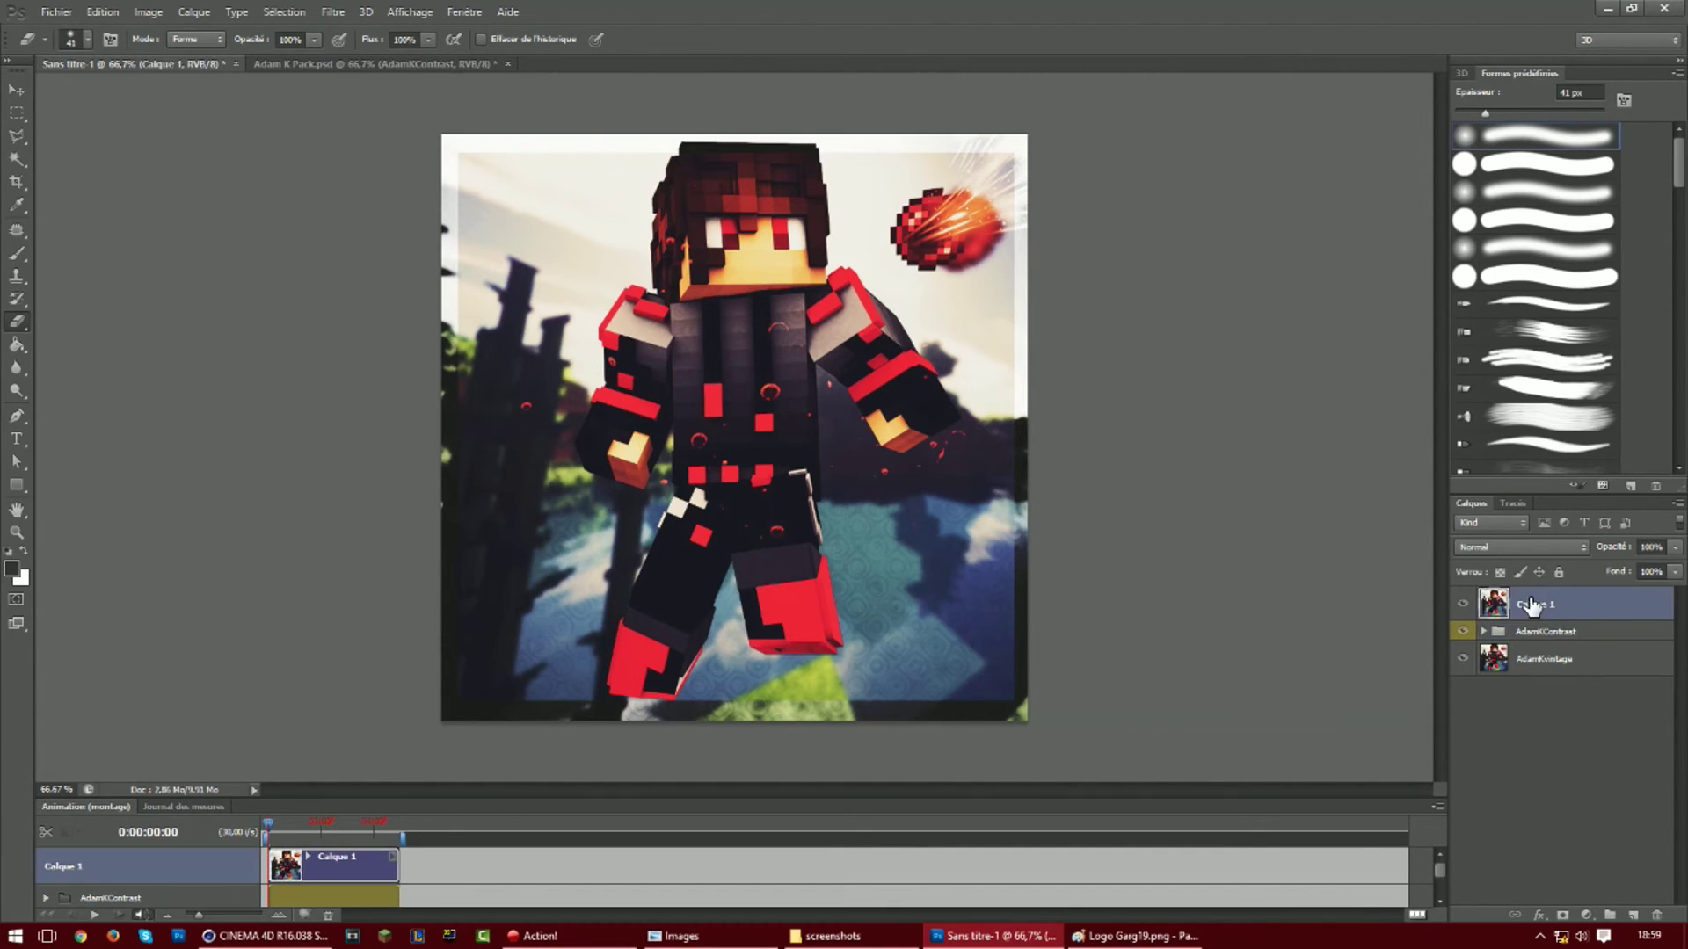
click(13, 531)
drag(1037, 706, 1145, 734)
scroll(1144, 734, down, 2)
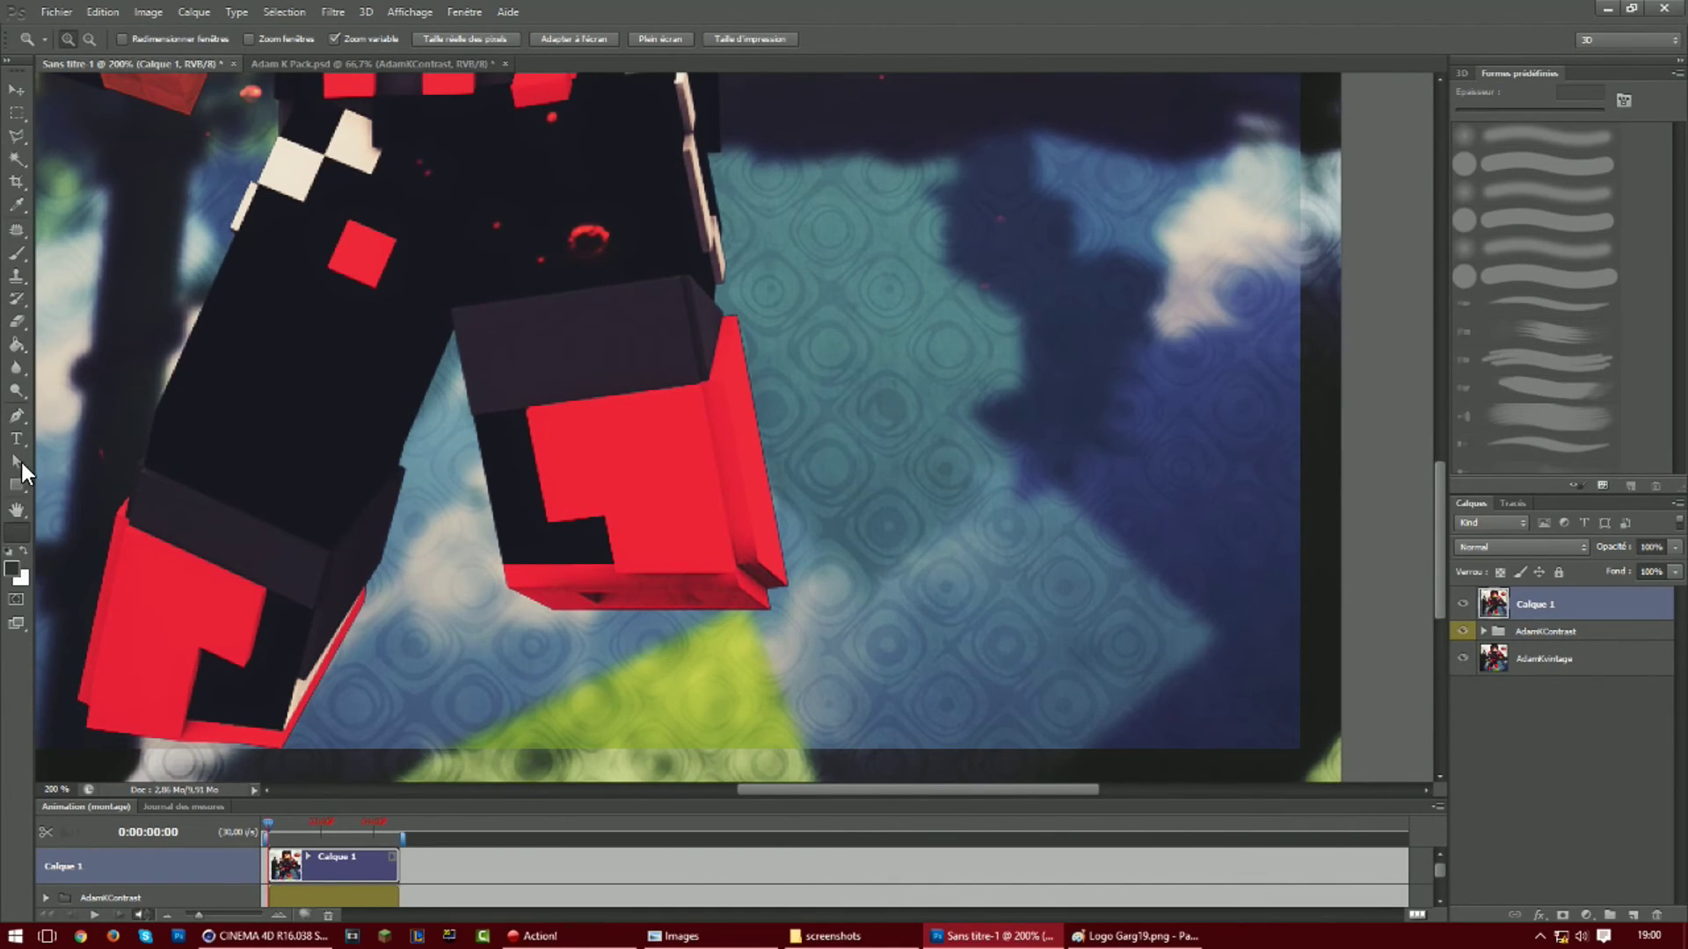
click(16, 320)
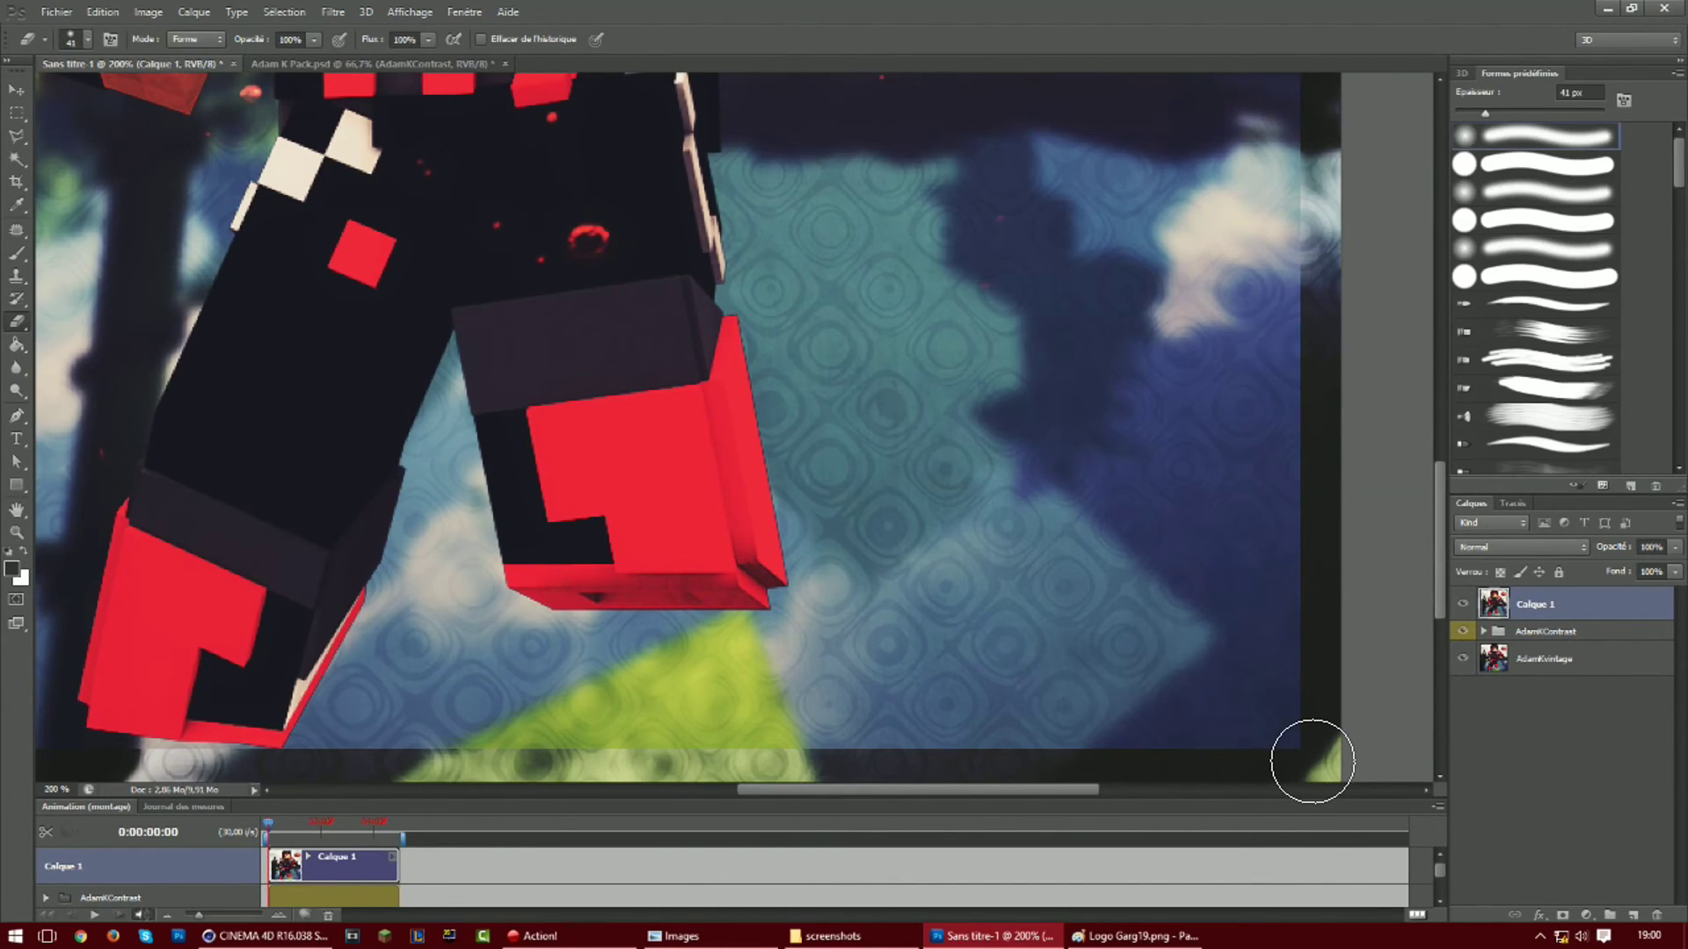
Erase the remaining corners of the inset Calque 1 image to soften the frame's corners
scroll(1308, 452, up, 5)
scroll(1236, 159, up, 15)
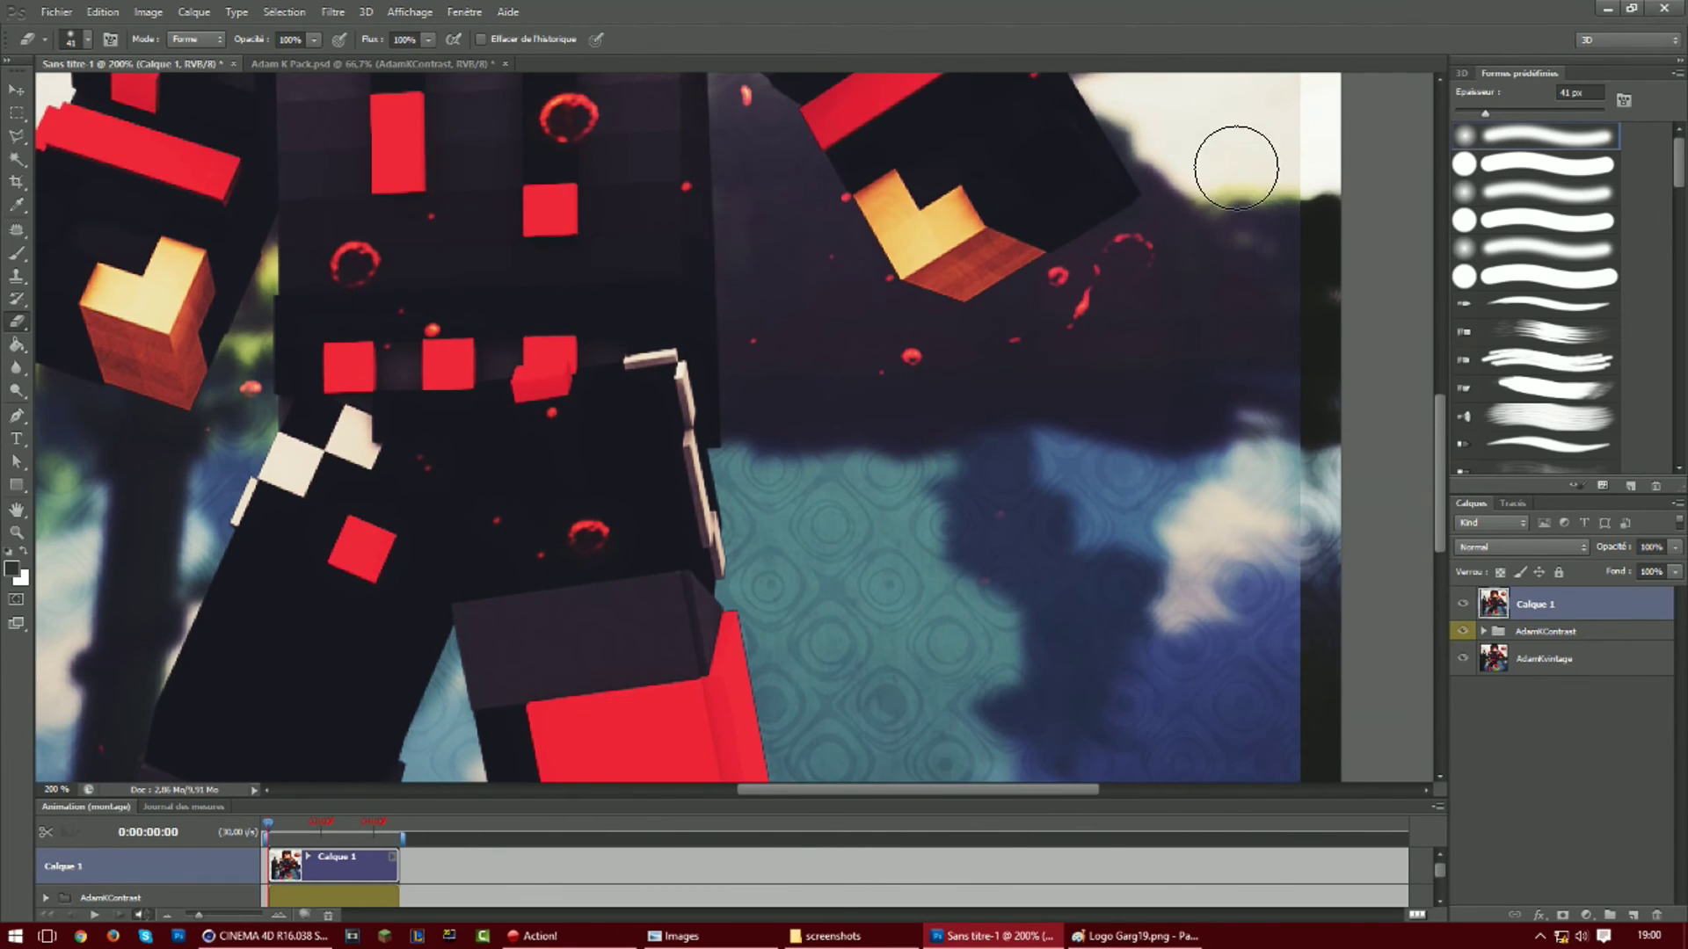
scroll(1295, 175, up, 8)
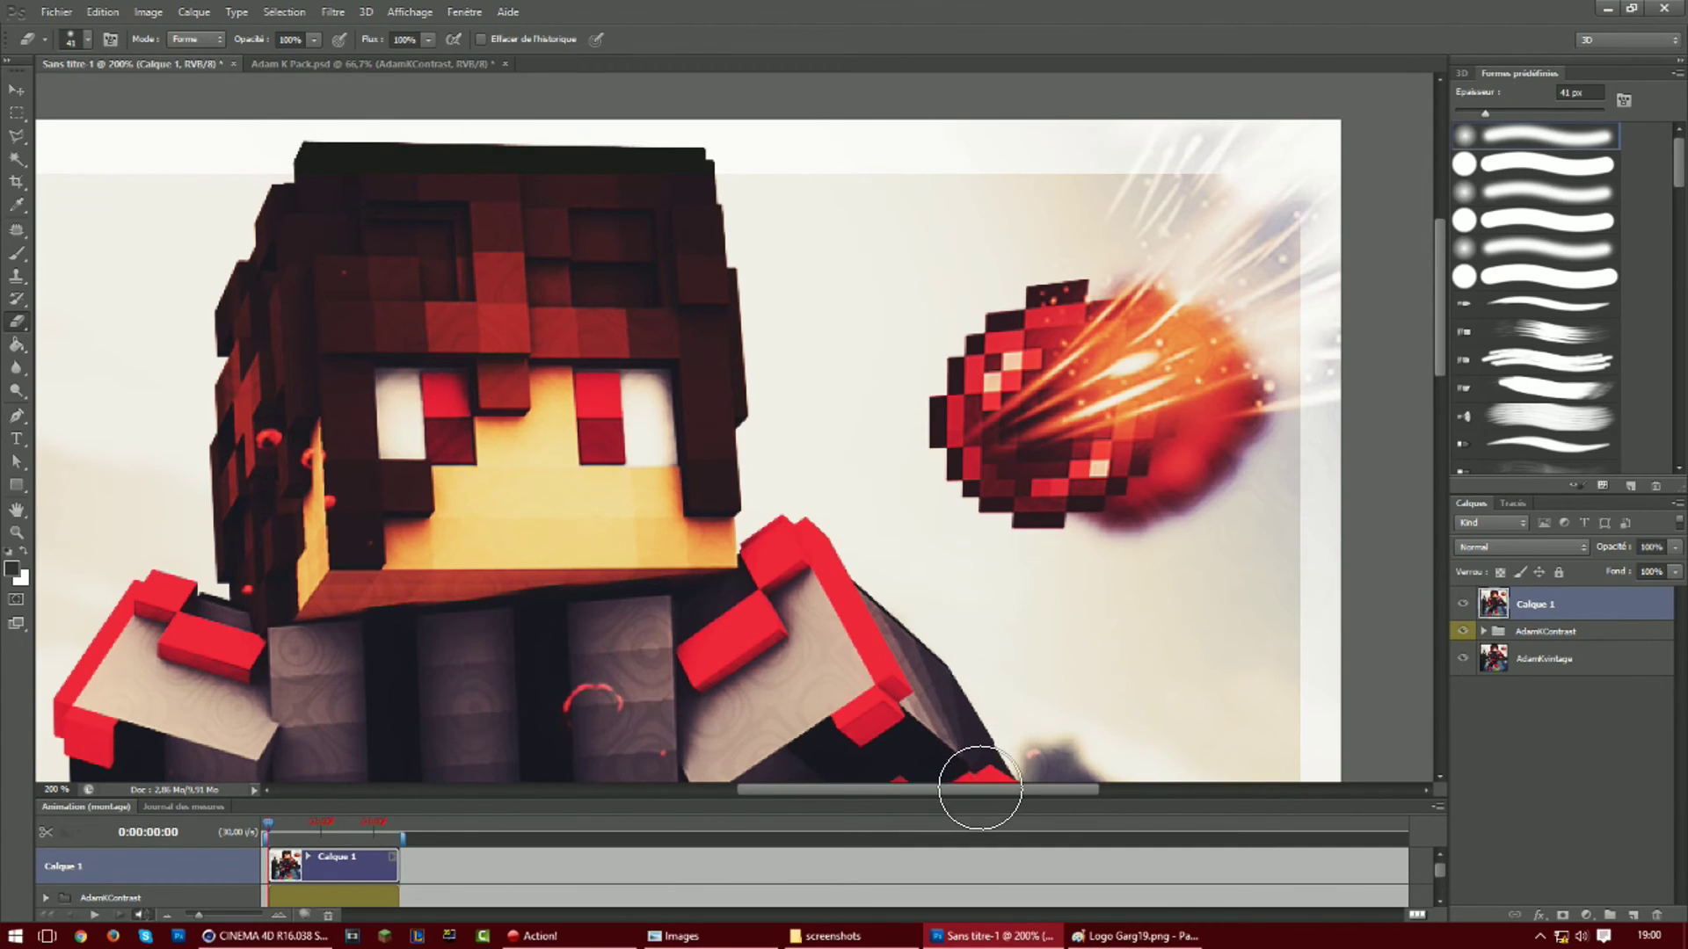
drag(947, 787, 721, 810)
mouse_move(513, 222)
mouse_down()
mouse_move(540, 207)
mouse_move(520, 245)
mouse_move(542, 184)
mouse_up()
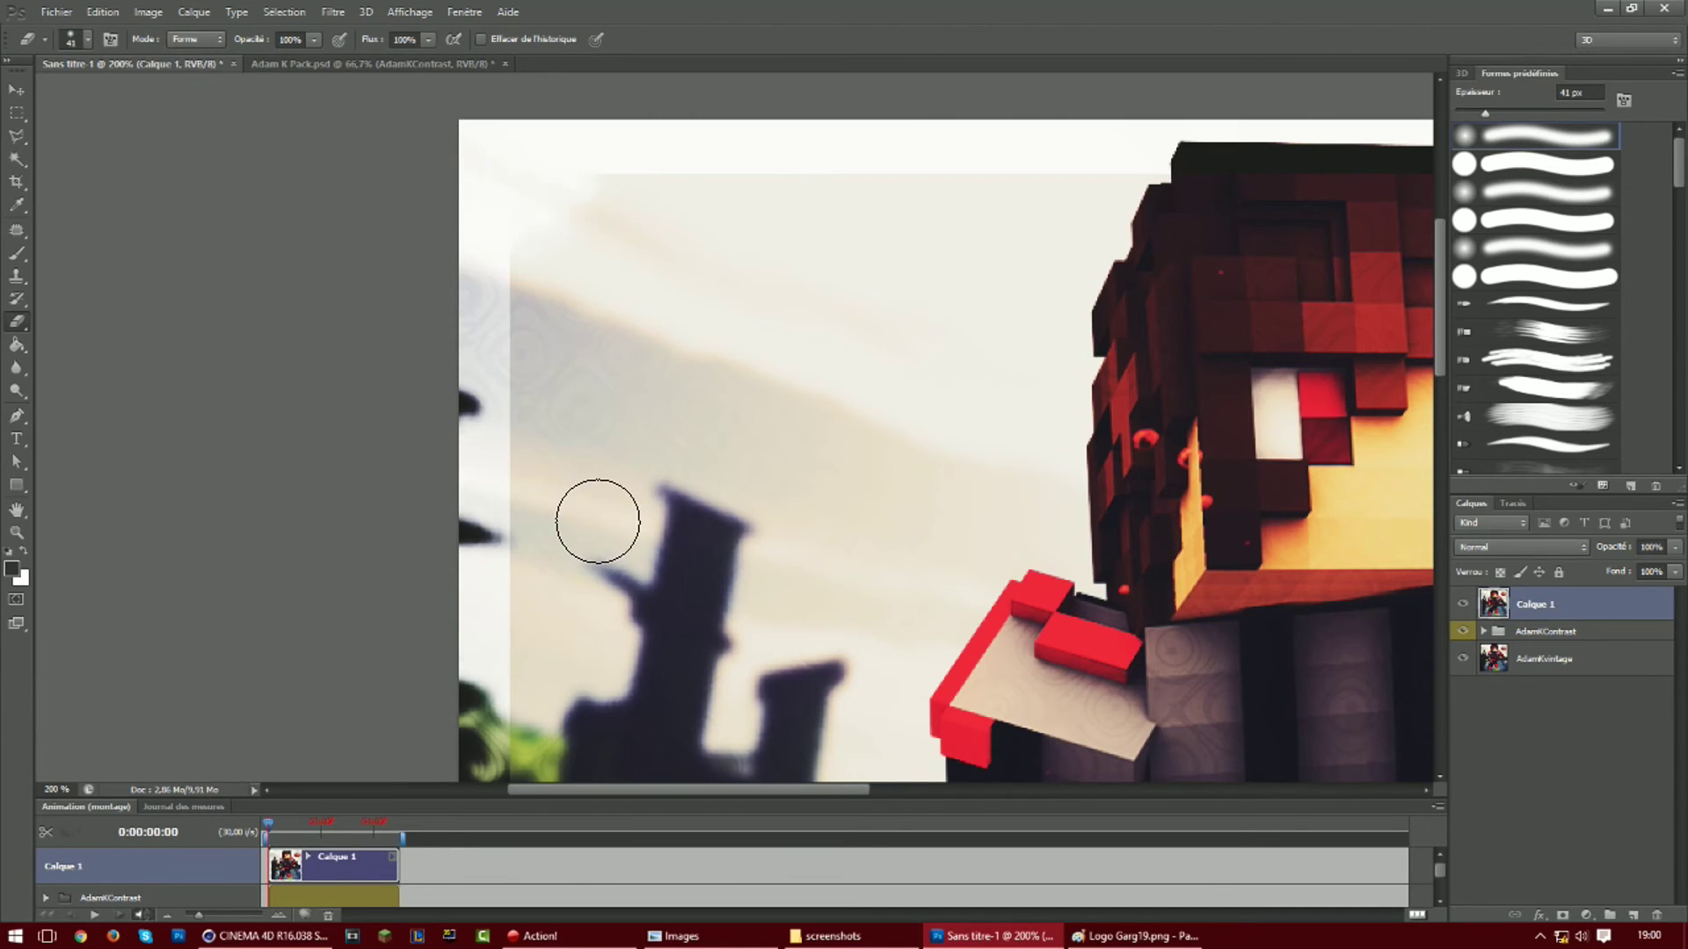
scroll(603, 516, down, 5)
mouse_move(1438, 392)
mouse_down()
mouse_move(1431, 698)
mouse_move(1436, 618)
mouse_up()
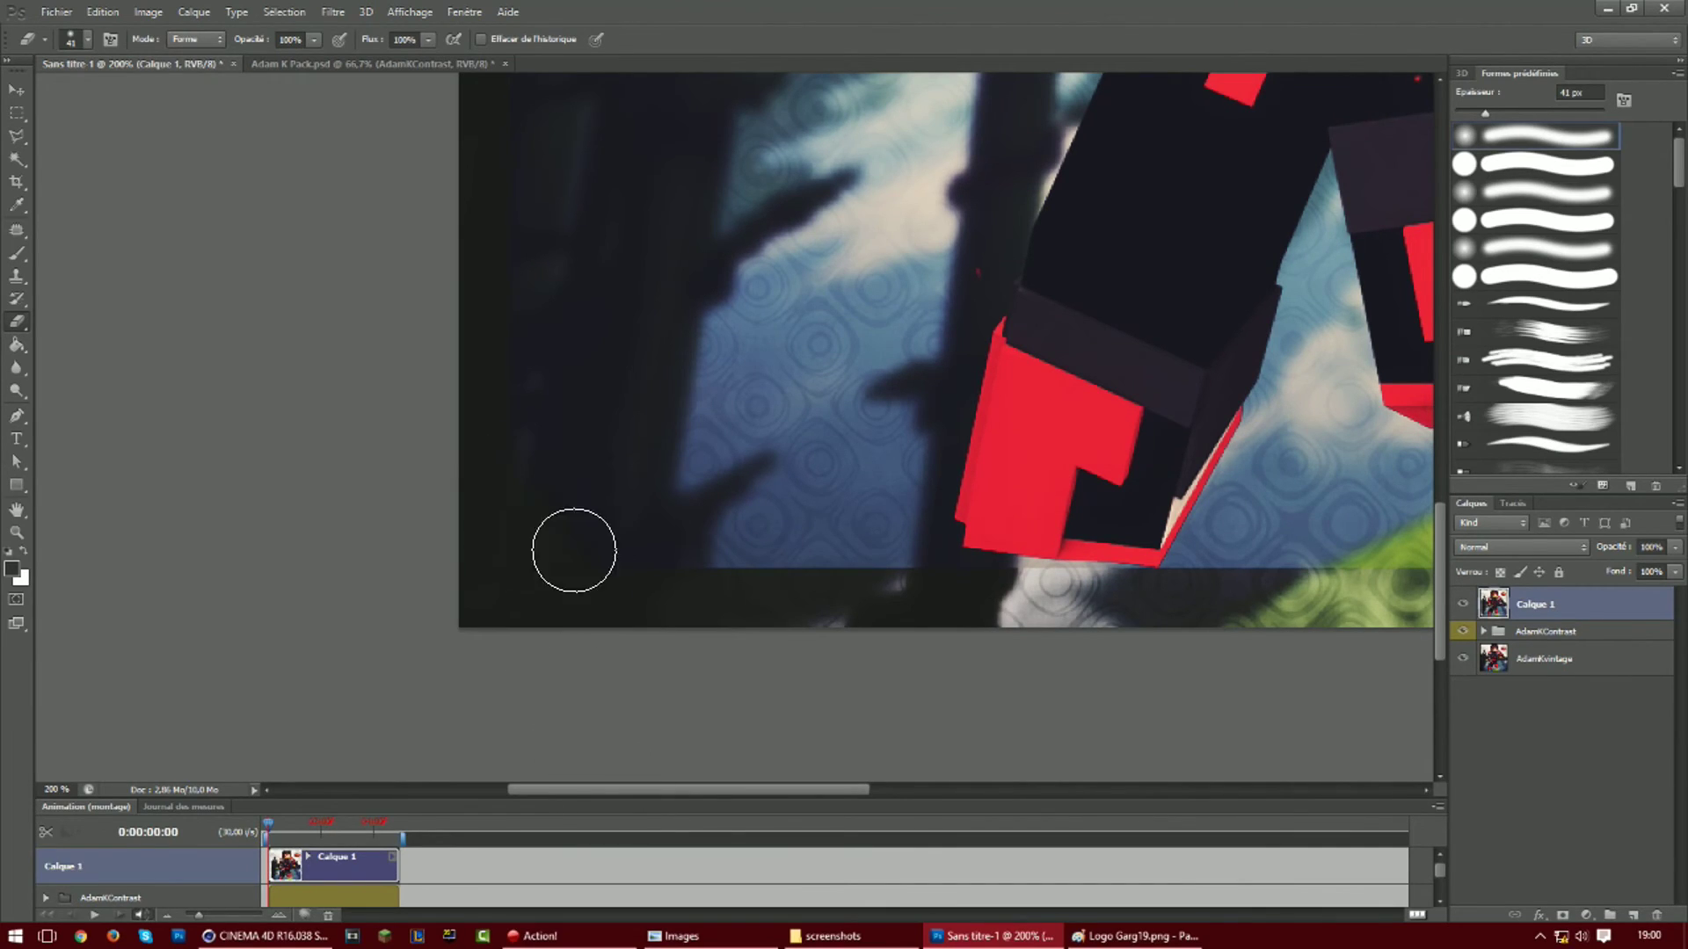
scroll(475, 467, down, 2)
Examine the whole logo and its frame corners at 66.67% zoom
click(16, 531)
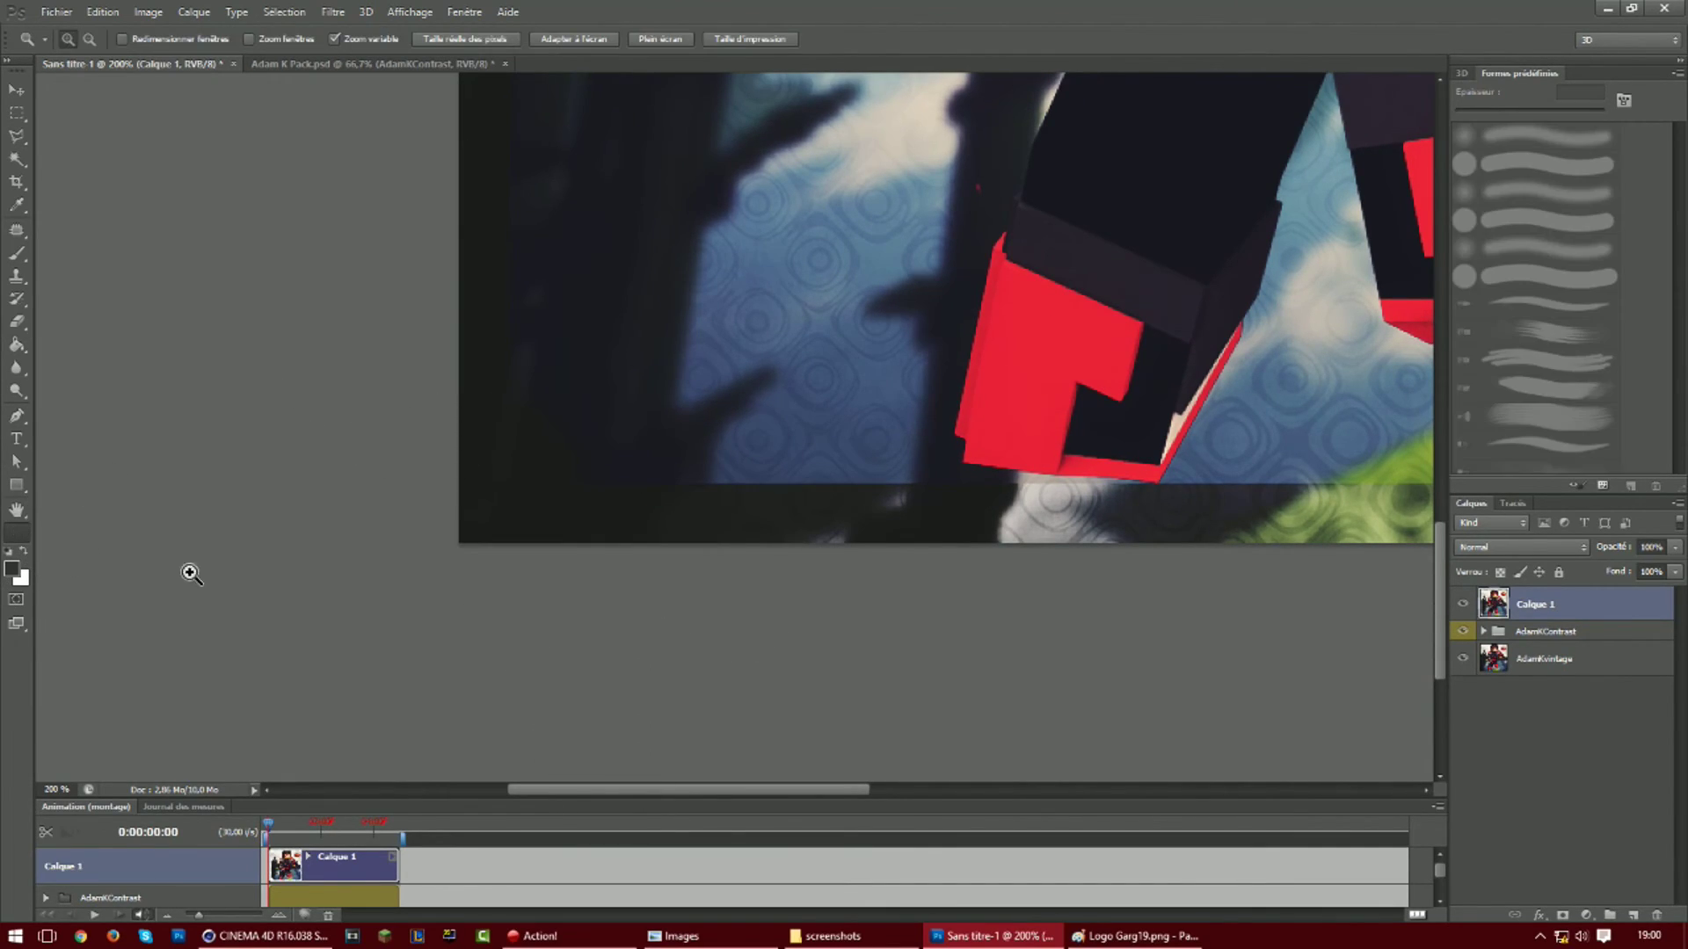
right_click(208, 577)
click(559, 466)
right_click(609, 451)
click(652, 549)
right_click(626, 449)
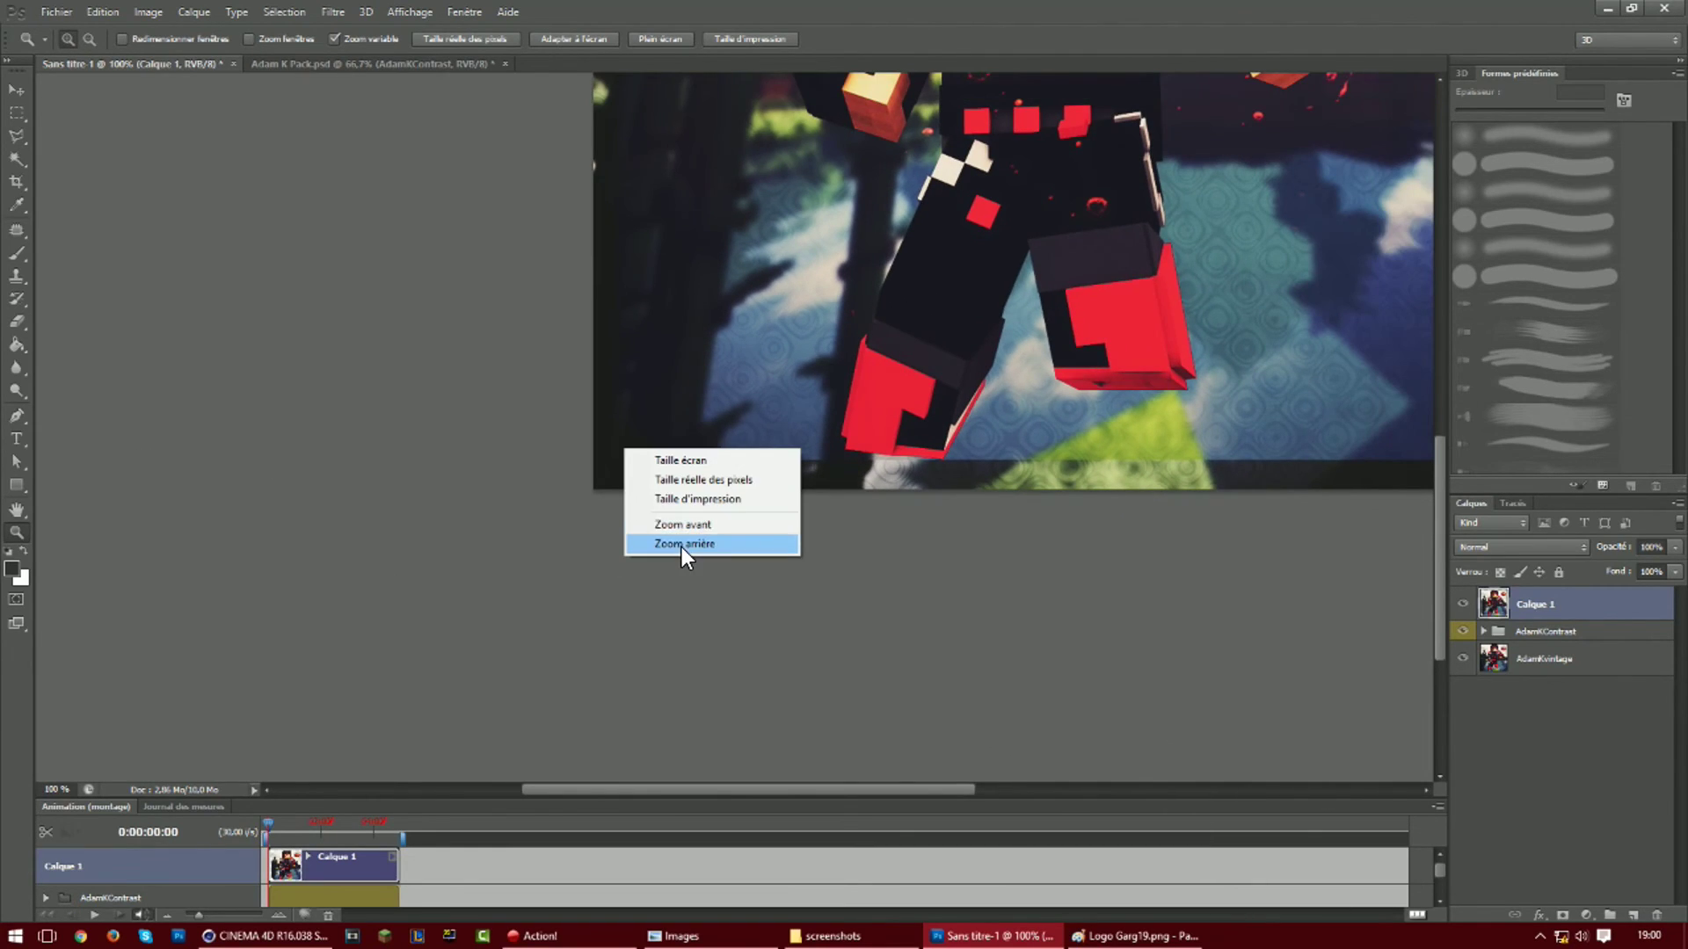
click(682, 547)
right_click(659, 379)
click(1144, 411)
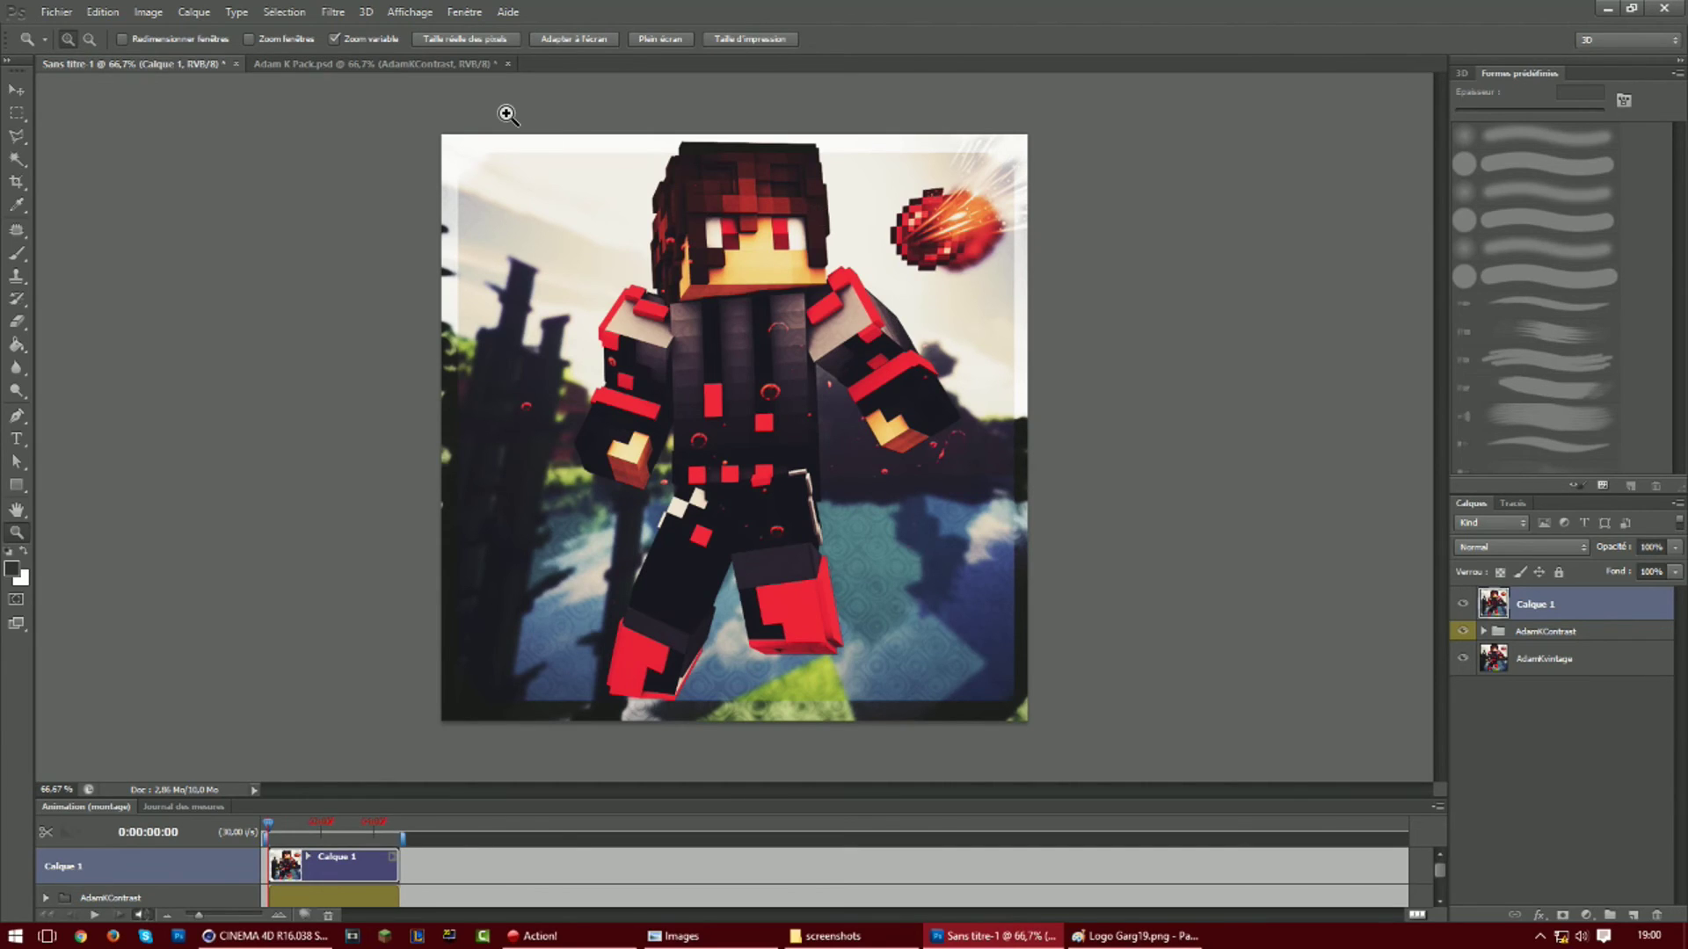
Save a copy of the logo in the Images folder as the PNG file "LOgo pour tuto"
click(55, 12)
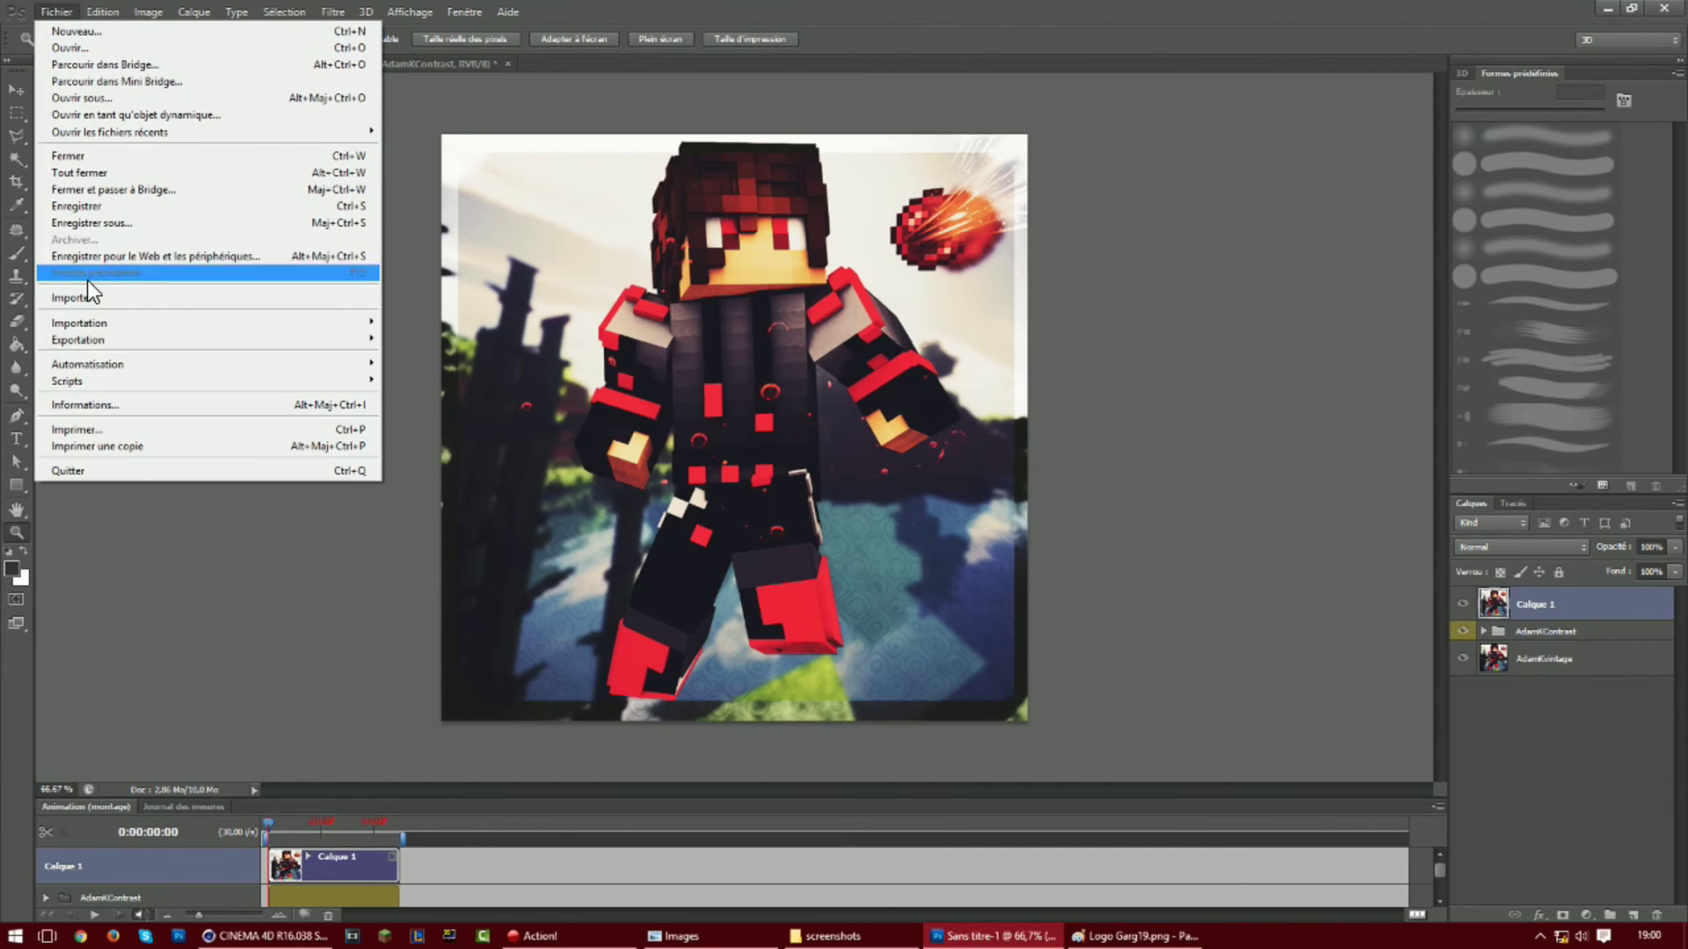
click(87, 221)
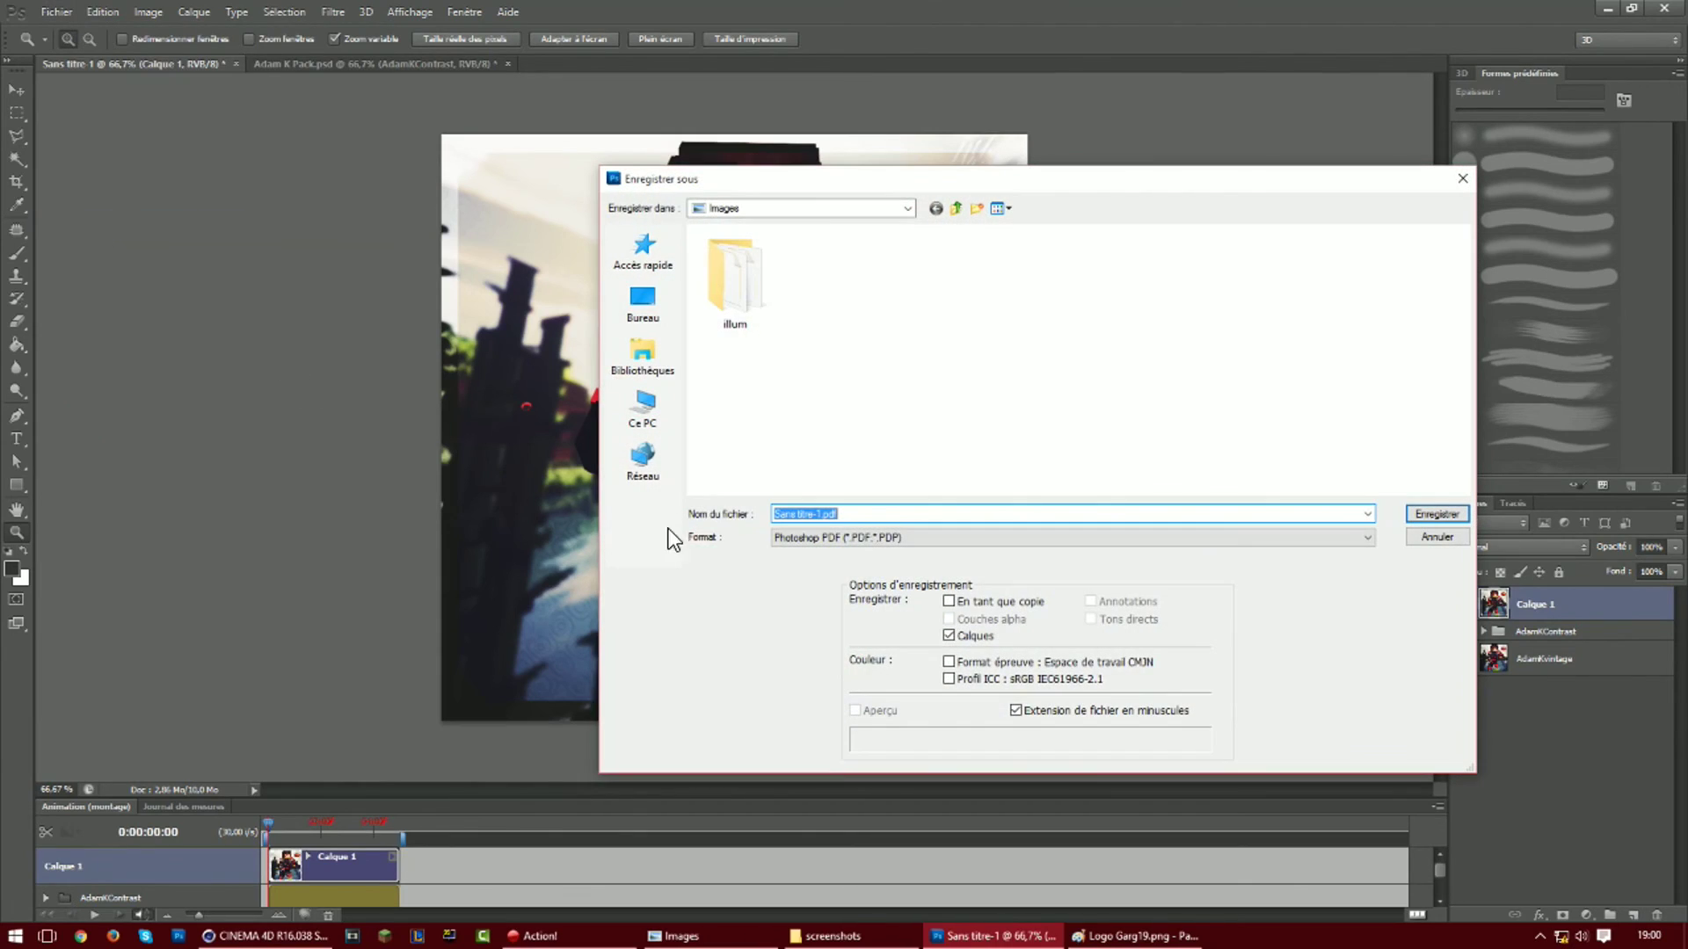
text(LOgo)
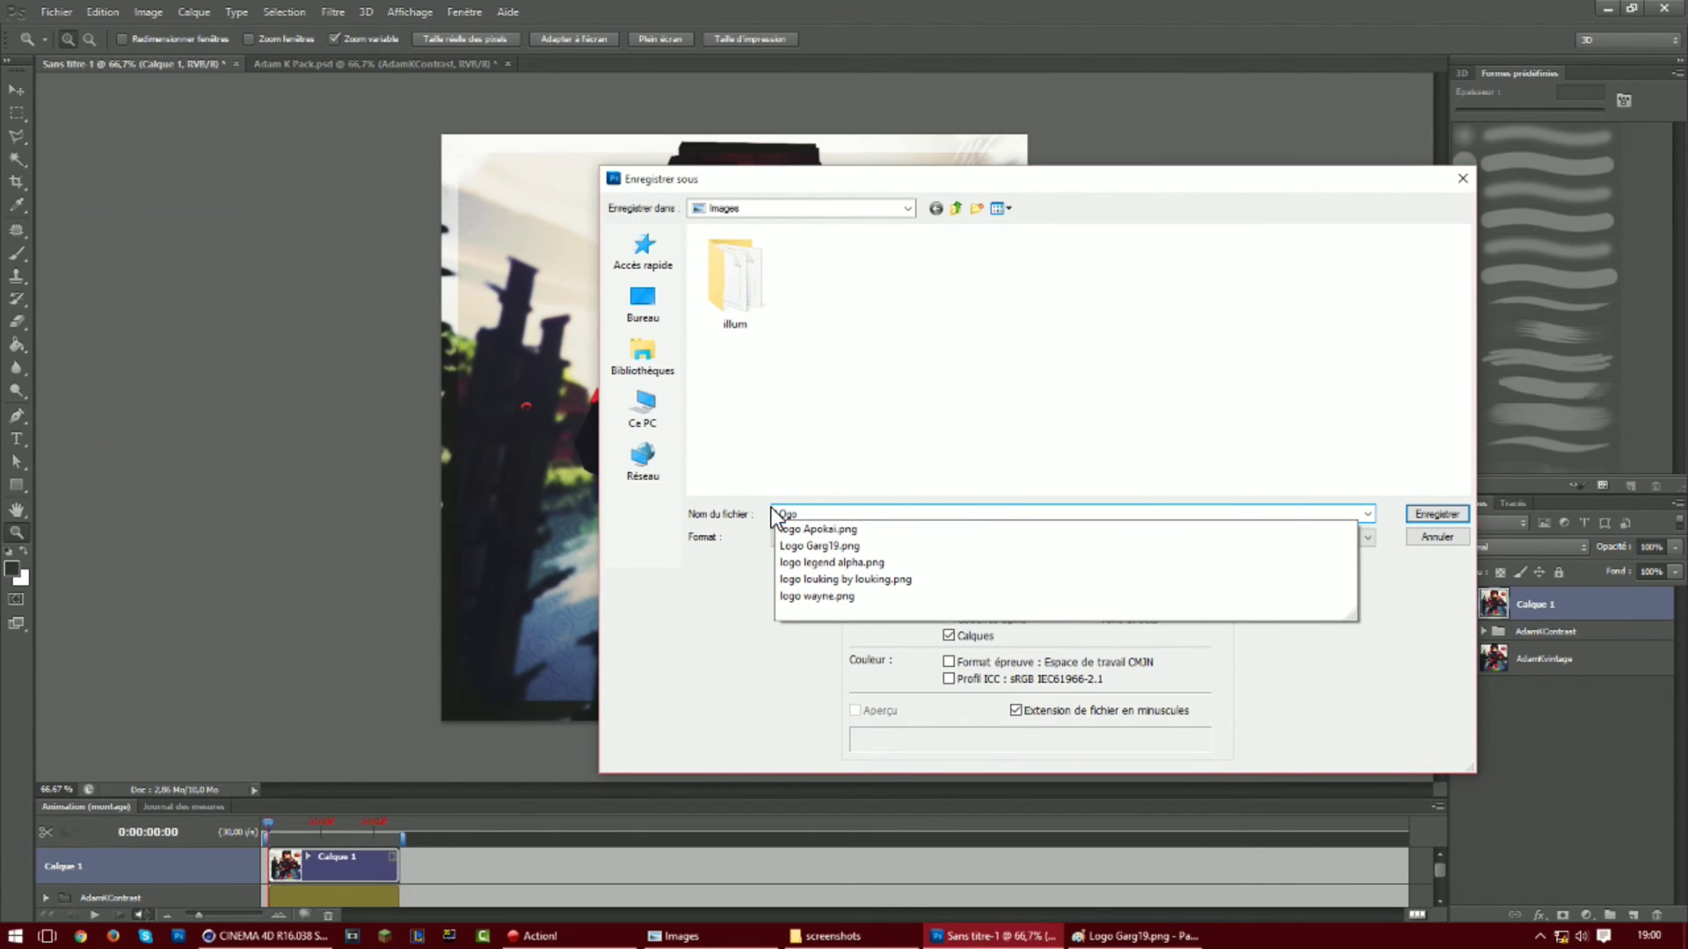
text( pour tuto)
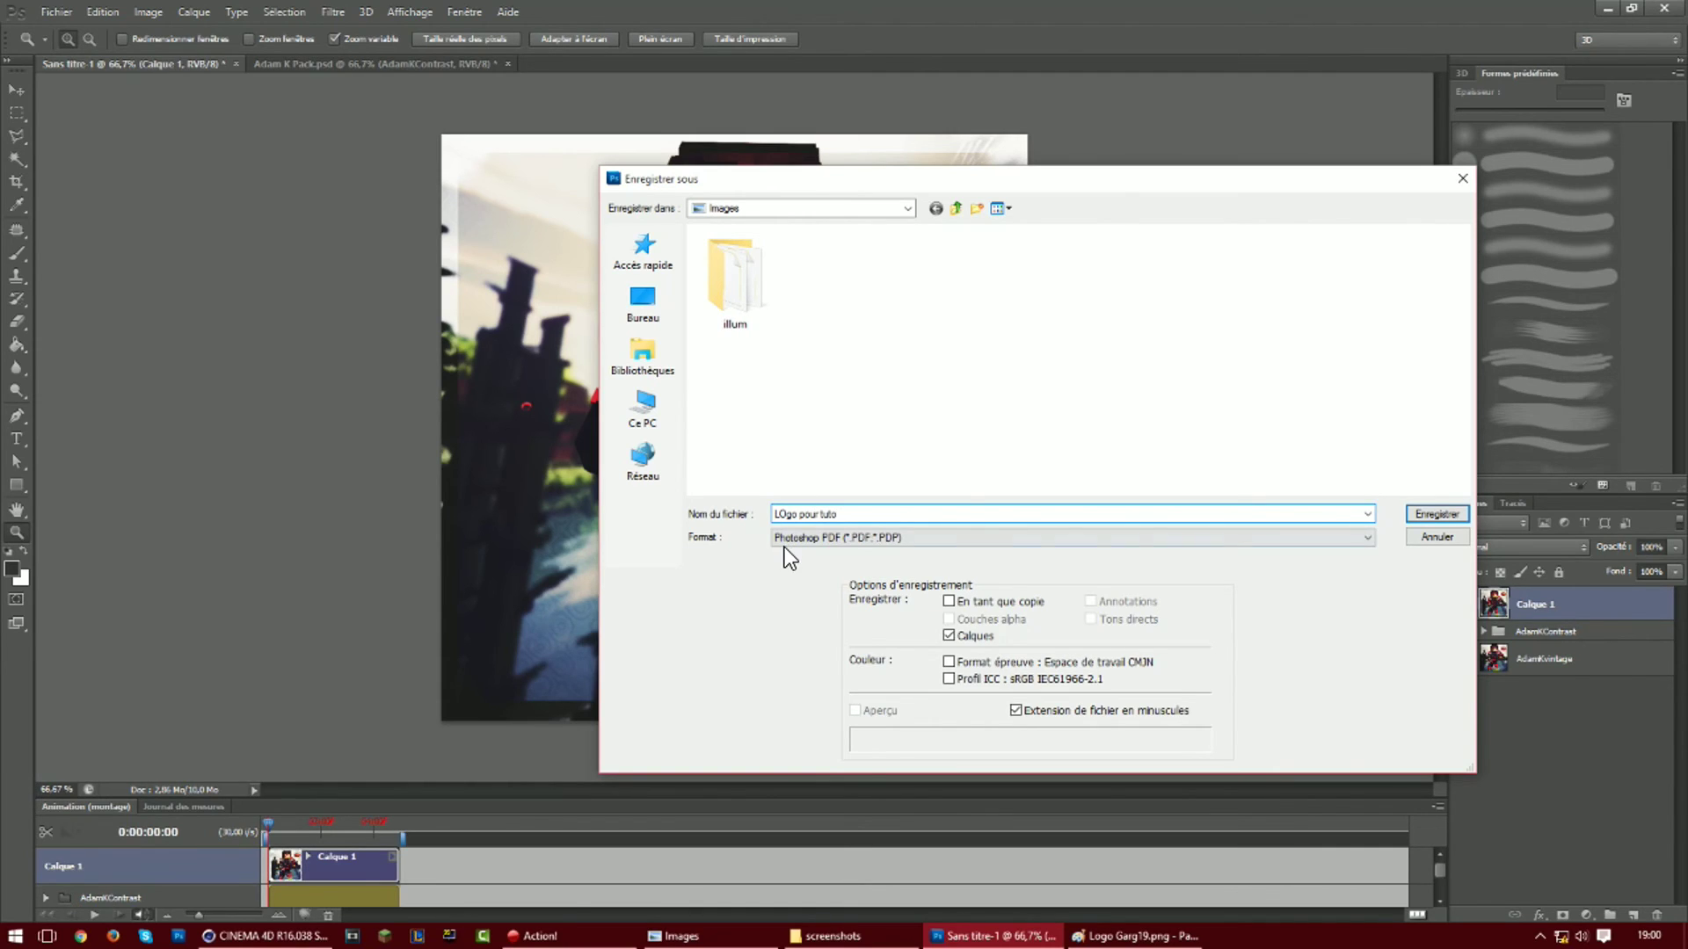
click(786, 538)
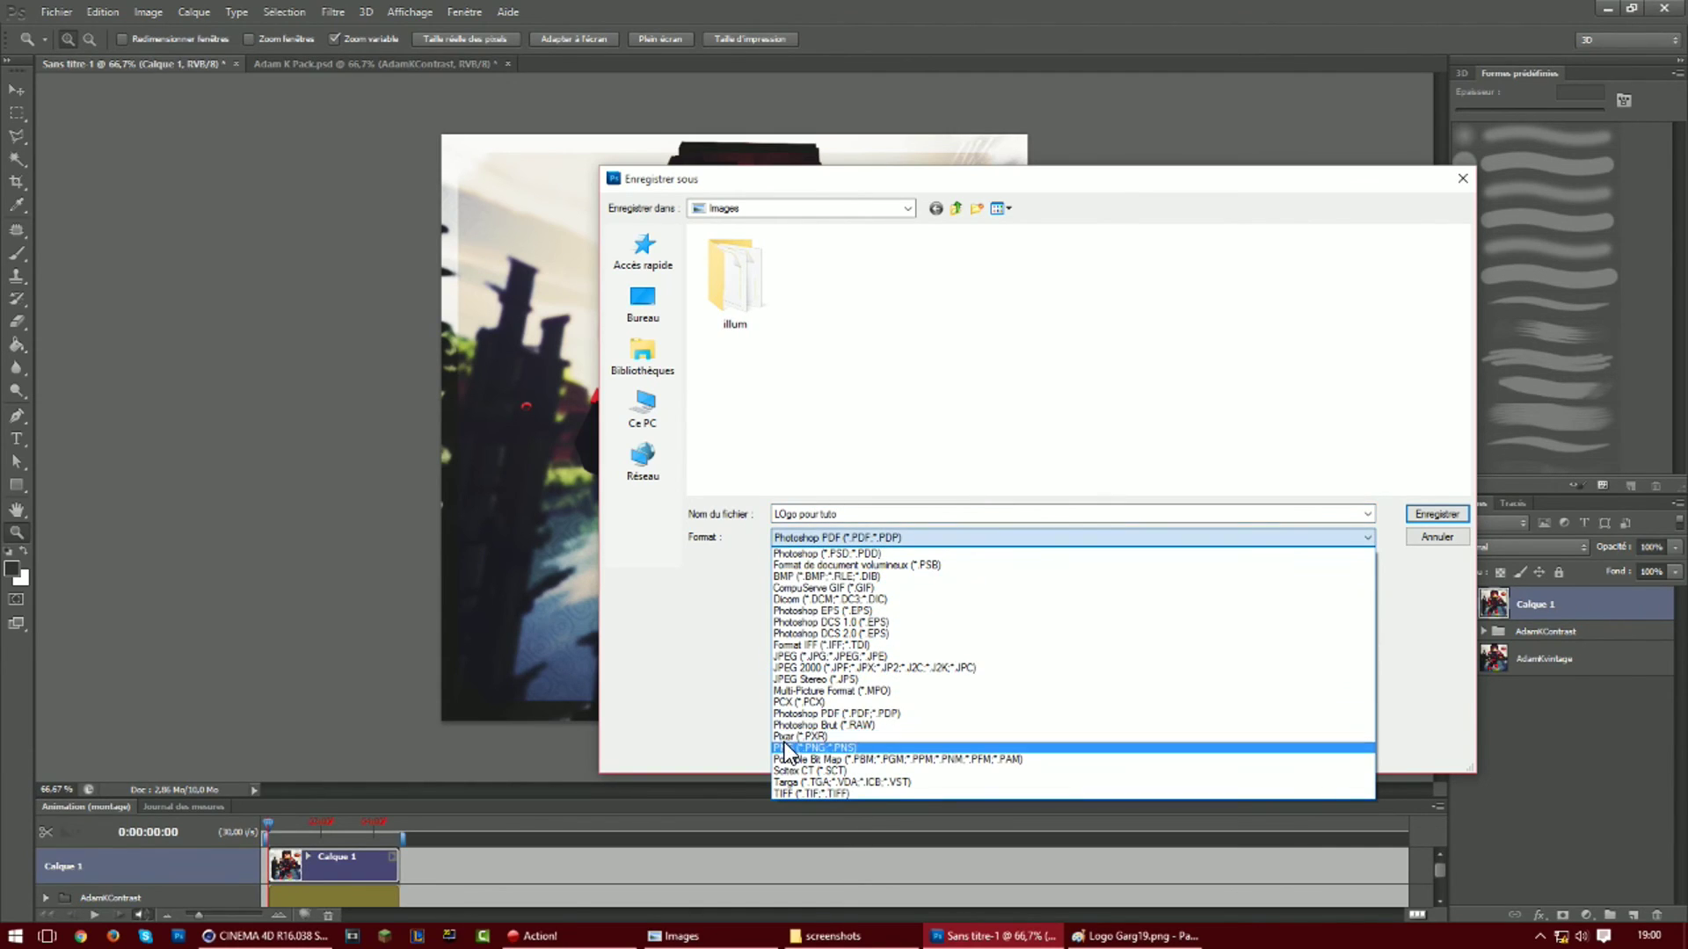
click(819, 743)
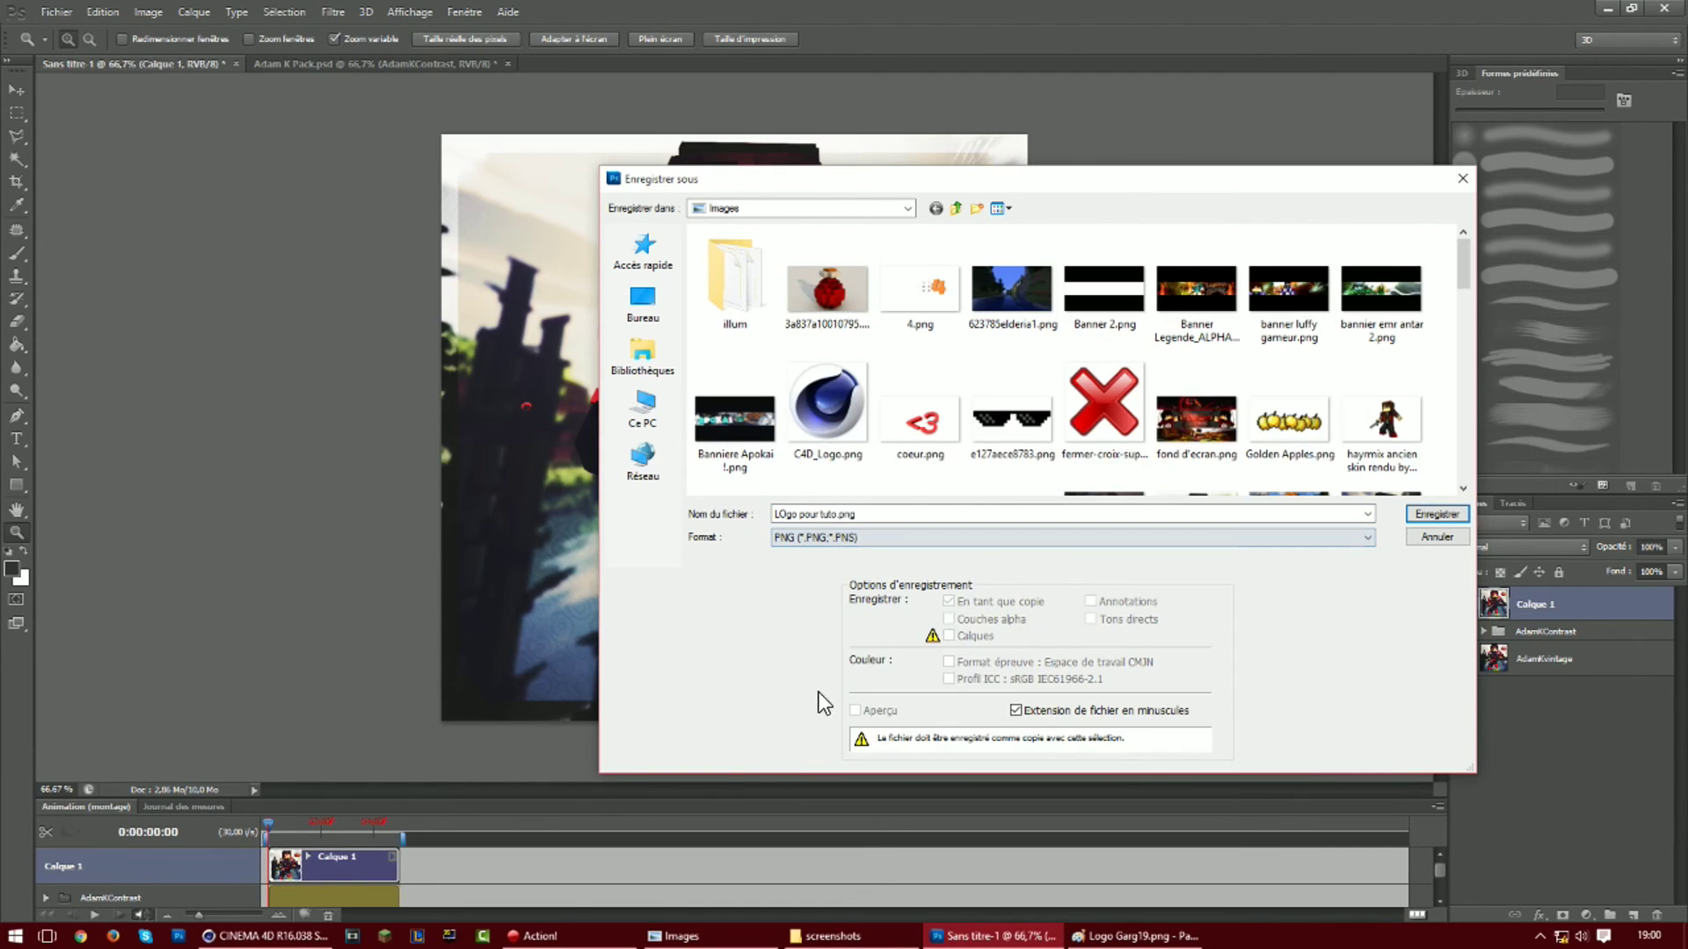
click(1441, 515)
click(901, 296)
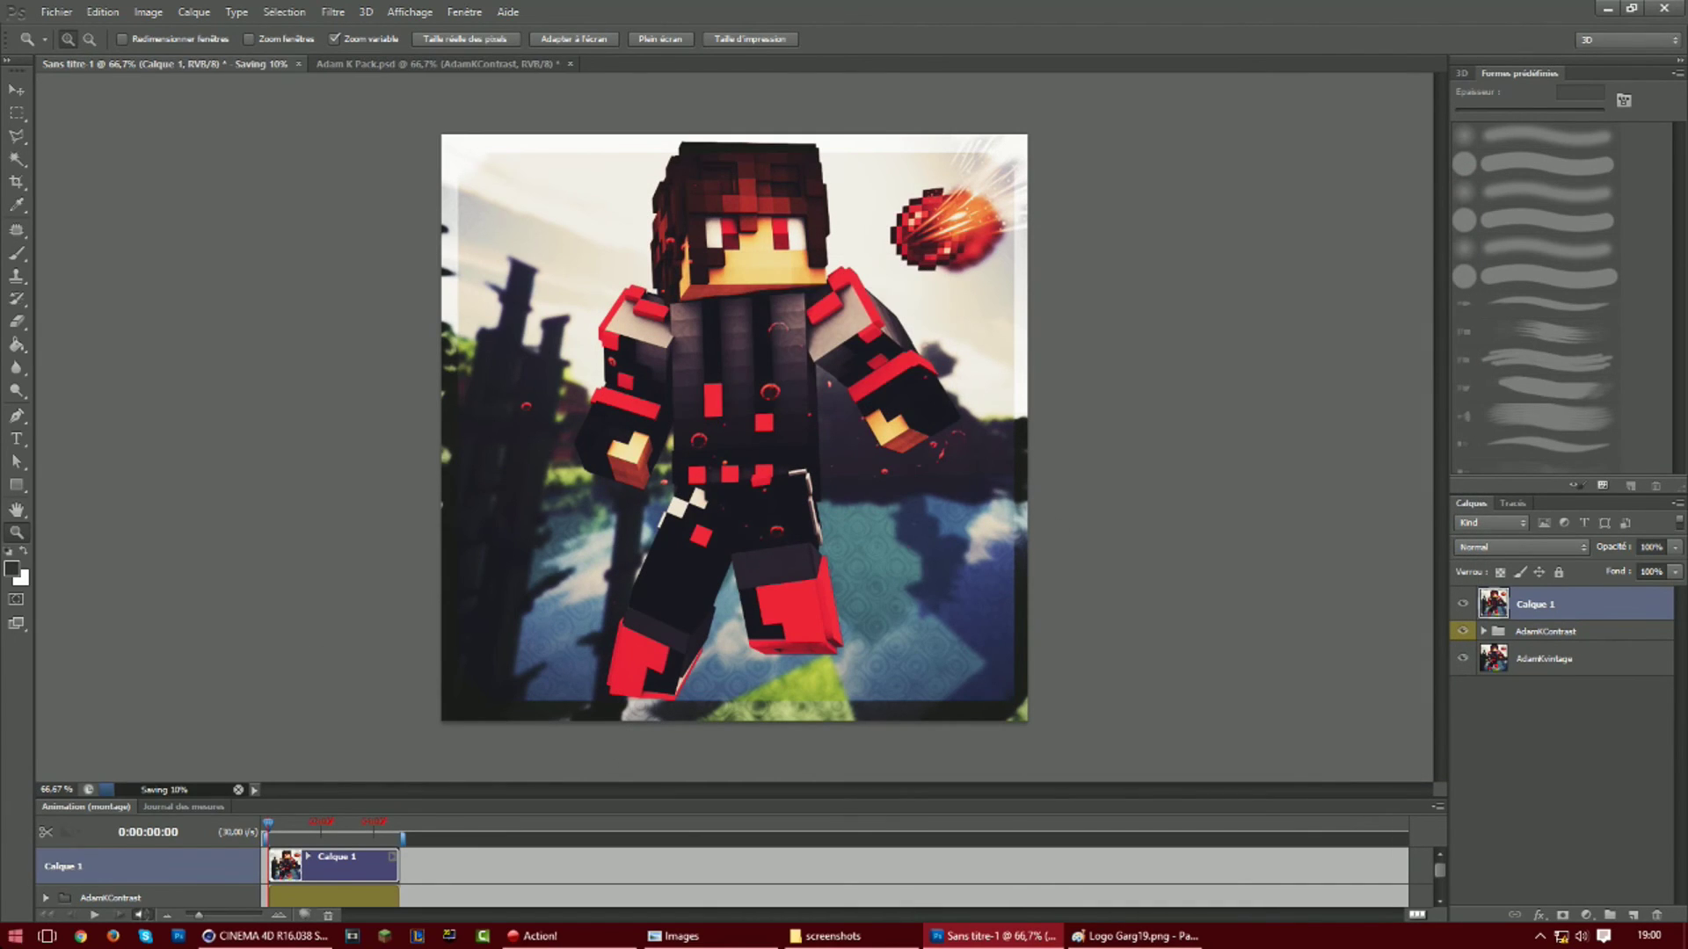
click(15, 935)
click(257, 734)
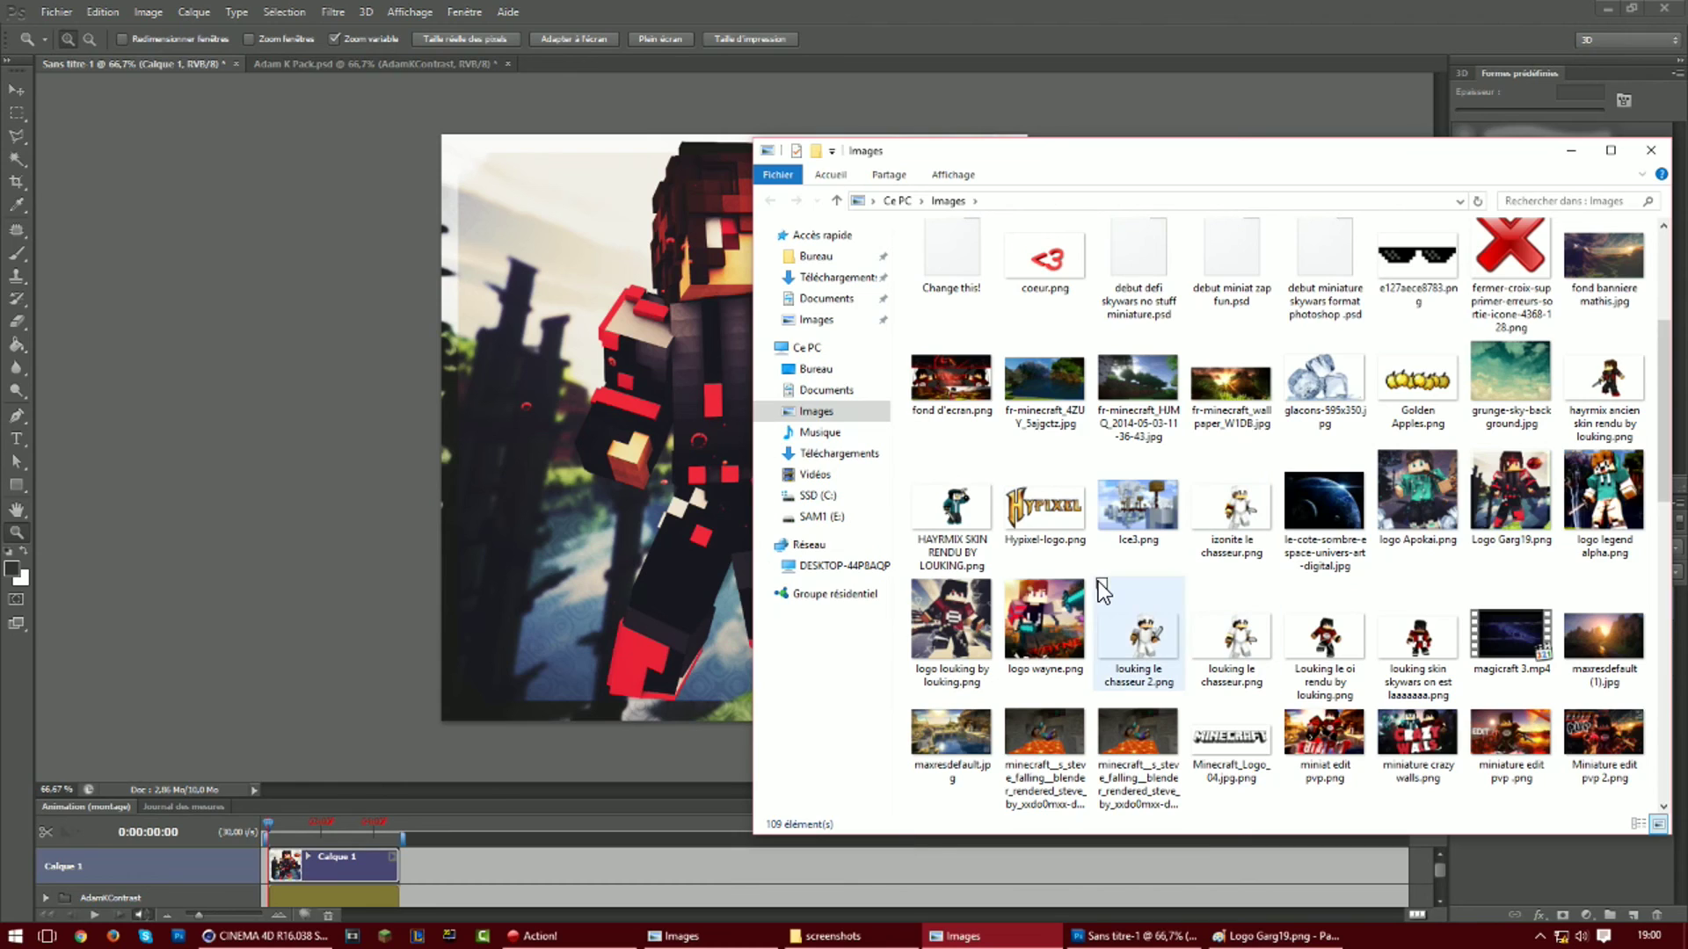
click(1649, 156)
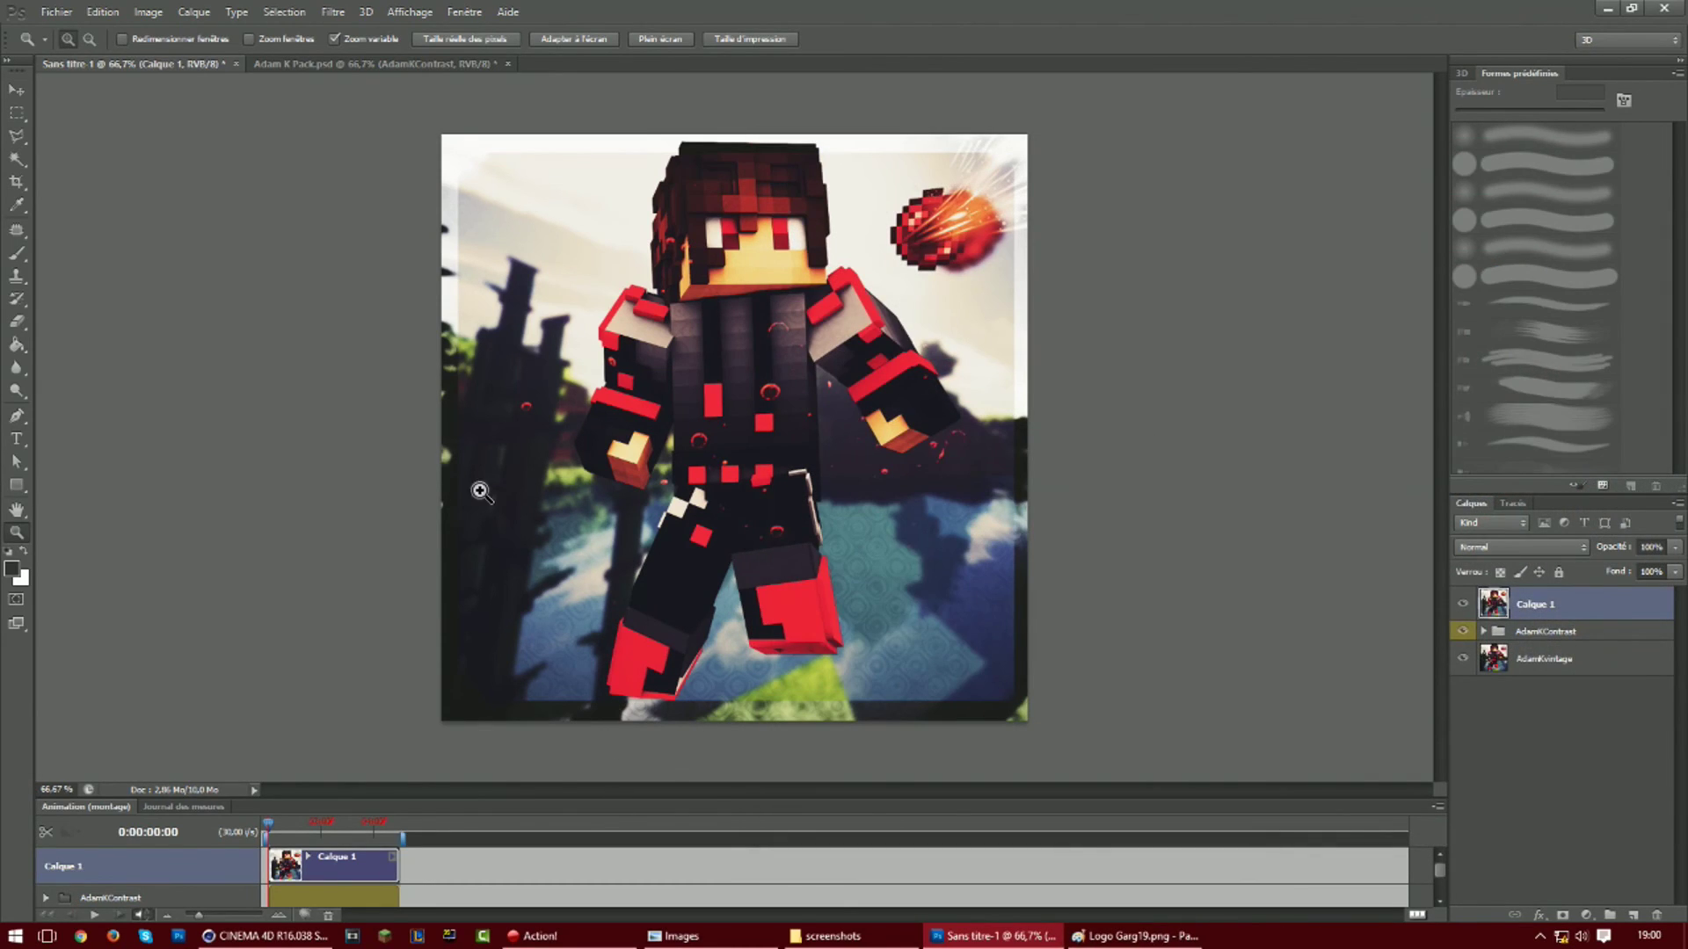
click(76, 8)
key(super)
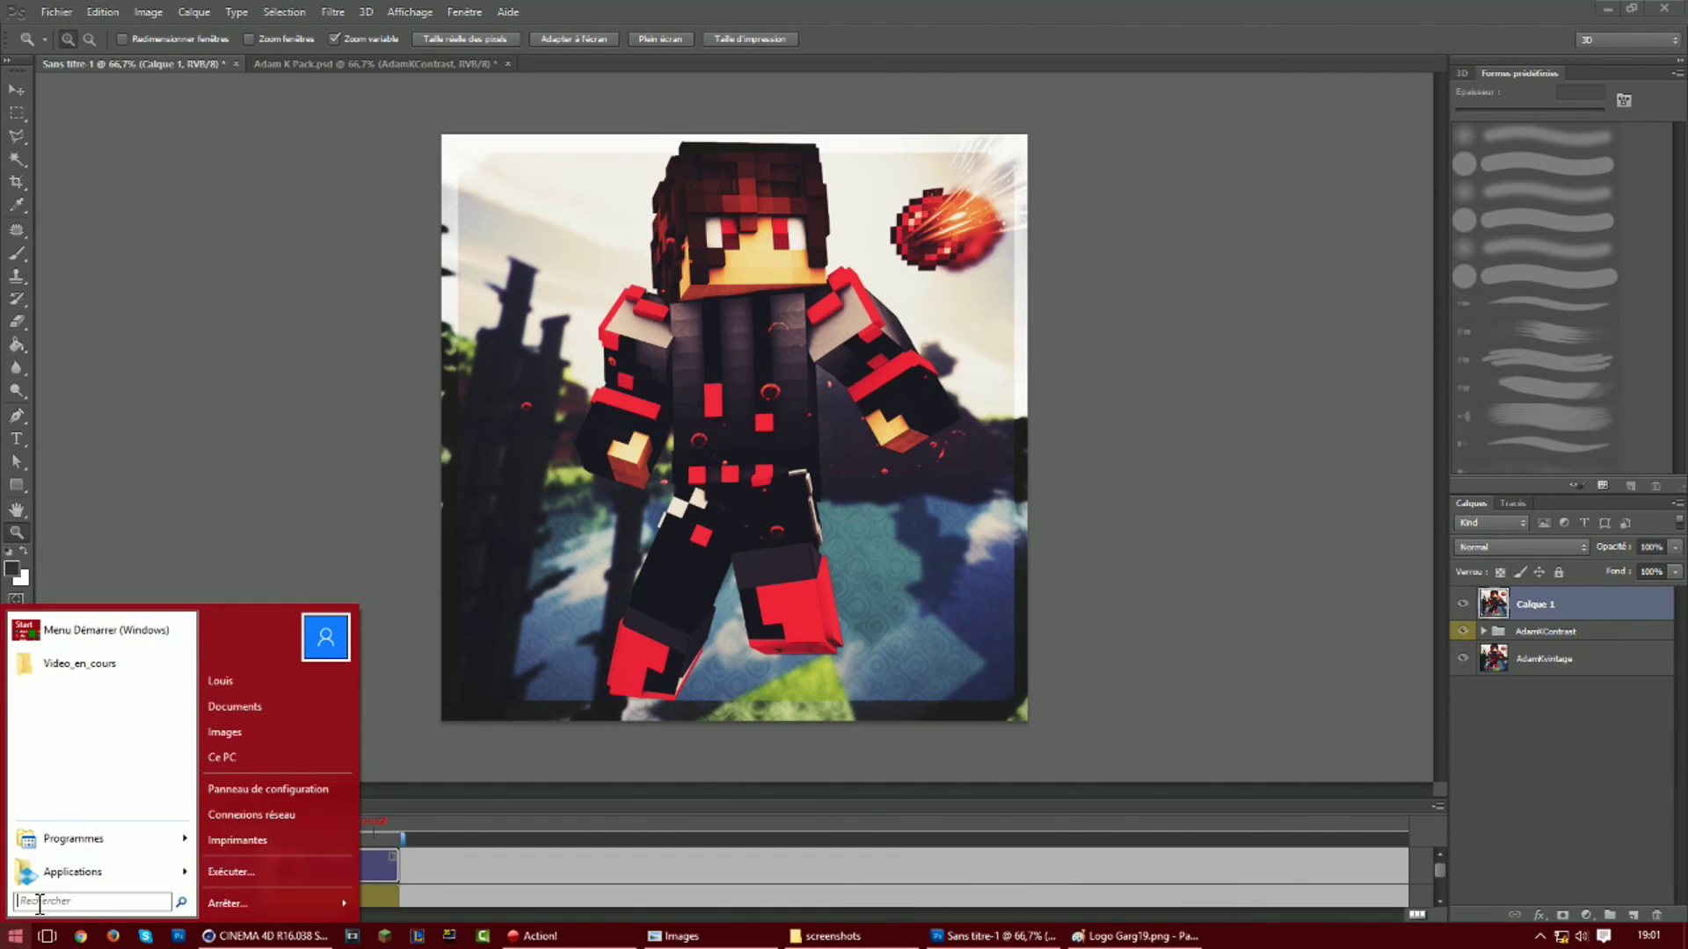
Find LOgo pour tuto.png in the Images folder and open it in Paint to check the exported logo
click(648, 932)
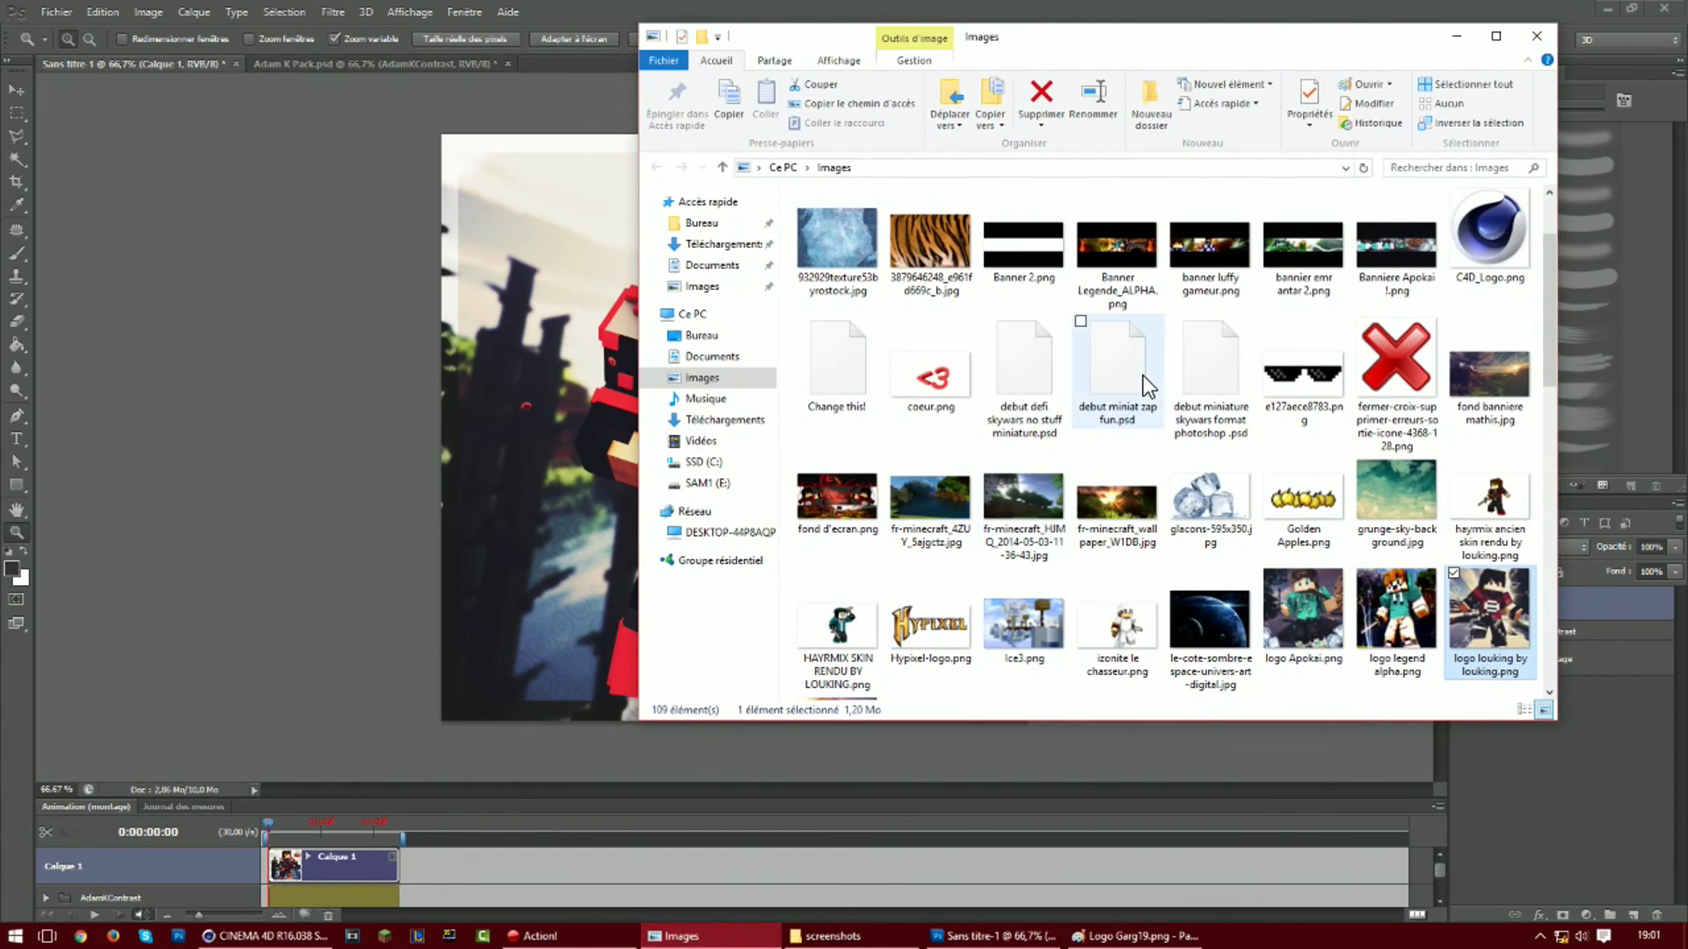
scroll(1143, 371, up, 3)
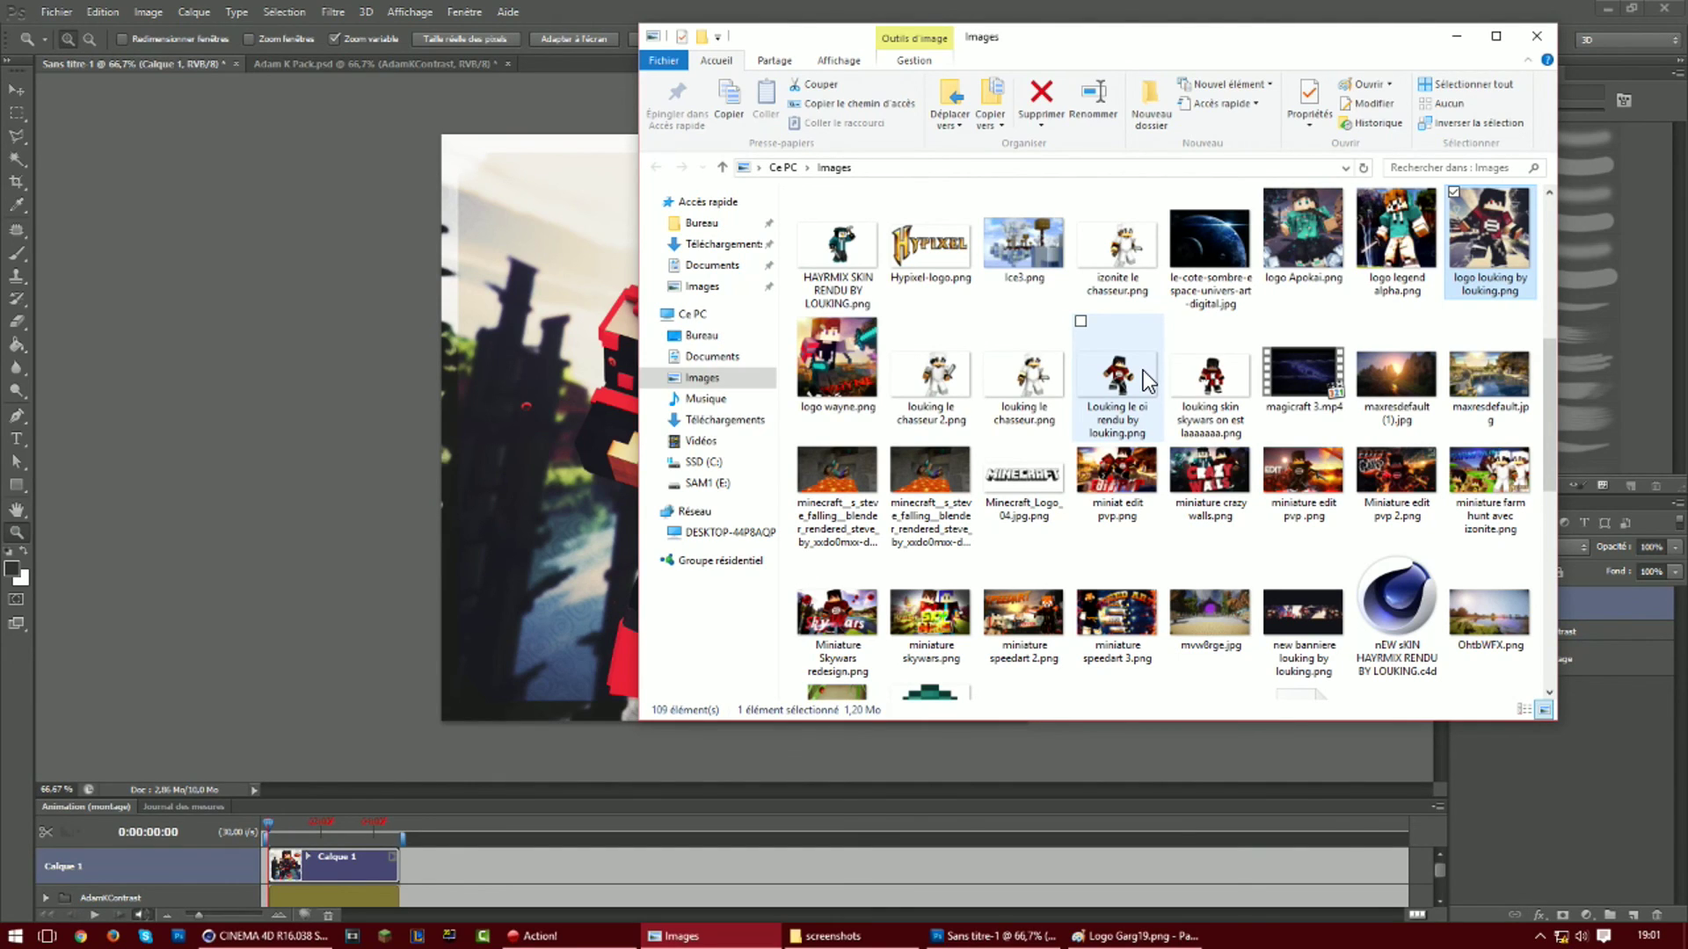
scroll(1143, 371, up, 4)
scroll(1143, 371, down, 2)
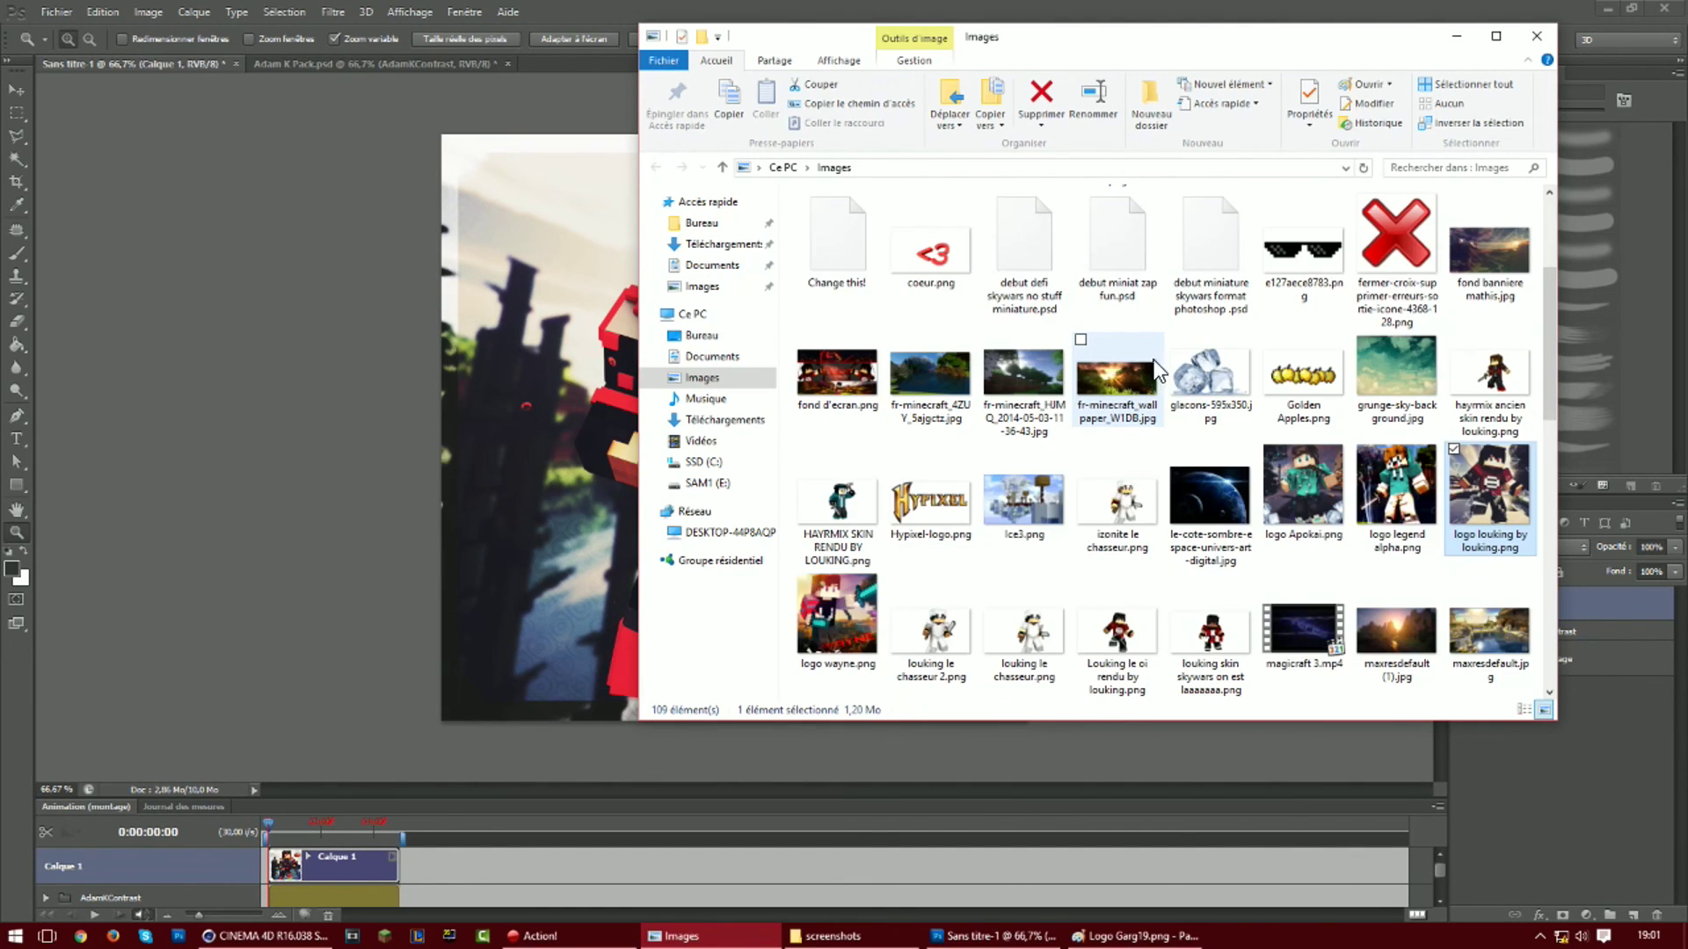
scroll(1315, 302, down, 3)
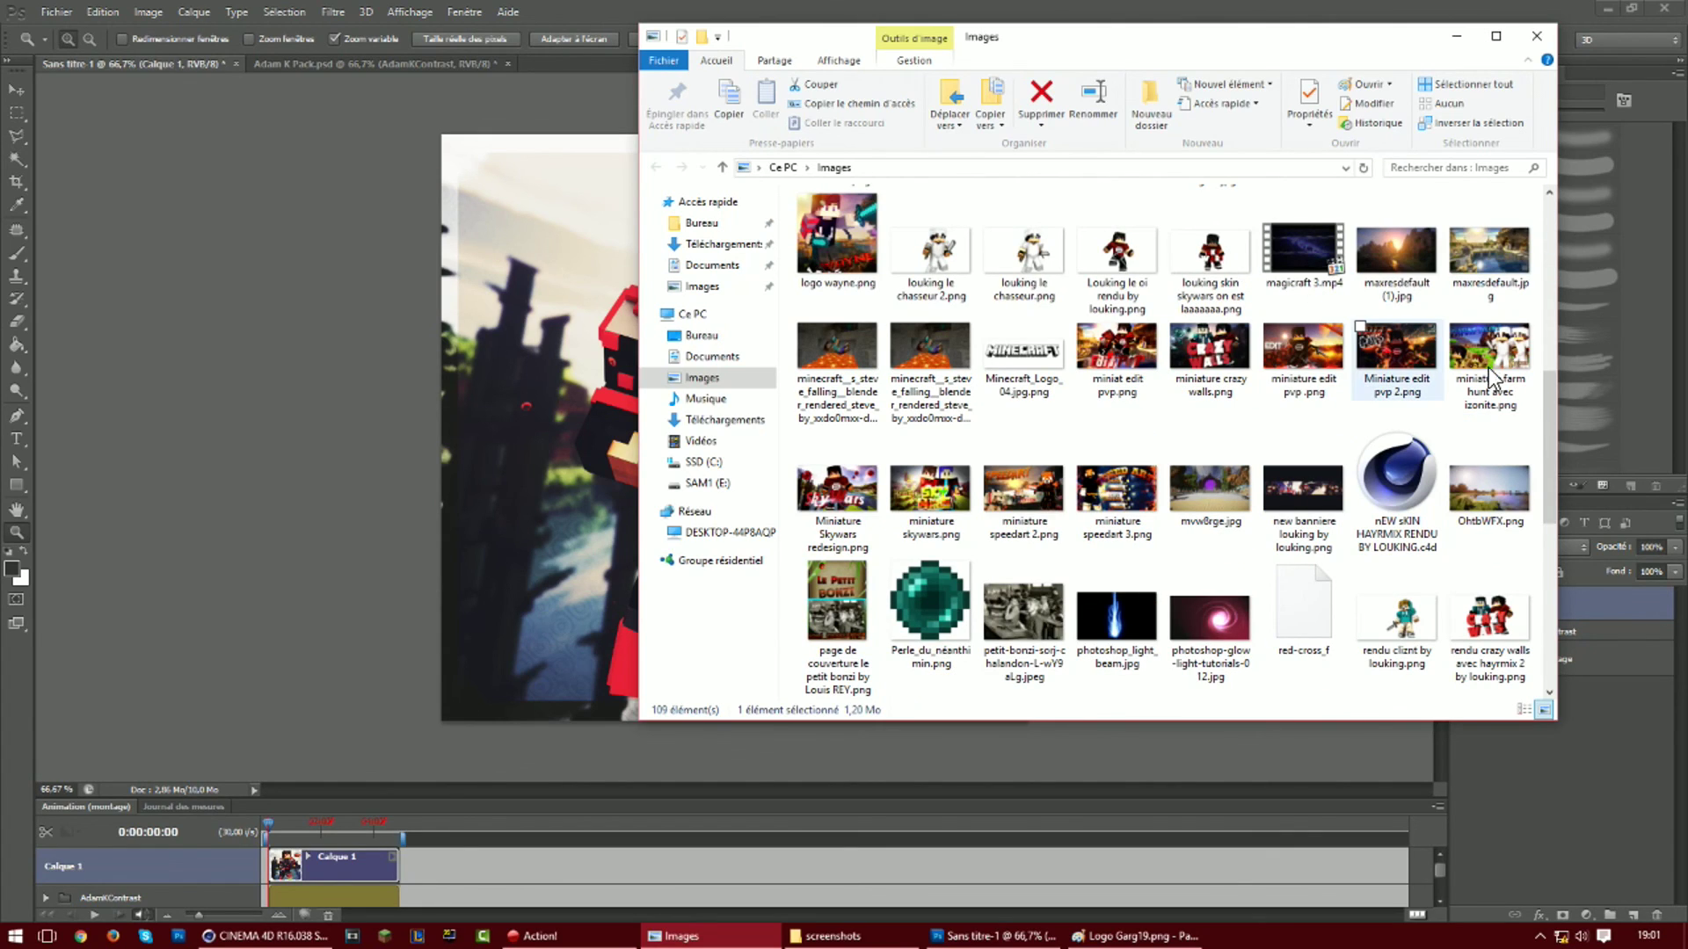
scroll(1493, 386, up, 3)
scroll(1485, 355, down, 6)
scroll(1484, 342, up, 3)
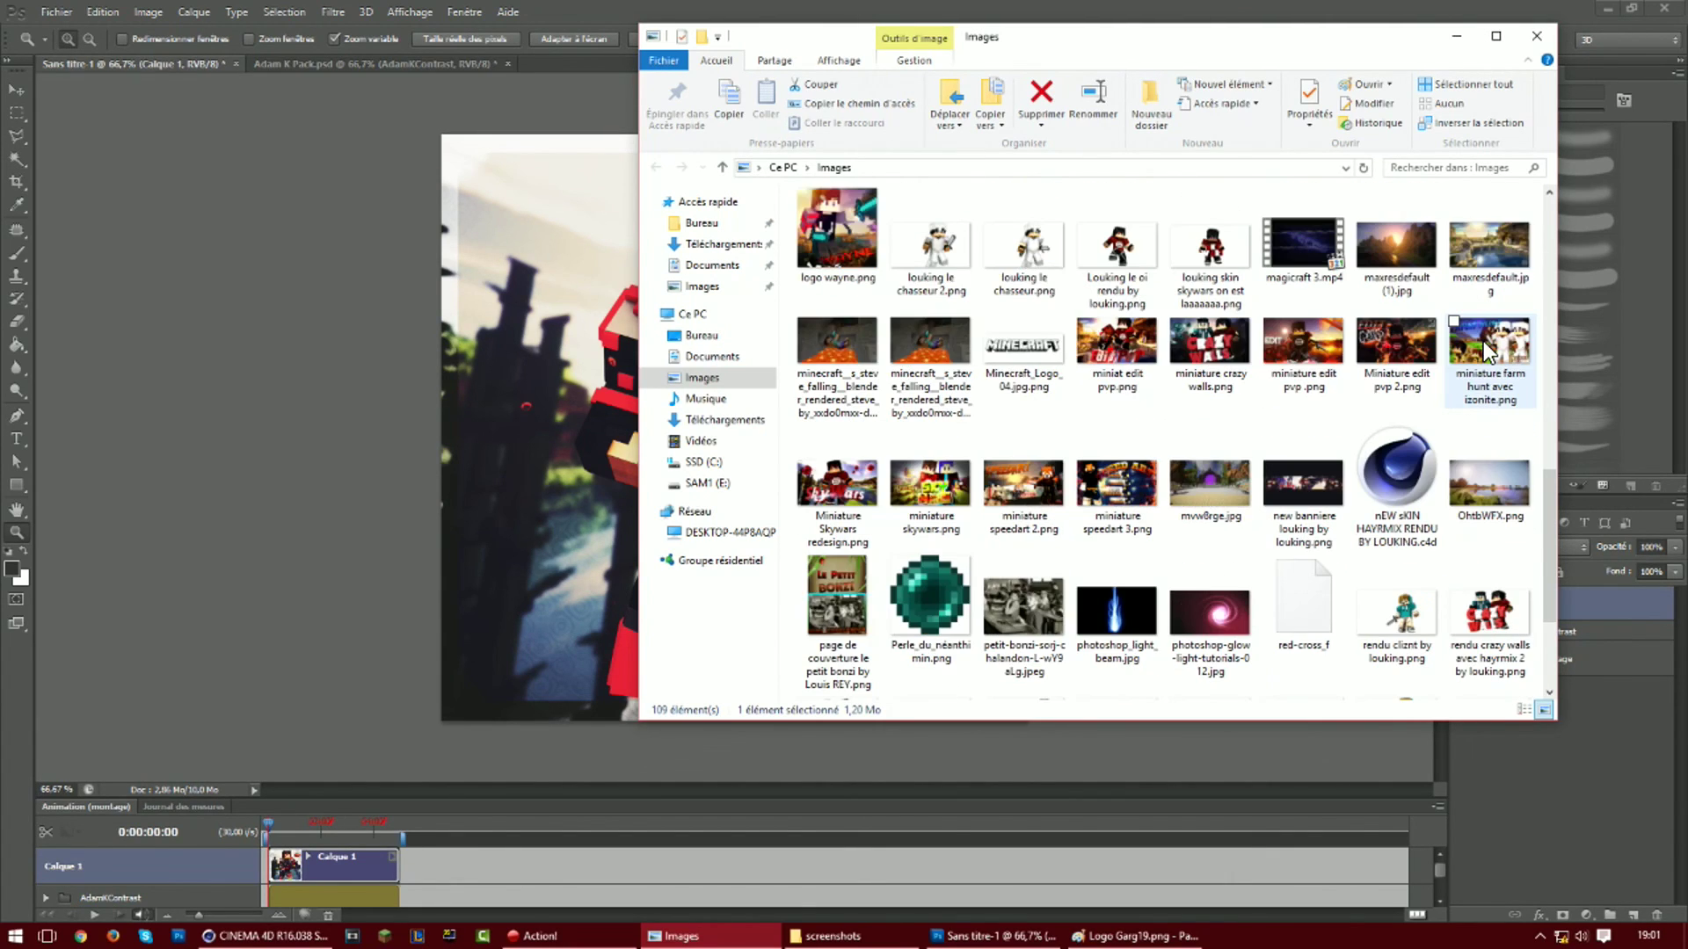
scroll(1483, 341, down, 6)
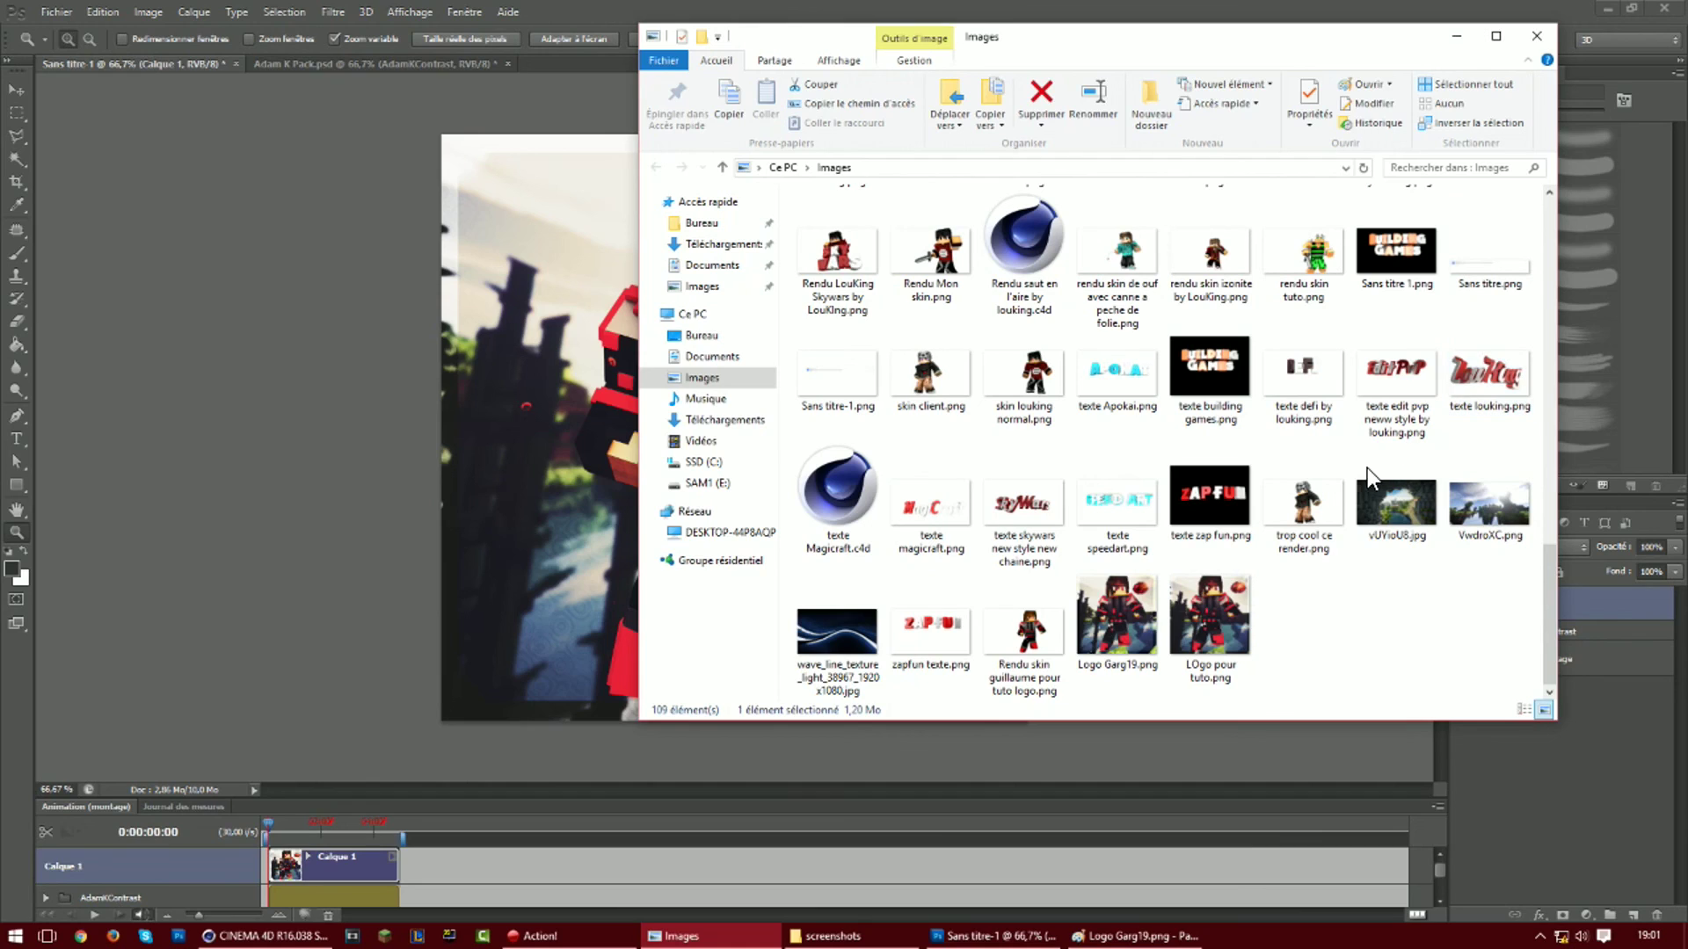
double_click(1210, 619)
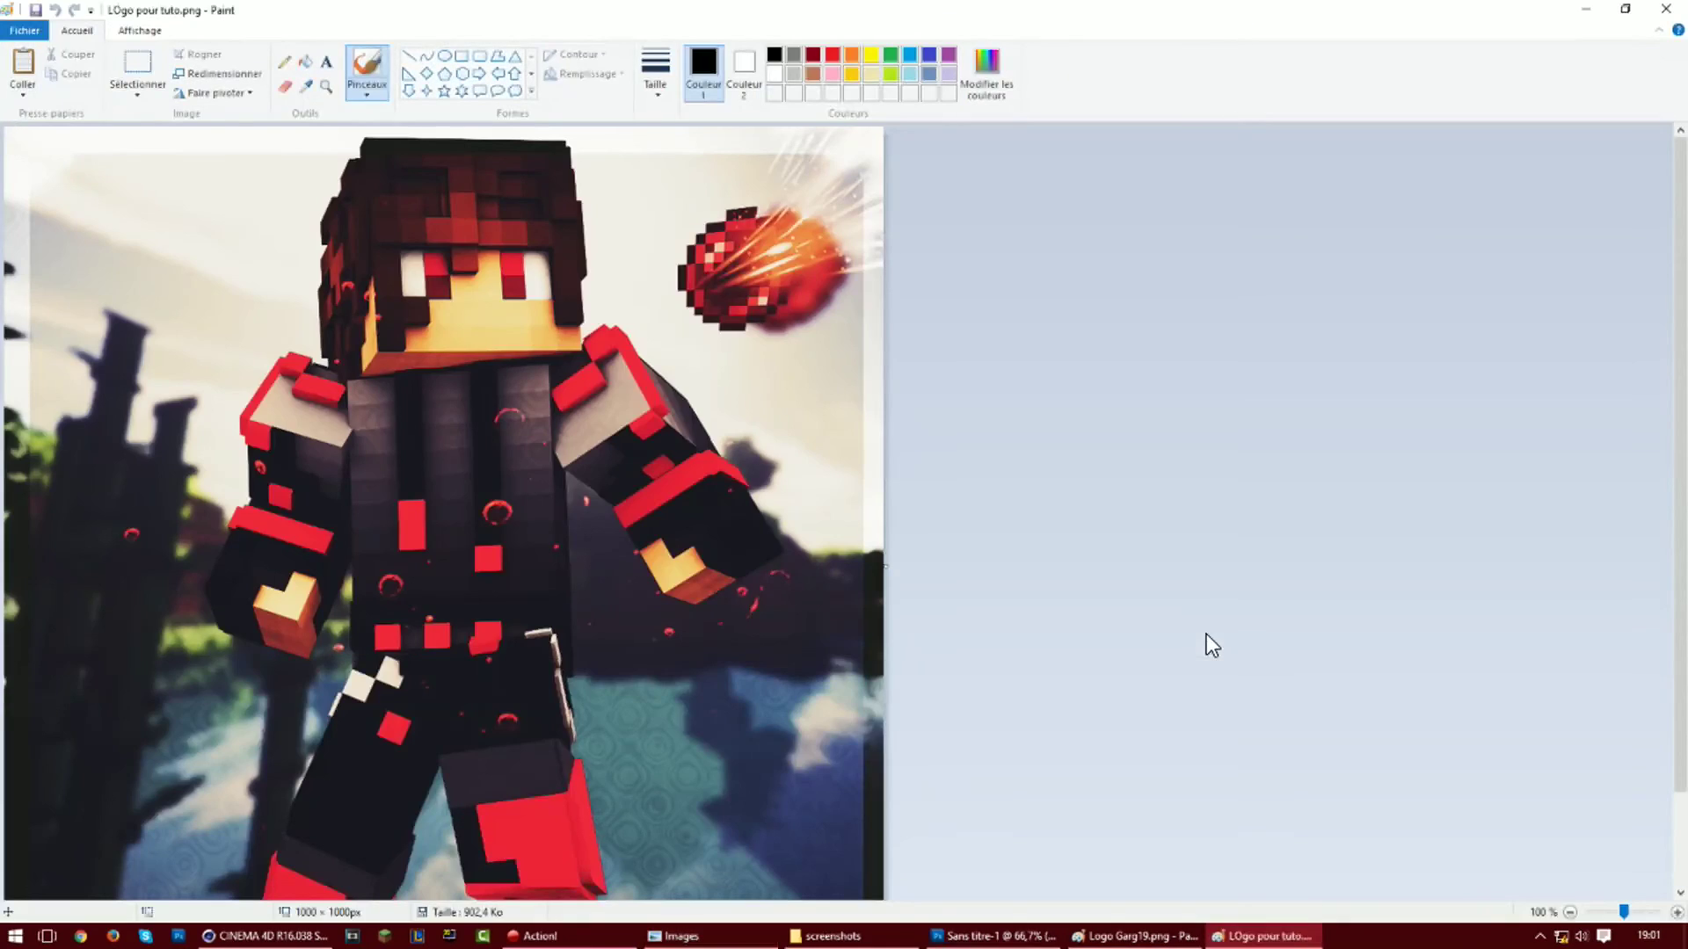
Examine the exported logo from head to feet, at 50% zoom and at 700% on its frame corner, and return to 100%
scroll(744, 433, down, 3)
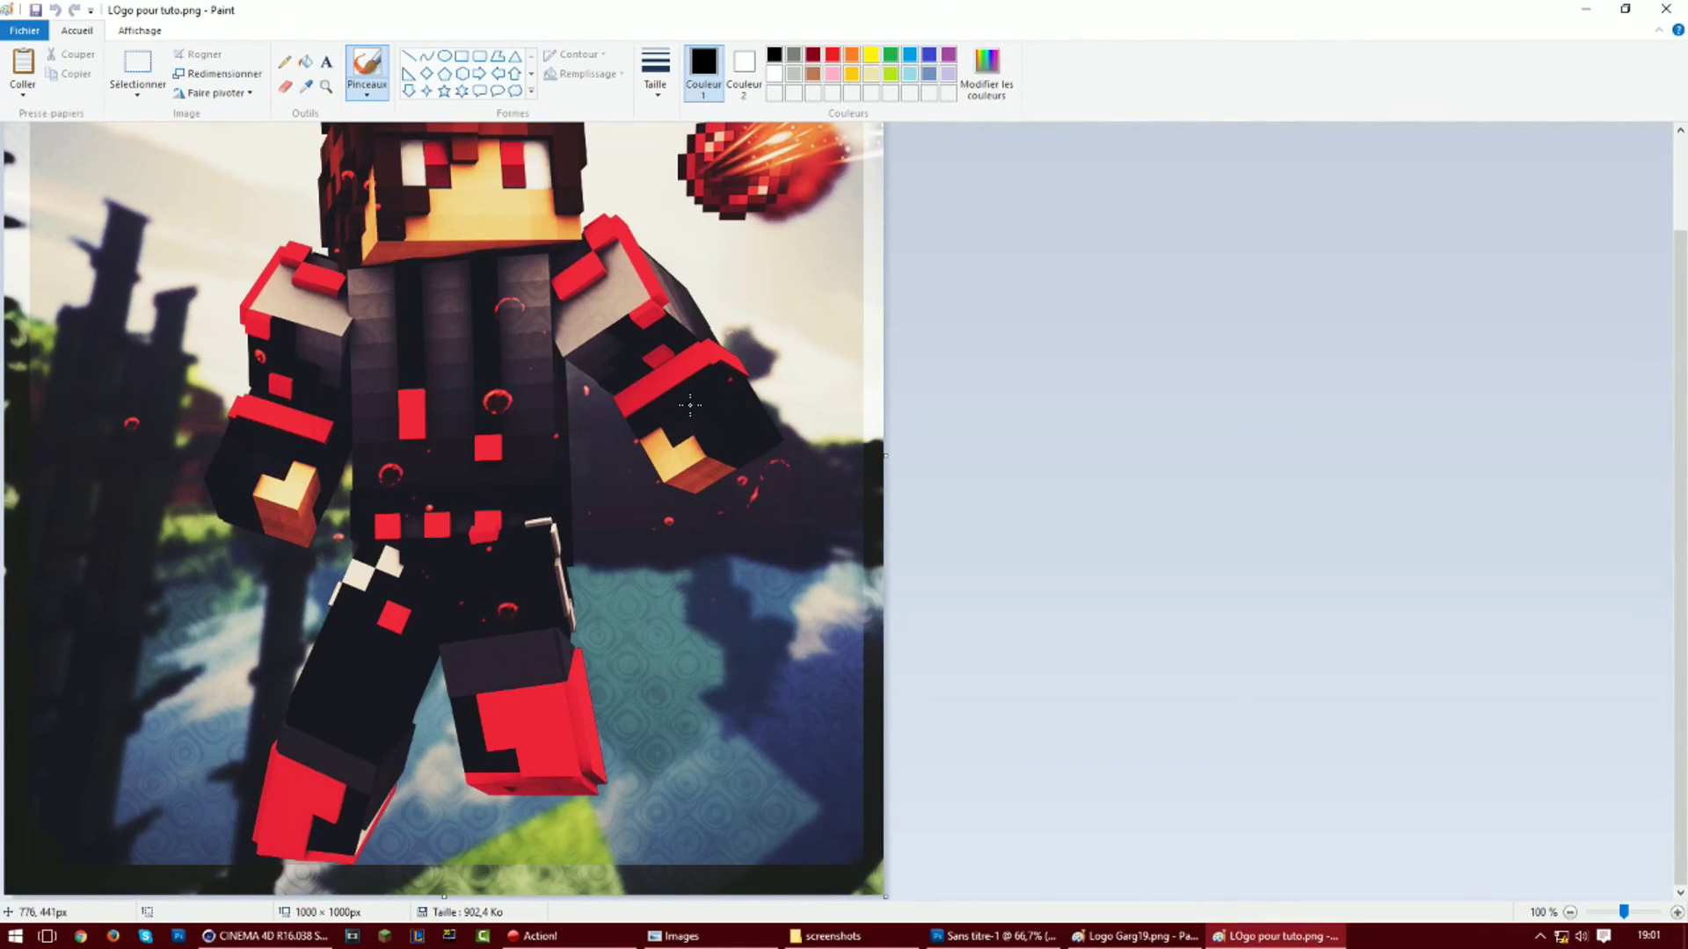
scroll(690, 405, up, 3)
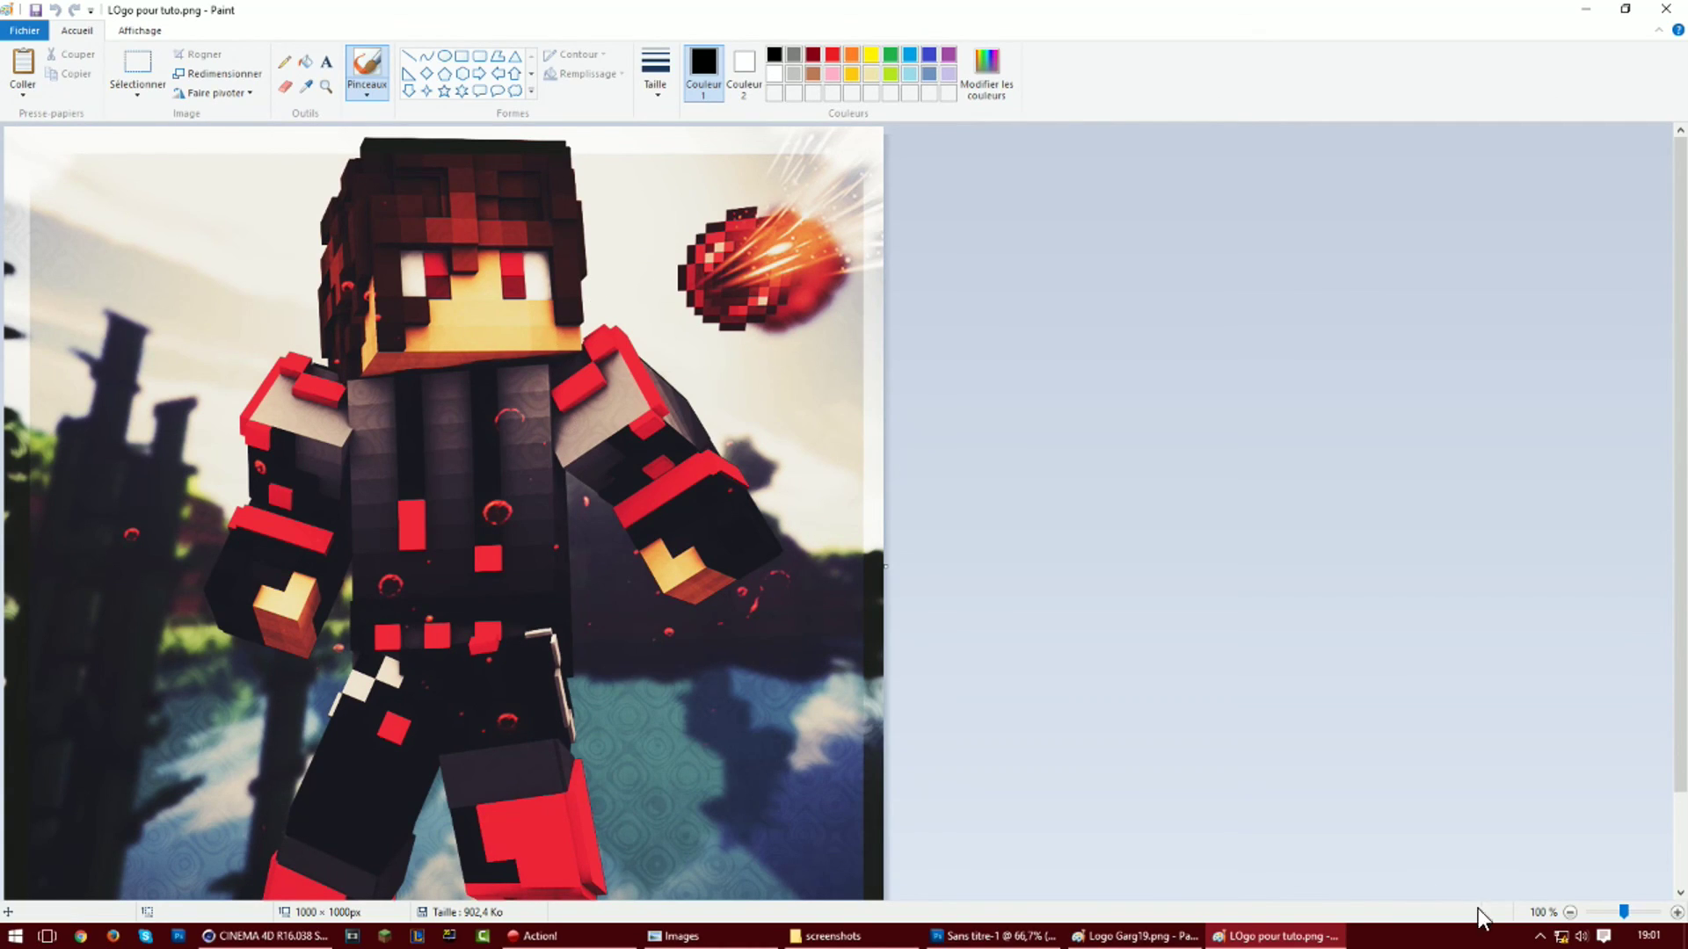
drag(1621, 910, 1616, 911)
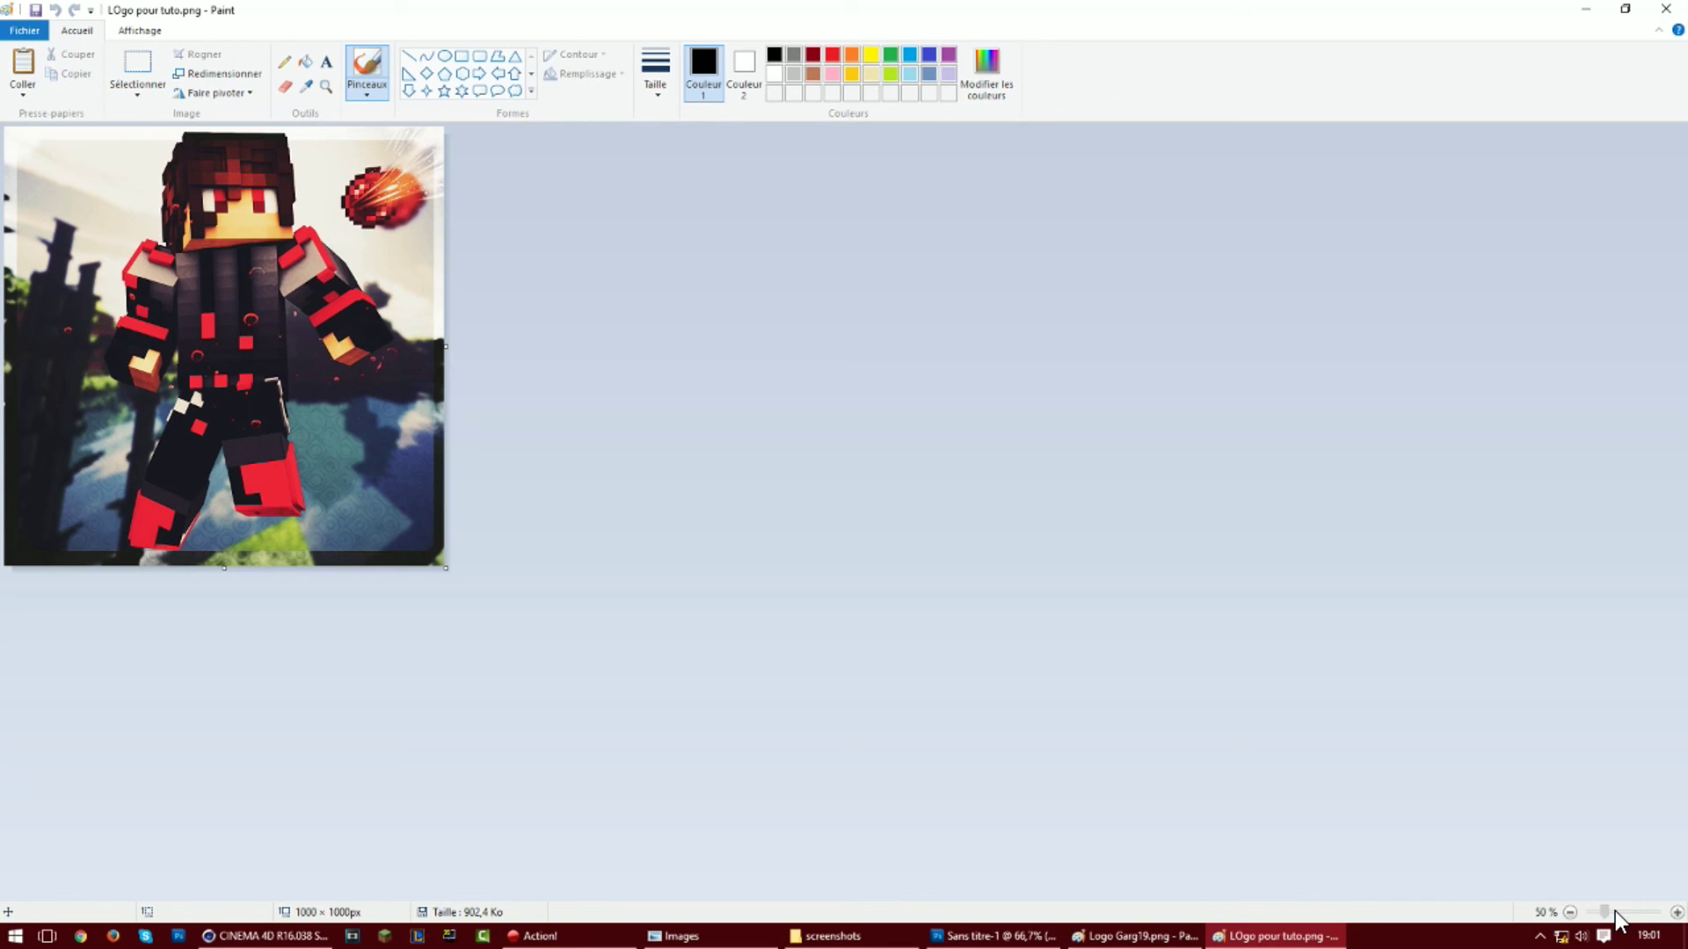
drag(1628, 911, 1651, 911)
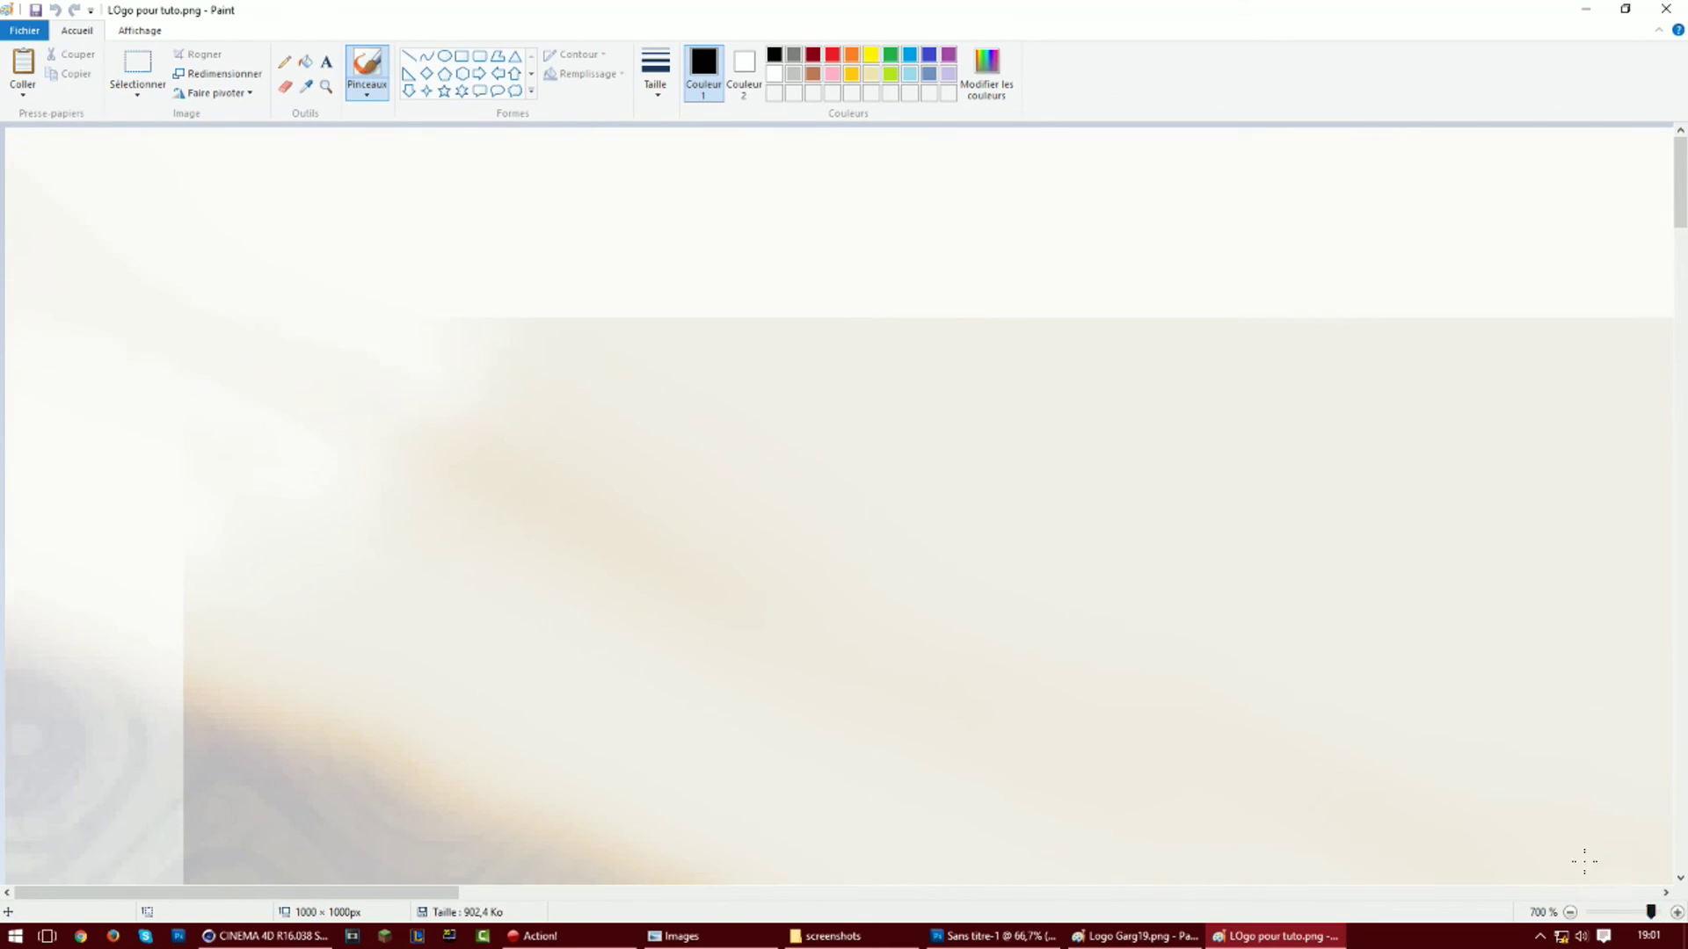
drag(402, 286, 349, 242)
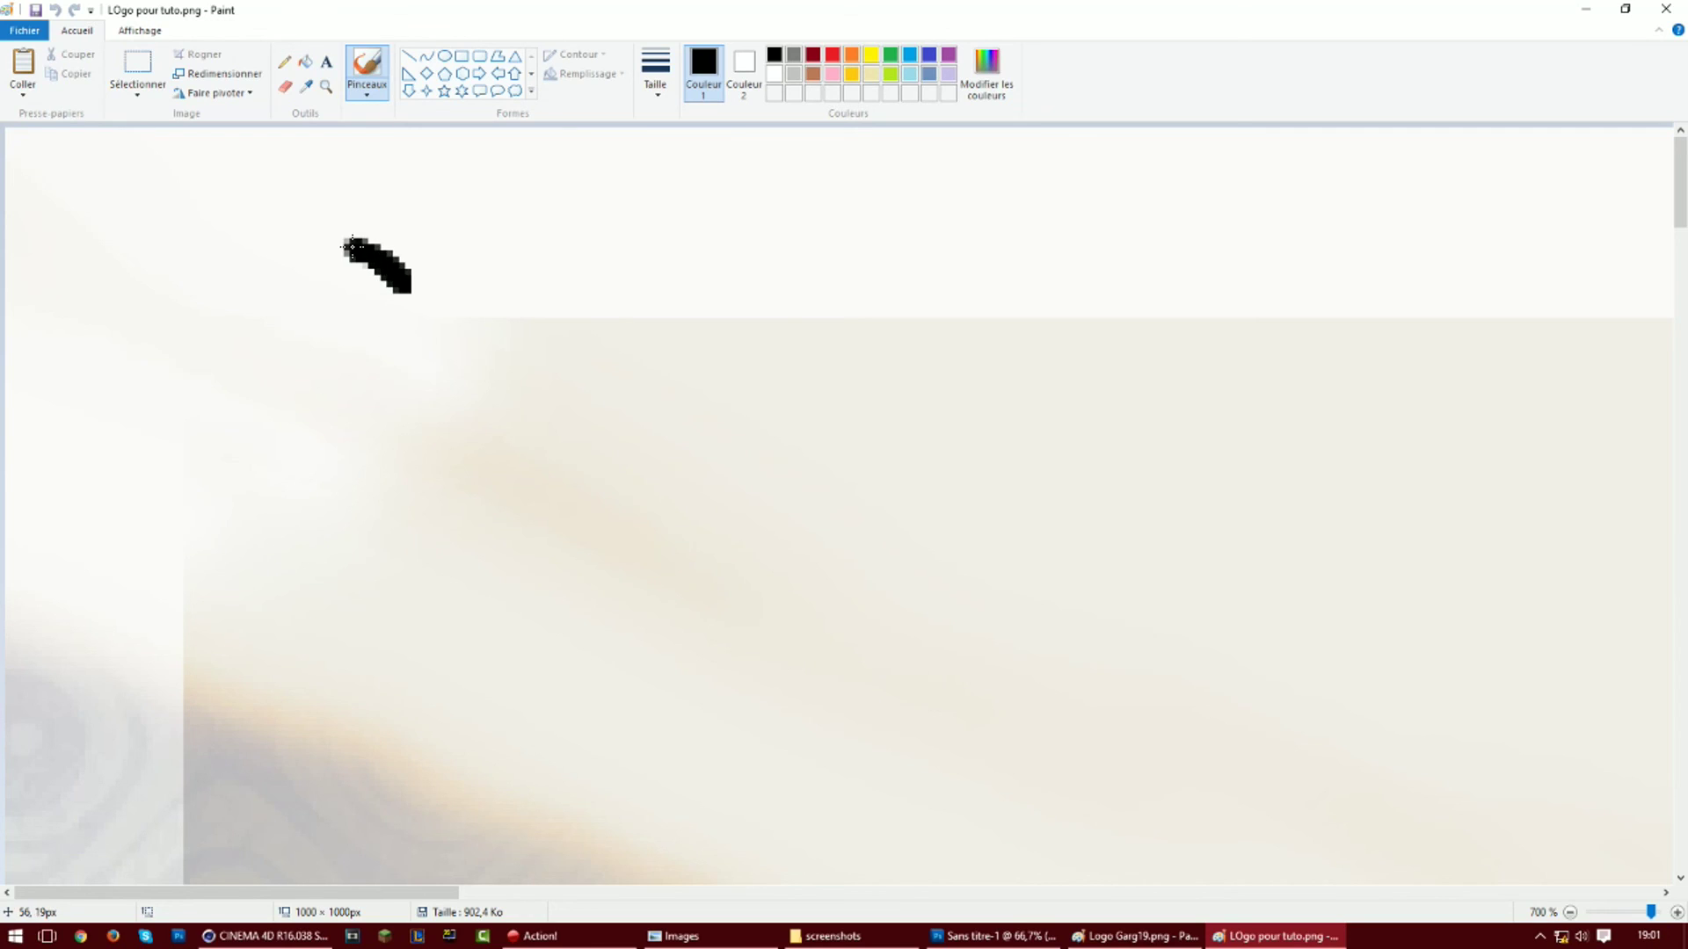
key(ctrl+z)
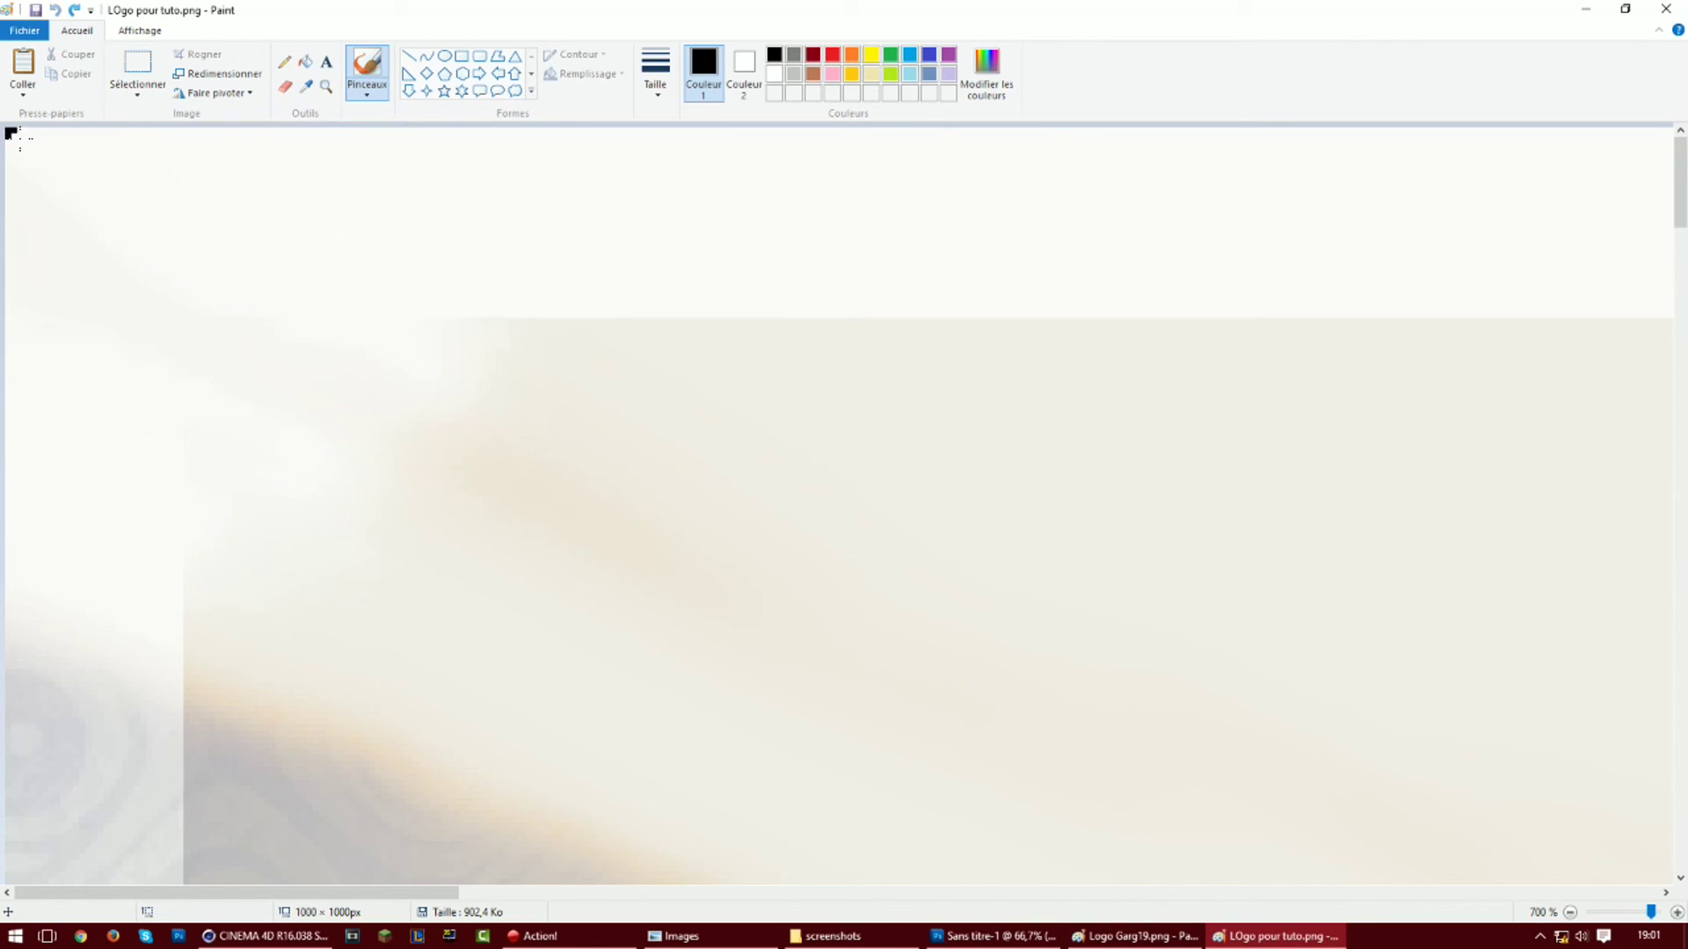
drag(1648, 914, 1626, 910)
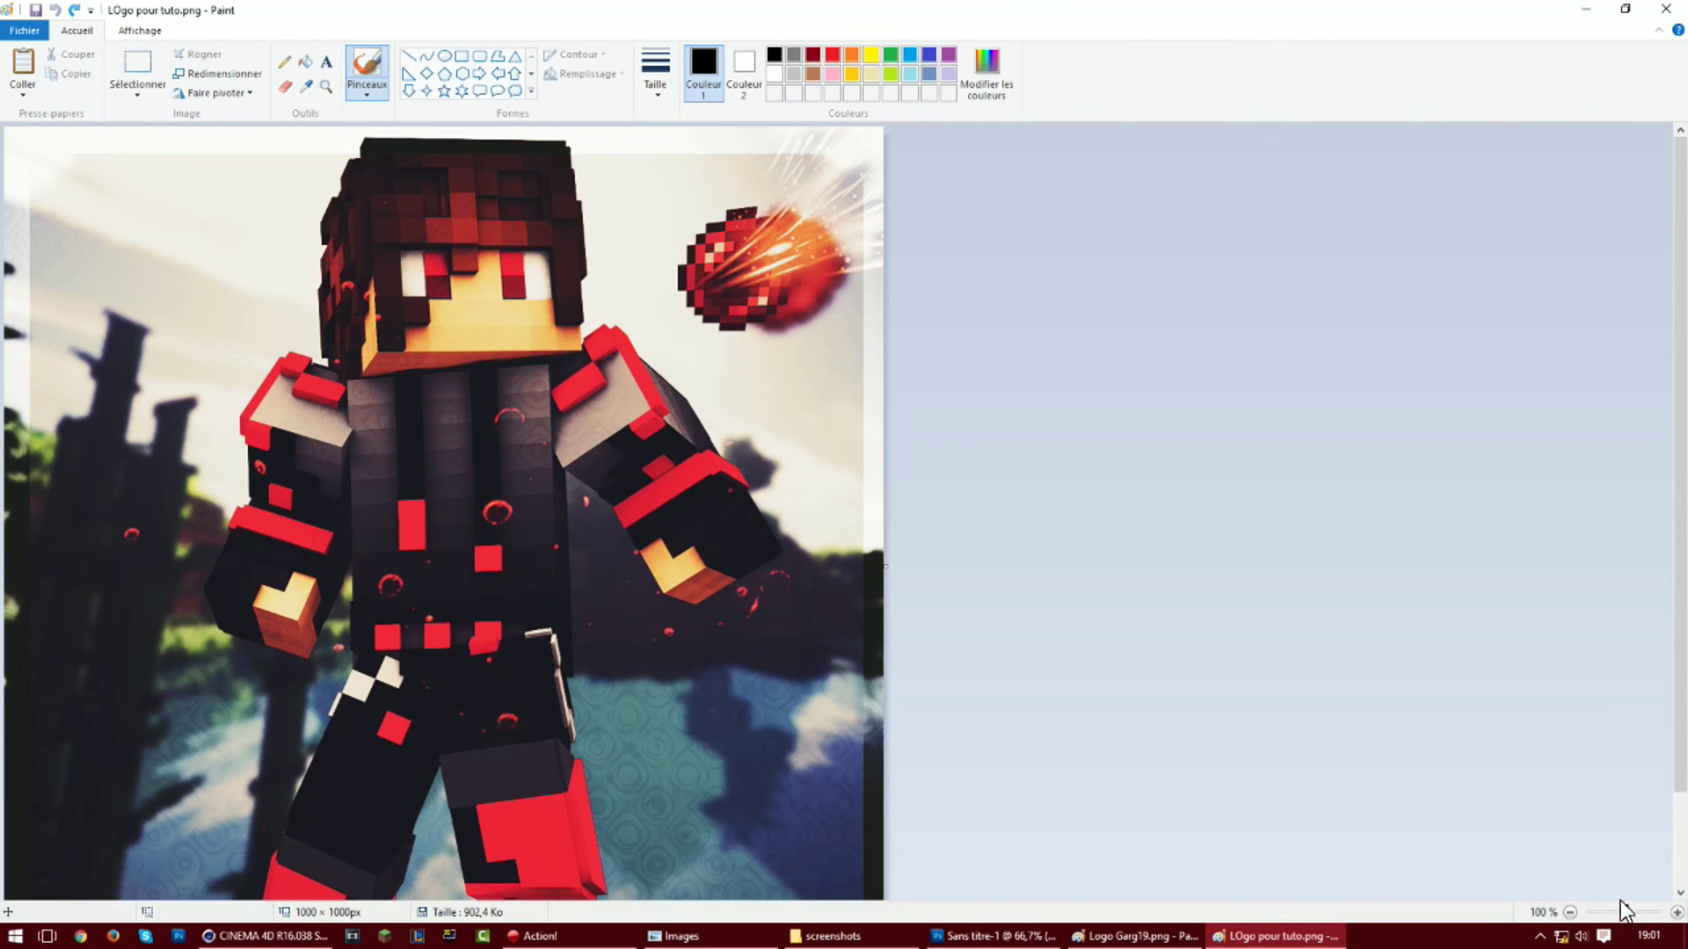